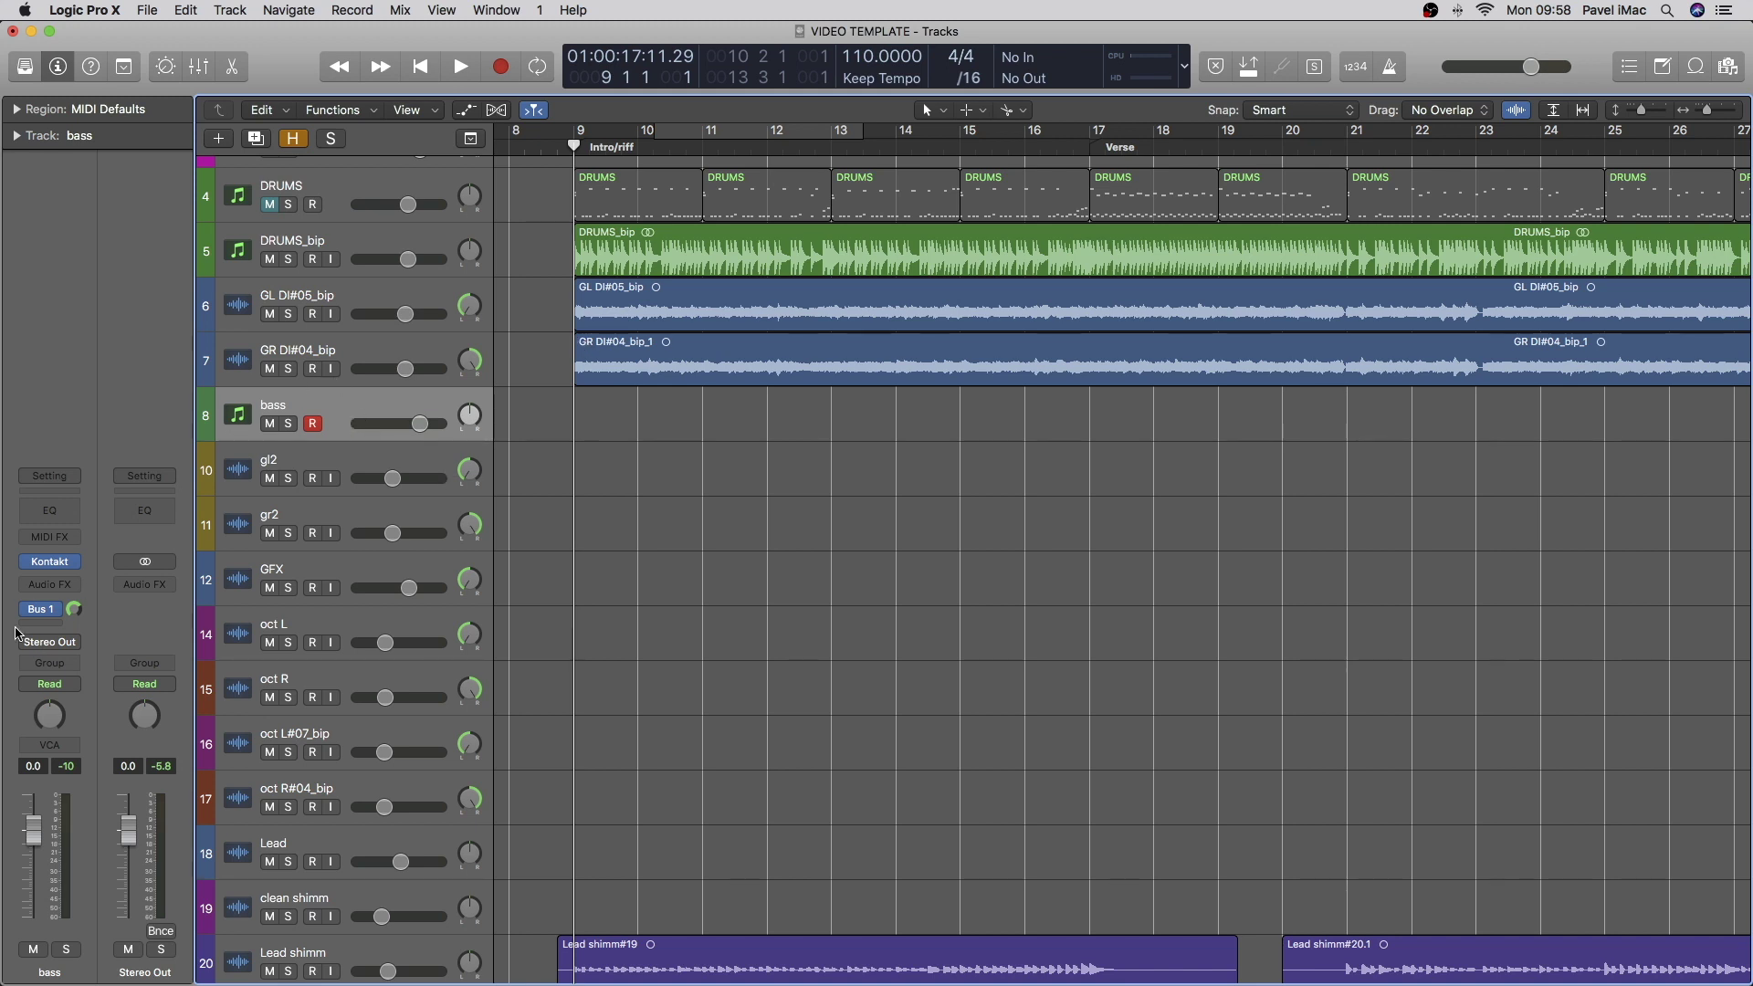
Step: Bring up the Kontakt plug-in window with EuroBass II loaded on the bass channel strip
{"action": "mouse_move", "coordinate": [55, 565]}
Step: Move the Kontakt window further right and audition a note on EuroBass II
{"action": "key", "text": "v"}
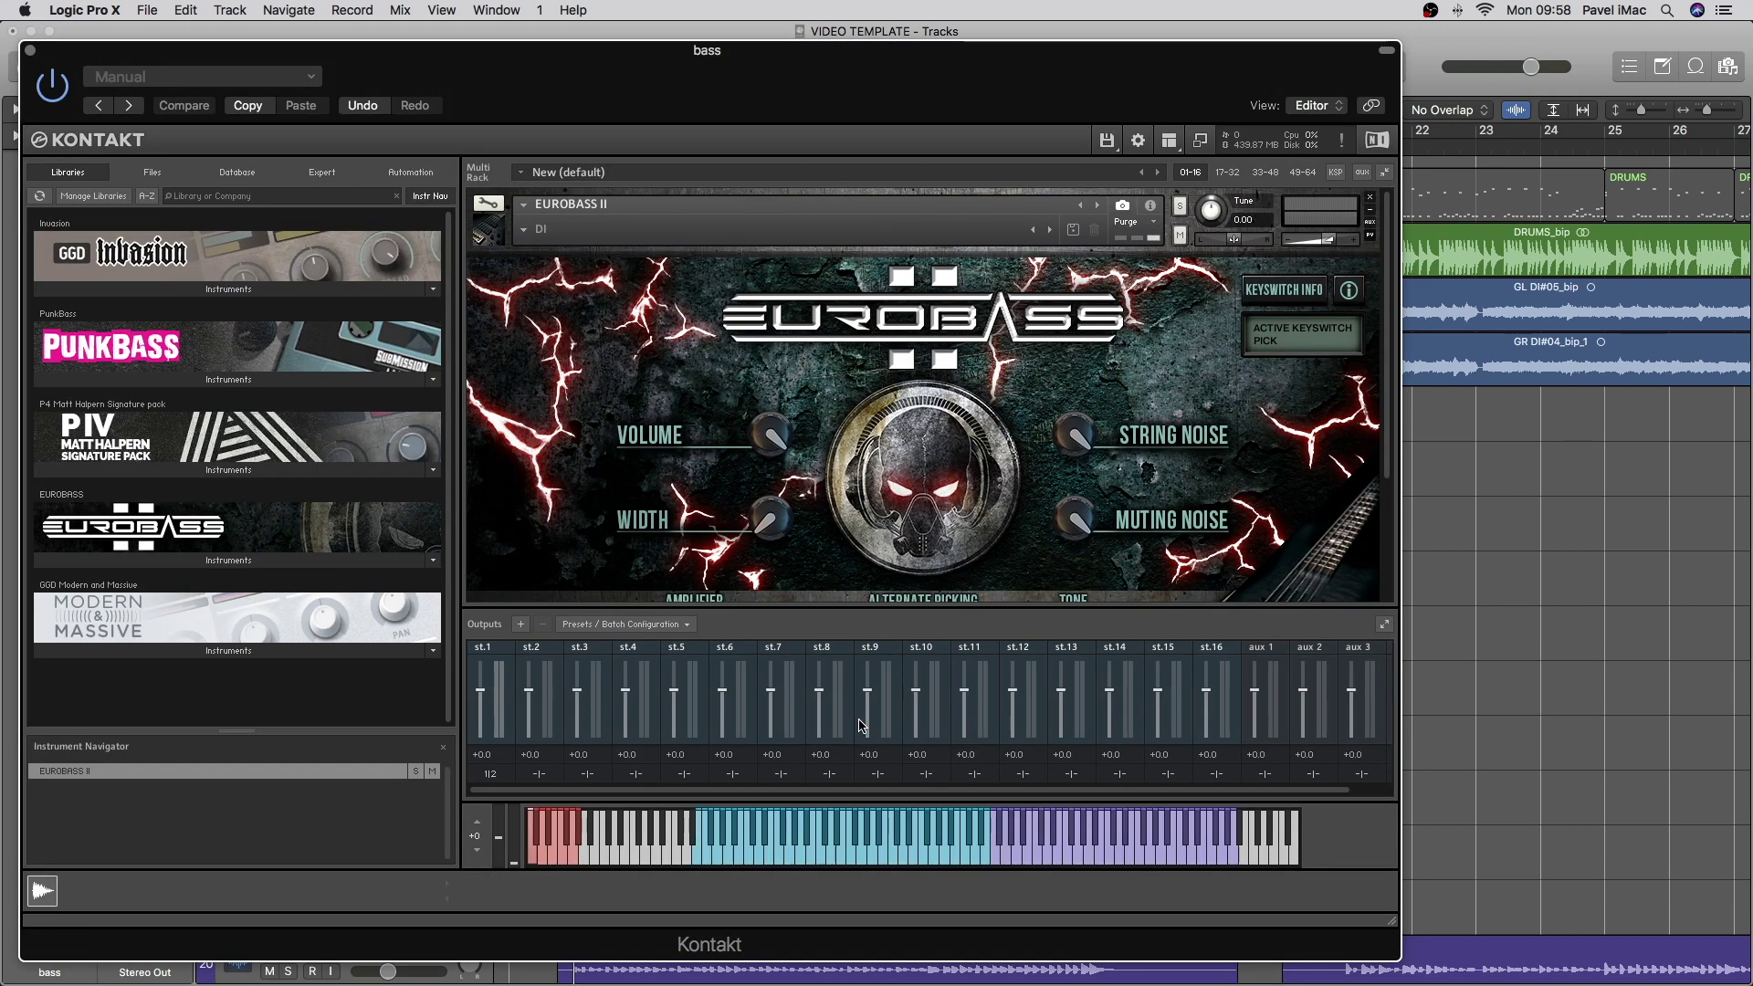
{"action": "left_click_drag", "start_coordinate": [529, 79], "coordinate": [568, 58]}
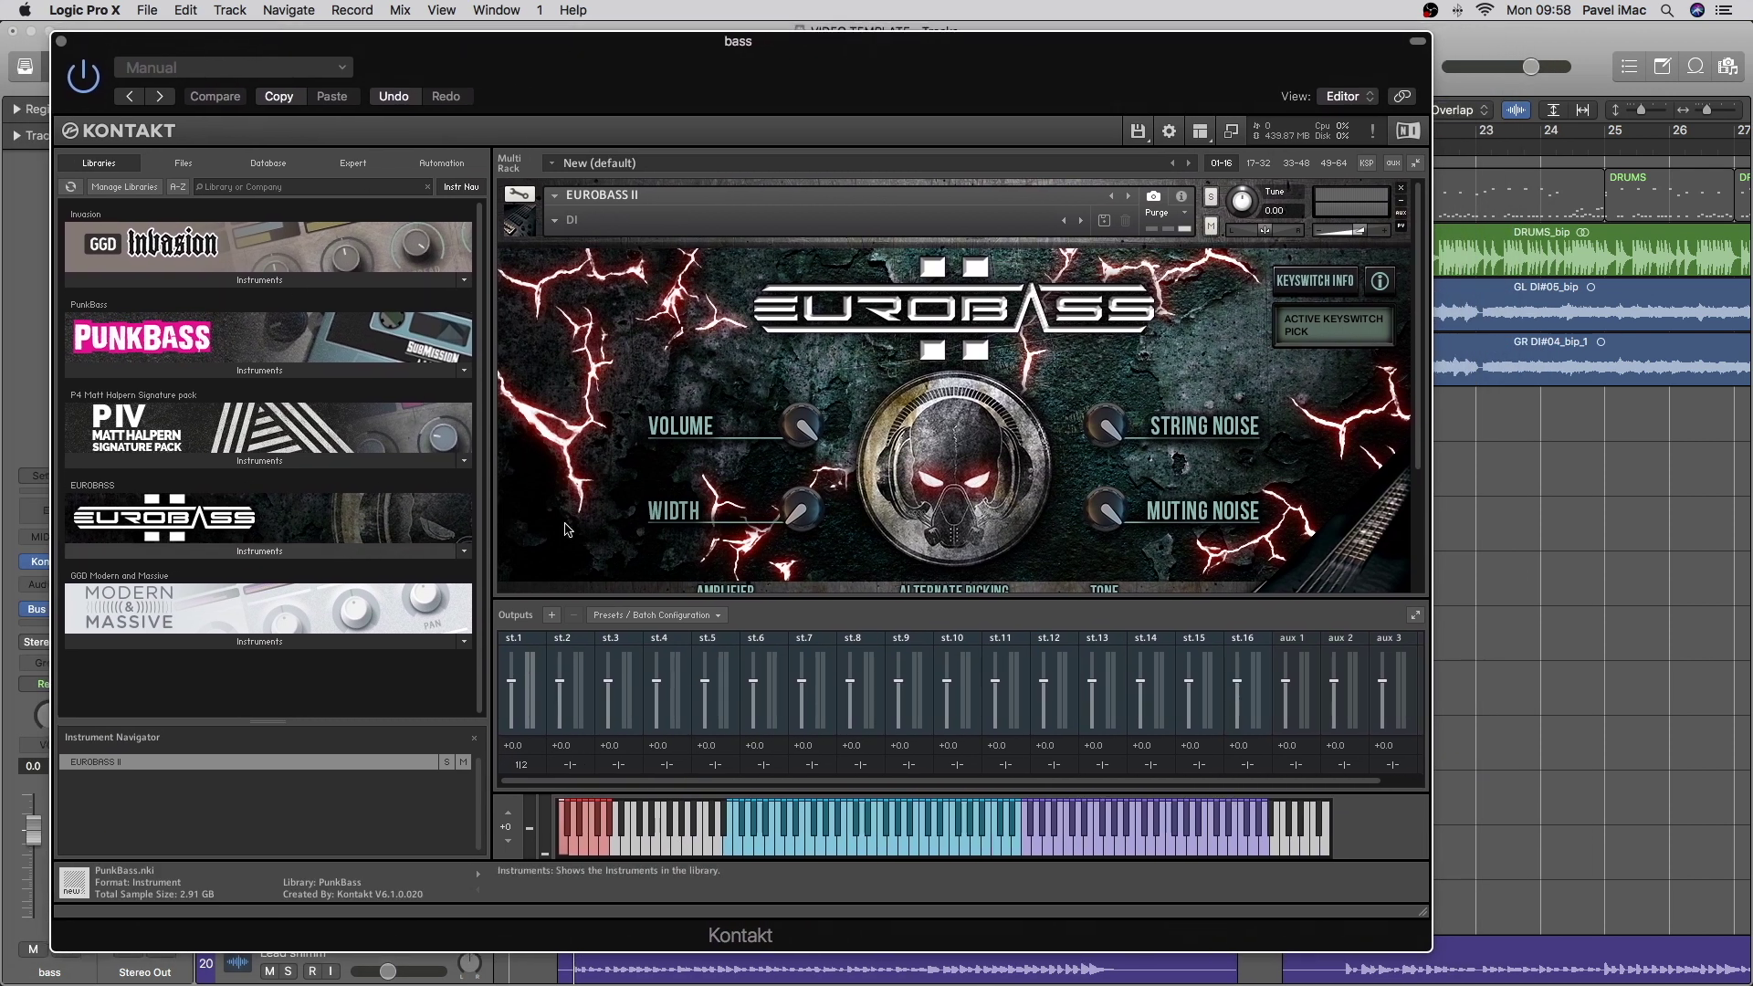
{"action": "scroll", "coordinate": [801, 433], "scroll_direction": "down", "scroll_amount": 5}
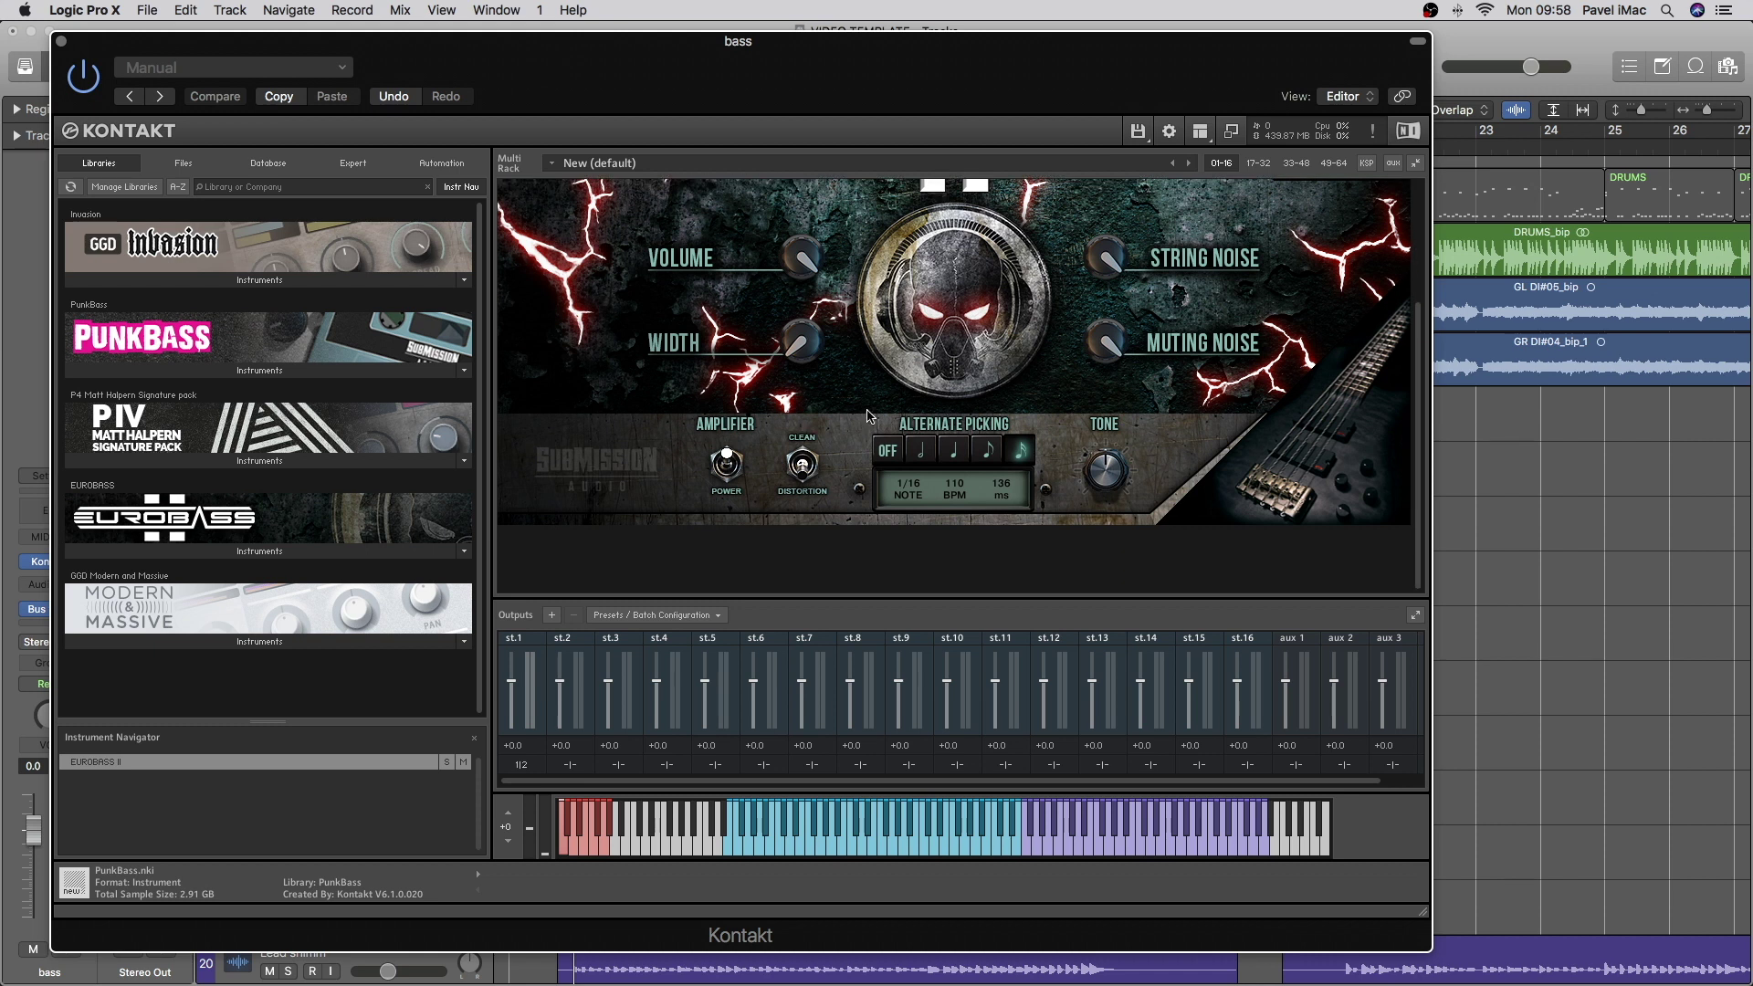
{"action": "scroll", "coordinate": [711, 376], "scroll_direction": "up", "scroll_amount": 2}
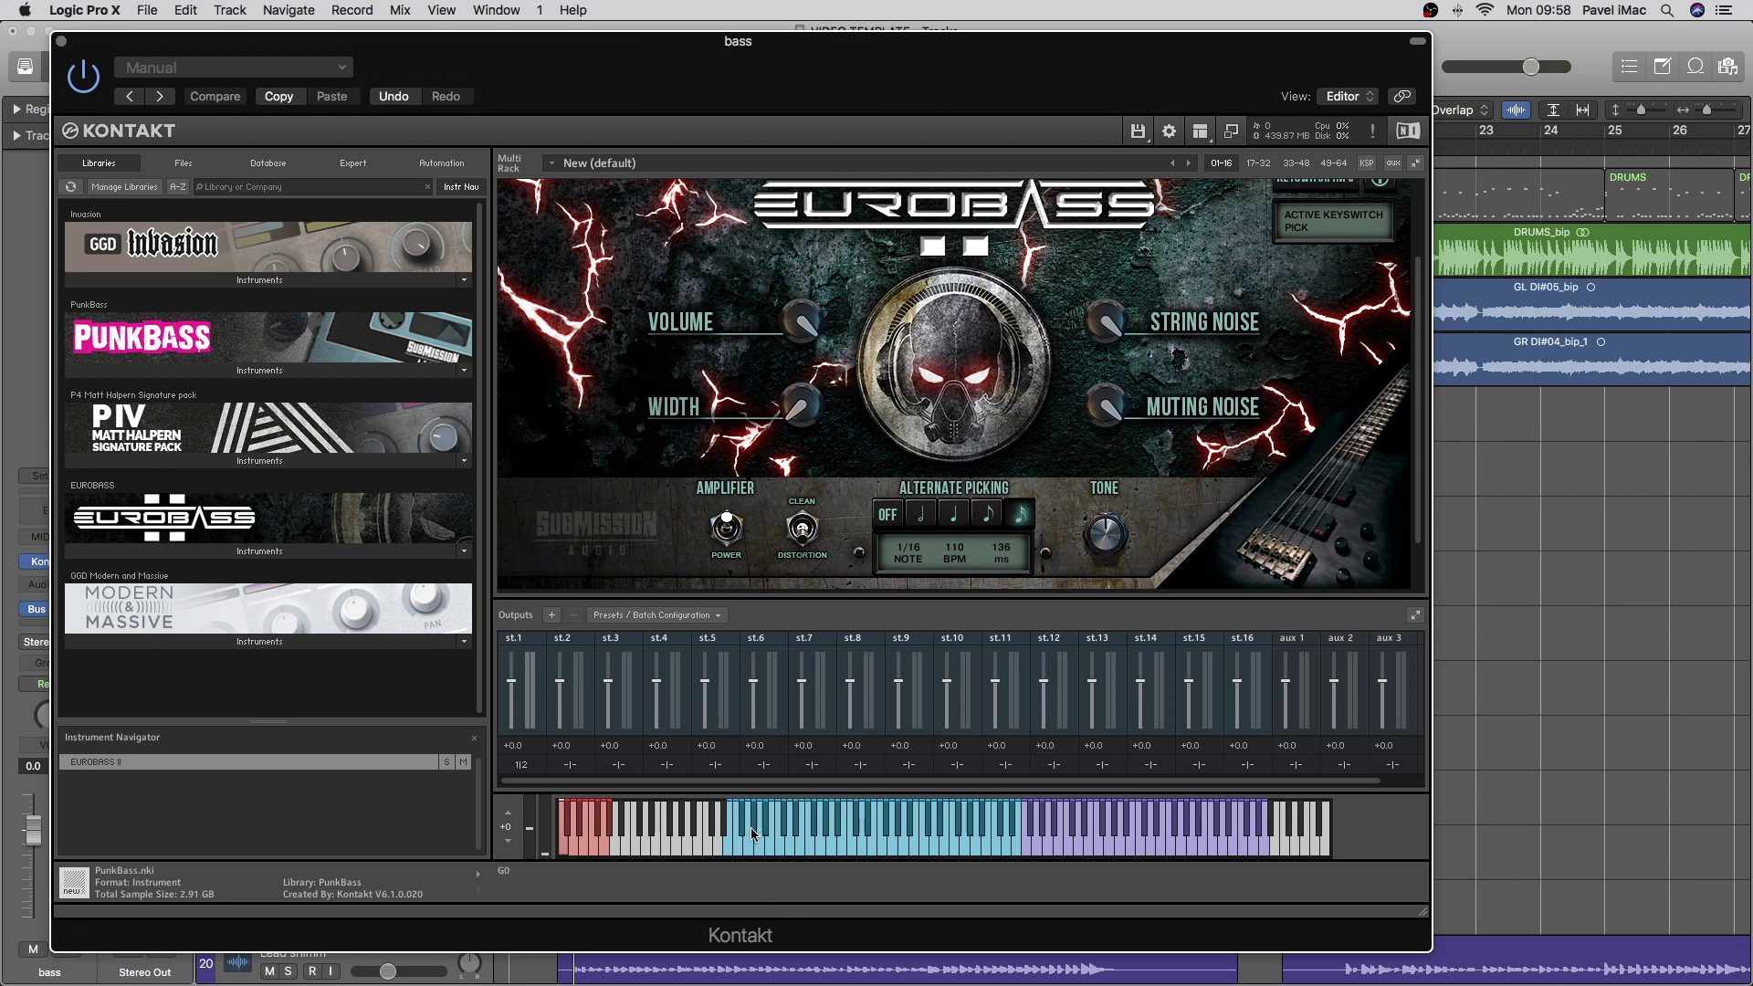
{"action": "left_click", "coordinate": [731, 852]}
Step: Adjust EuroBass II's Width and set String Noise and Muting Noise to 0.0 dB
{"action": "scroll", "coordinate": [940, 319], "scroll_direction": "up", "scroll_amount": 3}
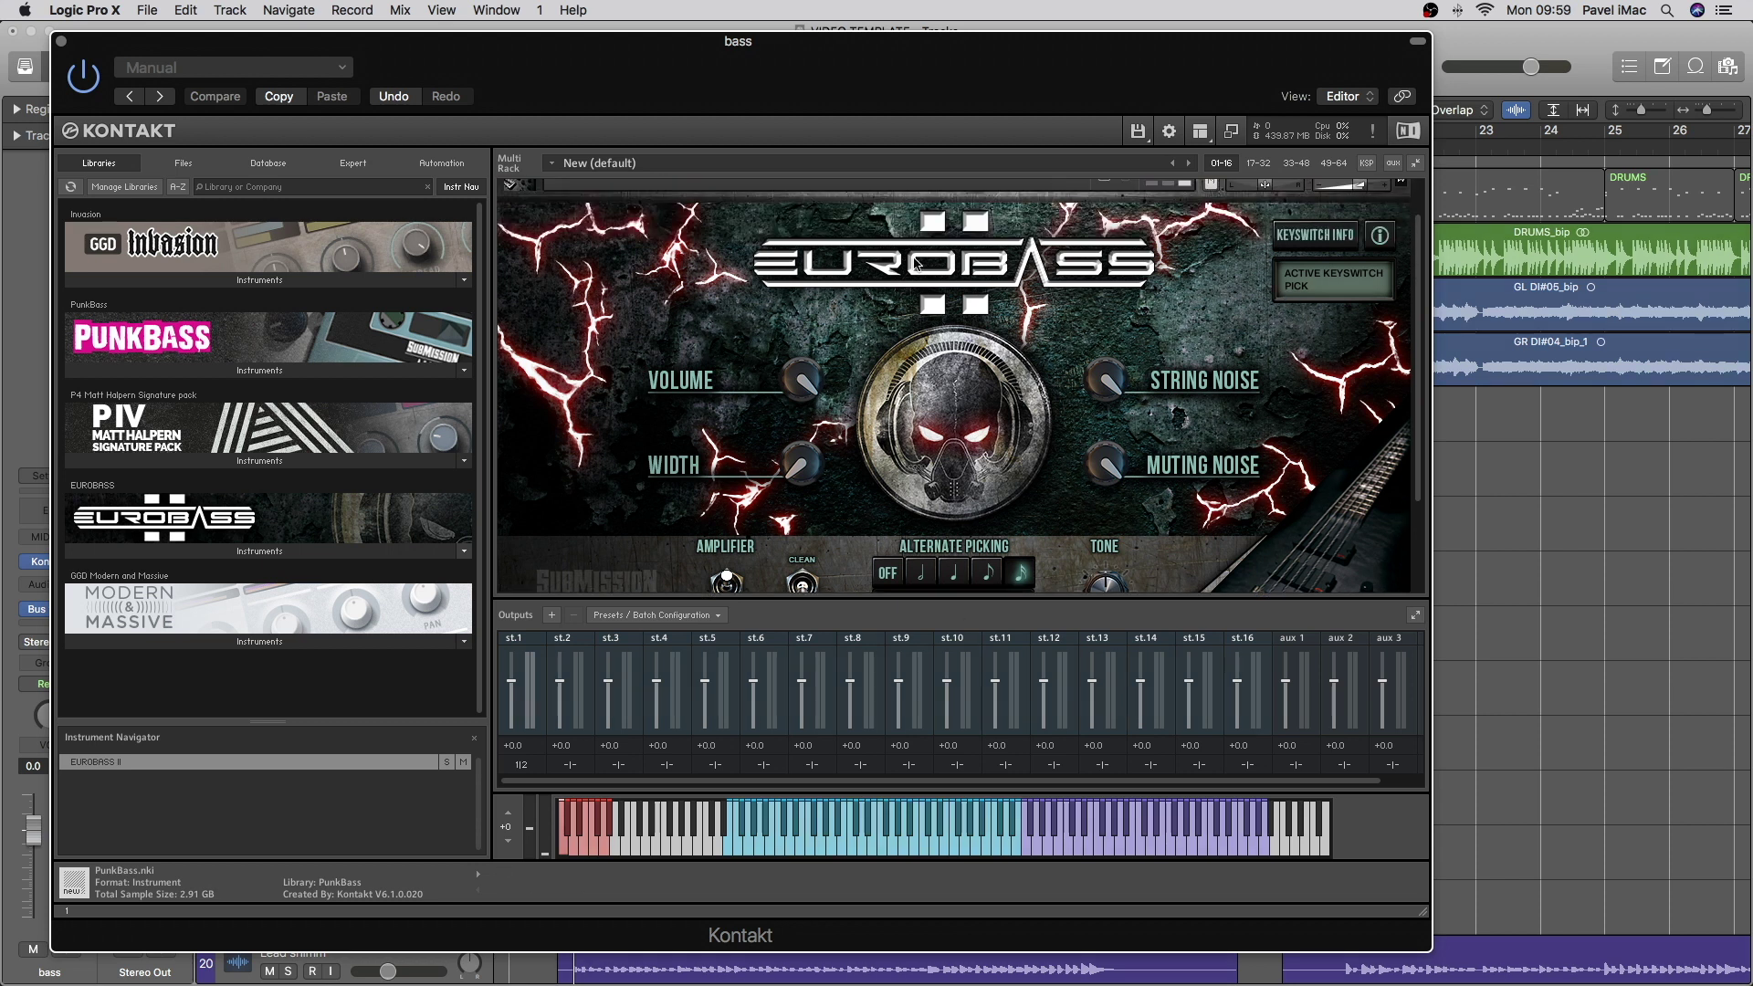
{"action": "scroll", "coordinate": [654, 338], "scroll_direction": "down", "scroll_amount": 3}
{"action": "scroll", "coordinate": [795, 283], "scroll_direction": "up", "scroll_amount": 2}
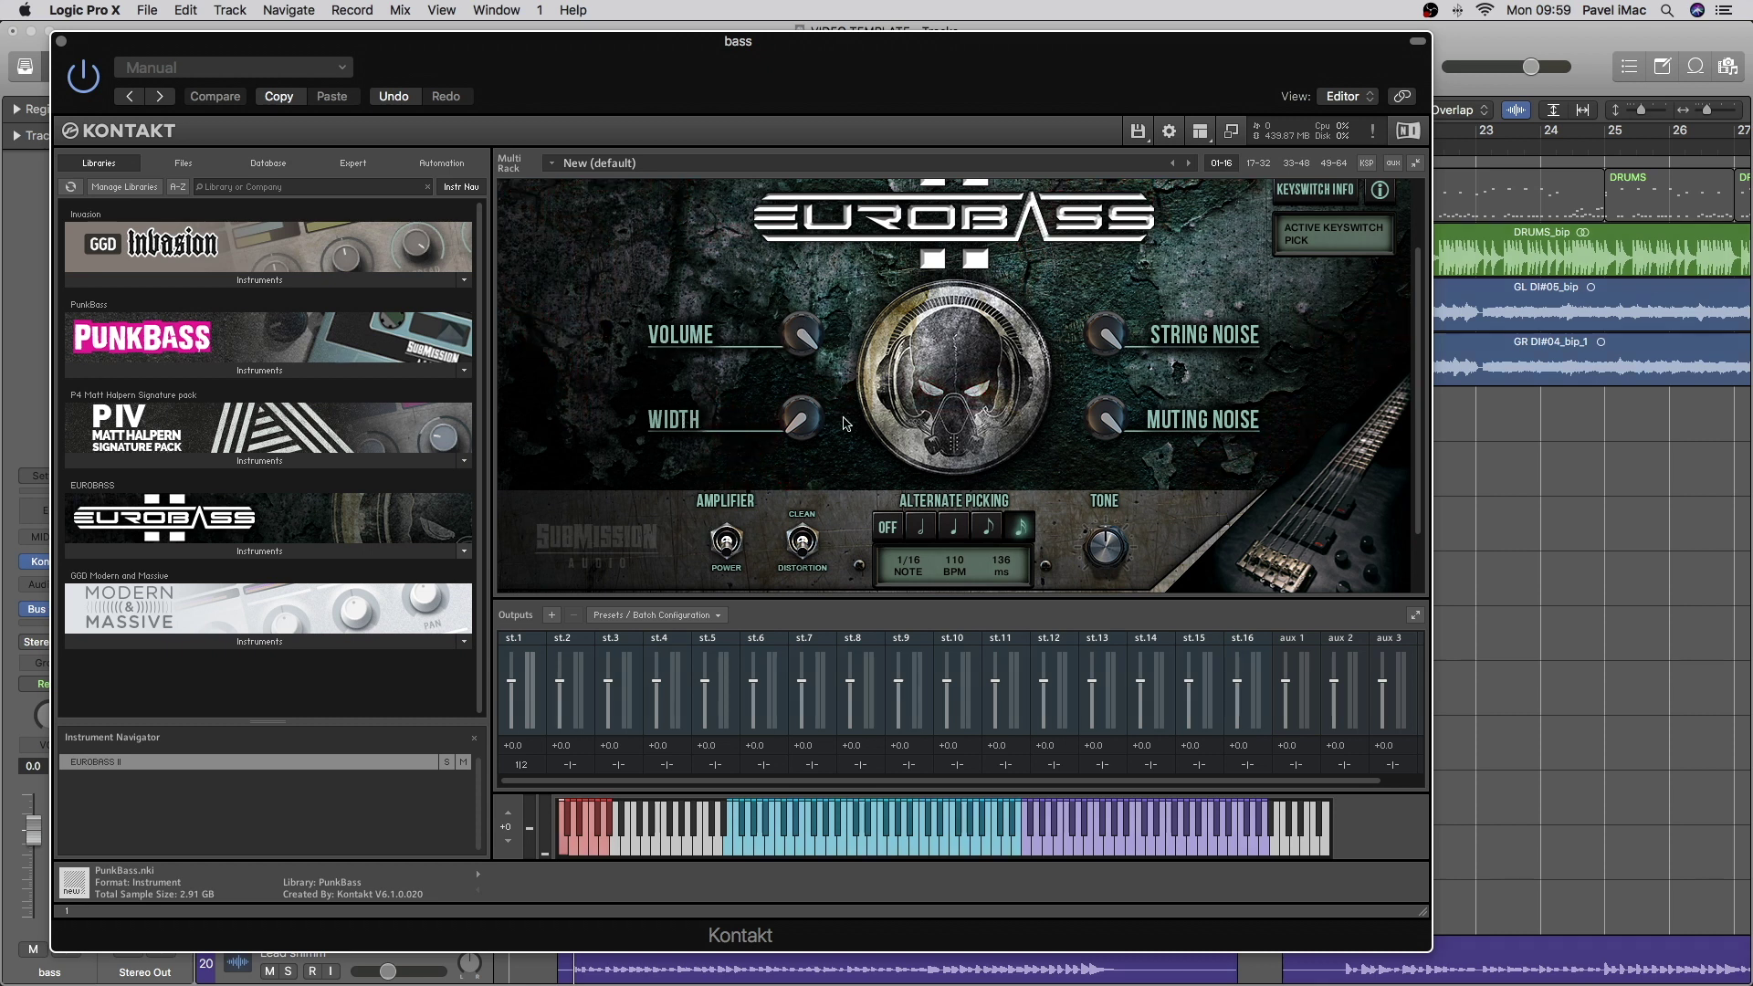
{"action": "left_click_drag", "start_coordinate": [808, 421], "coordinate": [1100, 419]}
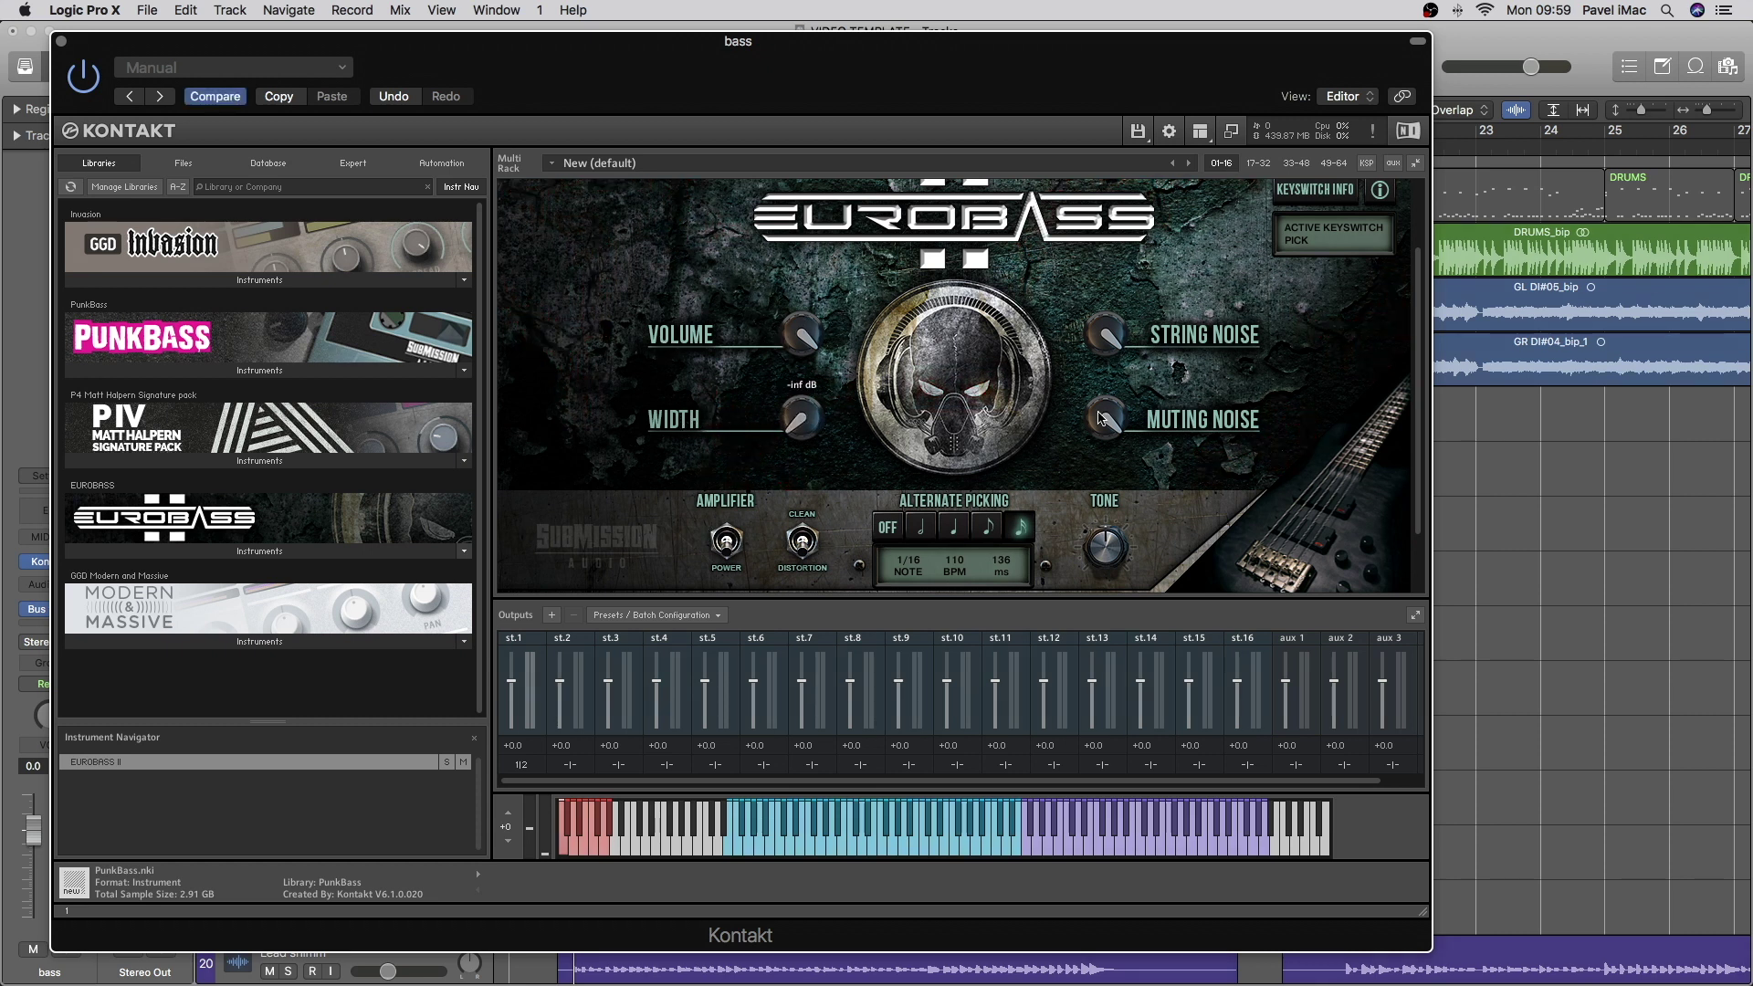
{"action": "left_click", "coordinate": [1107, 337]}
{"action": "left_click", "coordinate": [1108, 416]}
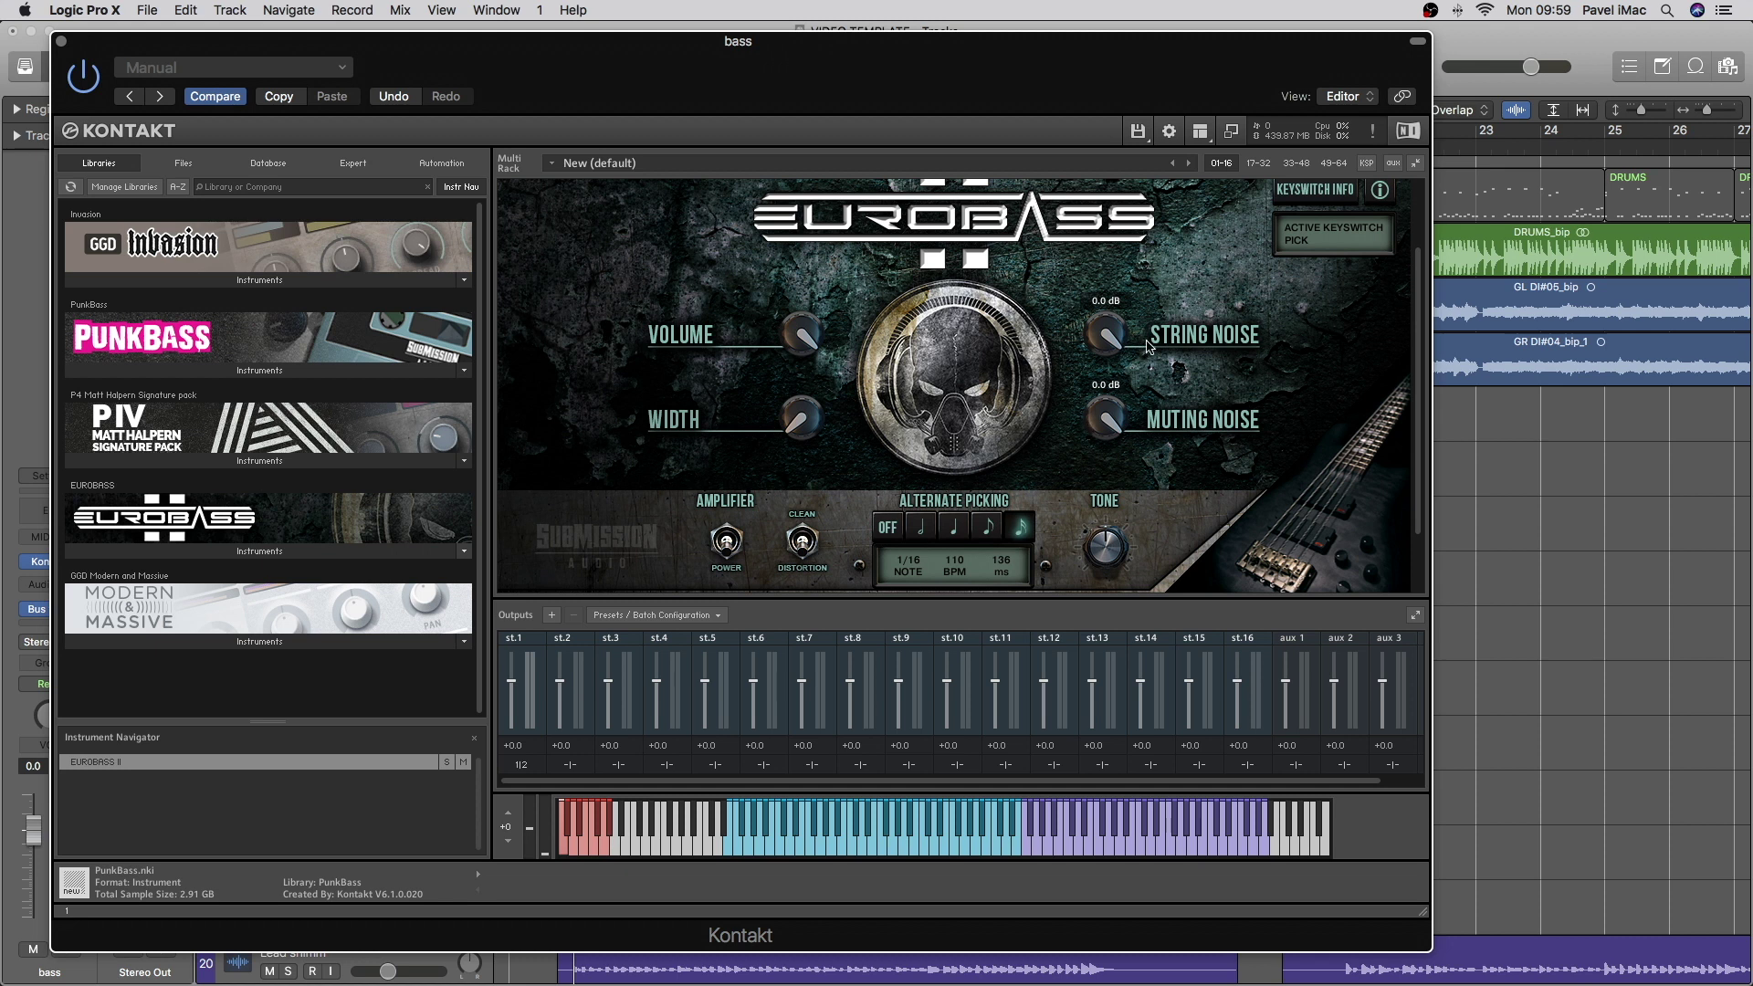
{"action": "scroll", "coordinate": [1134, 345], "scroll_direction": "down", "scroll_amount": 2}
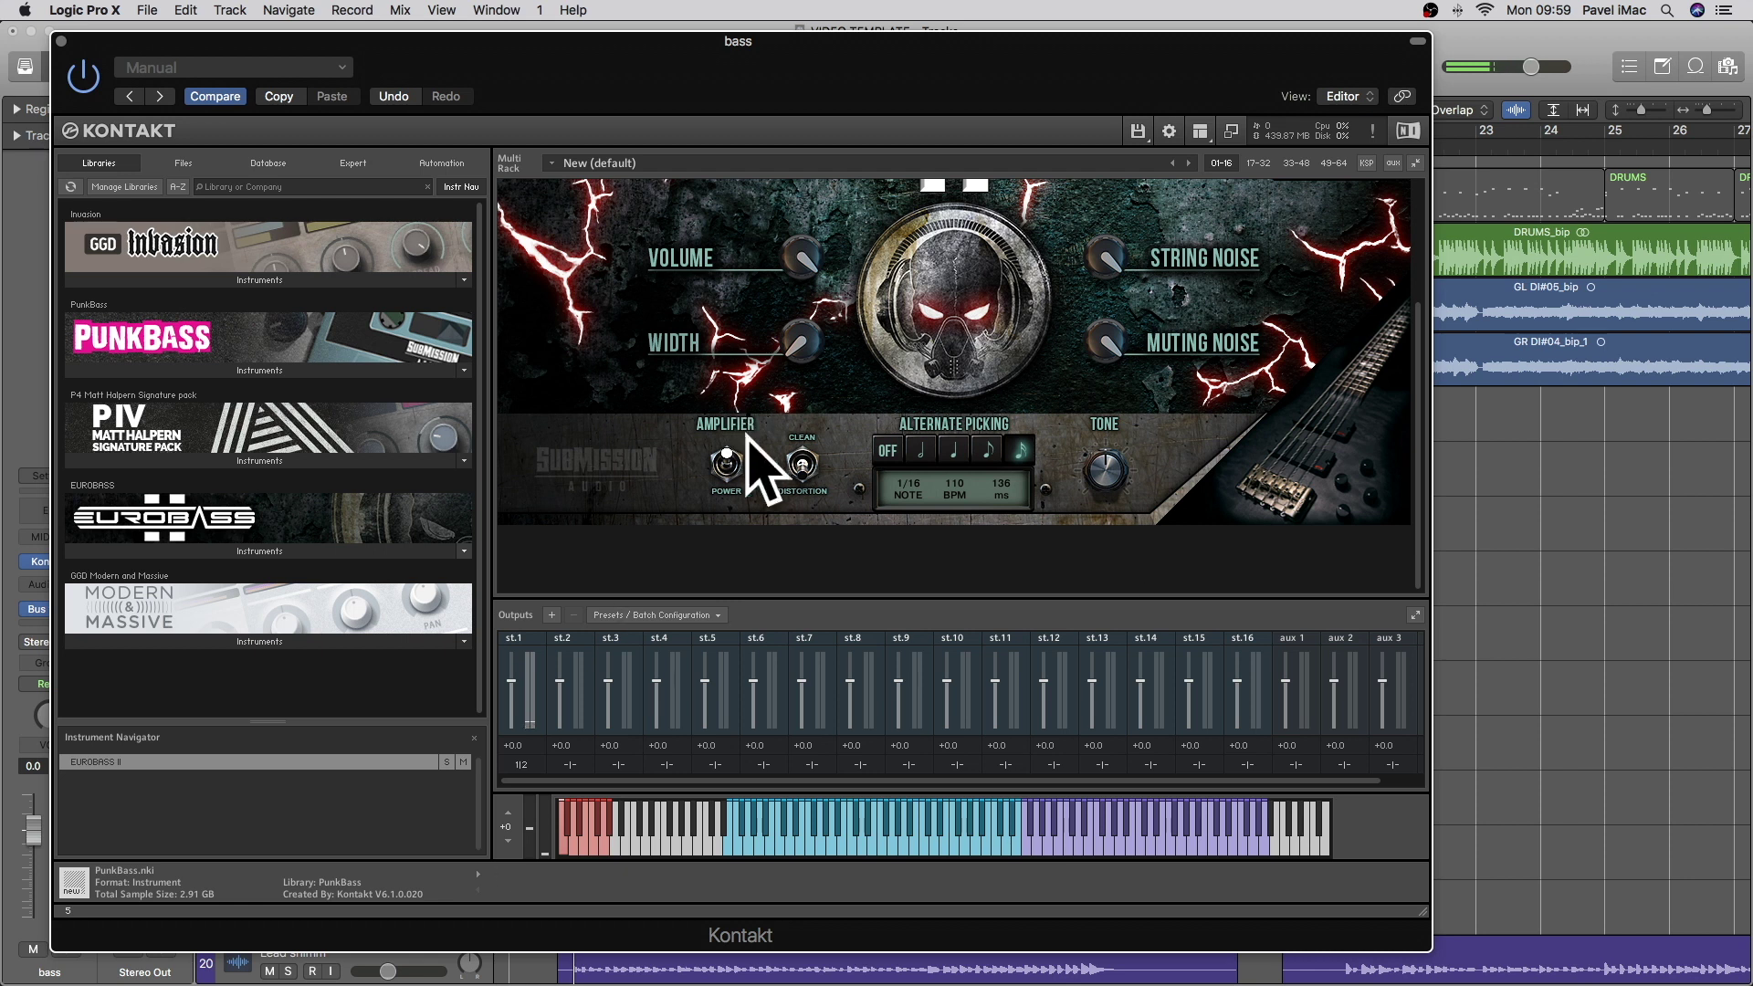
Step: Leave the EuroBass II amplifier powered on with Distortion engaged after trying clean and off
{"action": "left_click", "coordinate": [804, 466]}
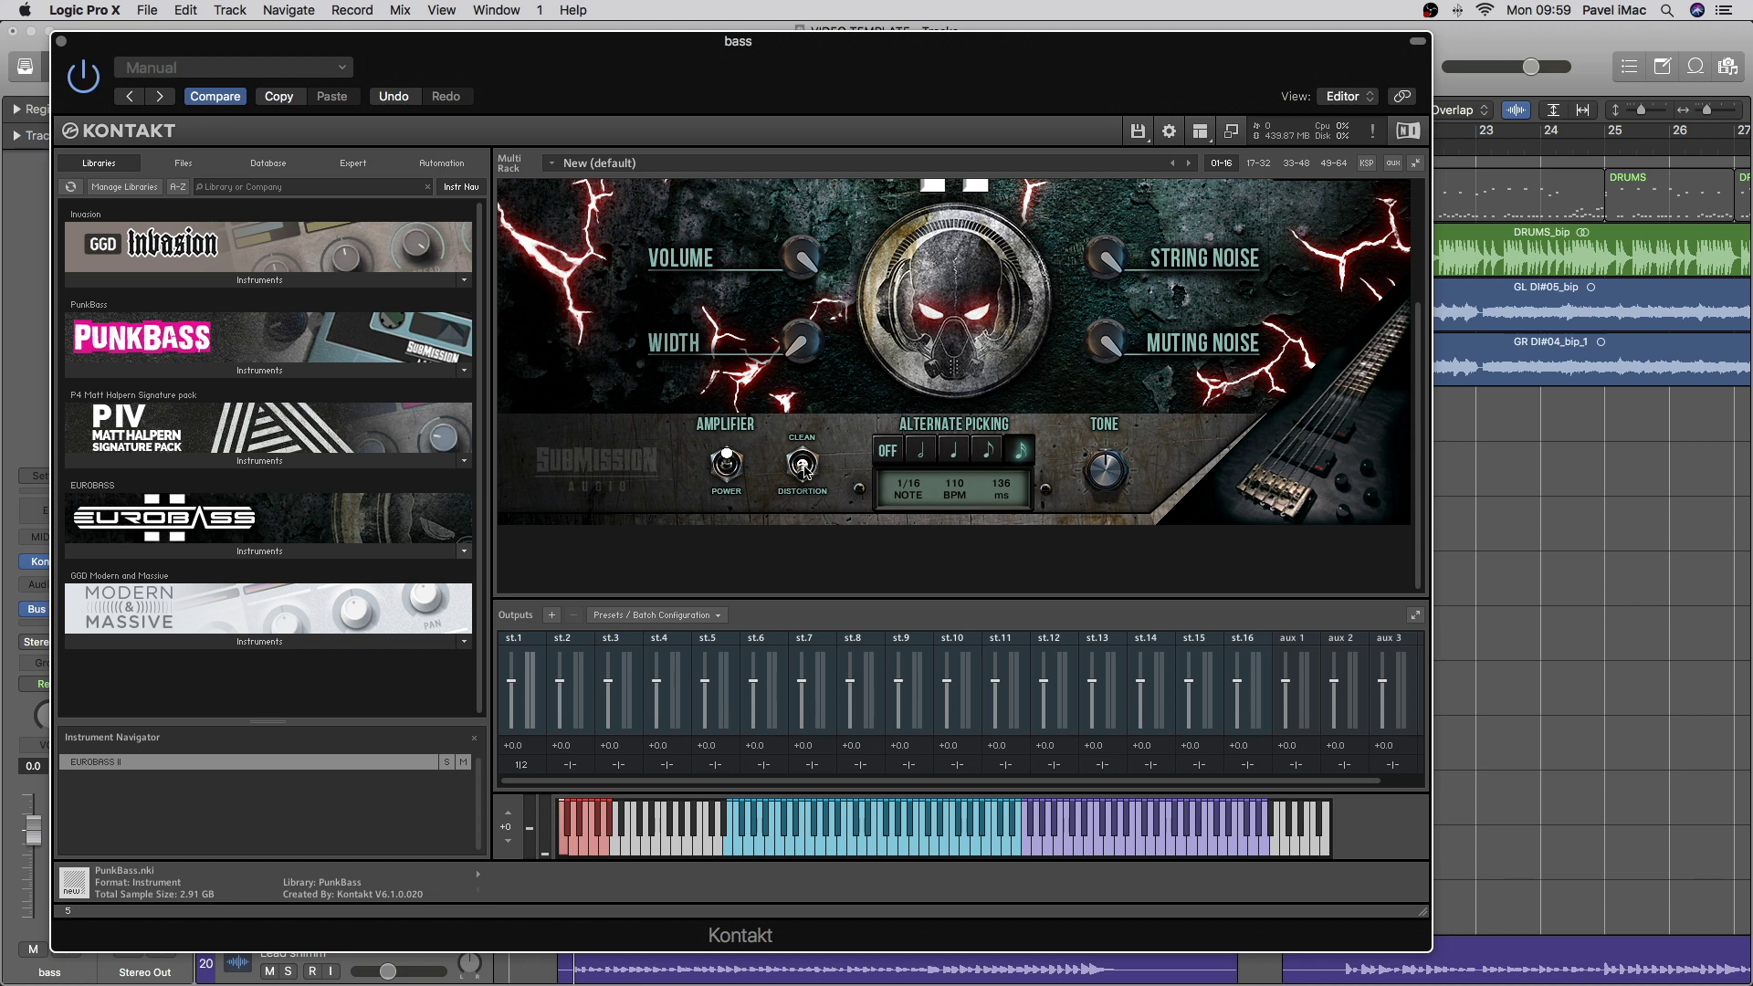
{"action": "left_click", "coordinate": [805, 470]}
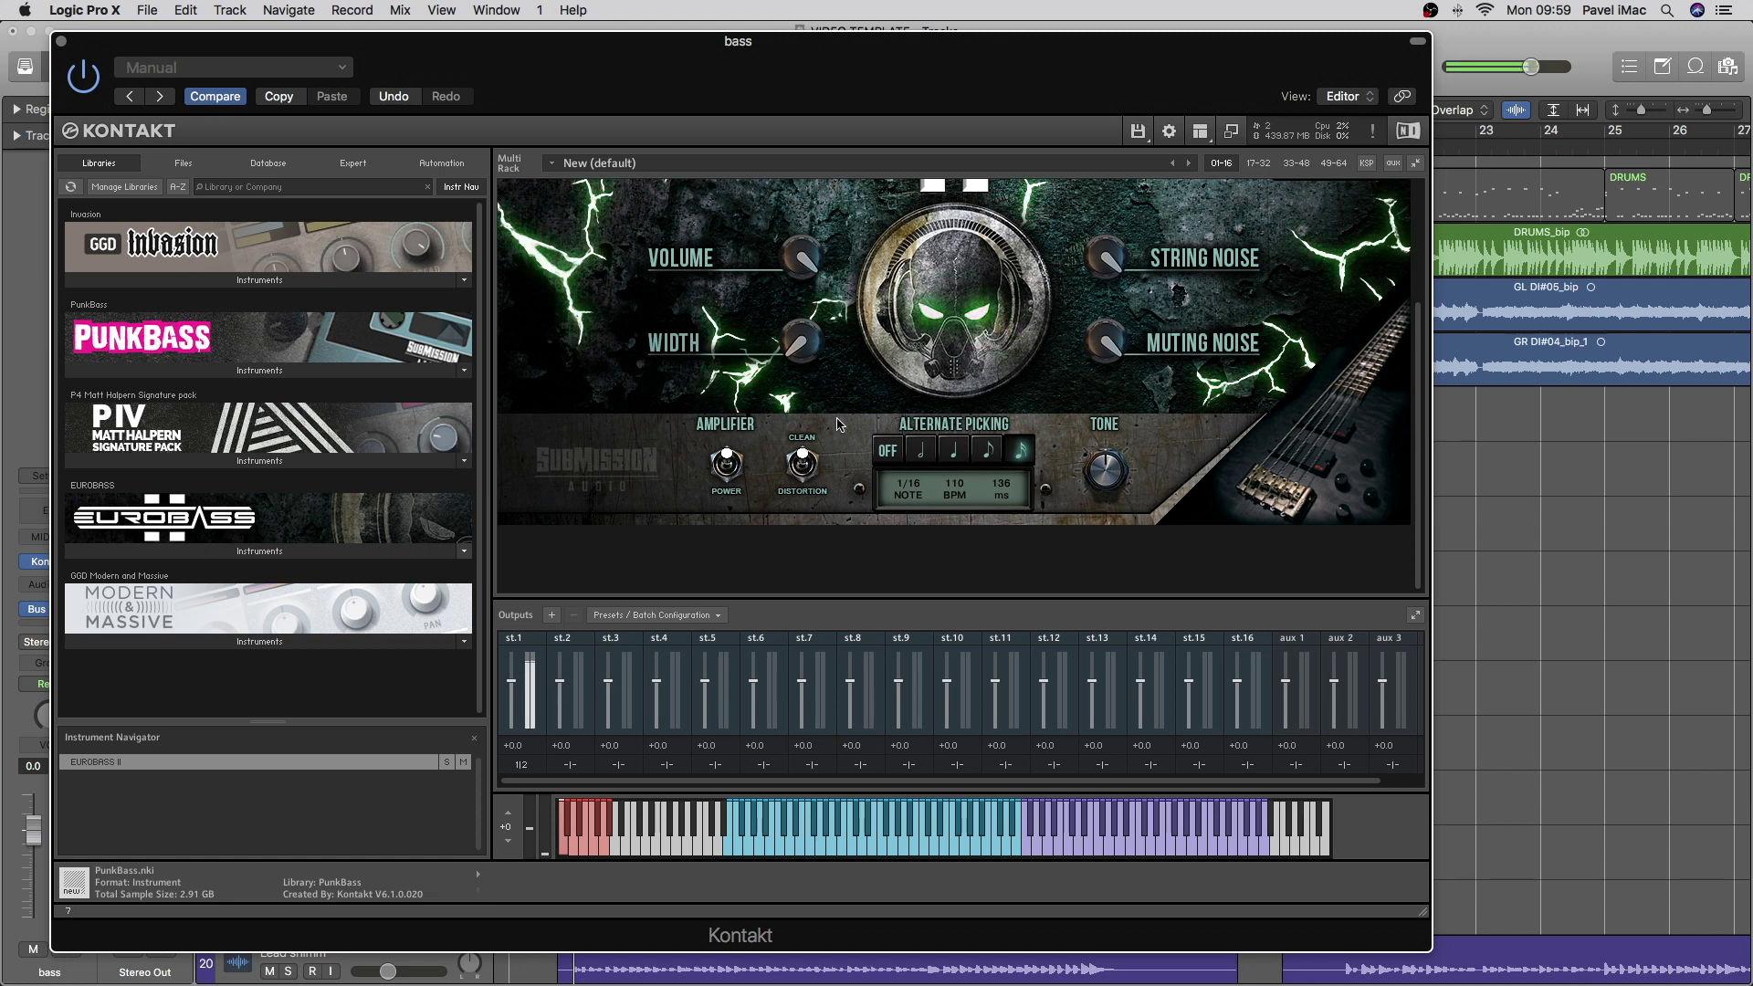
{"action": "scroll", "coordinate": [836, 422], "scroll_direction": "up", "scroll_amount": 2}
{"action": "scroll", "coordinate": [836, 423], "scroll_direction": "up", "scroll_amount": 1}
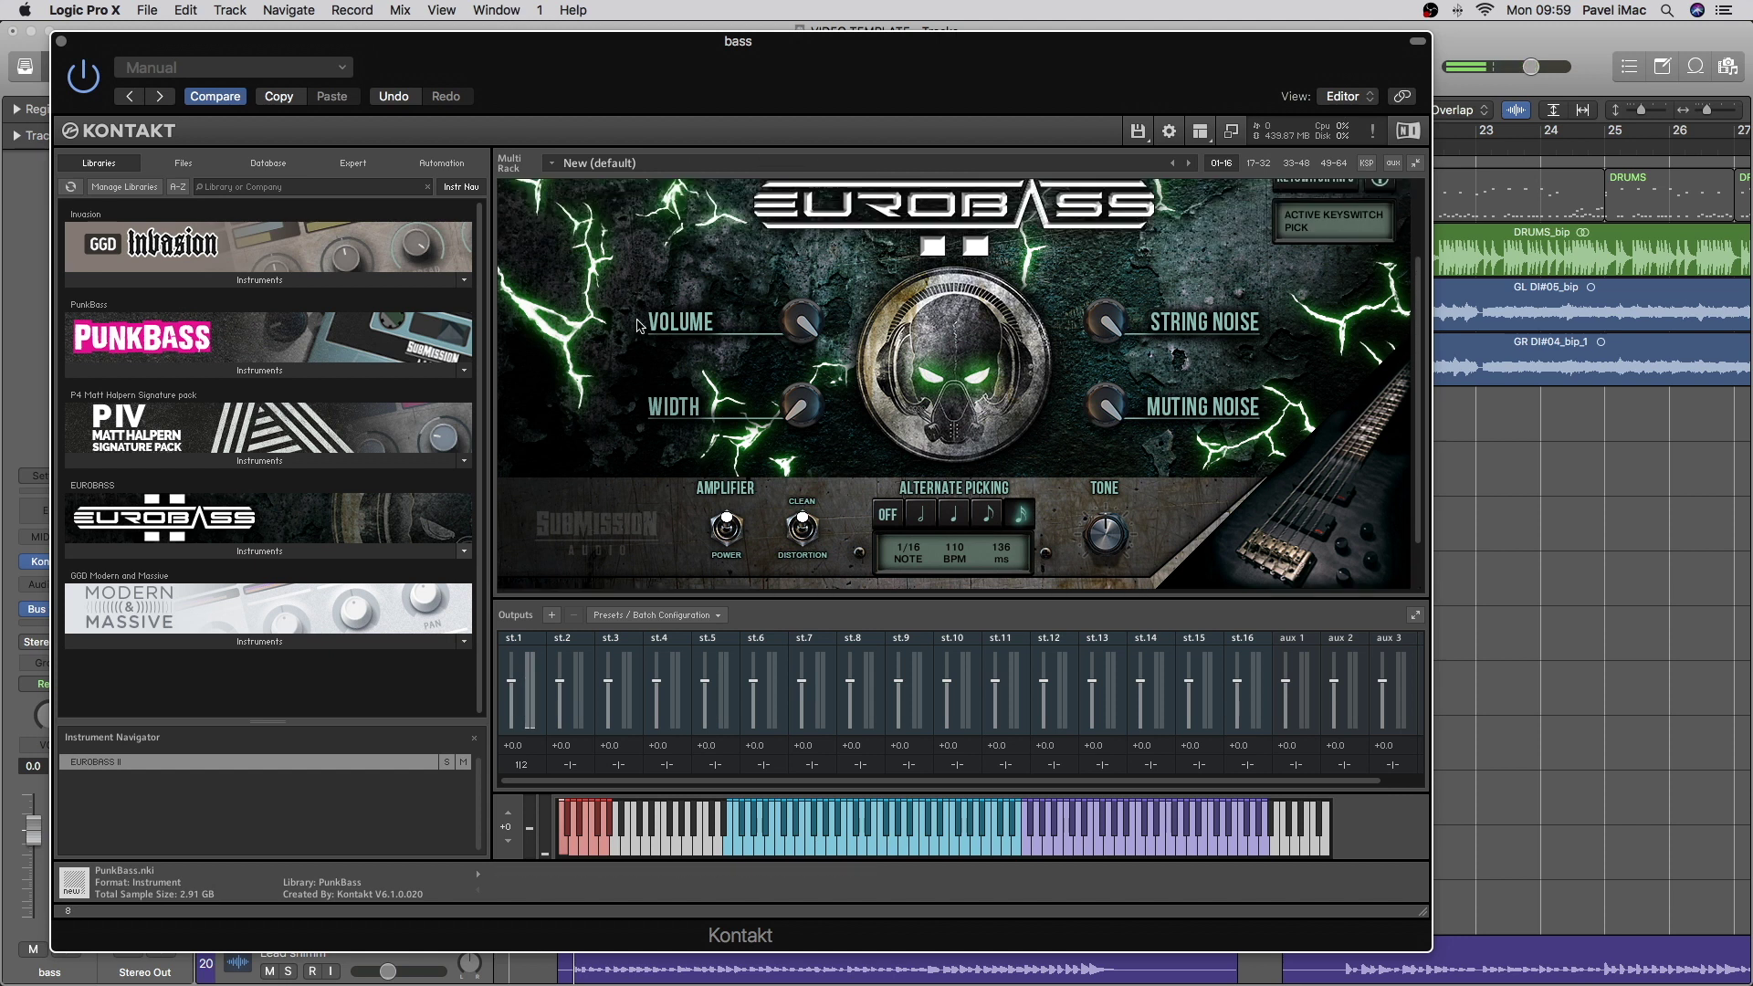
{"action": "left_click", "coordinate": [729, 528]}
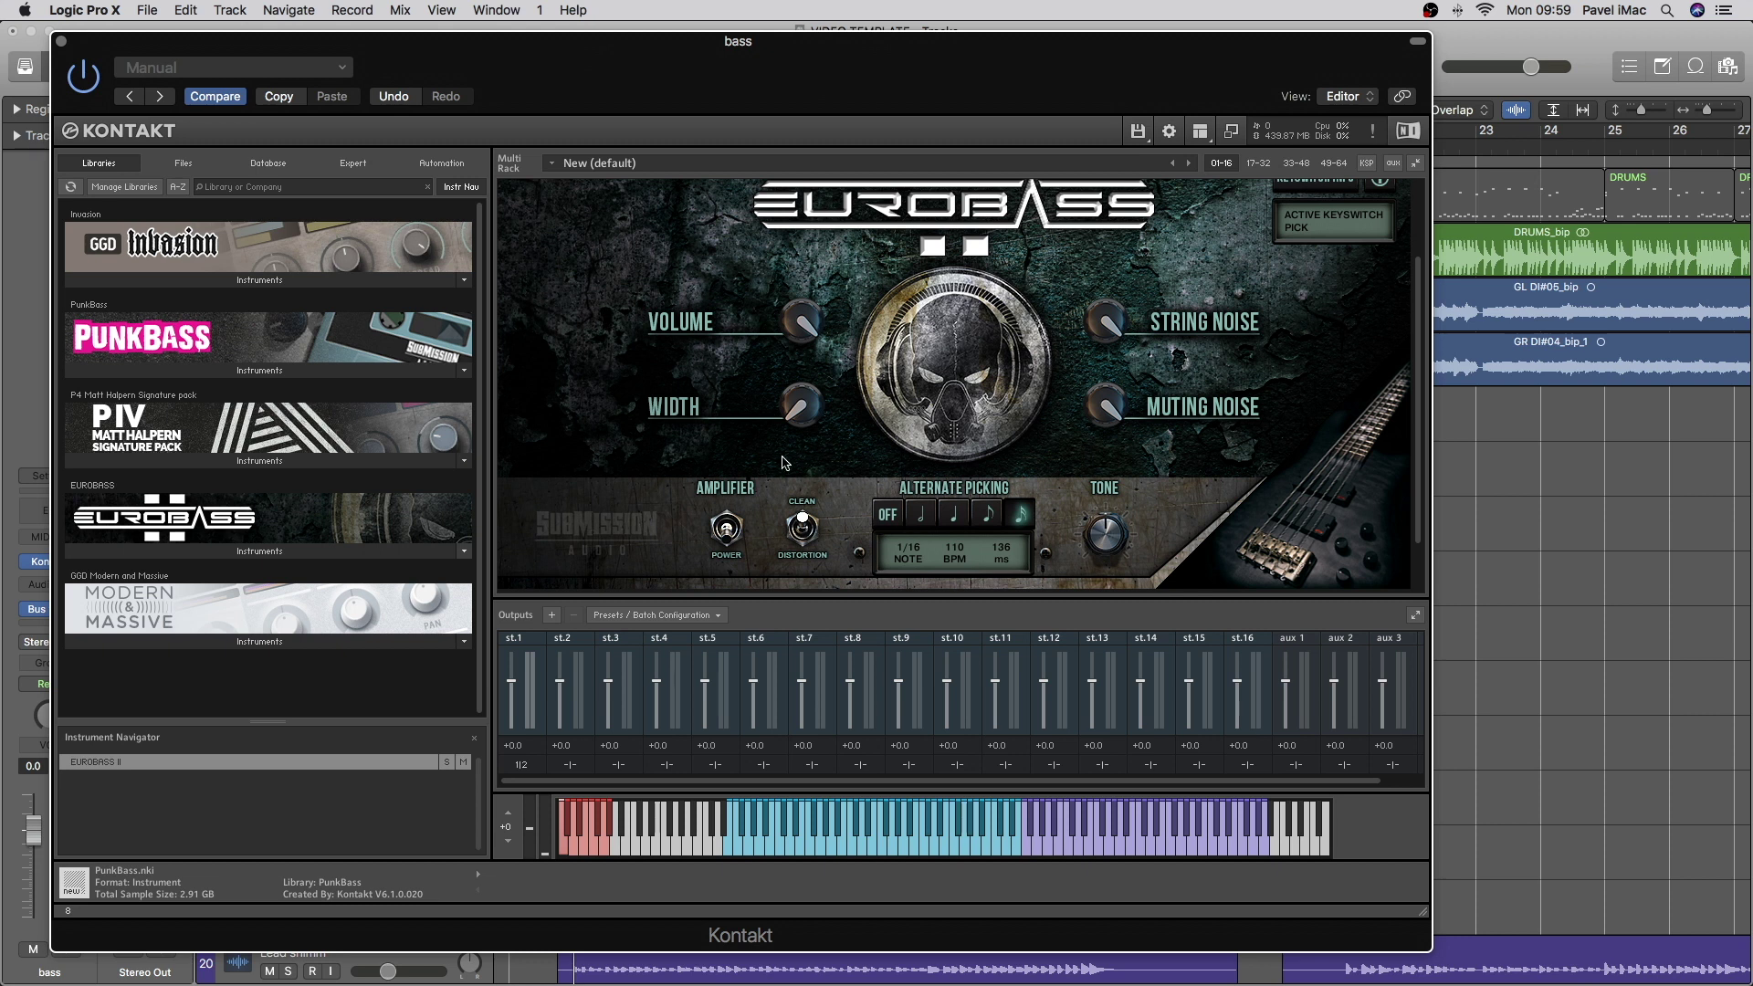
{"action": "left_click", "coordinate": [726, 527]}
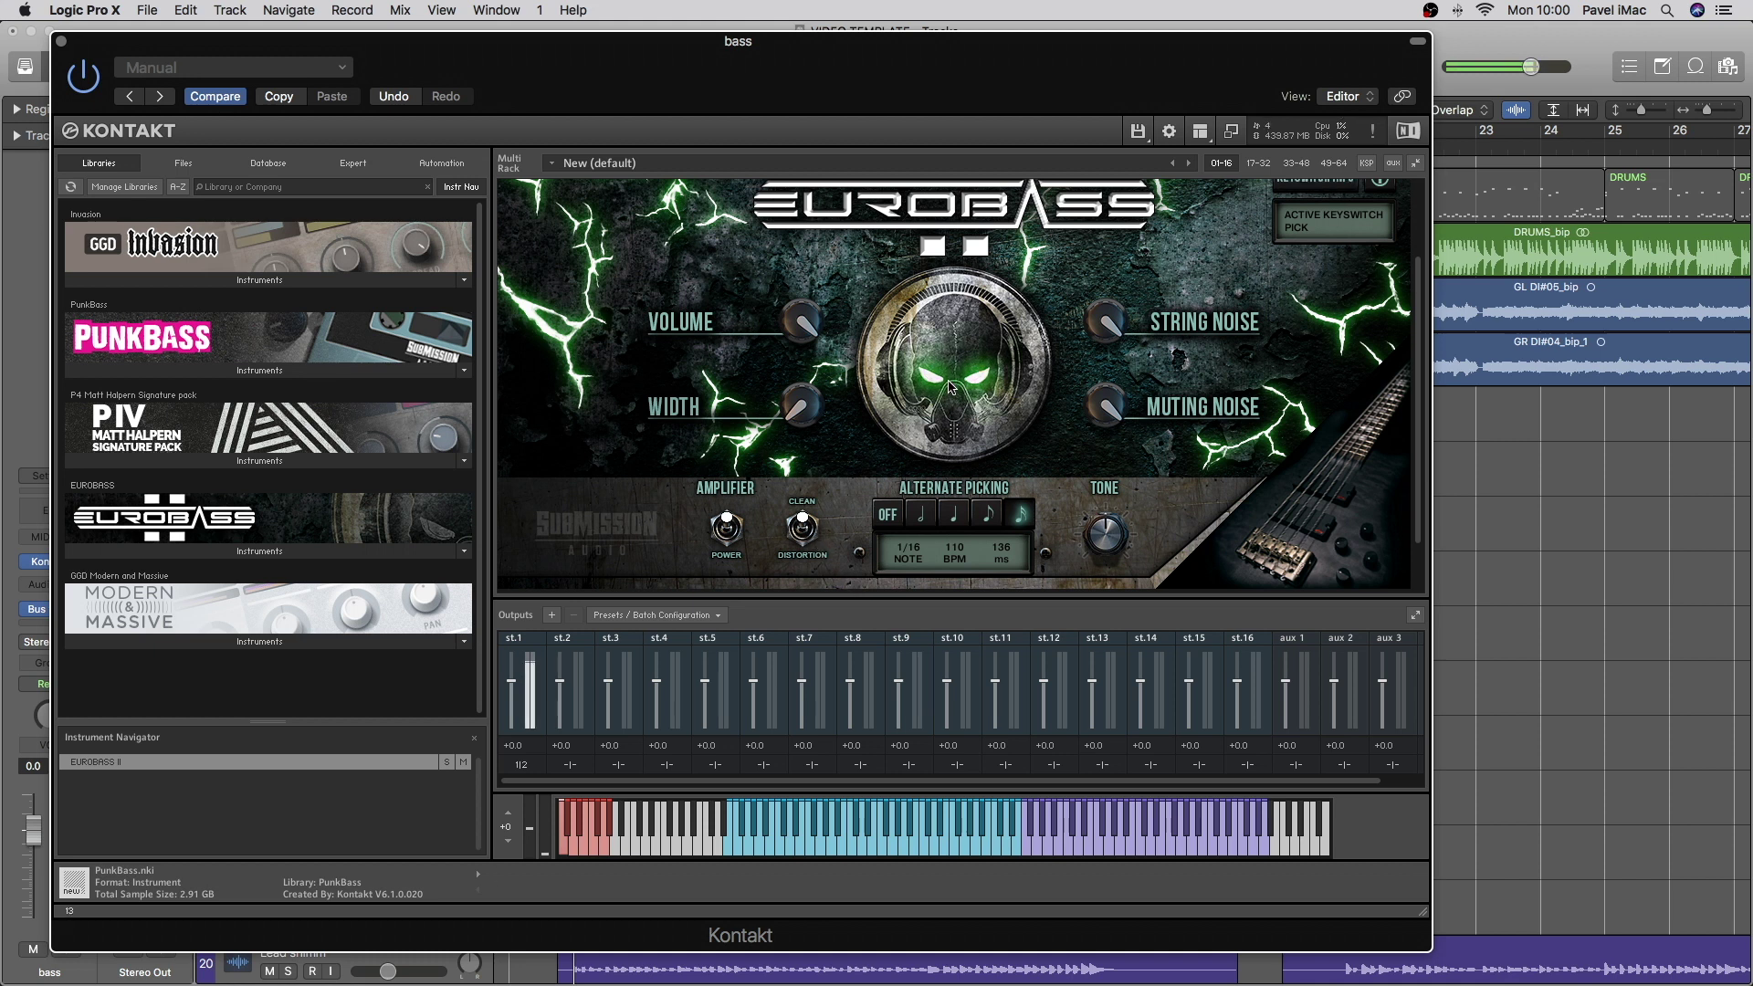
{"action": "left_click", "coordinate": [804, 530]}
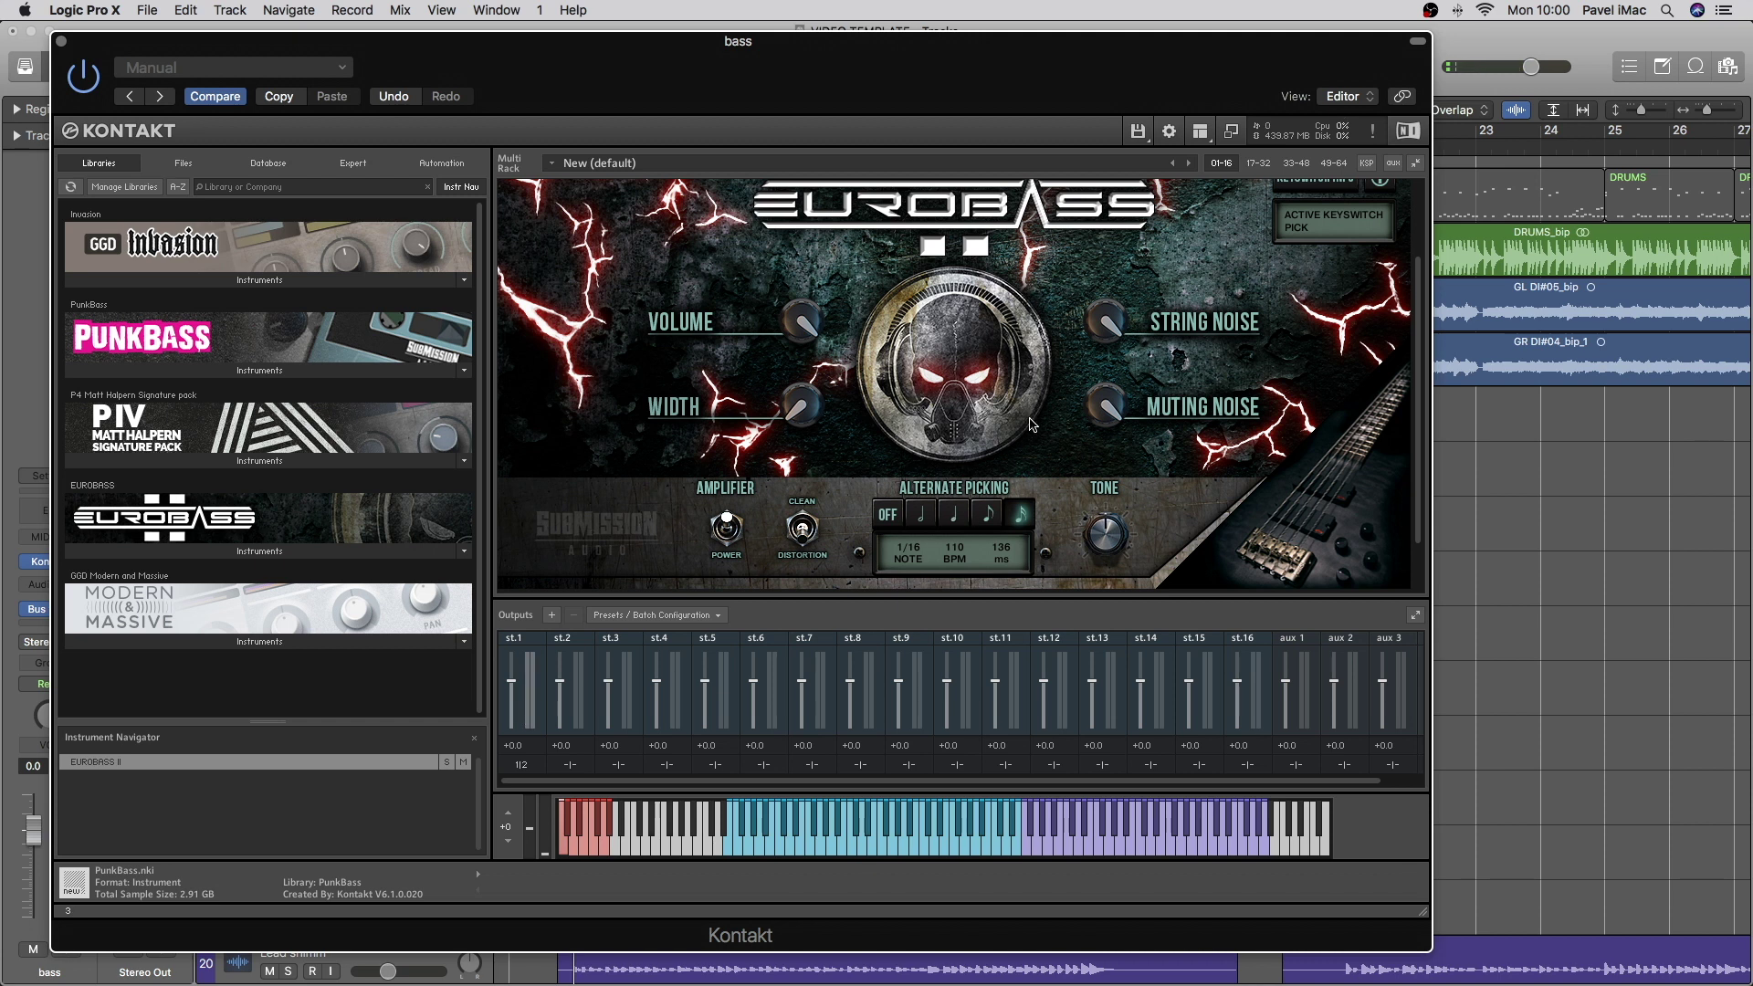
{"action": "mouse_move", "coordinate": [1728, 984]}
{"action": "scroll", "coordinate": [933, 439], "scroll_direction": "down", "scroll_amount": 1}
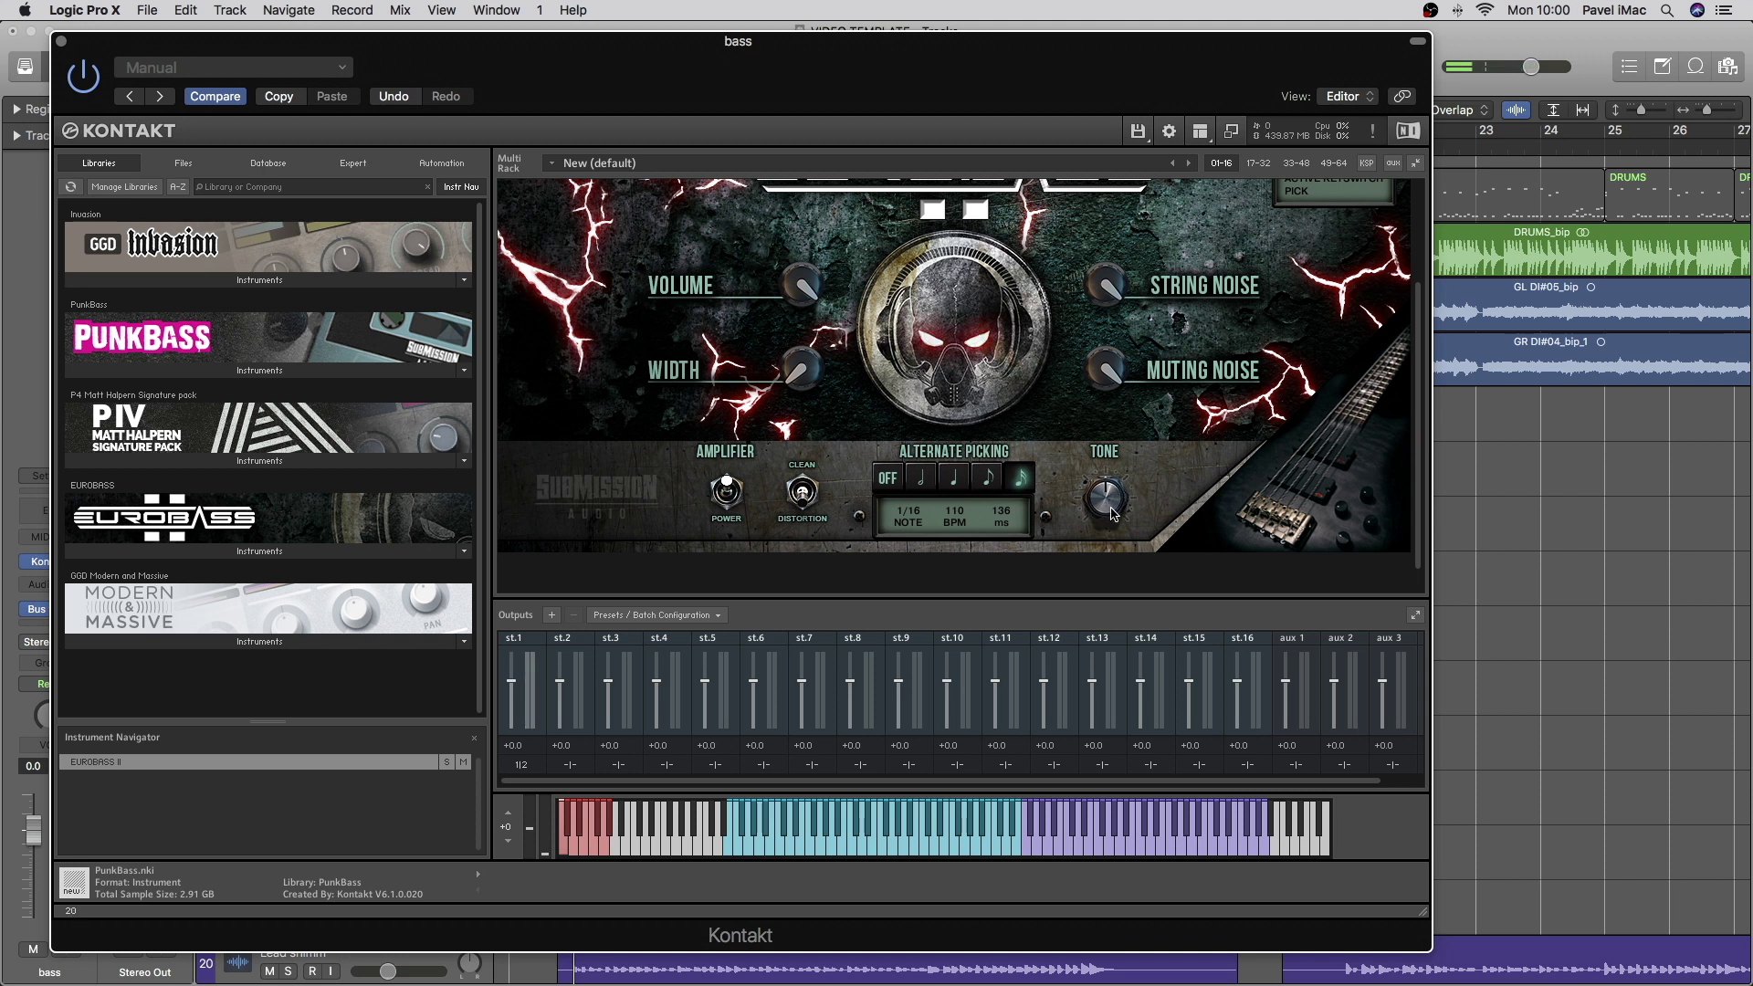
Step: Set EuroBass II's Tone knob to +0.5 dB after trying -3.0 dB
{"action": "left_click_drag", "start_coordinate": [1111, 514], "coordinate": [1148, 768]}
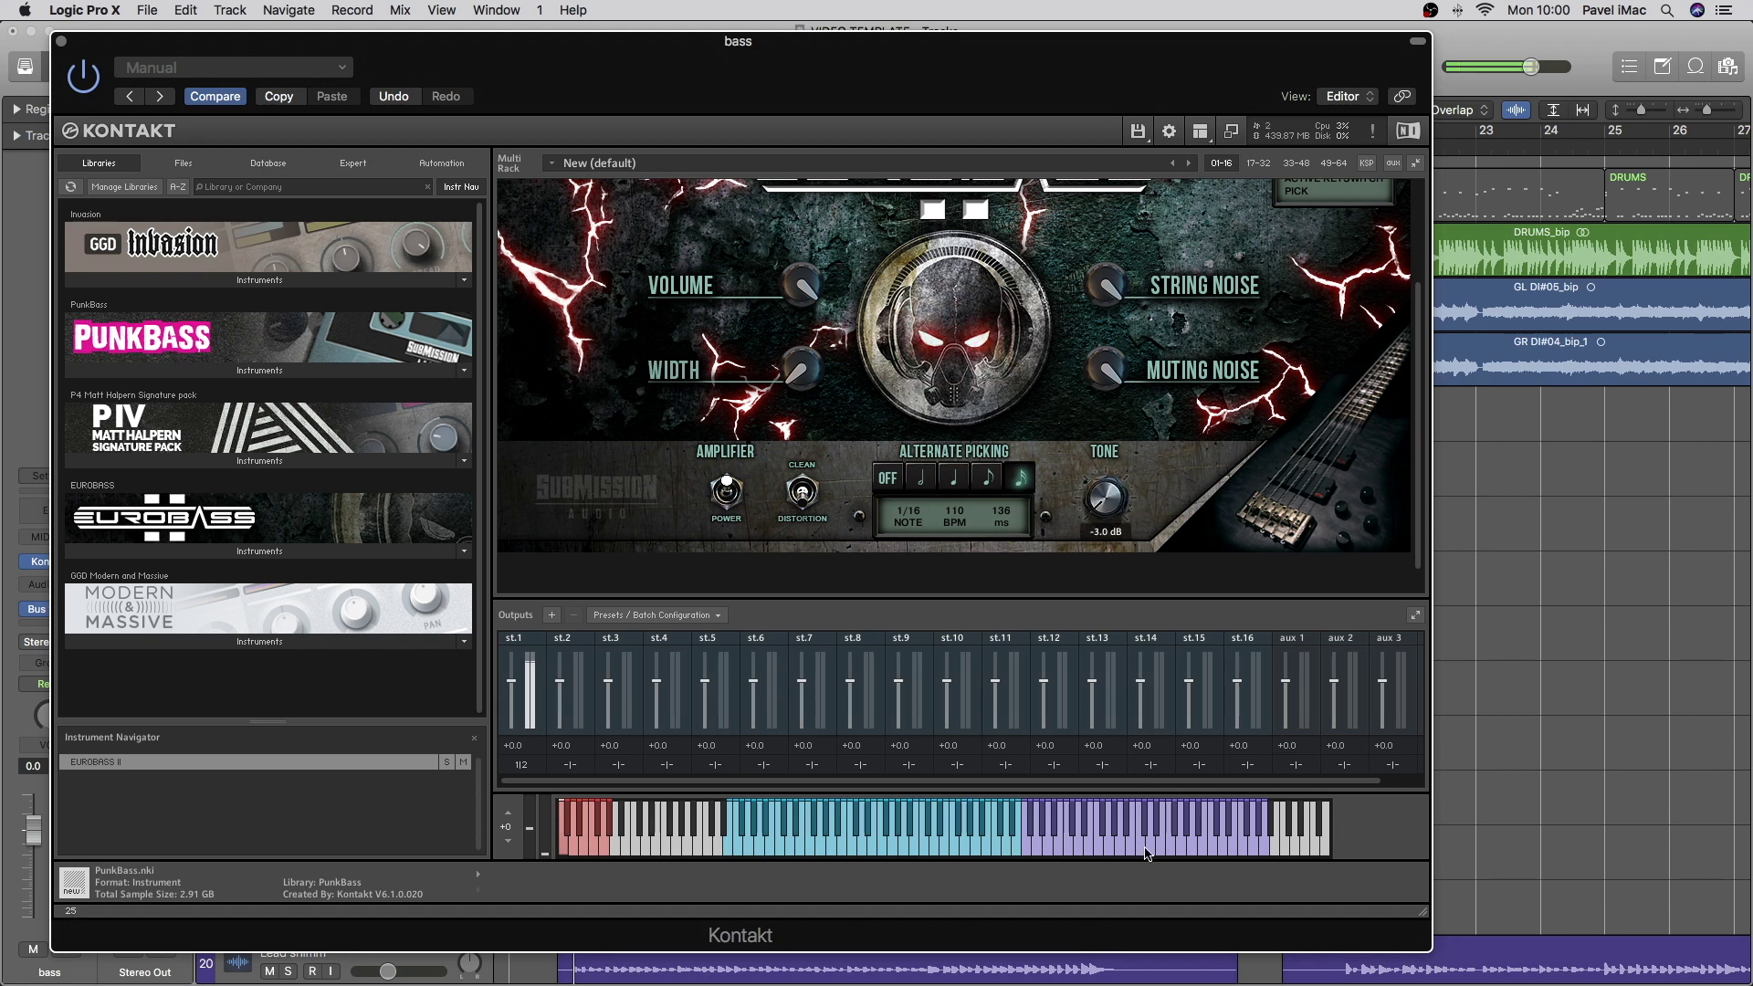
{"action": "left_click_drag", "start_coordinate": [1147, 853], "coordinate": [1142, 594]}
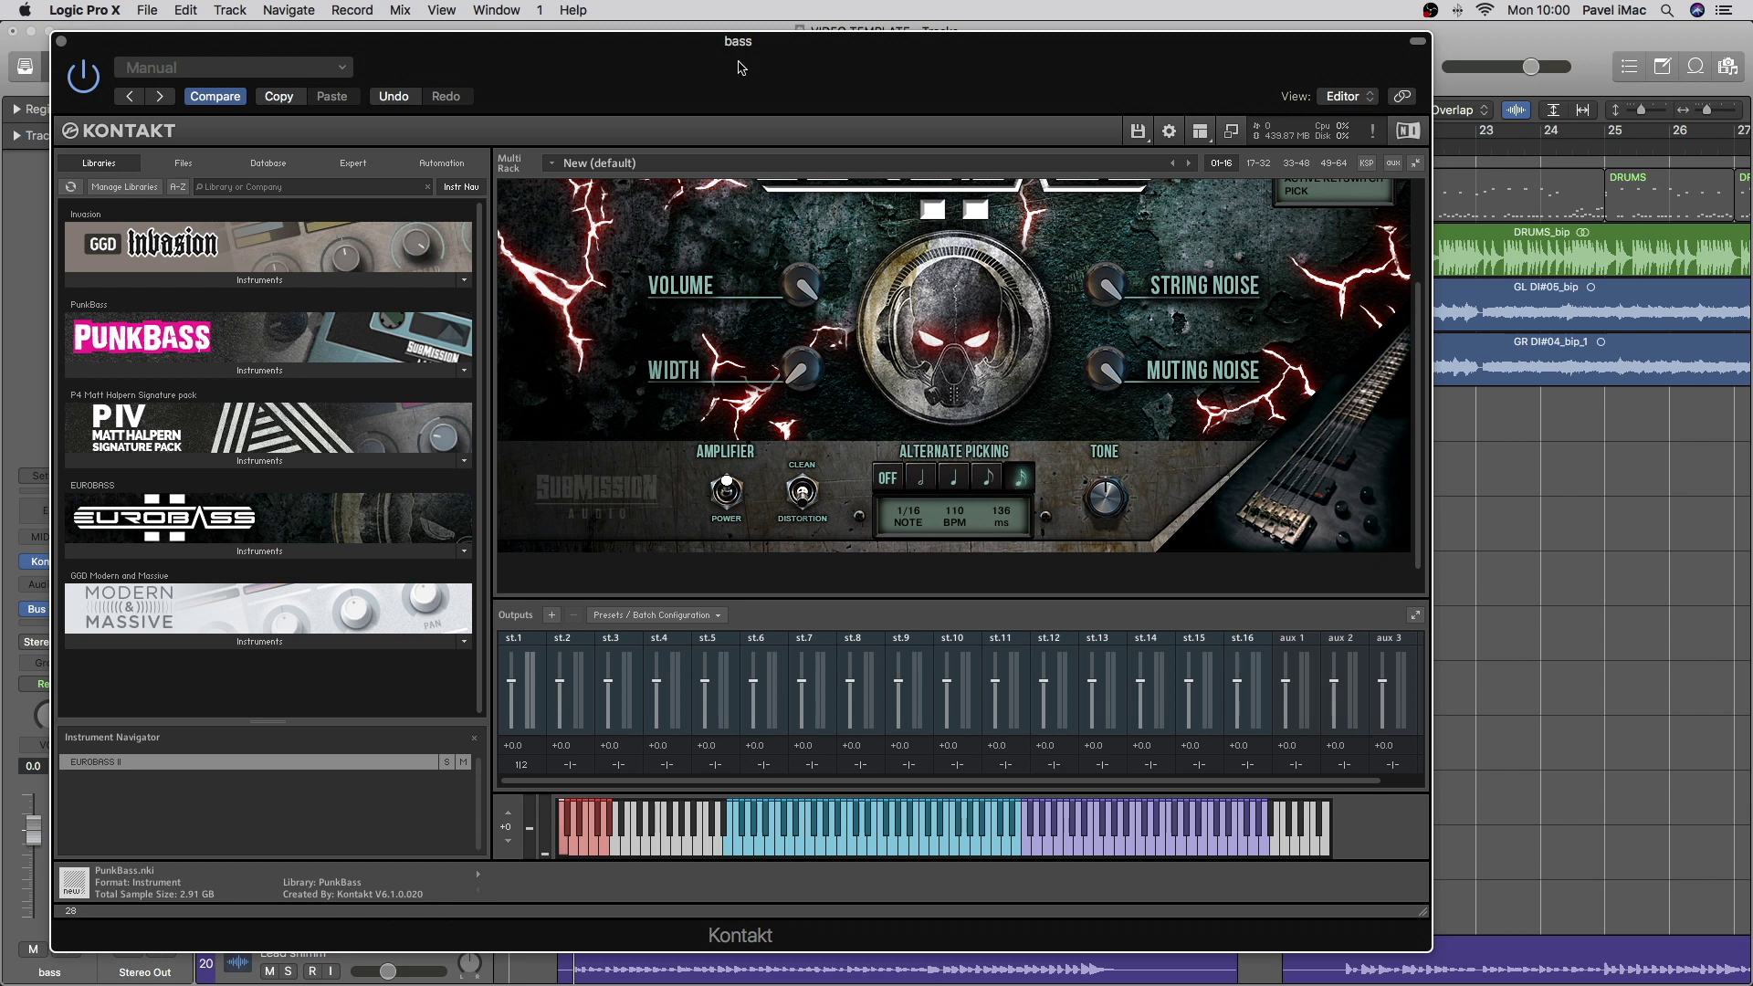
{"action": "left_click_drag", "start_coordinate": [742, 67], "coordinate": [847, 474]}
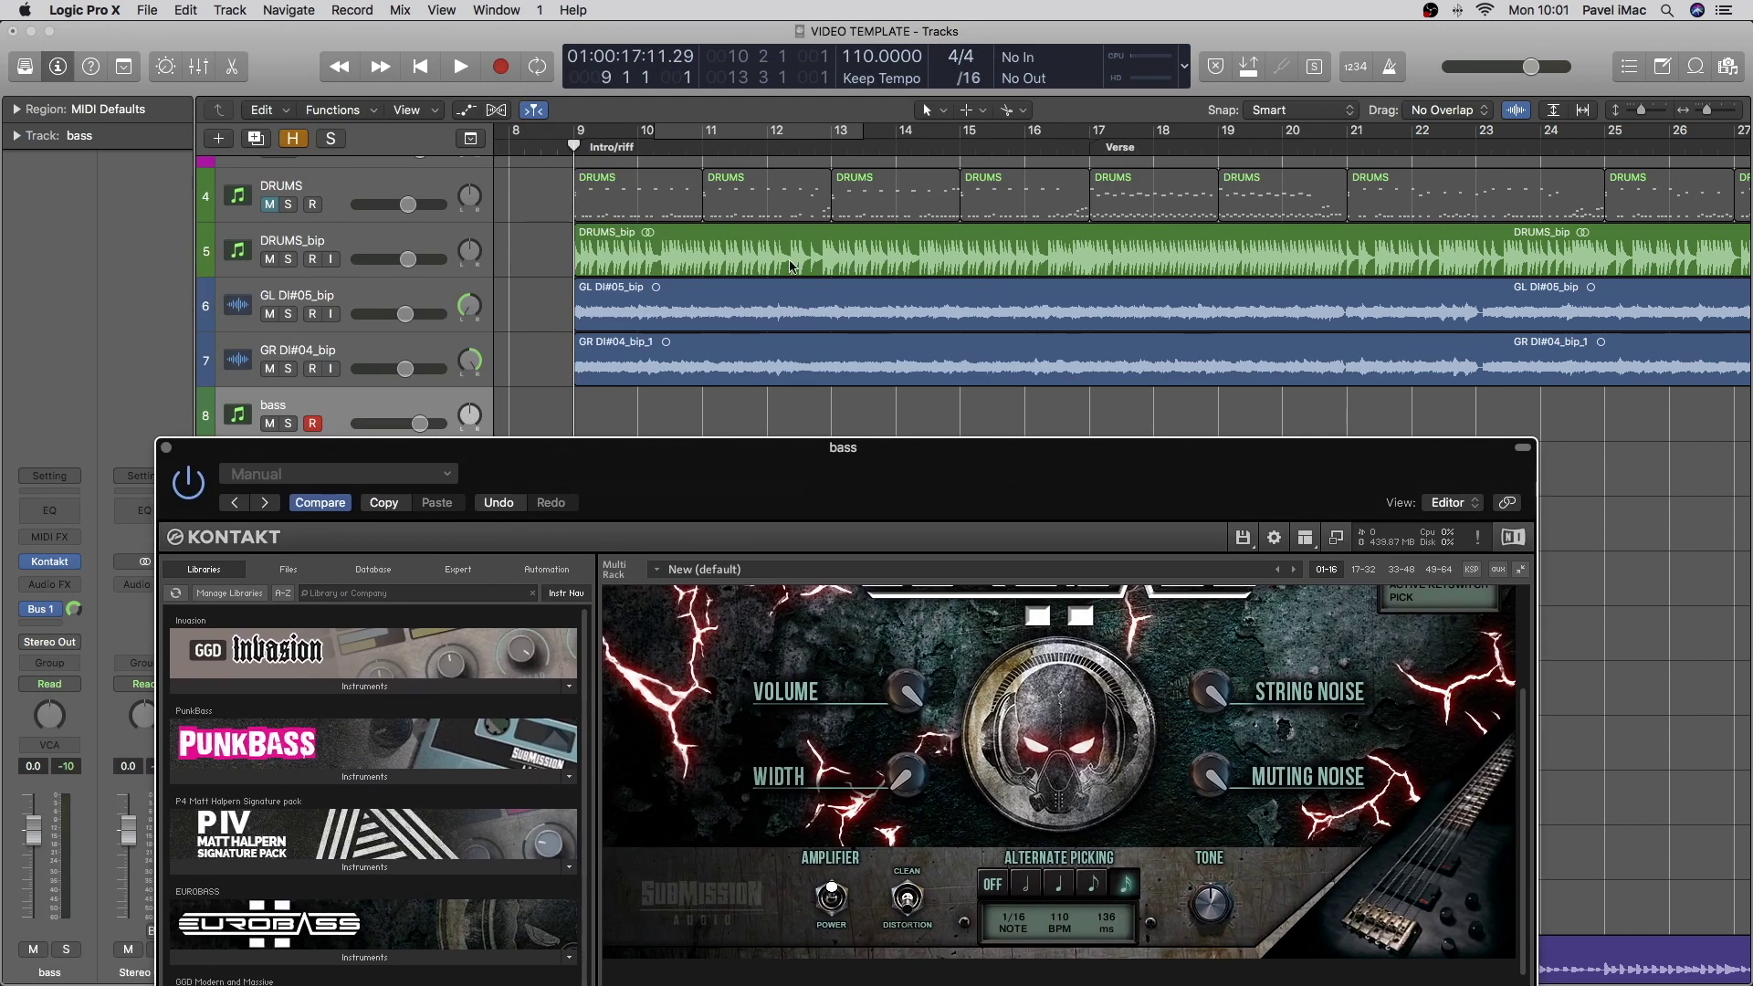
{"action": "left_click_drag", "start_coordinate": [986, 477], "coordinate": [931, 64]}
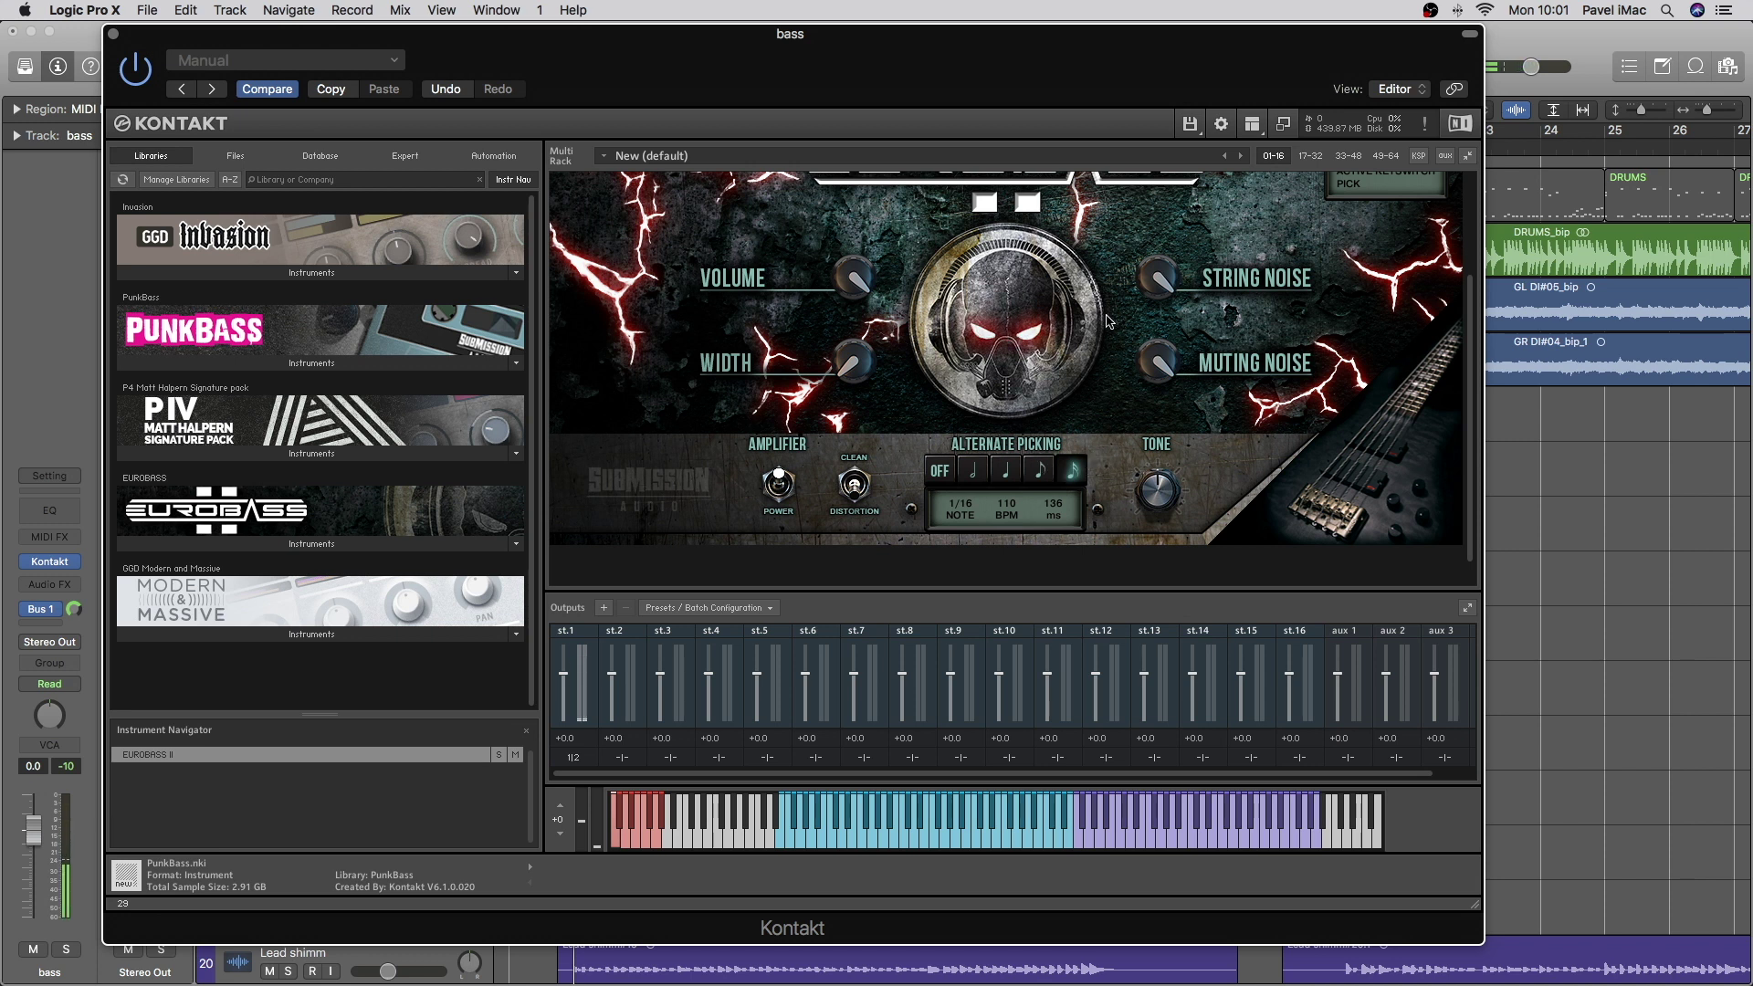
{"action": "scroll", "coordinate": [1103, 315], "scroll_direction": "up", "scroll_amount": 5}
{"action": "scroll", "coordinate": [1104, 315], "scroll_direction": "down", "scroll_amount": 3}
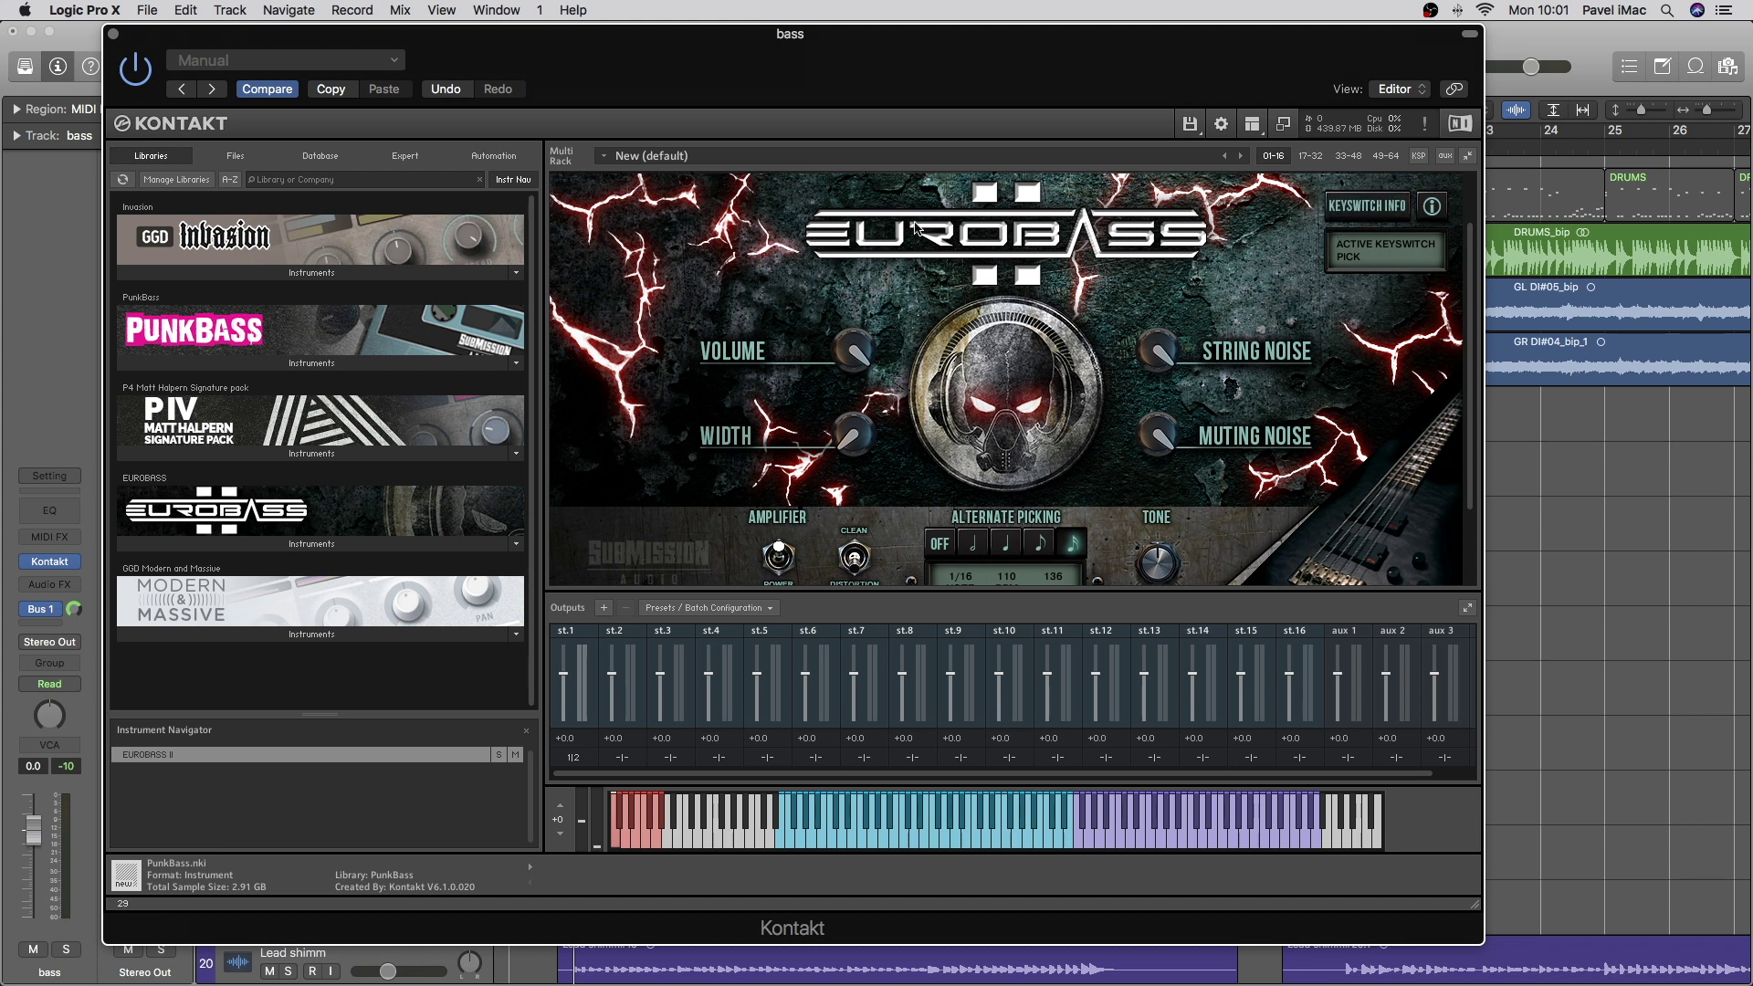
{"action": "left_click", "coordinate": [1360, 210]}
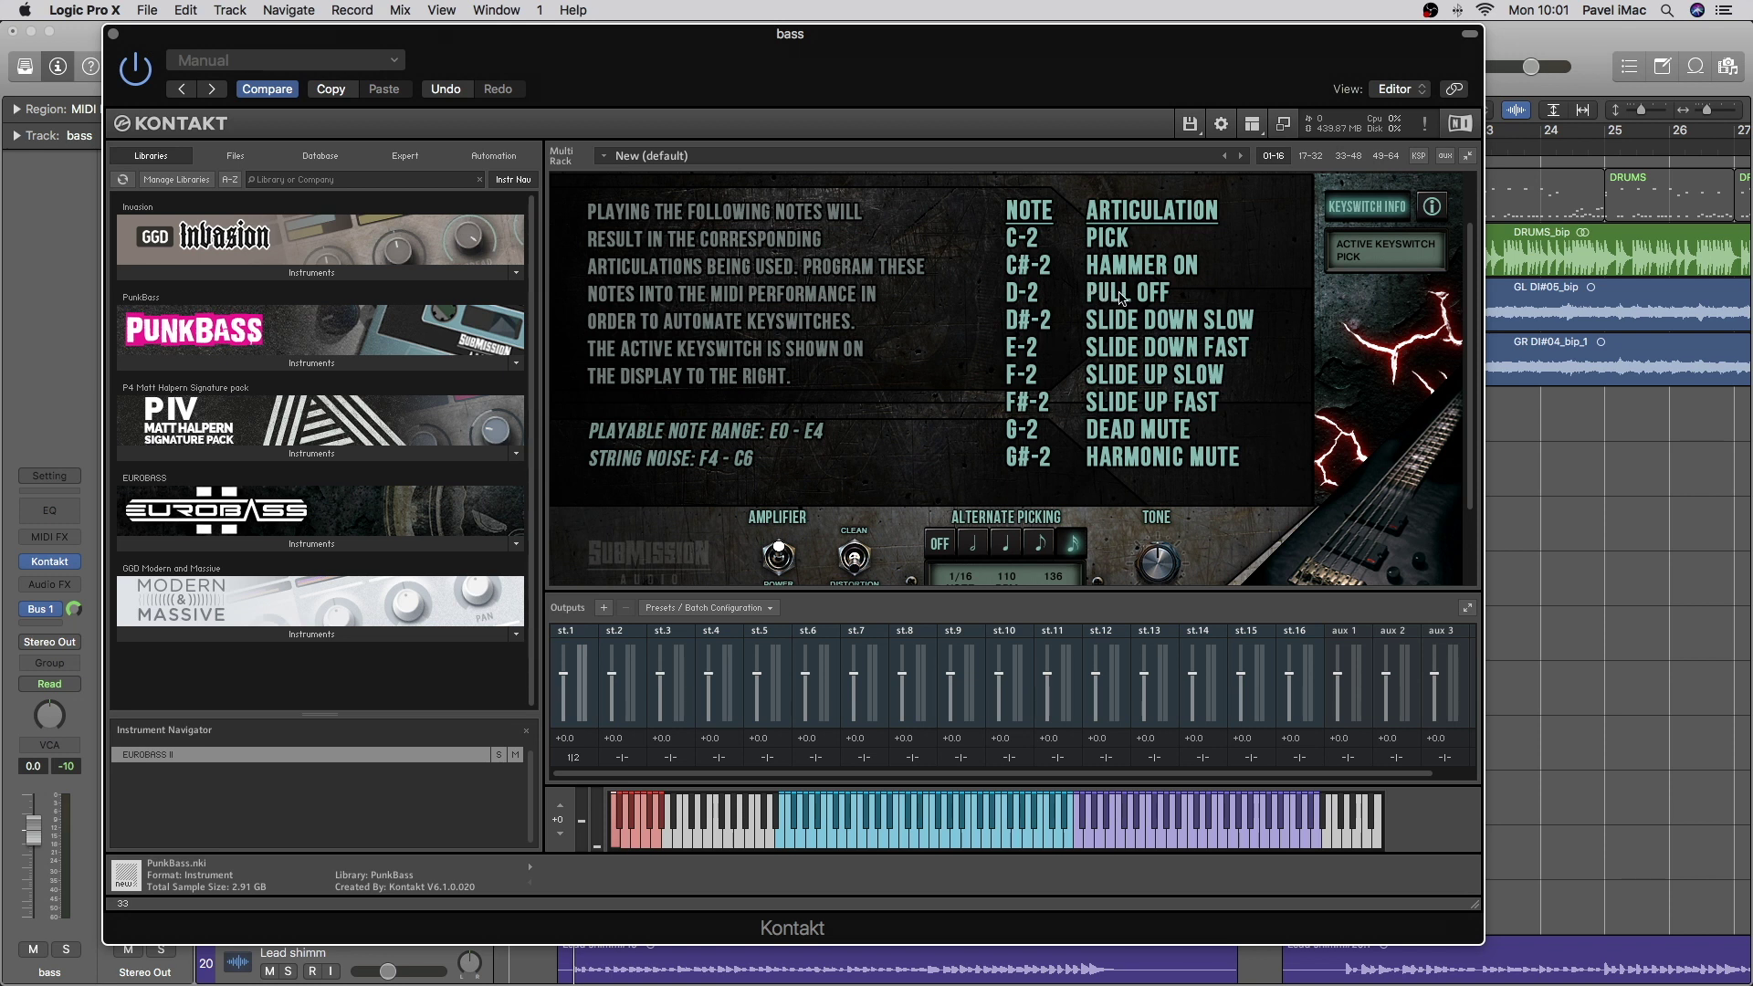
{"action": "left_click", "coordinate": [1358, 210]}
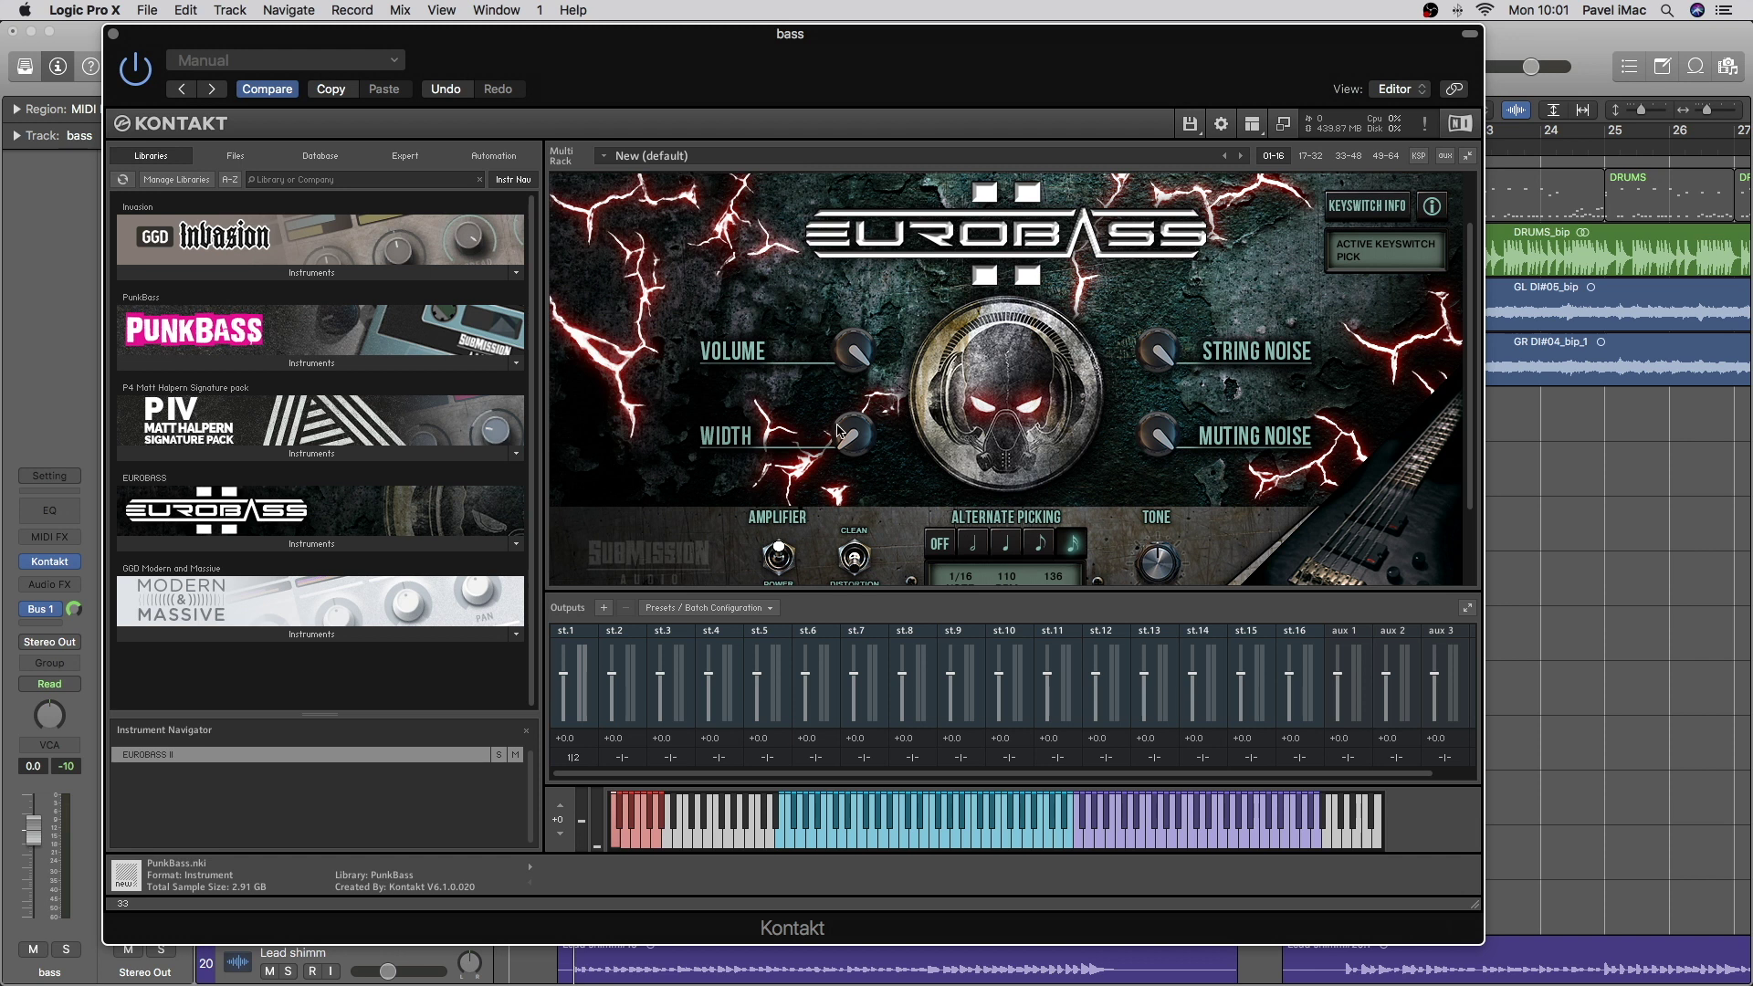
{"action": "scroll", "coordinate": [881, 413], "scroll_direction": "down", "scroll_amount": 2}
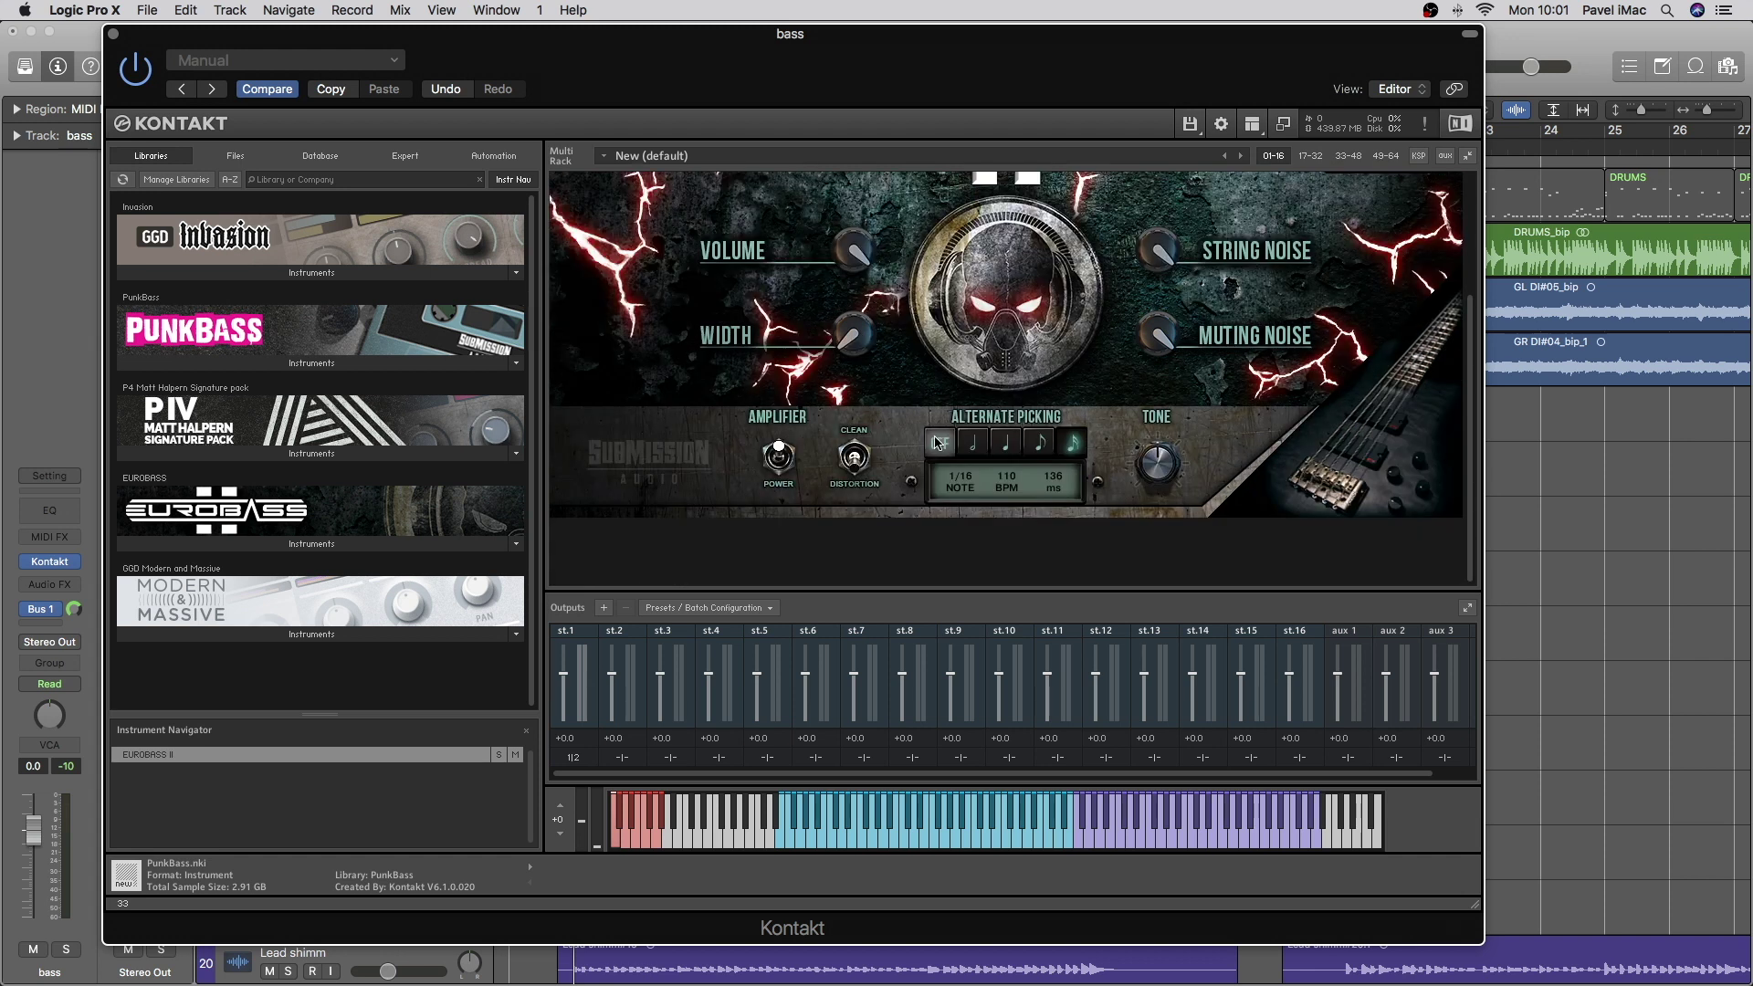
{"action": "scroll", "coordinate": [926, 411], "scroll_direction": "up", "scroll_amount": 3}
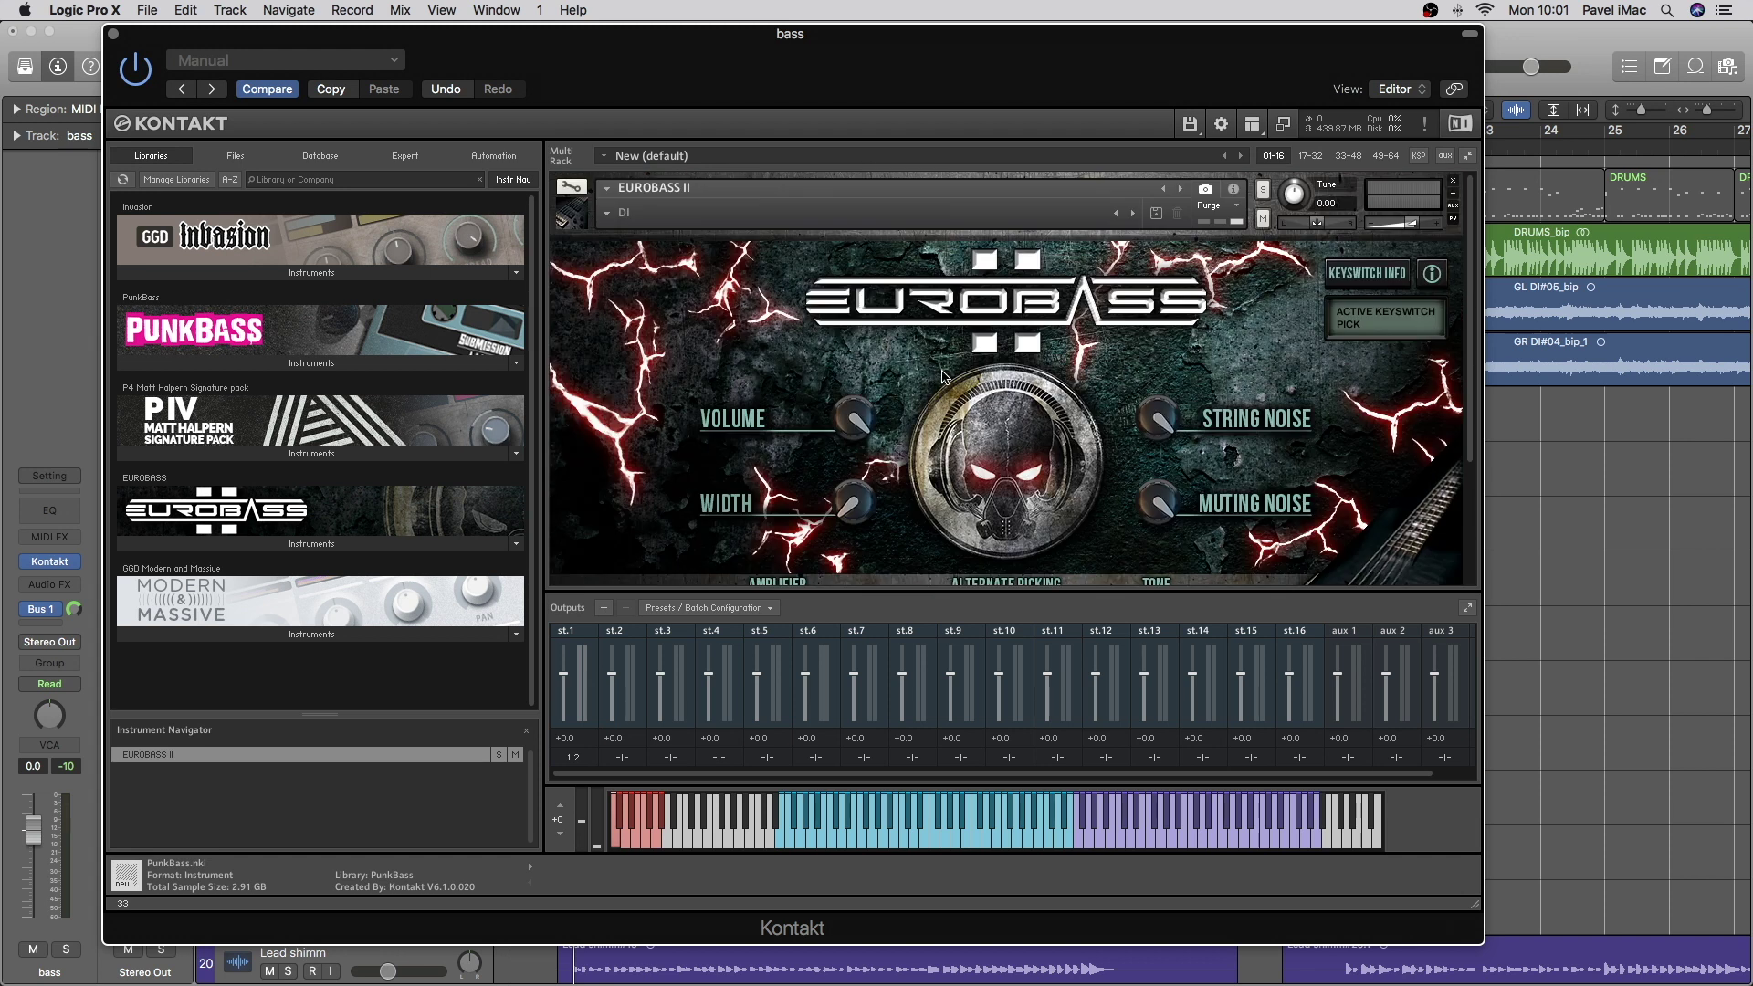
{"action": "scroll", "coordinate": [943, 376], "scroll_direction": "down", "scroll_amount": 4}
{"action": "scroll", "coordinate": [945, 374], "scroll_direction": "up", "scroll_amount": 4}
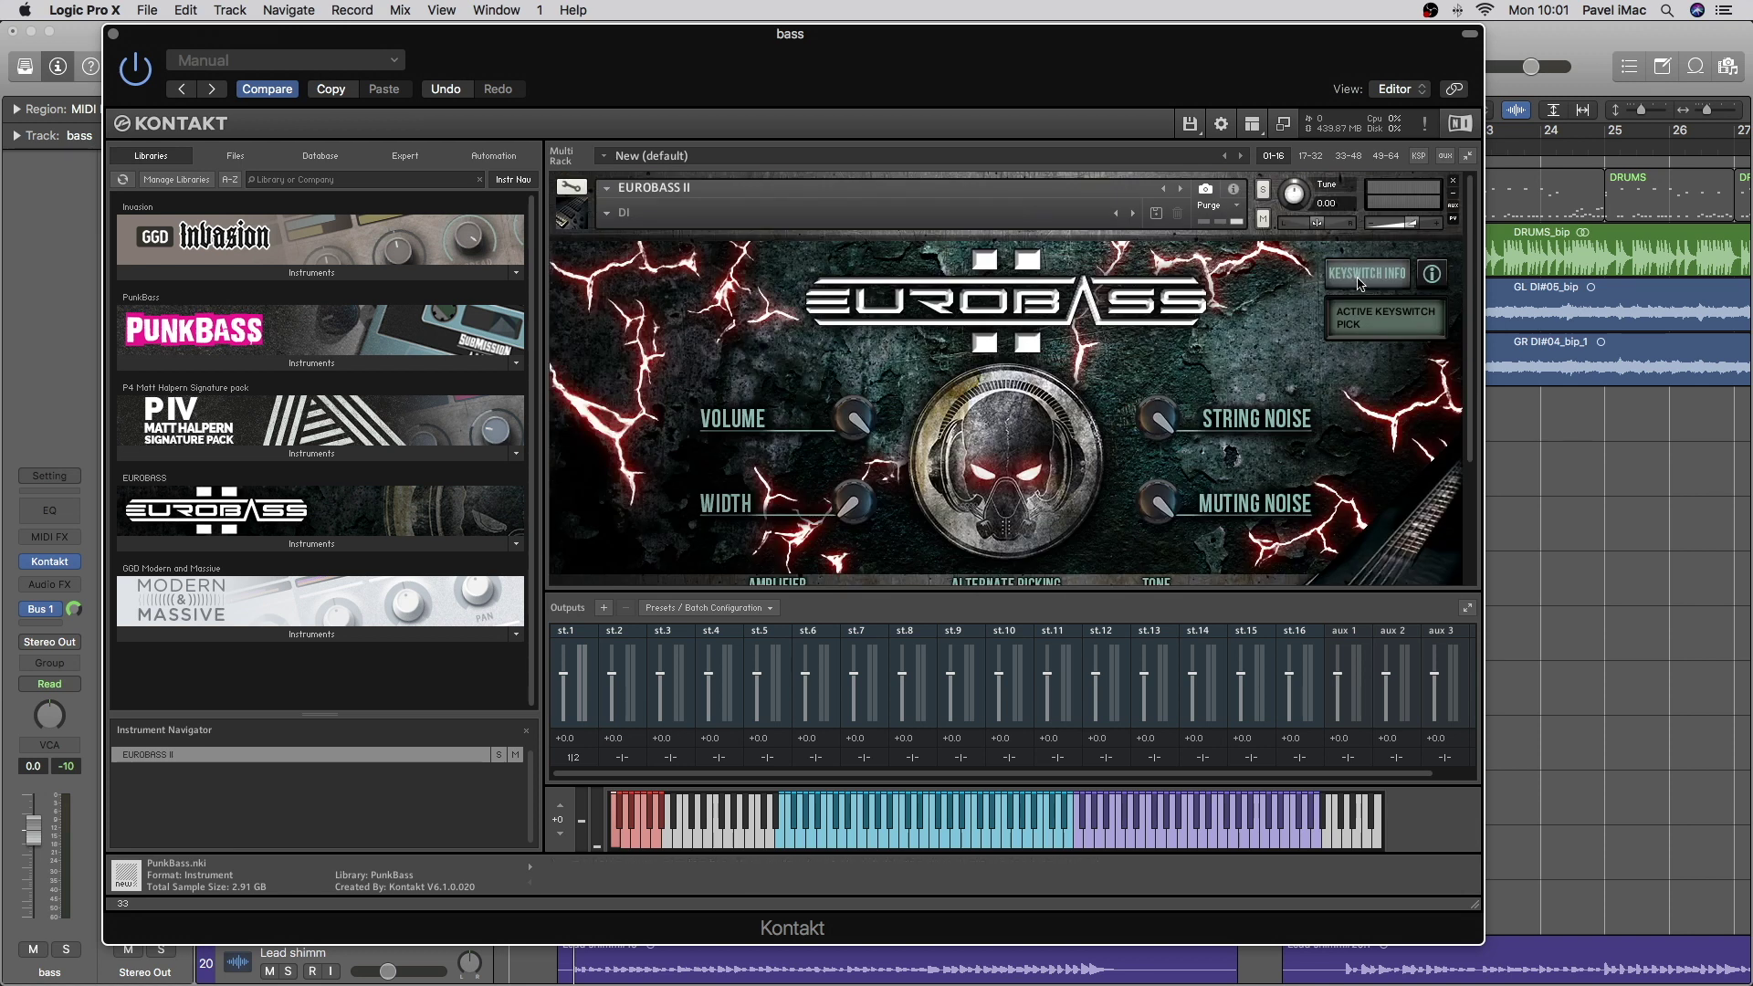
Step: Close Kontakt and clear a trial range marked over bars 9–19 of the DRUMS track
{"action": "left_click", "coordinate": [115, 35]}
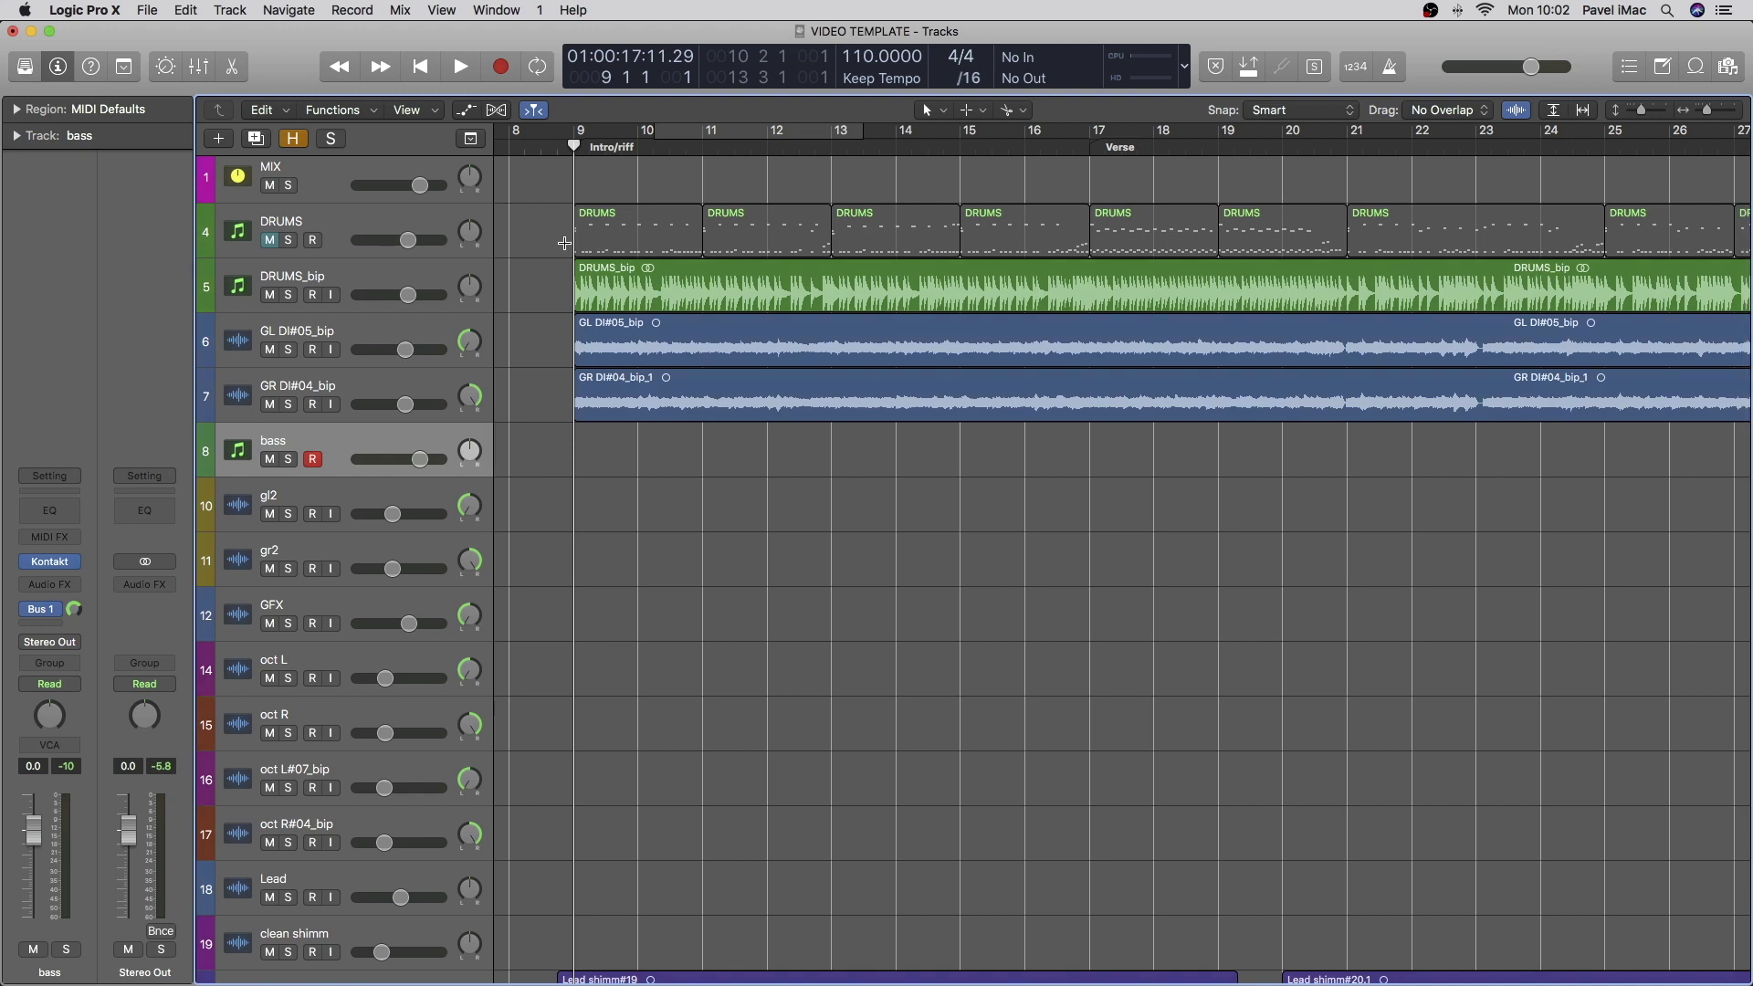
{"action": "left_click_drag", "start_coordinate": [557, 238], "coordinate": [1299, 251]}
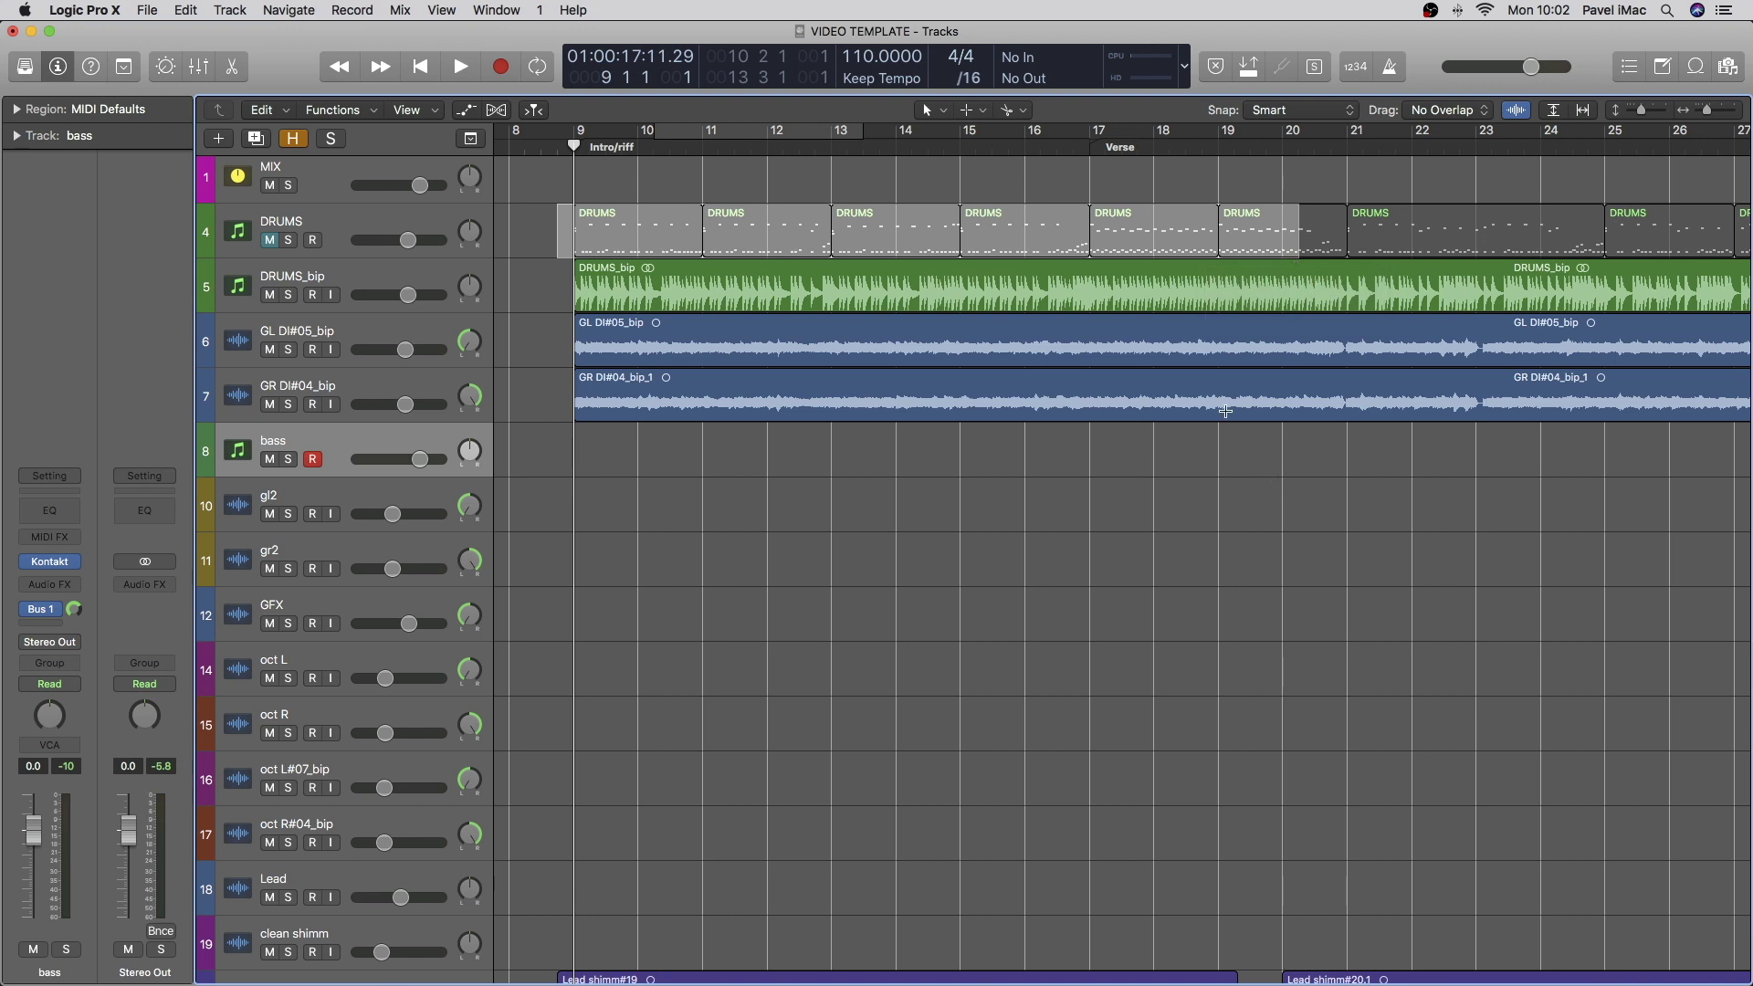
{"action": "left_click", "coordinate": [1204, 434]}
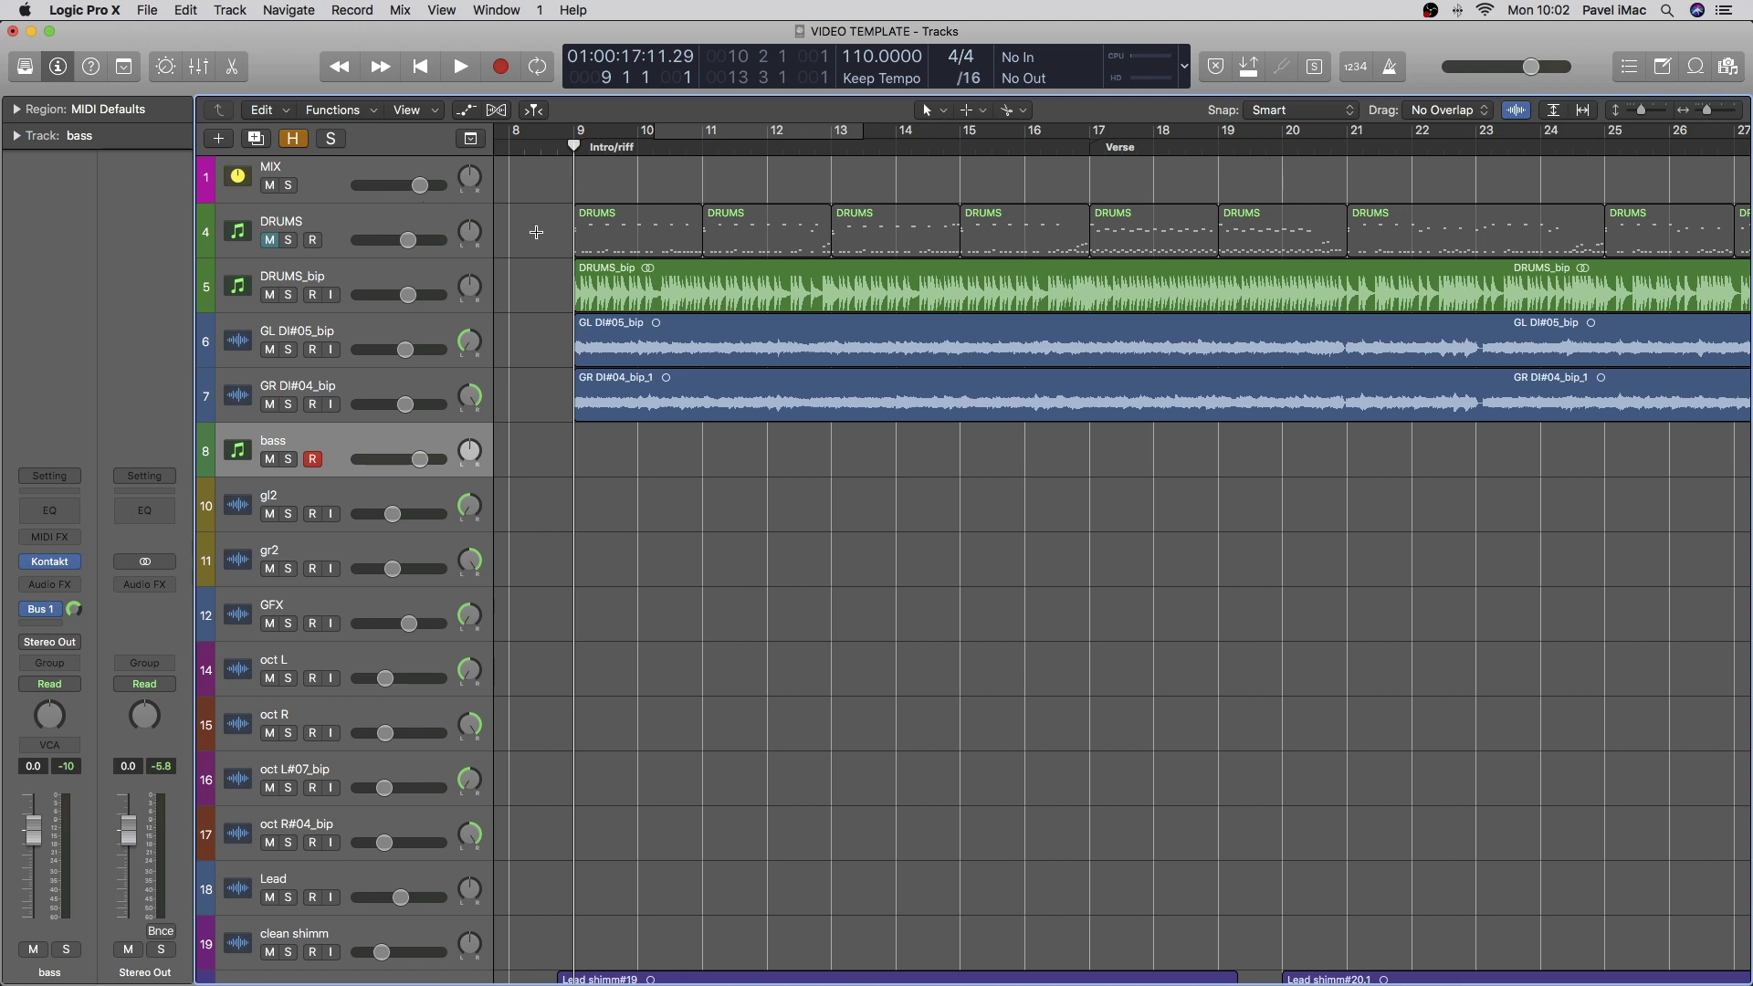
Step: Option-drag the first four DRUMS regions onto the bass track, join them, and edit in Piano Roll
{"action": "left_click_drag", "start_coordinate": [553, 229], "coordinate": [1004, 239]}
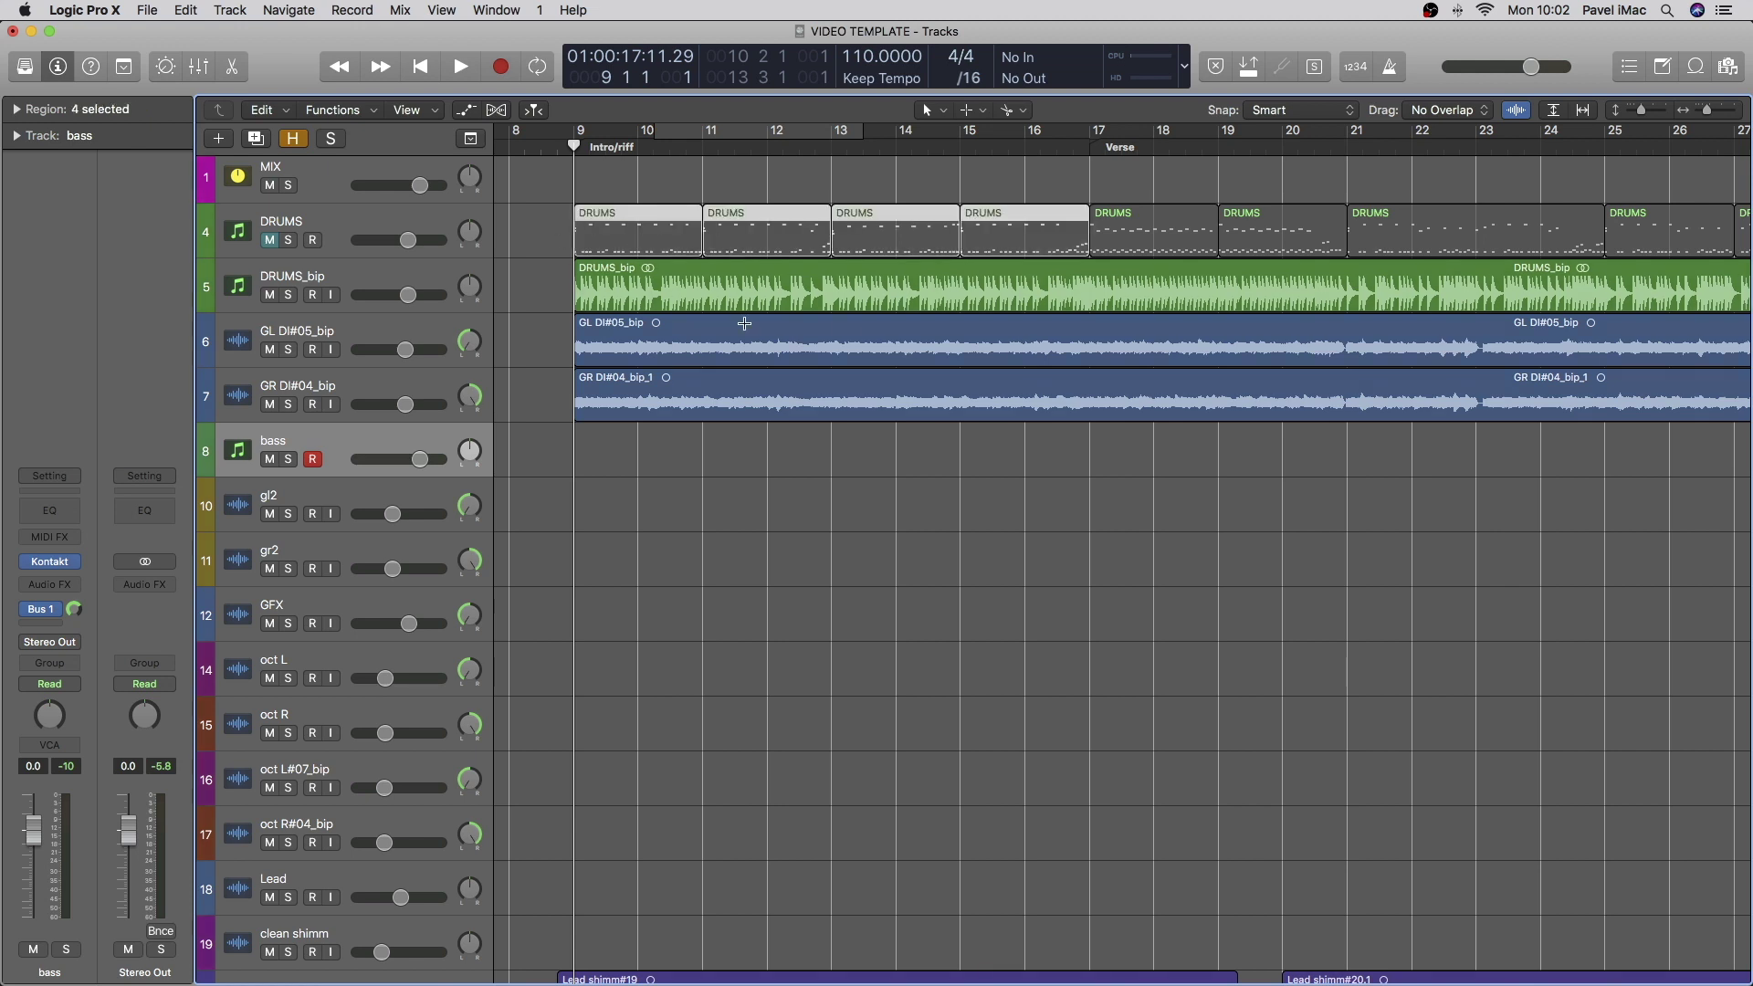
{"action": "left_click_drag", "start_coordinate": [657, 221], "coordinate": [676, 452]}
{"action": "key", "text": "super+j"}
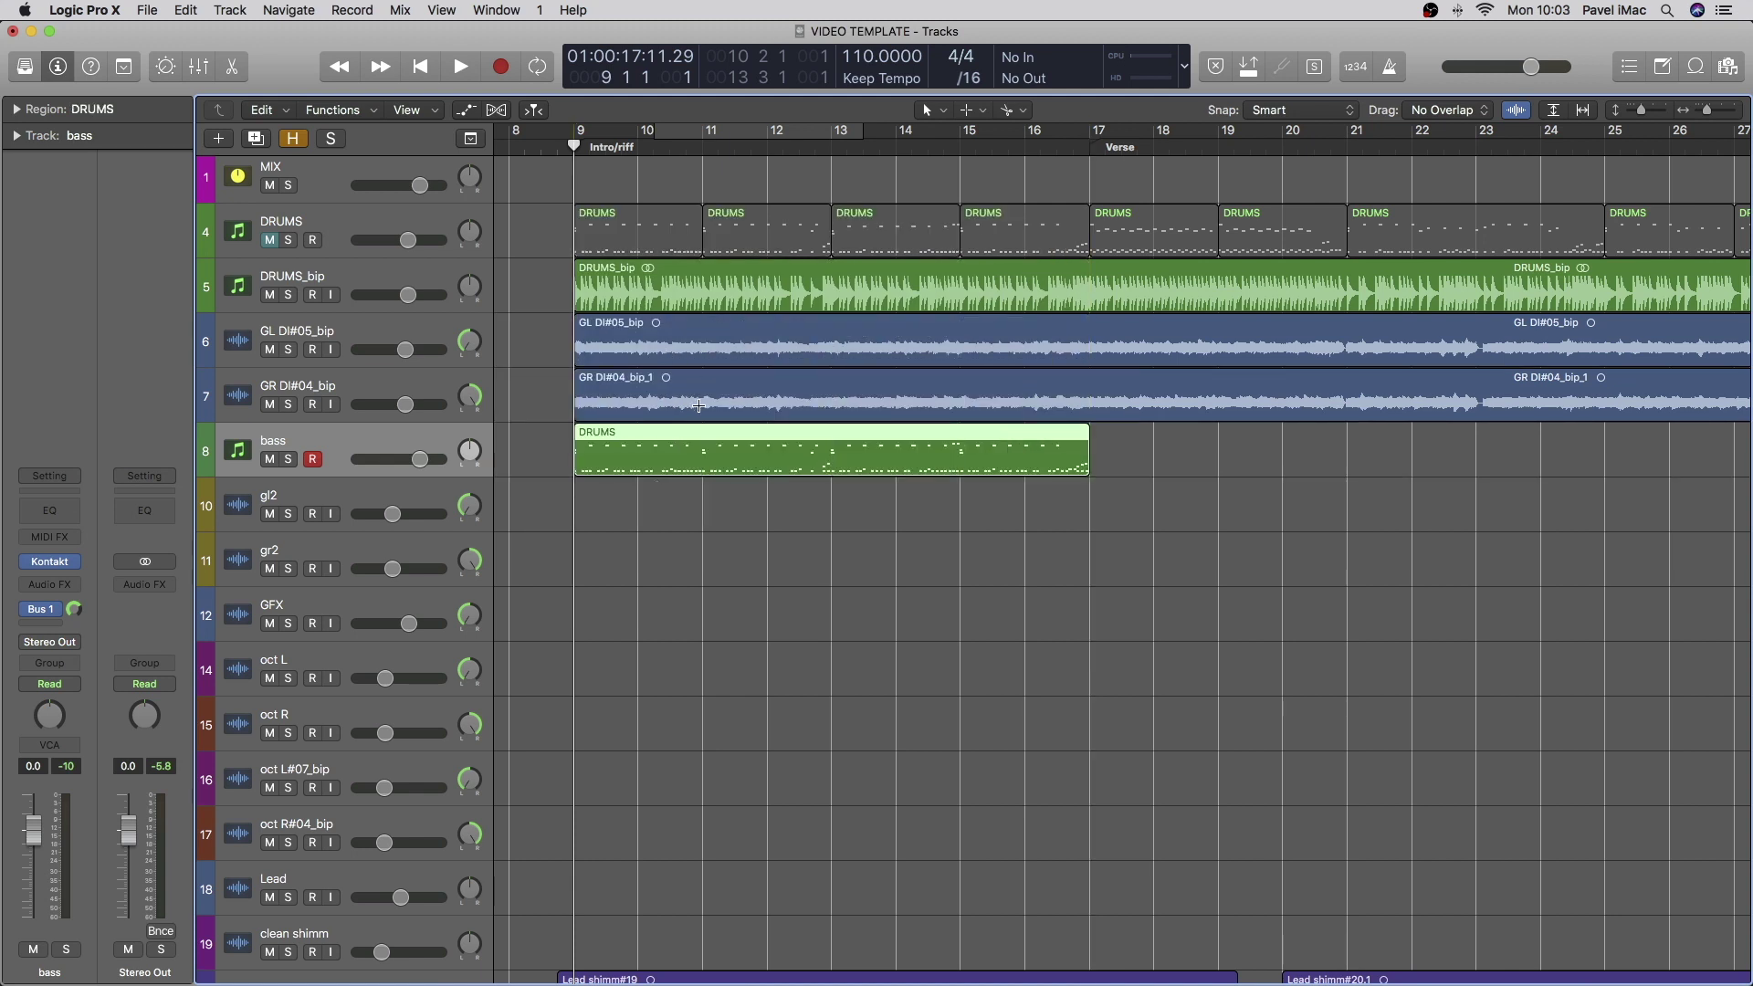
{"action": "double_click", "coordinate": [688, 445]}
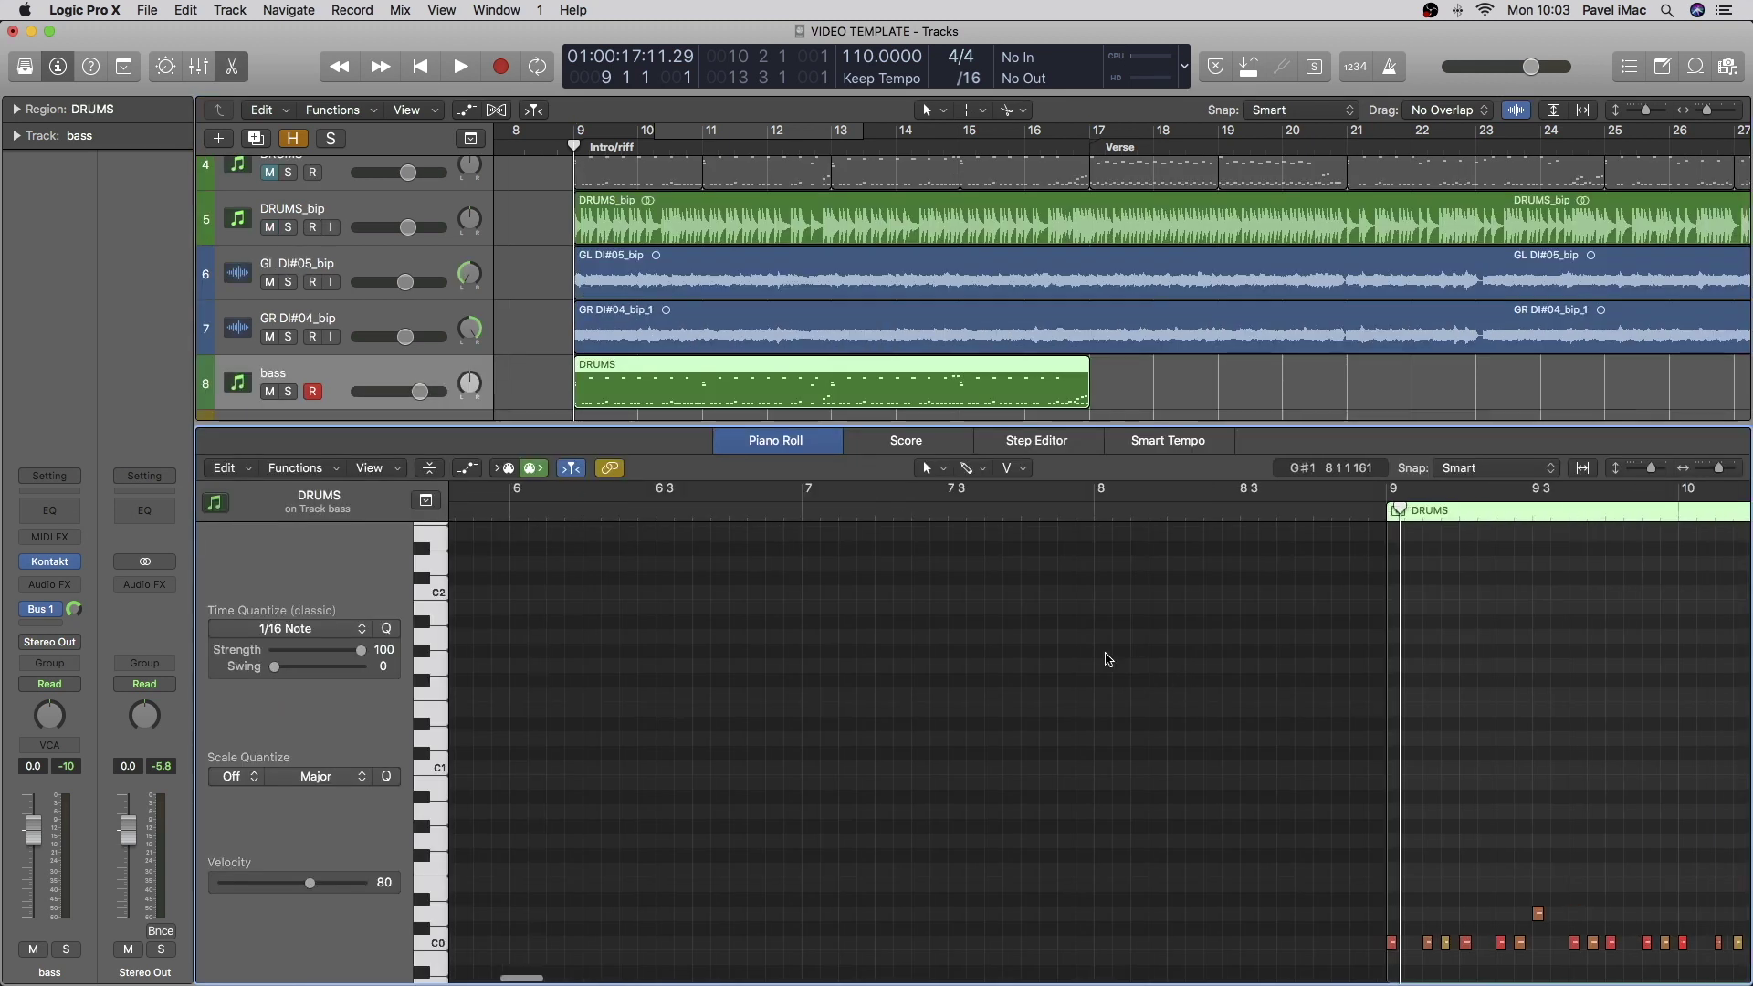
Step: Delete the 43 upper notes sitting above the bass line in the region
{"action": "left_click", "coordinate": [1164, 619], "text": "ctrl+alt"}
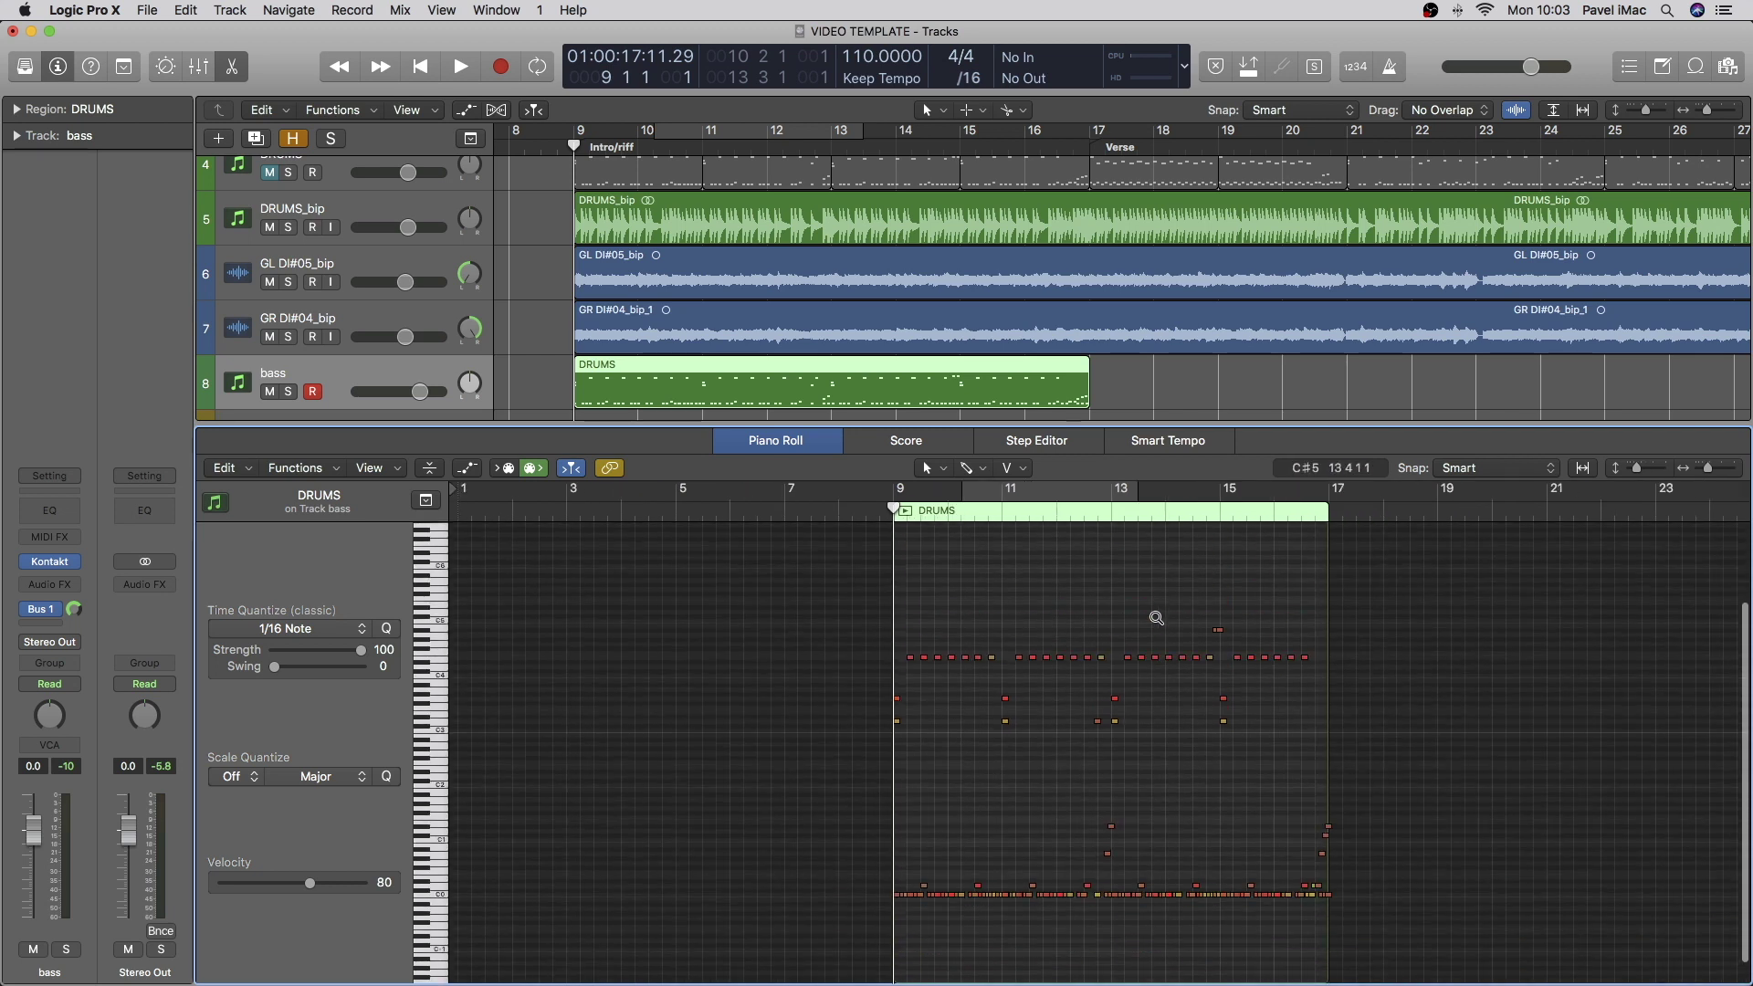
{"action": "left_click_drag", "start_coordinate": [756, 583], "coordinate": [1492, 754]}
{"action": "key", "text": "Delete"}
{"action": "scroll", "coordinate": [1303, 716], "scroll_direction": "down", "scroll_amount": 1}
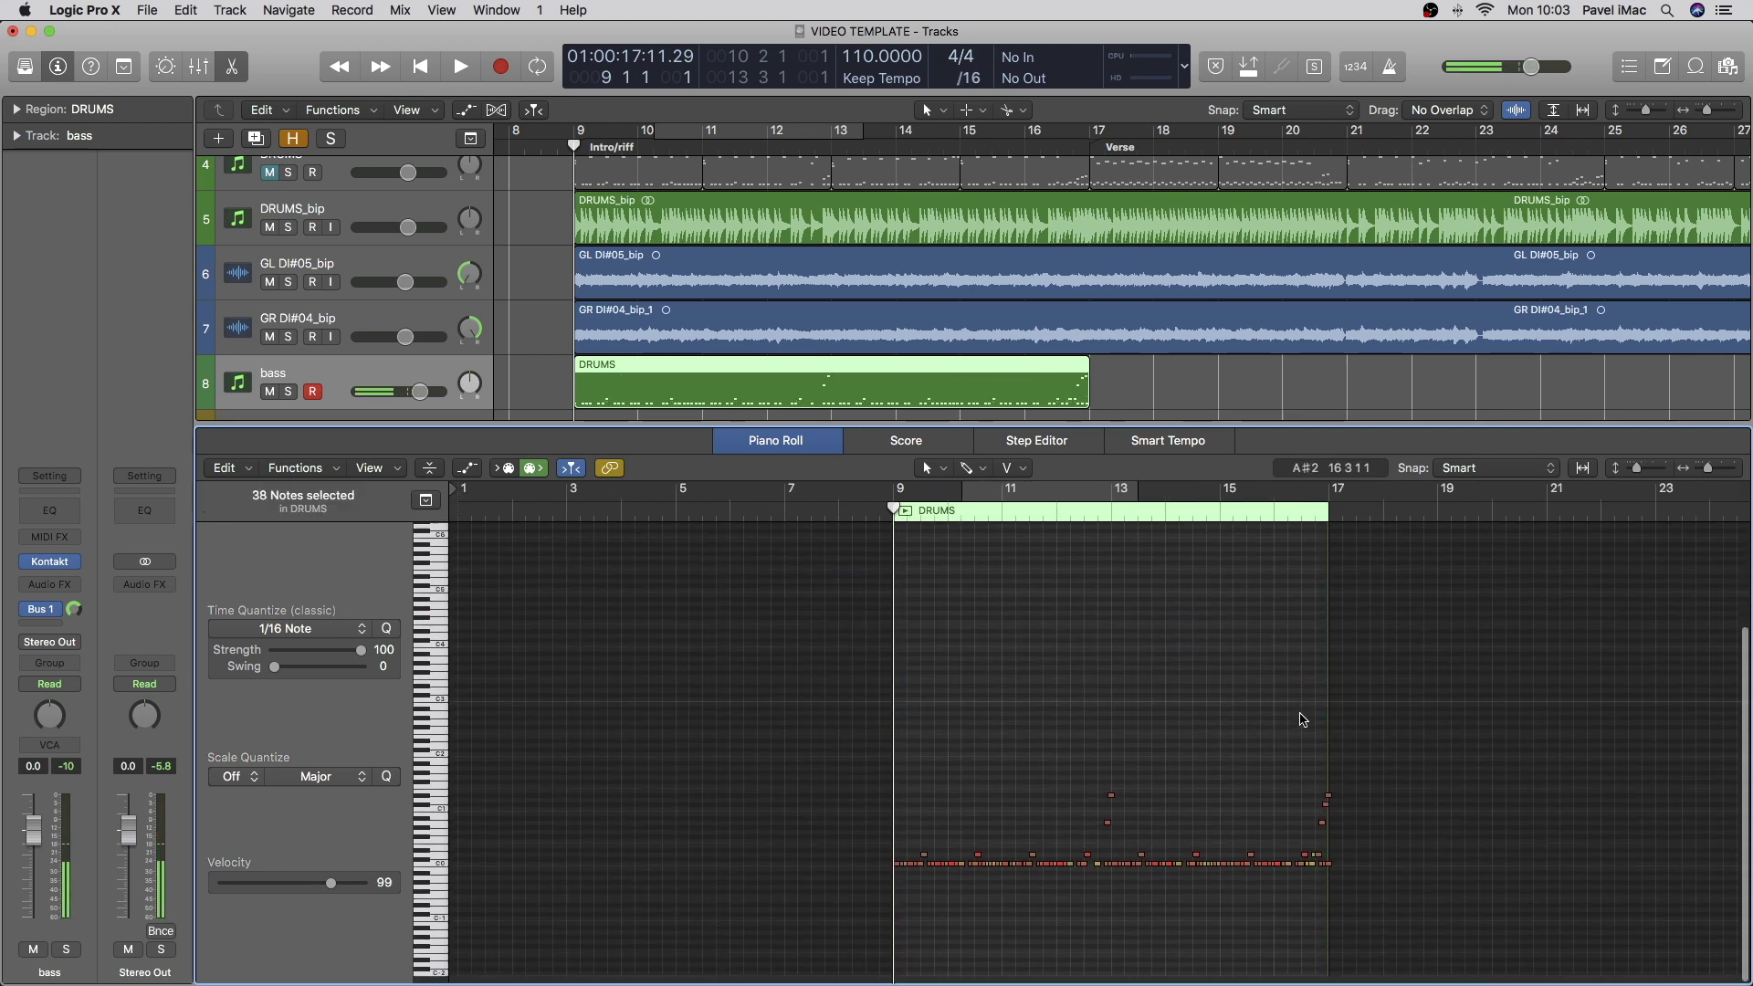
{"action": "scroll", "coordinate": [1303, 714], "scroll_direction": "up", "scroll_amount": 5}
{"action": "scroll", "coordinate": [1305, 718], "scroll_direction": "right", "scroll_amount": 5}
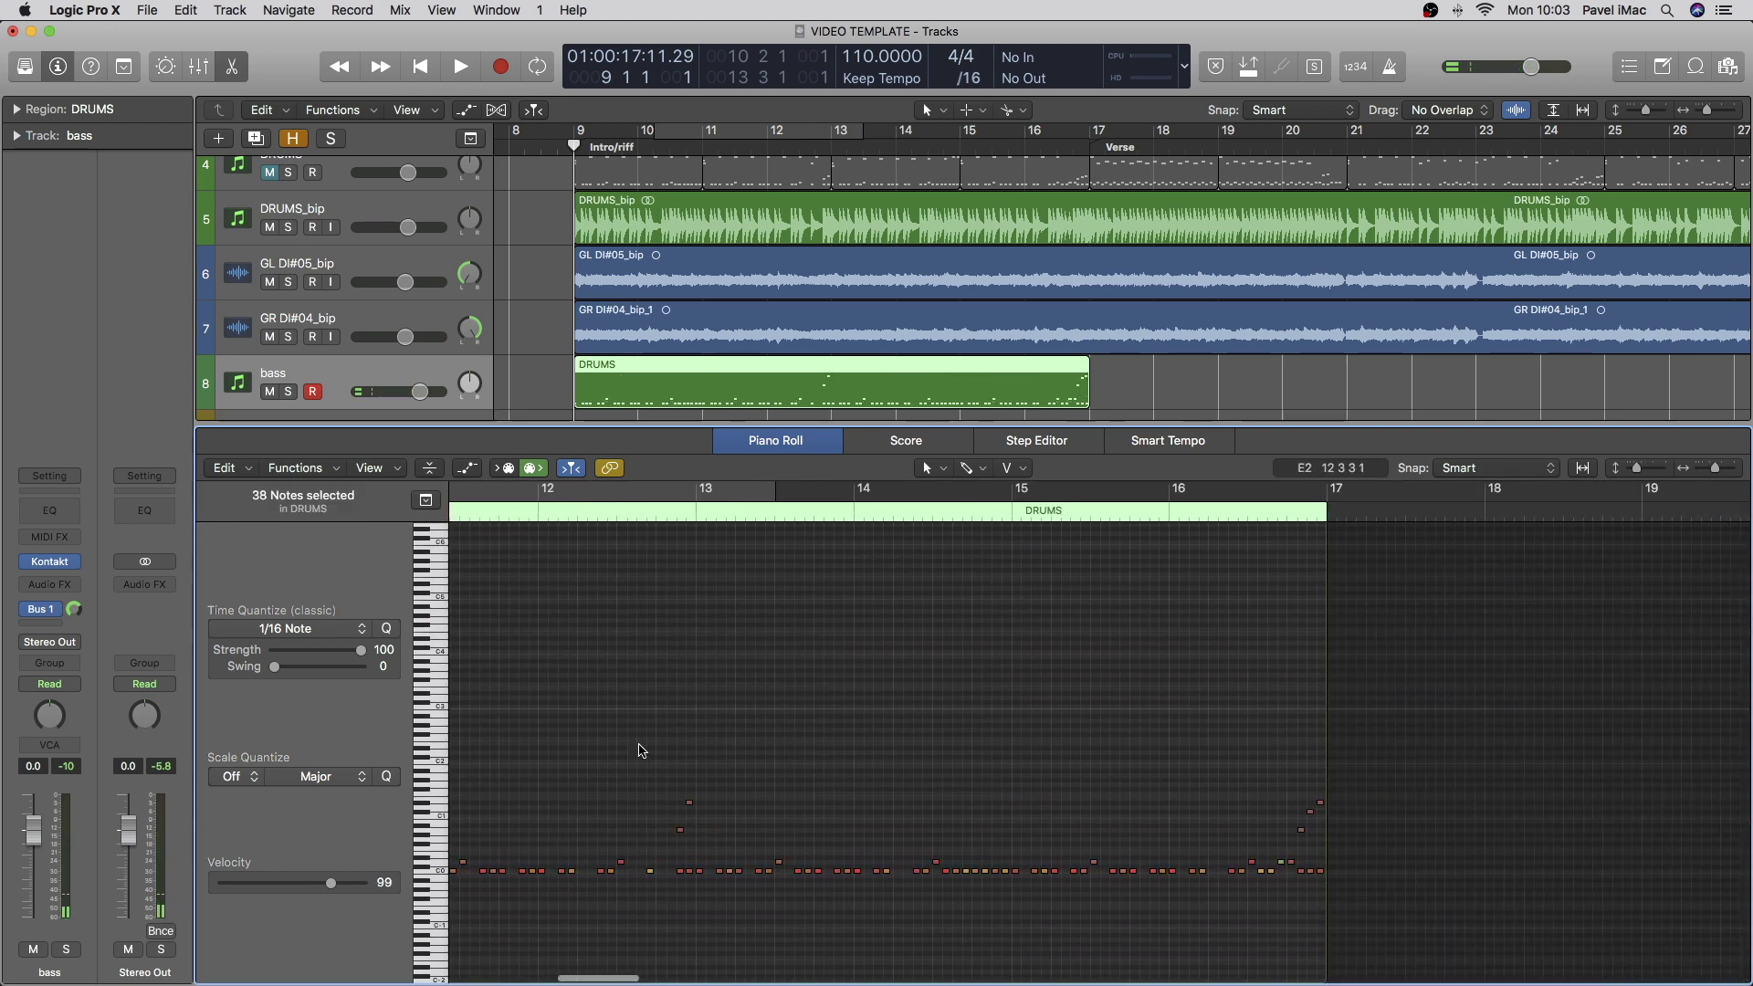
{"action": "left_click_drag", "start_coordinate": [573, 735], "coordinate": [1455, 837]}
{"action": "key", "text": "Delete"}
{"action": "scroll", "coordinate": [947, 730], "scroll_direction": "left", "scroll_amount": 4}
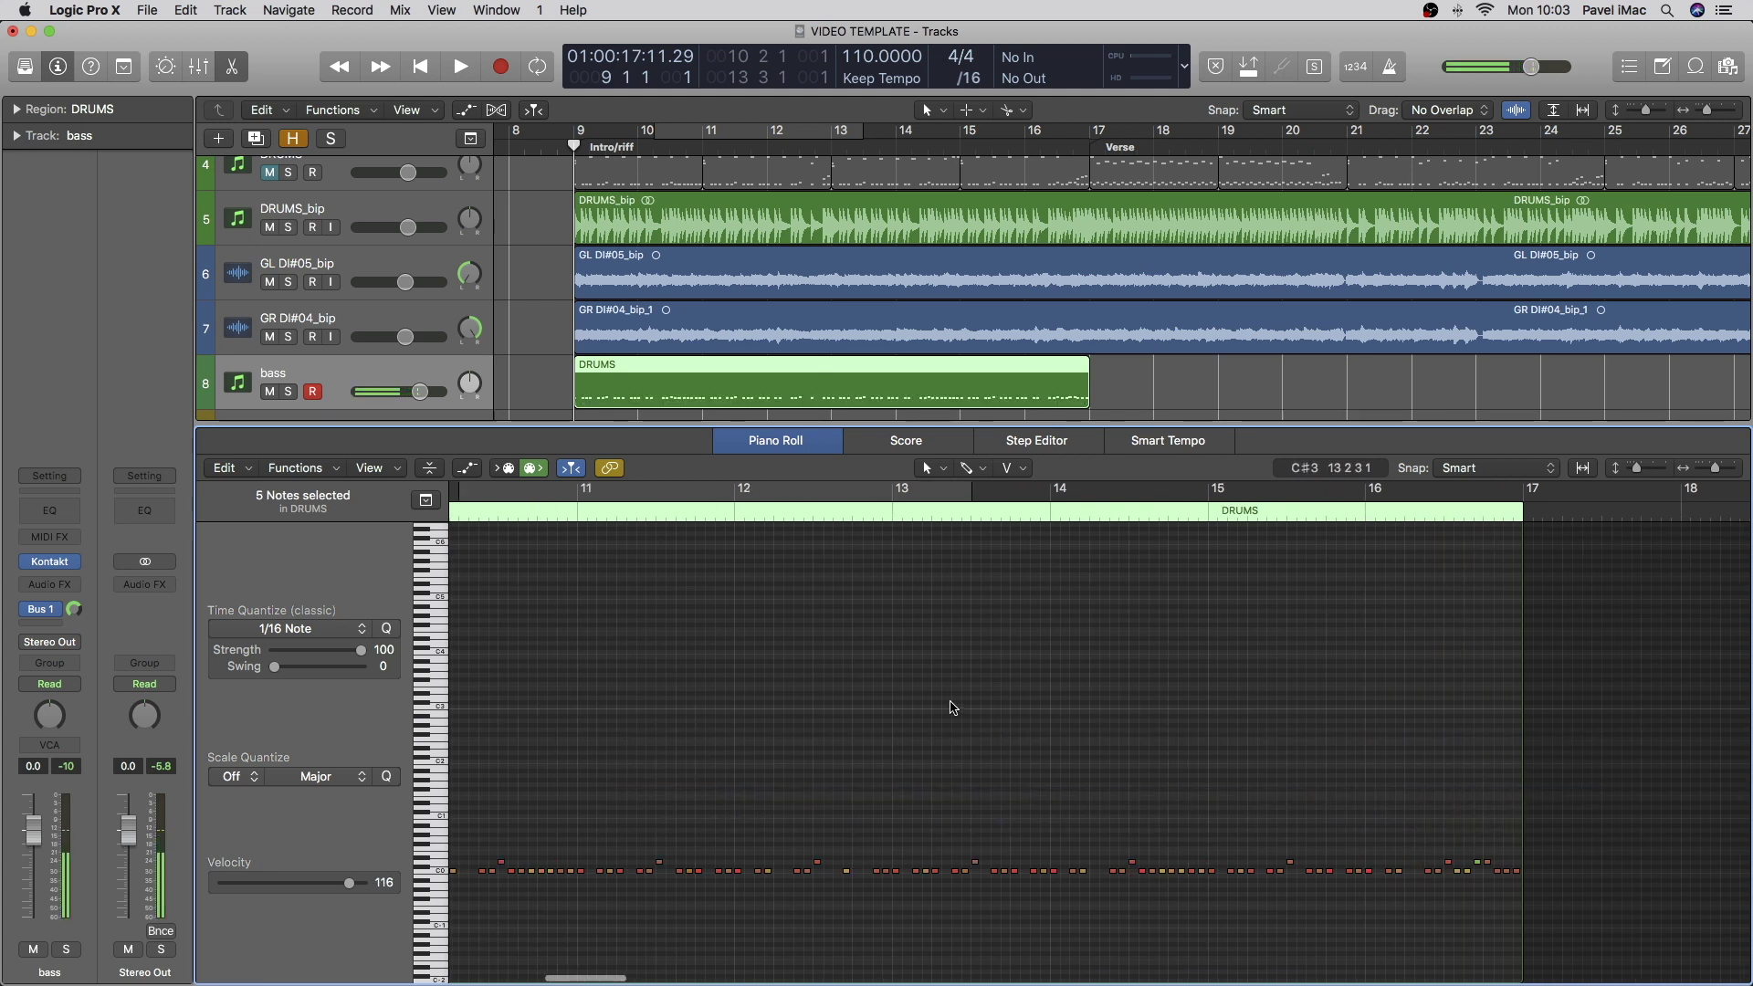
Step: Move stray notes onto C0, transpose all 96 notes up an octave to C1, and close the Piano Roll
{"action": "key", "text": "super+Right"}
{"action": "key", "text": "super+Right"}
{"action": "key", "text": "super+Right"}
{"action": "key", "text": "super+Right"}
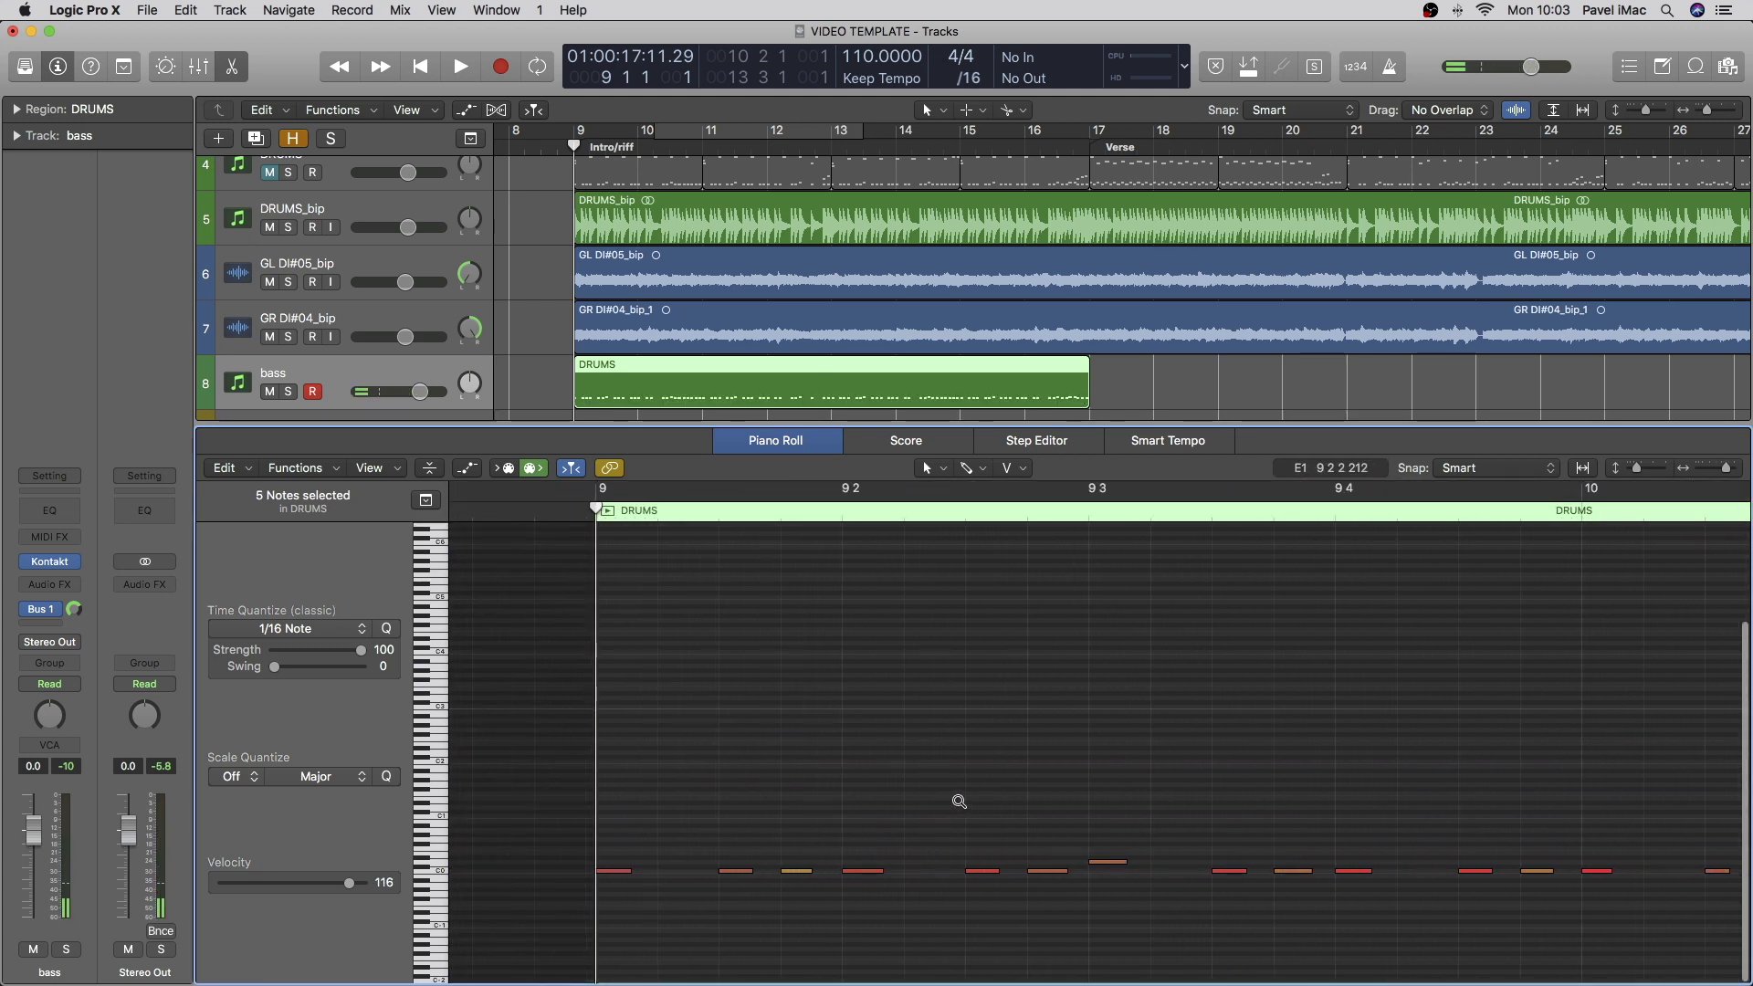
{"action": "key", "text": "super+Down"}
{"action": "left_click", "coordinate": [439, 884]}
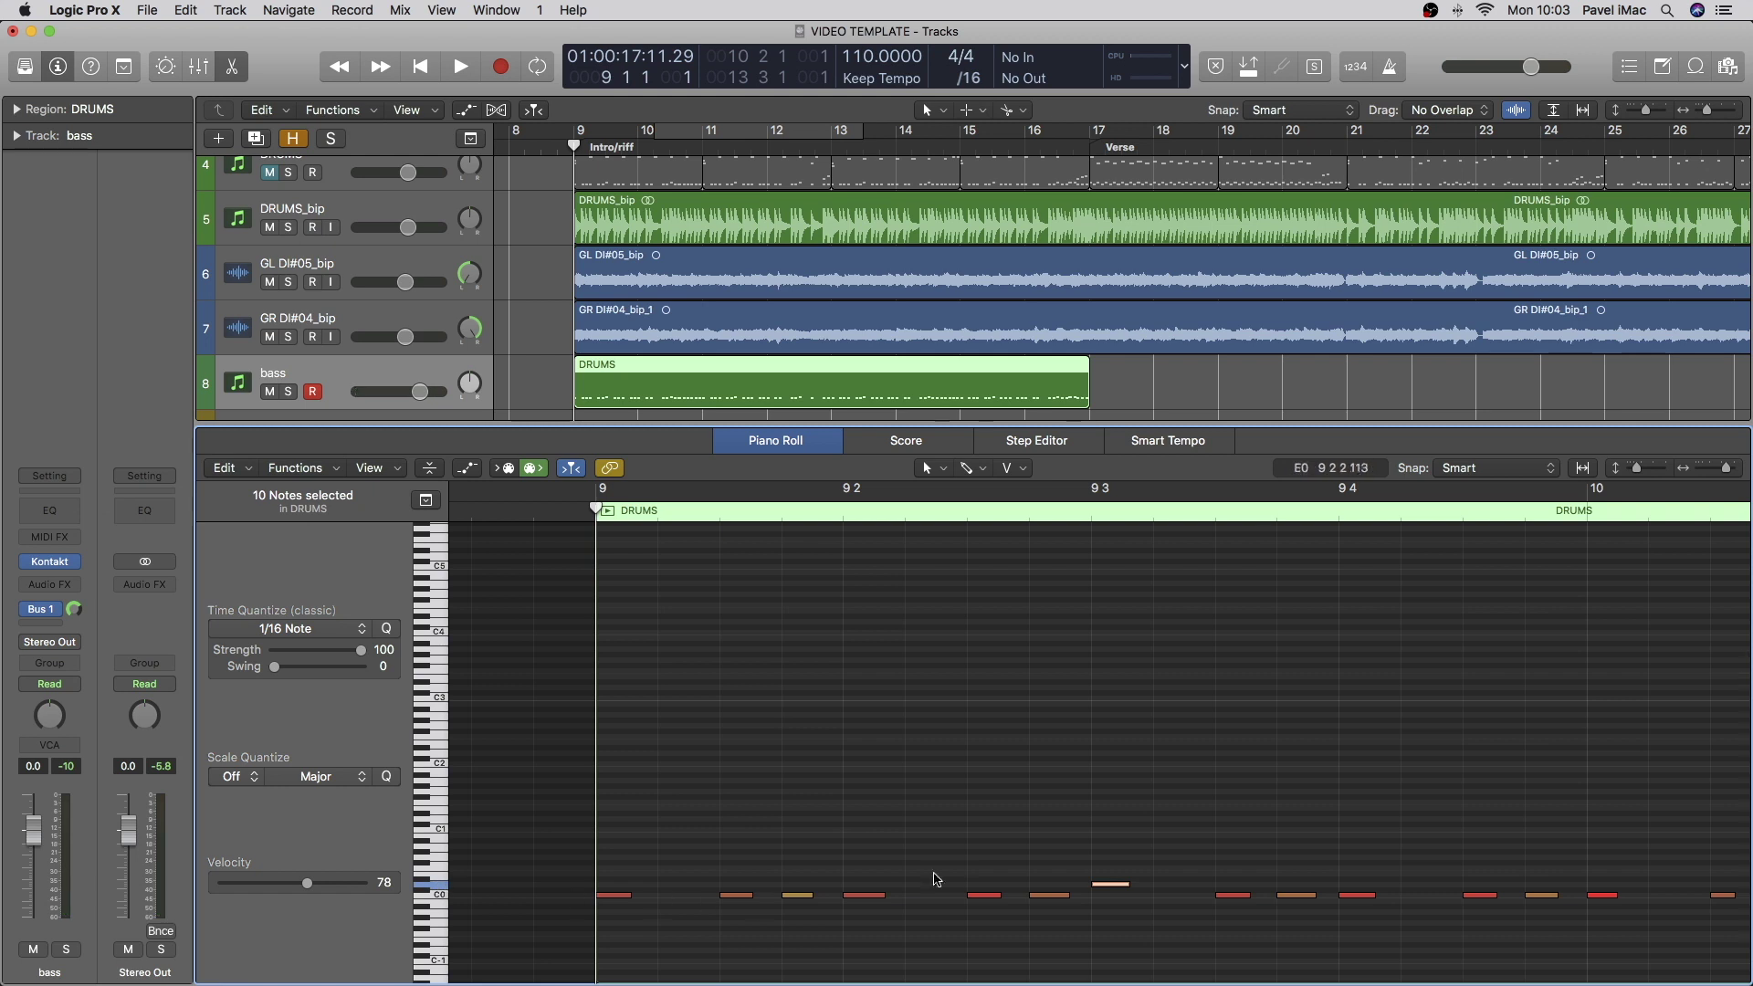
{"action": "key", "text": "alt+Down"}
{"action": "key", "text": "alt+Down"}
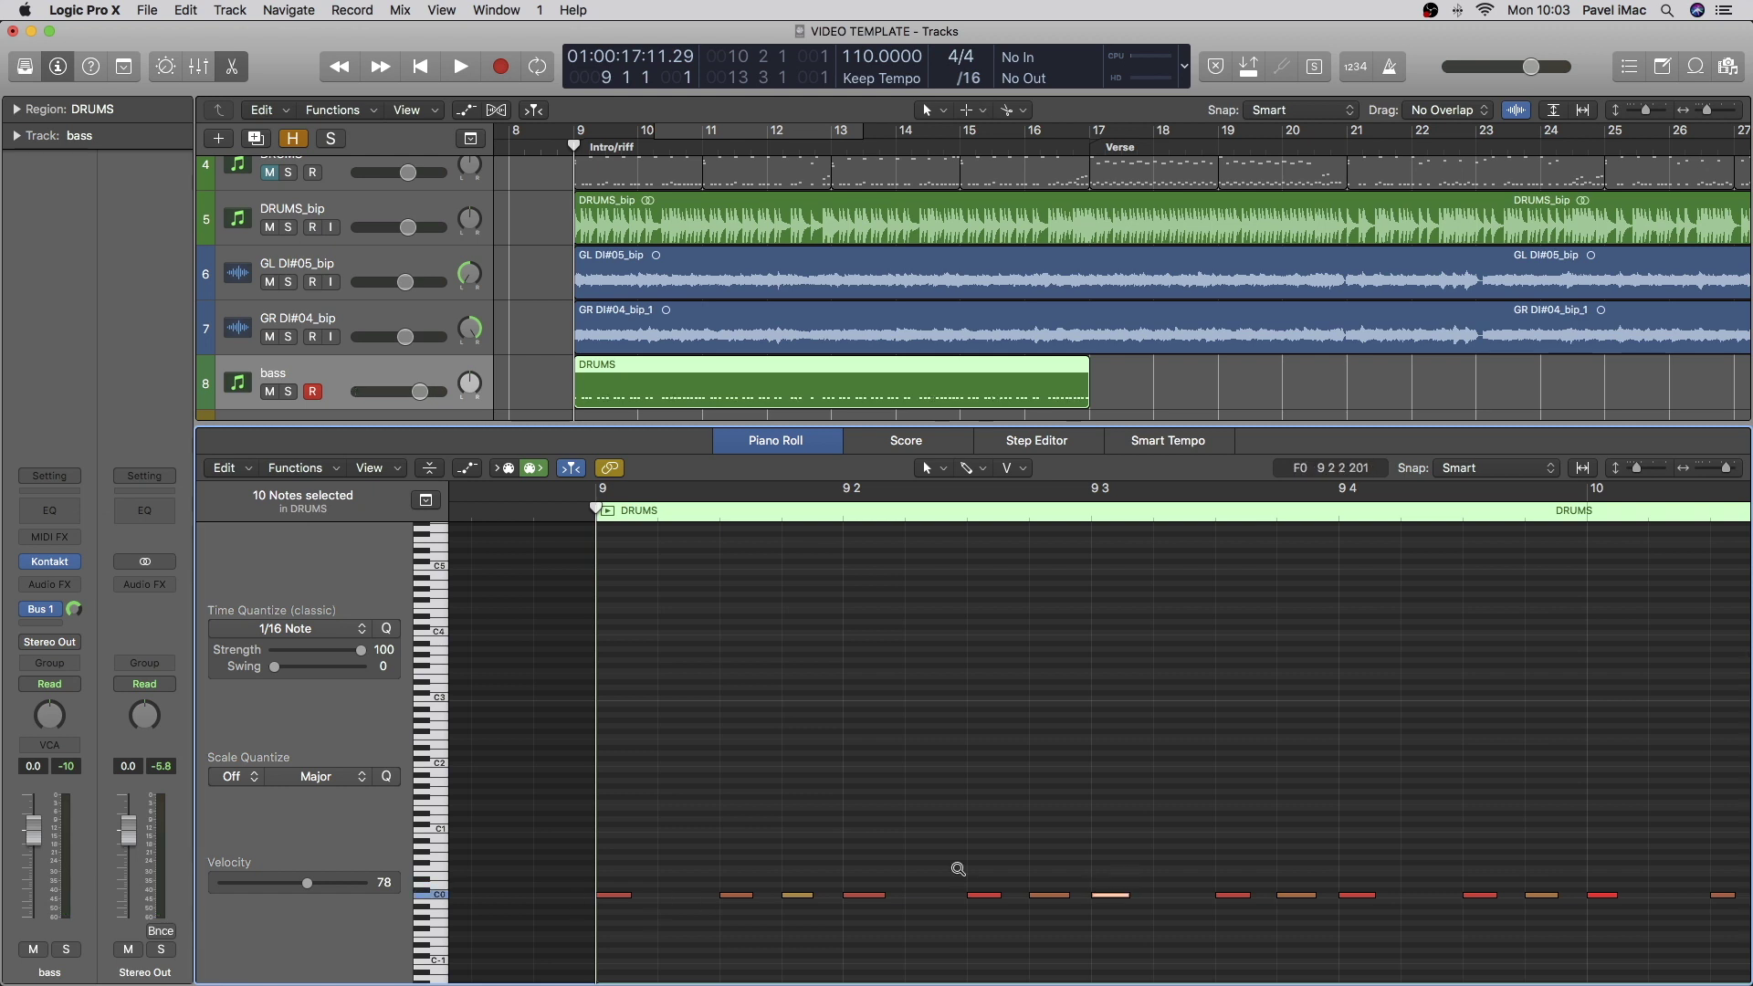
{"action": "key", "text": "super+a"}
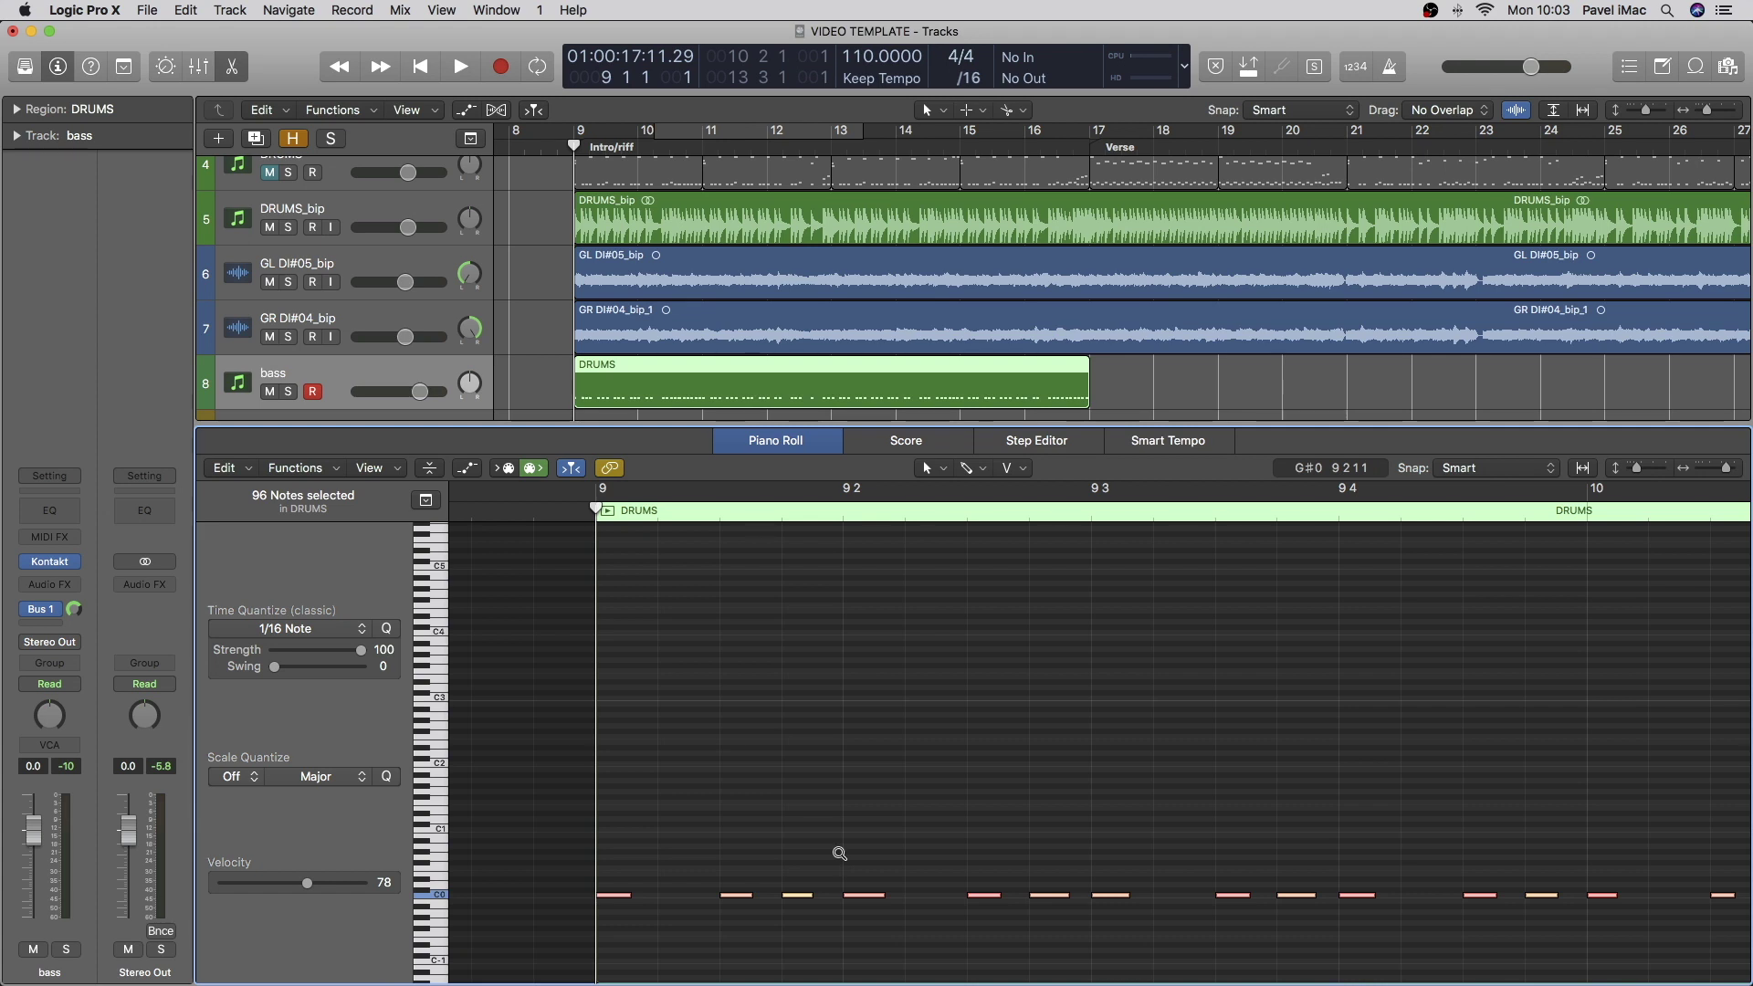
{"action": "key", "text": "alt+shift+Up"}
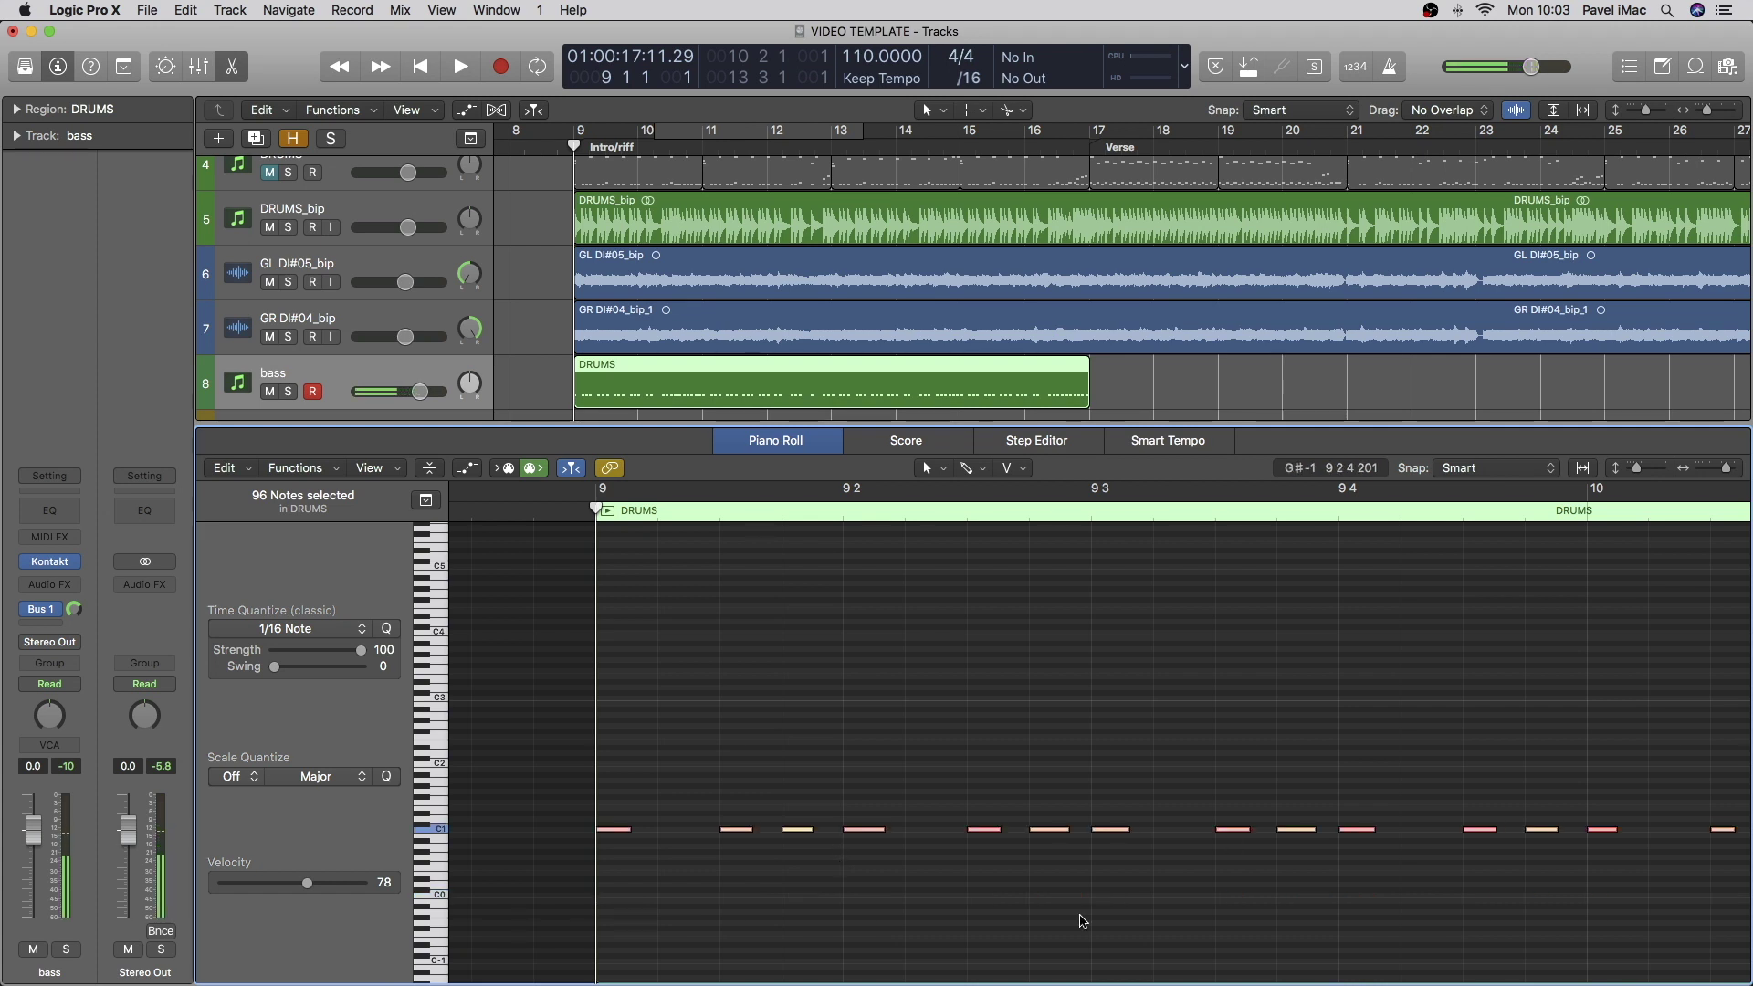
{"action": "key", "text": "p"}
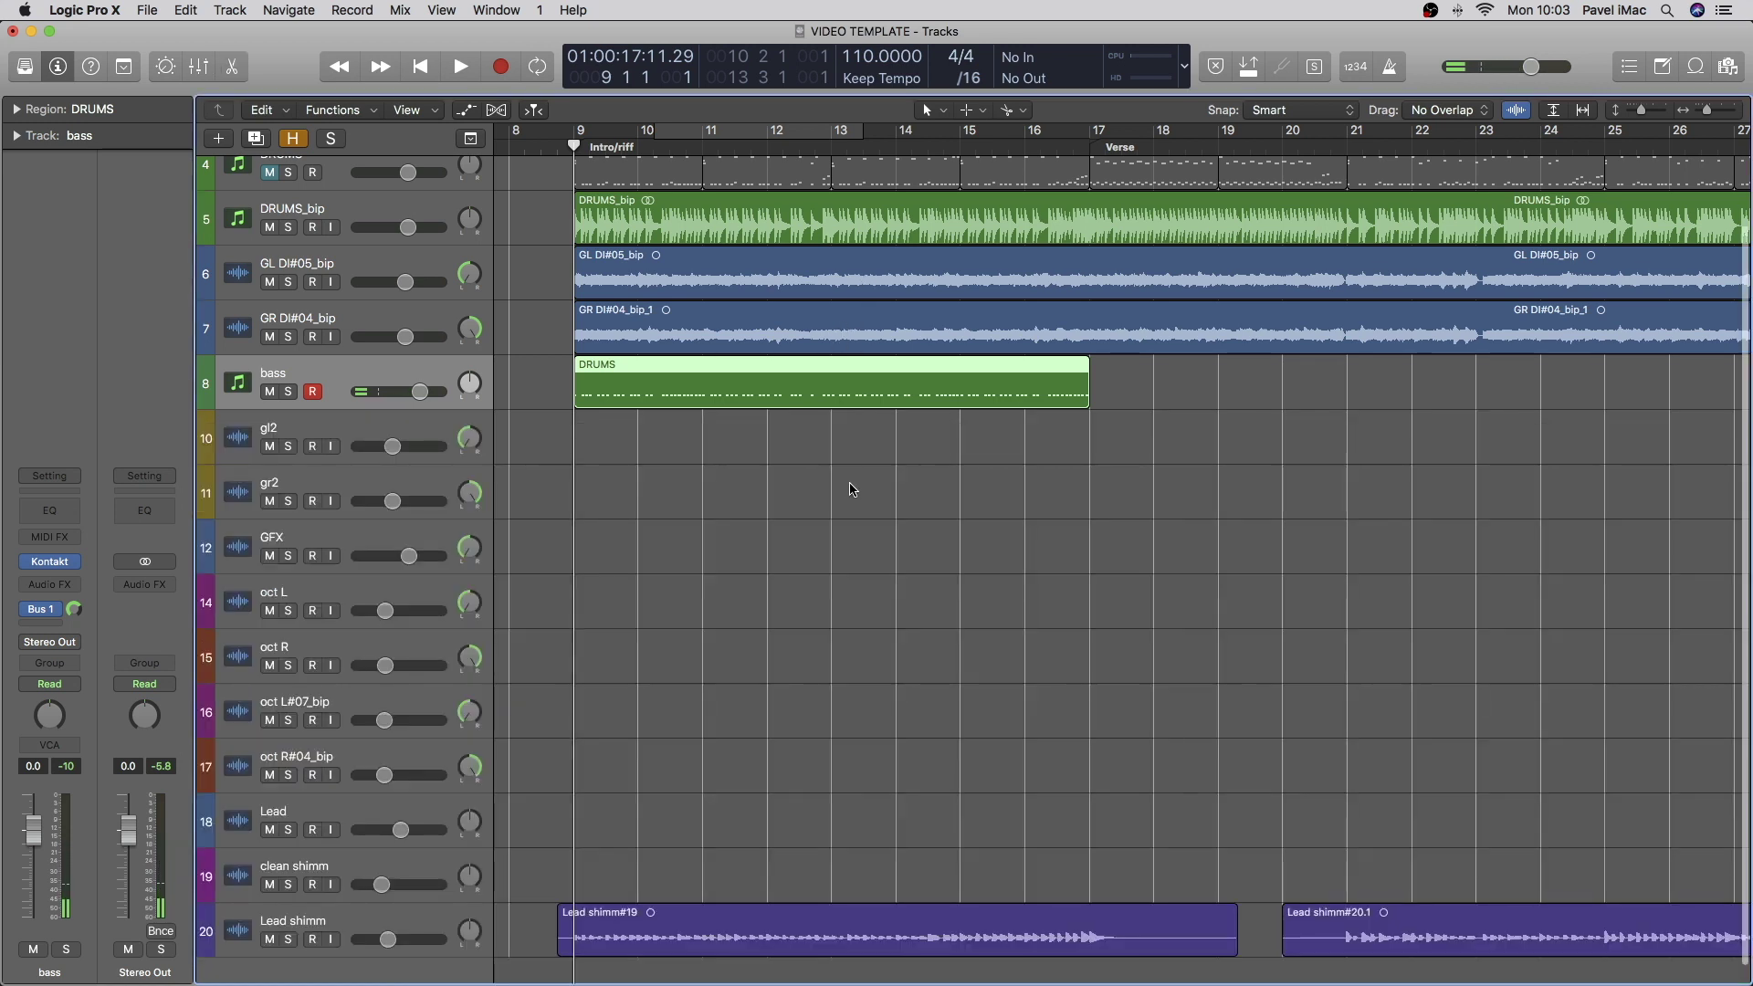
{"action": "scroll", "coordinate": [867, 482], "scroll_direction": "up", "scroll_amount": 3}
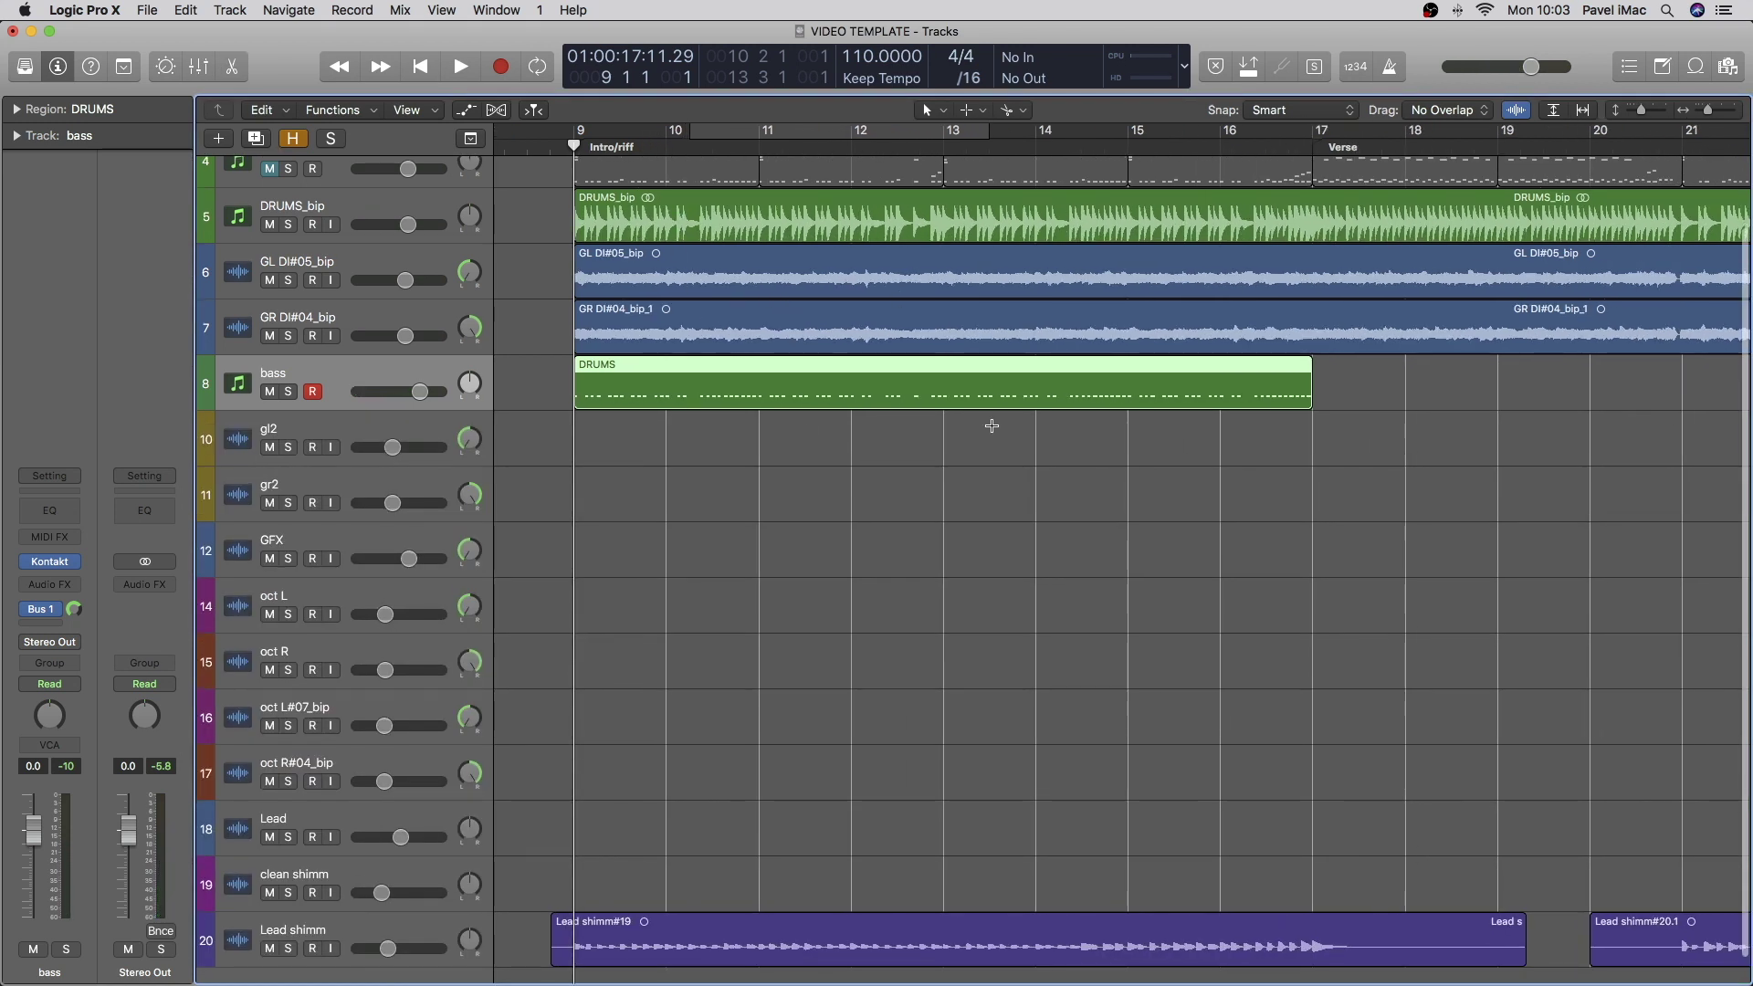
{"action": "key", "text": "space"}
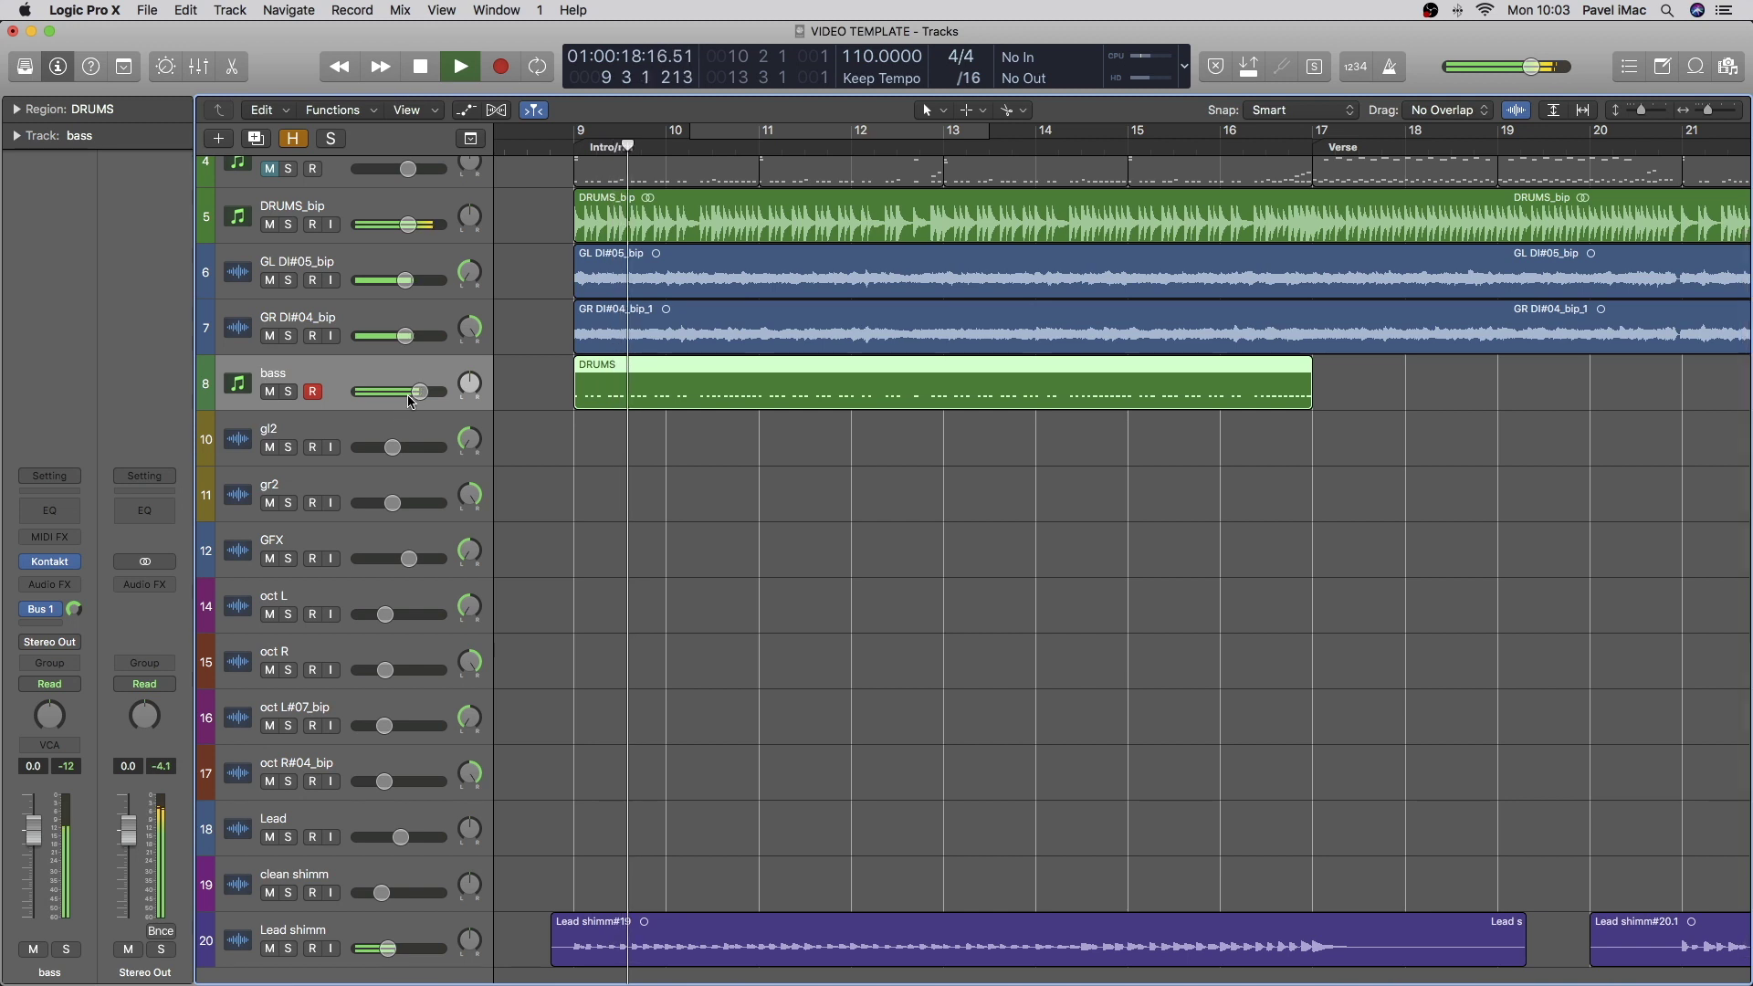
{"action": "left_click_drag", "start_coordinate": [269, 336], "coordinate": [271, 225]}
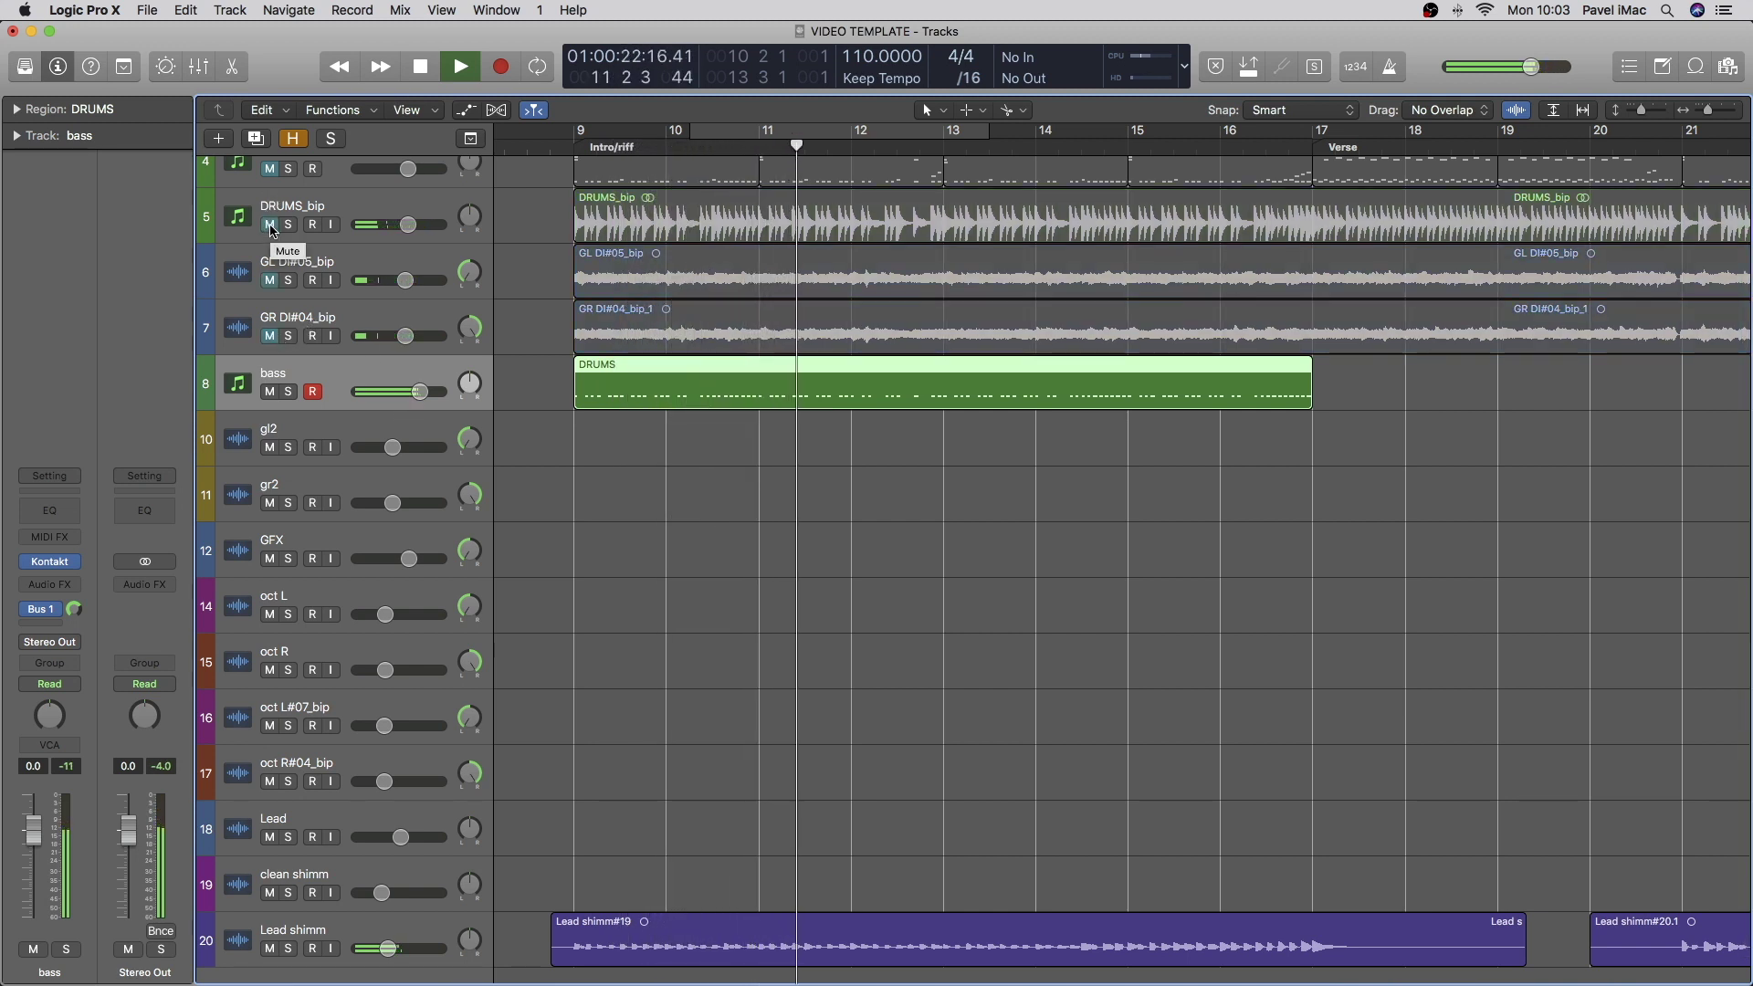
{"action": "left_click_drag", "start_coordinate": [269, 225], "coordinate": [269, 336]}
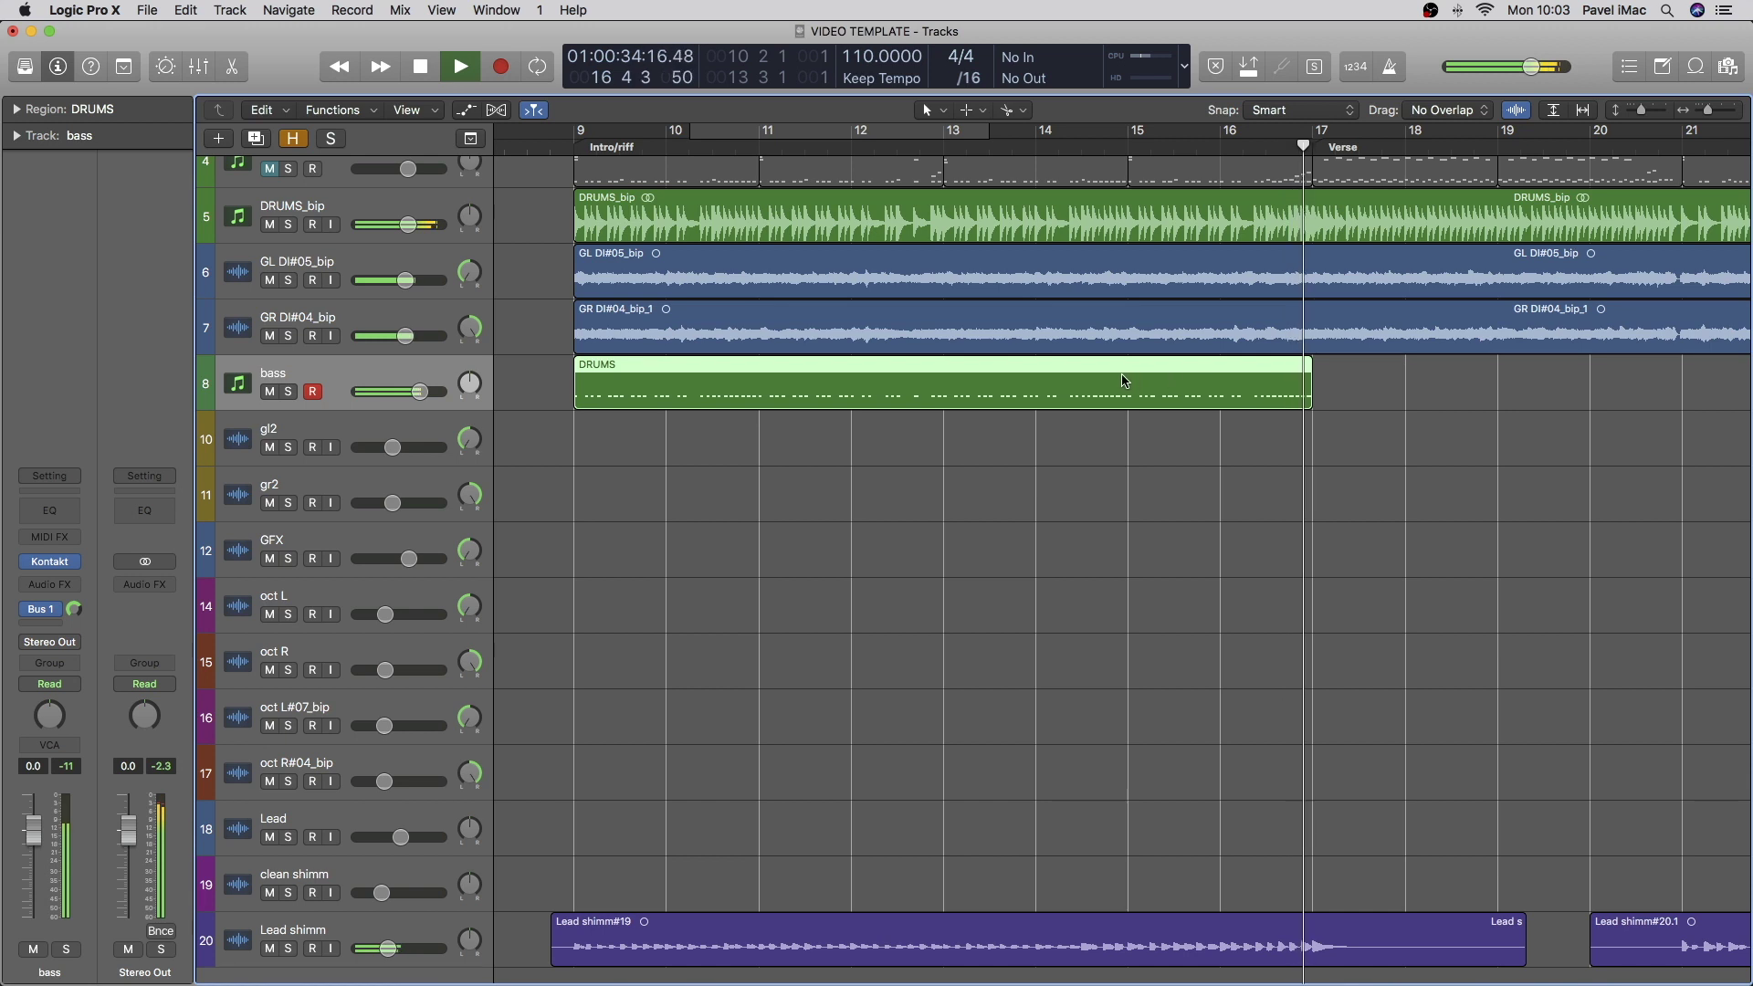
{"action": "key", "text": "space"}
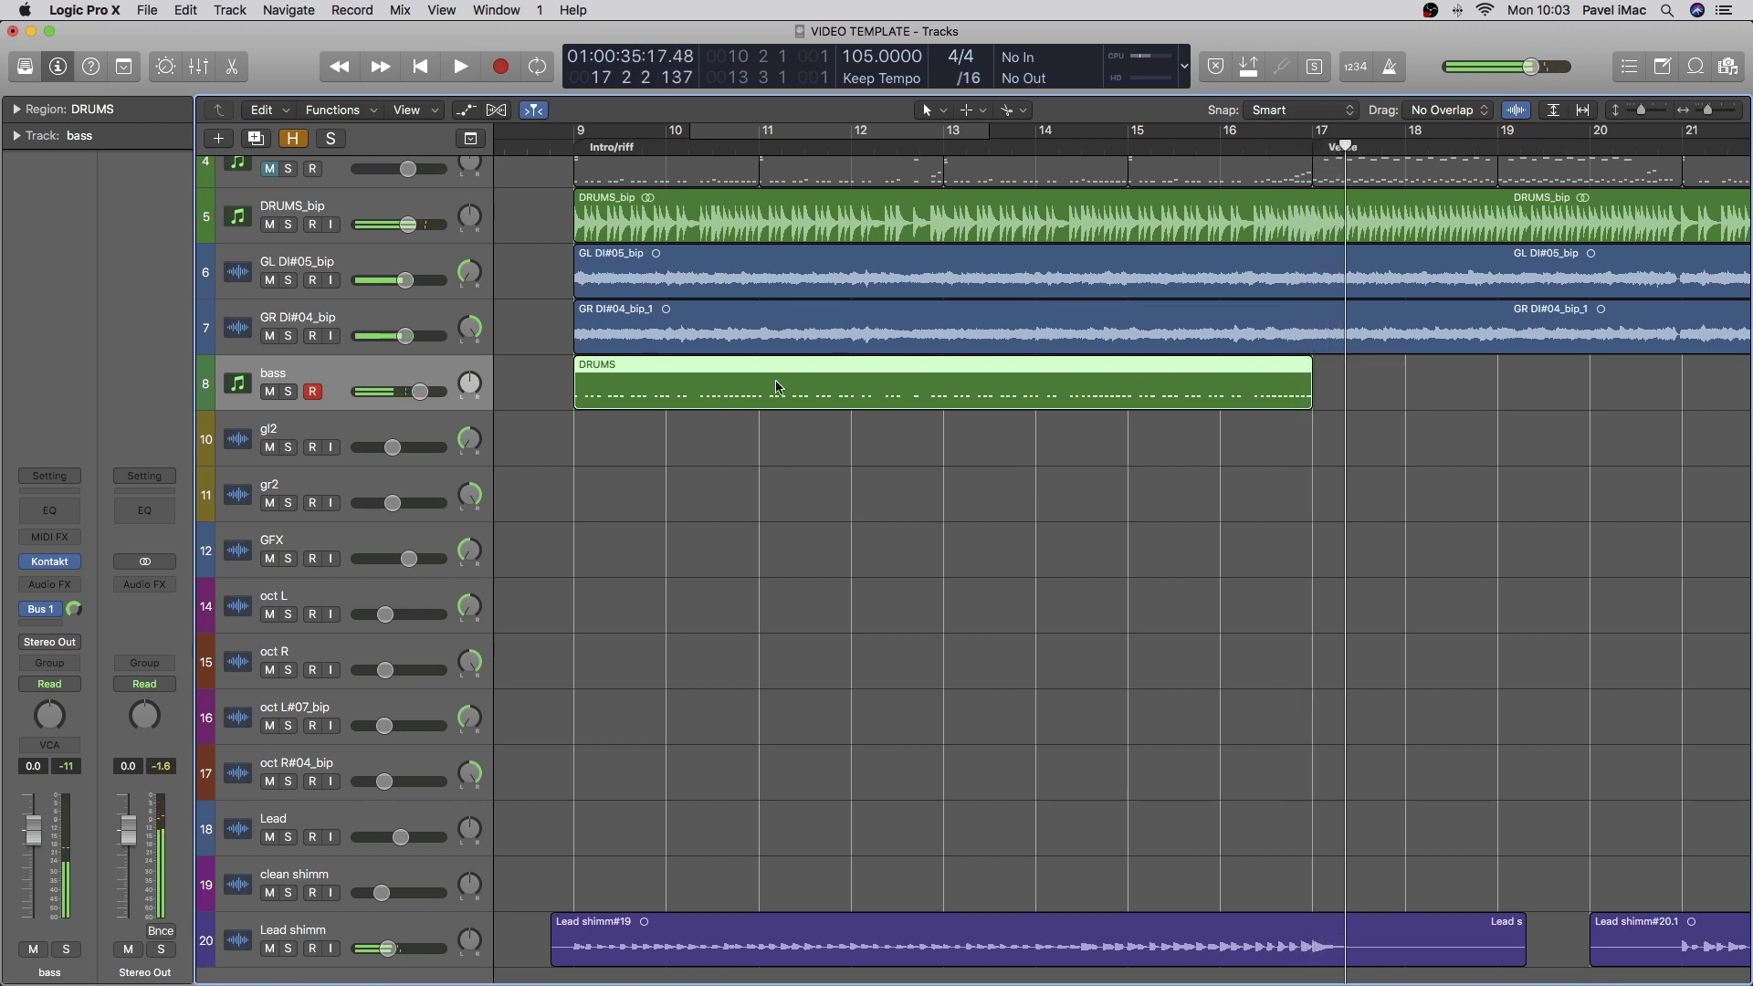
{"action": "left_click", "coordinate": [580, 162]}
{"action": "left_click", "coordinate": [575, 144]}
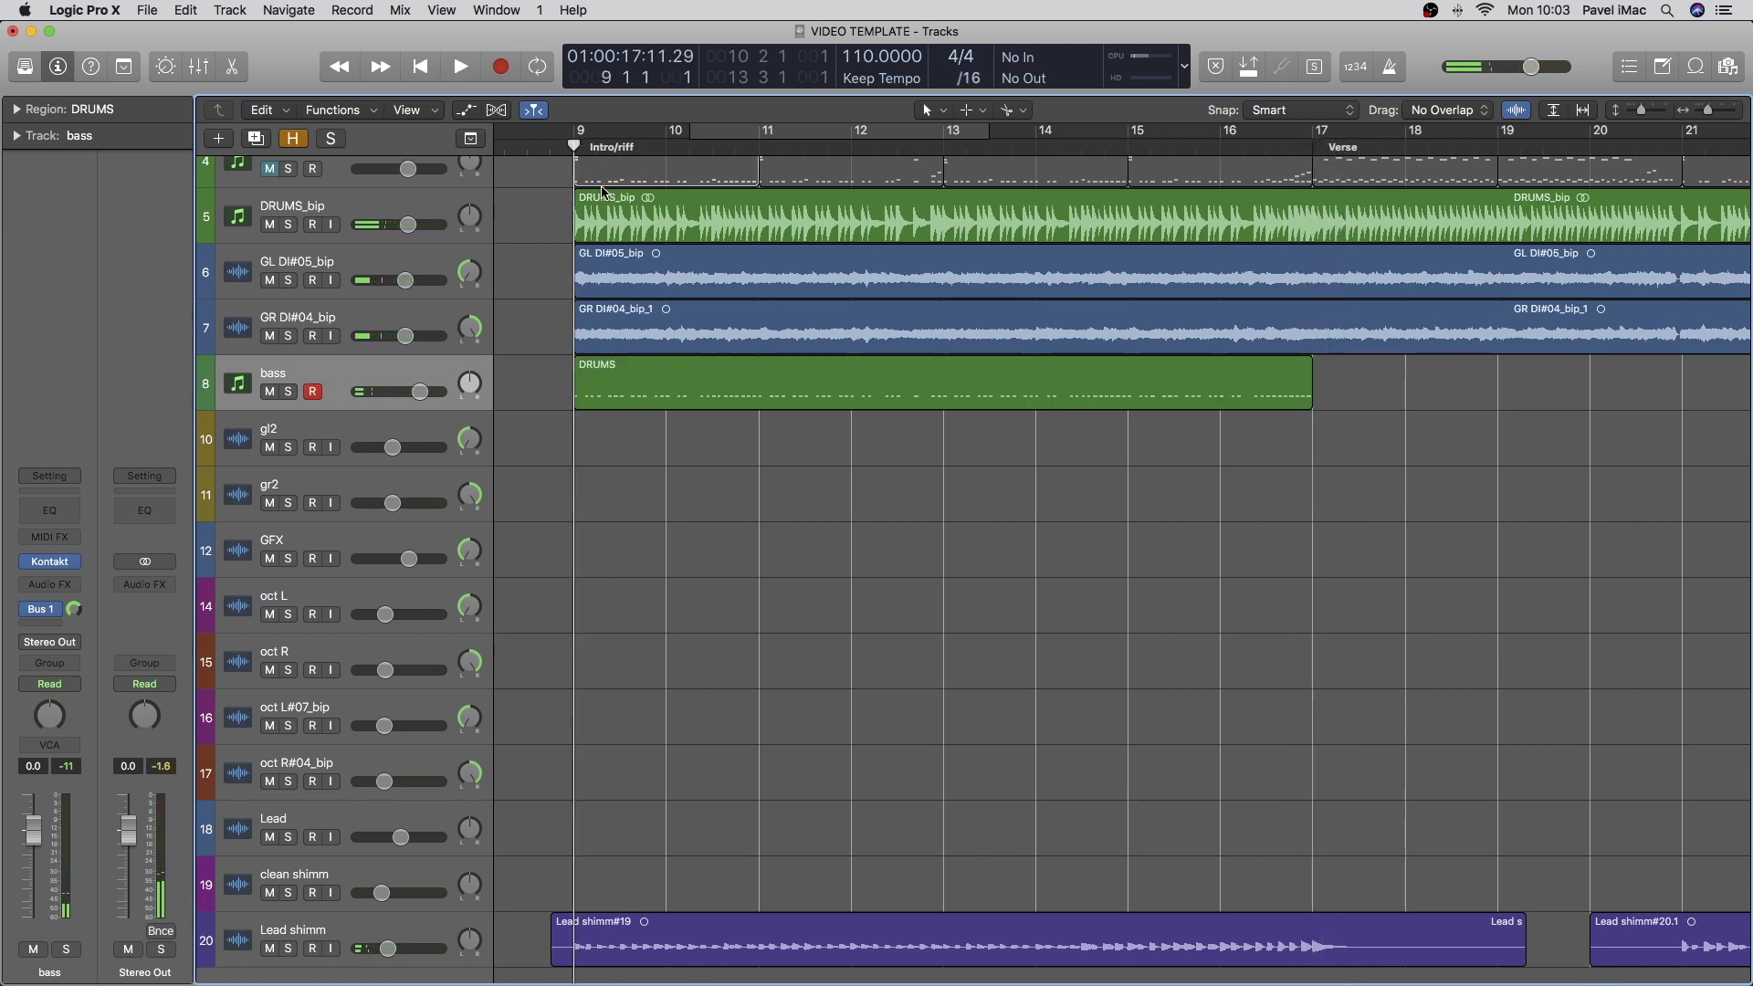
{"action": "double_click", "coordinate": [748, 373]}
Step: Solo the bass and GL DI#05_bip tracks and audition the passage from bar 9
{"action": "left_click", "coordinate": [835, 607]}
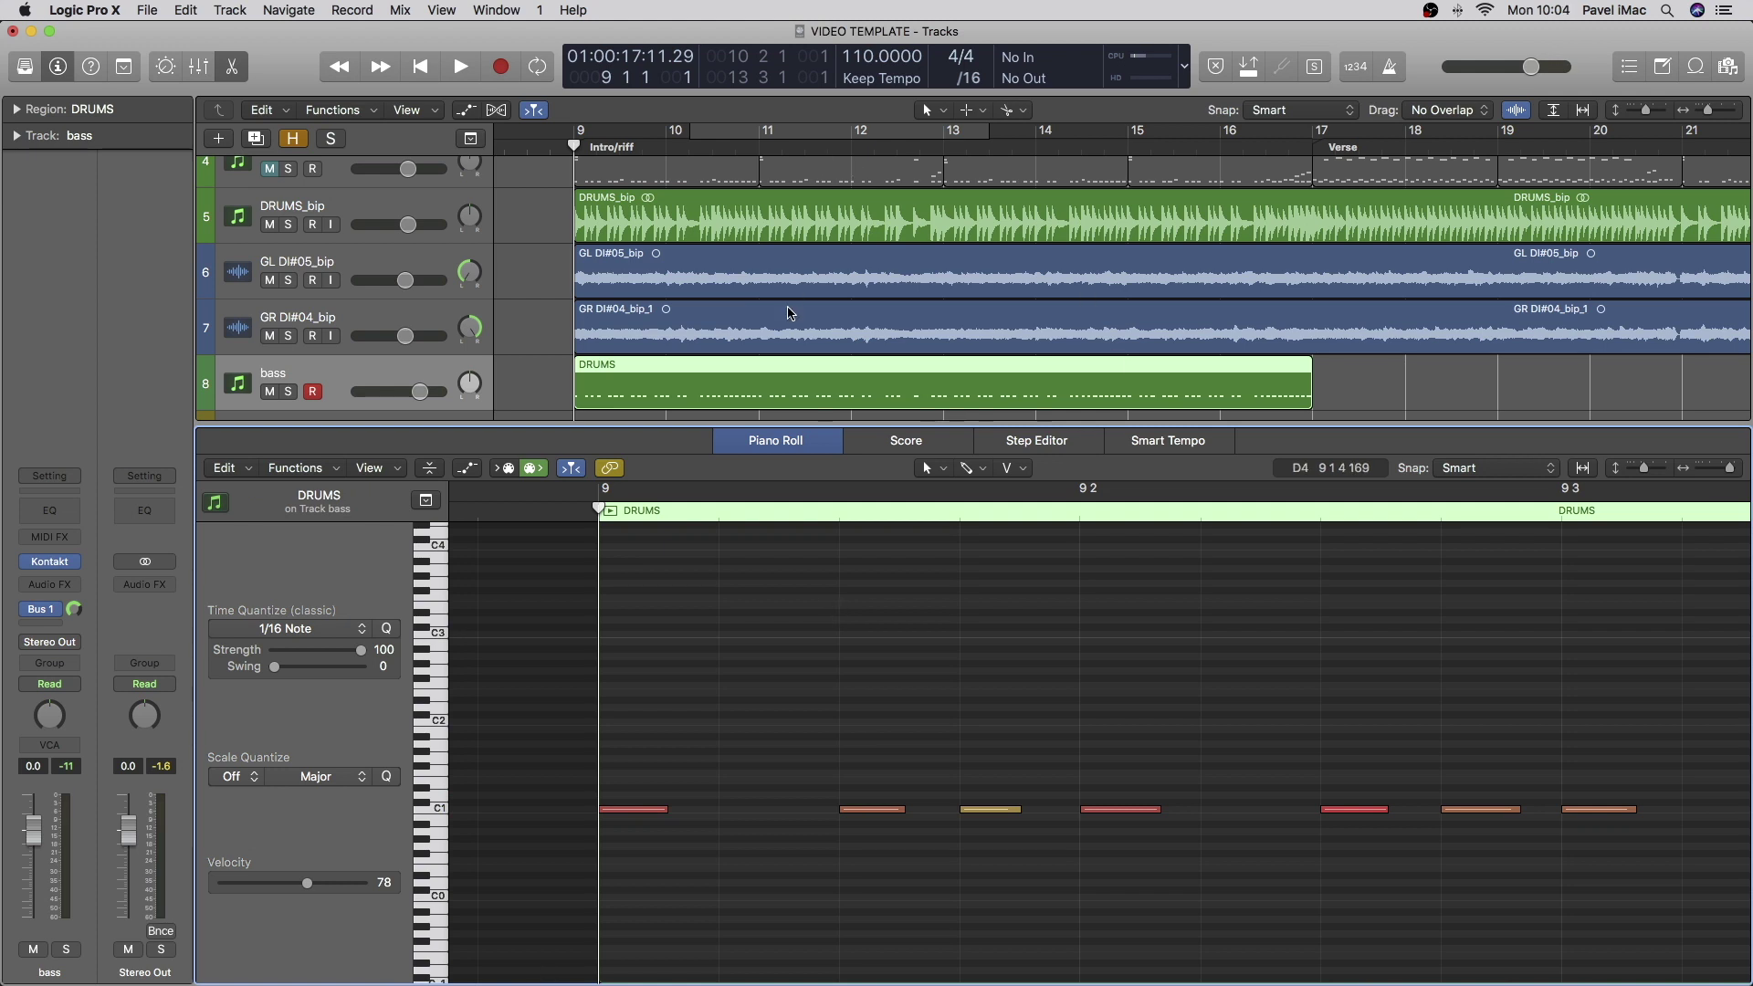
{"action": "scroll", "coordinate": [767, 307], "scroll_direction": "up", "scroll_amount": 5}
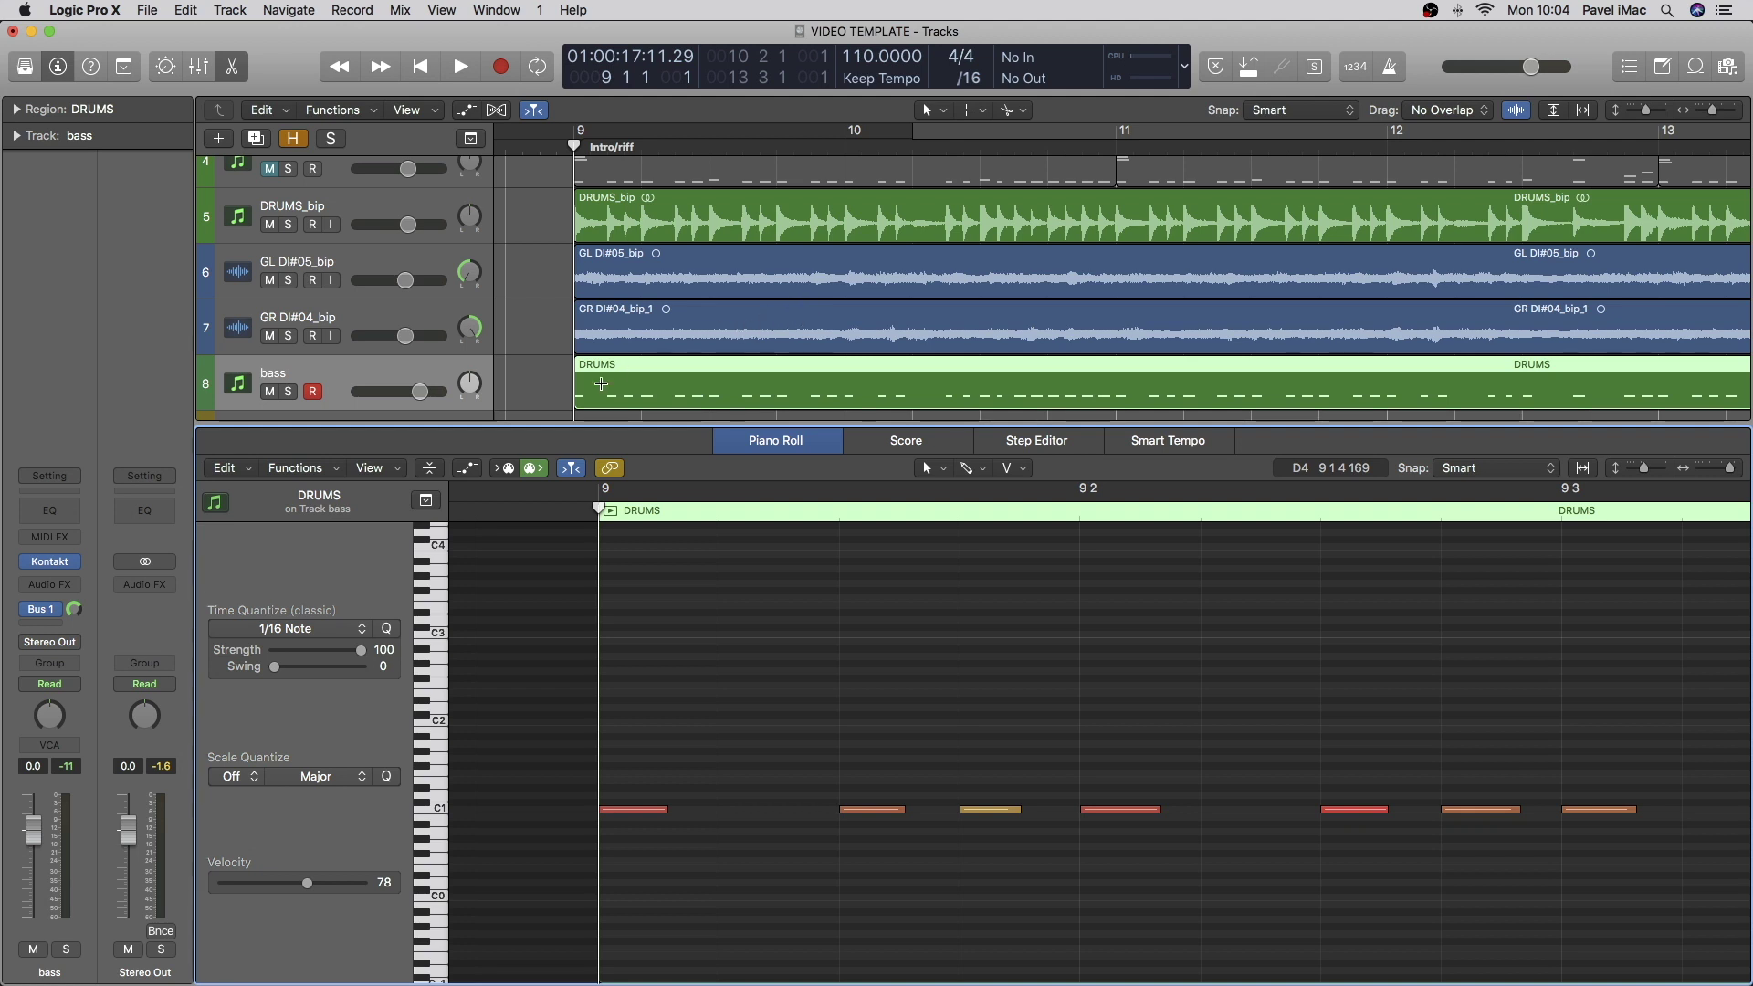
{"action": "scroll", "coordinate": [647, 221], "scroll_direction": "up", "scroll_amount": 4}
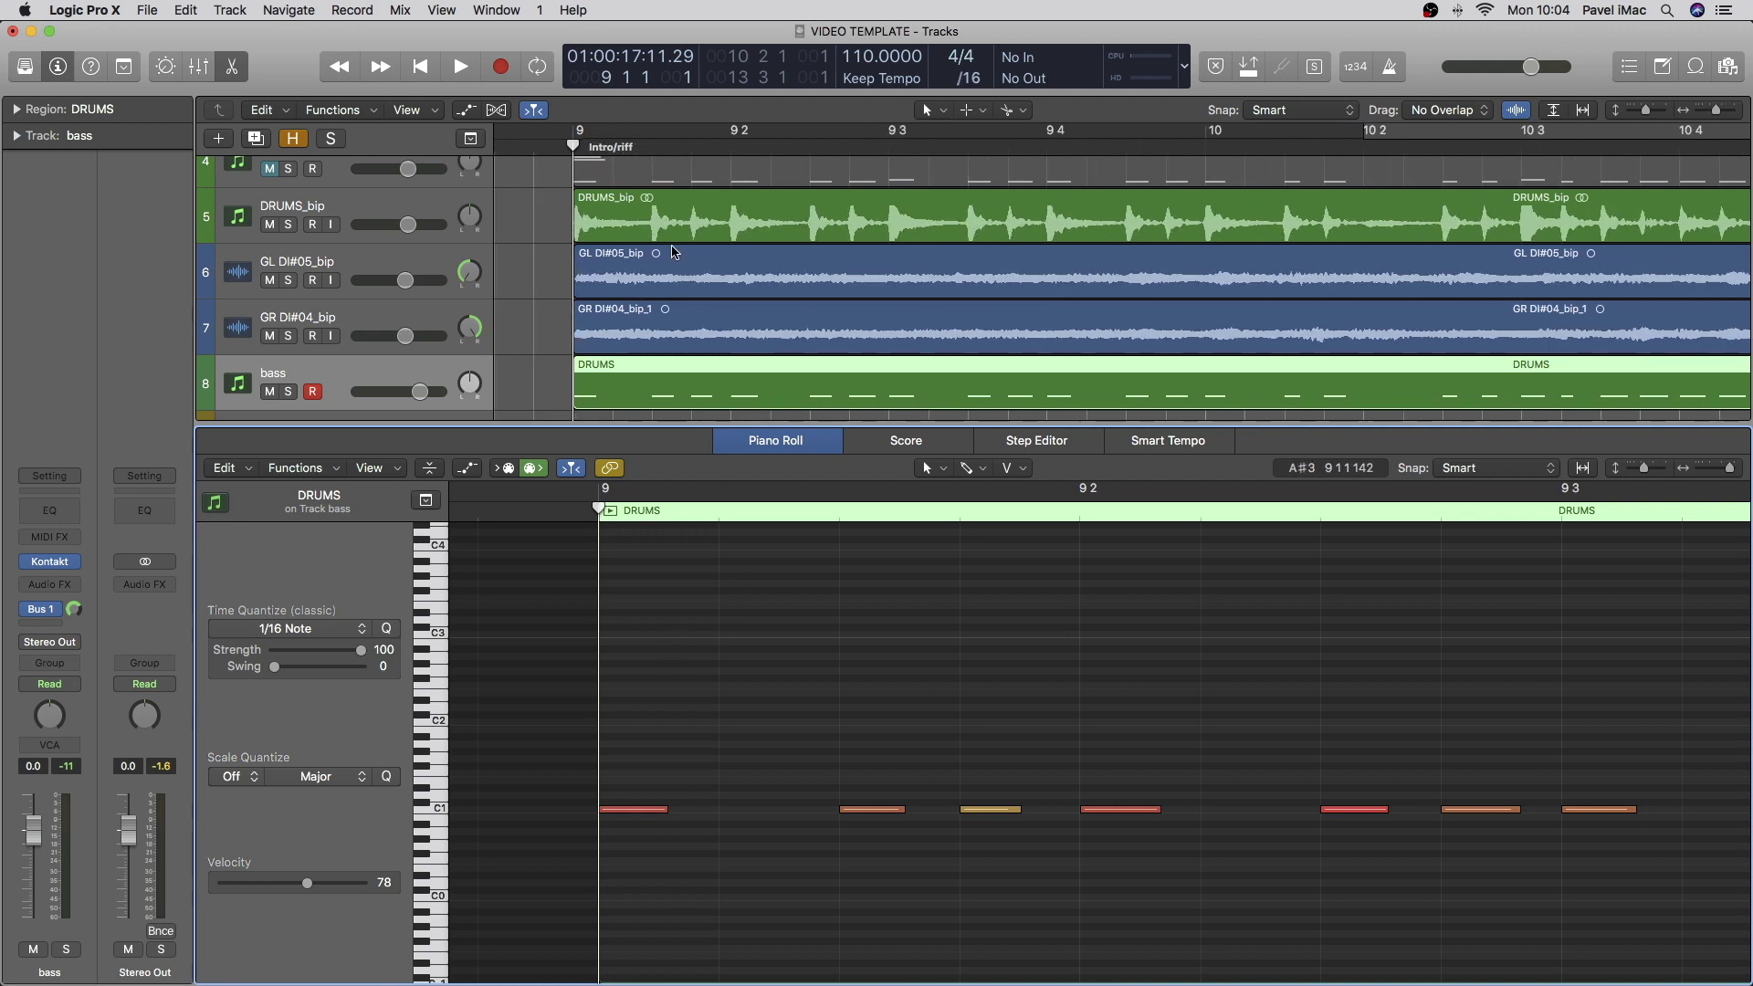
{"action": "left_click", "coordinate": [288, 280]}
{"action": "left_click", "coordinate": [289, 392]}
{"action": "key", "text": "space"}
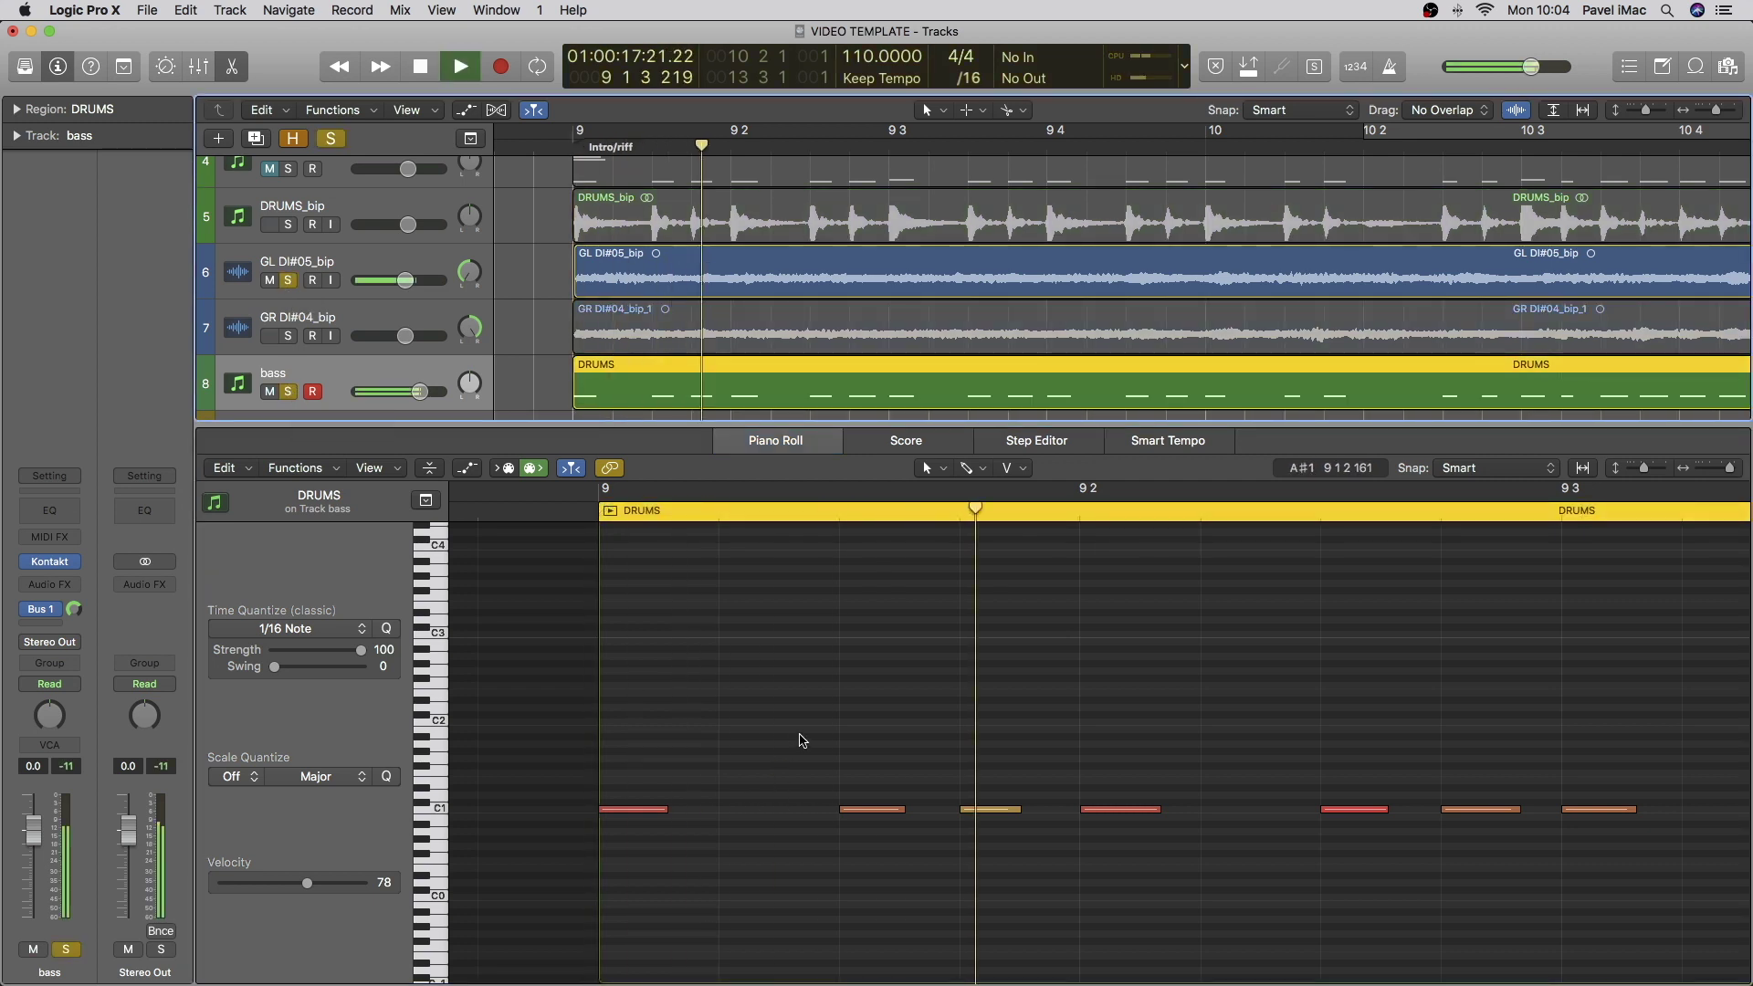
{"action": "key", "text": "space"}
{"action": "scroll", "coordinate": [830, 731], "scroll_direction": "right", "scroll_amount": 1}
{"action": "left_click", "coordinate": [541, 493]}
{"action": "key", "text": "space"}
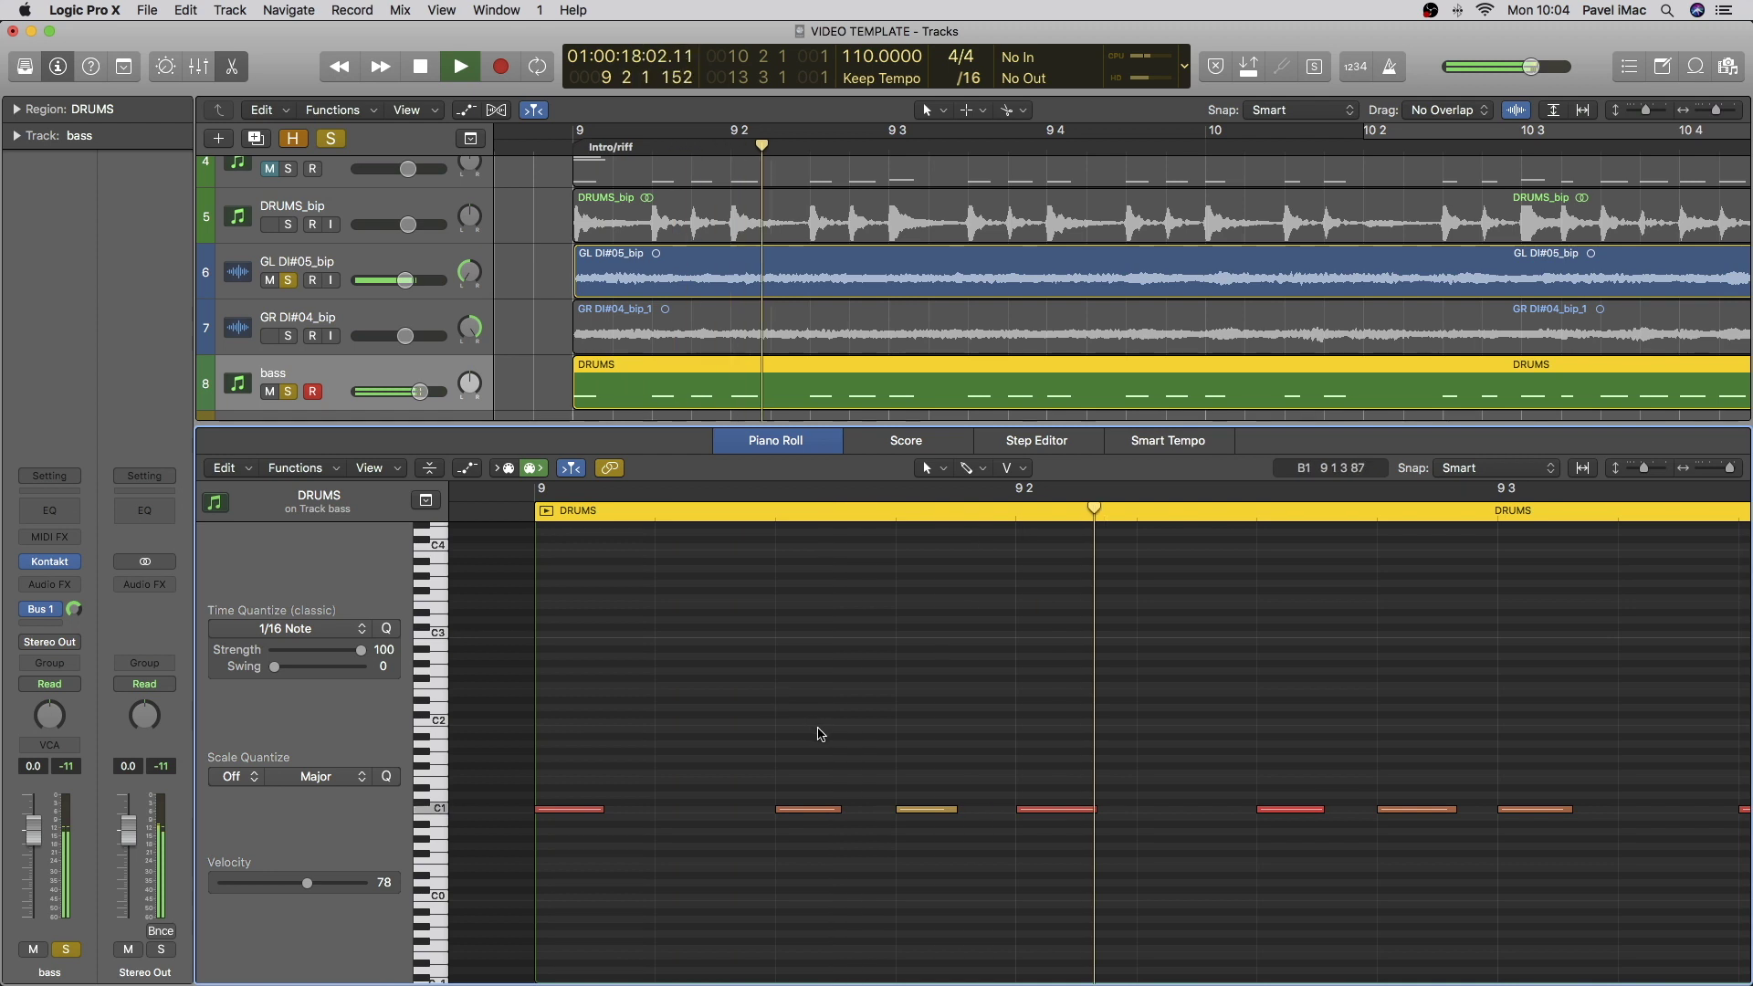
{"action": "key", "text": "space"}
Step: Raise one early C1 note in bar 9 to C#2 at velocity 115, then clear the solos
{"action": "left_click_drag", "start_coordinate": [806, 809], "coordinate": [806, 714]}
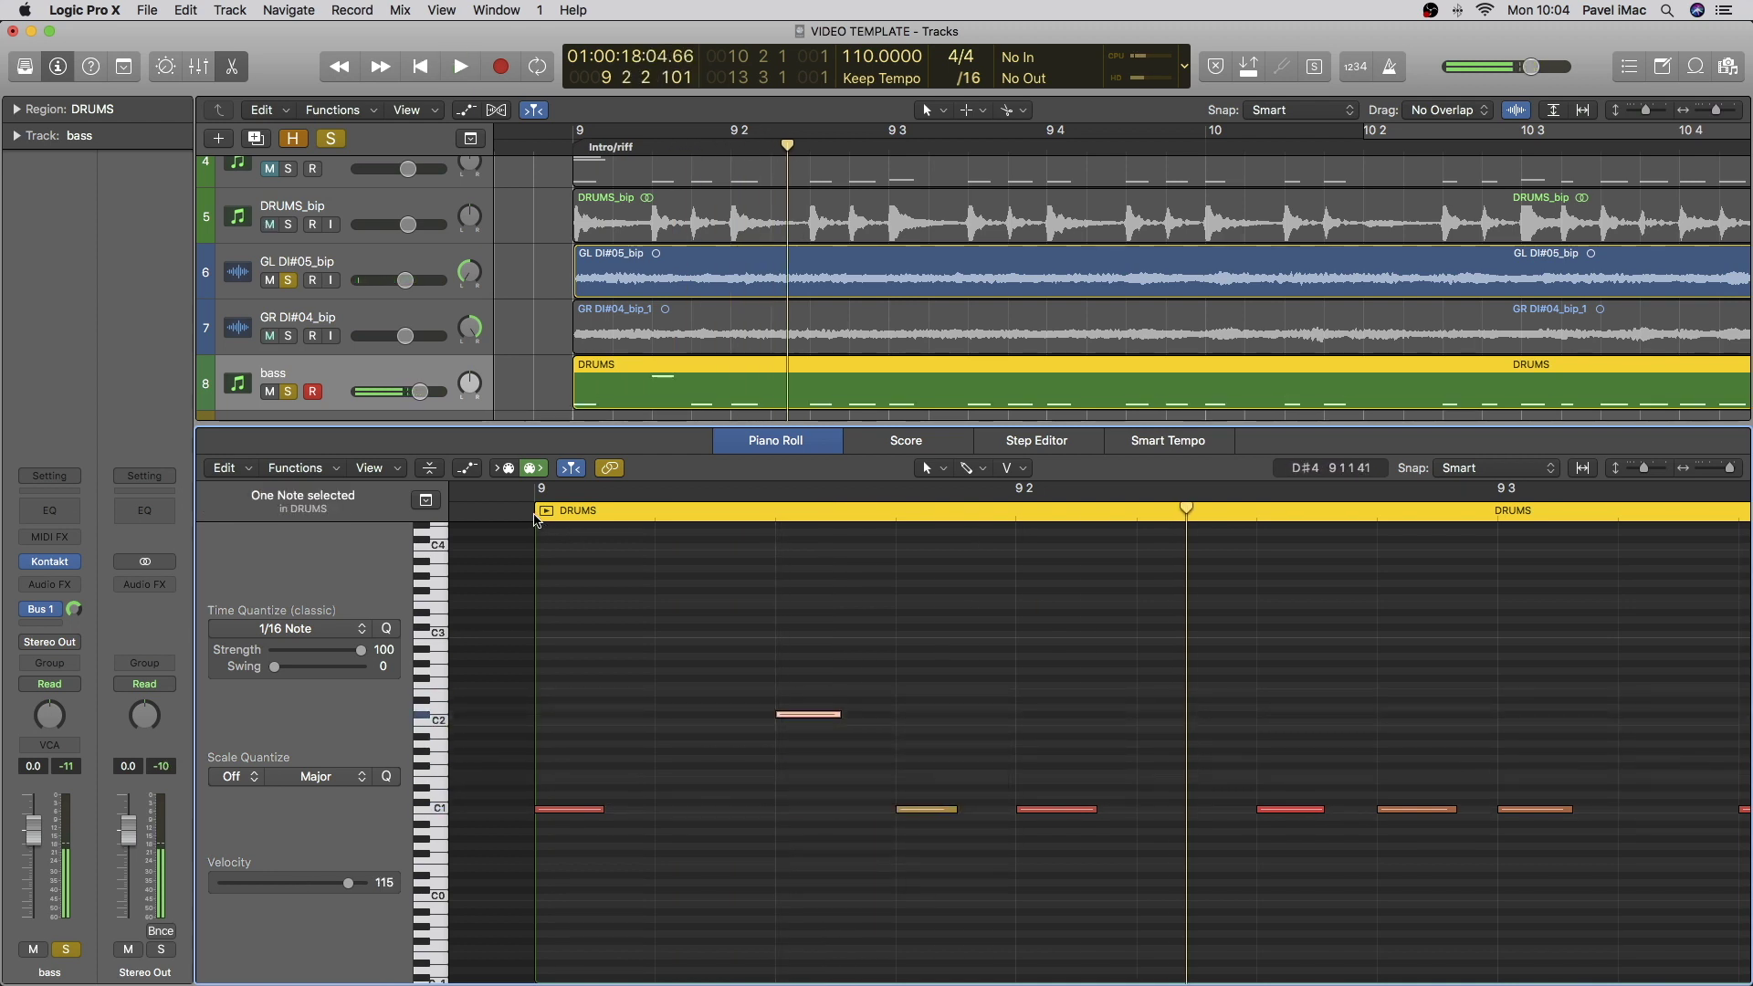
{"action": "left_click", "coordinate": [537, 494]}
{"action": "key", "text": "space"}
{"action": "key", "text": "space"}
{"action": "left_click", "coordinate": [797, 716]}
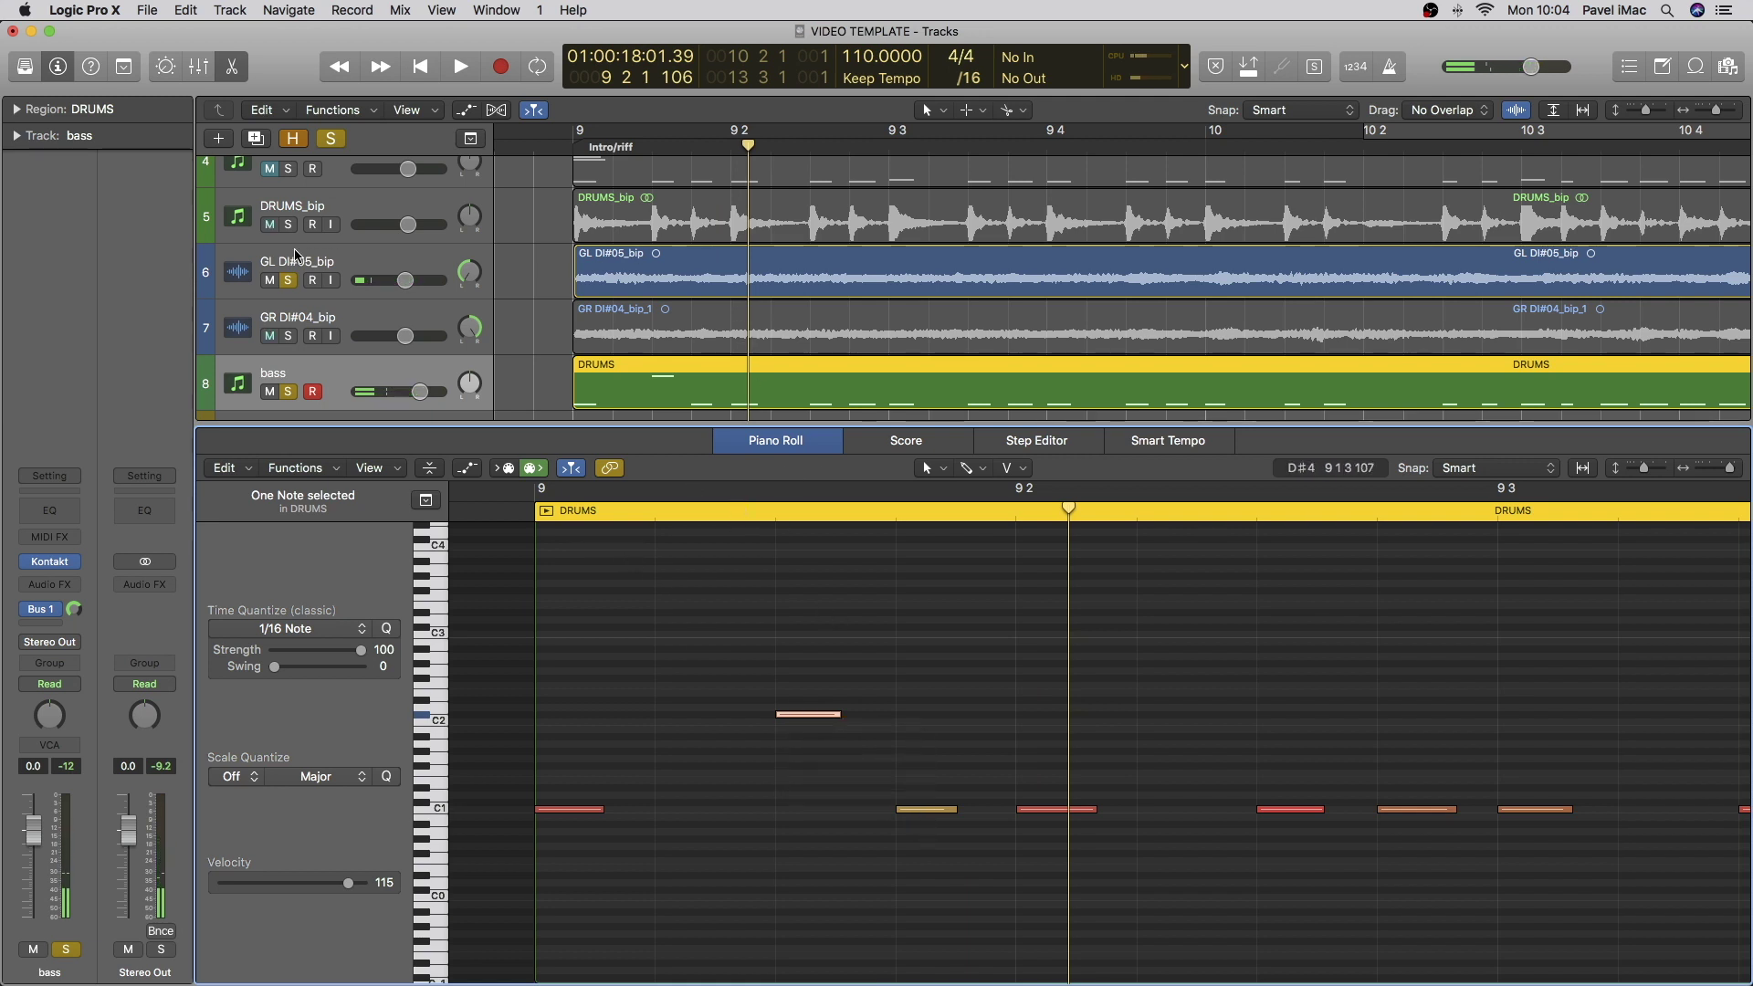
{"action": "left_click", "coordinate": [289, 281]}
Step: Loop the passage around the raised note with bass and guitar soloed, muting and retuning it
{"action": "left_click_drag", "start_coordinate": [779, 498], "coordinate": [879, 493]}
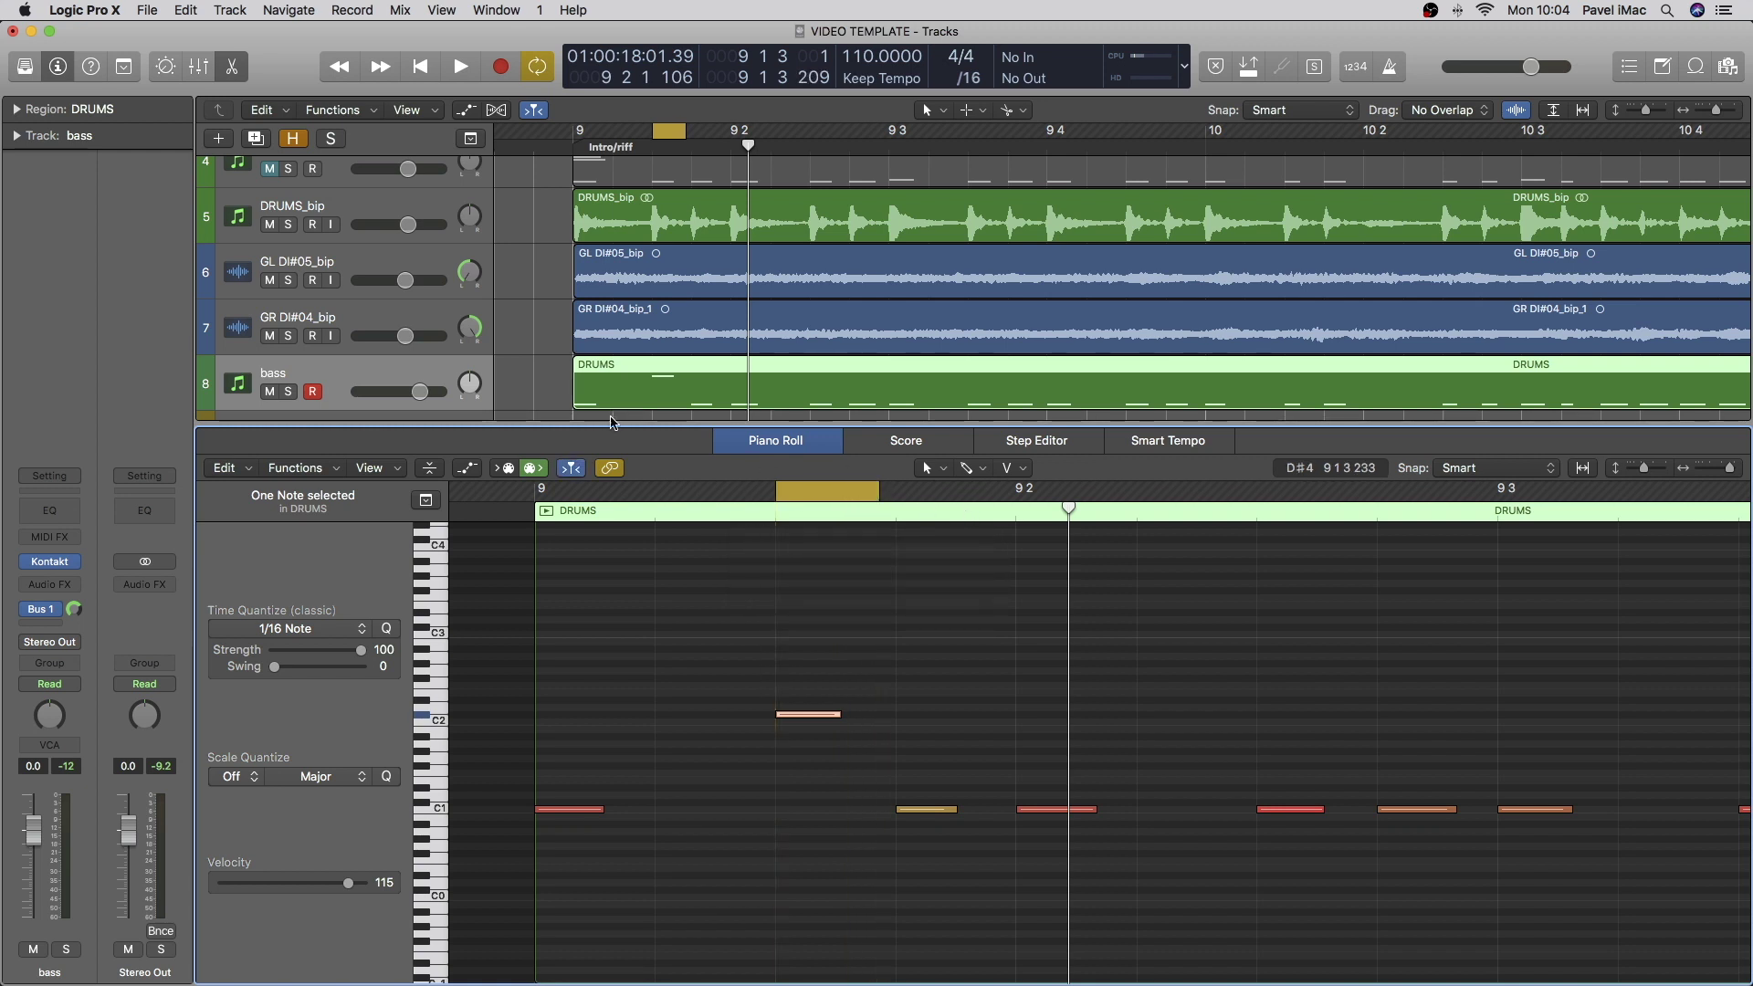
{"action": "left_click", "coordinate": [294, 394]}
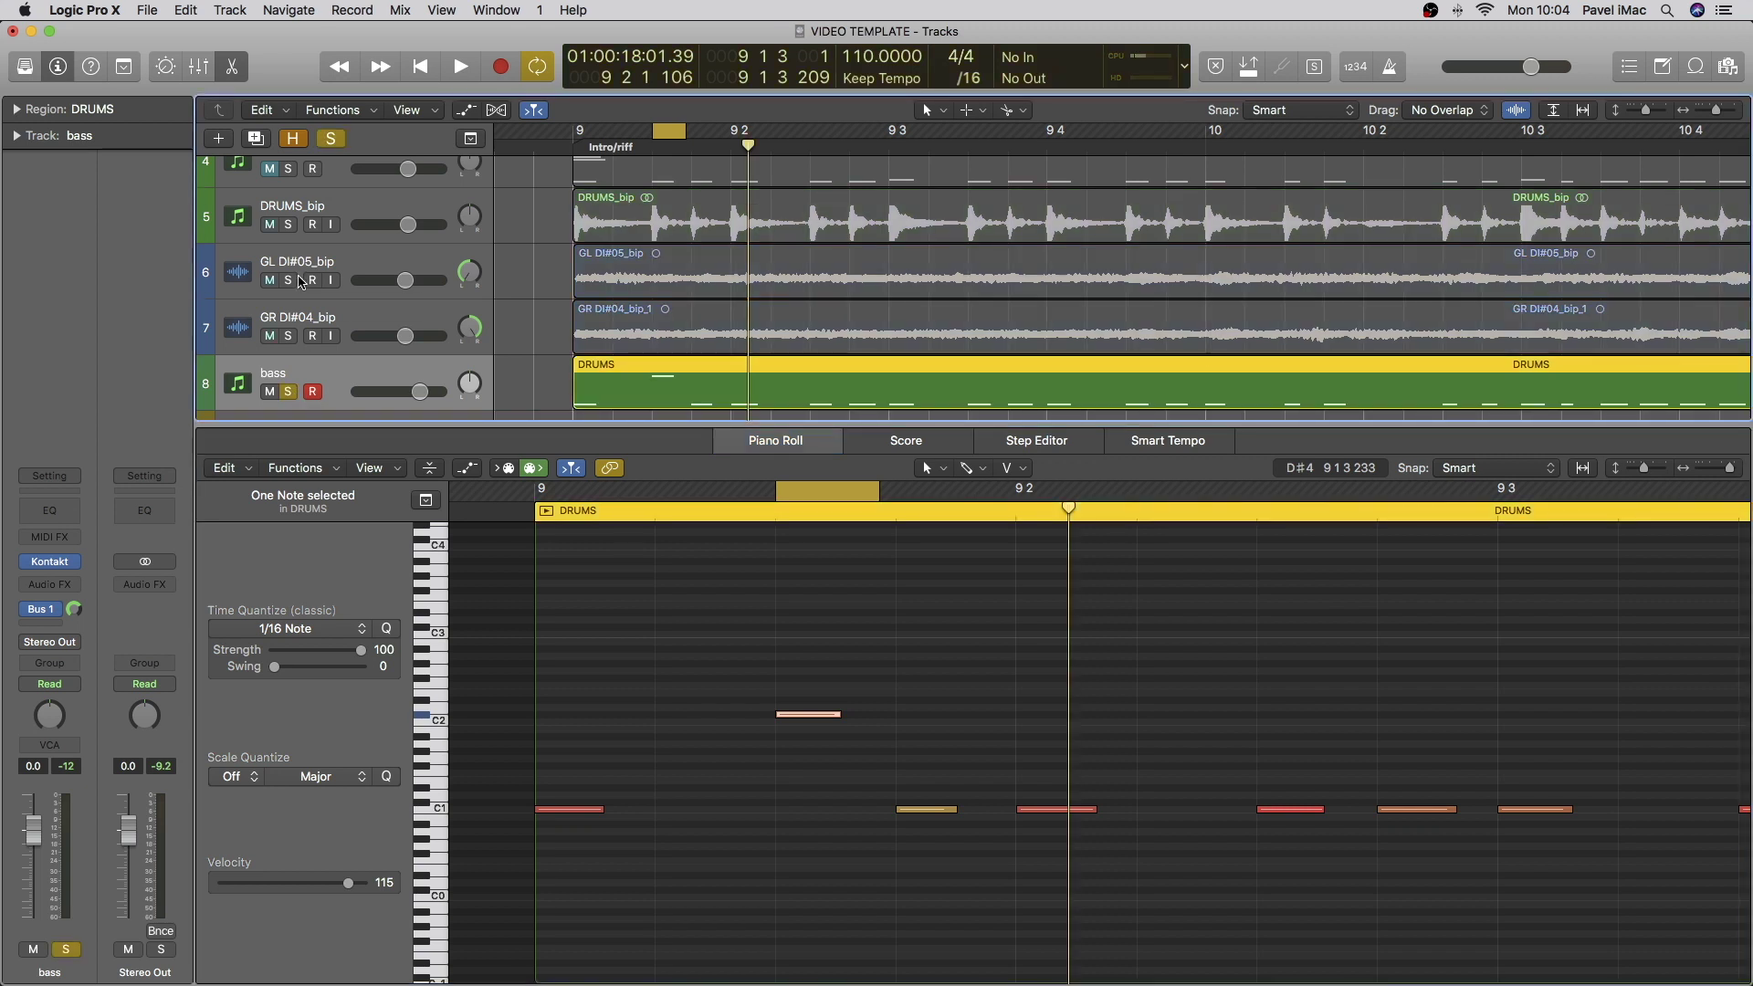
{"action": "left_click", "coordinate": [288, 281]}
{"action": "key", "text": "space"}
{"action": "left_click", "coordinate": [801, 715]}
{"action": "key", "text": "ctrl+m"}
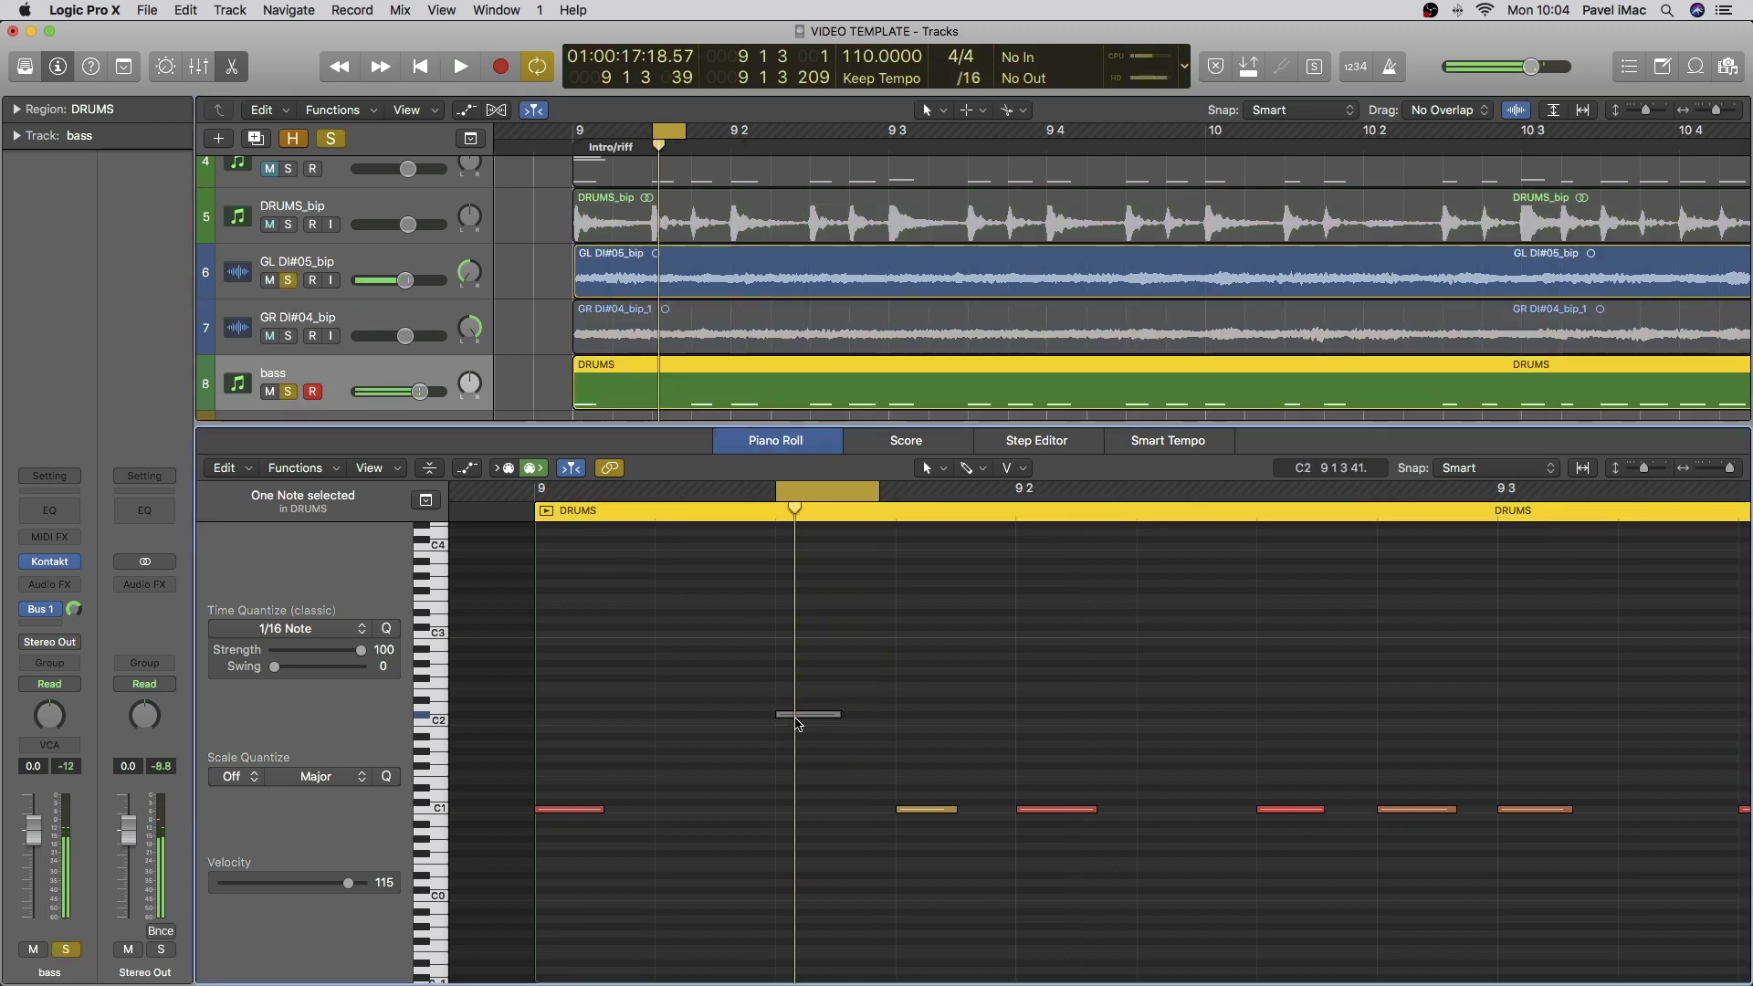
{"action": "left_click_drag", "start_coordinate": [853, 681], "coordinate": [783, 740]}
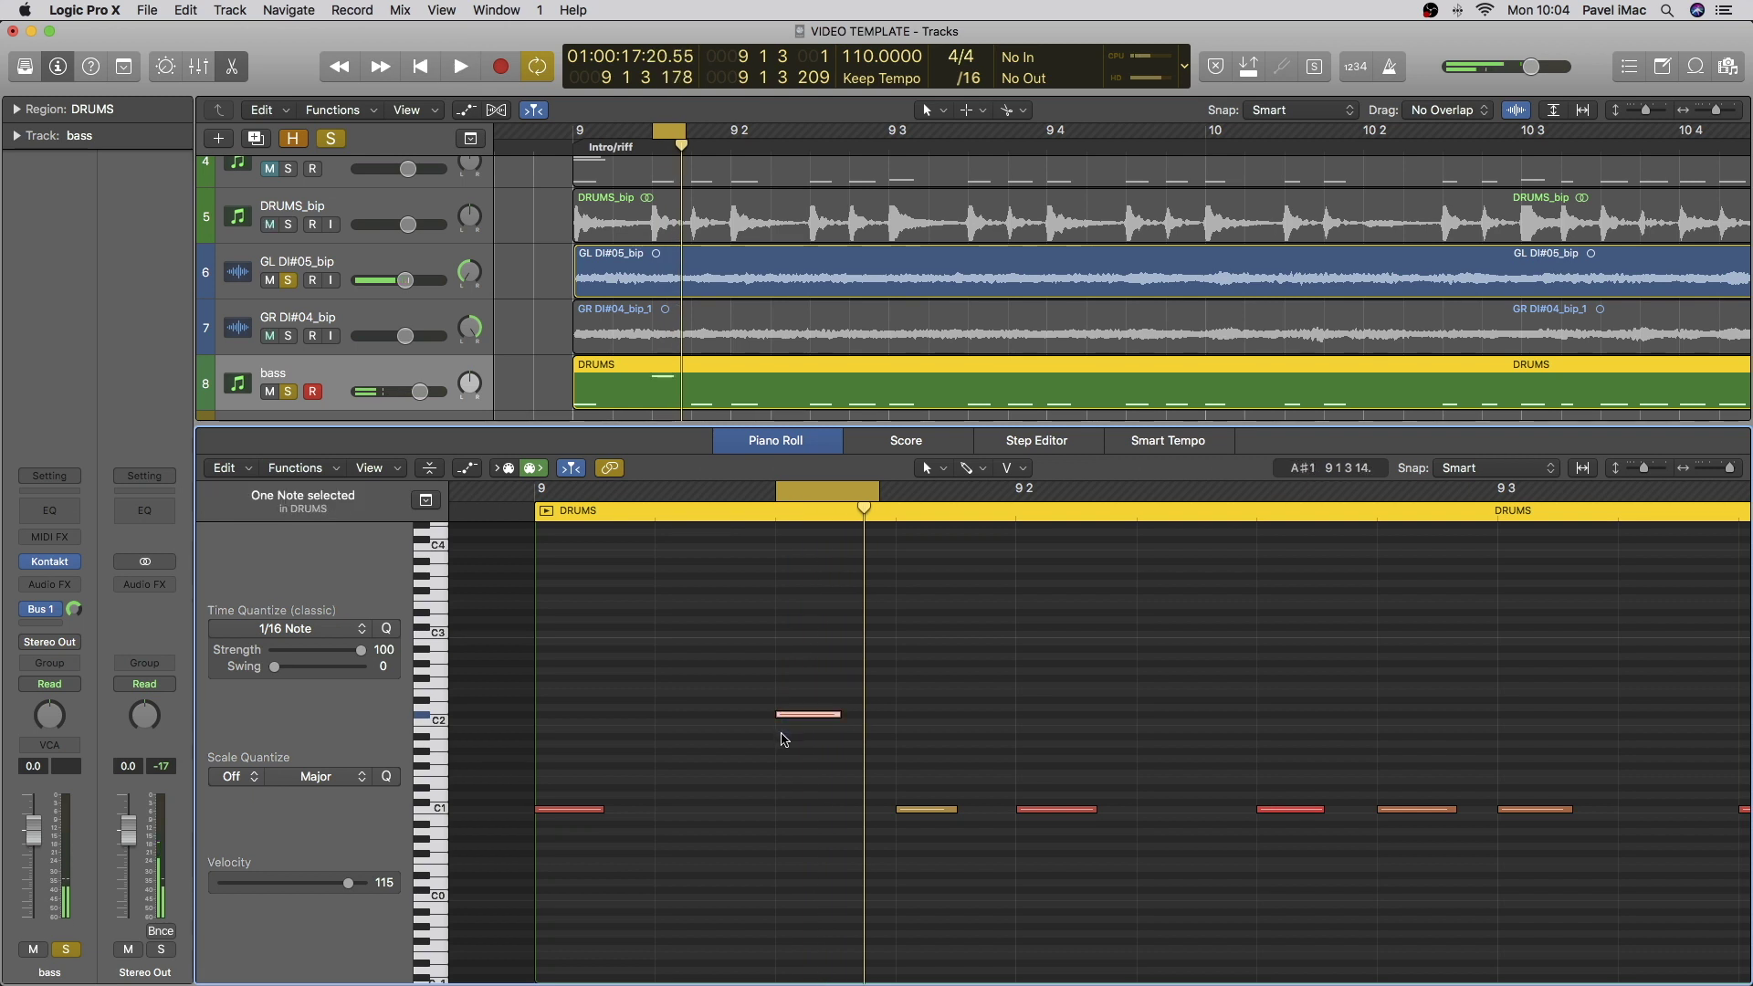
{"action": "key", "text": "shift+alt+Up"}
{"action": "key", "text": "alt+Down"}
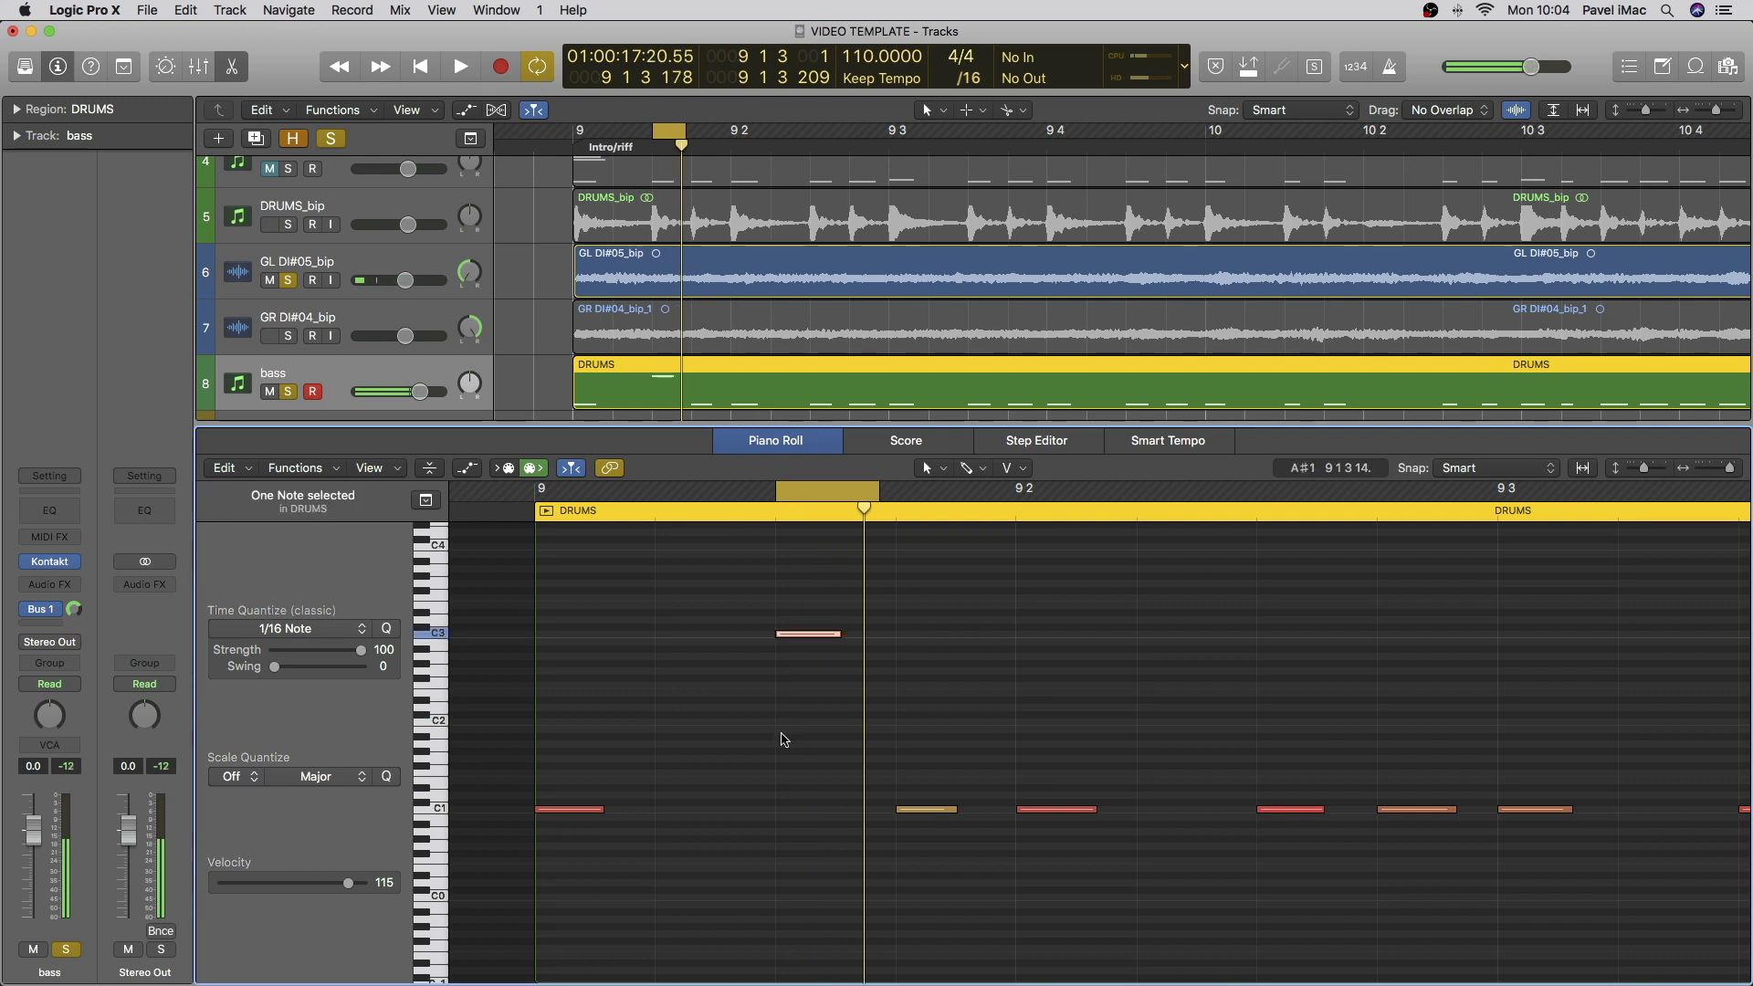
{"action": "key", "text": "shift+alt+Down"}
{"action": "key", "text": "space"}
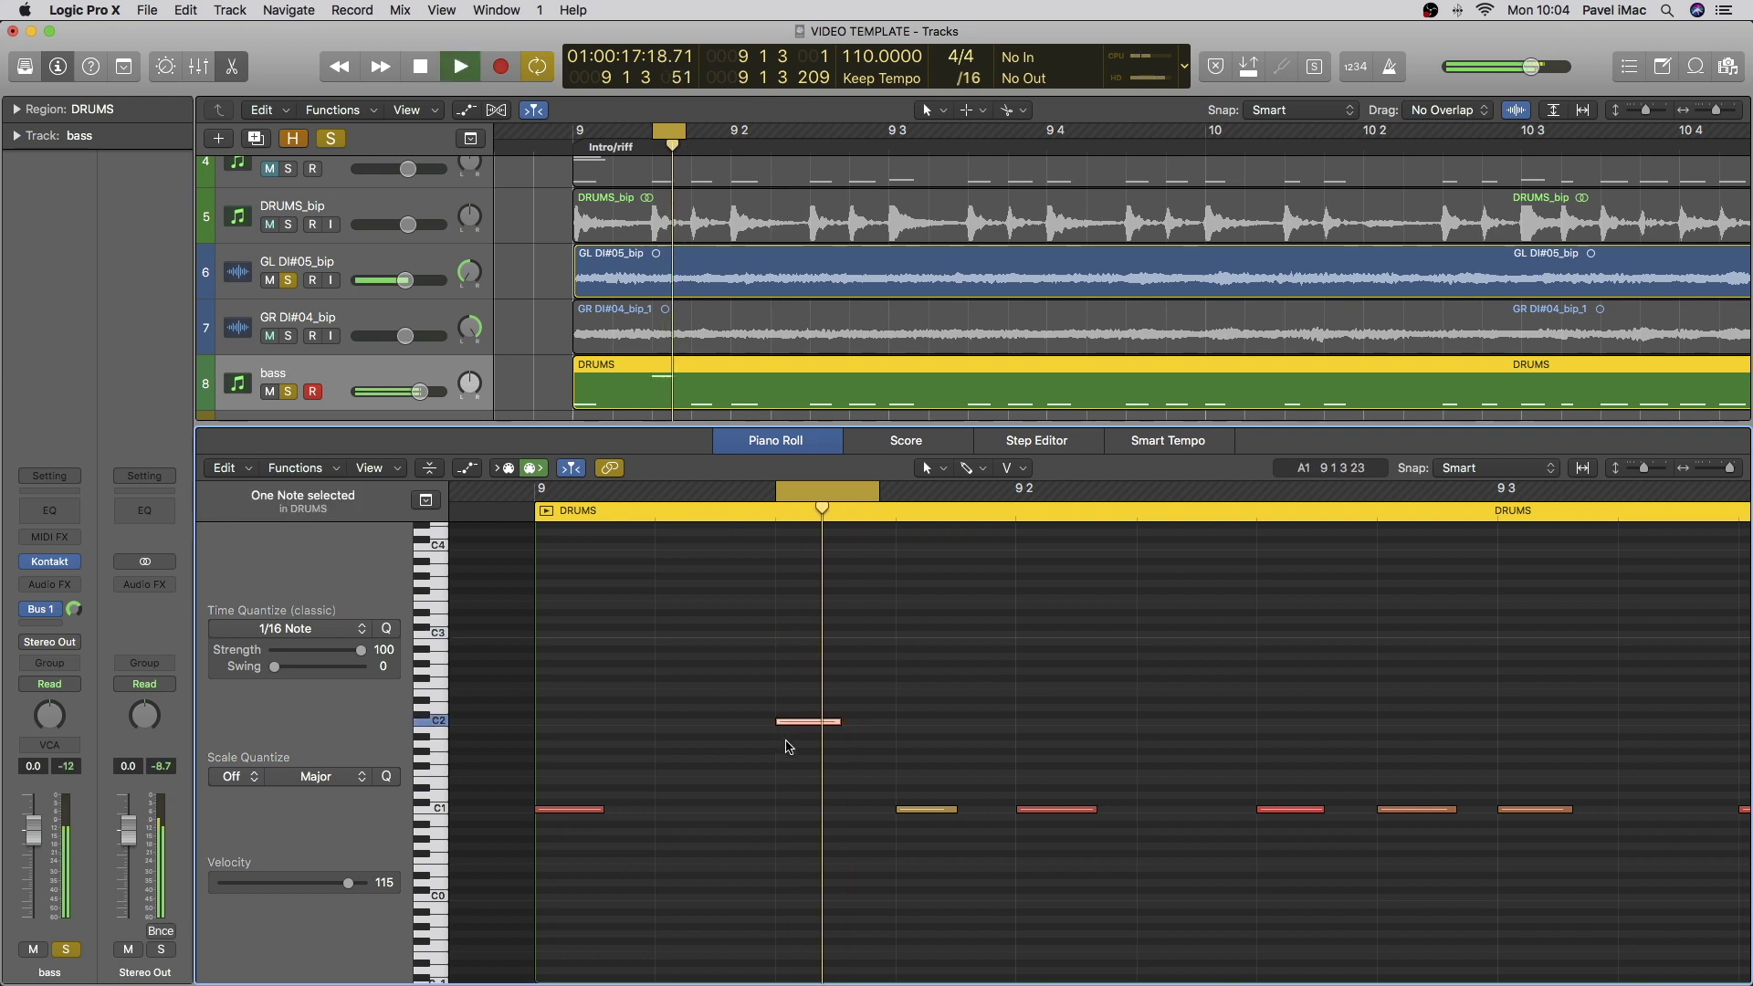
{"action": "key", "text": "space"}
Step: Shift the loop later, unmute the C1 note there and try it toward F2
{"action": "left_click_drag", "start_coordinate": [821, 491], "coordinate": [937, 504]}
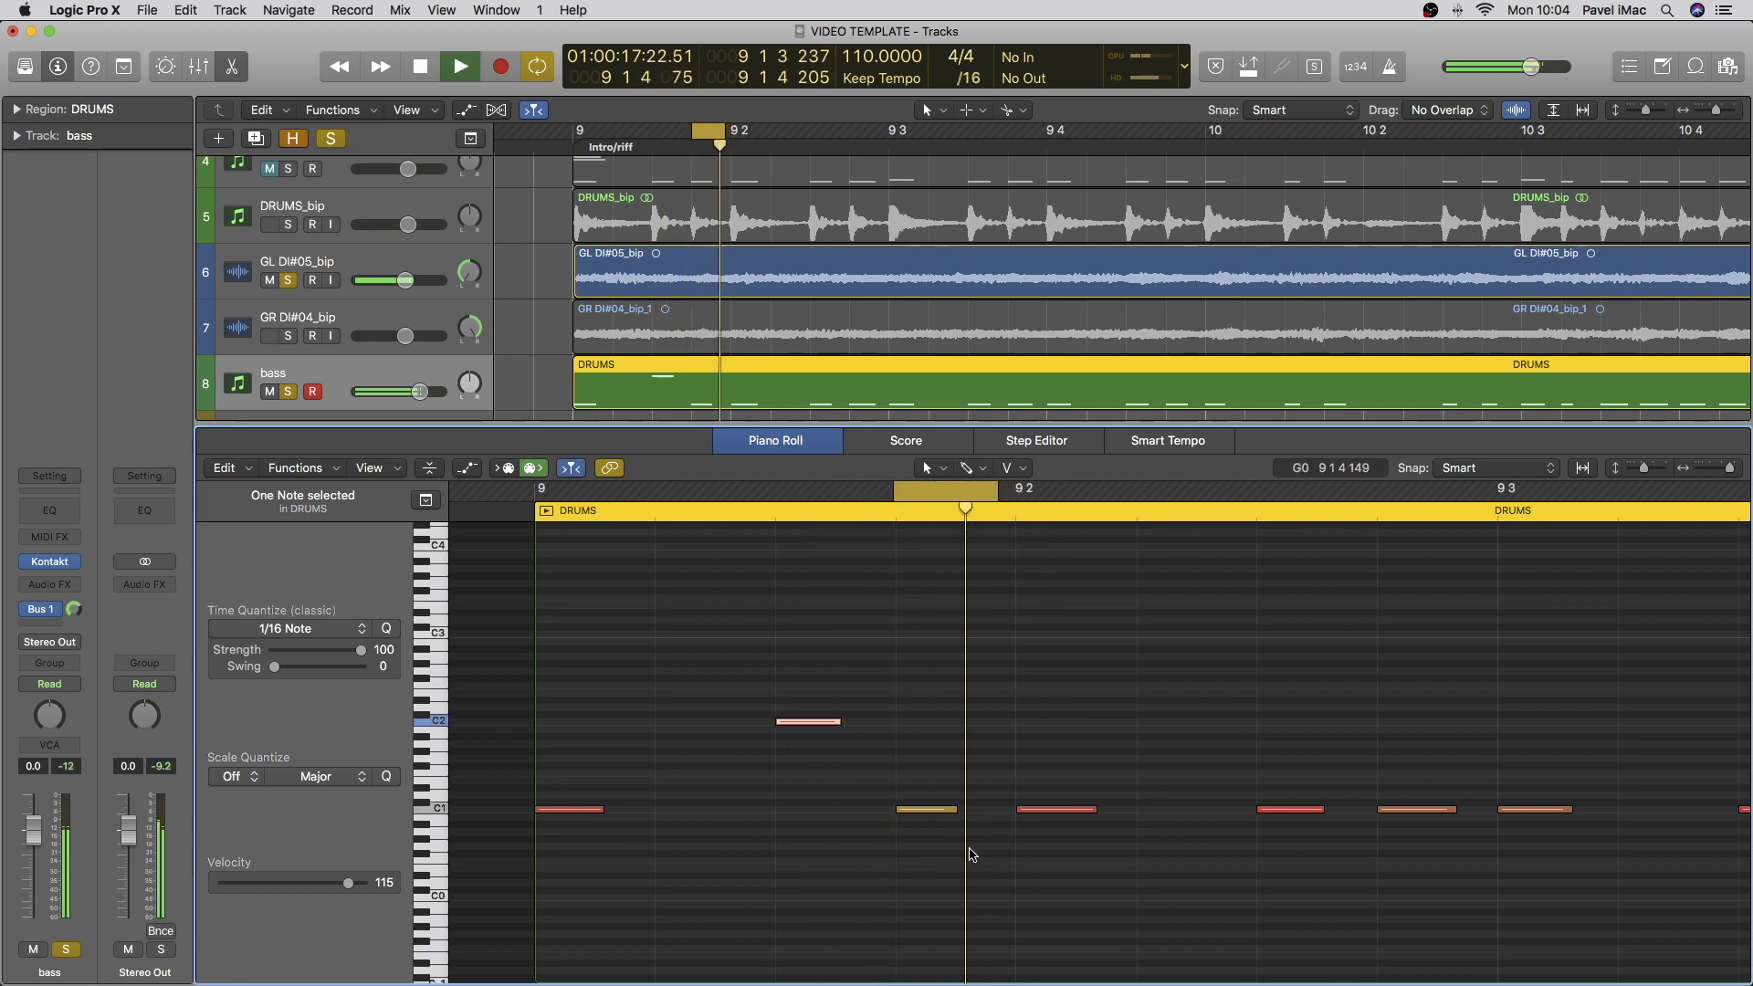
{"action": "key", "text": "space"}
{"action": "key", "text": "space"}
{"action": "left_click_drag", "start_coordinate": [901, 874], "coordinate": [931, 751]}
{"action": "key", "text": "ctrl+m"}
{"action": "key", "text": "shift+alt+Up"}
{"action": "key", "text": "alt+Up"}
{"action": "key", "text": "alt+Up"}
{"action": "key", "text": "alt+Up"}
{"action": "key", "text": "alt+Up"}
{"action": "key", "text": "alt+Up"}
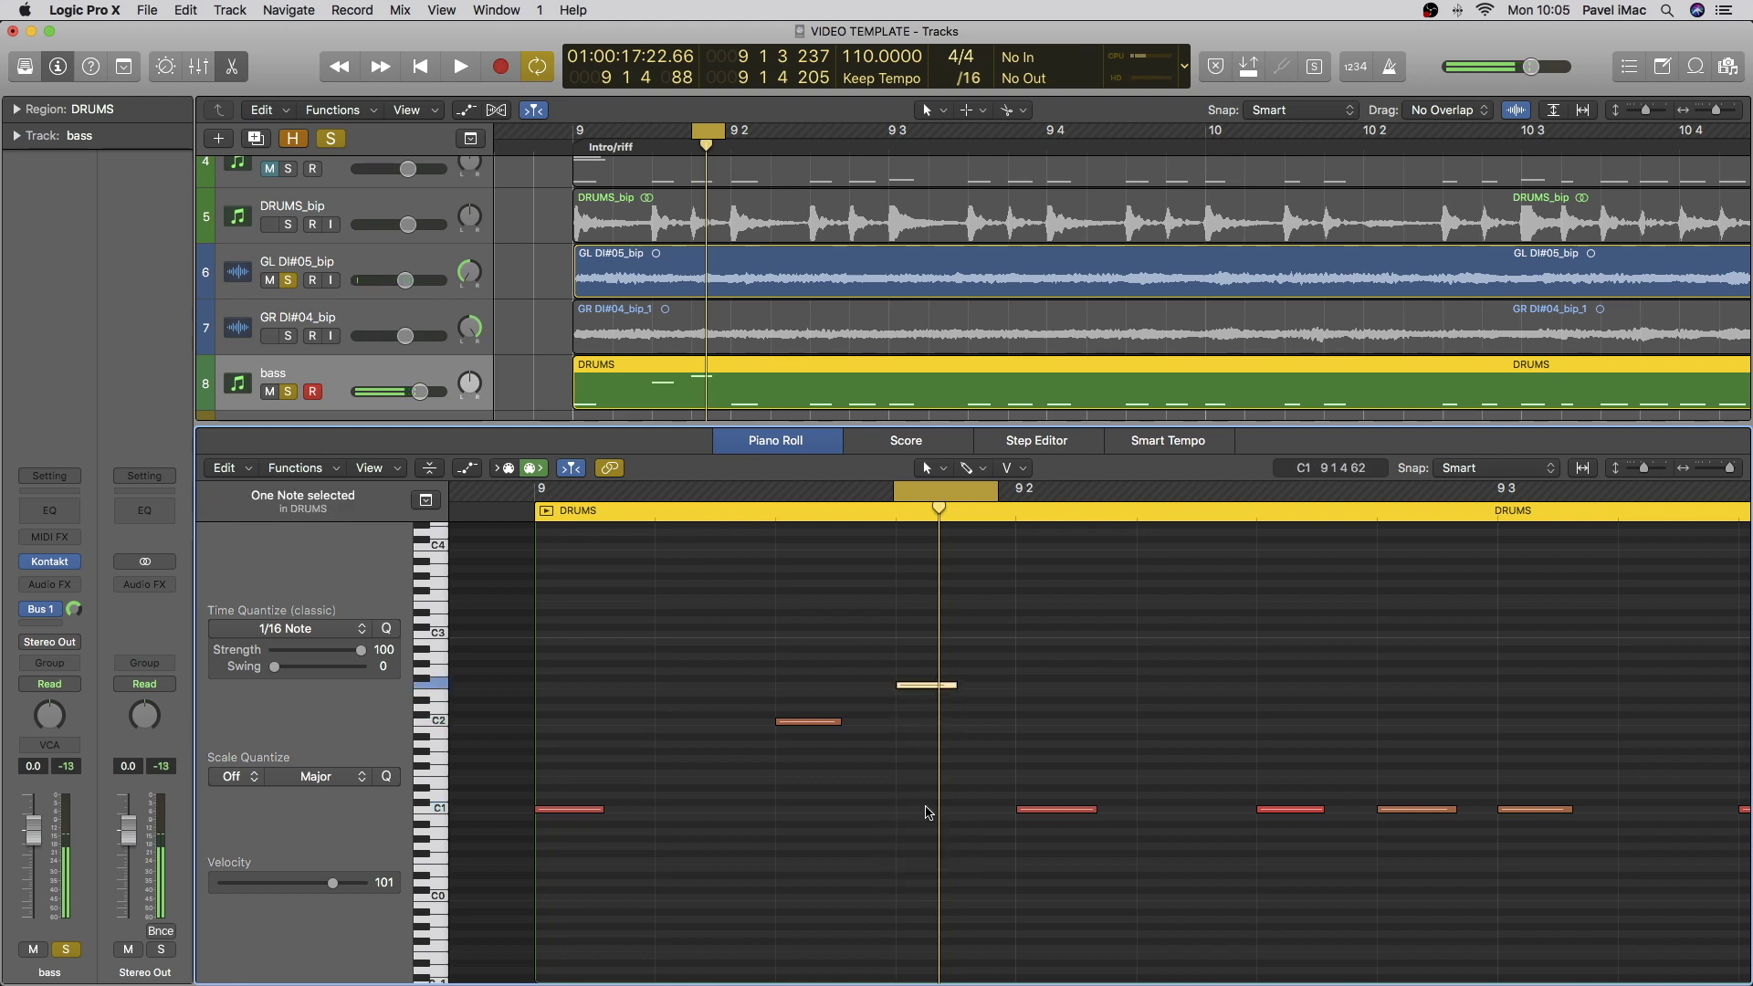
{"action": "key", "text": "shift+alt+Down"}
{"action": "key", "text": "space"}
{"action": "key", "text": "space"}
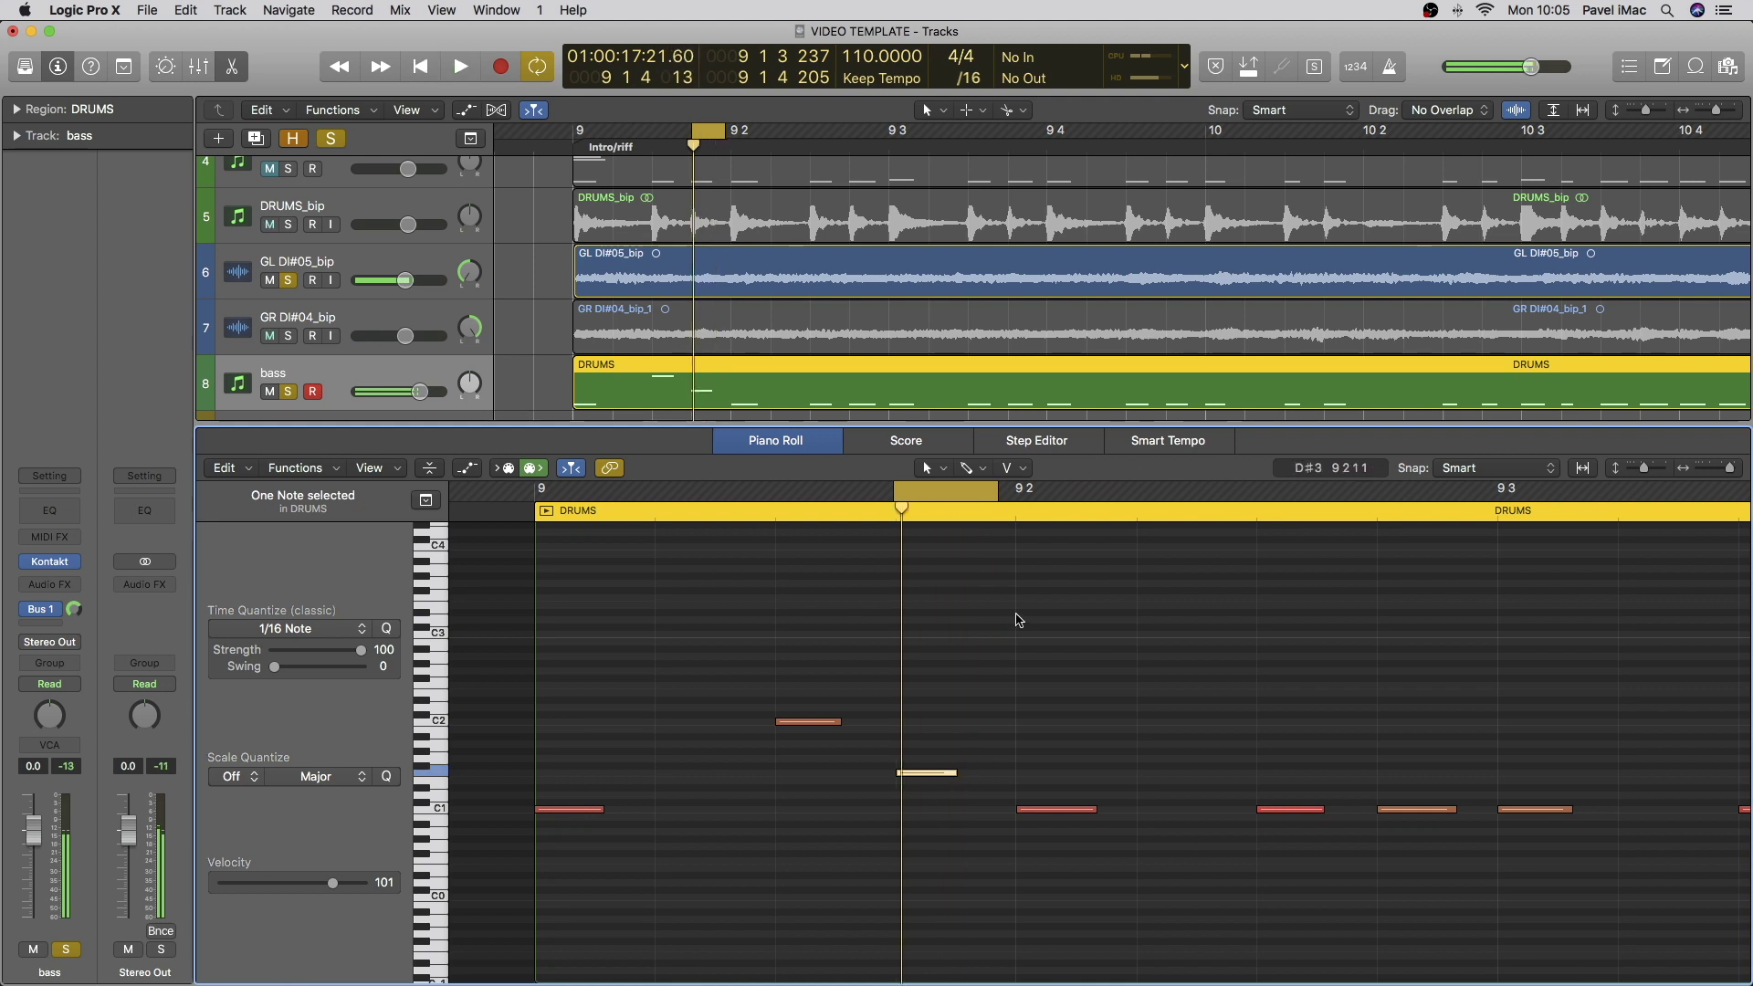
{"action": "key", "text": "space"}
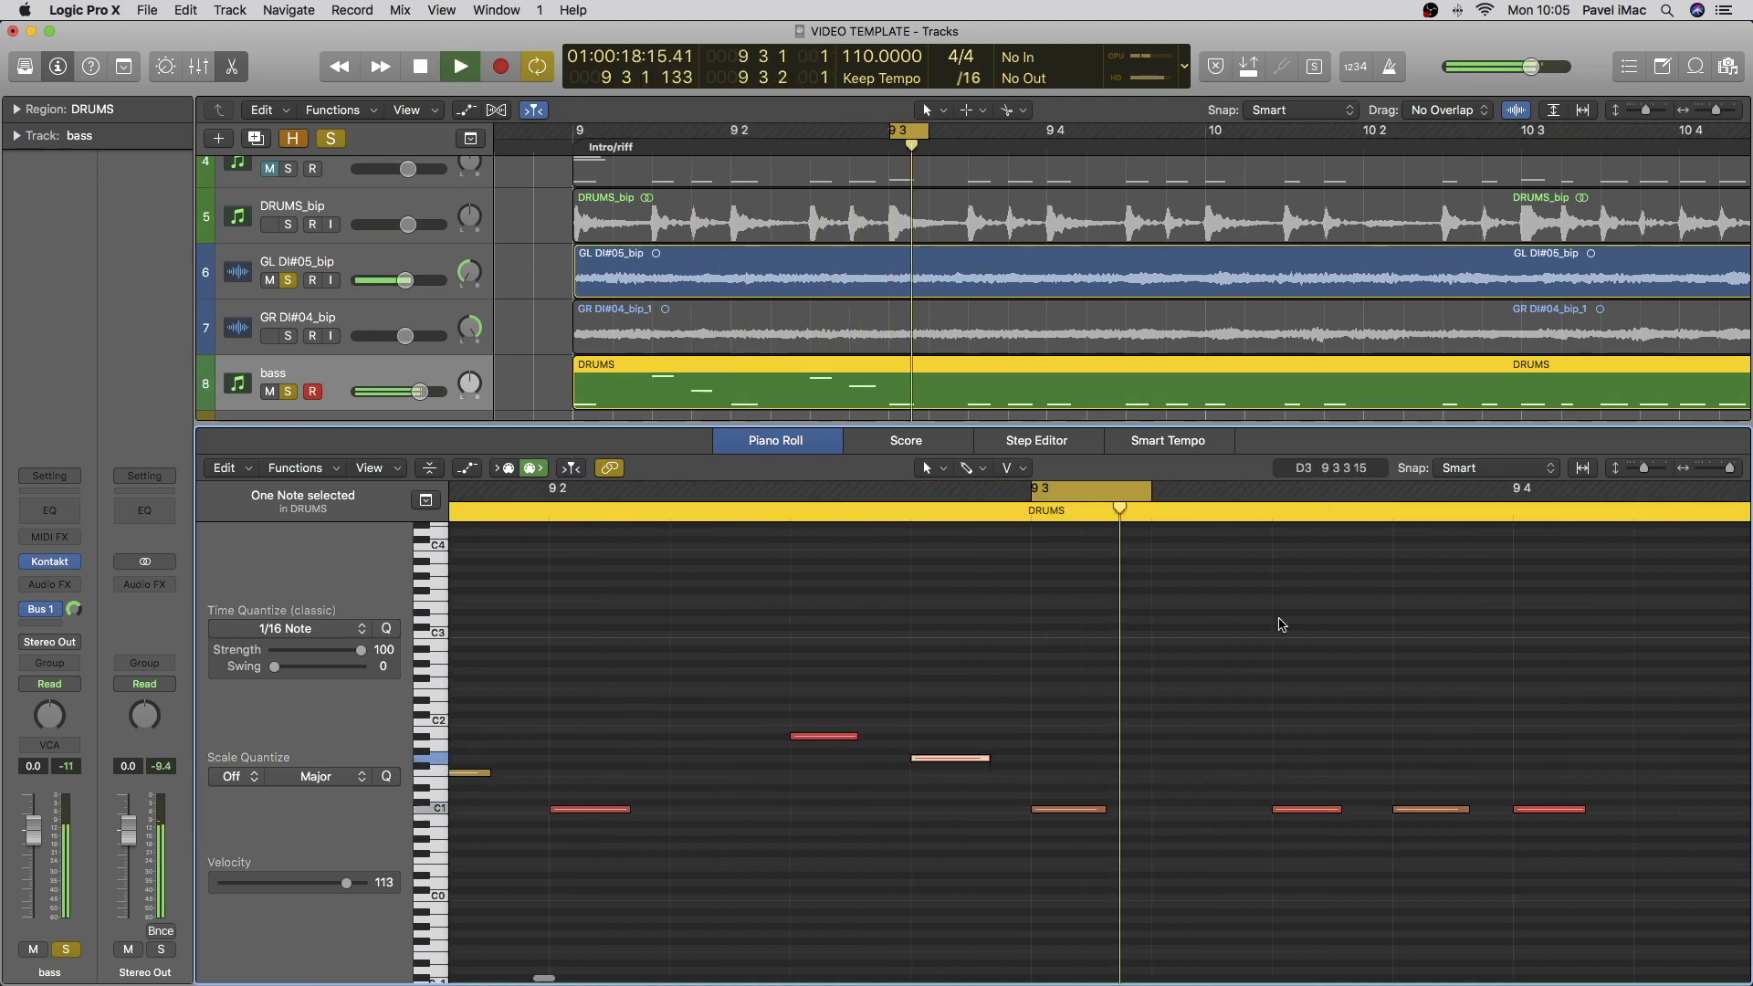
Step: Transpose the note at 9 3 3 off C1 to G#1
{"action": "key", "text": "shift+alt+Up"}
{"action": "key", "text": "shift+alt+Down"}
{"action": "key", "text": "space"}
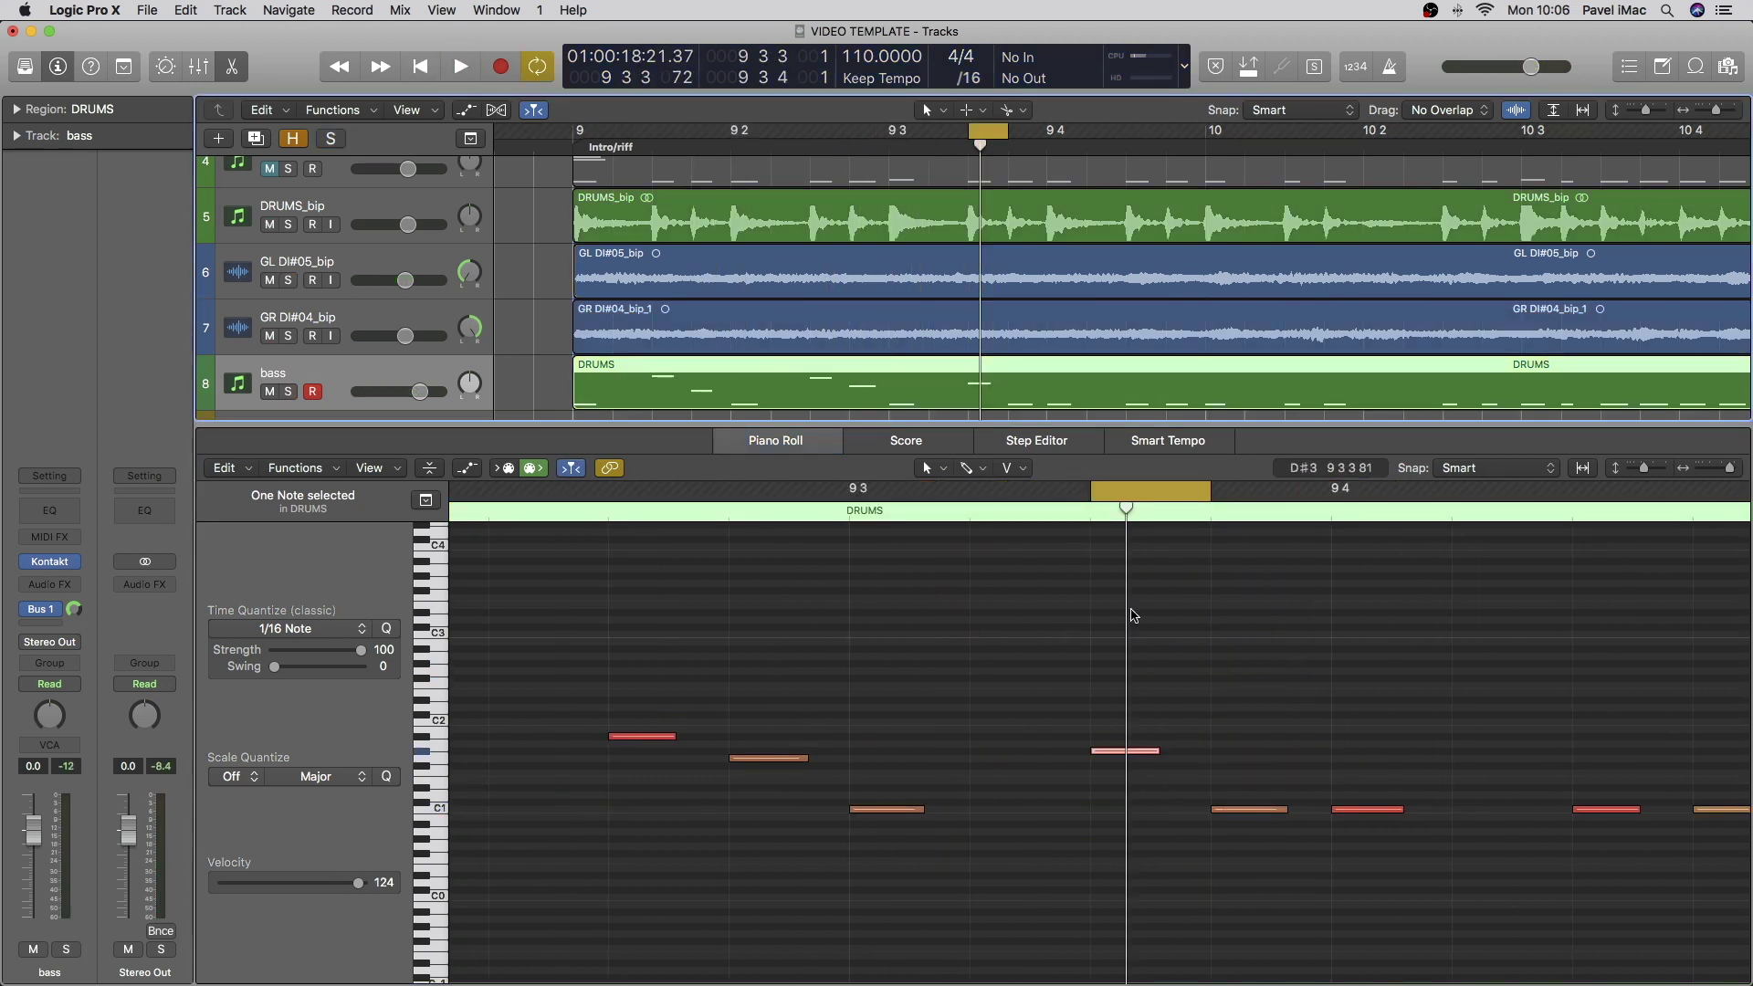
{"action": "left_click", "coordinate": [1119, 751]}
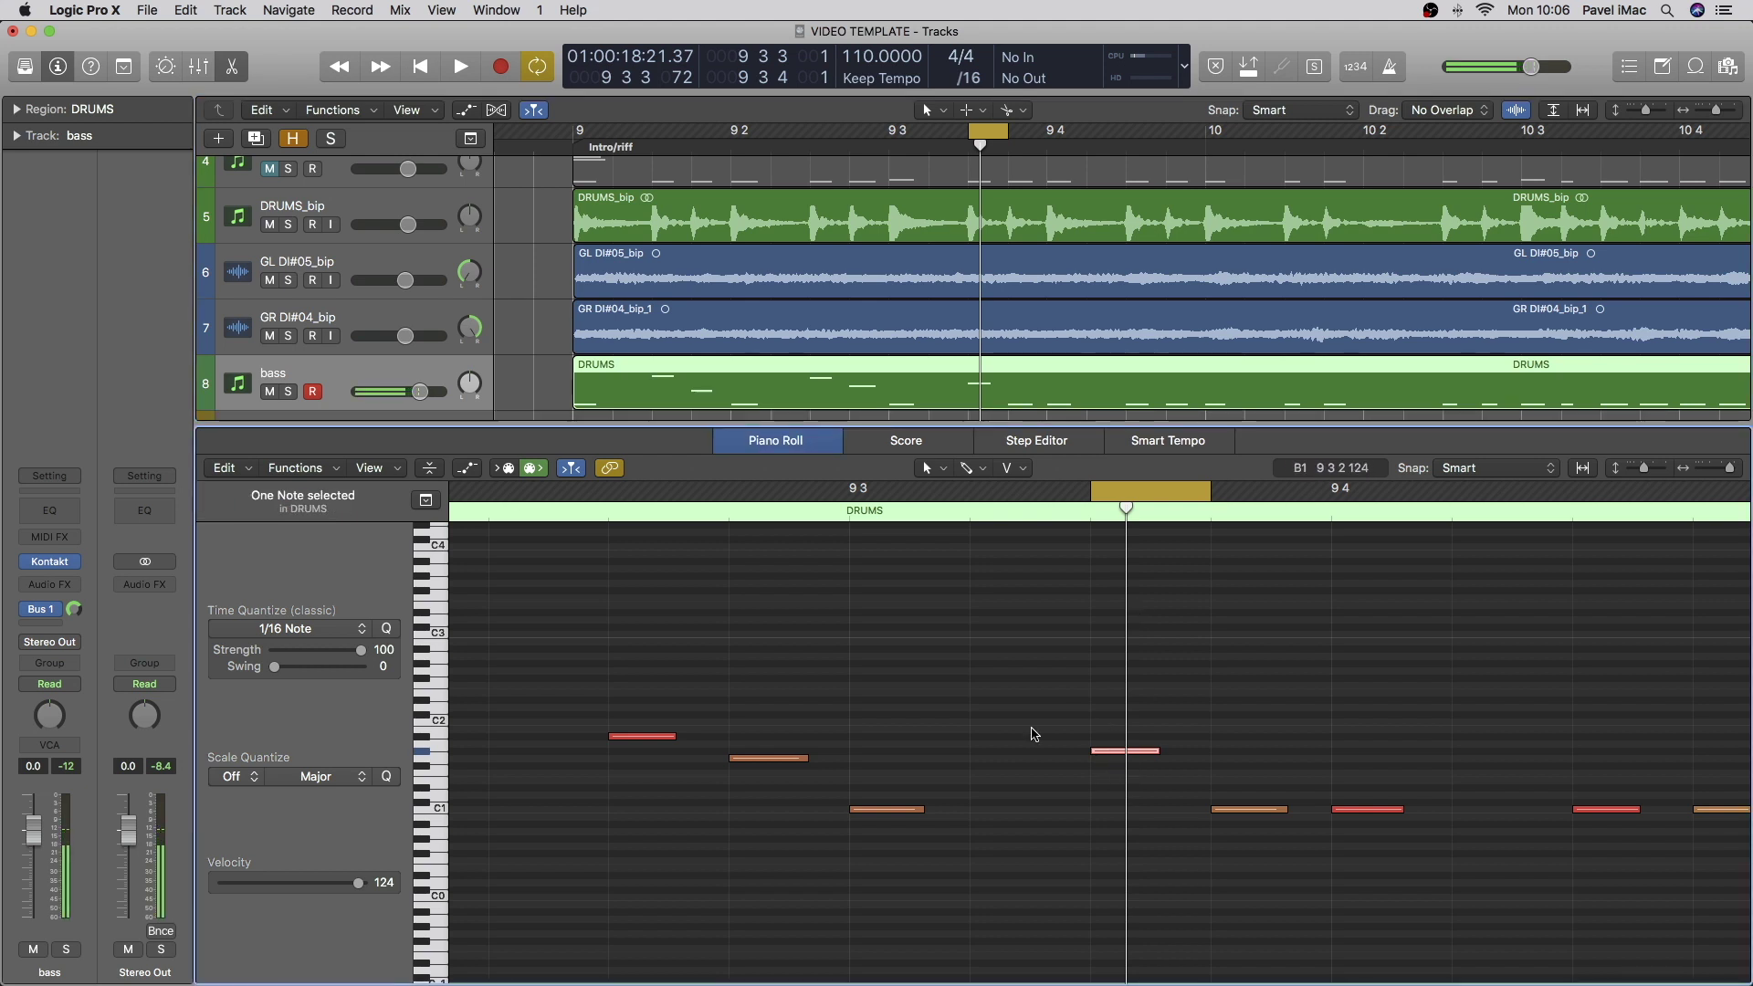
{"action": "key", "text": "alt+shift+Up"}
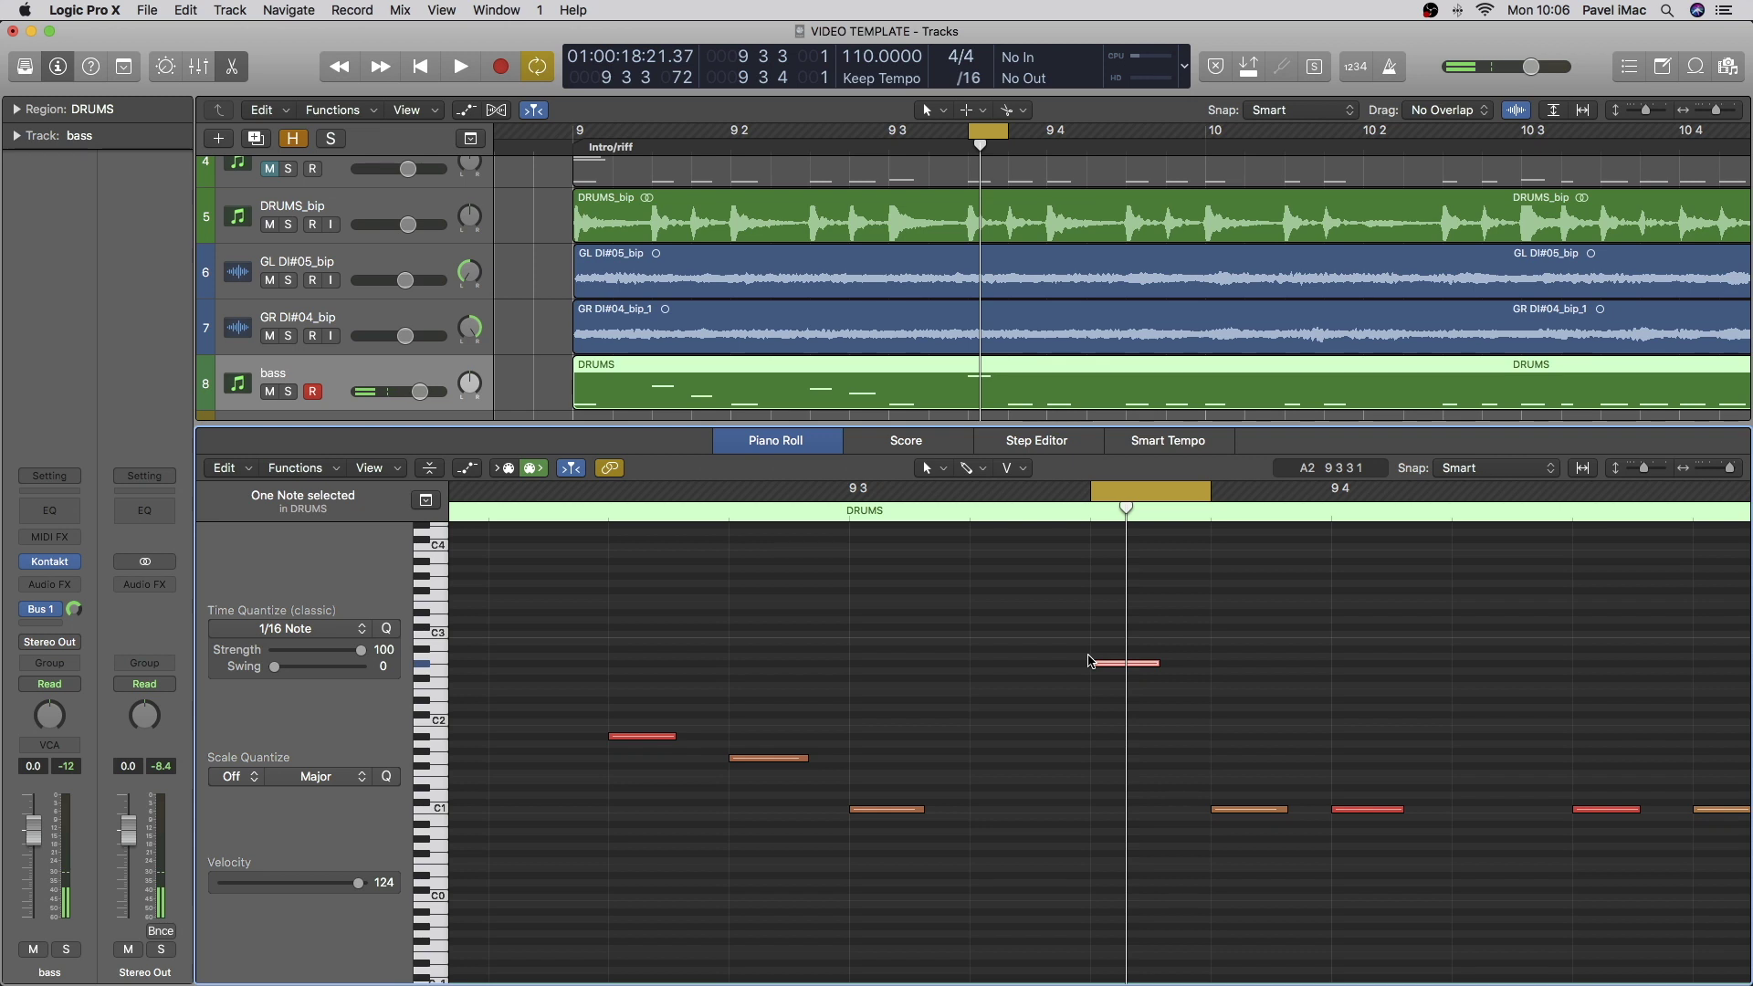
{"action": "key", "text": "alt+shift+Down"}
{"action": "scroll", "coordinate": [1096, 665], "scroll_direction": "left", "scroll_amount": 5}
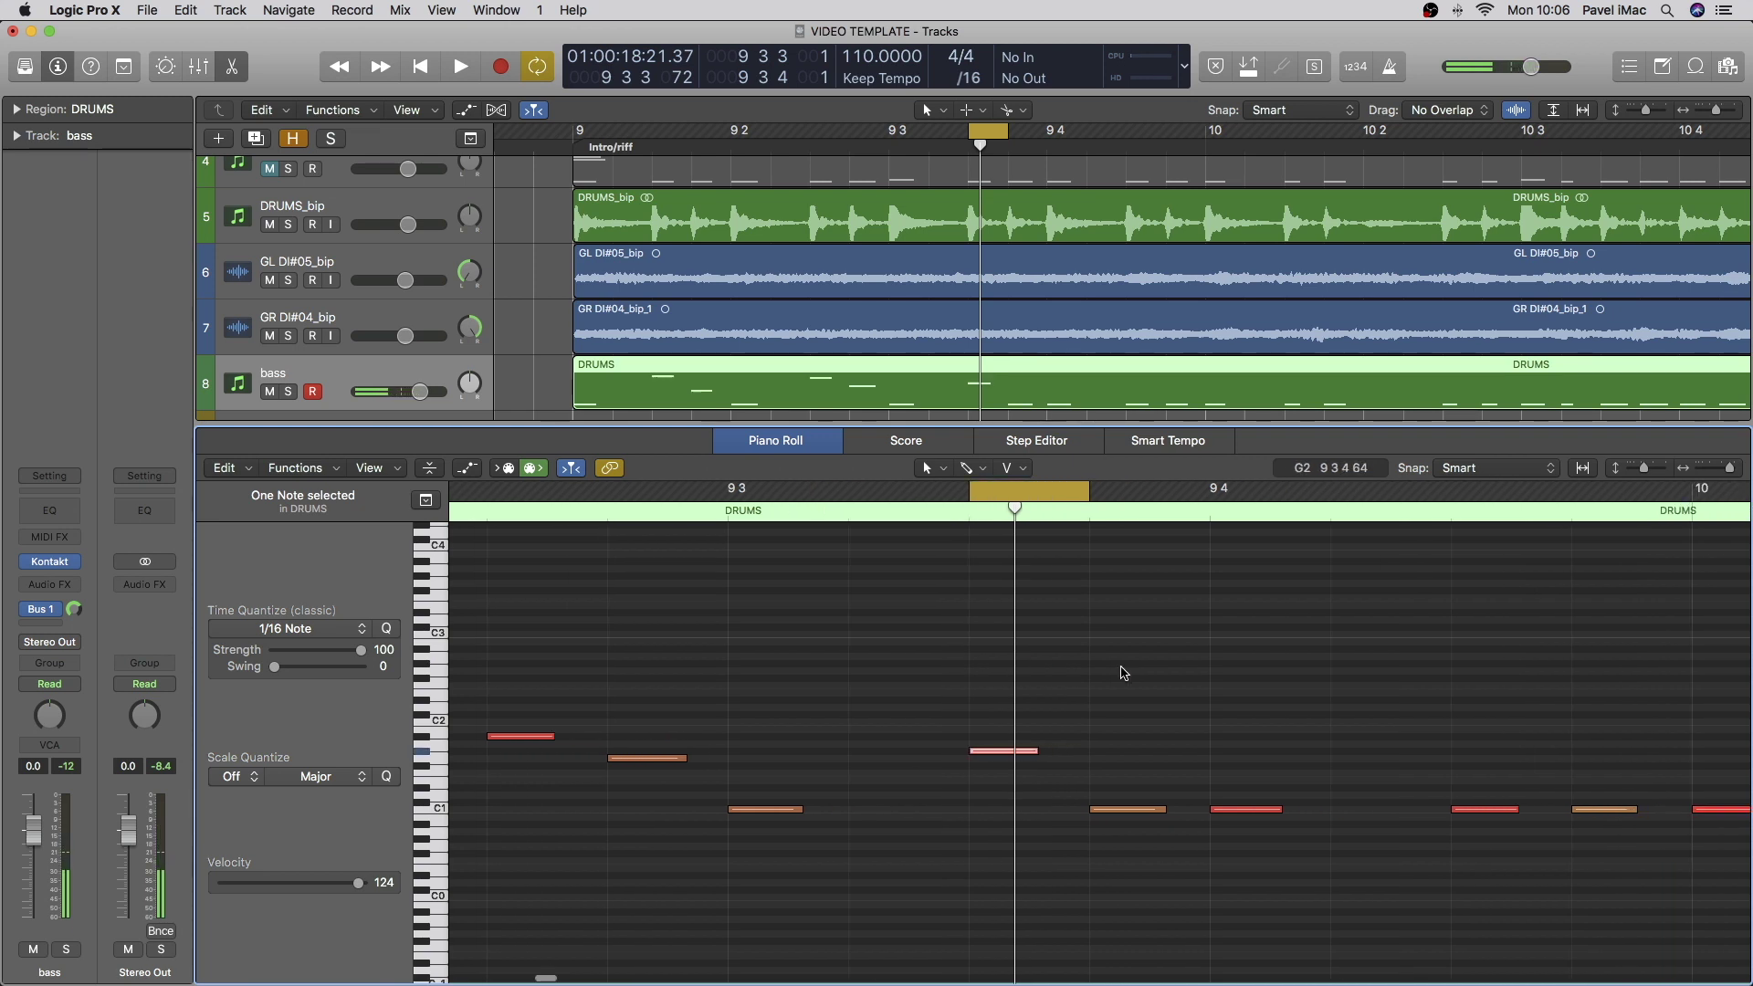
Step: Raise the first C1 notes of the bar 9–10 run to varied higher pitches
{"action": "left_click", "coordinate": [1047, 813]}
{"action": "key", "text": "alt+Up"}
{"action": "key", "text": "alt+Up"}
{"action": "key", "text": "alt+Up"}
{"action": "key", "text": "alt+Up"}
{"action": "key", "text": "alt+Up"}
{"action": "key", "text": "c"}
{"action": "scroll", "coordinate": [1048, 812], "scroll_direction": "right", "scroll_amount": 5}
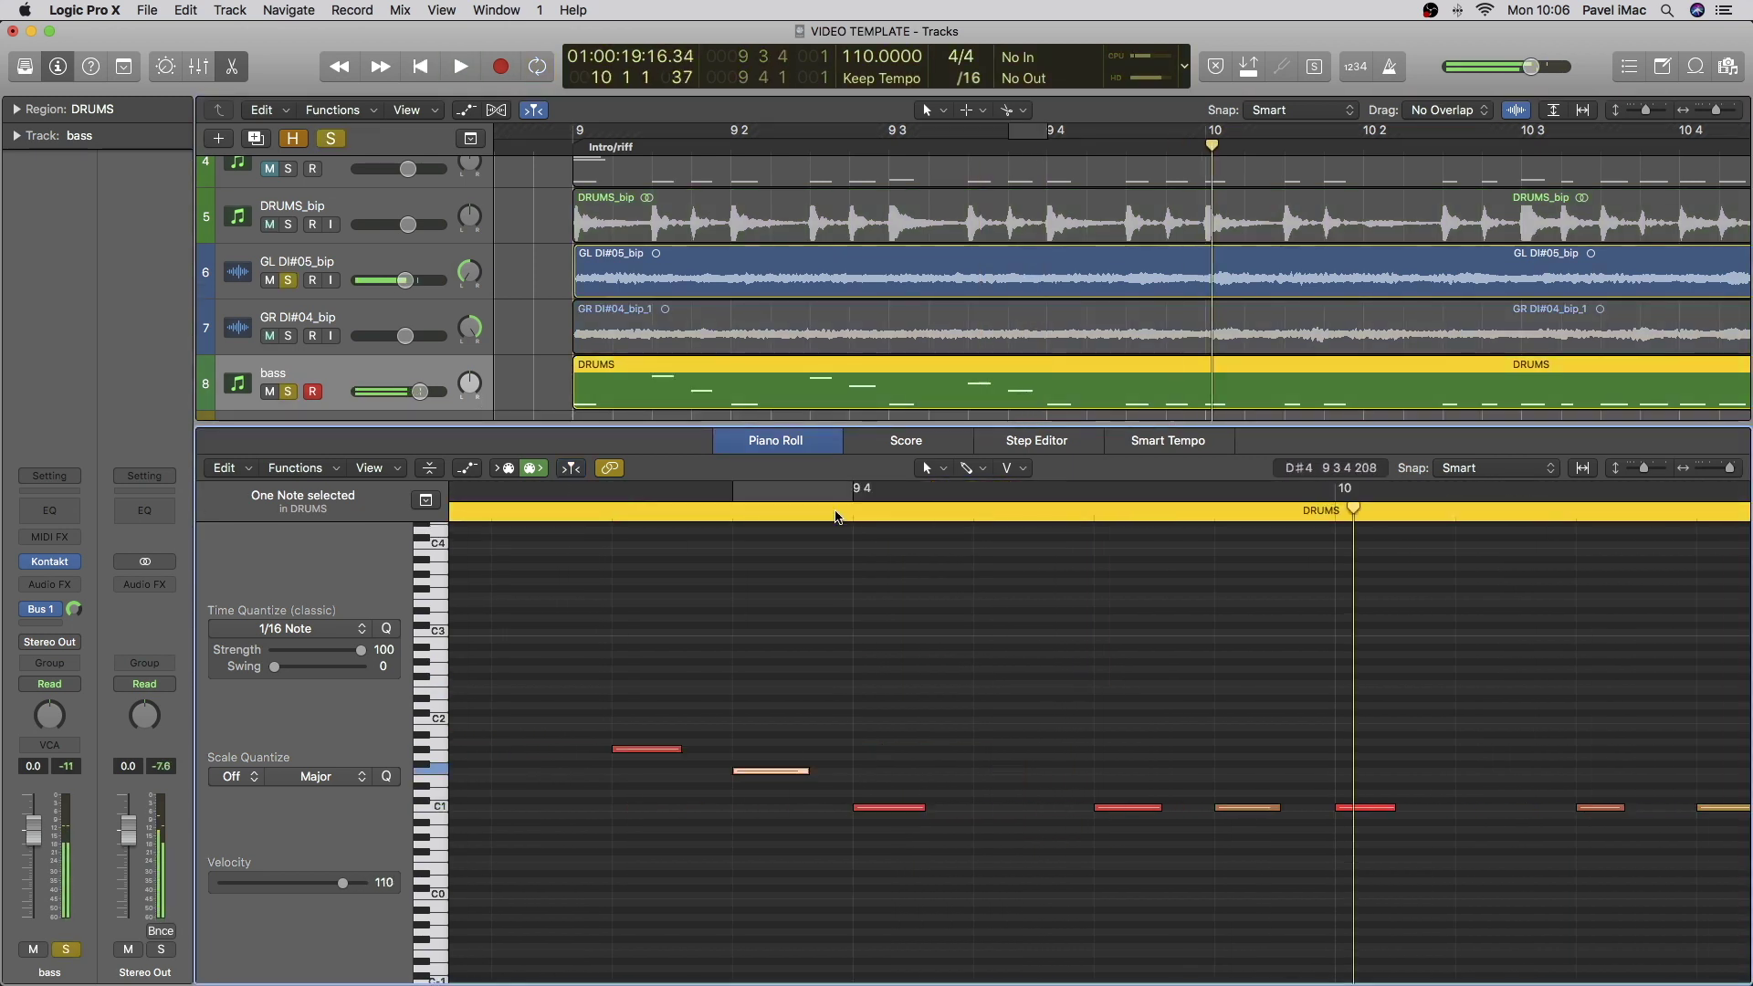
{"action": "left_click", "coordinate": [997, 808]}
{"action": "key", "text": "alt+shift+Up"}
{"action": "left_click", "coordinate": [950, 809]}
{"action": "key", "text": "alt+shift+Up"}
{"action": "key", "text": "alt+shift+Up"}
{"action": "key", "text": "alt+shift+Down"}
{"action": "key", "text": "alt+Down"}
{"action": "key", "text": "alt+Down"}
{"action": "key", "text": "alt+Down"}
{"action": "key", "text": "alt+Down"}
{"action": "left_click", "coordinate": [700, 807]}
{"action": "key", "text": "alt+shift+Up"}
{"action": "scroll", "coordinate": [810, 583], "scroll_direction": "right", "scroll_amount": 5}
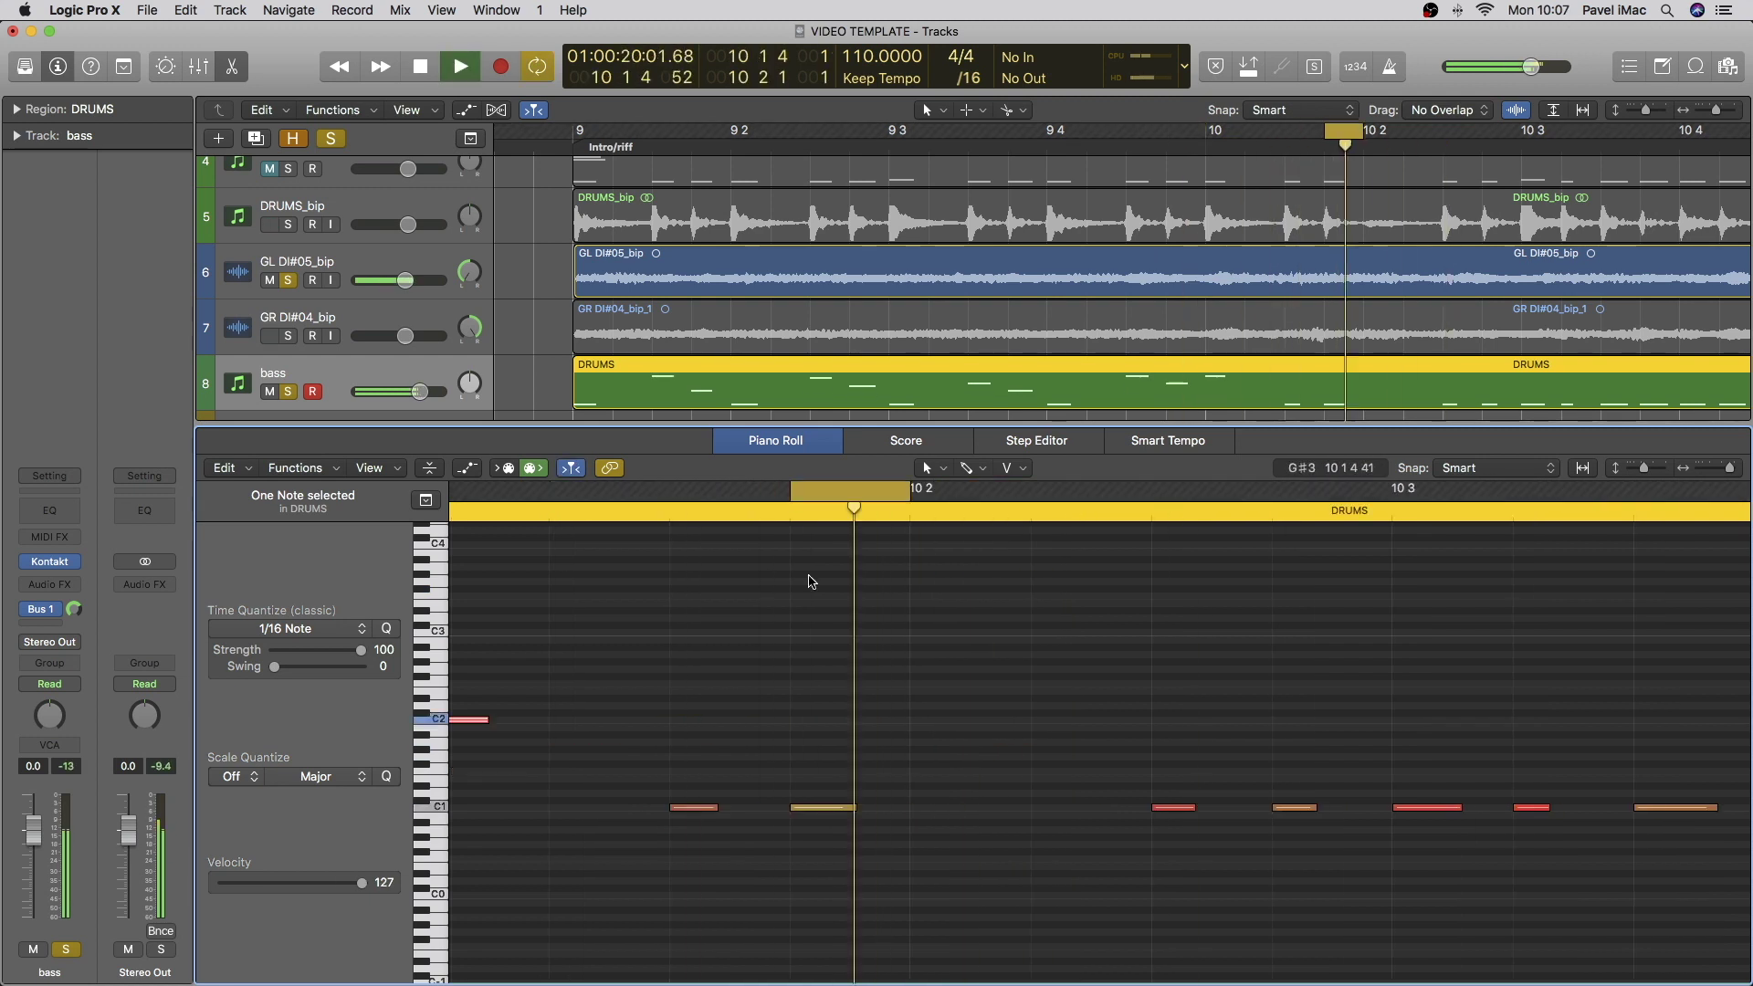
{"action": "left_click", "coordinate": [840, 807]}
{"action": "key", "text": "alt+shift+Up"}
{"action": "key", "text": "alt+Up"}
{"action": "left_click", "coordinate": [959, 807]}
{"action": "key", "text": "alt+shift+Up"}
{"action": "key", "text": "alt+shift+Up"}
{"action": "key", "text": "alt+Up"}
{"action": "scroll", "coordinate": [1022, 624], "scroll_direction": "up", "scroll_amount": 2}
Step: Raise the remaining C1 notes in the run up toward D2, then turn soloing off
{"action": "left_click", "coordinate": [959, 647]}
{"action": "key", "text": "alt+shift+Down"}
{"action": "key", "text": "alt+shift+Down"}
{"action": "key", "text": "alt+Up"}
{"action": "key", "text": "alt+Up"}
{"action": "key", "text": "alt+Up"}
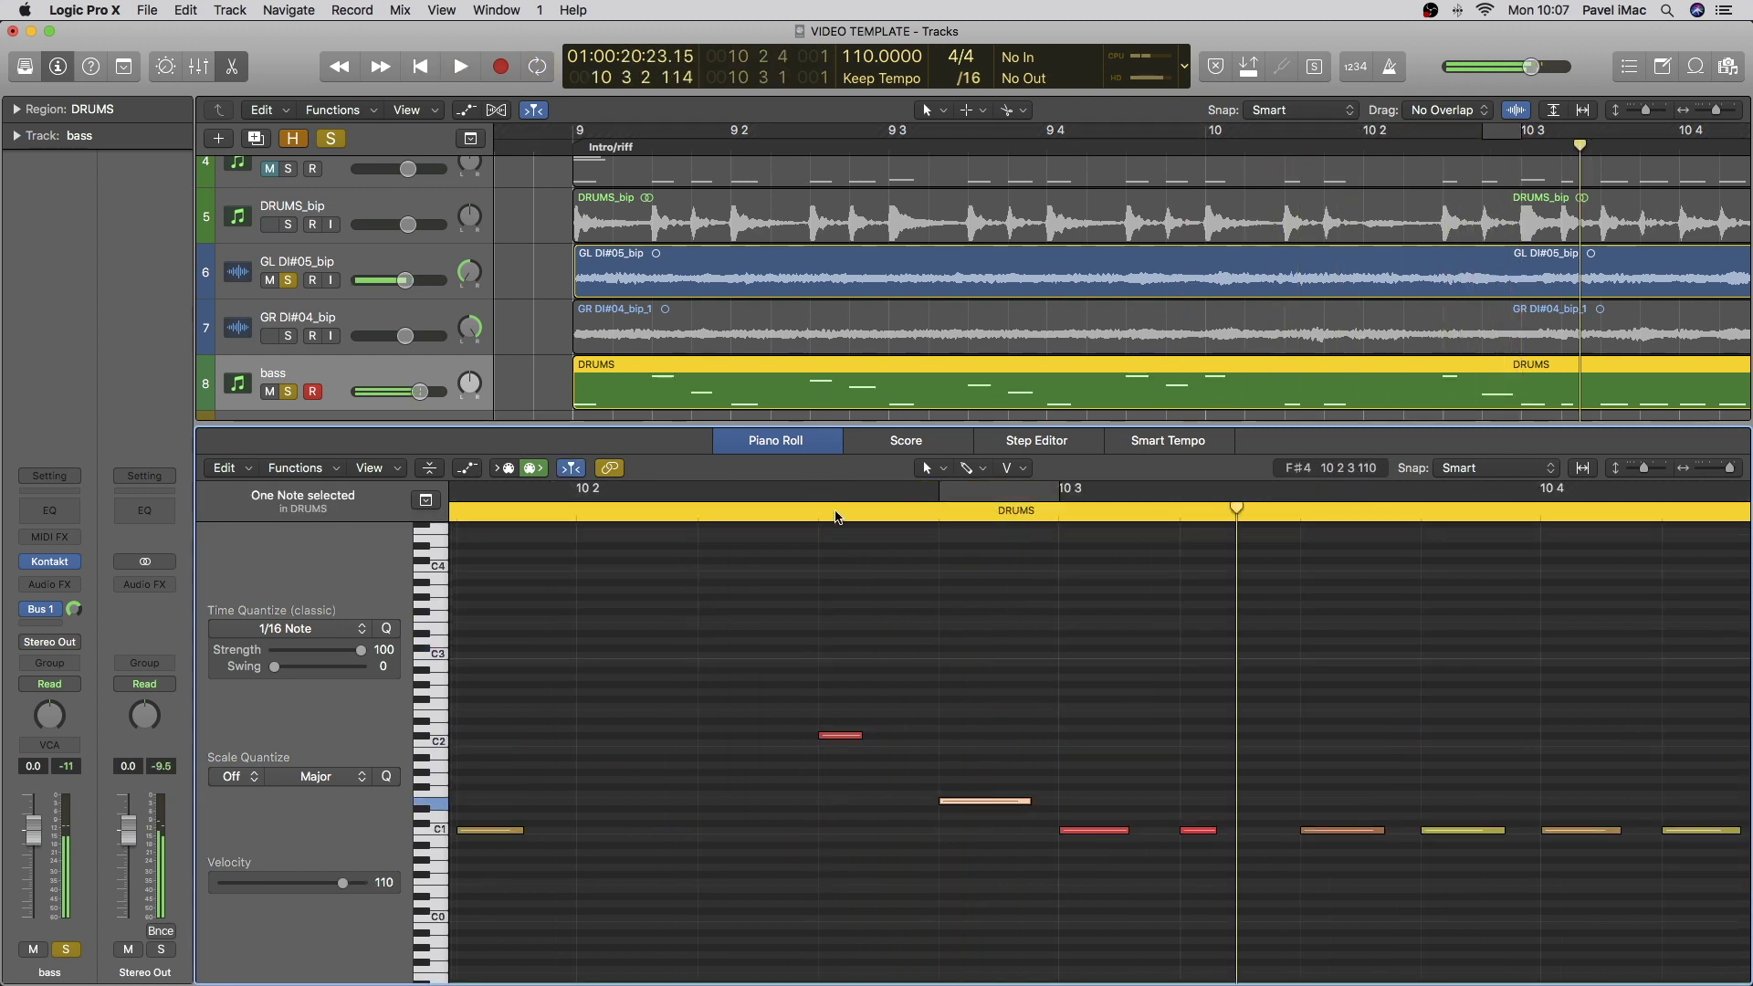
{"action": "scroll", "coordinate": [1044, 585], "scroll_direction": "right", "scroll_amount": 3}
{"action": "left_click", "coordinate": [951, 829]}
{"action": "key", "text": "alt+shift+Up"}
{"action": "key", "text": "alt+Up"}
{"action": "scroll", "coordinate": [1044, 585], "scroll_direction": "right", "scroll_amount": 4}
{"action": "left_click", "coordinate": [975, 829]}
{"action": "key", "text": "alt+shift+Up"}
{"action": "key", "text": "alt+Down"}
{"action": "key", "text": "alt+Down"}
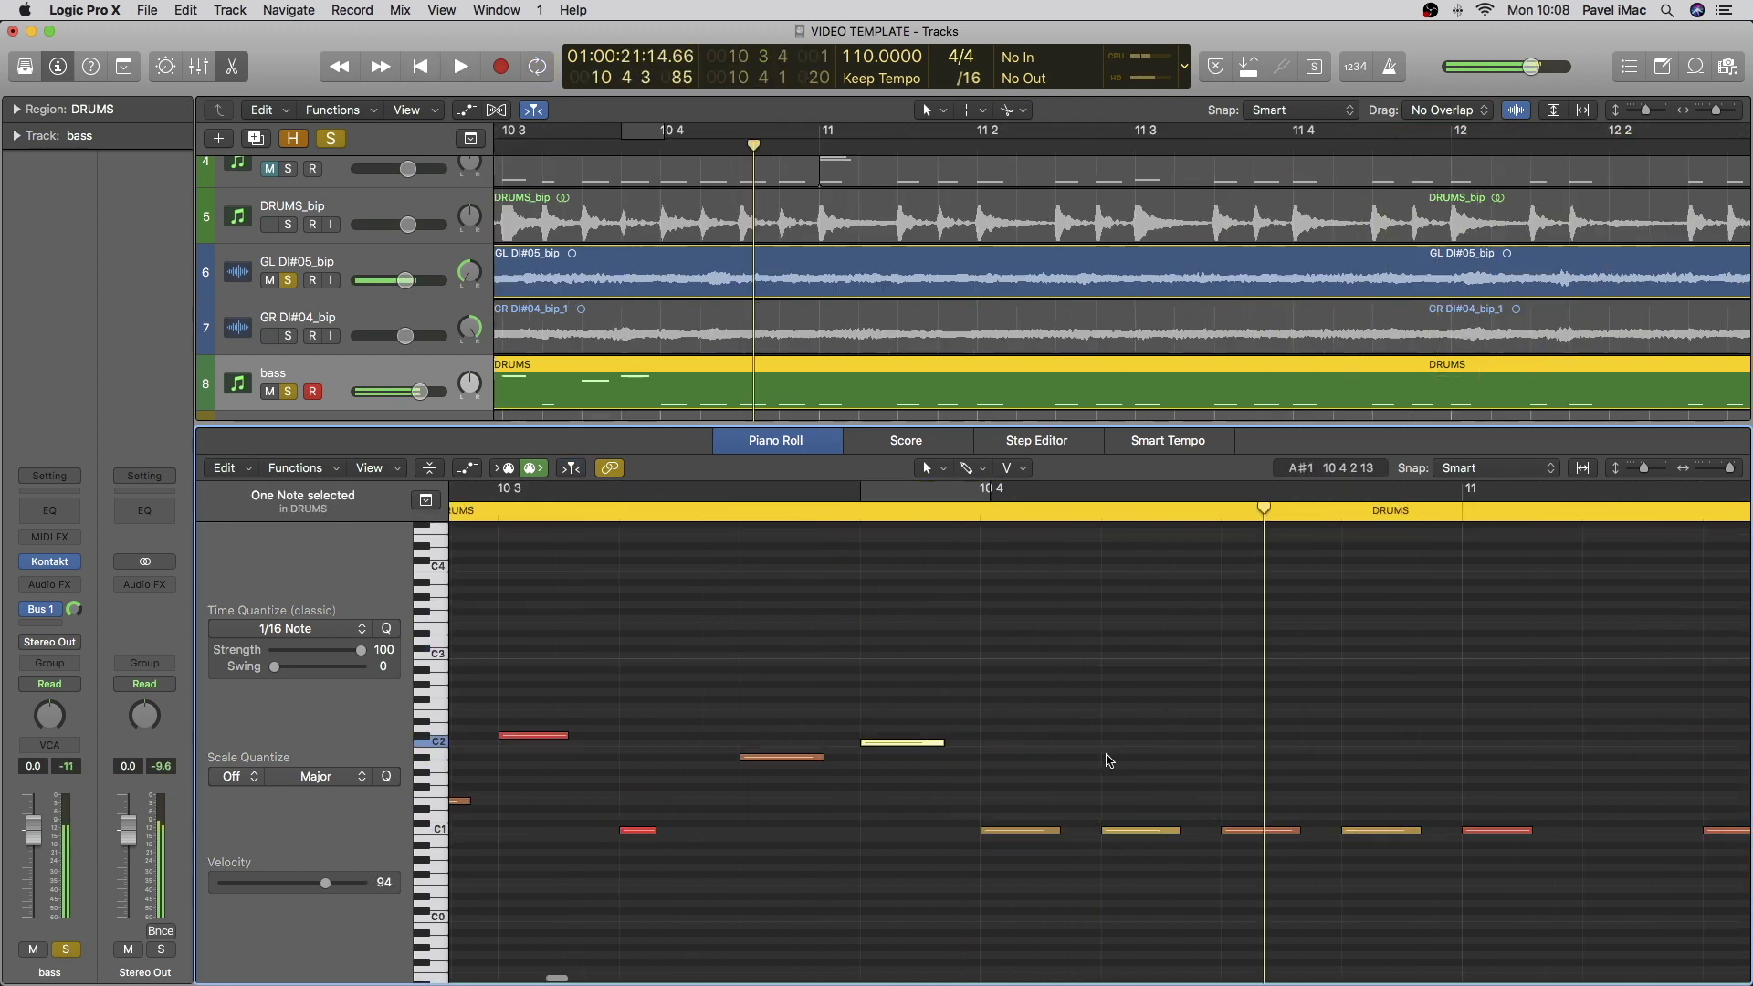
{"action": "left_click", "coordinate": [978, 830]}
{"action": "key", "text": "space"}
{"action": "key", "text": "alt+Up"}
{"action": "left_click", "coordinate": [1092, 829]}
{"action": "left_click", "coordinate": [1205, 828]}
{"action": "left_click", "coordinate": [1335, 828]}
{"action": "key", "text": "space"}
{"action": "left_click", "coordinate": [337, 143]}
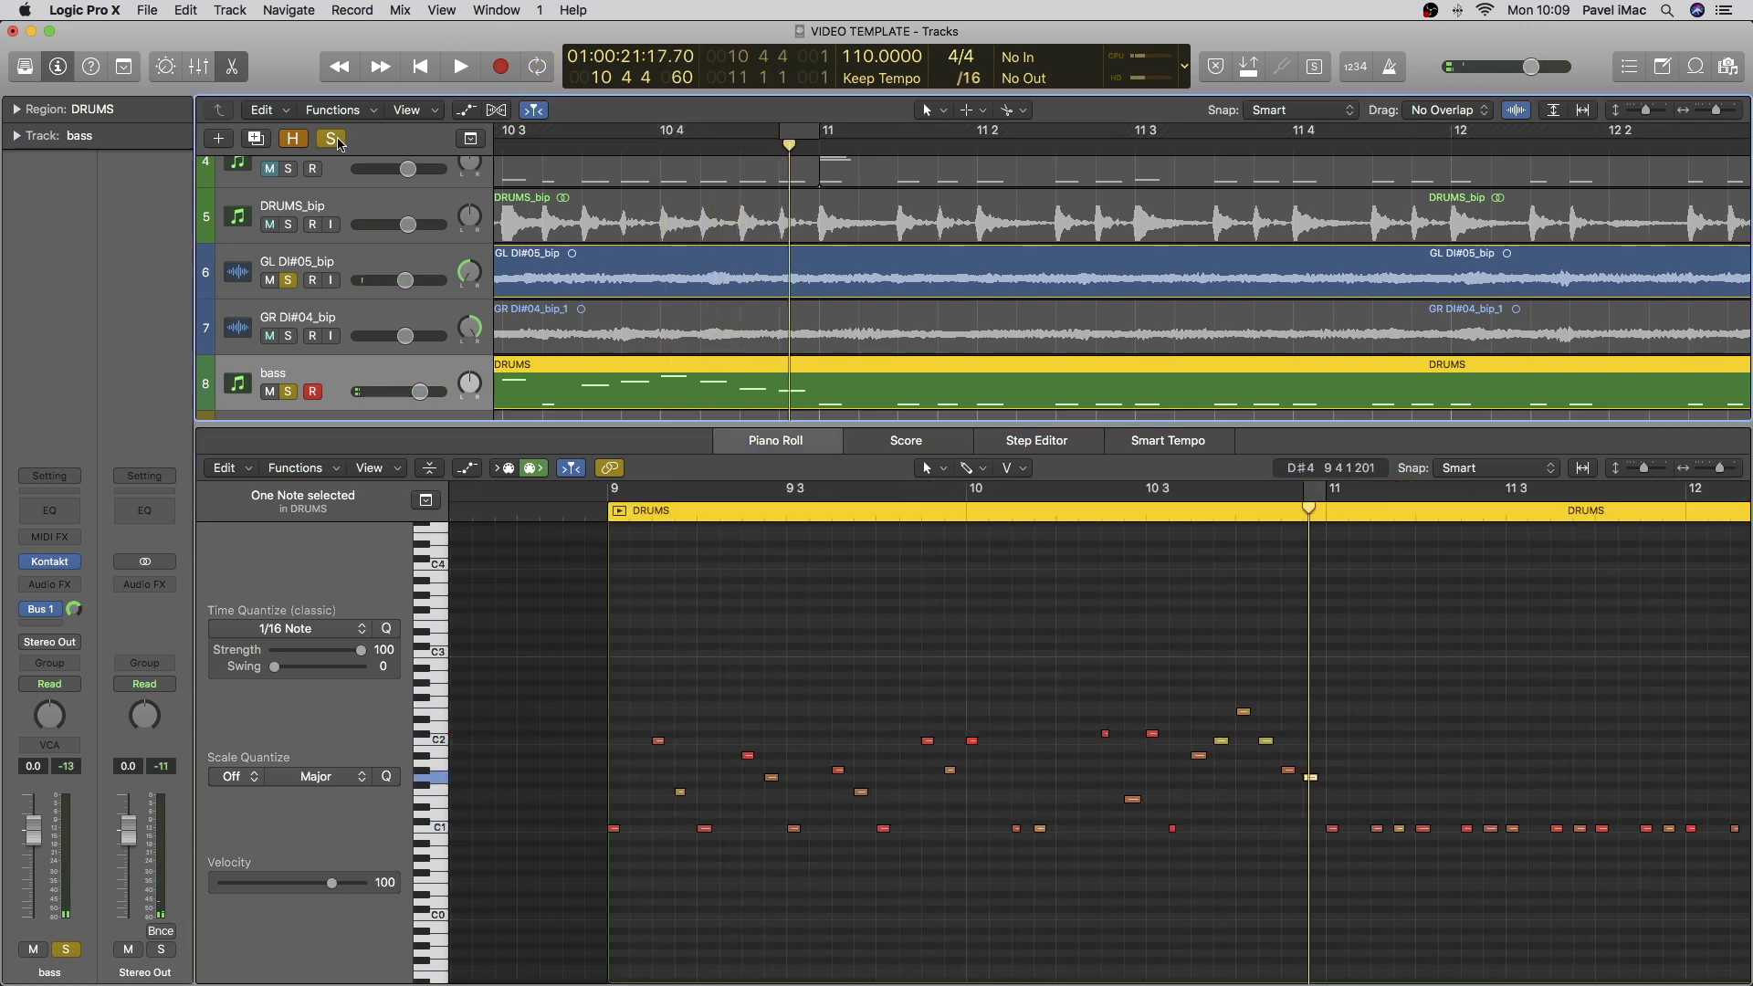
{"action": "left_click", "coordinate": [336, 141]}
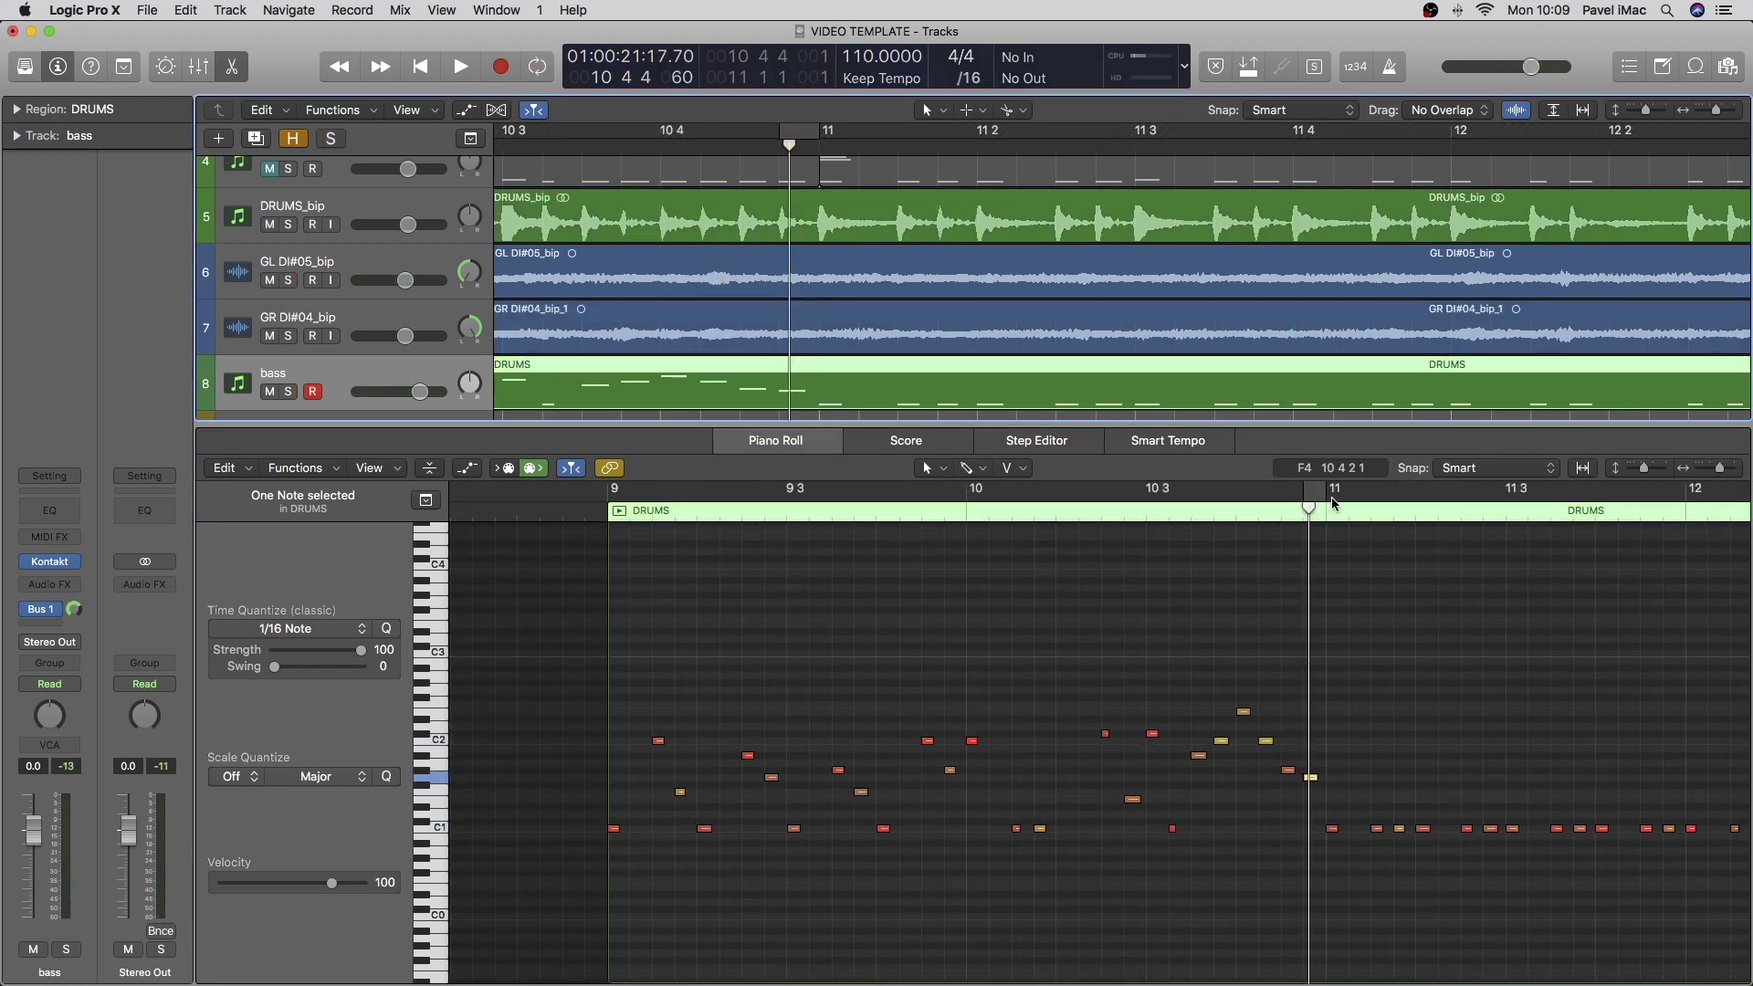
Step: Cycle bars 9–11, select the run's 25 notes, and apply Force Legato so each meets the next
{"action": "left_click_drag", "start_coordinate": [1321, 498], "coordinate": [610, 510]}
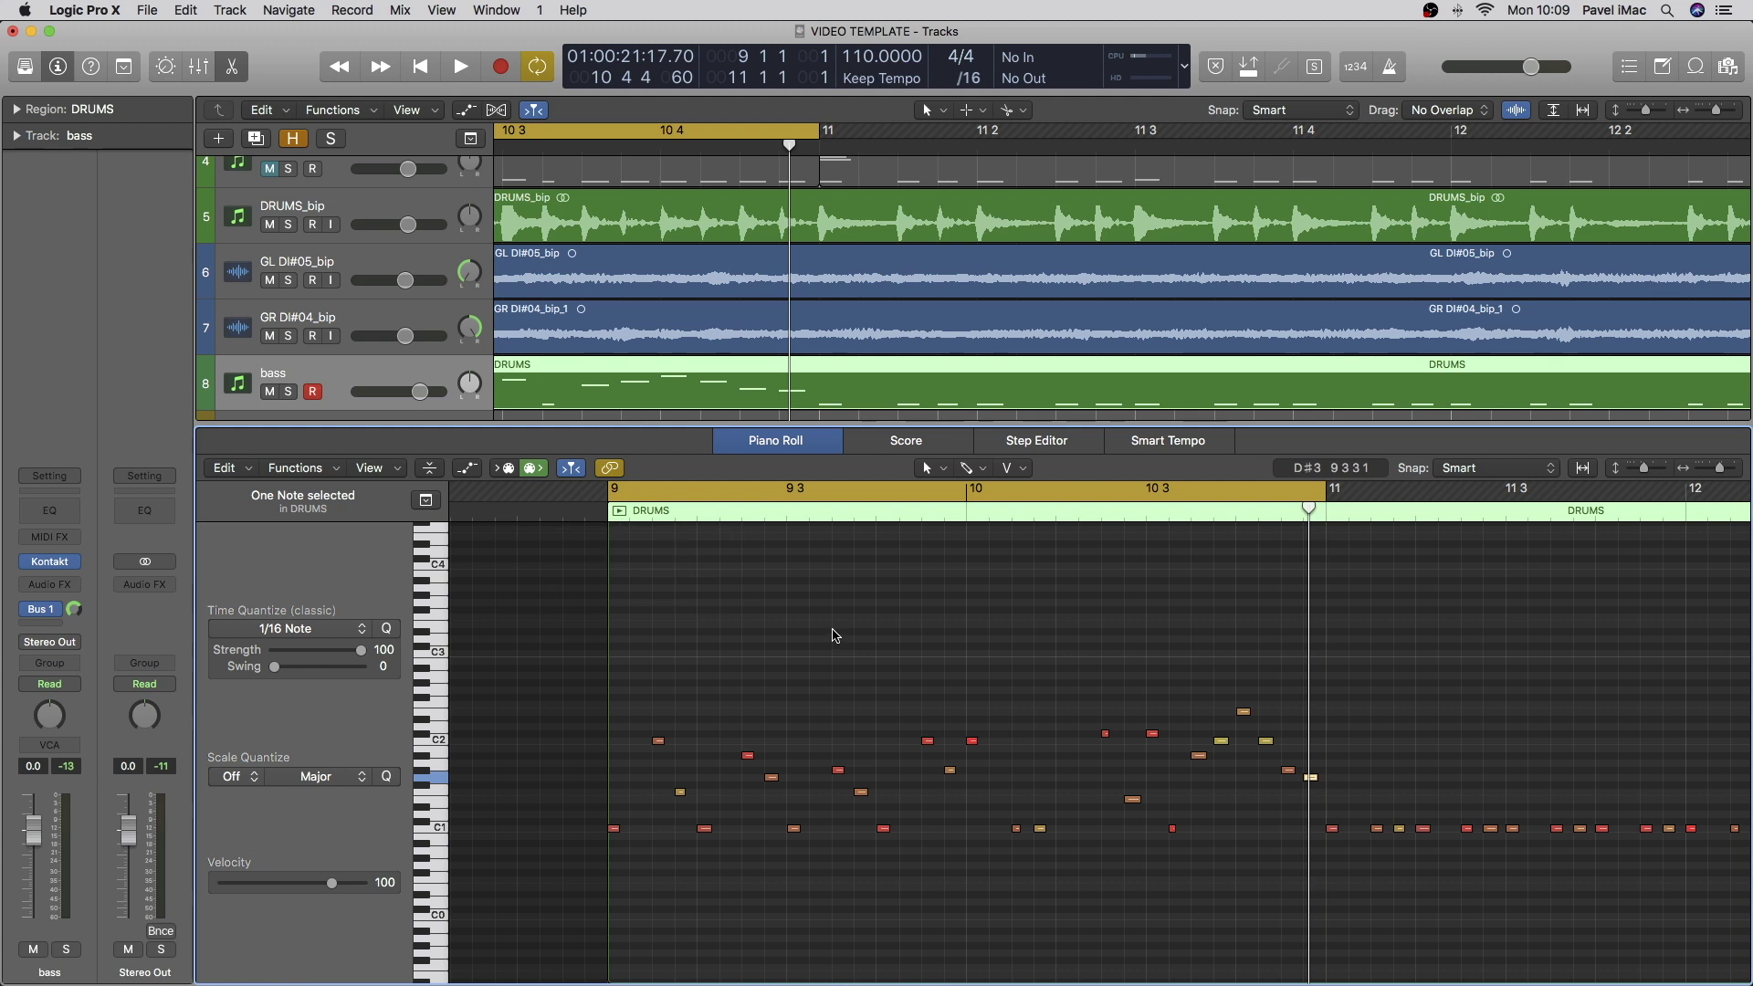
{"action": "key", "text": "space"}
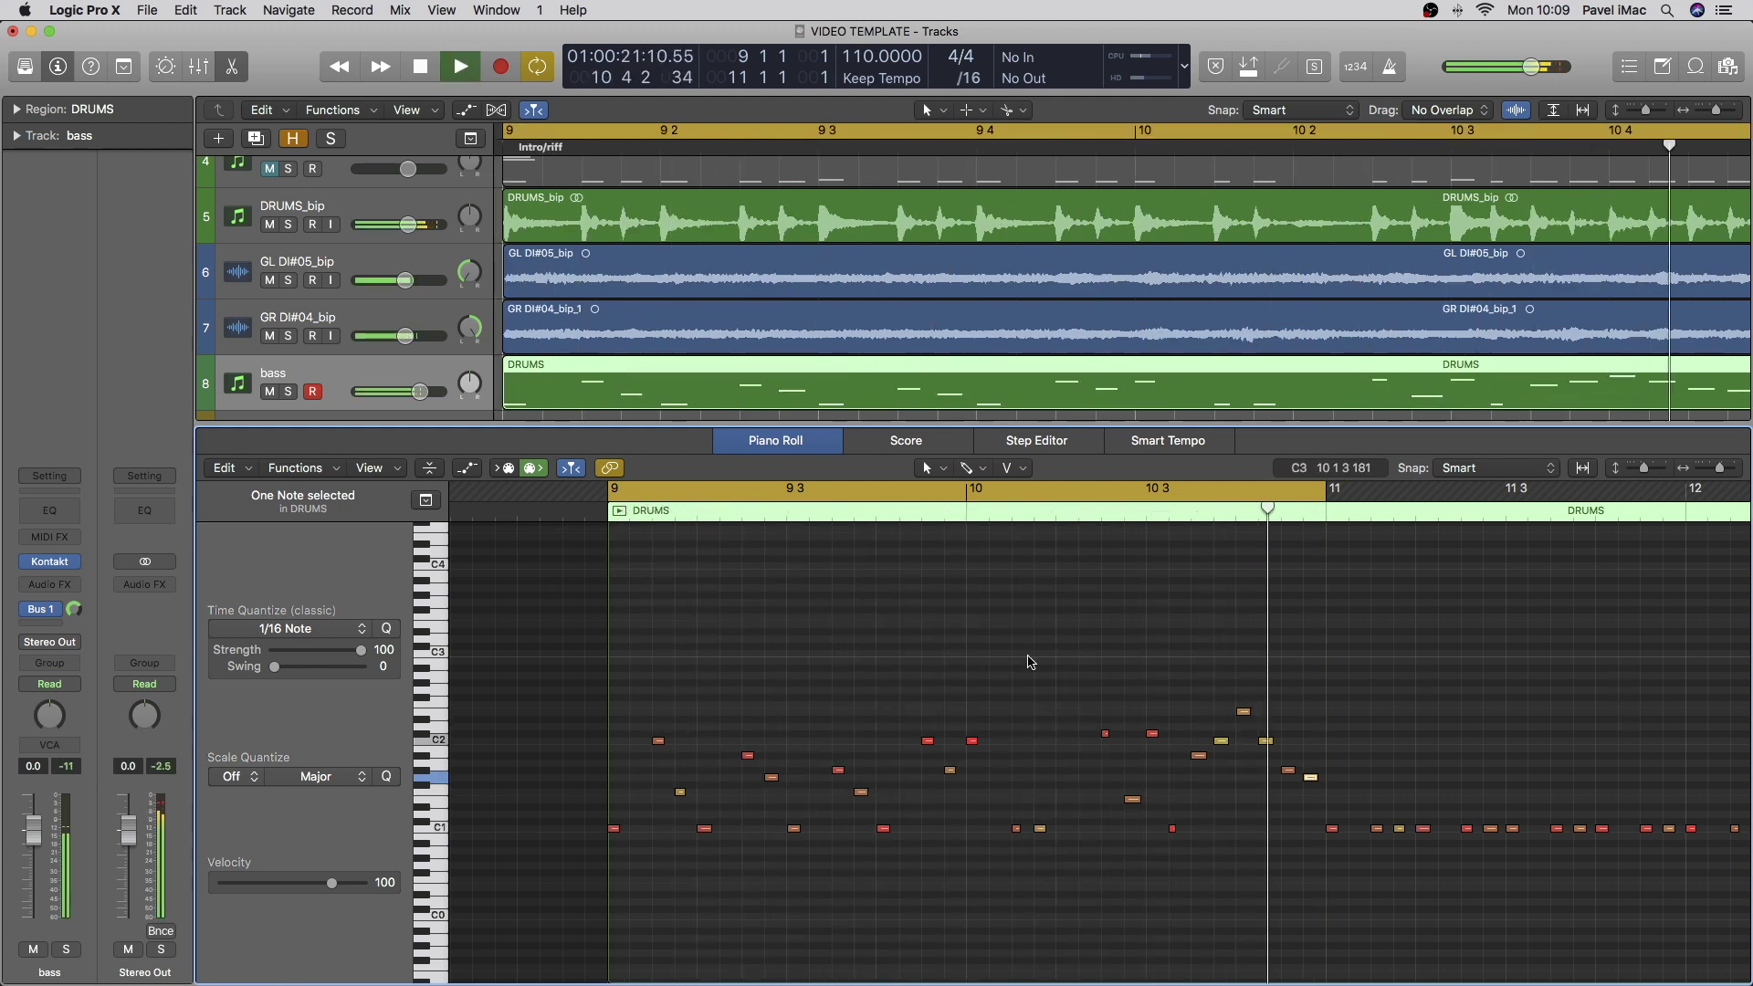
{"action": "key", "text": "space"}
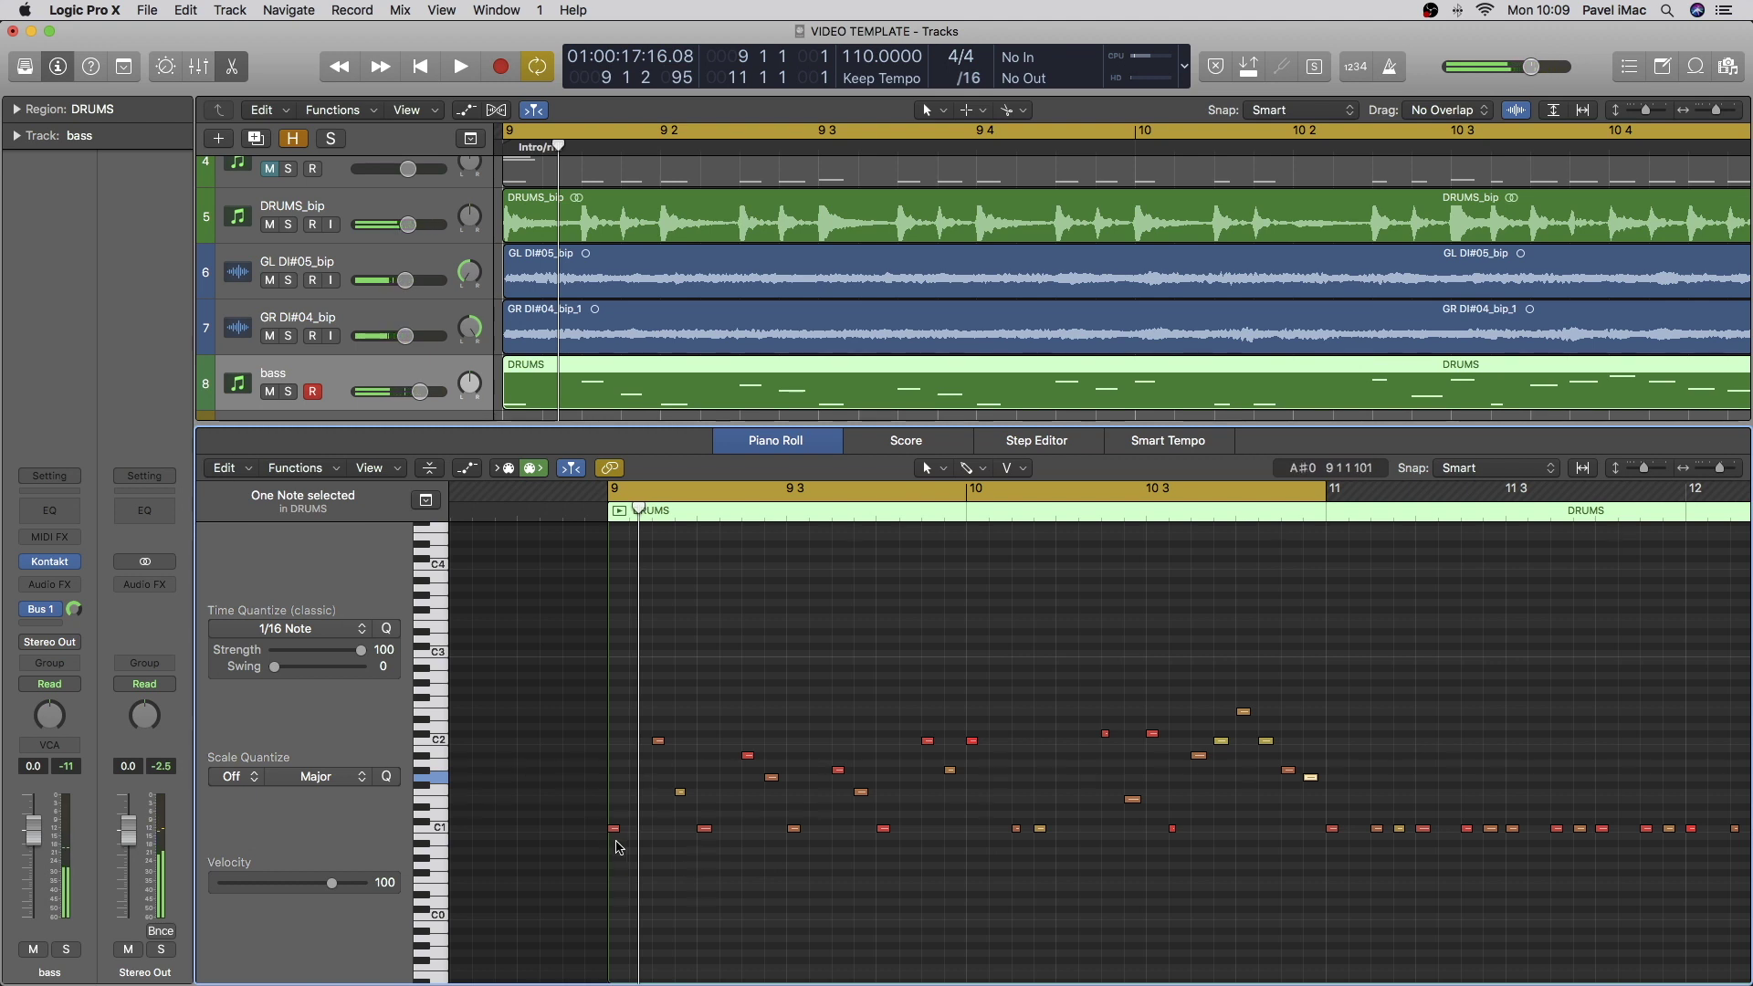
{"action": "left_click_drag", "start_coordinate": [619, 848], "coordinate": [1315, 618]}
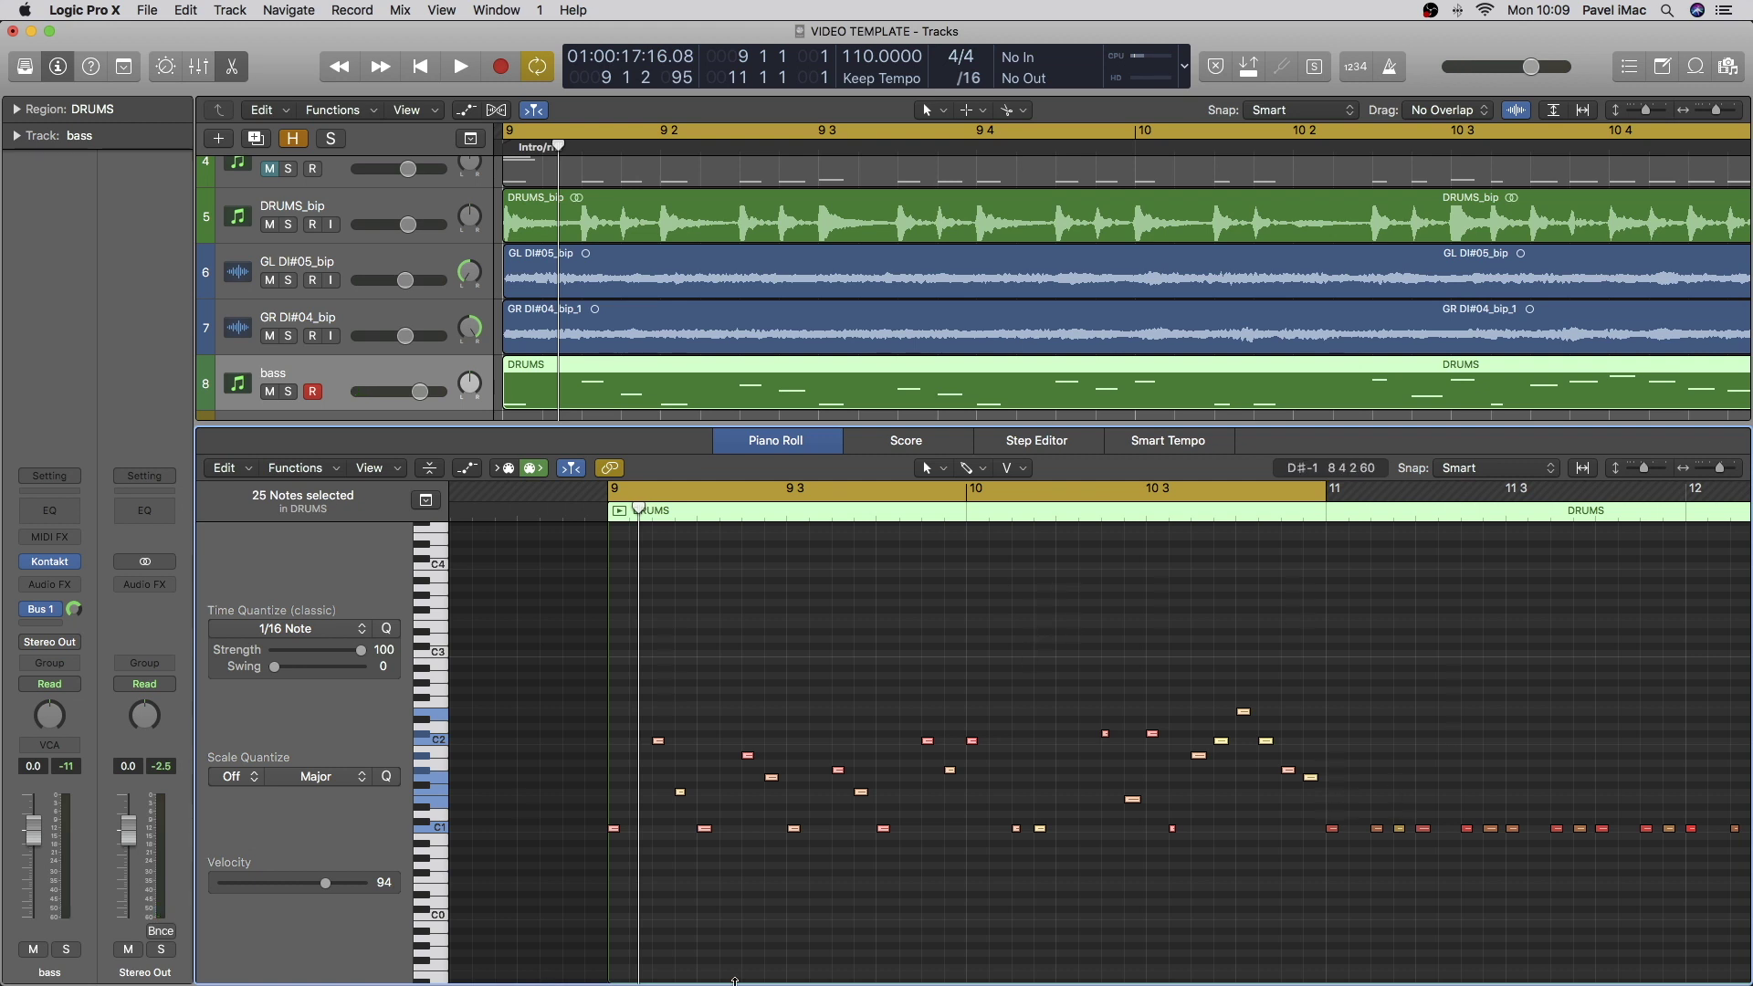
{"action": "key", "text": "super+Right"}
{"action": "key", "text": "super+Right"}
{"action": "key", "text": "super+Right"}
{"action": "key", "text": "super+Right"}
{"action": "key", "text": "super+Right"}
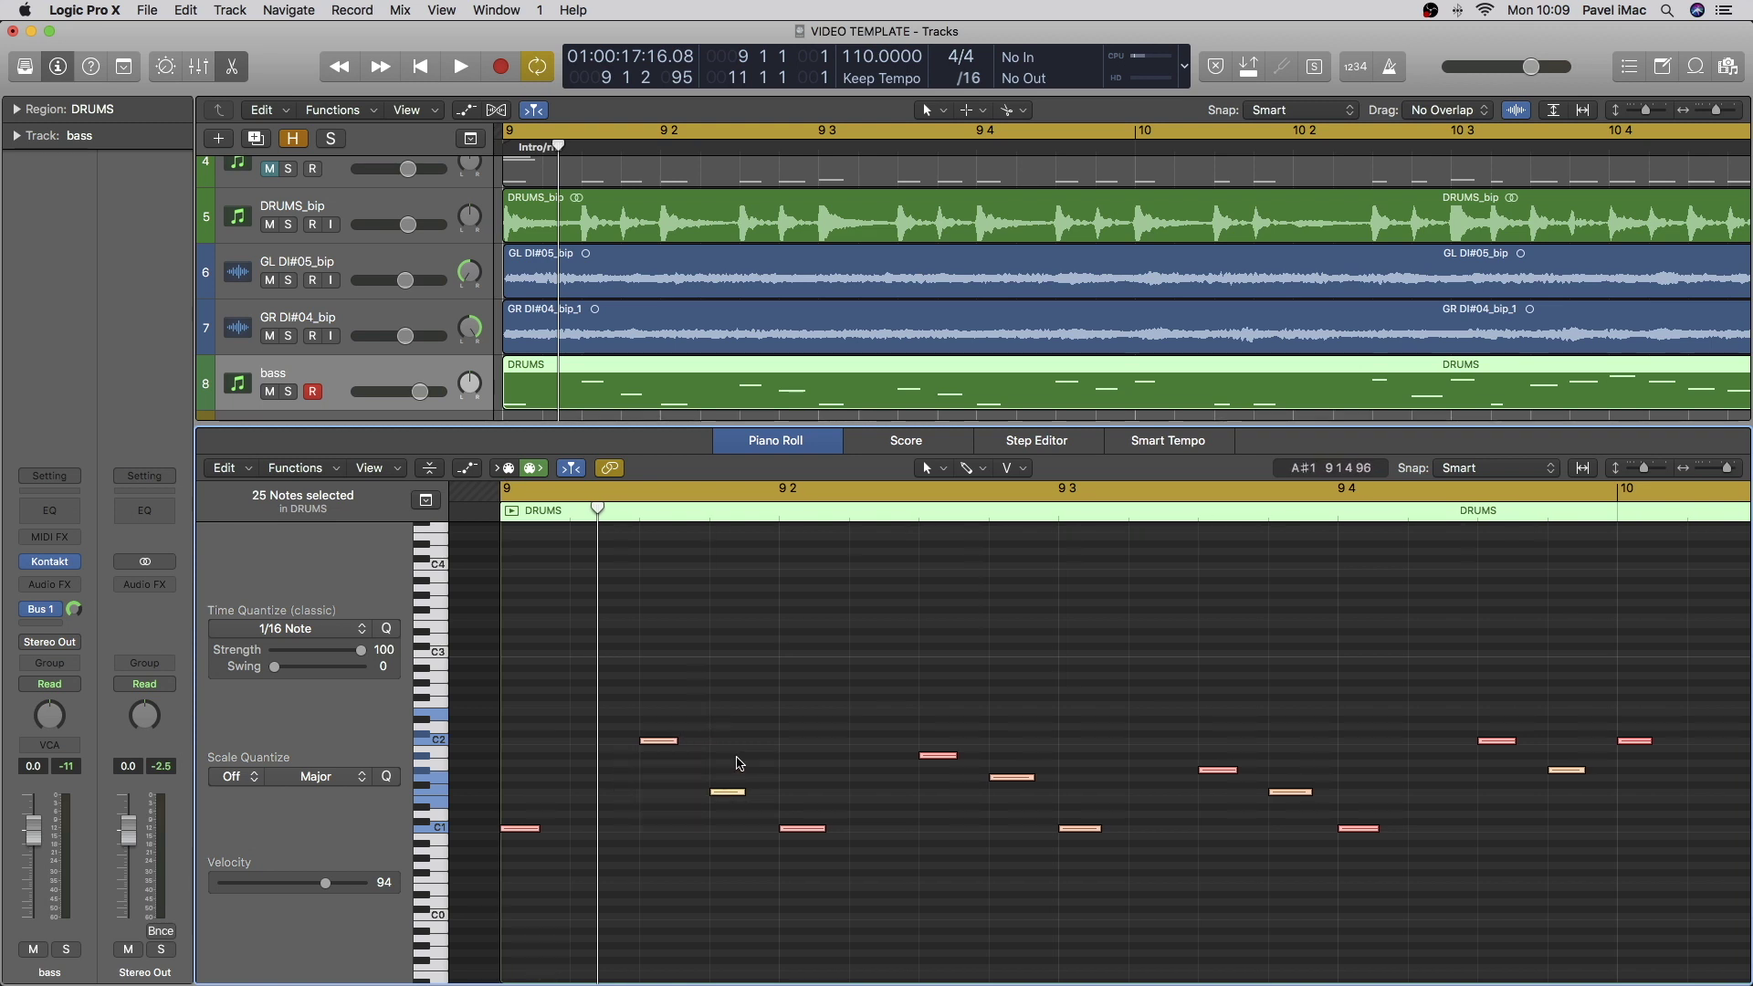
{"action": "key", "text": "shift+backslash"}
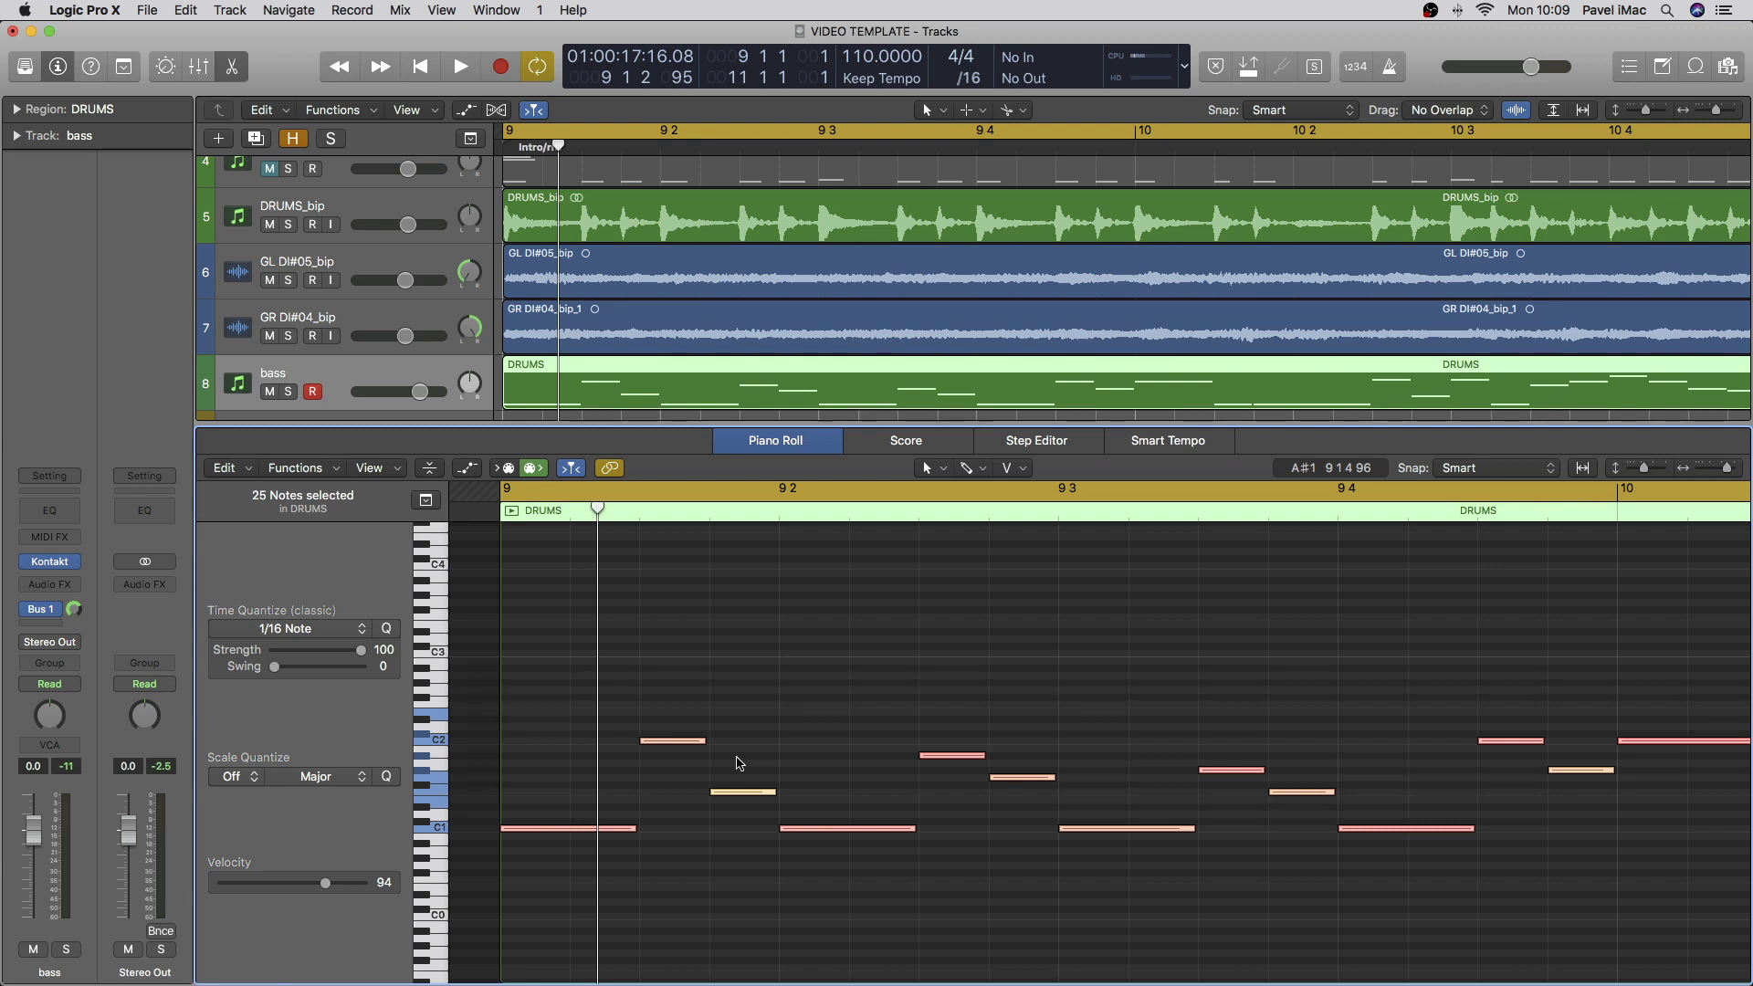
Step: Zoom out and play the bars 9–11 cycle to audition the legato run
{"action": "key", "text": "super+Left"}
{"action": "key", "text": "super+Left"}
{"action": "scroll", "coordinate": [826, 765], "scroll_direction": "right", "scroll_amount": 8}
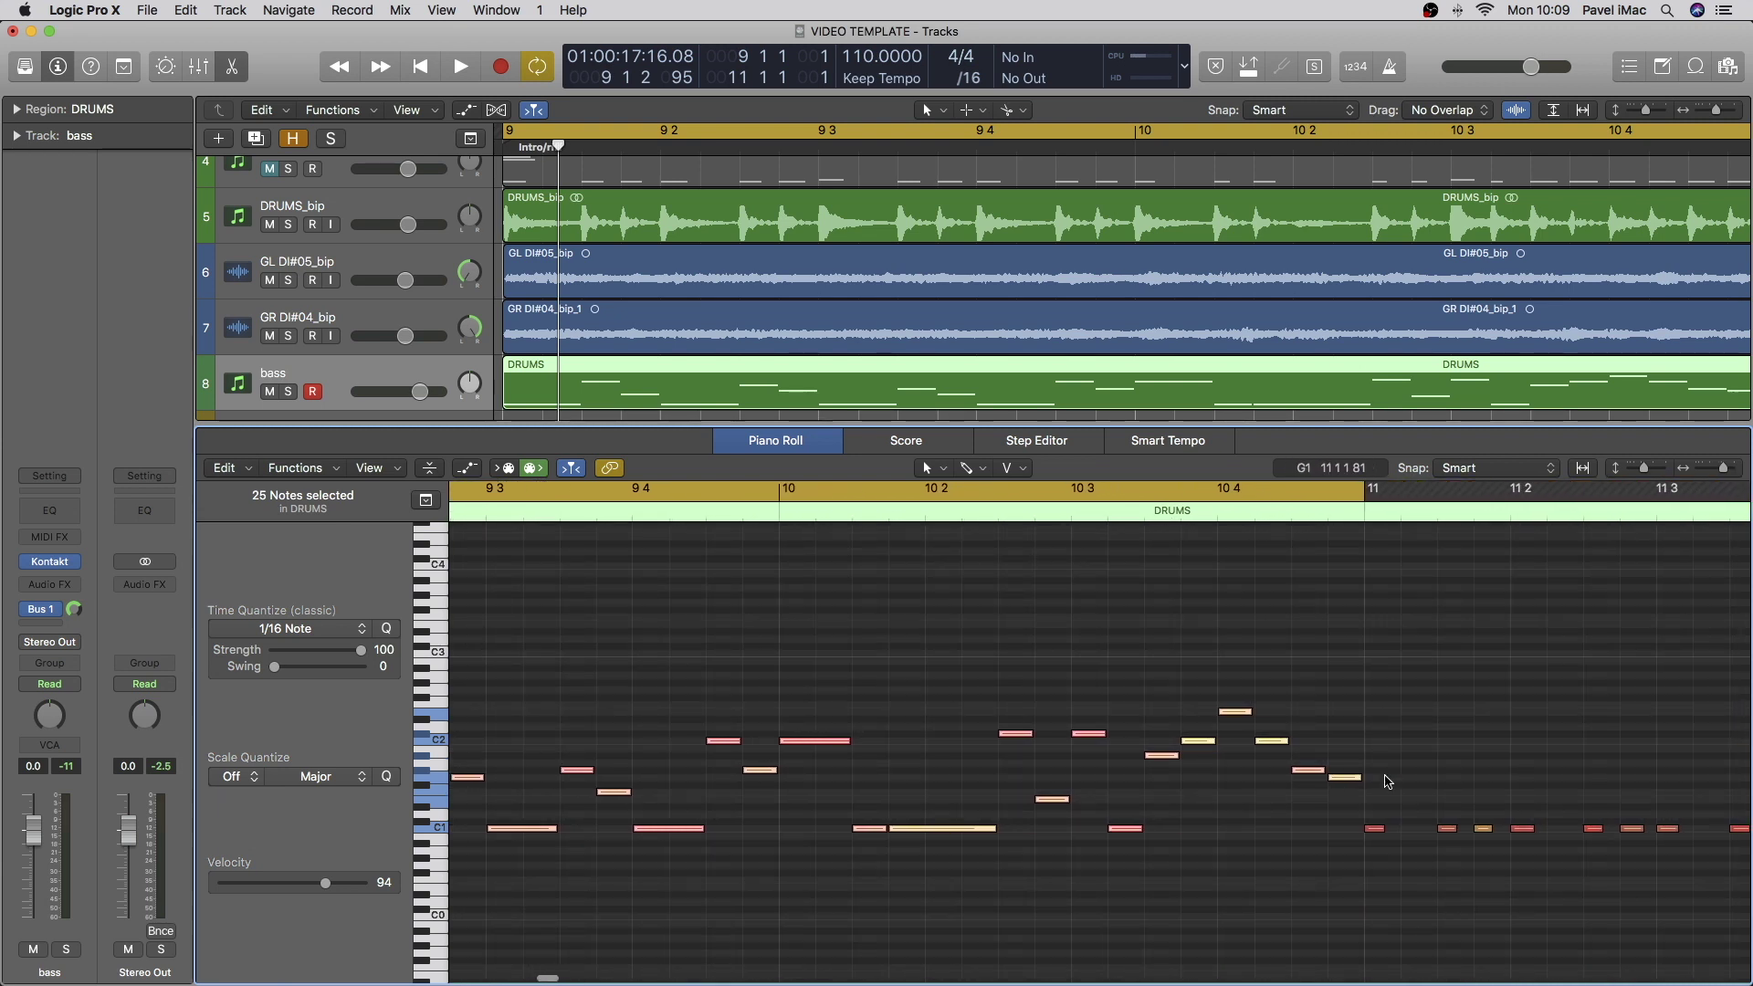
{"action": "scroll", "coordinate": [1319, 823], "scroll_direction": "left", "scroll_amount": 5}
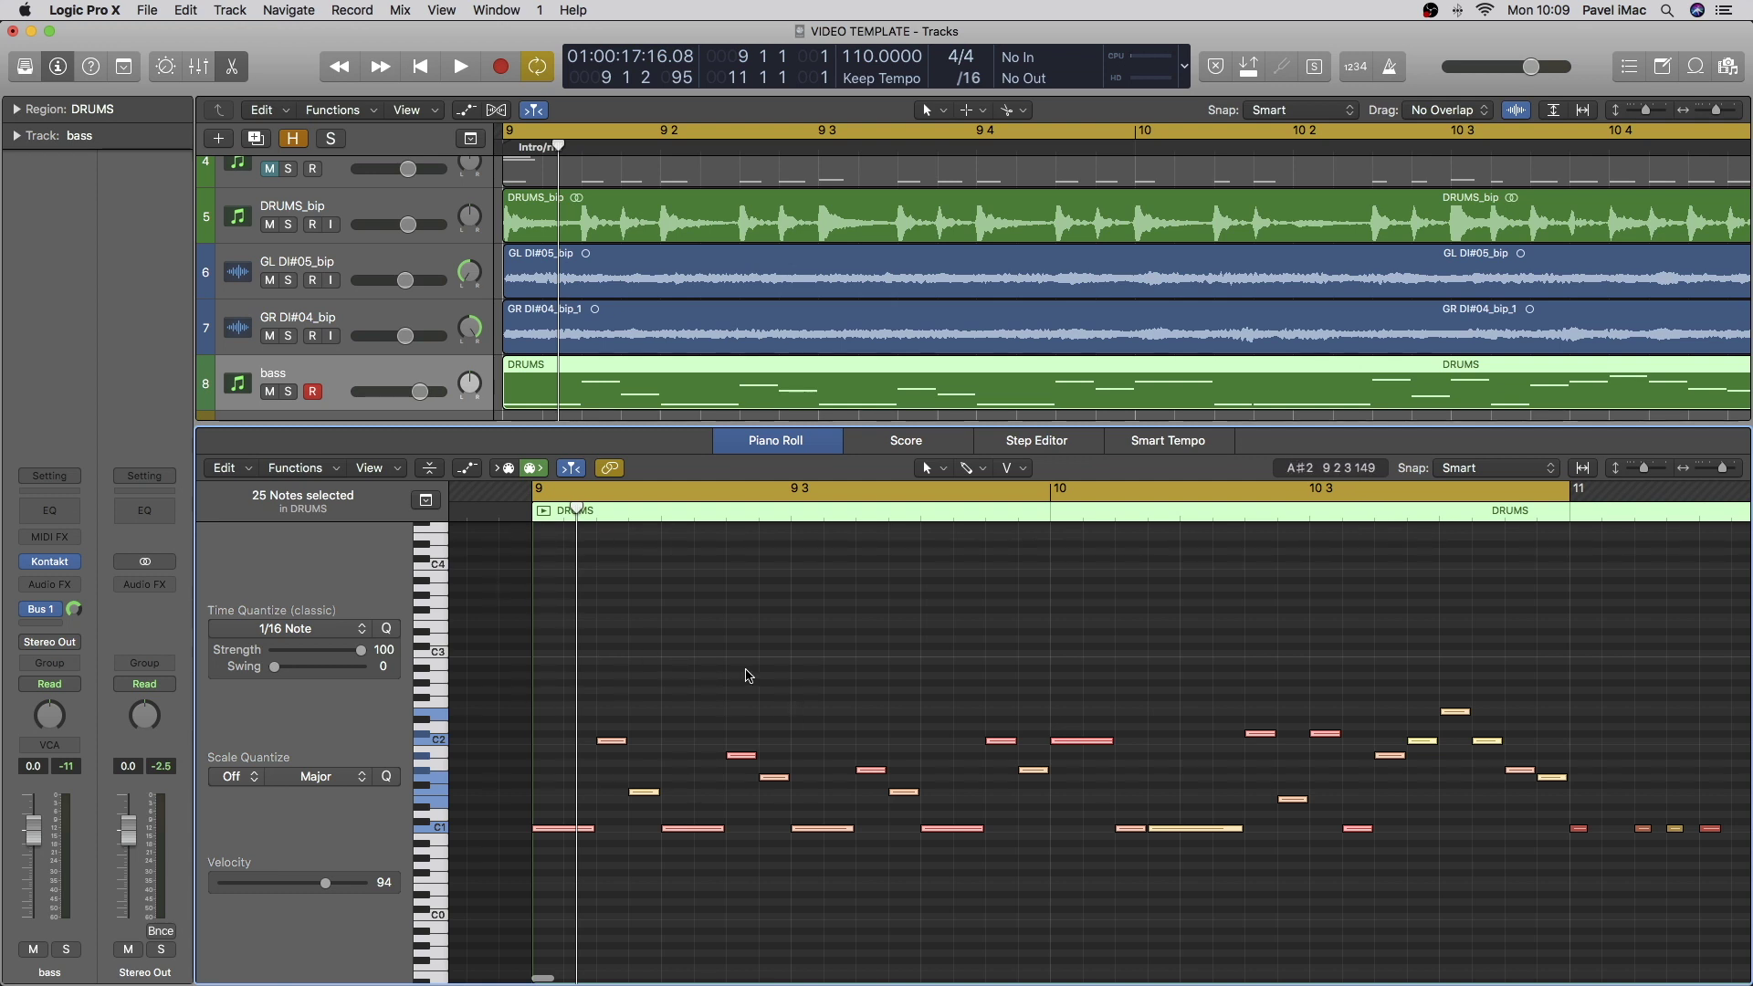
{"action": "key", "text": "space"}
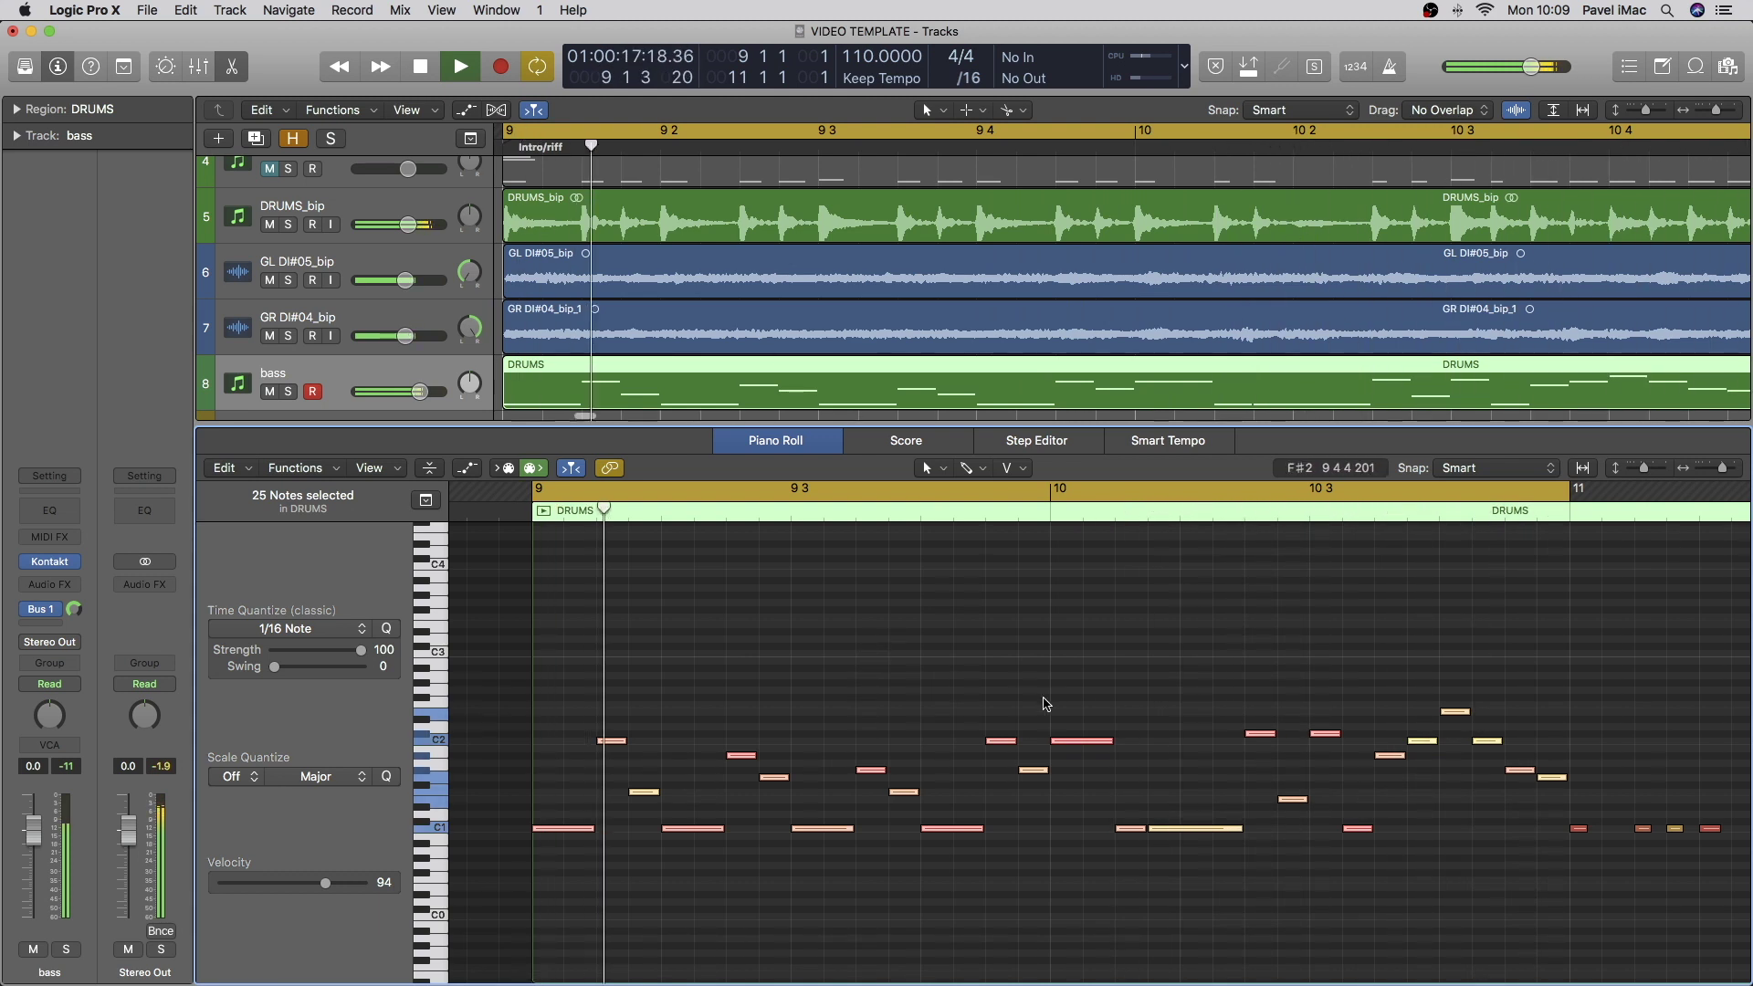
Step: Stop playback and switch Cycle mode off
{"action": "scroll", "coordinate": [1014, 684], "scroll_direction": "right", "scroll_amount": 3}
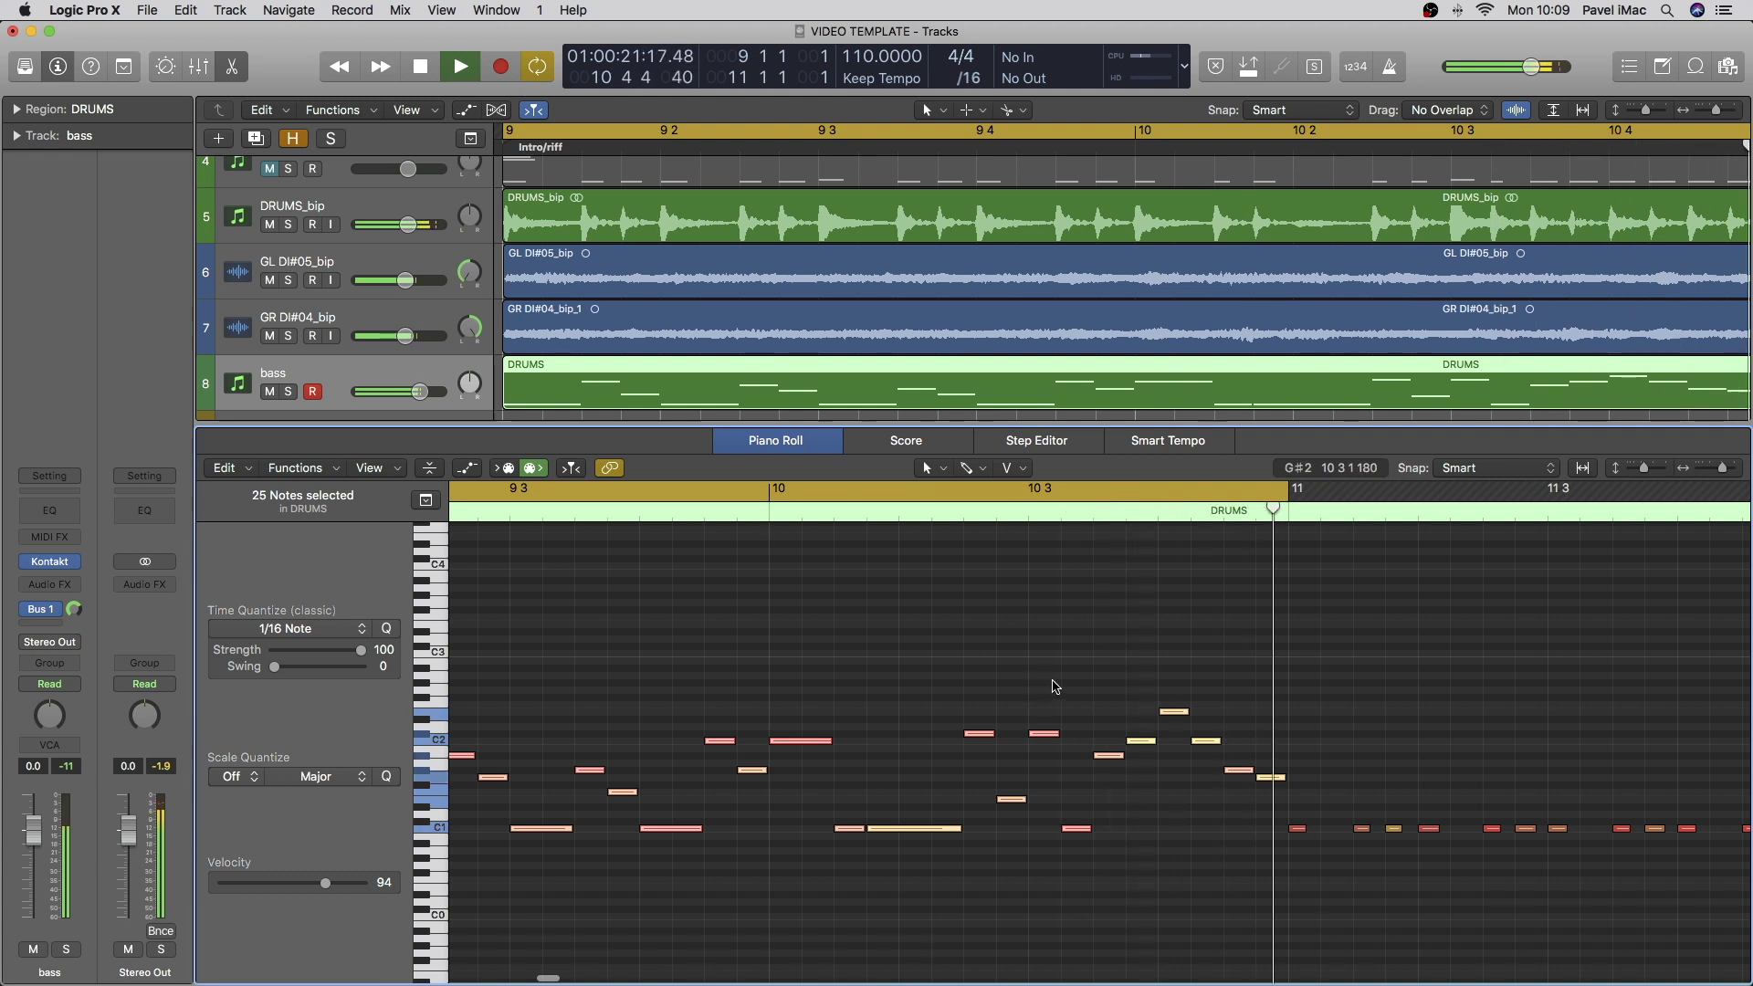
{"action": "key", "text": "c"}
{"action": "key", "text": "space"}
{"action": "scroll", "coordinate": [1189, 654], "scroll_direction": "right", "scroll_amount": 10}
{"action": "scroll", "coordinate": [1162, 669], "scroll_direction": "down", "scroll_amount": 4}
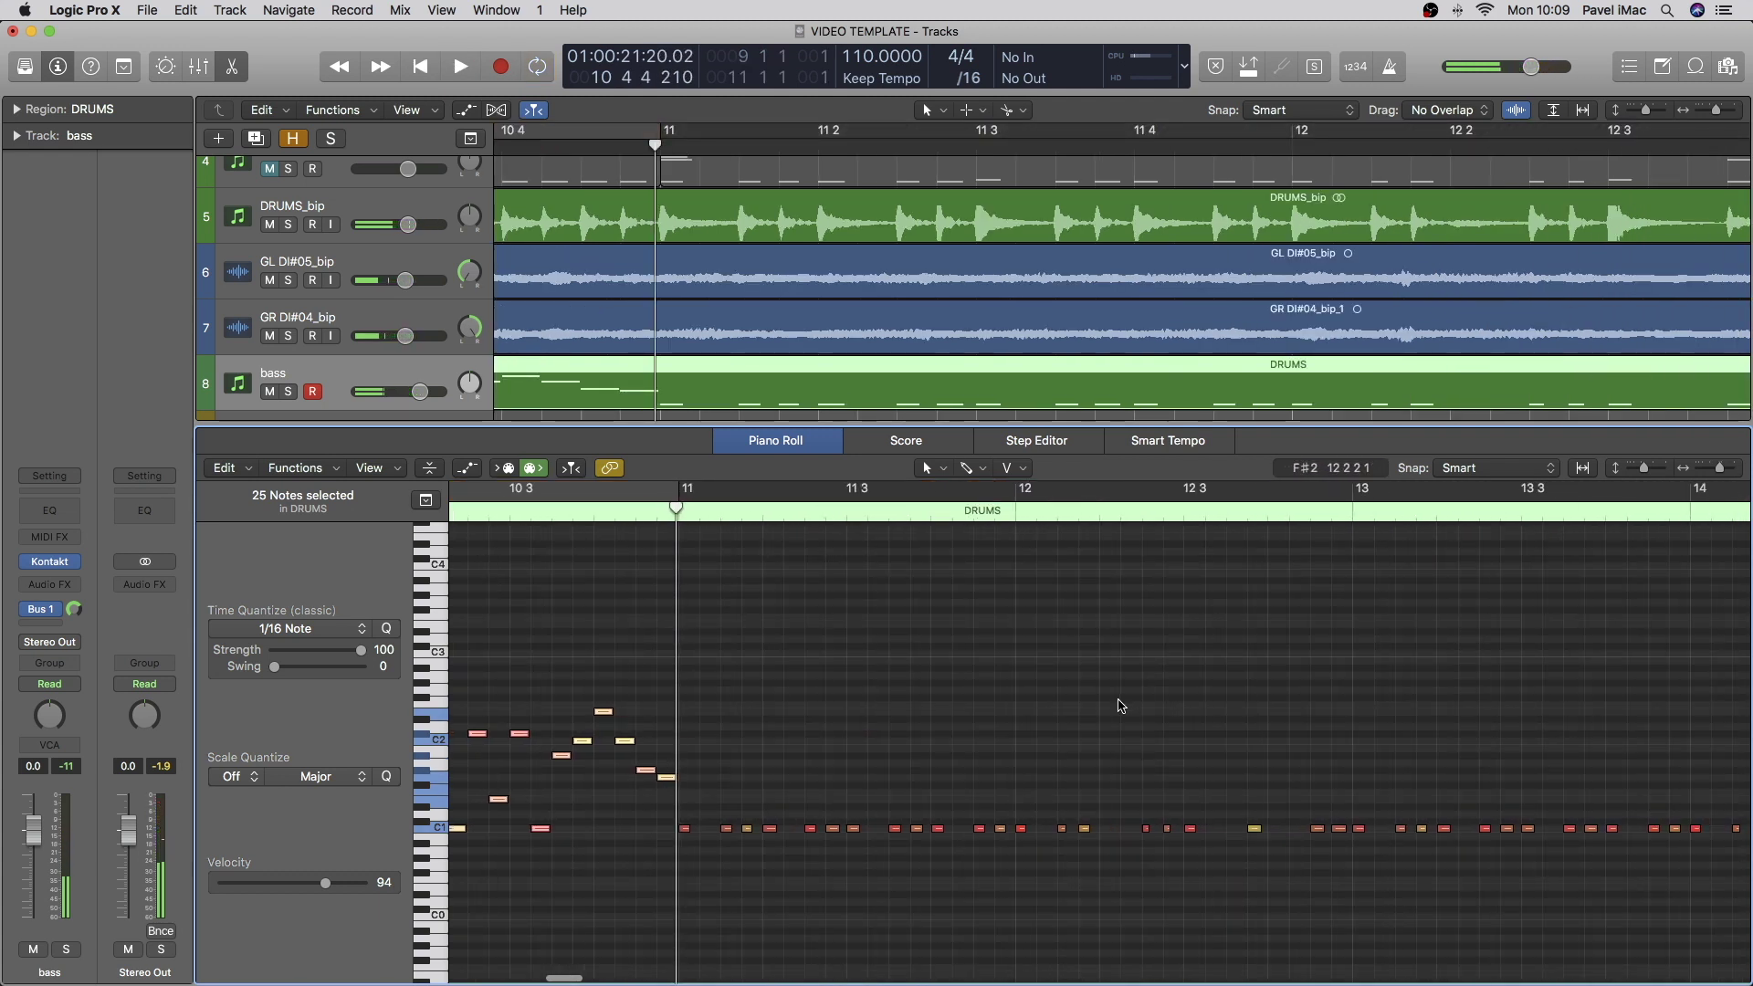
{"action": "scroll", "coordinate": [1119, 704], "scroll_direction": "left", "scroll_amount": 3}
Step: Listen from bar 11, then delete the plain C1 notes in bar 11
{"action": "key", "text": "space"}
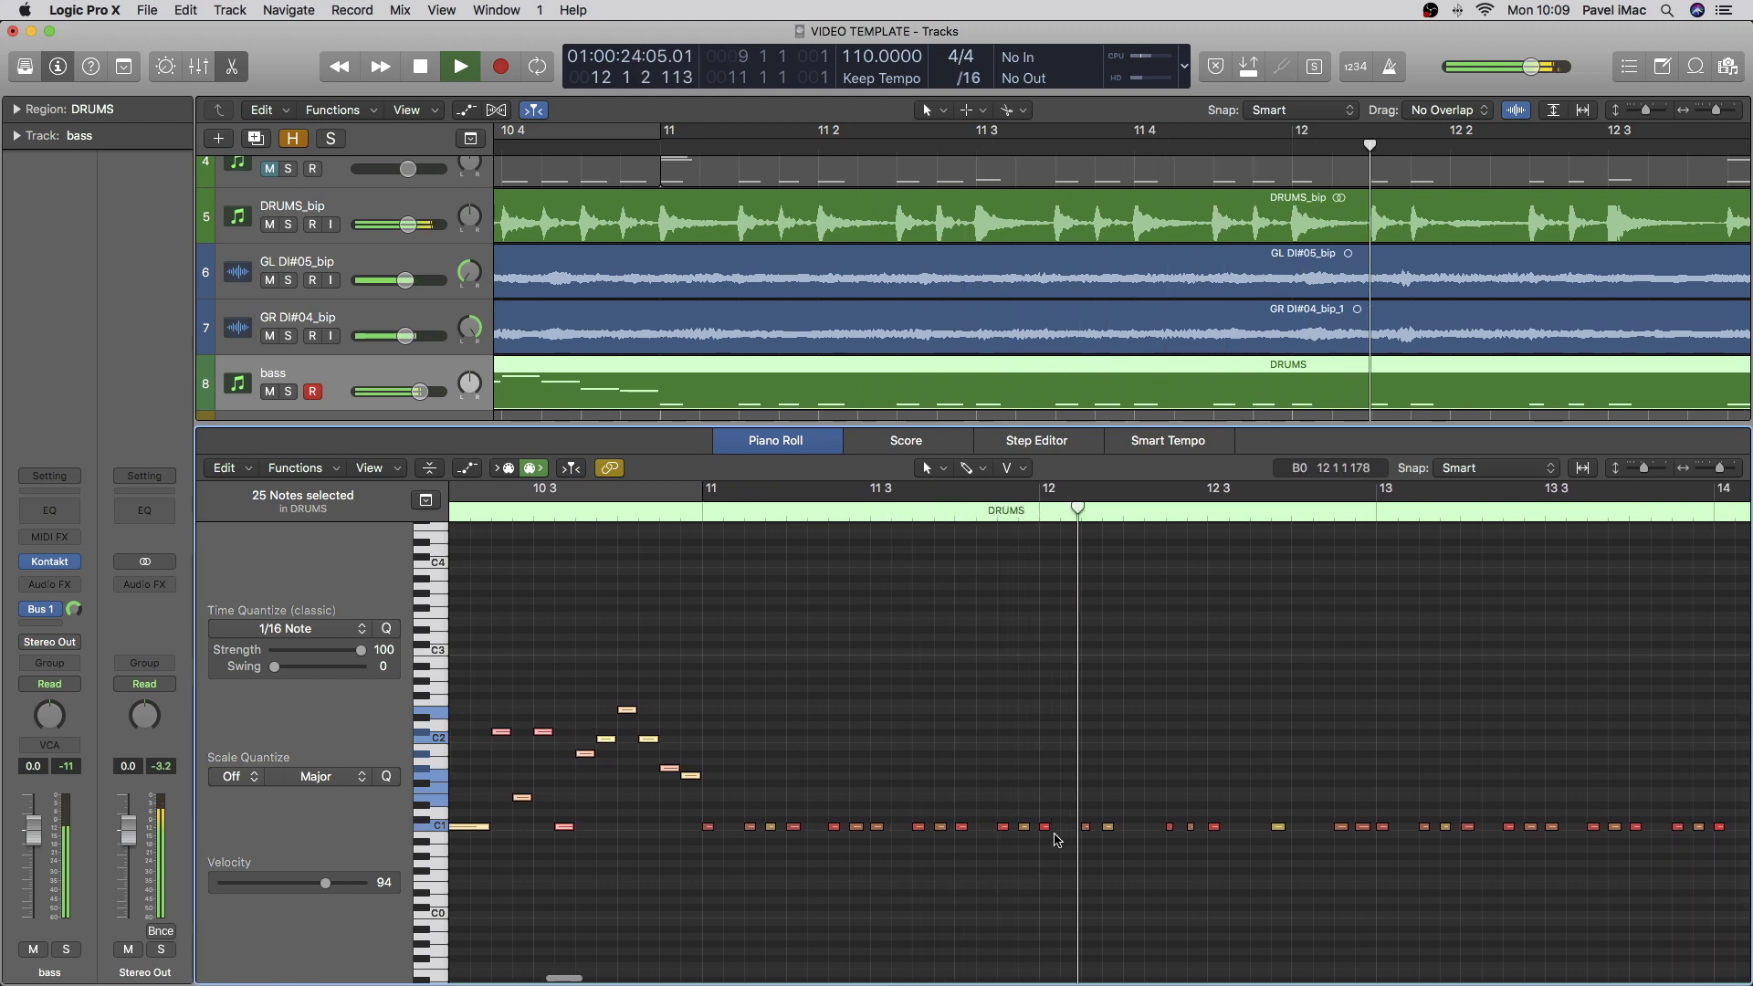
{"action": "key", "text": "space"}
{"action": "left_click_drag", "start_coordinate": [1027, 842], "coordinate": [712, 721]}
{"action": "key", "text": "Delete"}
{"action": "scroll", "coordinate": [755, 665], "scroll_direction": "left", "scroll_amount": 6}
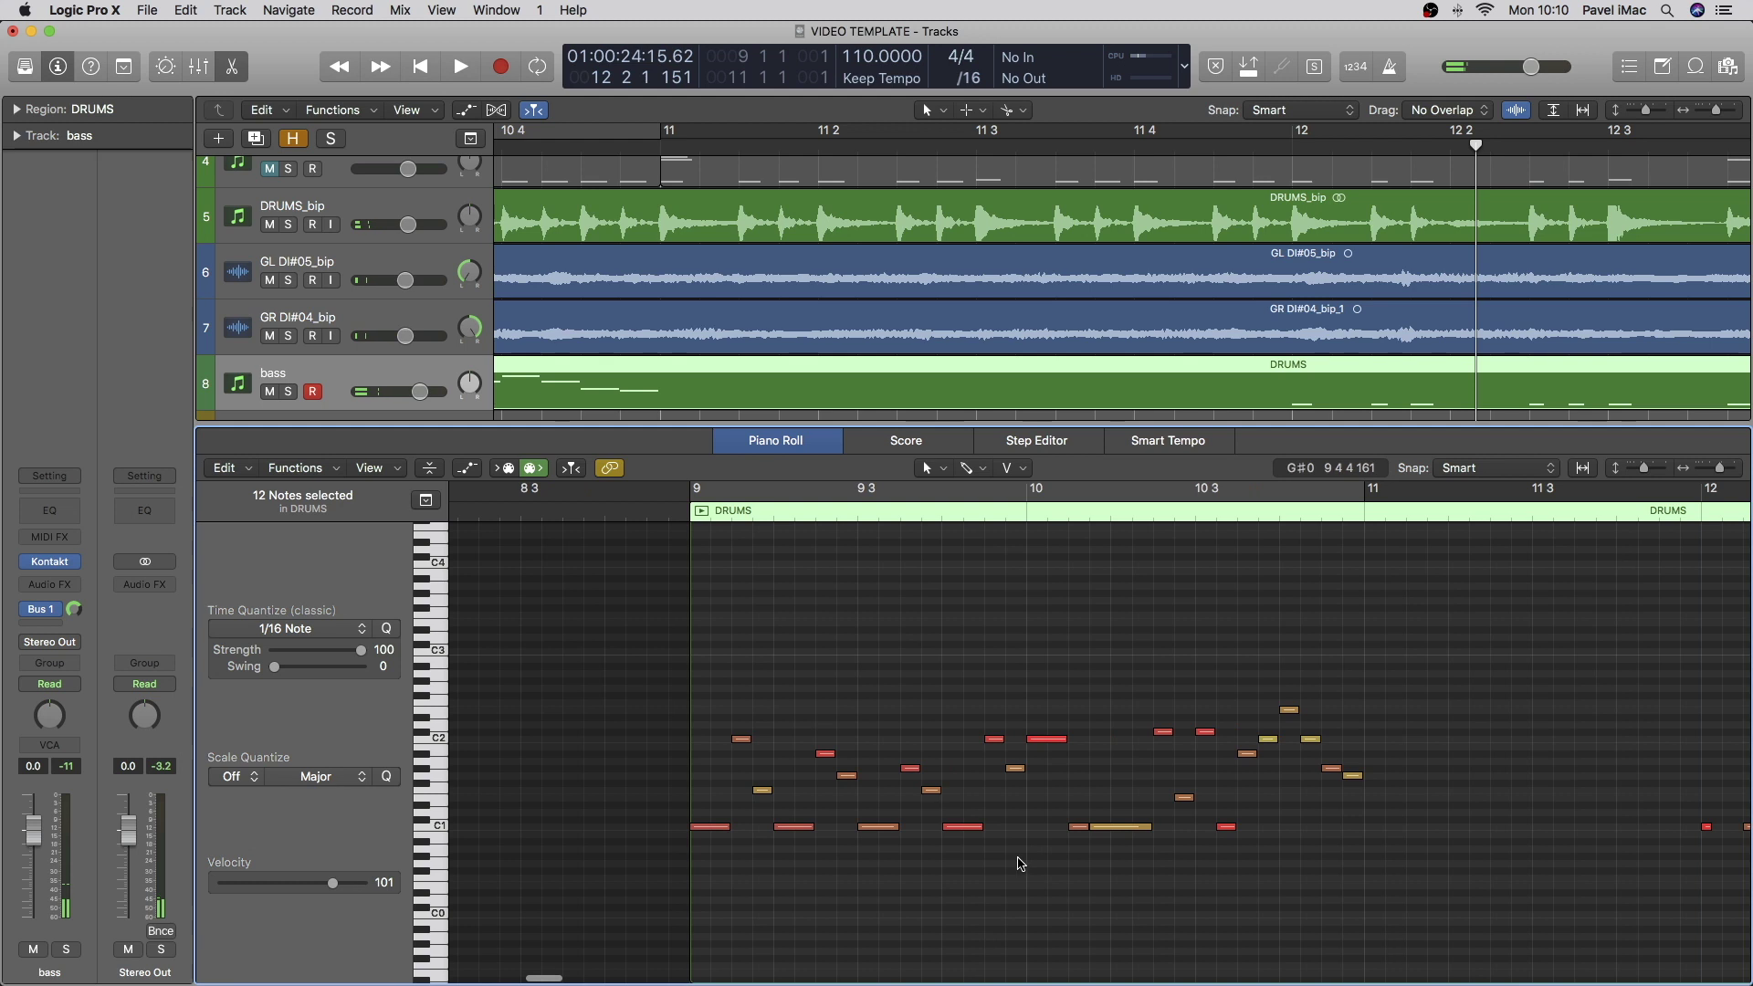
Step: Copy the 12 notes of bars 9–10 and paste them at bar 11
{"action": "left_click_drag", "start_coordinate": [1017, 862], "coordinate": [712, 619]}
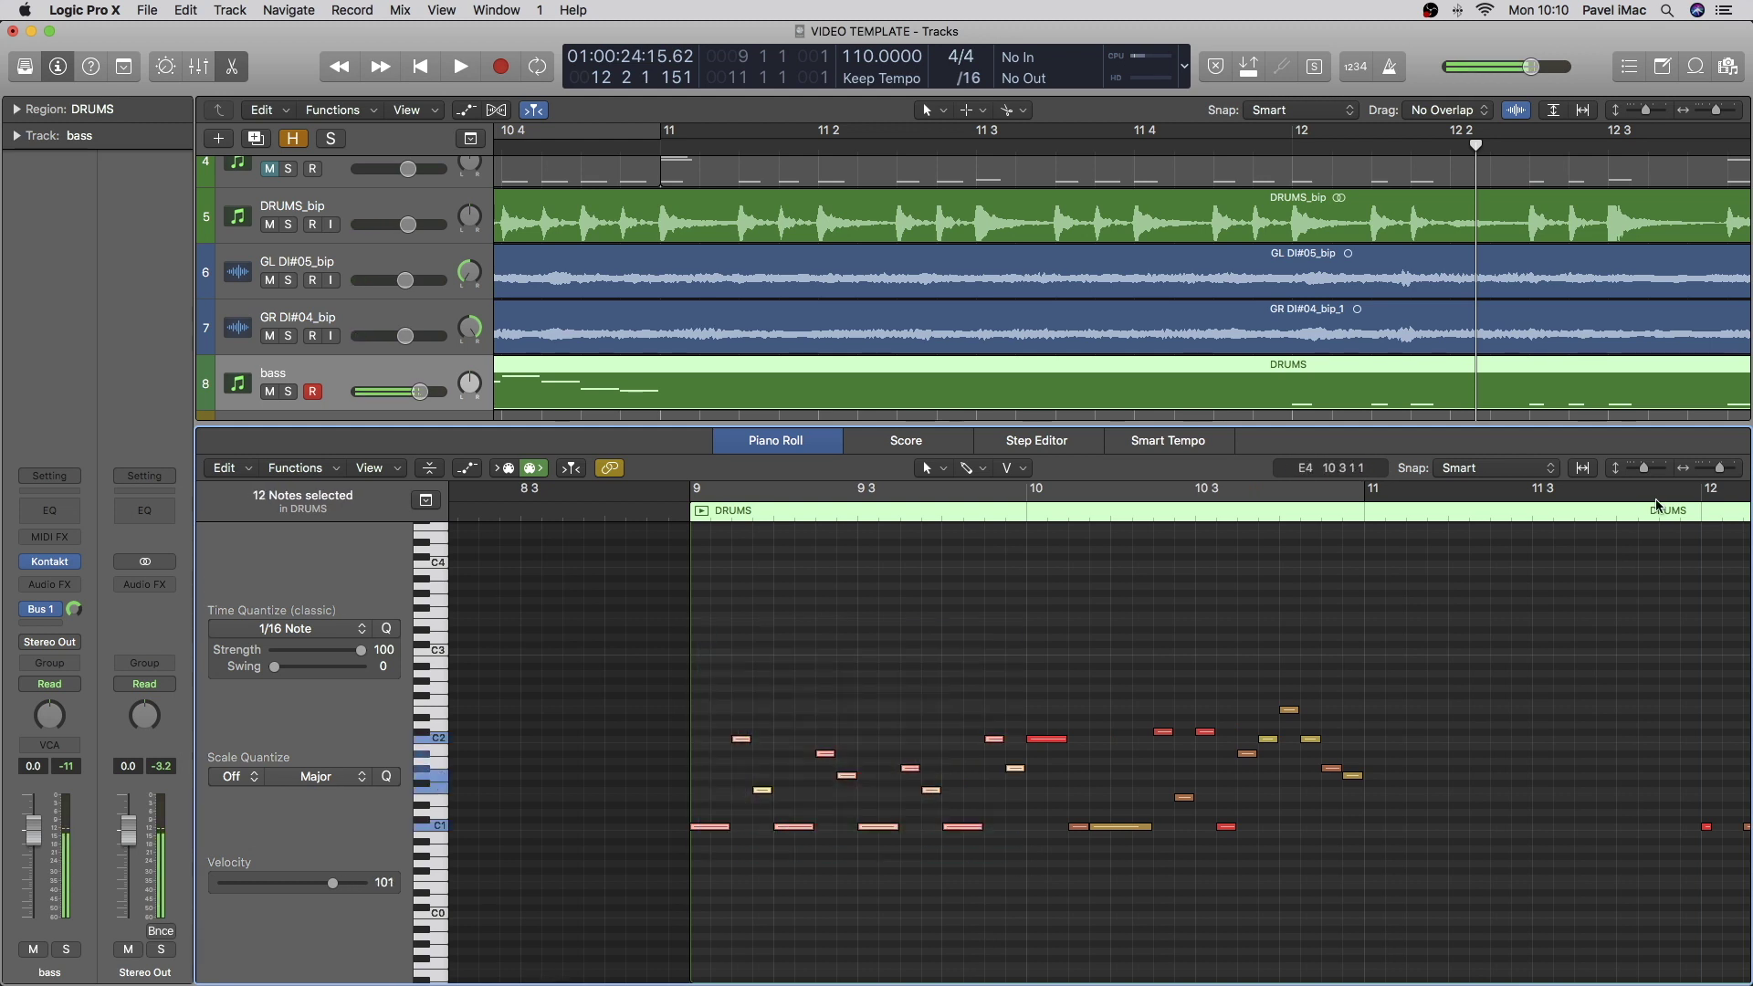
{"action": "left_click", "coordinate": [1363, 516]}
{"action": "scroll", "coordinate": [1491, 709], "scroll_direction": "right", "scroll_amount": 8}
{"action": "key", "text": "super+v"}
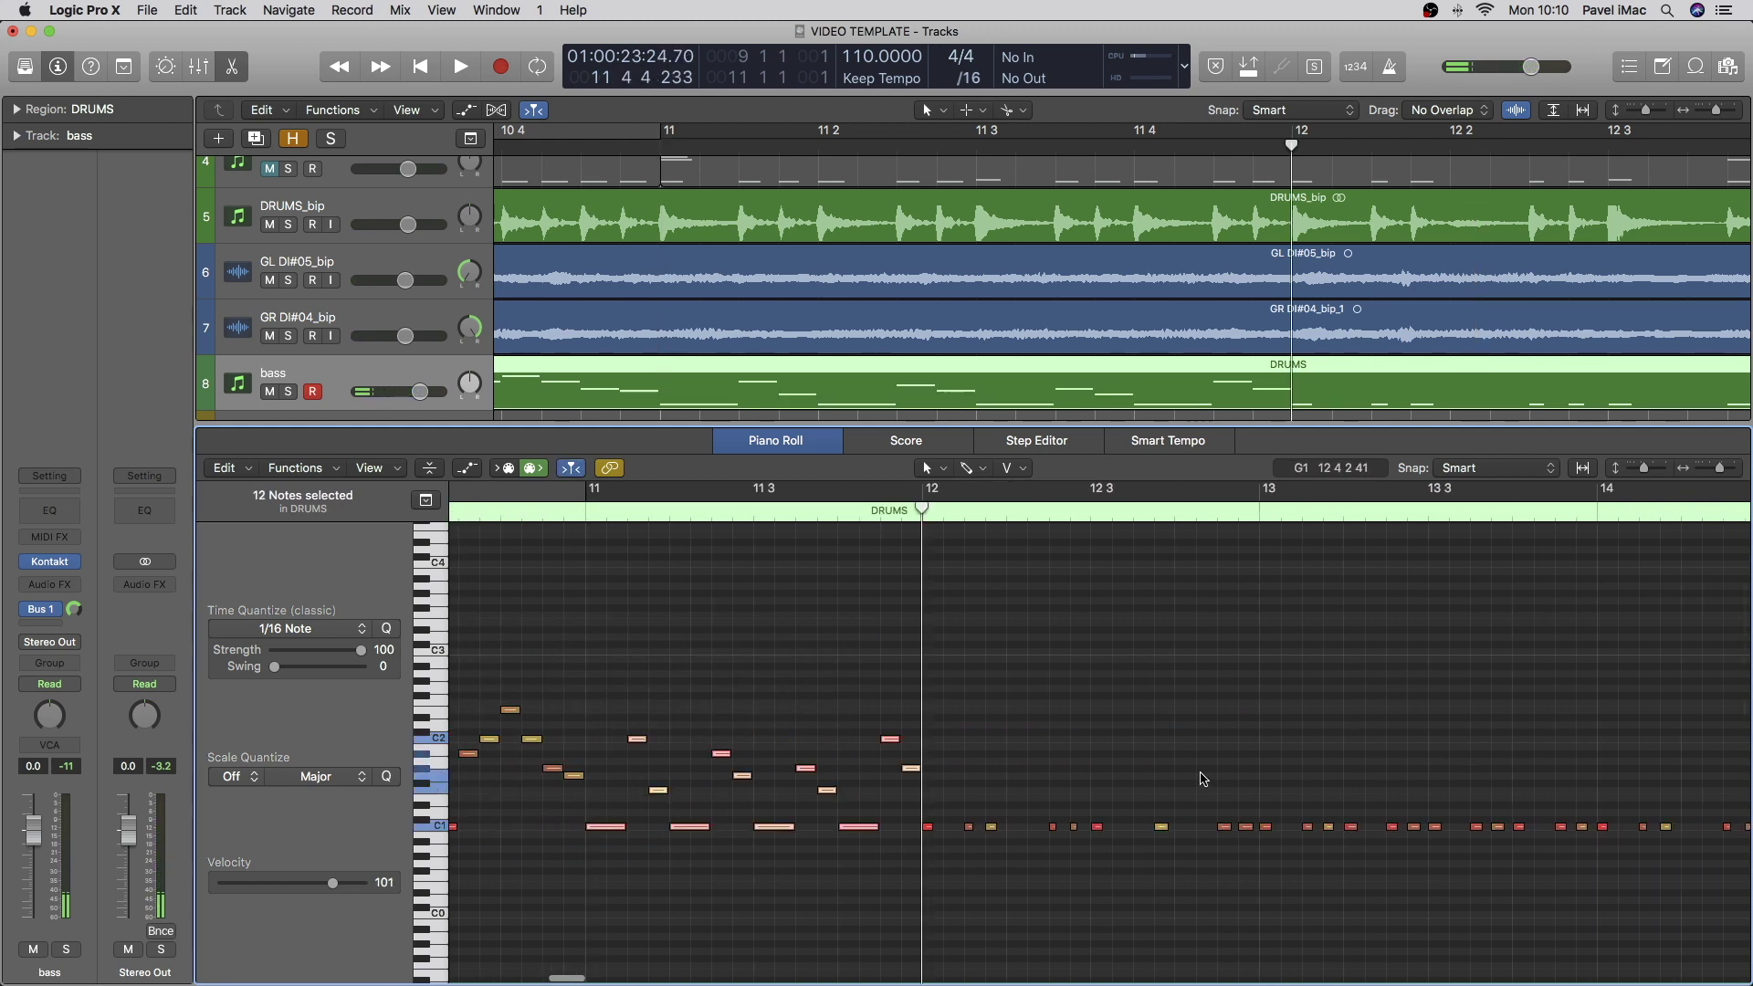
{"action": "scroll", "coordinate": [1163, 771], "scroll_direction": "up", "scroll_amount": 3}
{"action": "scroll", "coordinate": [1163, 772], "scroll_direction": "left", "scroll_amount": 3}
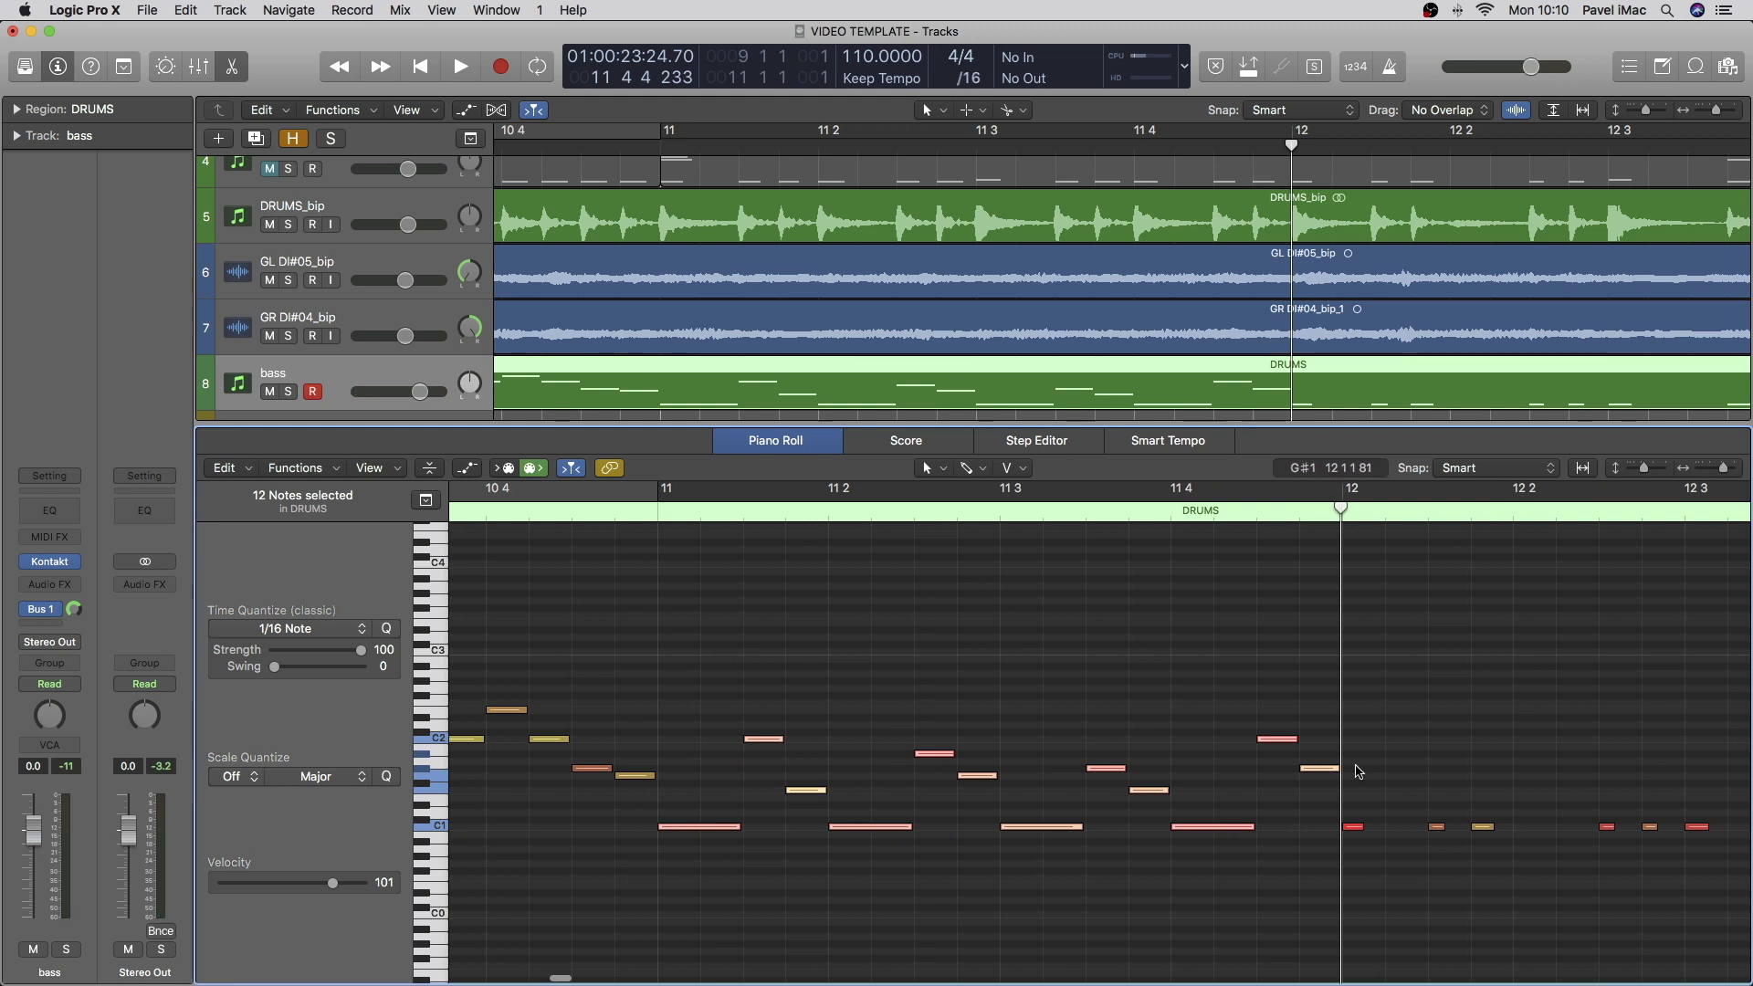
{"action": "scroll", "coordinate": [1452, 754], "scroll_direction": "left", "scroll_amount": 2}
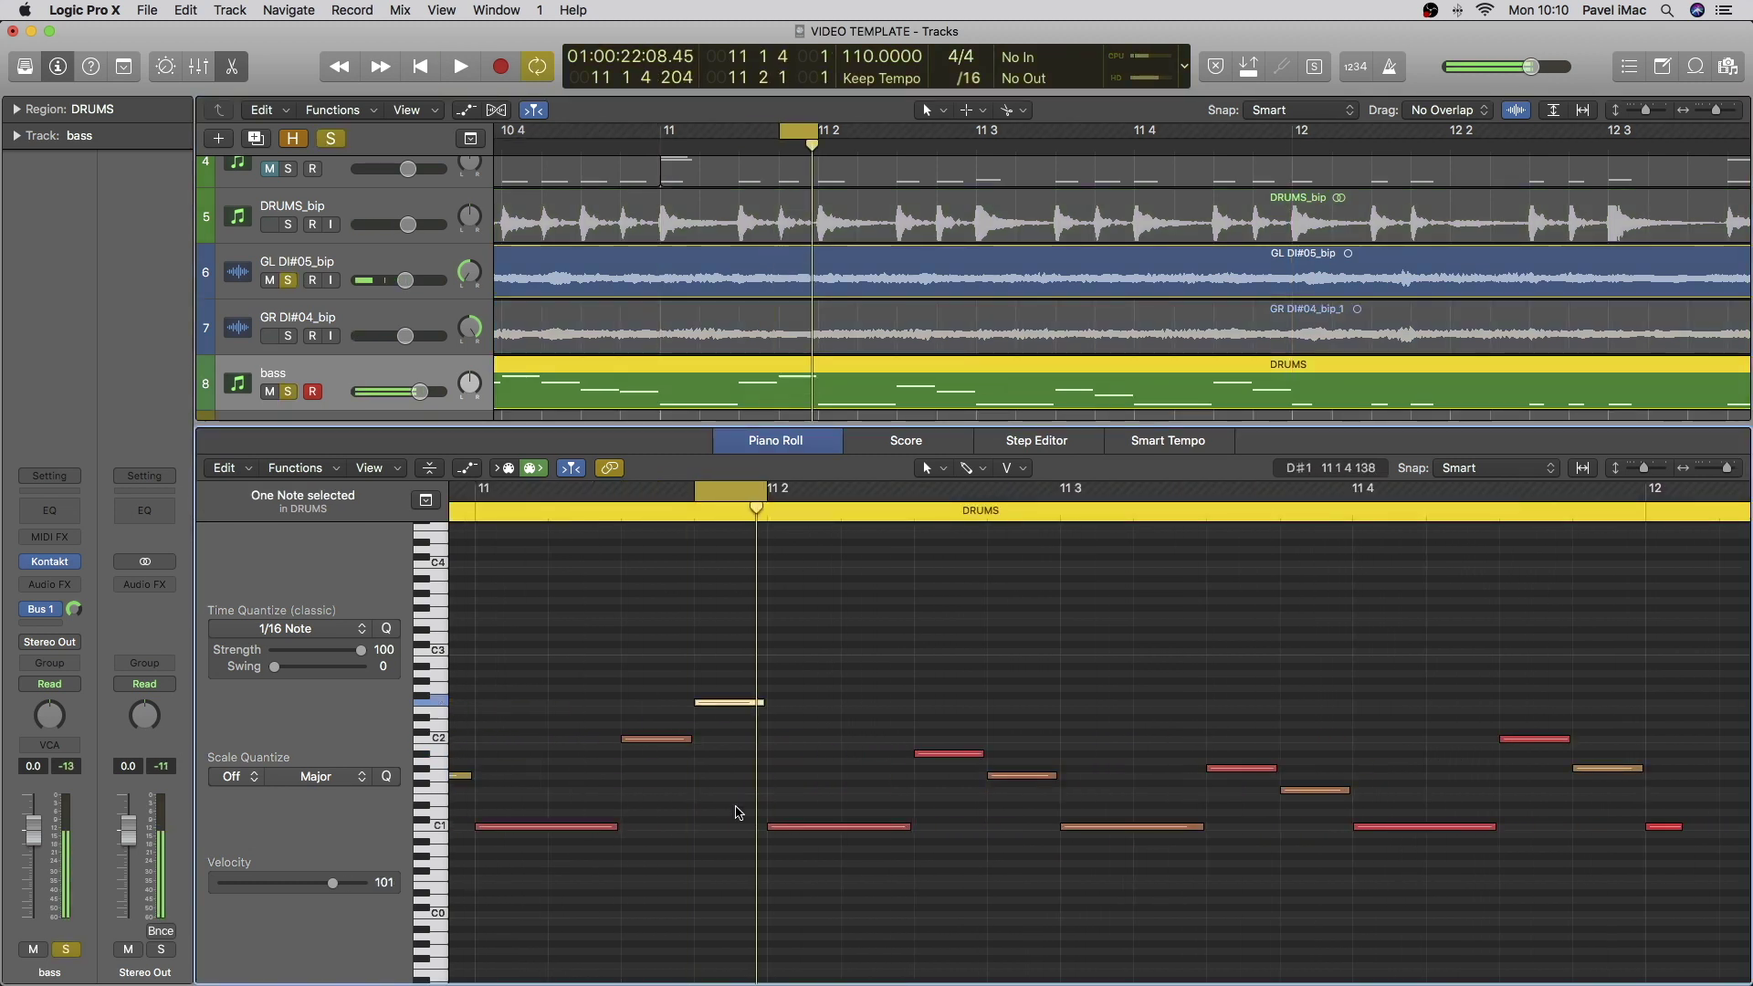
Step: Cycle a short range in bar 11 and raise the pitch of two pasted notes
{"action": "left_click_drag", "start_coordinate": [844, 490], "coordinate": [774, 490]}
{"action": "key", "text": "space"}
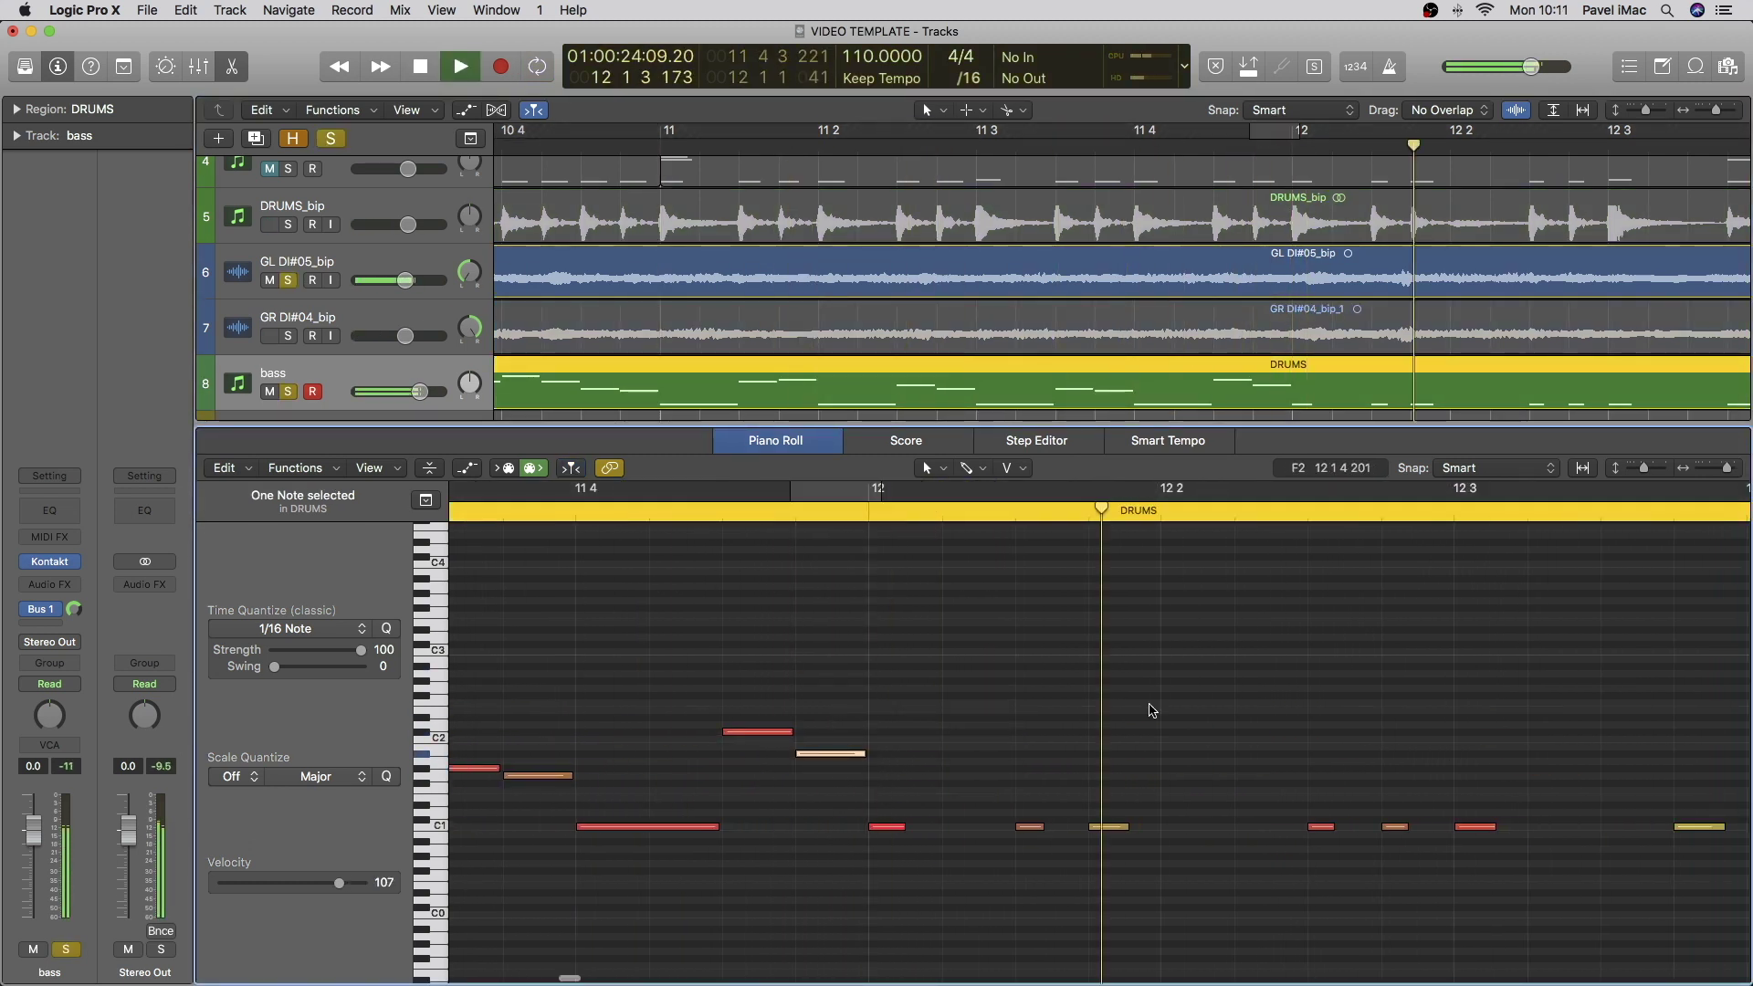
{"action": "left_click", "coordinate": [872, 825]}
{"action": "key", "text": "alt+shift+Up"}
{"action": "left_click_drag", "start_coordinate": [840, 490], "coordinate": [1100, 491]}
{"action": "left_click", "coordinate": [978, 824]}
{"action": "key", "text": "alt+shift+Up"}
{"action": "scroll", "coordinate": [978, 794], "scroll_direction": "right", "scroll_amount": 3}
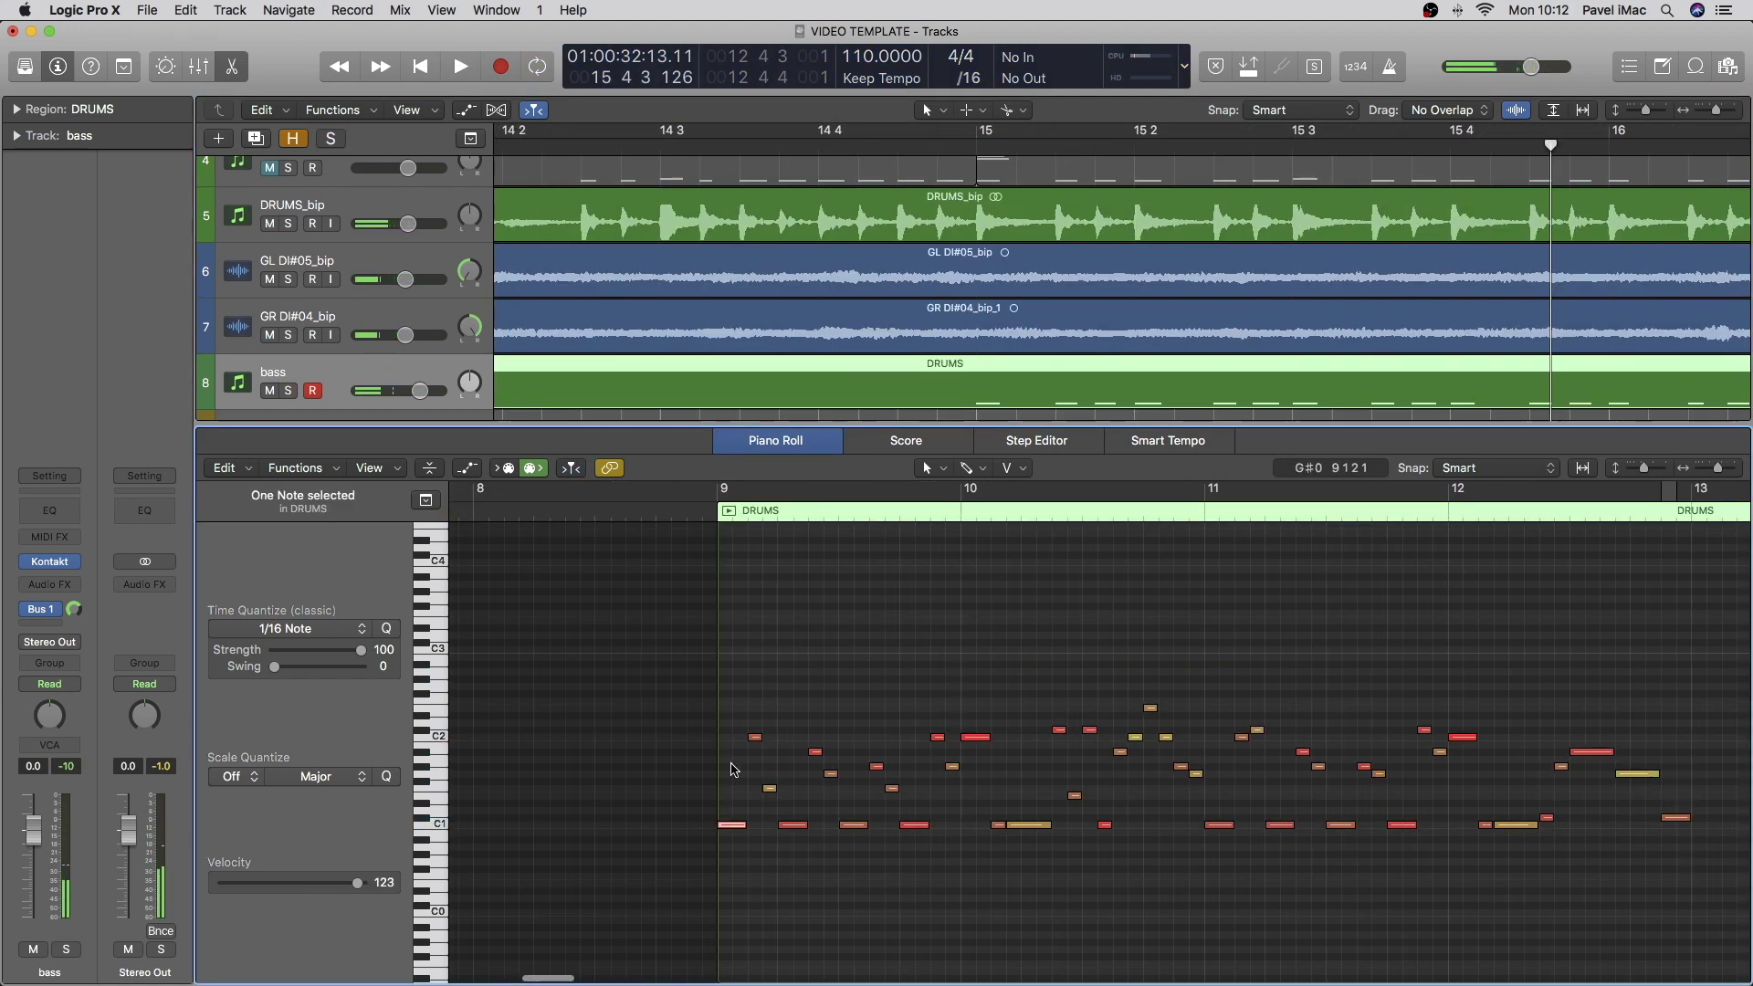
Step: Paste the 25-note run into bars 13–14 and turn soloing off
{"action": "left_click_drag", "start_coordinate": [730, 851], "coordinate": [1197, 579]}
{"action": "scroll", "coordinate": [1224, 612], "scroll_direction": "right", "scroll_amount": 5}
{"action": "scroll", "coordinate": [1253, 644], "scroll_direction": "right", "scroll_amount": 10}
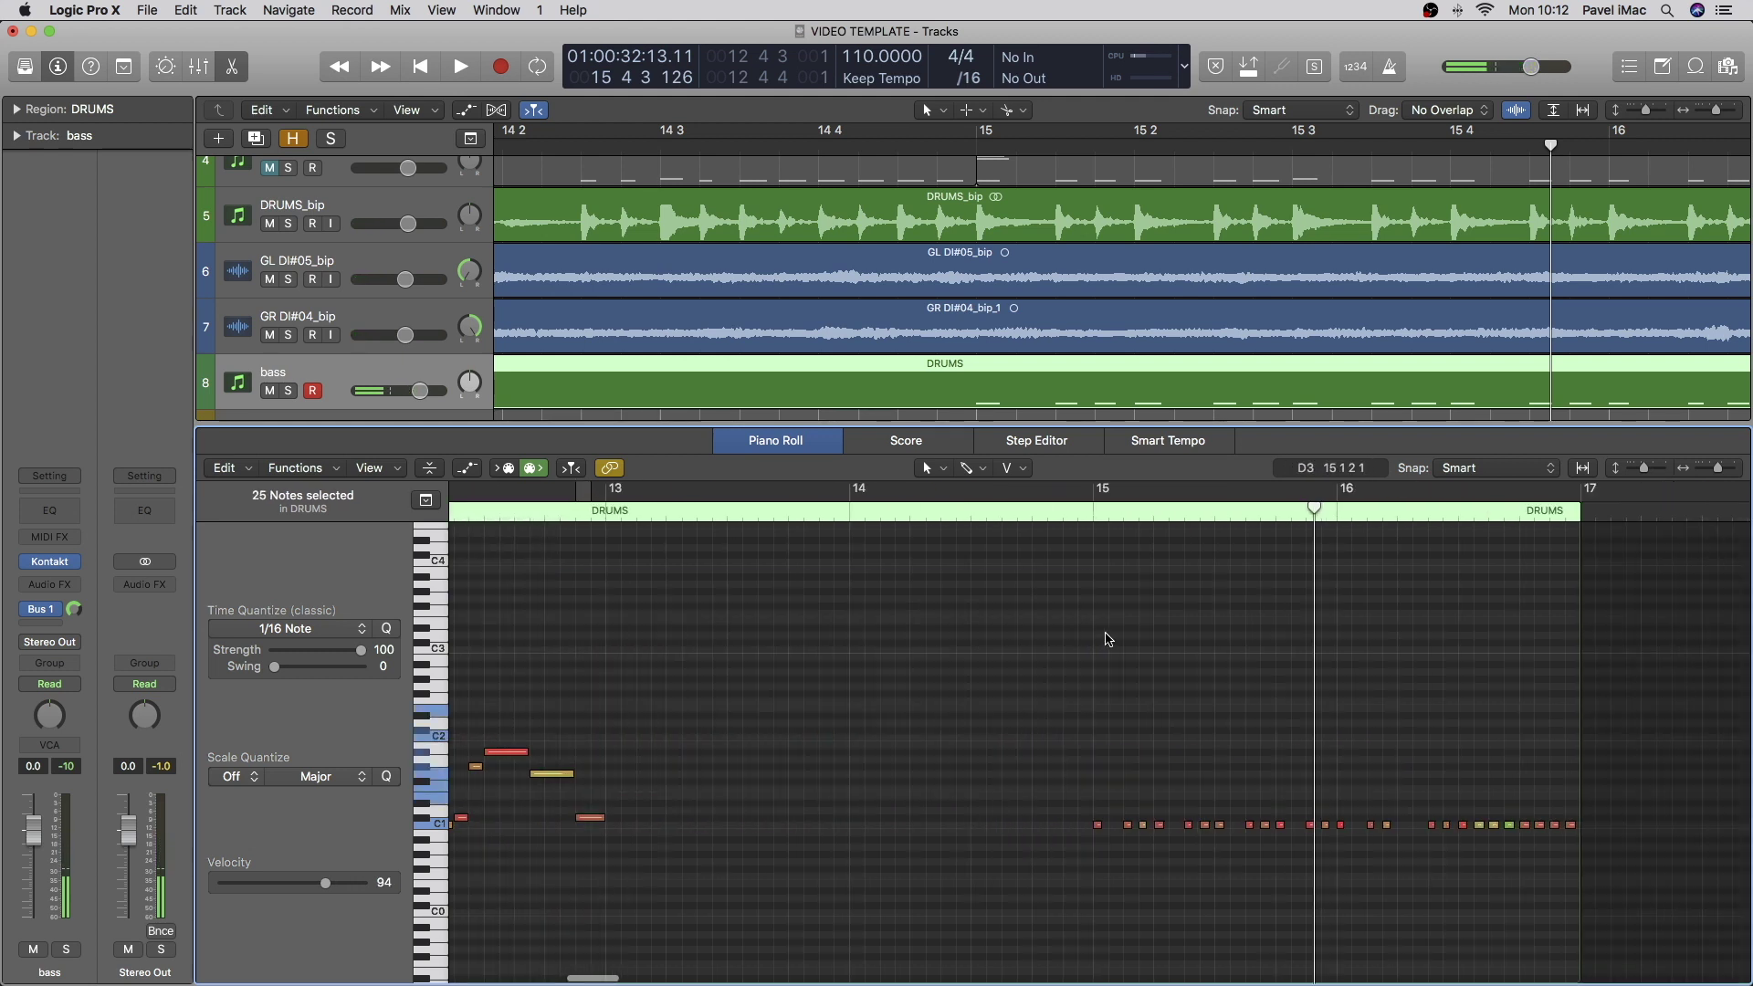
{"action": "left_click", "coordinate": [610, 513]}
{"action": "key", "text": "super+v"}
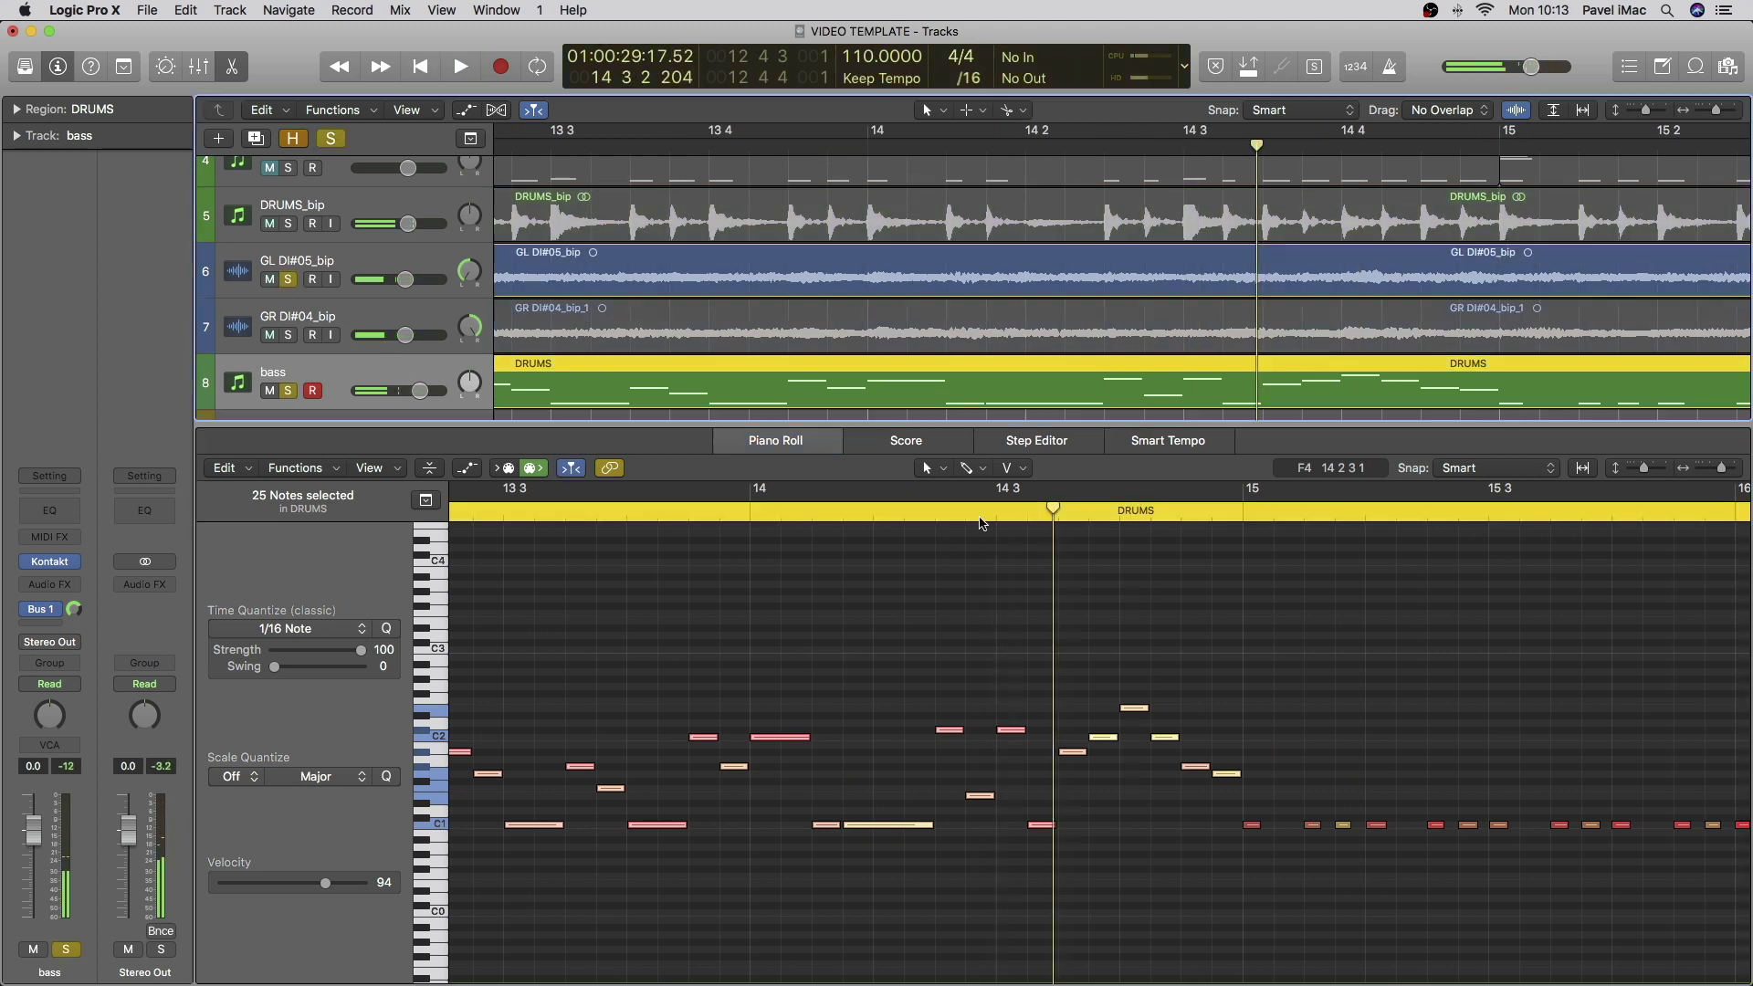
{"action": "scroll", "coordinate": [1221, 776], "scroll_direction": "up", "scroll_amount": 5}
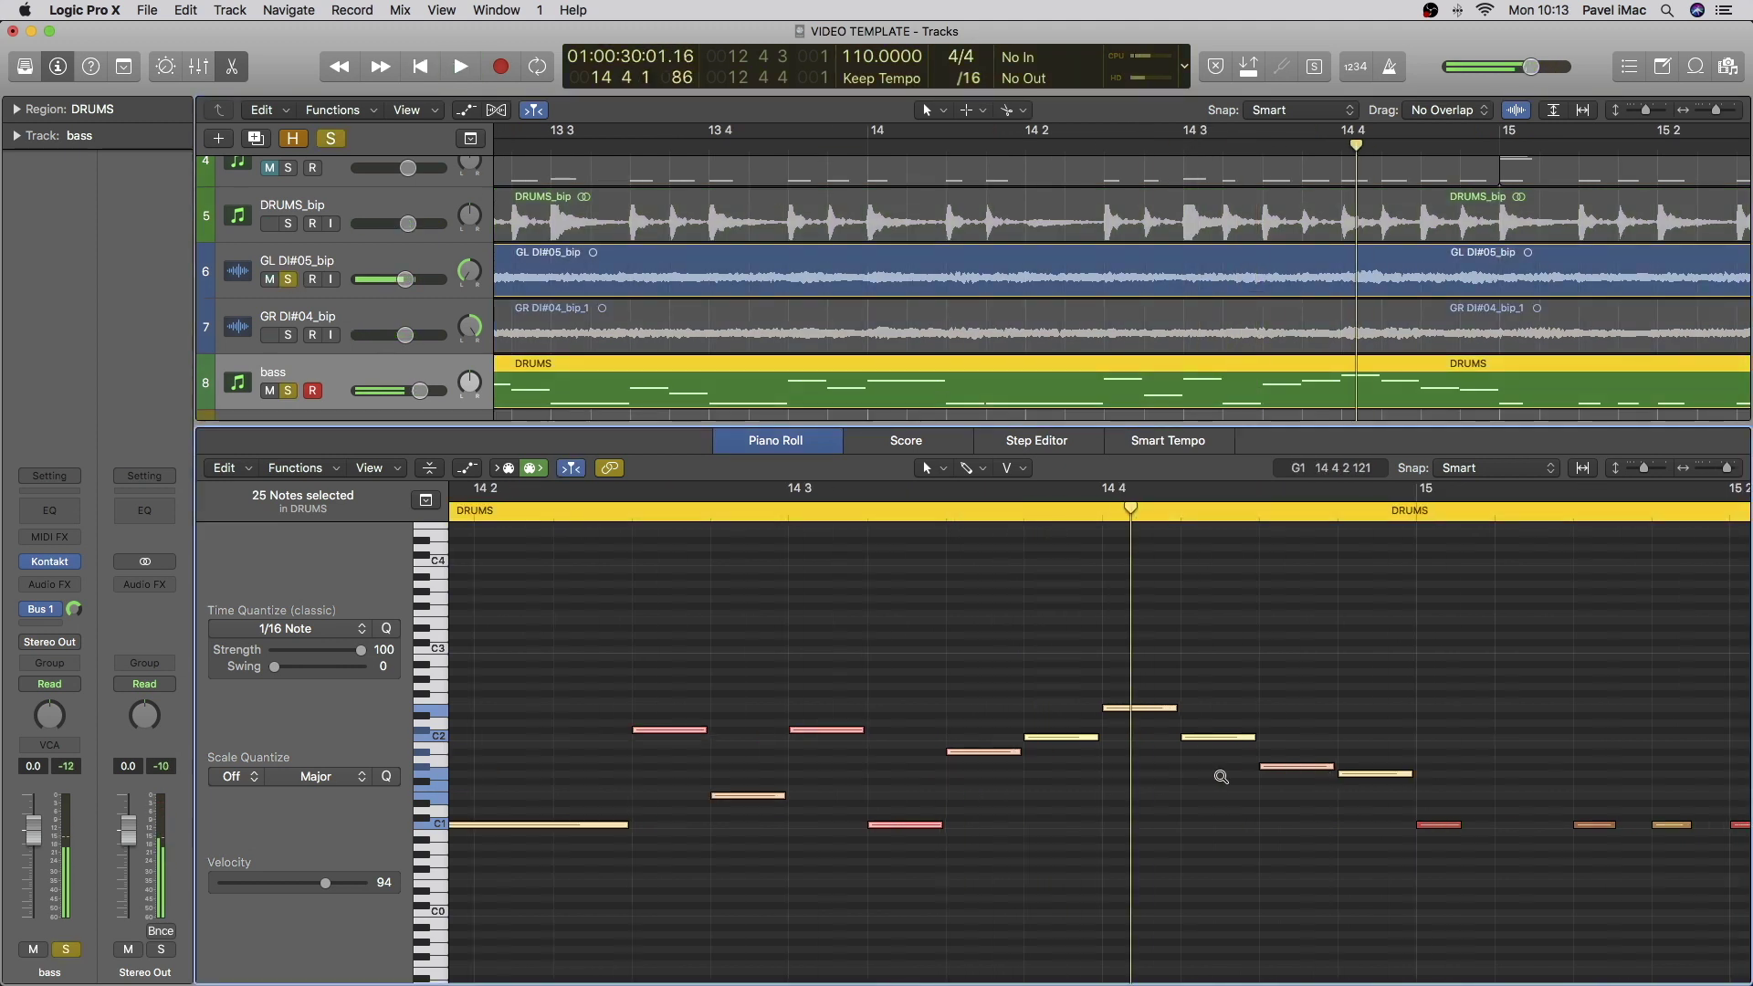
{"action": "key", "text": "ctrl+s"}
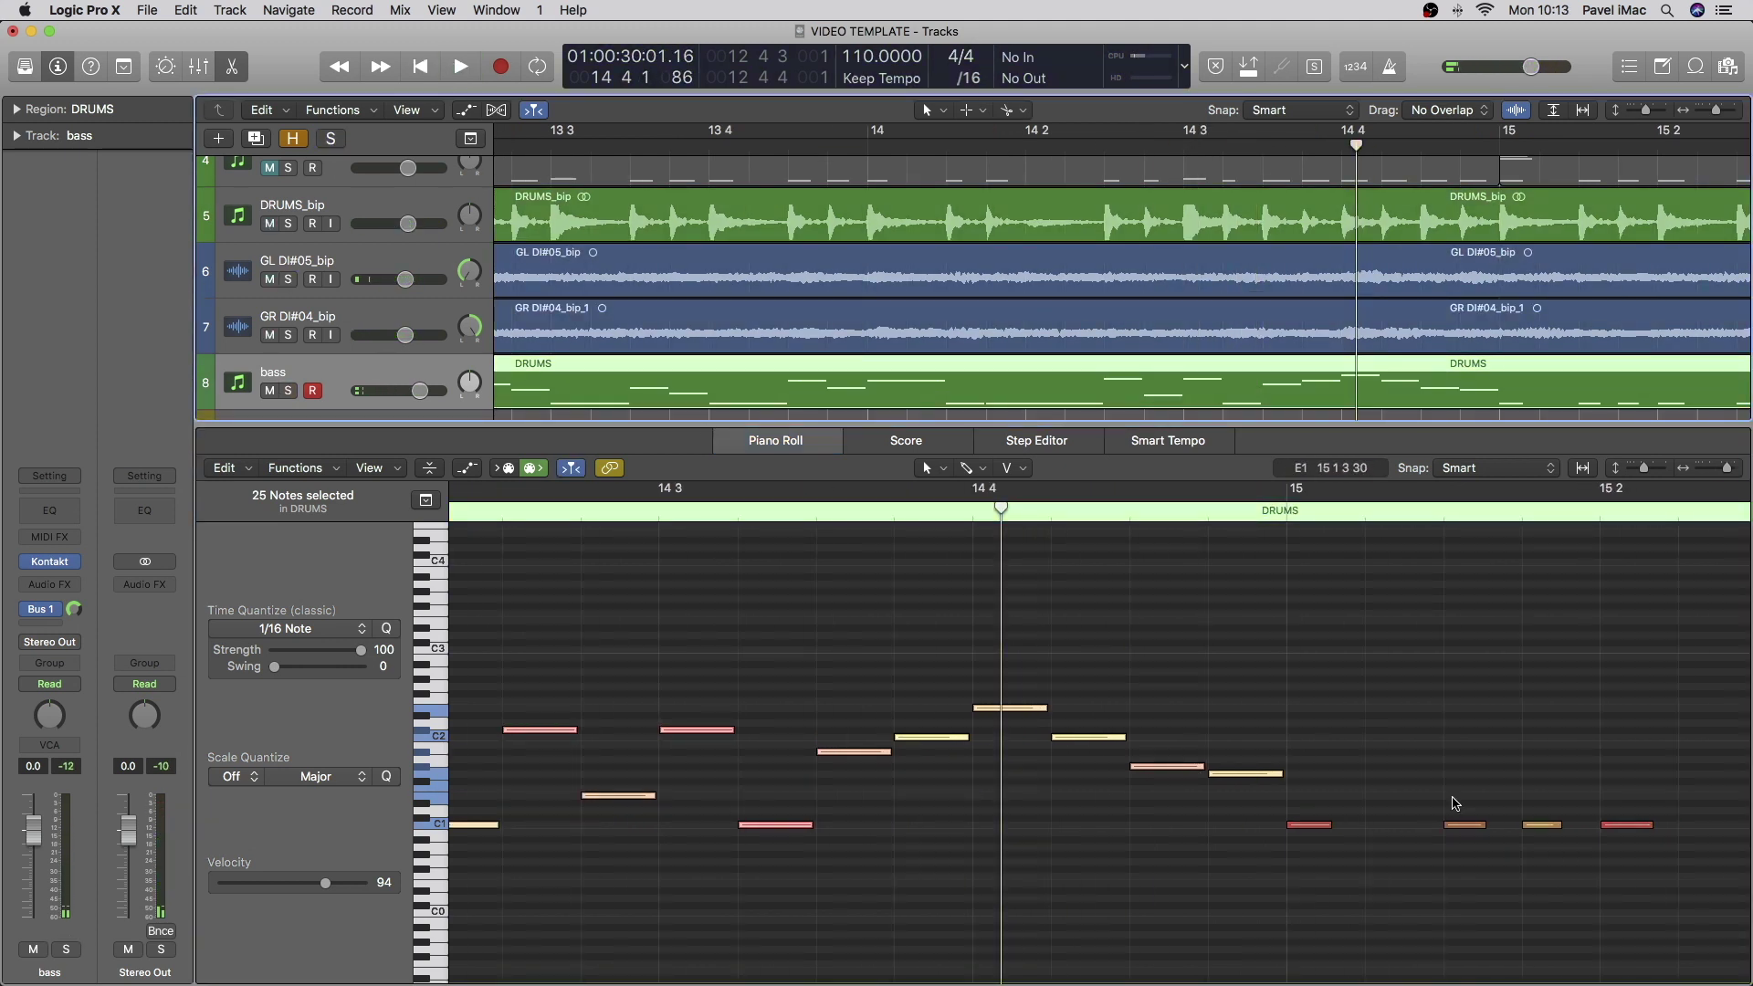
Step: Loop around 14 3–14 4, repitch five run notes, and play back from bar 13
{"action": "left_click_drag", "start_coordinate": [830, 495], "coordinate": [906, 495]}
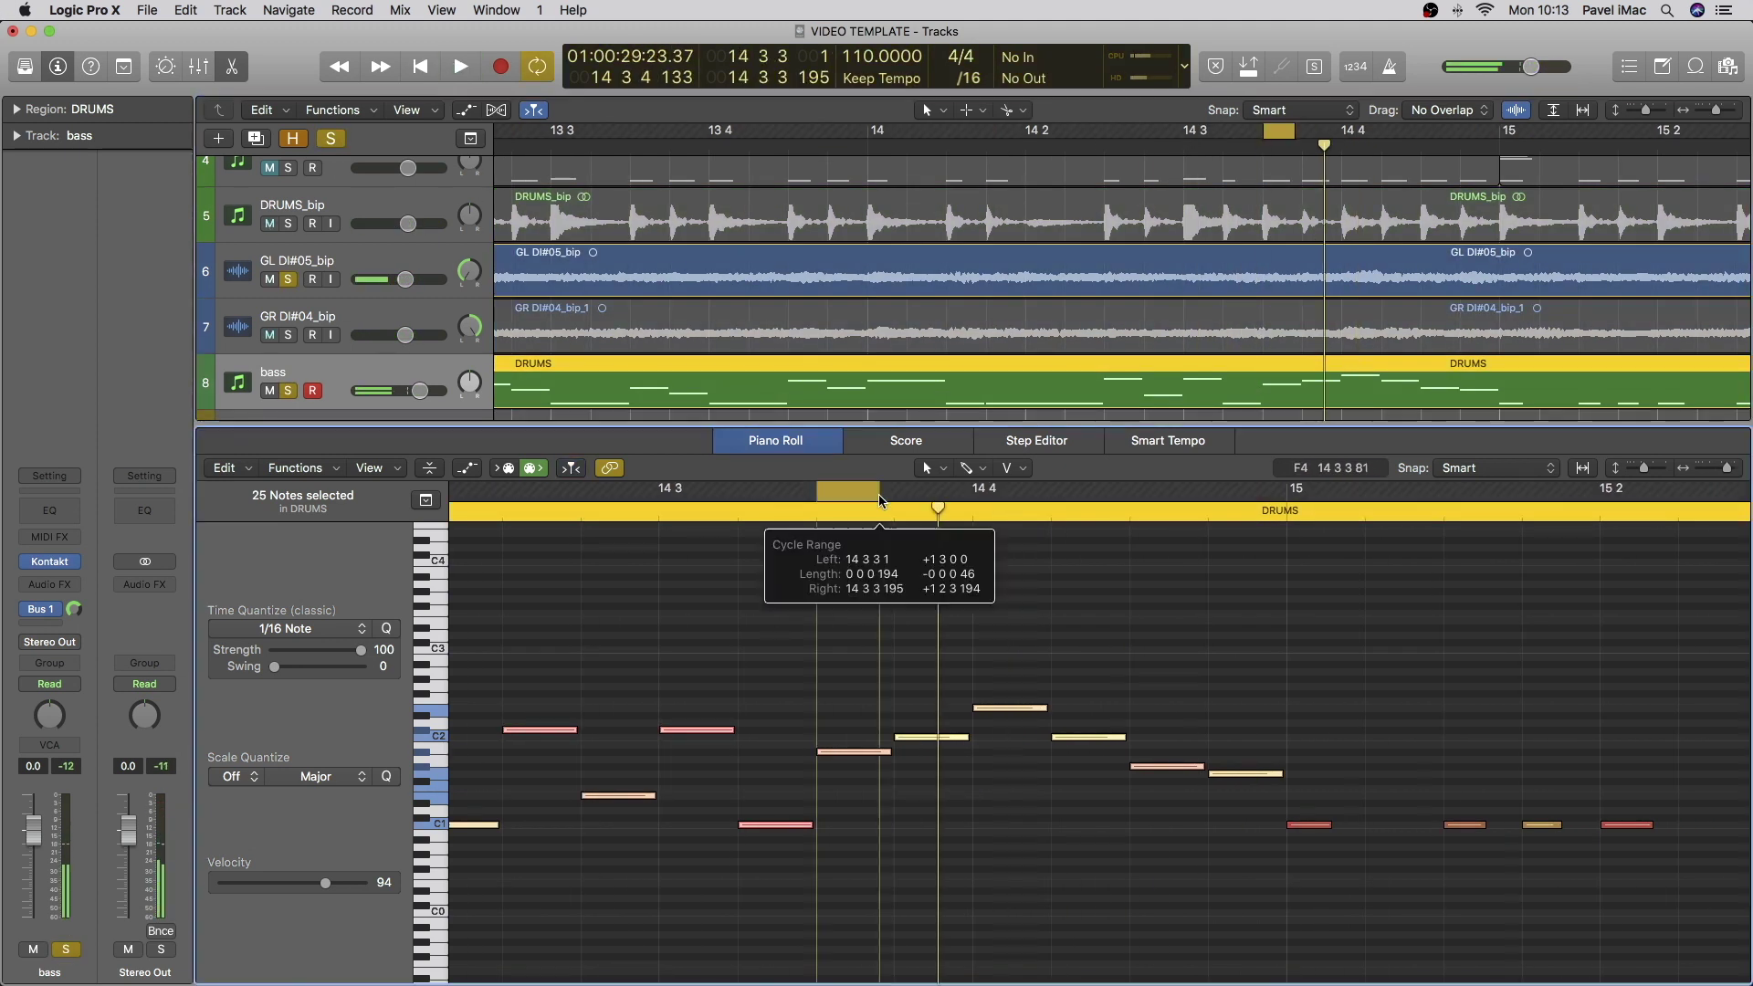
{"action": "left_click_drag", "start_coordinate": [853, 752], "coordinate": [853, 774]}
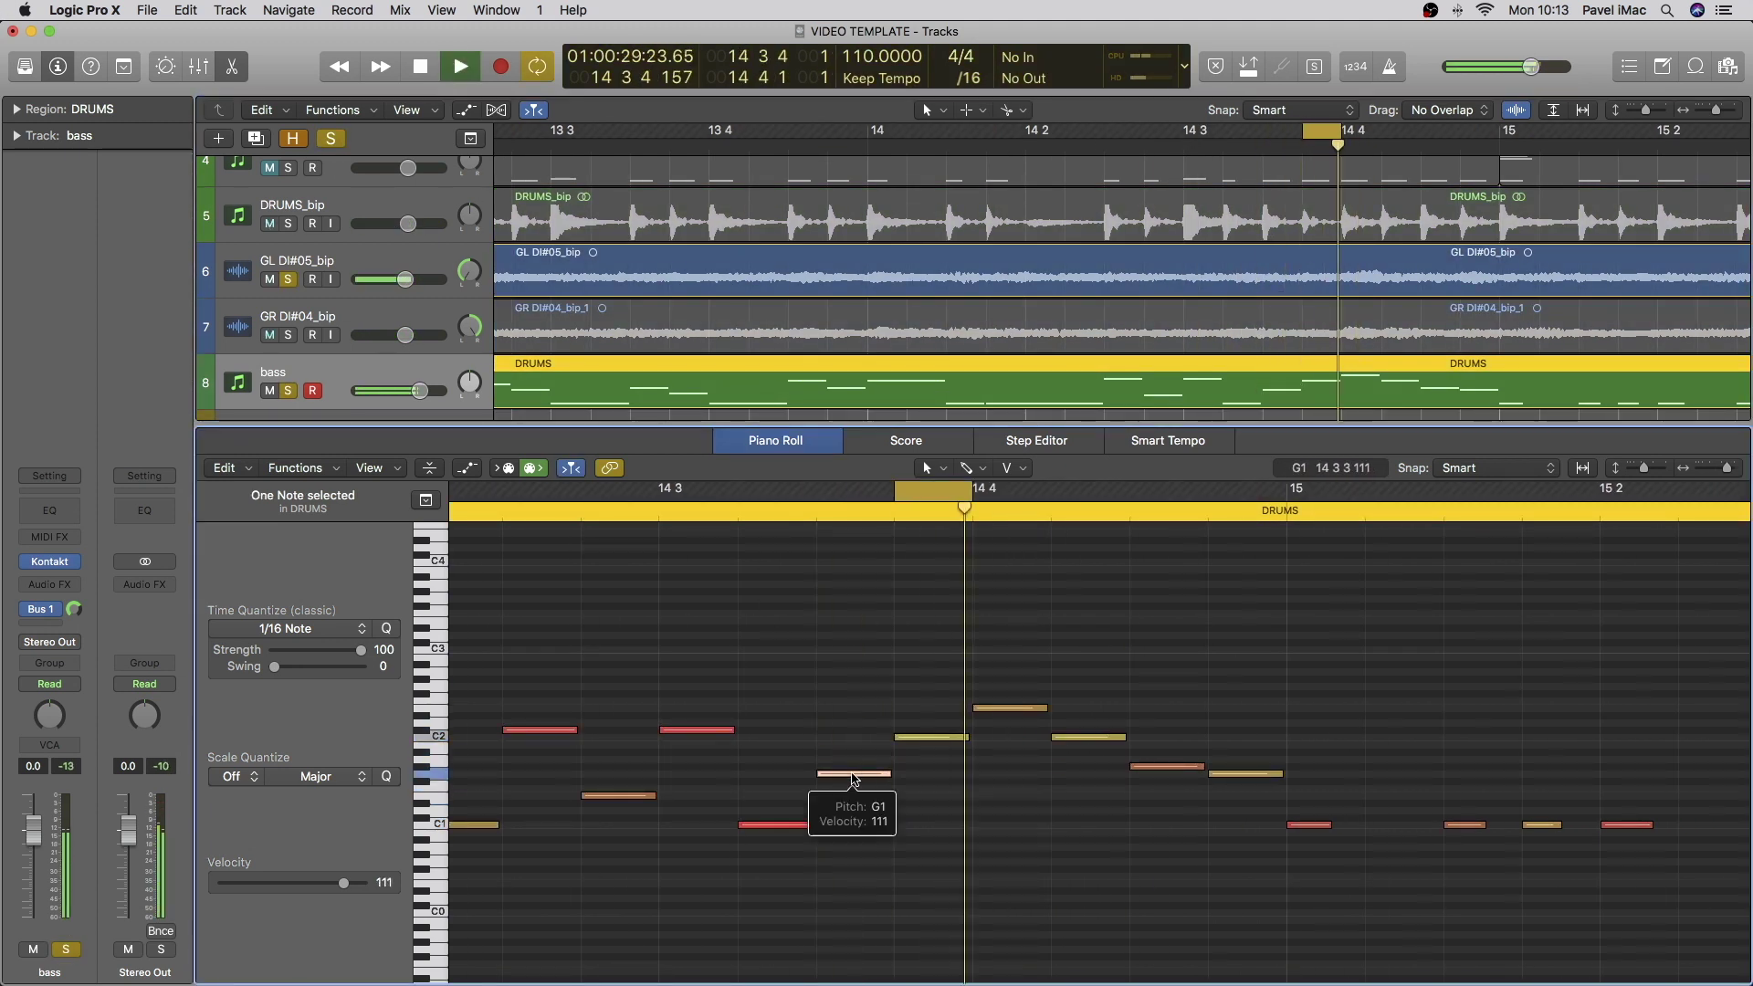
{"action": "left_click_drag", "start_coordinate": [940, 736], "coordinate": [940, 765]}
{"action": "left_click_drag", "start_coordinate": [1019, 708], "coordinate": [1098, 765]}
{"action": "left_click_drag", "start_coordinate": [1178, 766], "coordinate": [1178, 773]}
{"action": "left_click_drag", "start_coordinate": [1256, 773], "coordinate": [1256, 765]}
{"action": "key", "text": "ctrl+s"}
{"action": "key", "text": "c"}
{"action": "key", "text": "space"}
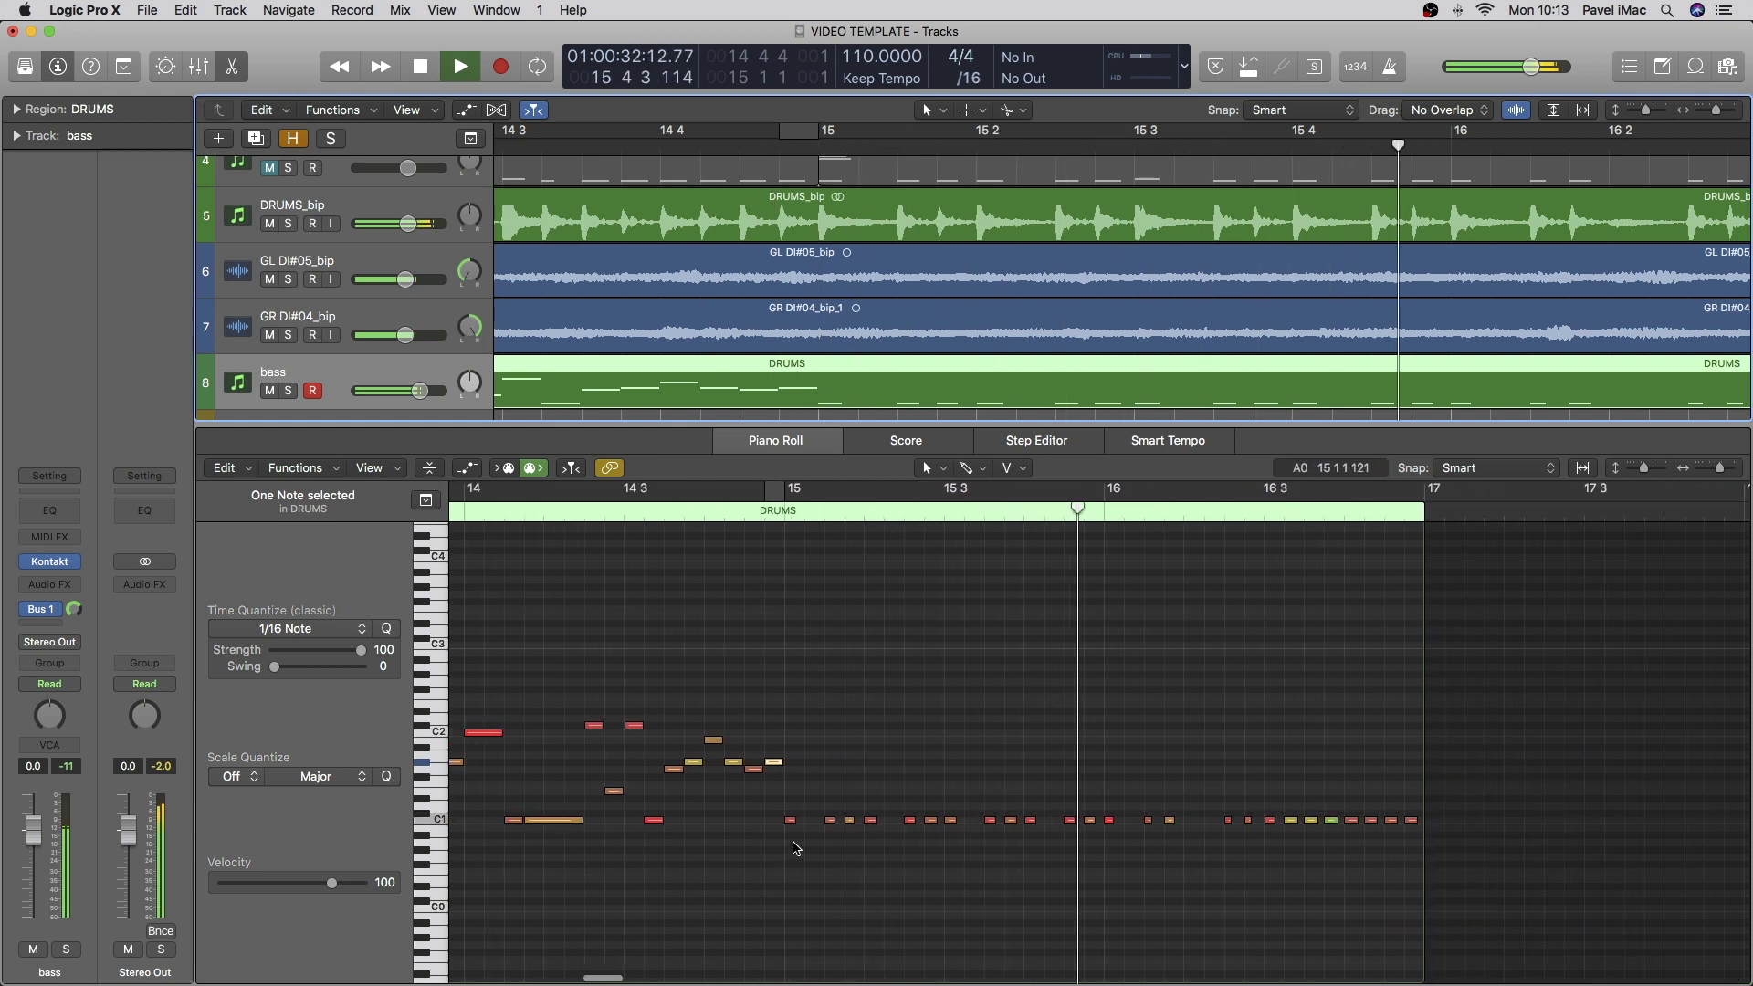
{"action": "key", "text": "space"}
Step: Delete the 25 notes in bars 15–17
{"action": "left_click_drag", "start_coordinate": [786, 833], "coordinate": [1458, 813]}
{"action": "key", "text": "Delete"}
{"action": "scroll", "coordinate": [1084, 798], "scroll_direction": "left", "scroll_amount": 10}
{"action": "scroll", "coordinate": [1086, 796], "scroll_direction": "left", "scroll_amount": 5}
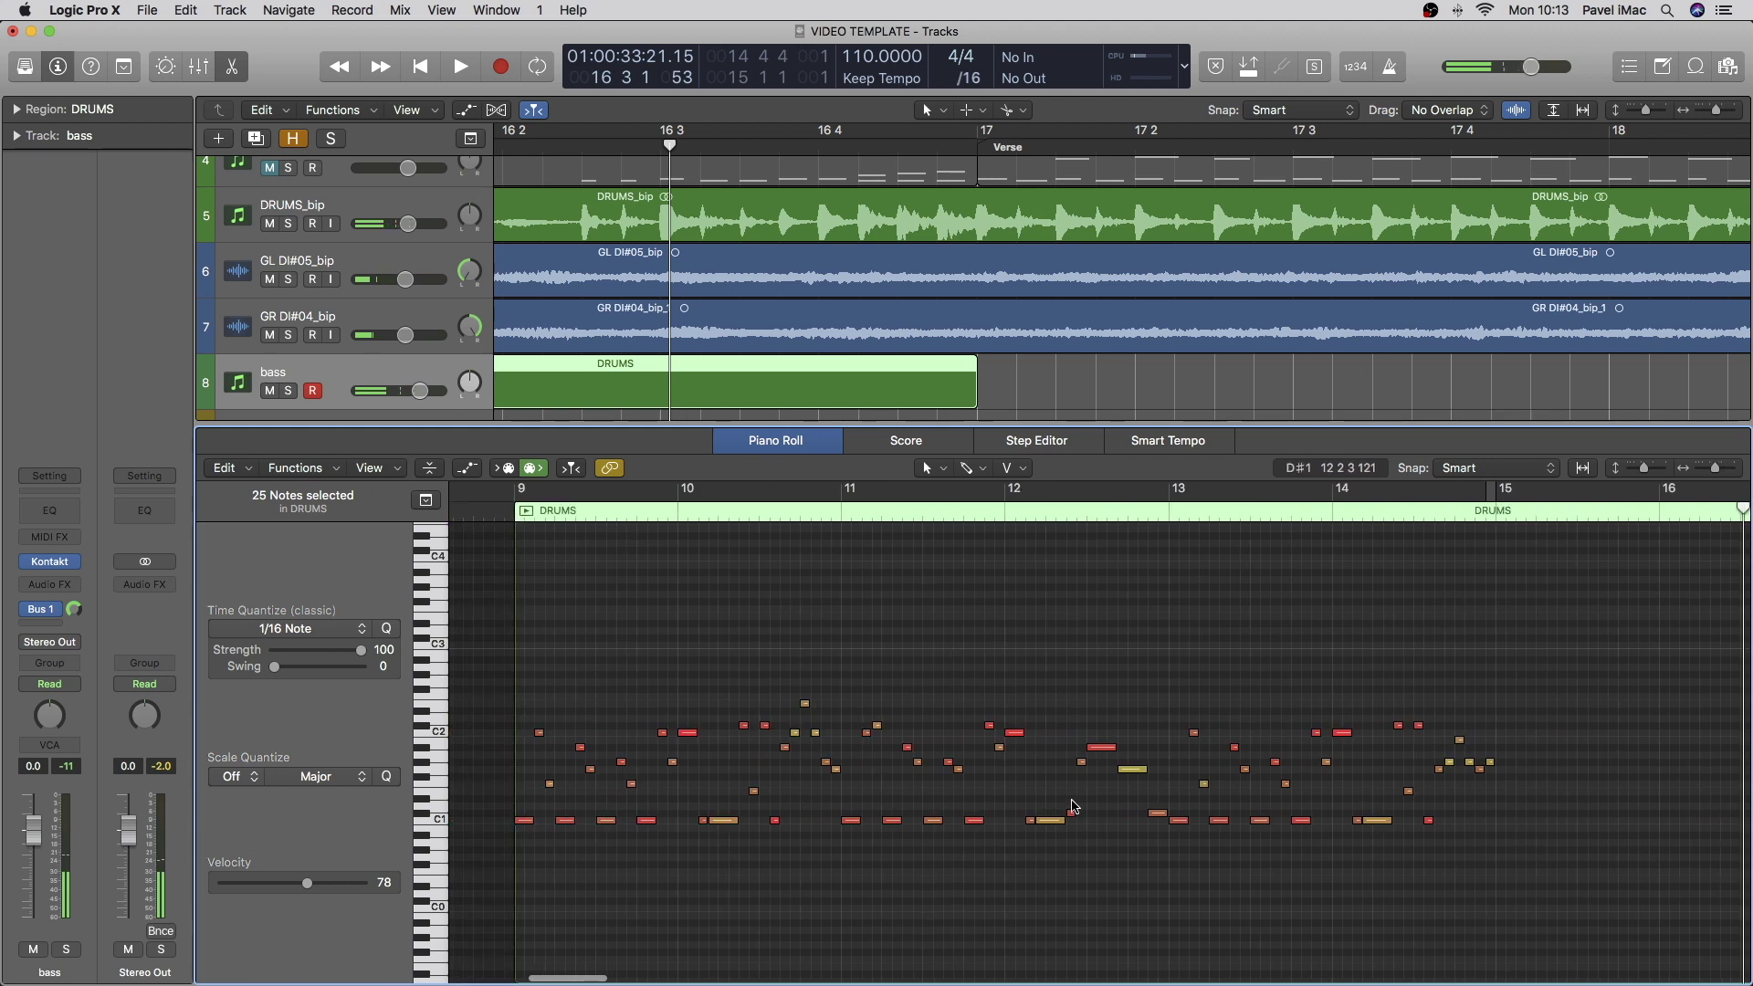
Step: Copy the 20 notes starting at bar 11 and paste them at bar 15
{"action": "left_click", "coordinate": [838, 516]}
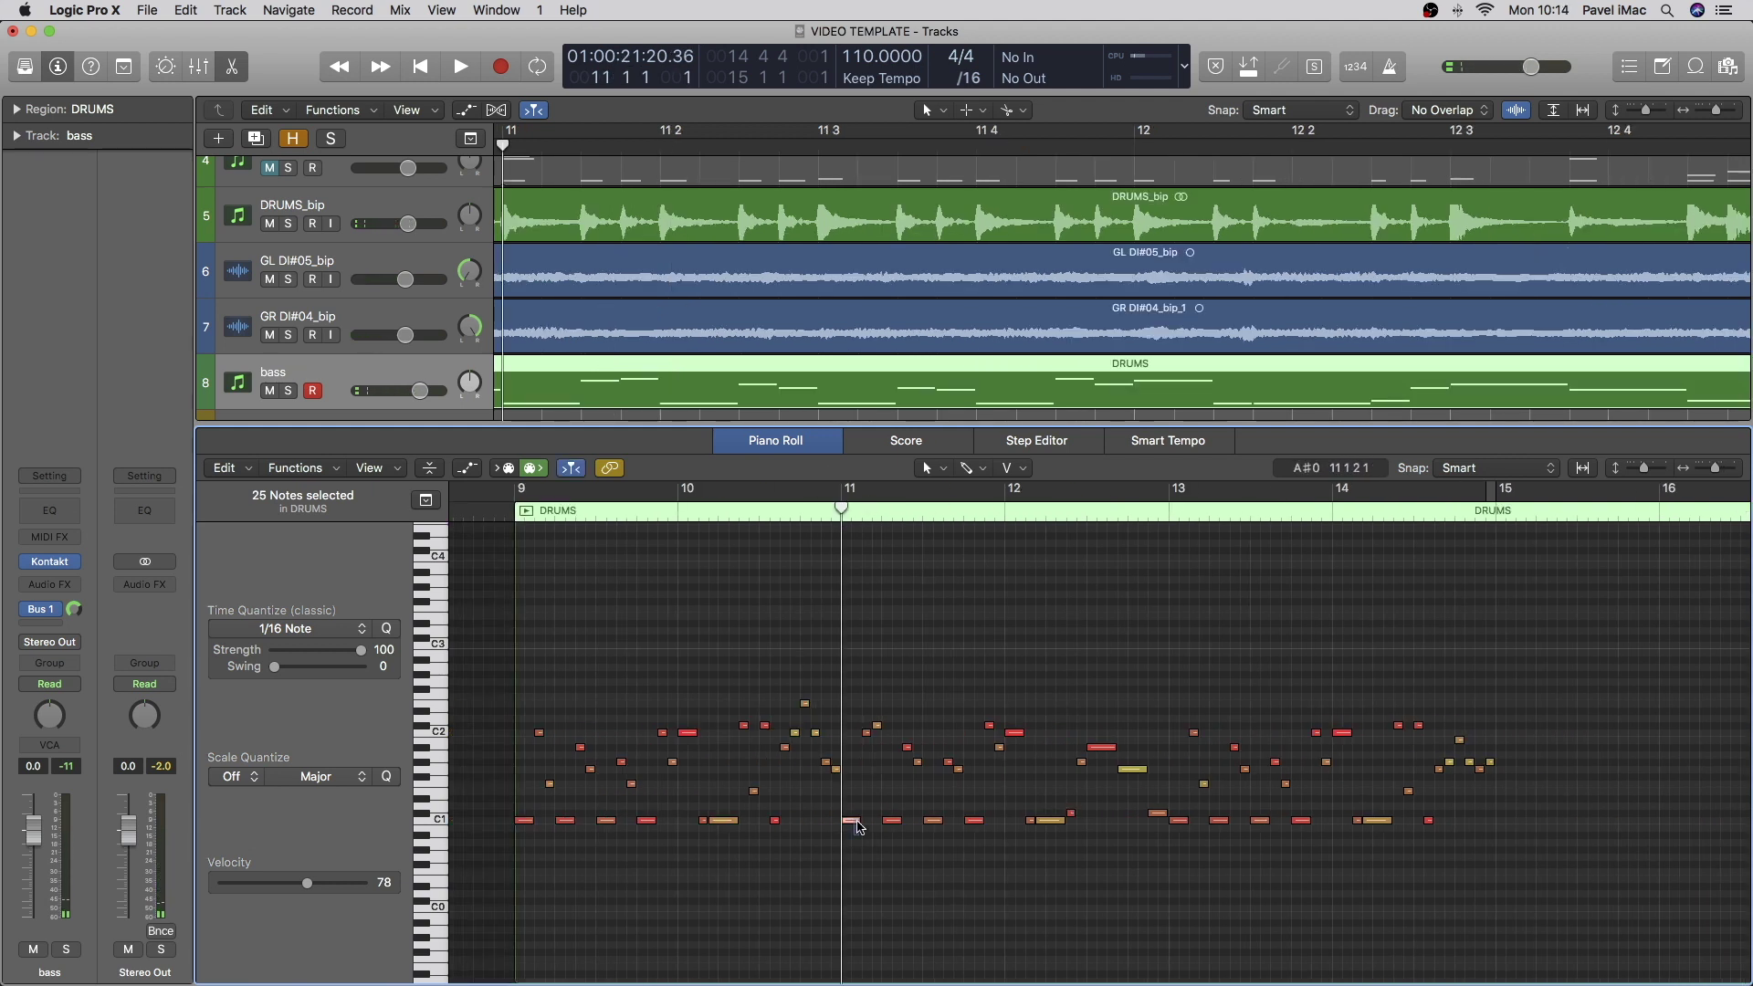
{"action": "left_click_drag", "start_coordinate": [852, 834], "coordinate": [1164, 581]}
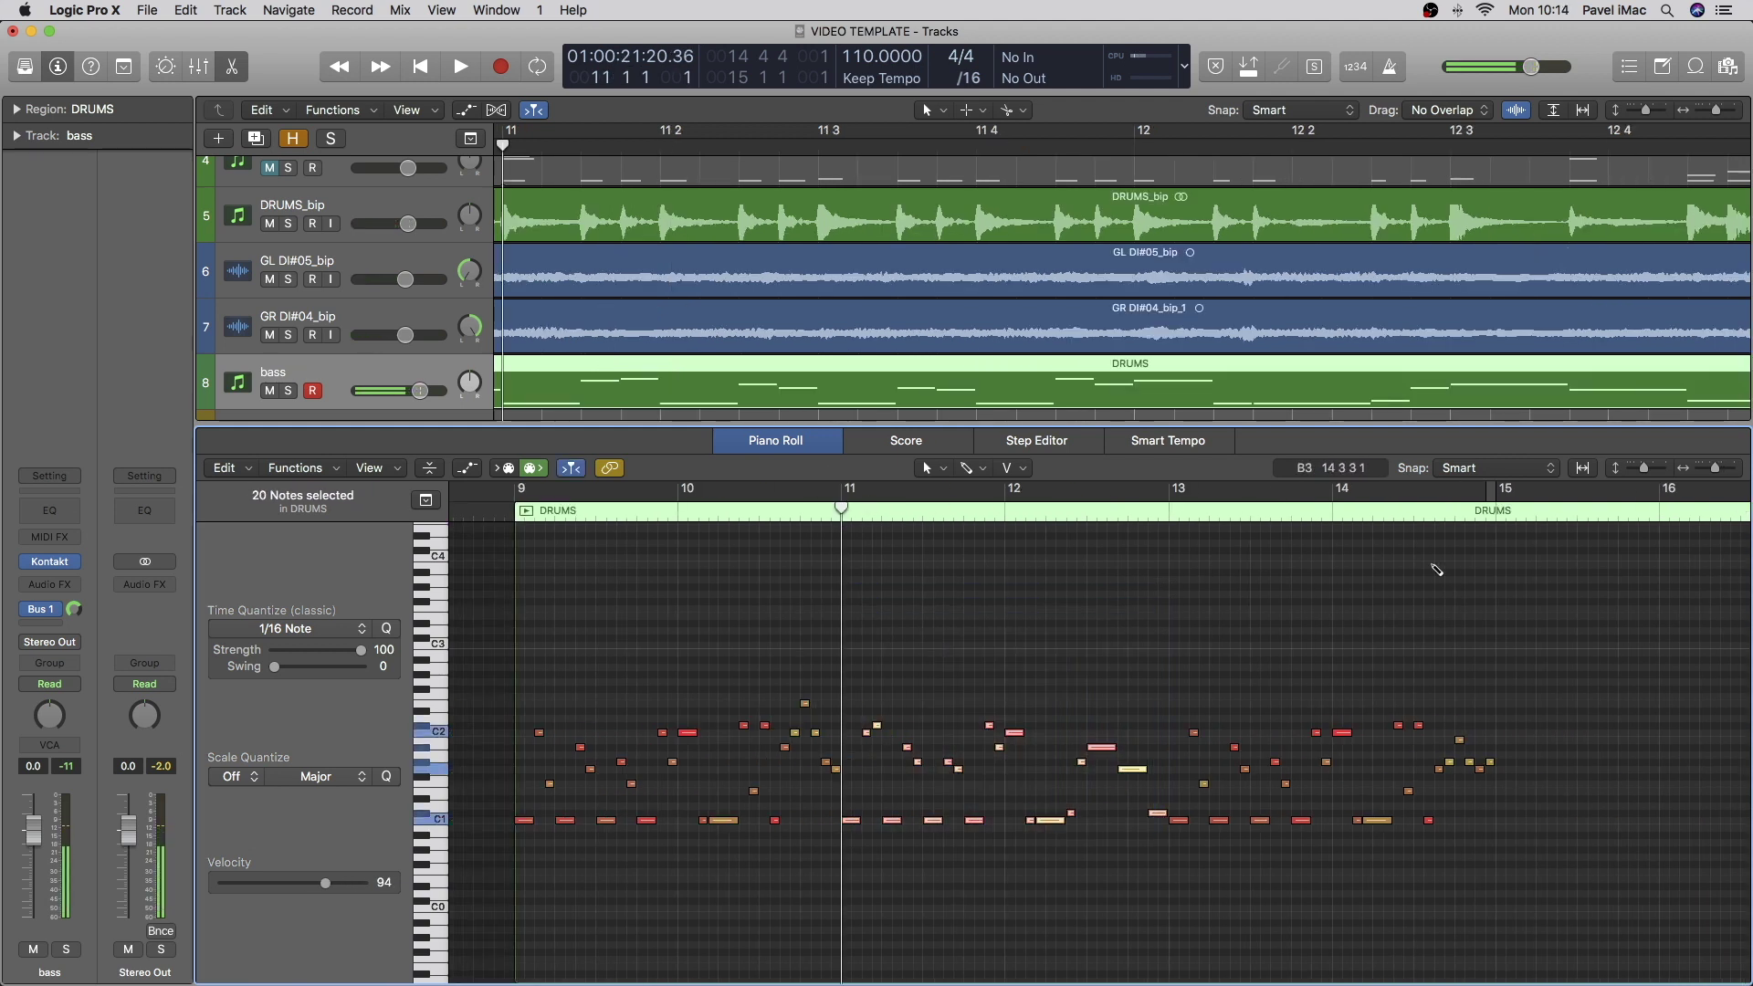
{"action": "left_click", "coordinate": [1495, 512]}
{"action": "key", "text": "super+v"}
{"action": "scroll", "coordinate": [1461, 602], "scroll_direction": "right", "scroll_amount": 10}
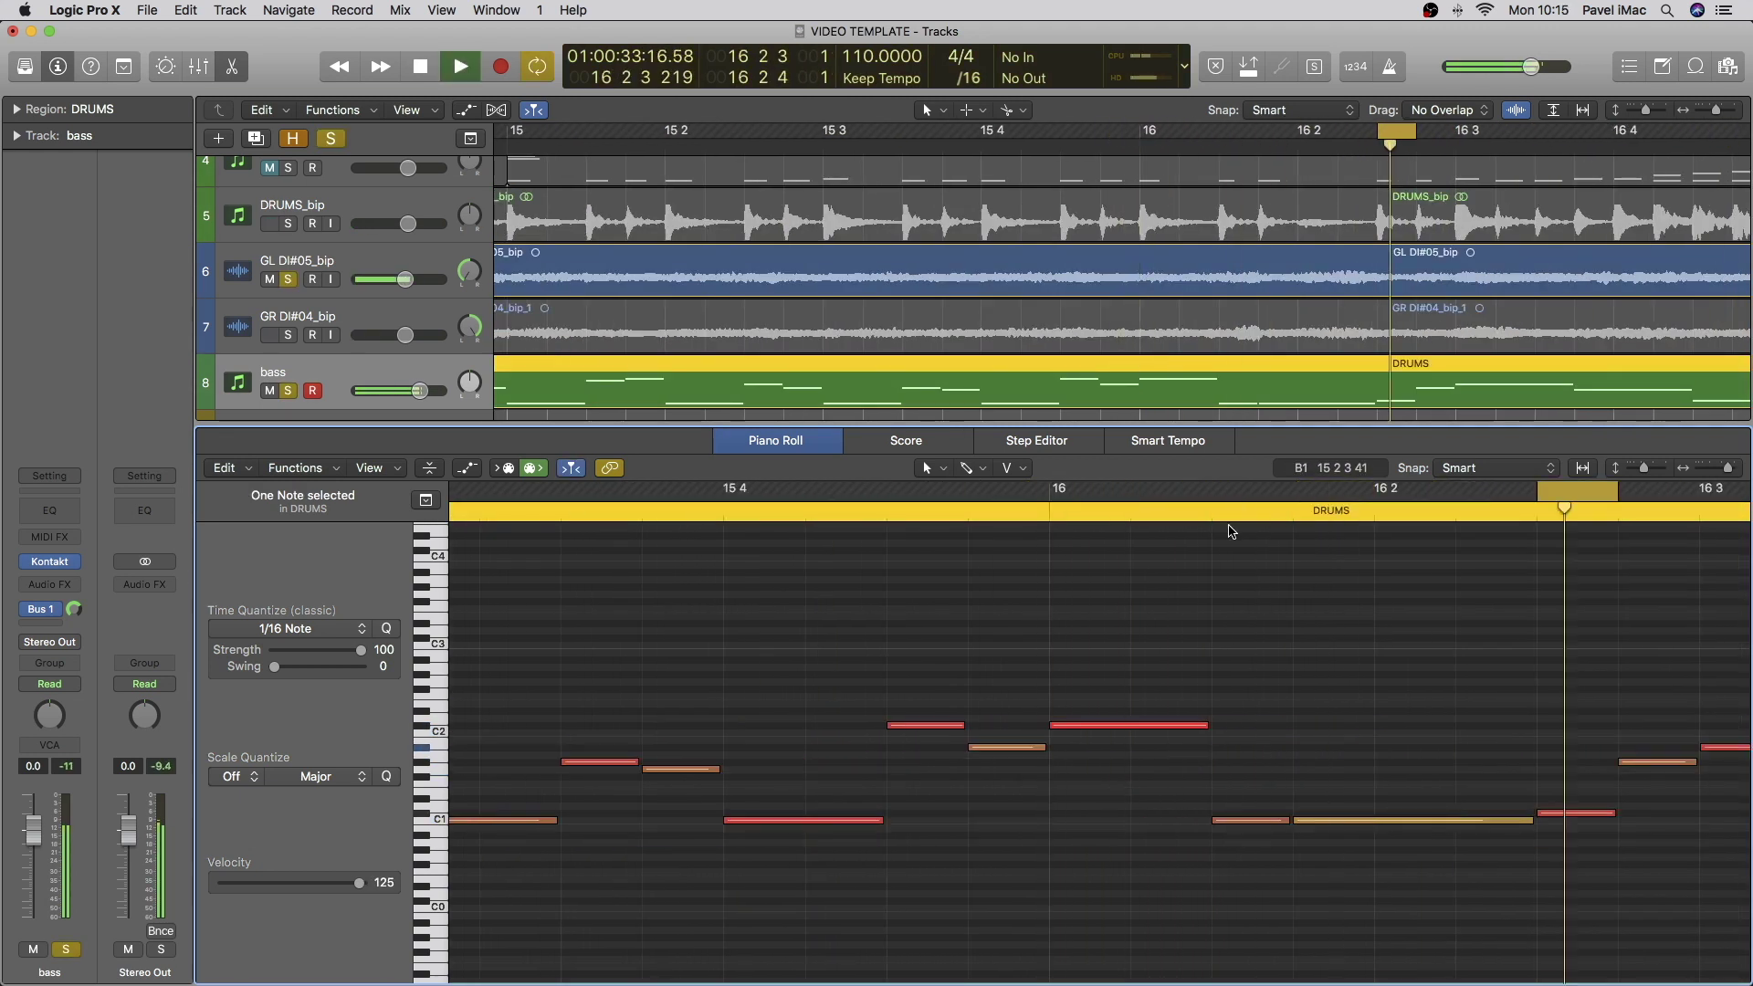
{"action": "scroll", "coordinate": [1228, 533], "scroll_direction": "right", "scroll_amount": 7}
Step: Drag three of the pasted notes in bars 15–16 to new pitches
{"action": "left_click_drag", "start_coordinate": [1028, 763], "coordinate": [1029, 786]}
{"action": "left_click_drag", "start_coordinate": [1159, 745], "coordinate": [1160, 727]}
{"action": "left_click_drag", "start_coordinate": [1347, 763], "coordinate": [1350, 735]}
Step: Turn off the loop, stop playback, close the Piano Roll and clear solos
{"action": "key", "text": "c"}
{"action": "key", "text": "space"}
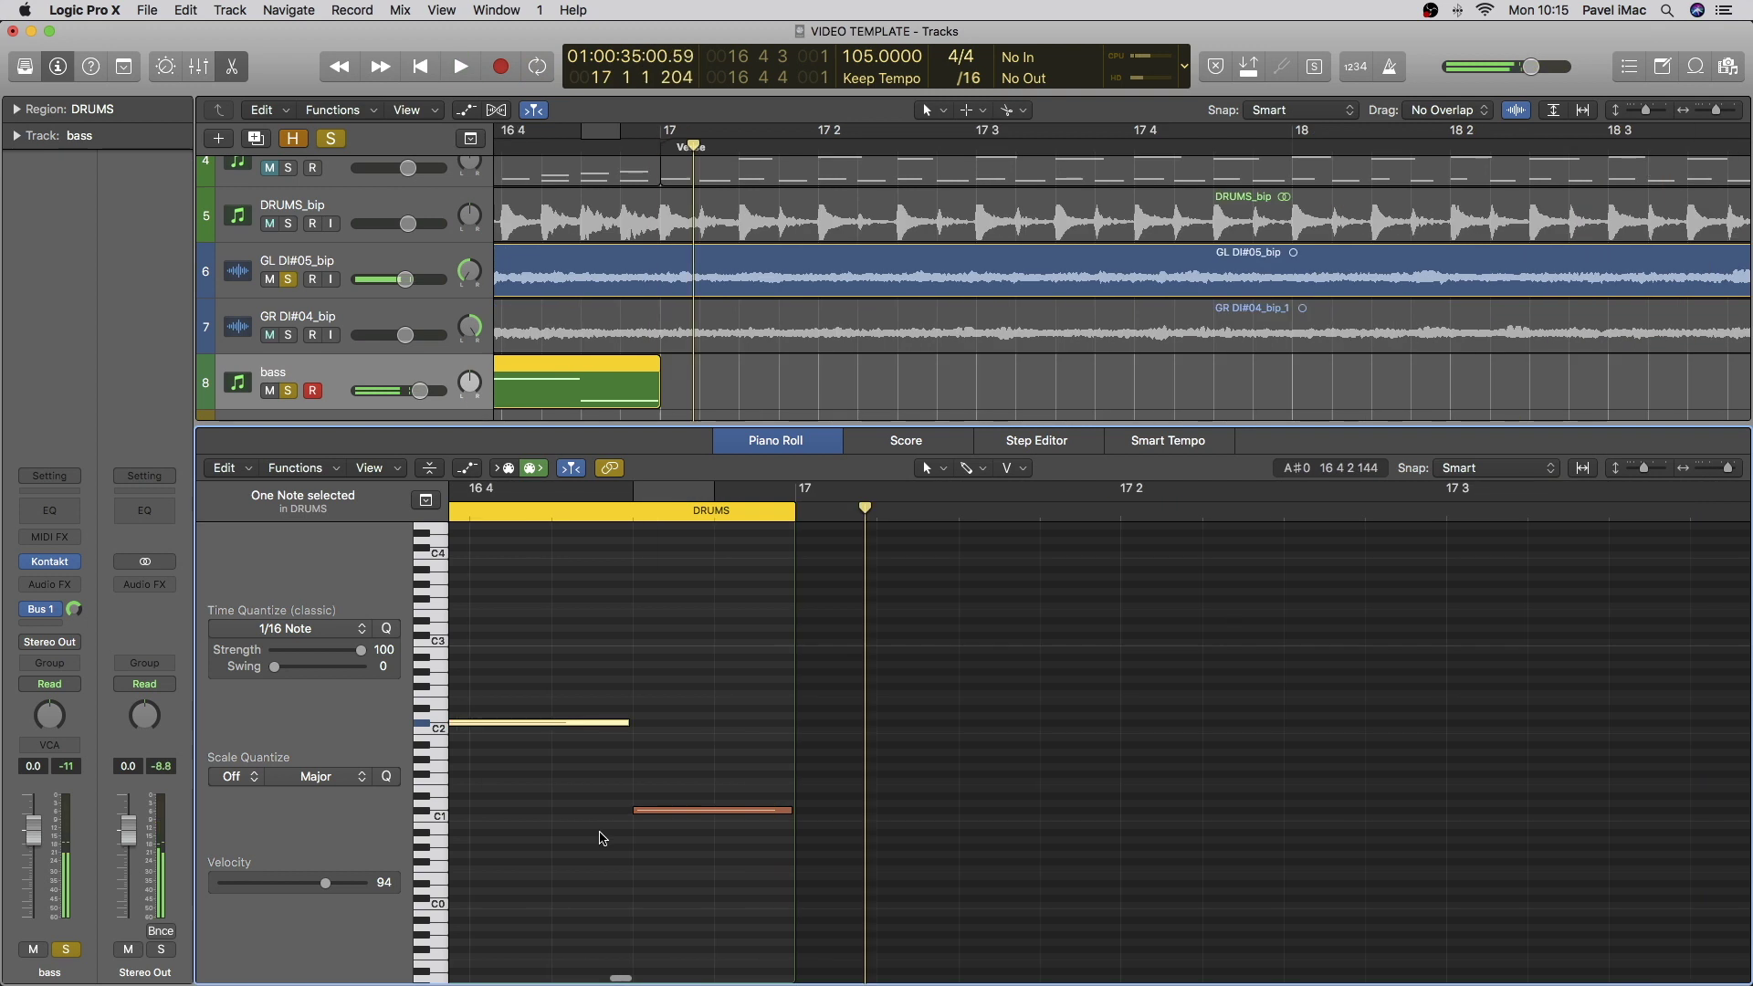
{"action": "key", "text": "p"}
{"action": "key", "text": "super+Left"}
{"action": "left_click", "coordinate": [331, 139]}
{"action": "scroll", "coordinate": [853, 399], "scroll_direction": "left", "scroll_amount": 8}
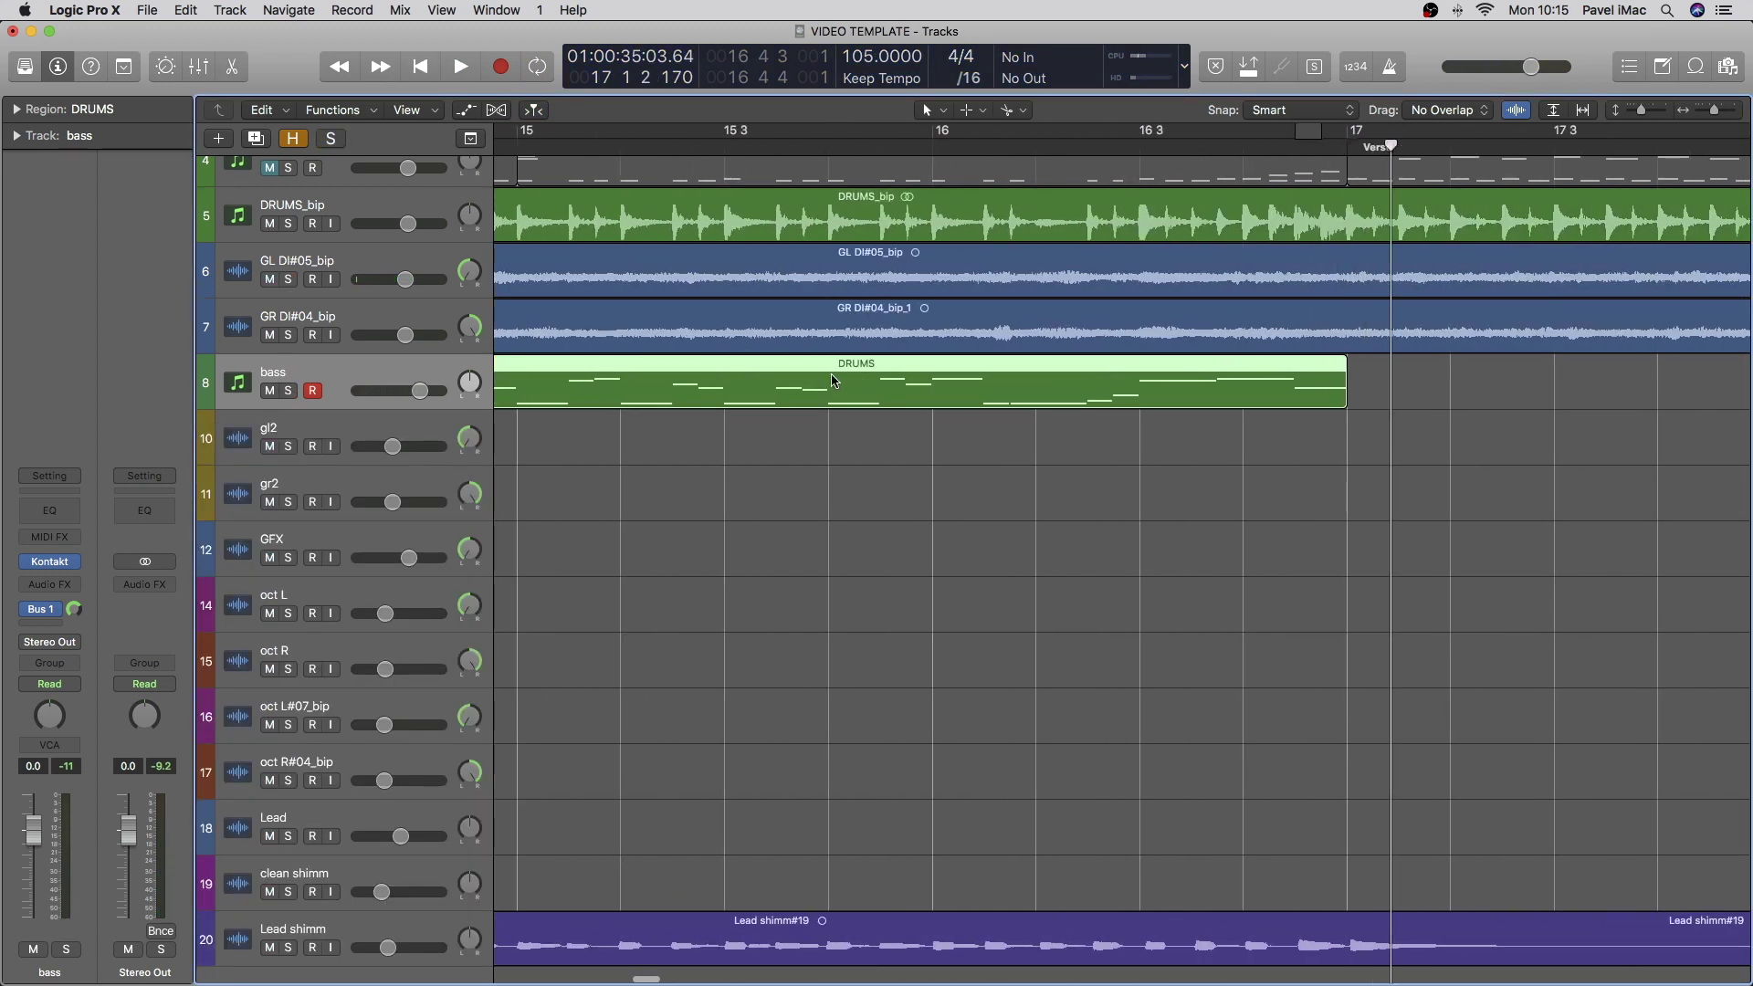
{"action": "scroll", "coordinate": [833, 383], "scroll_direction": "left", "scroll_amount": 7}
Step: Zoom the tracks out, play from bar 9, and reopen the bass region's Piano Roll
{"action": "key", "text": "super+Left"}
{"action": "key", "text": "super+Left"}
{"action": "key", "text": "super+Left"}
{"action": "scroll", "coordinate": [834, 383], "scroll_direction": "left", "scroll_amount": 7}
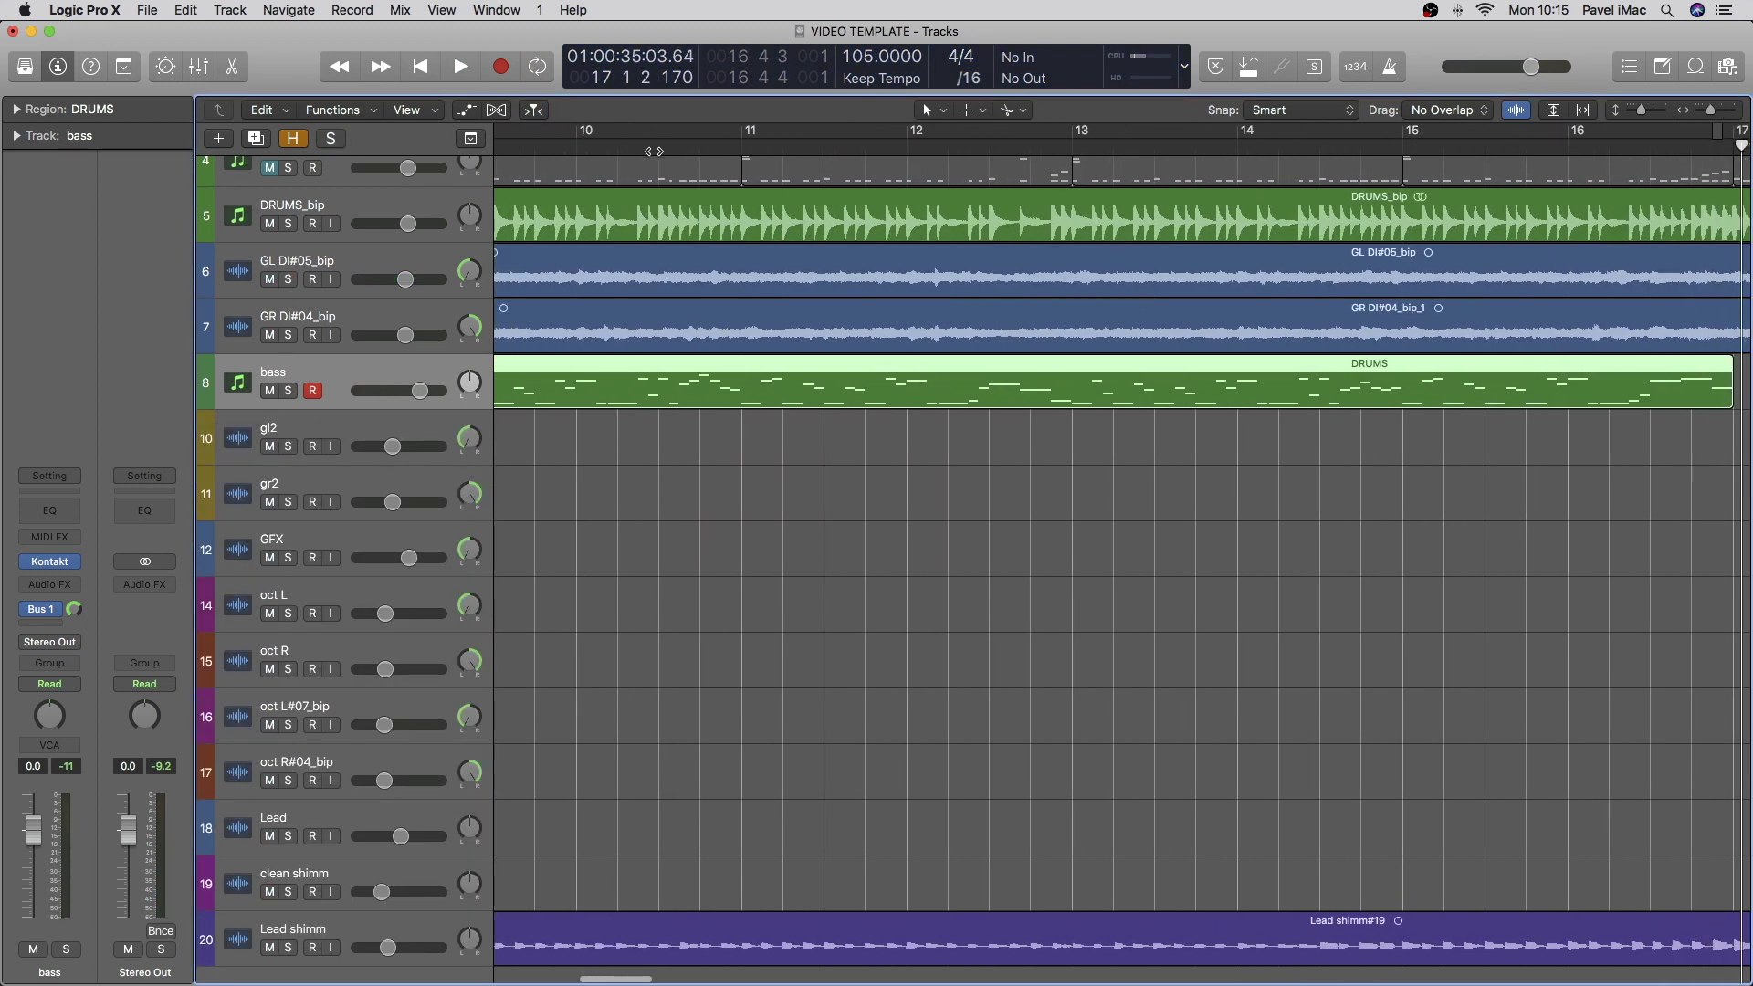
{"action": "scroll", "coordinate": [654, 151], "scroll_direction": "left", "scroll_amount": 5}
{"action": "key", "text": "space"}
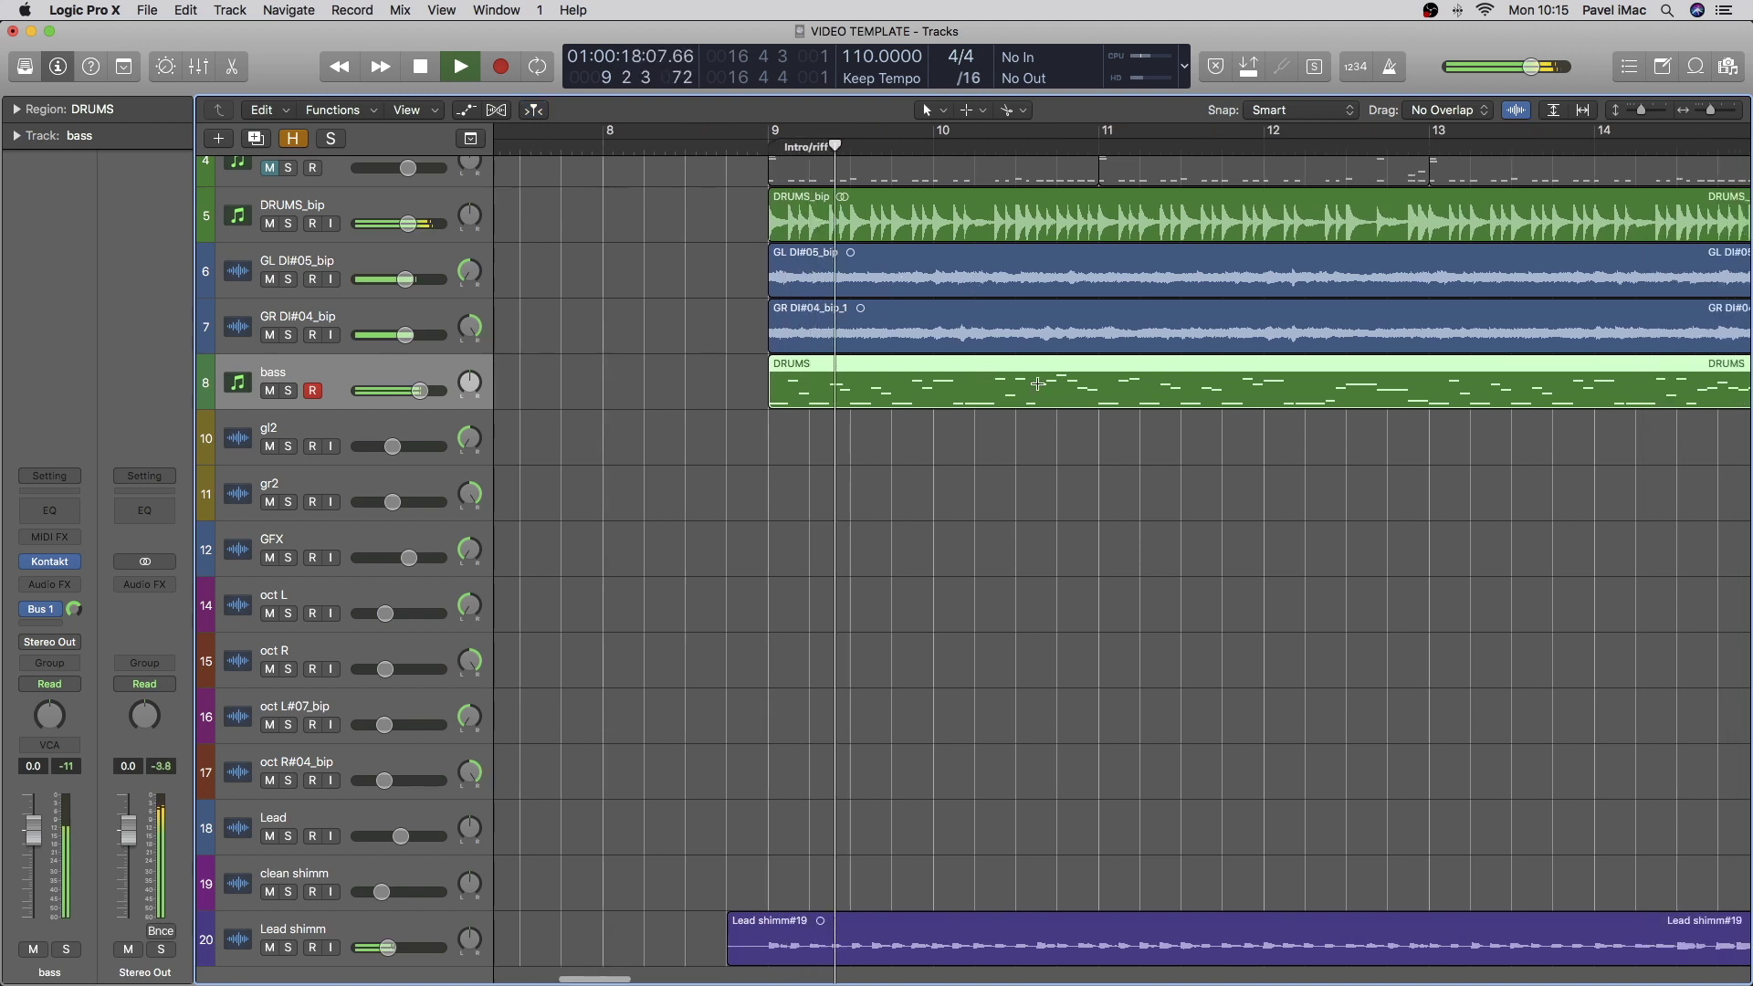
{"action": "key", "text": "p"}
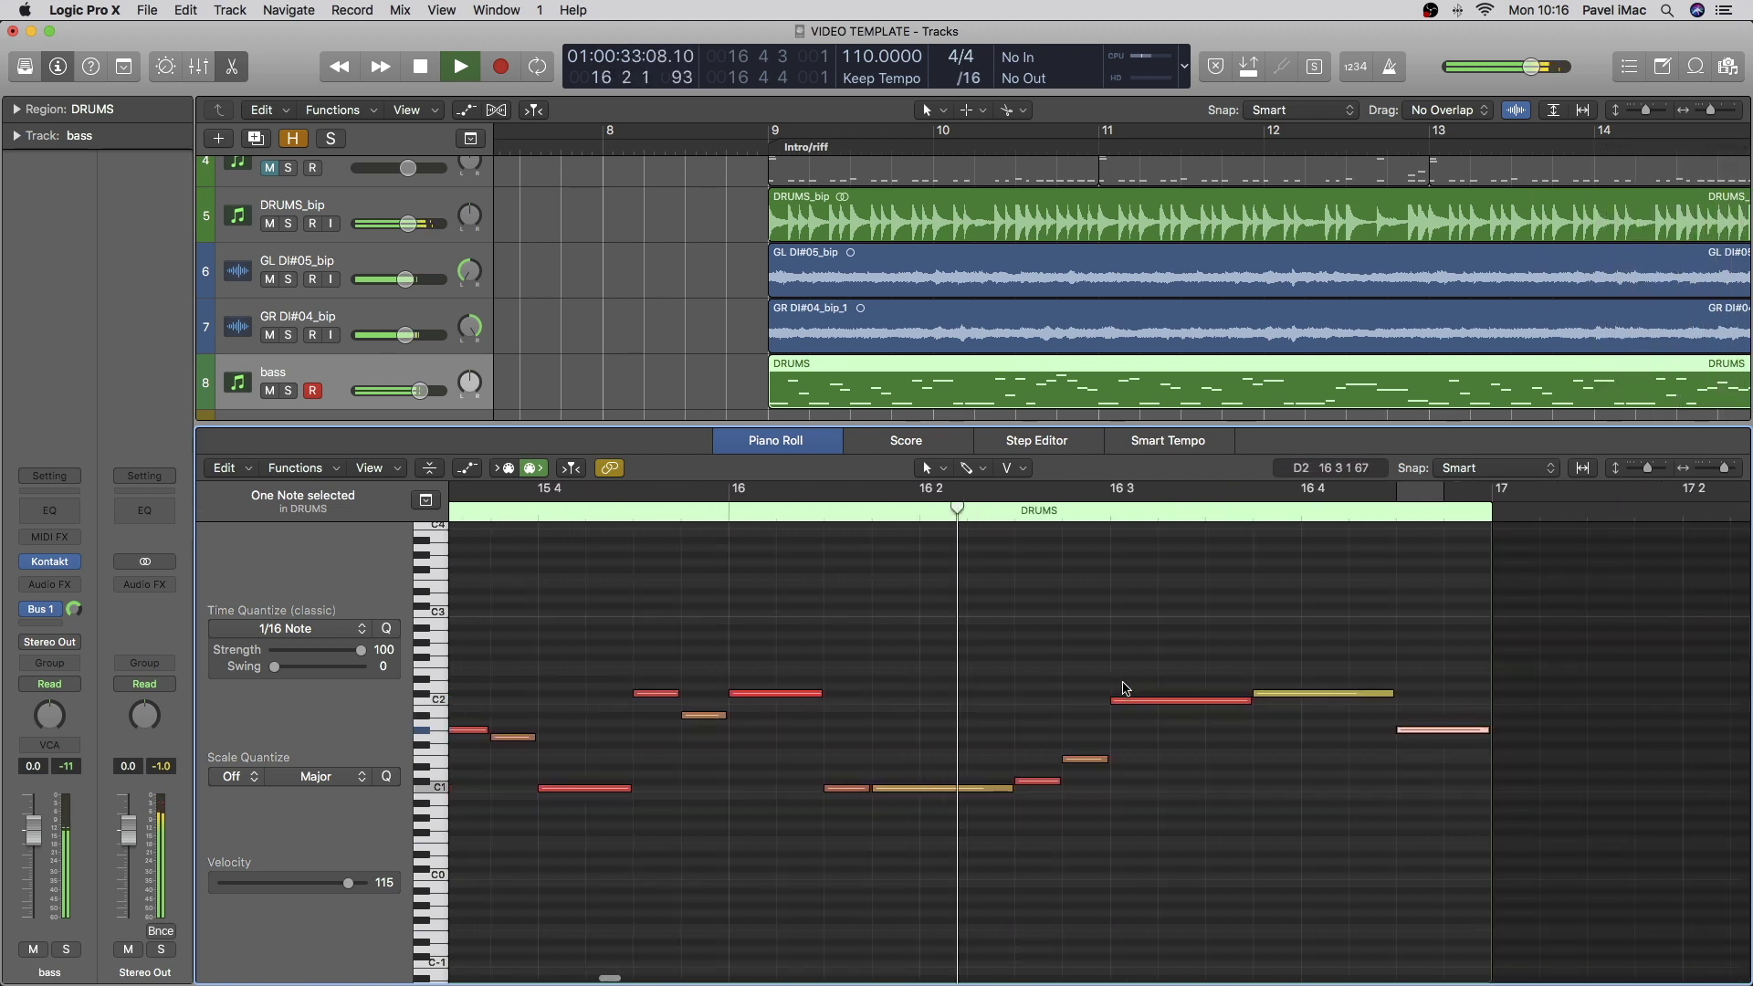
Step: Lengthen the two held notes at 12 3, checking playback with the bass soloed
{"action": "scroll", "coordinate": [1161, 687], "scroll_direction": "left", "scroll_amount": 5}
{"action": "key", "text": "space"}
{"action": "scroll", "coordinate": [1149, 694], "scroll_direction": "left", "scroll_amount": 12}
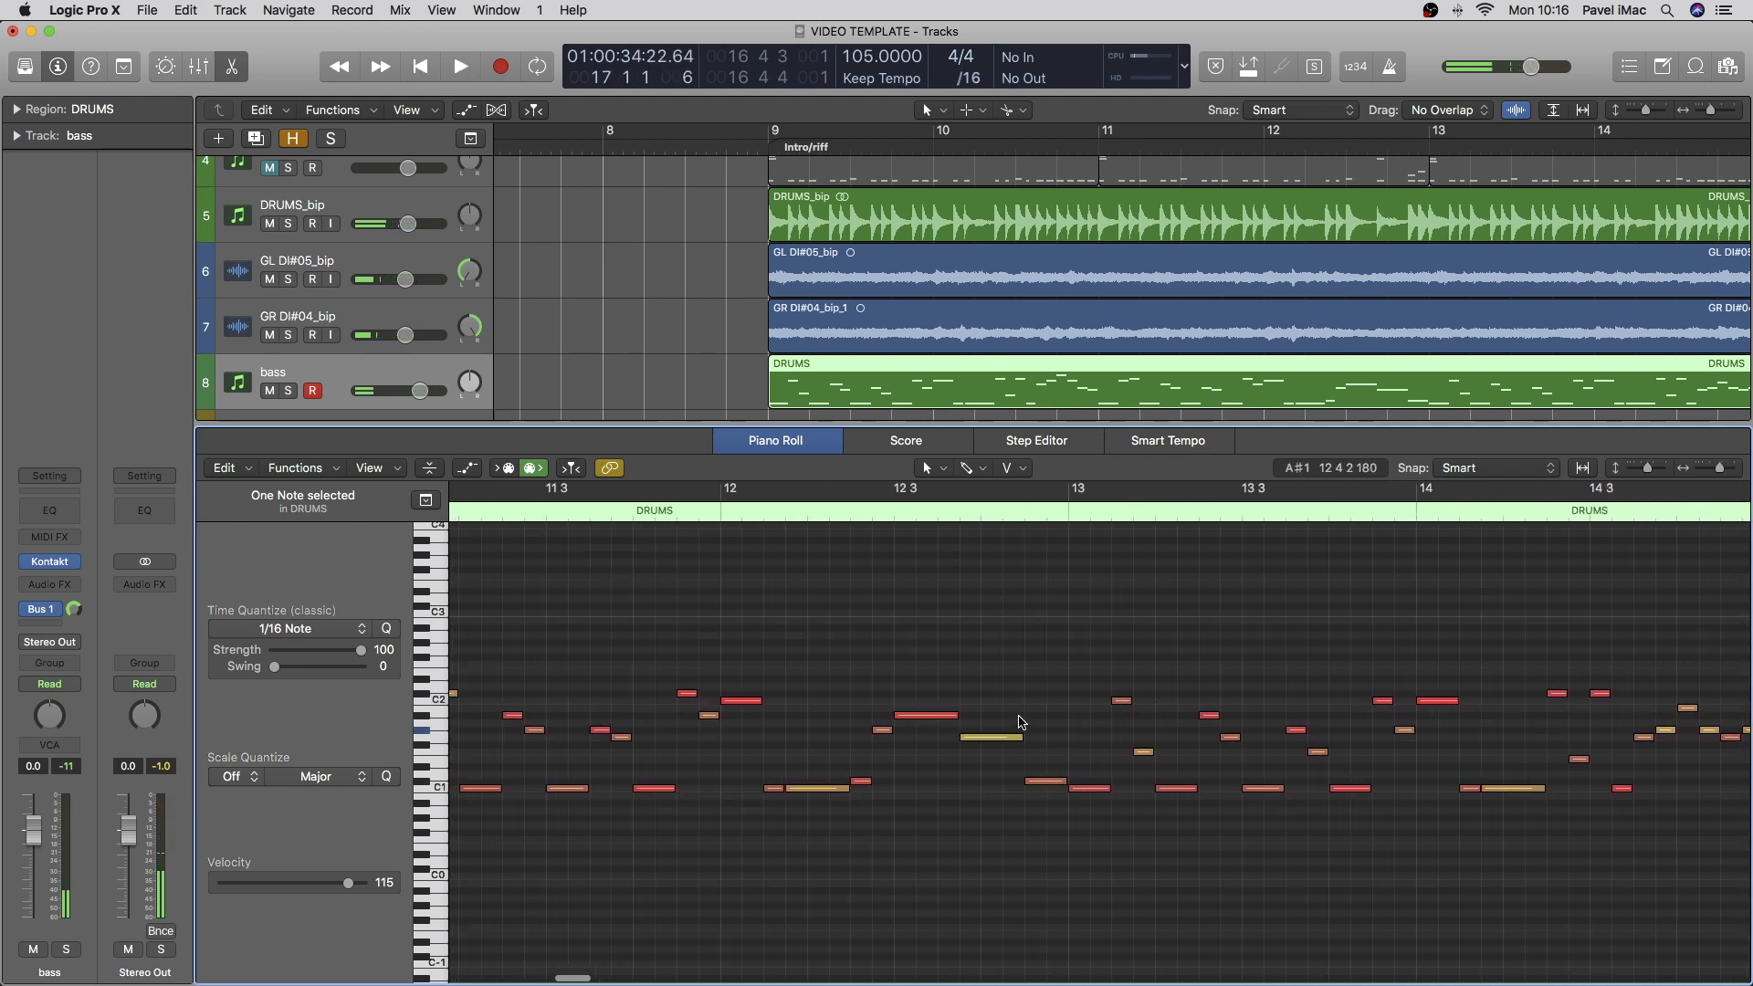
{"action": "left_click", "coordinate": [887, 514]}
{"action": "scroll", "coordinate": [1168, 724], "scroll_direction": "right", "scroll_amount": 5}
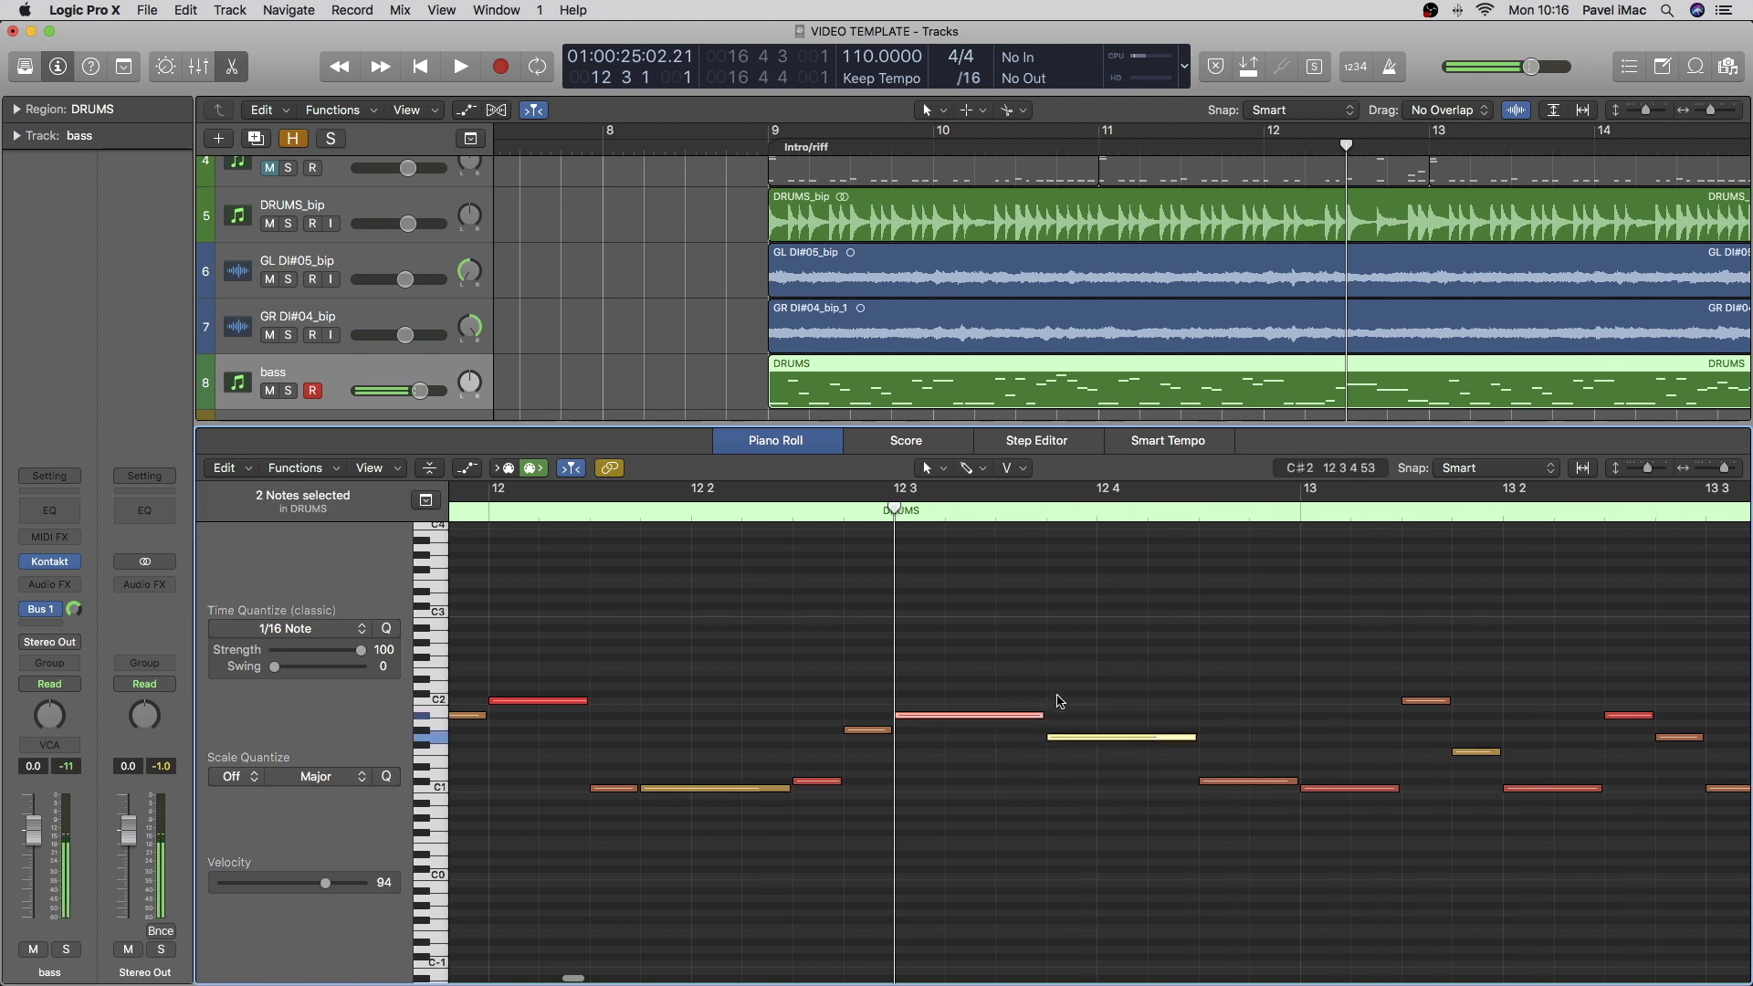
{"action": "left_click_drag", "start_coordinate": [1041, 718], "coordinate": [1107, 714]}
{"action": "key", "text": "s"}
{"action": "key", "text": "space"}
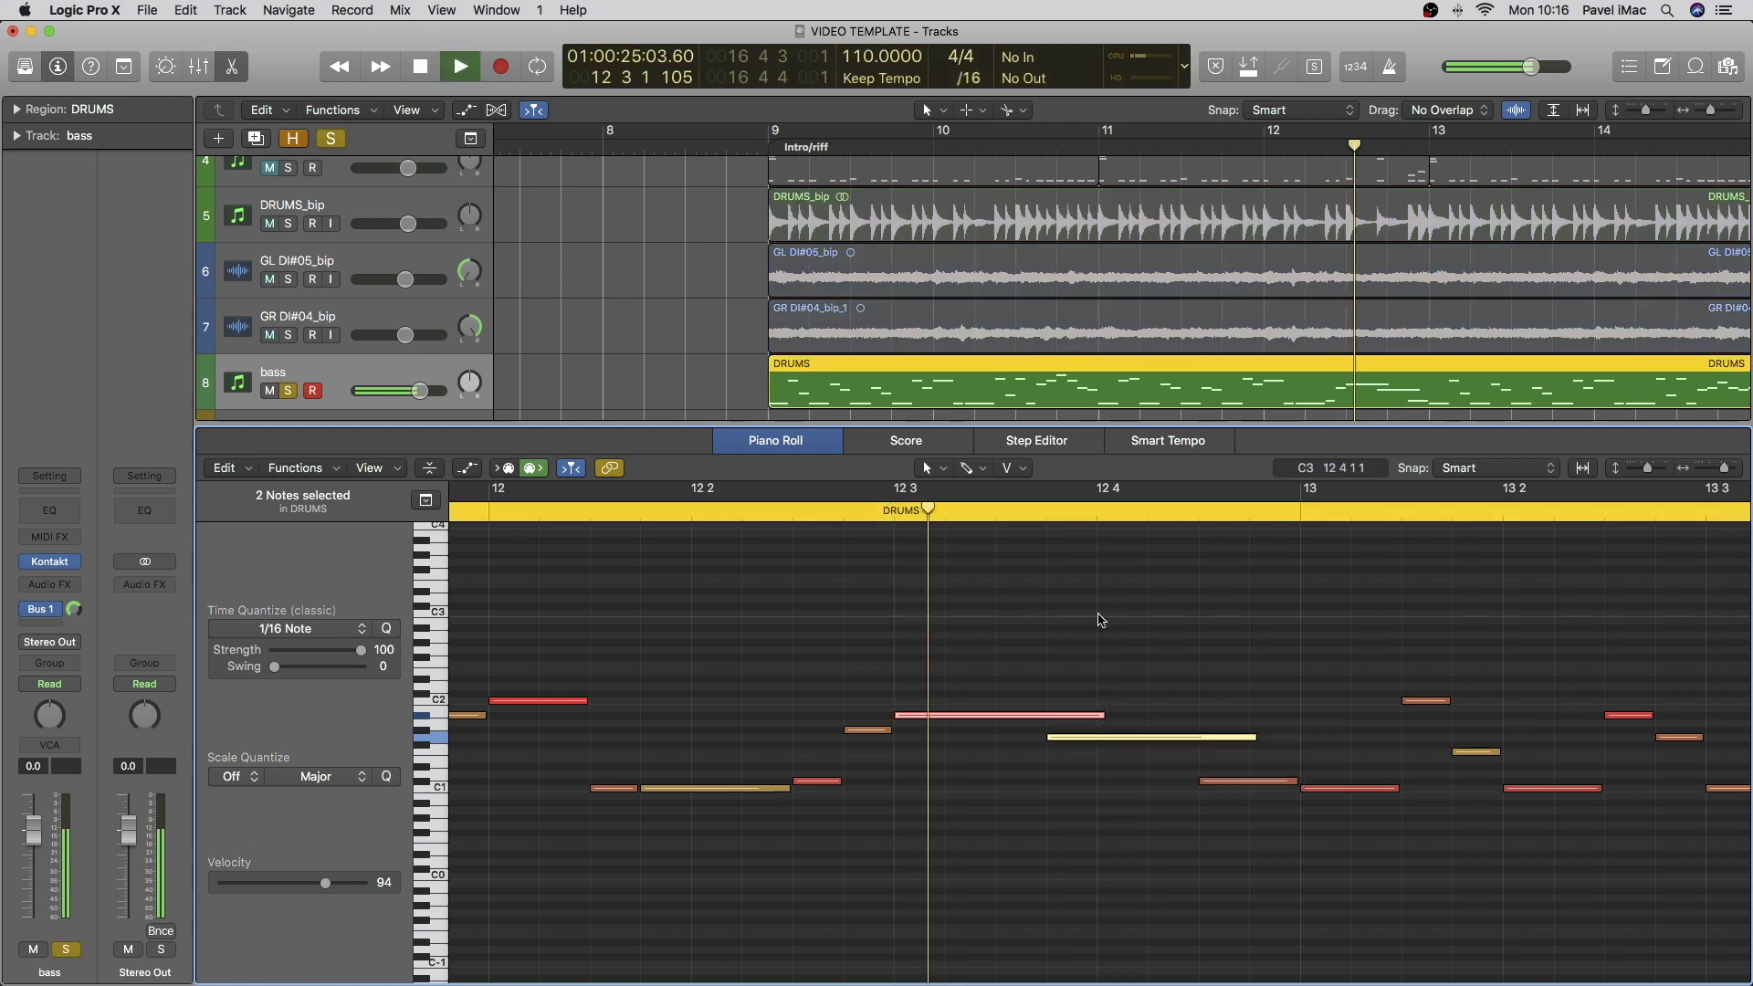
{"action": "key", "text": "space"}
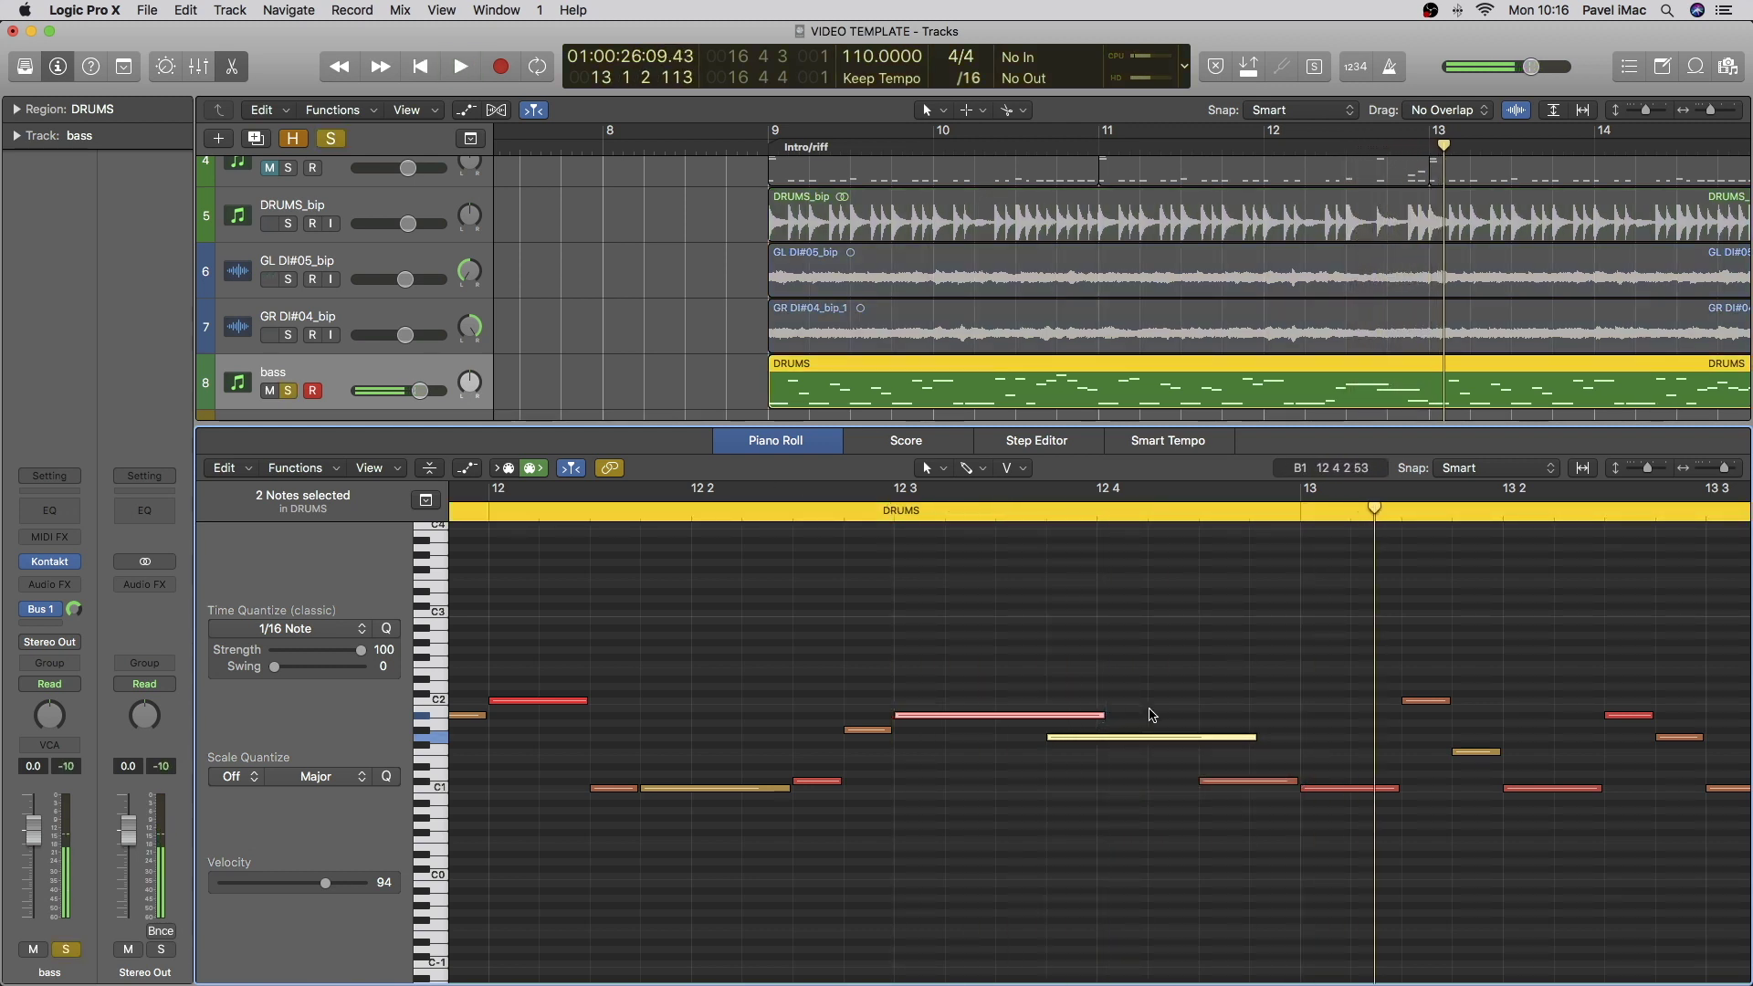
{"action": "left_click_drag", "start_coordinate": [1103, 715], "coordinate": [1146, 715]}
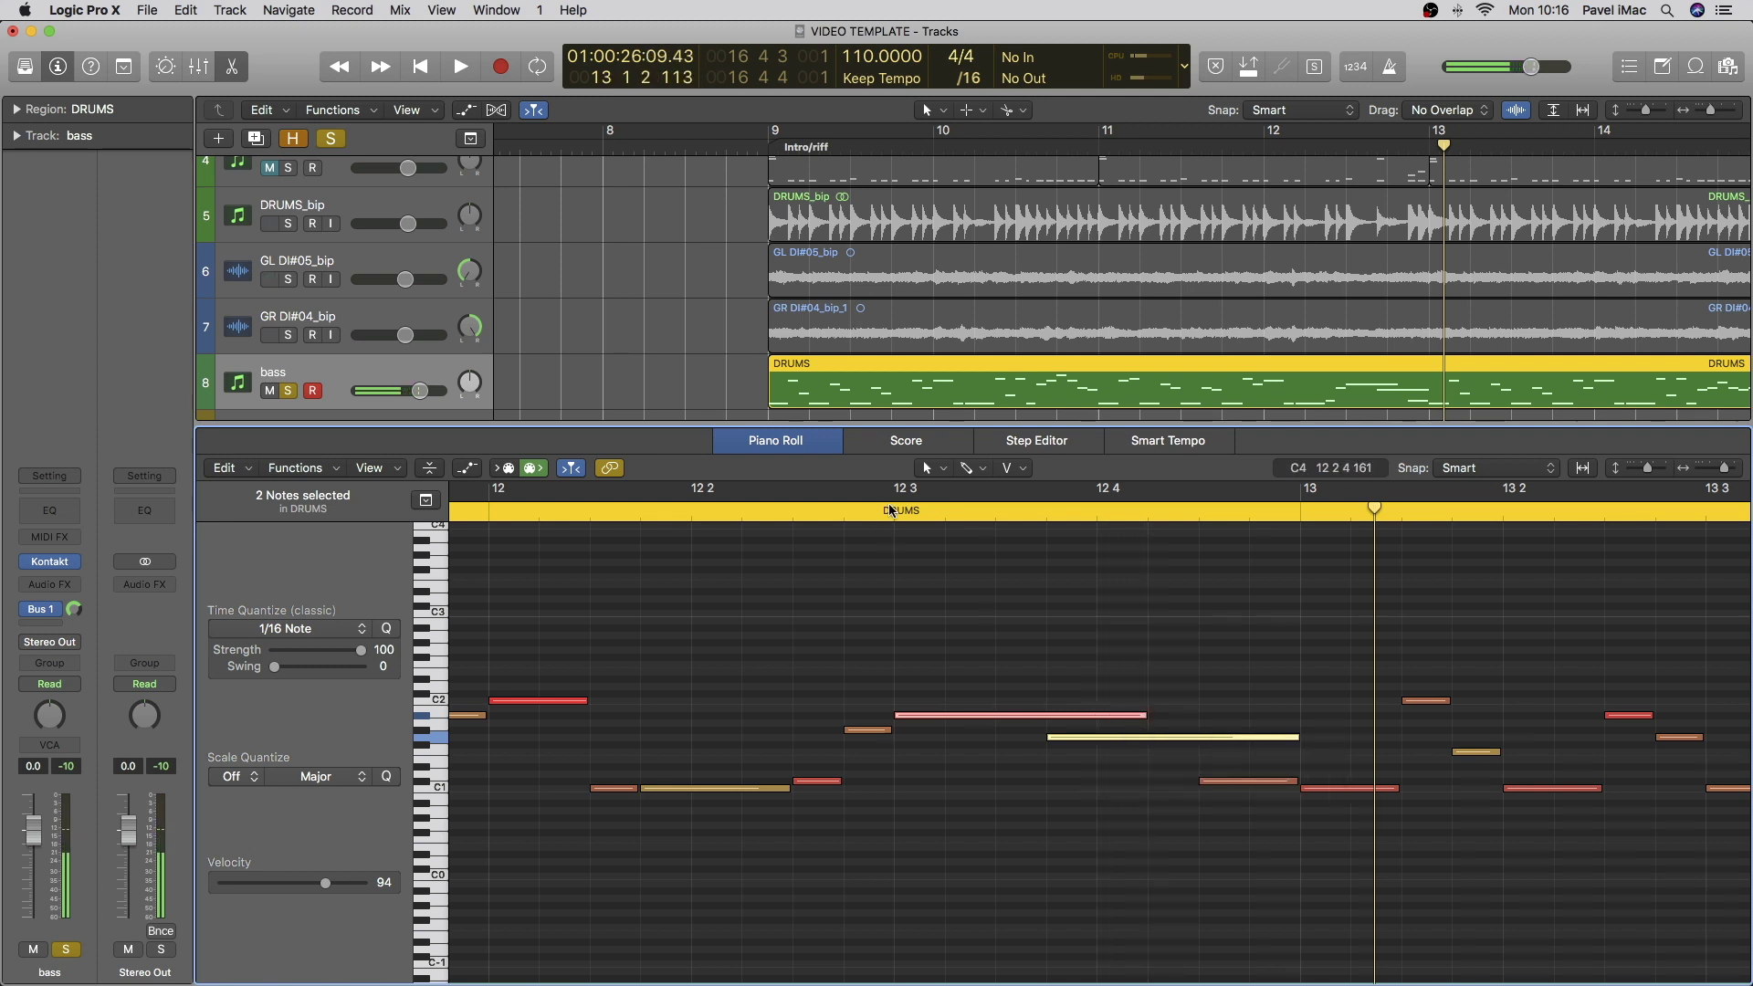
{"action": "key", "text": "space"}
{"action": "key", "text": "space"}
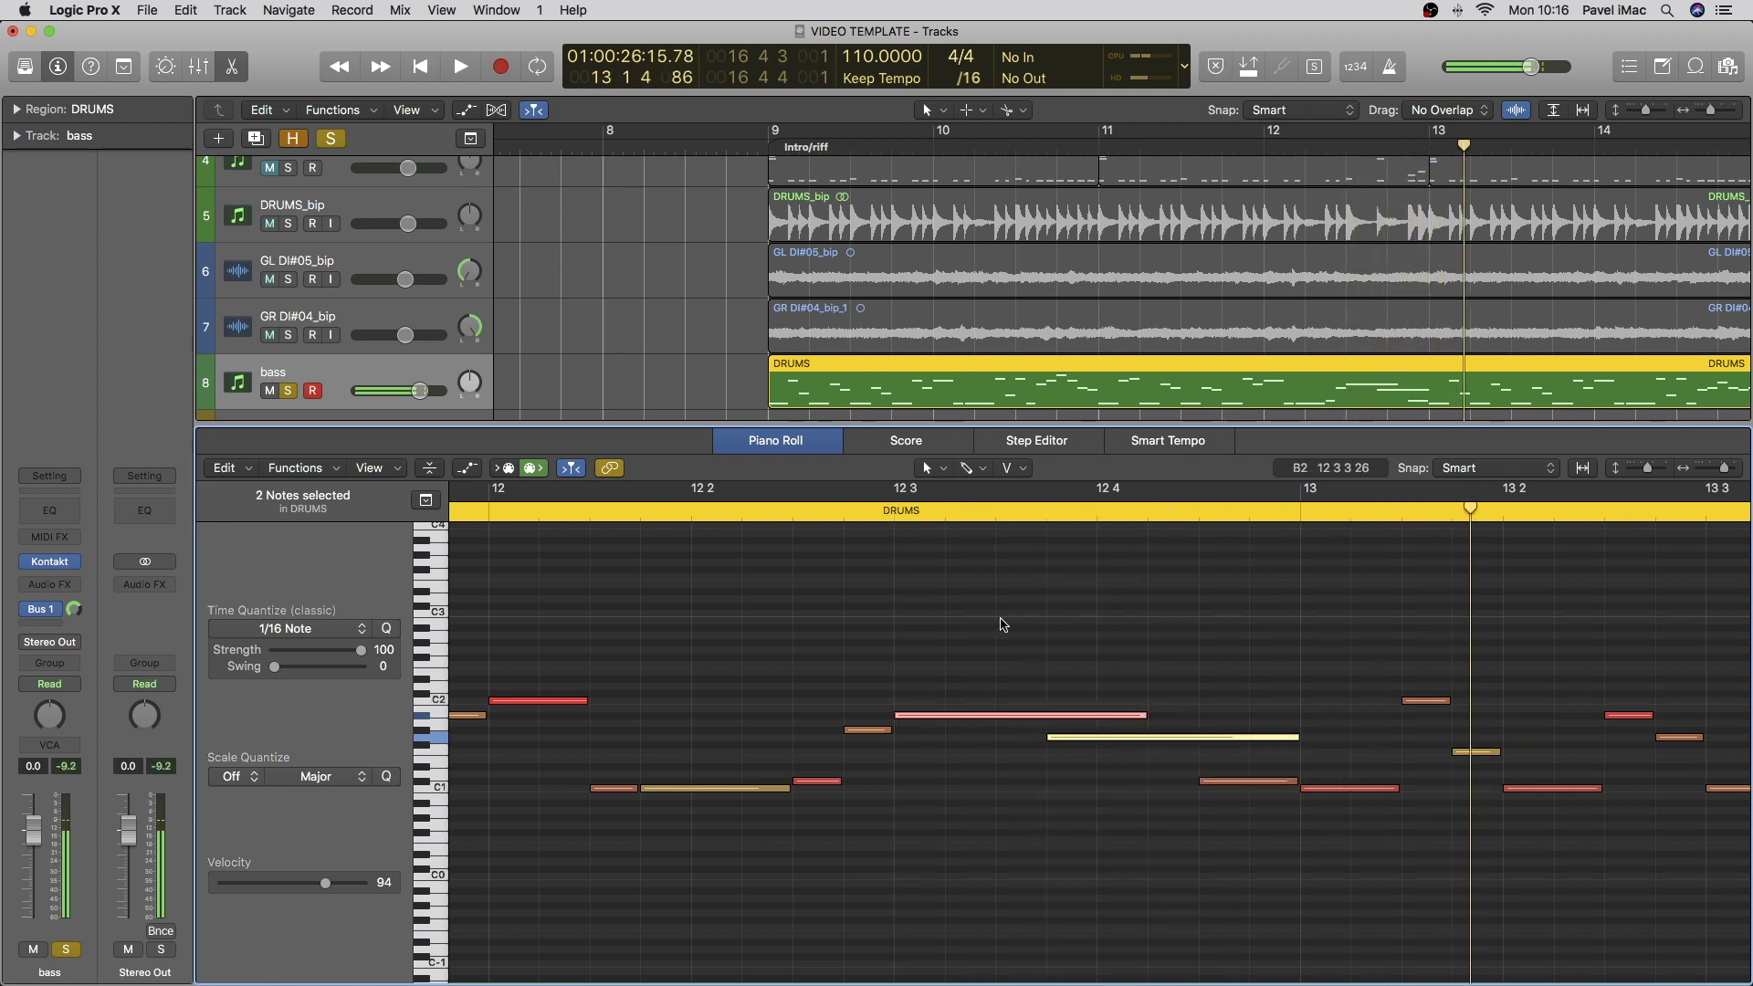
{"action": "scroll", "coordinate": [1221, 690], "scroll_direction": "left", "scroll_amount": 5}
{"action": "scroll", "coordinate": [1243, 659], "scroll_direction": "right", "scroll_amount": 15}
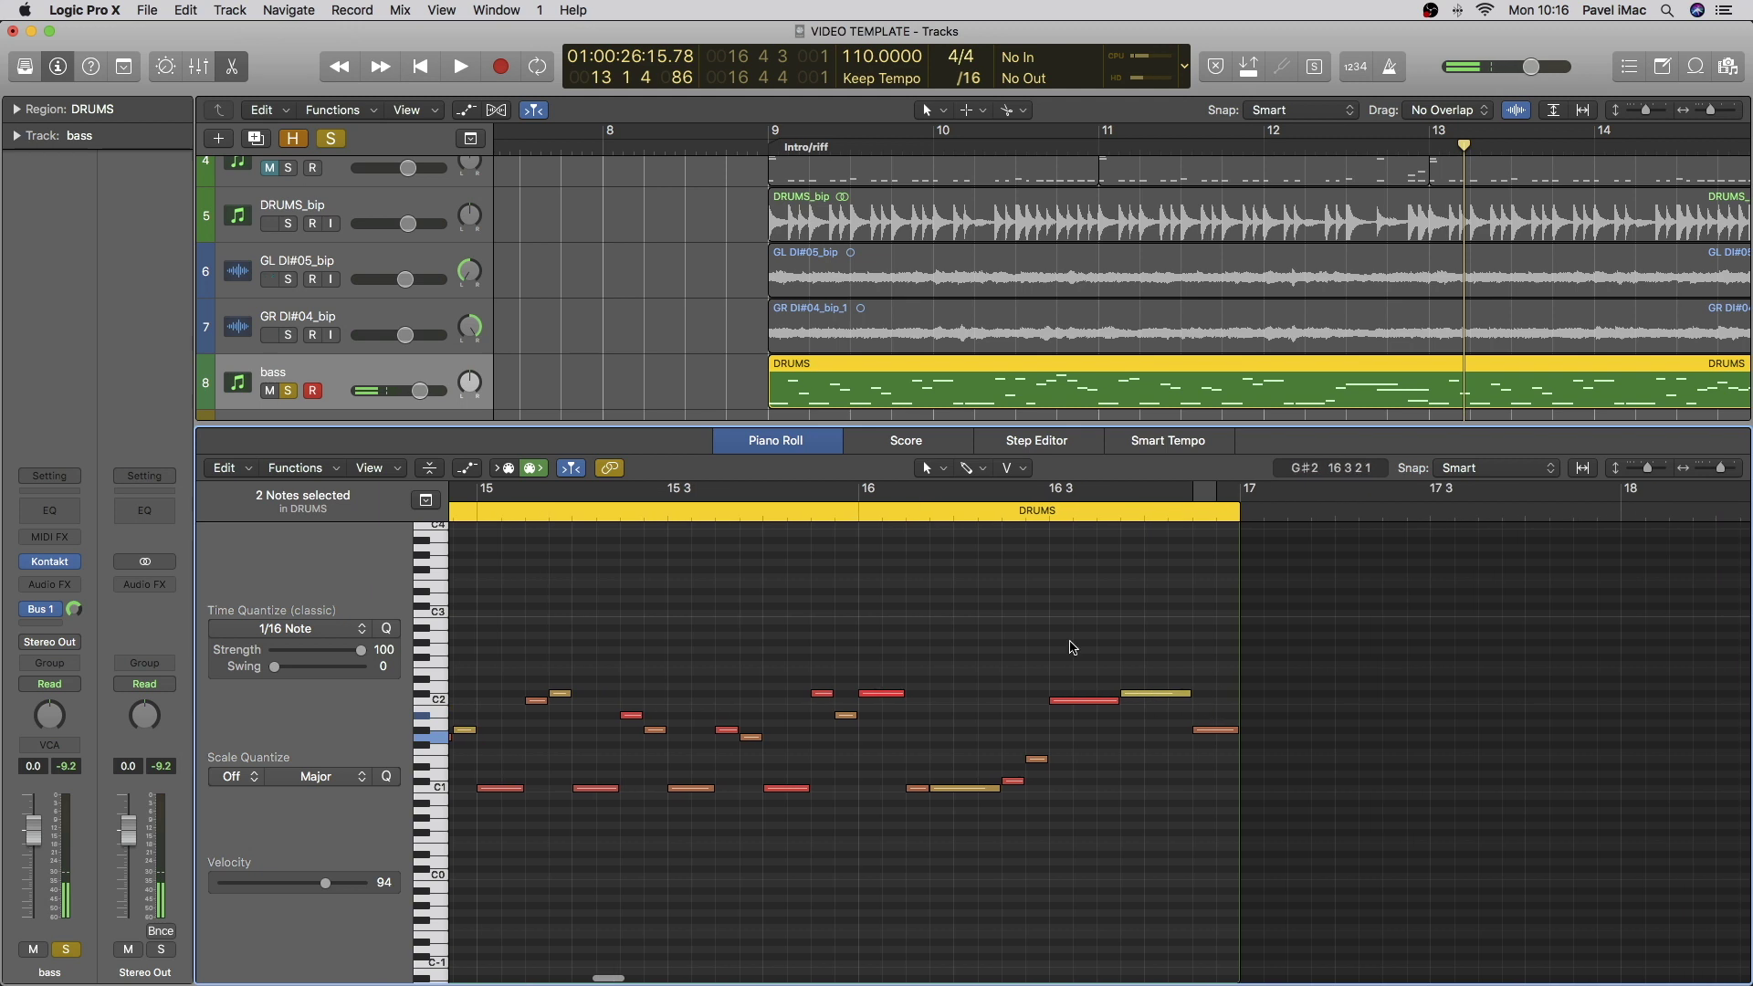
Step: Select and lengthen the two held notes near 16 3, play them back, then release the solo
{"action": "left_click_drag", "start_coordinate": [1070, 636], "coordinate": [1210, 731]}
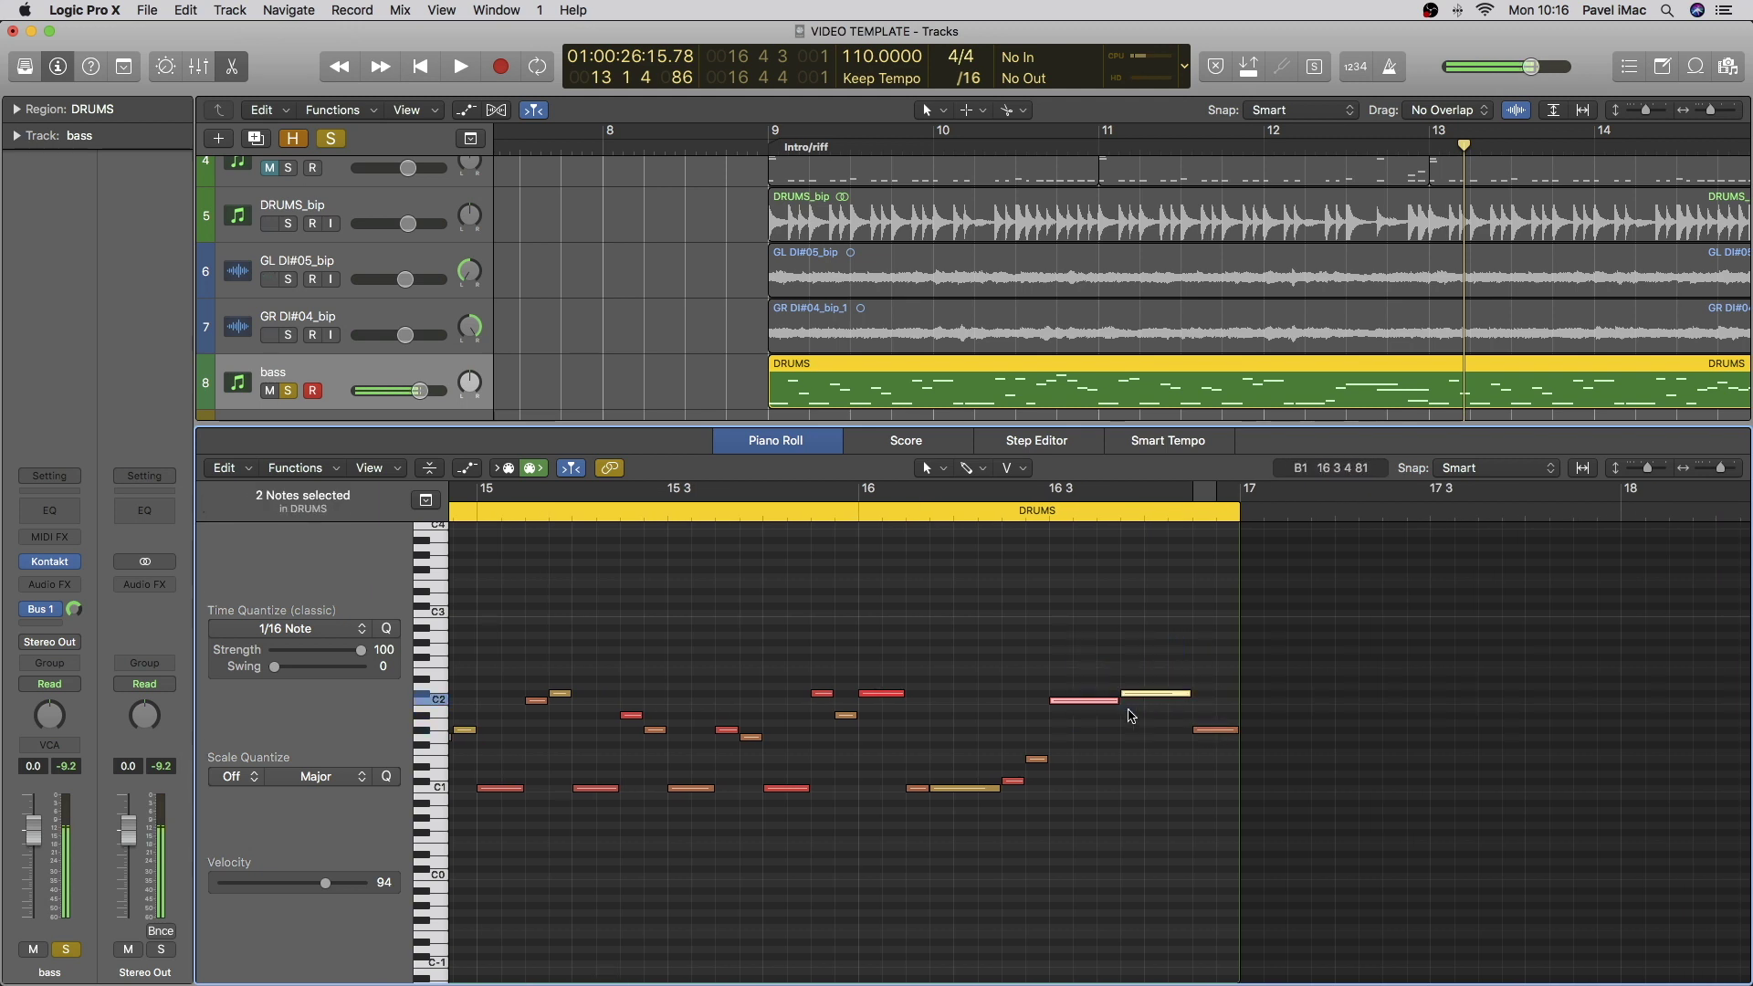
{"action": "left_click_drag", "start_coordinate": [1112, 702], "coordinate": [1152, 703]}
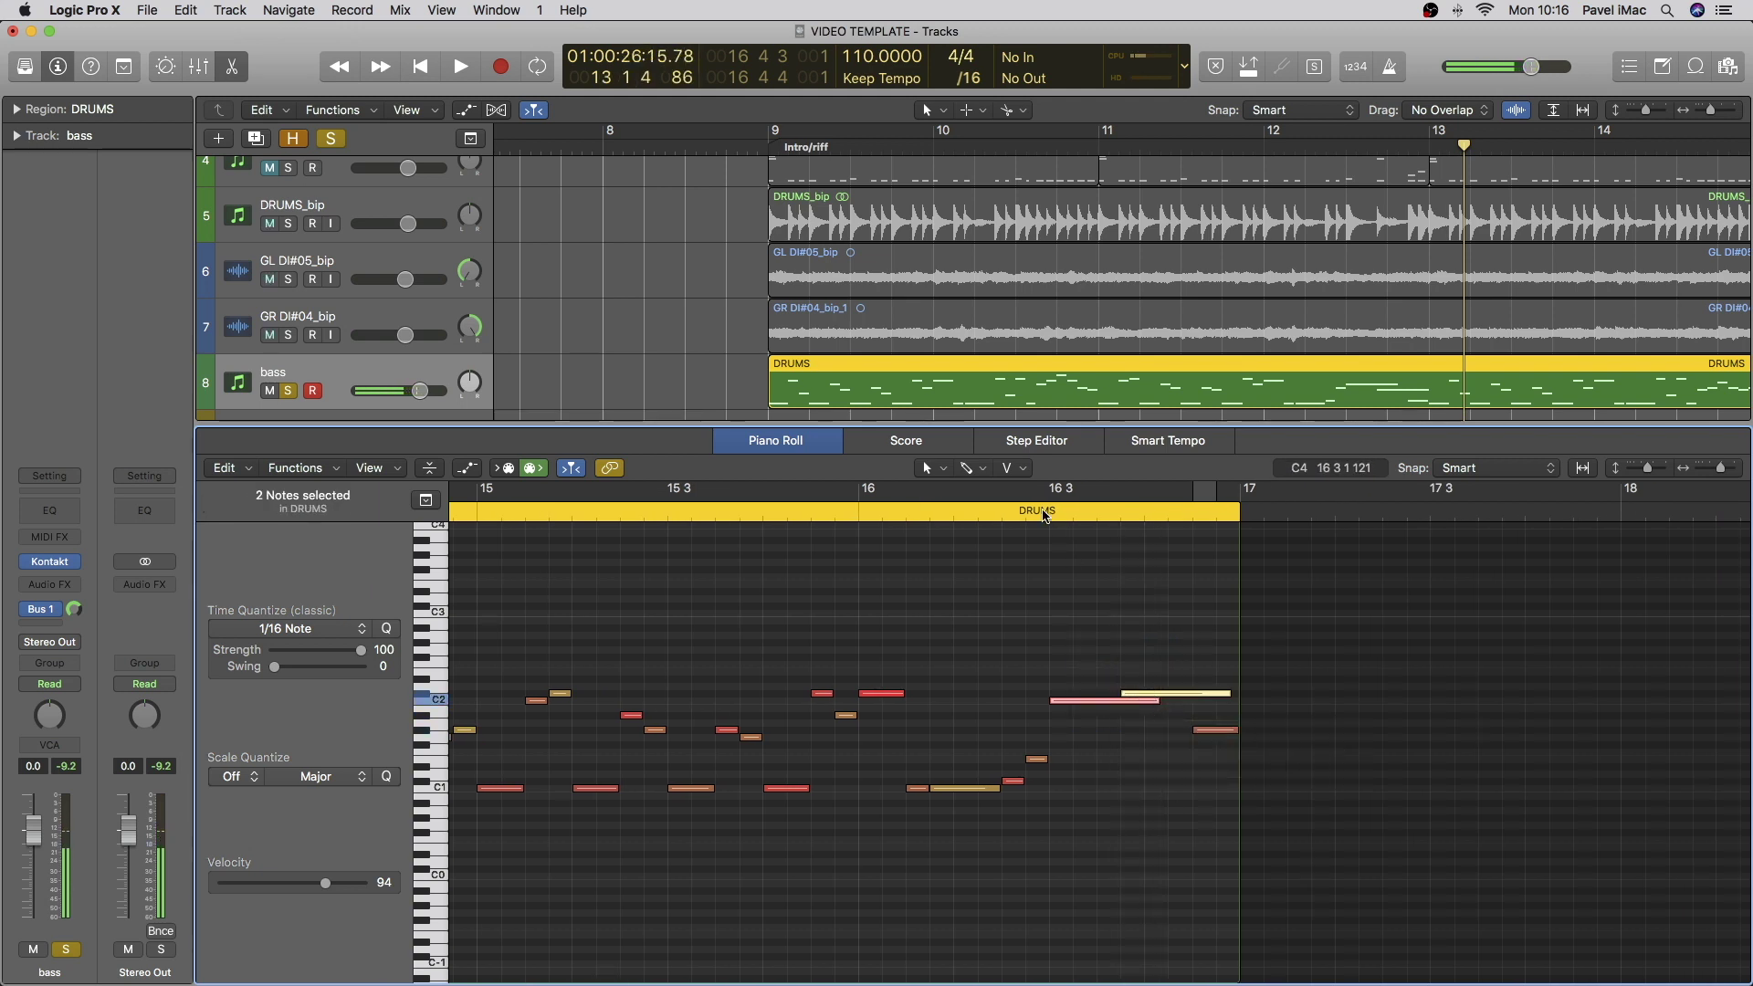
{"action": "double_click", "coordinate": [1047, 514]}
{"action": "key", "text": "space"}
{"action": "key", "text": "s"}
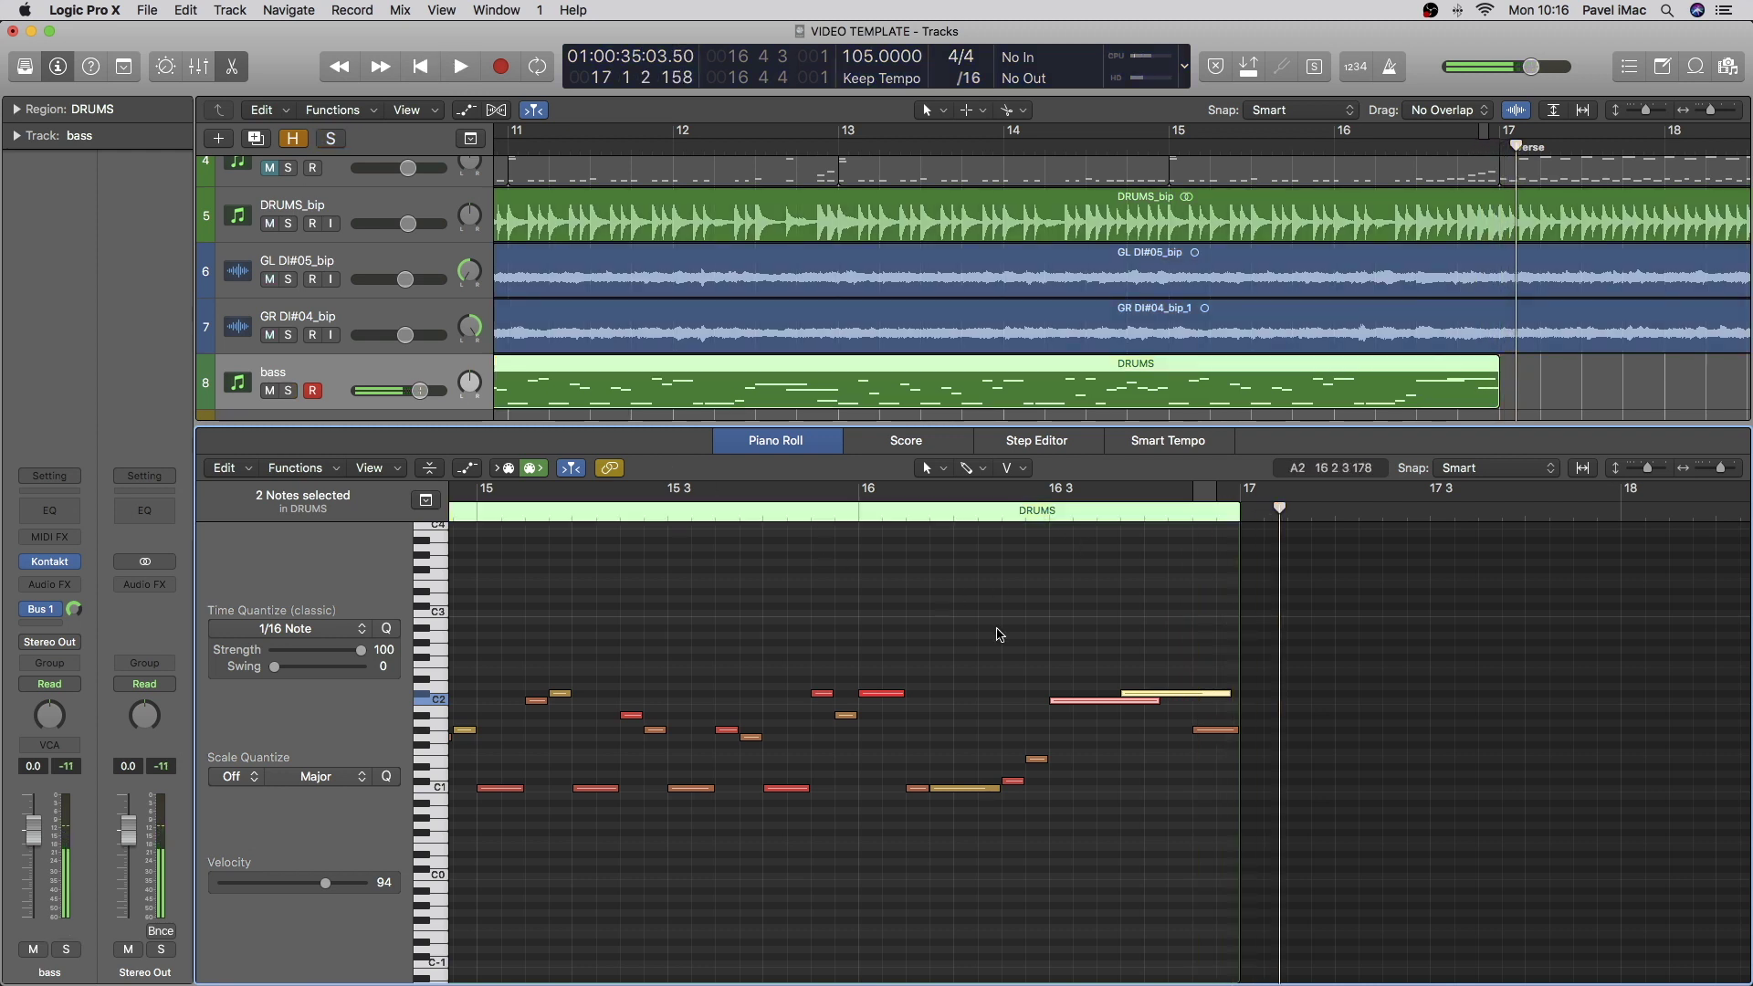
{"action": "scroll", "coordinate": [1084, 651], "scroll_direction": "left", "scroll_amount": 5}
{"action": "scroll", "coordinate": [1087, 652], "scroll_direction": "left", "scroll_amount": 12}
{"action": "scroll", "coordinate": [1085, 654], "scroll_direction": "right", "scroll_amount": 10}
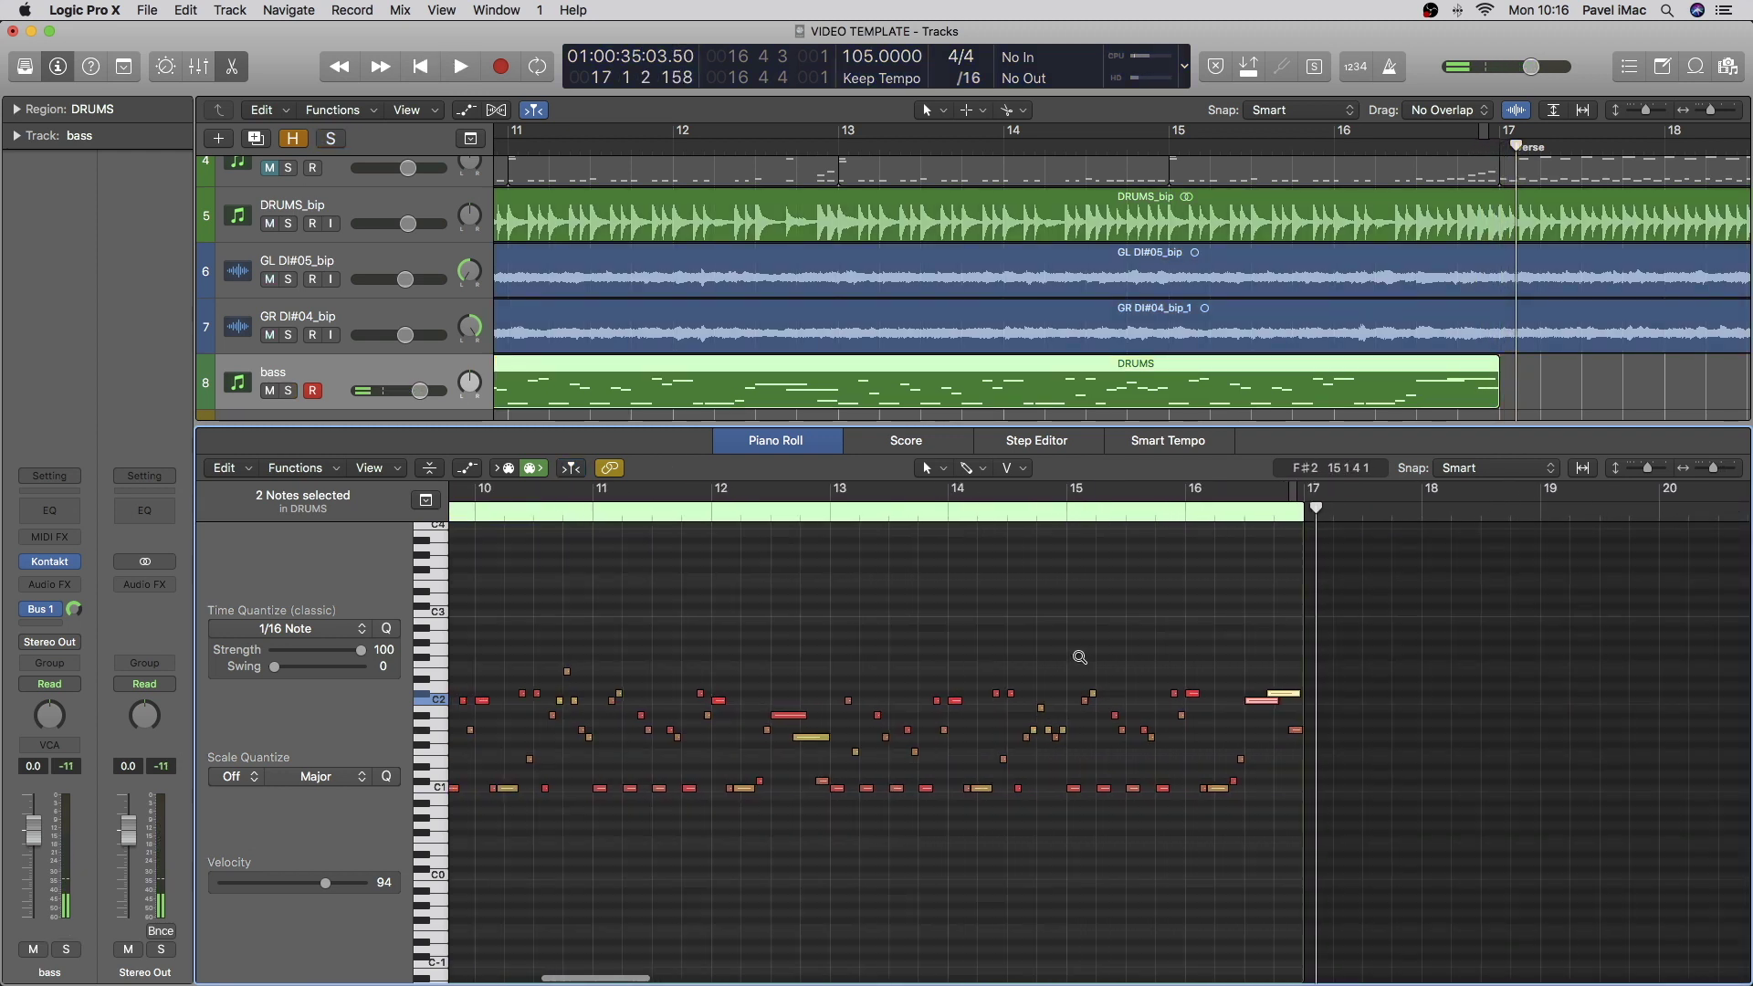
Step: Zoom in on the start of the region and place the playhead at bar 9
{"action": "scroll", "coordinate": [1080, 658], "scroll_direction": "right", "scroll_amount": 5}
{"action": "scroll", "coordinate": [1082, 661], "scroll_direction": "left", "scroll_amount": 12}
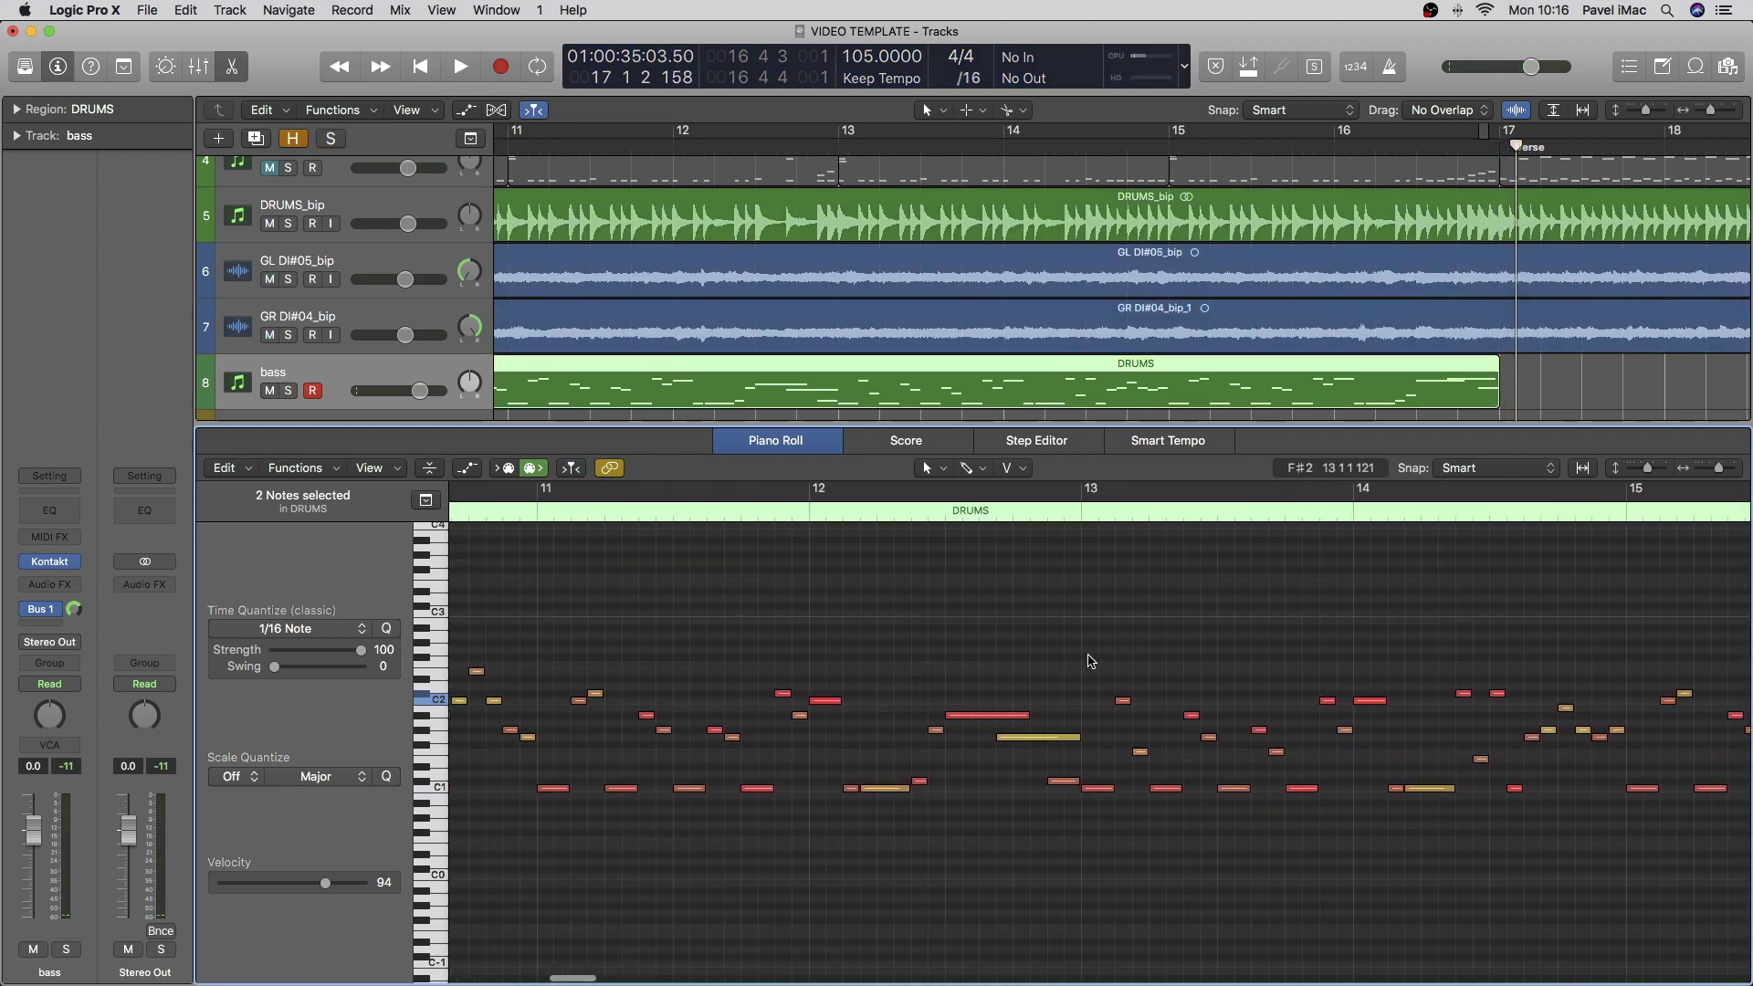
{"action": "scroll", "coordinate": [1092, 658], "scroll_direction": "right", "scroll_amount": 5}
{"action": "left_click", "coordinate": [1091, 657], "text": "ctrl+alt"}
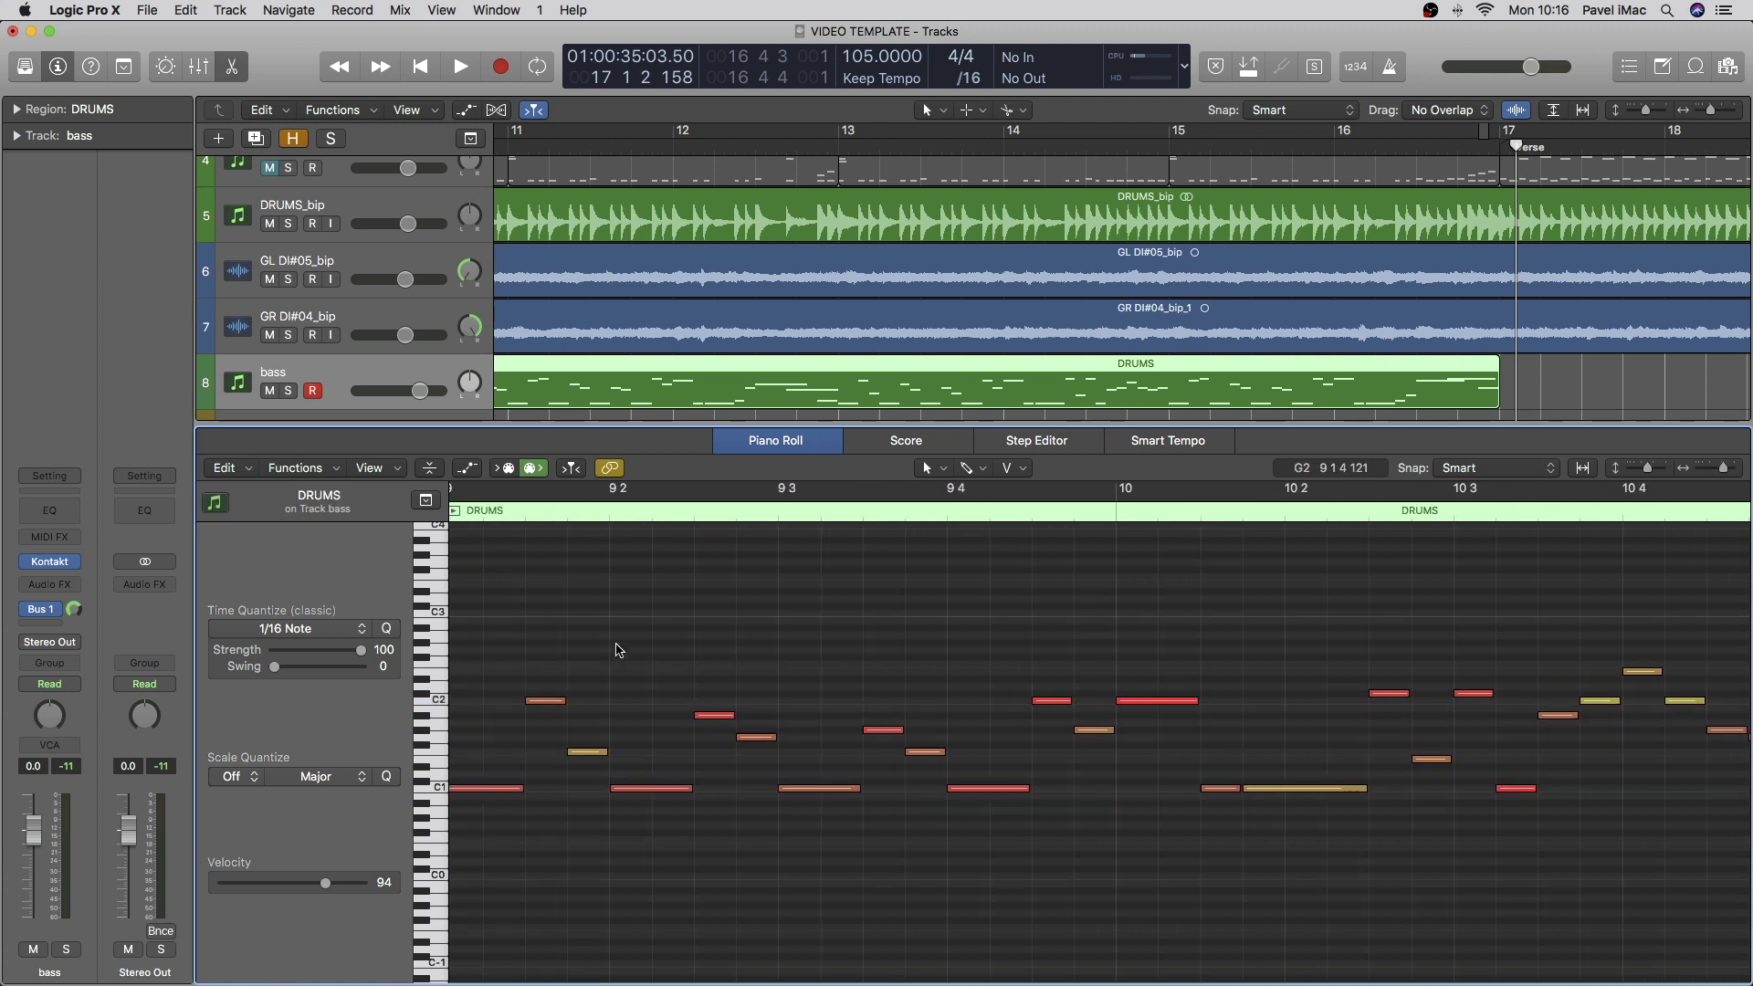
{"action": "scroll", "coordinate": [619, 650], "scroll_direction": "left", "scroll_amount": 3}
{"action": "left_click", "coordinate": [599, 512]}
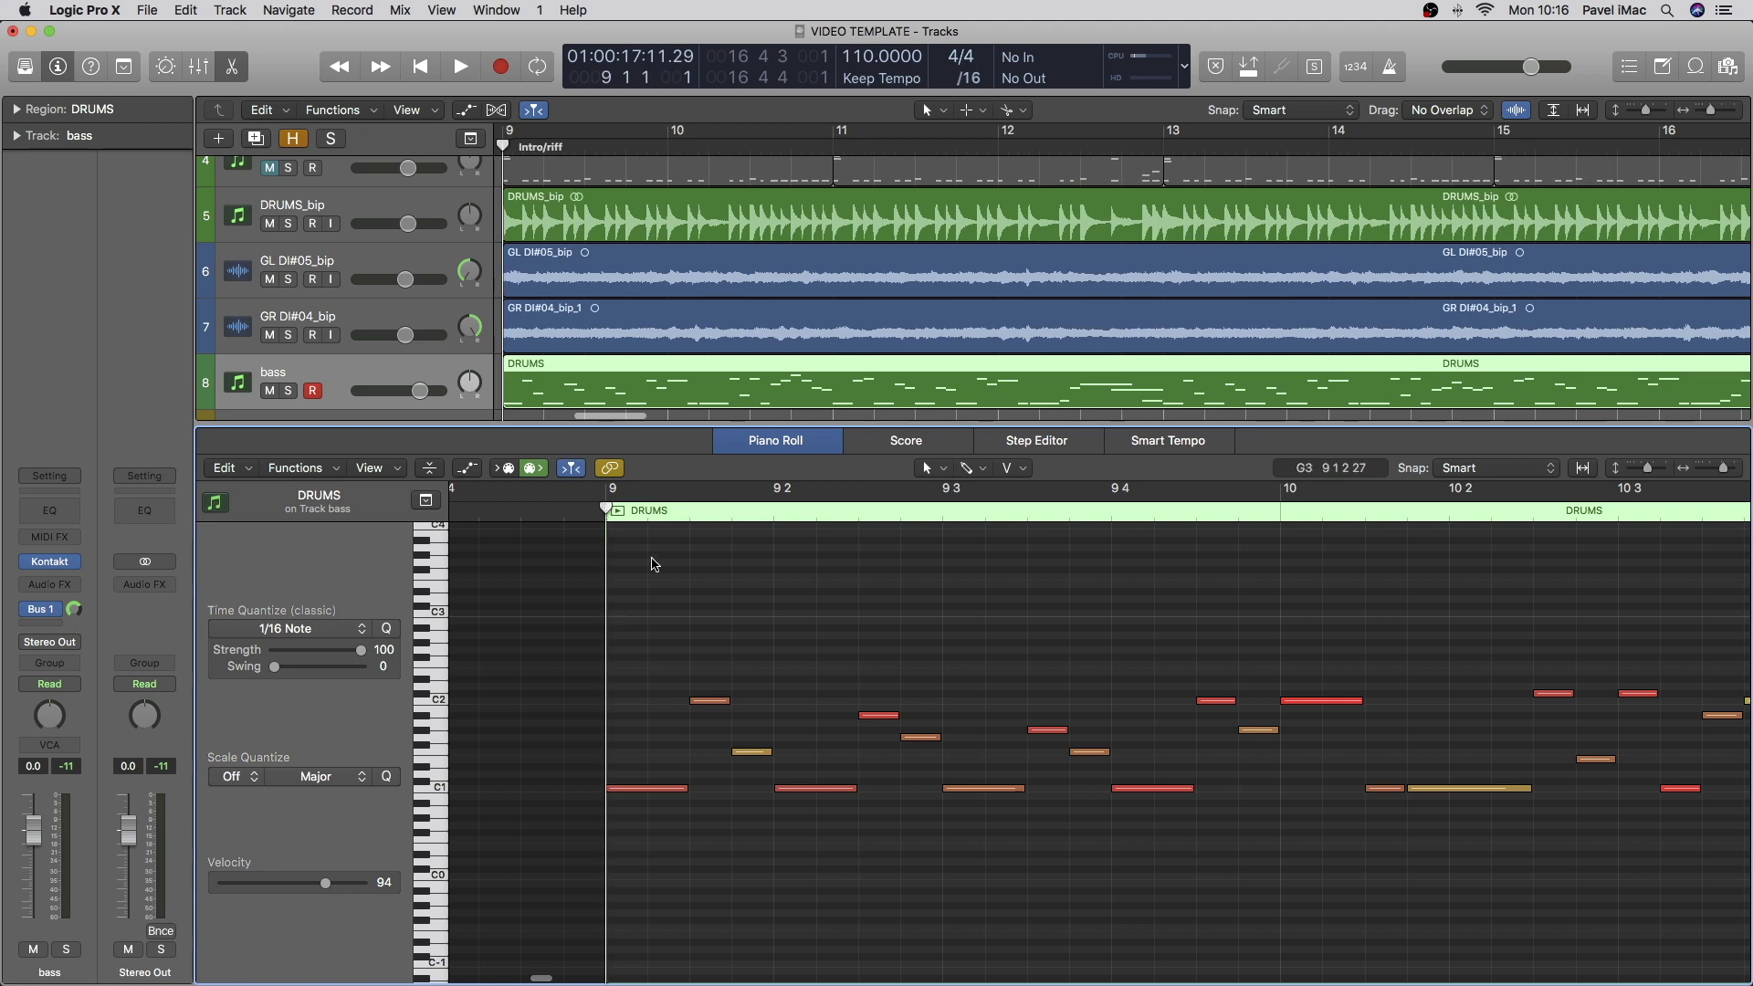
{"action": "scroll", "coordinate": [918, 663], "scroll_direction": "left", "scroll_amount": 3}
{"action": "scroll", "coordinate": [916, 665], "scroll_direction": "right", "scroll_amount": 1}
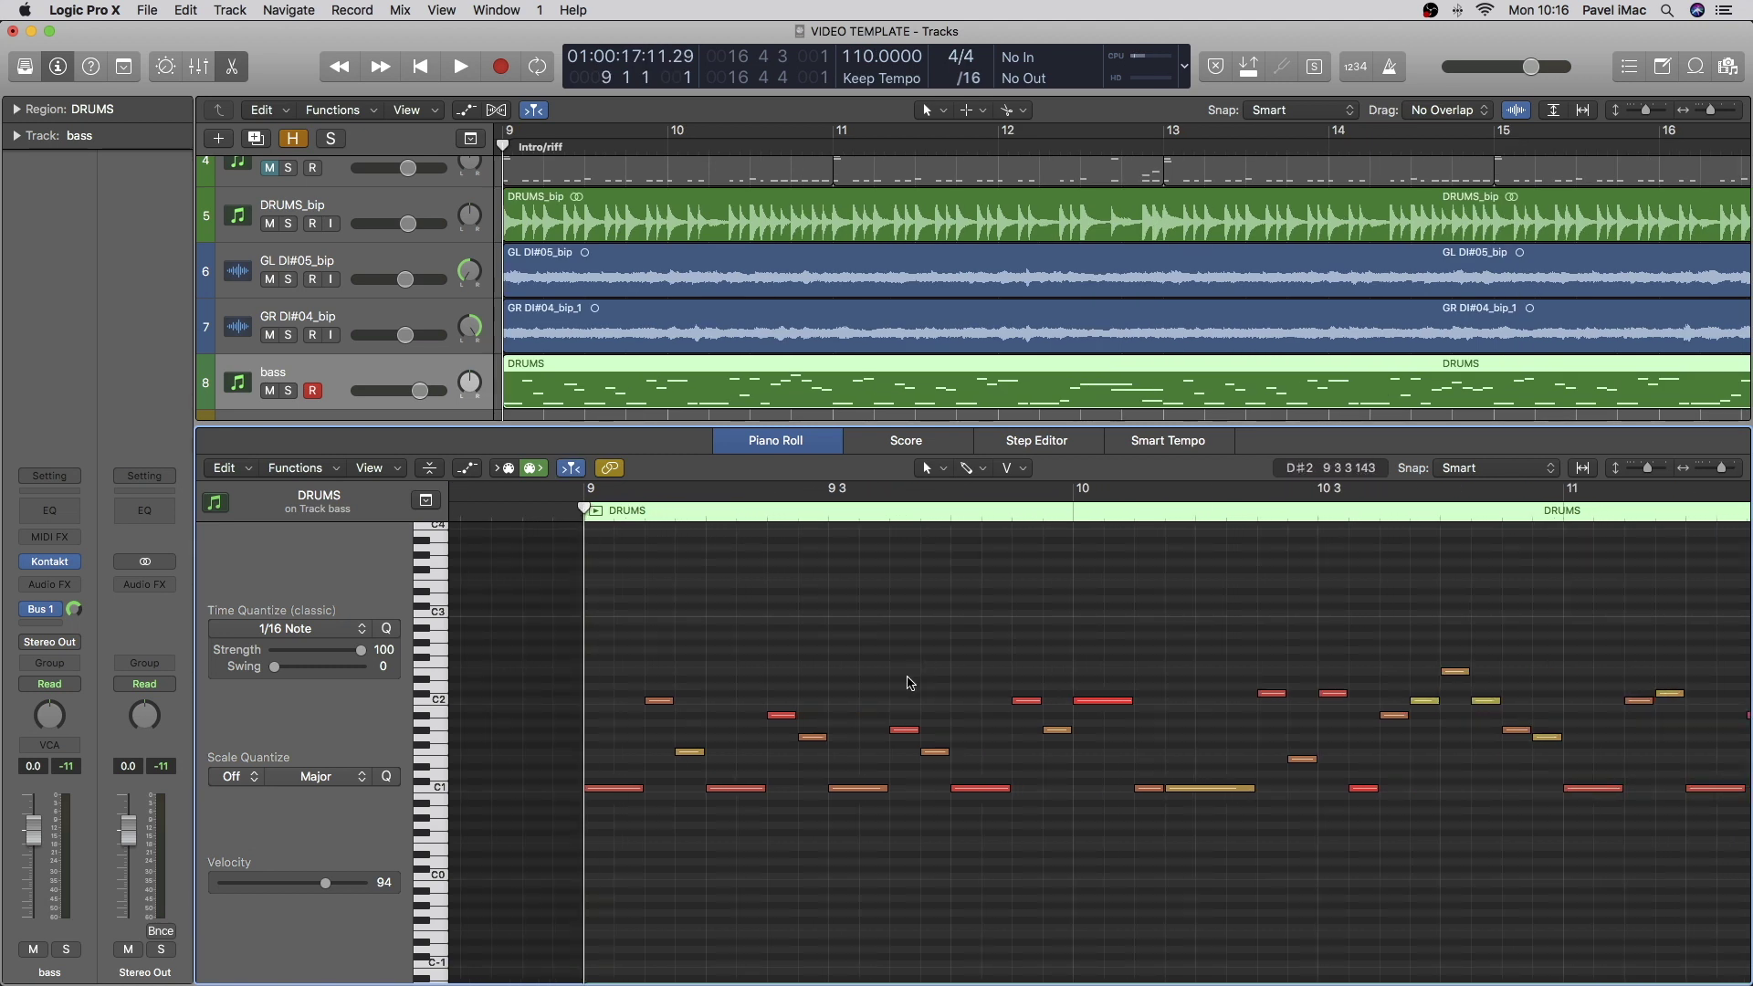
{"action": "scroll", "coordinate": [1252, 579], "scroll_direction": "right", "scroll_amount": 5}
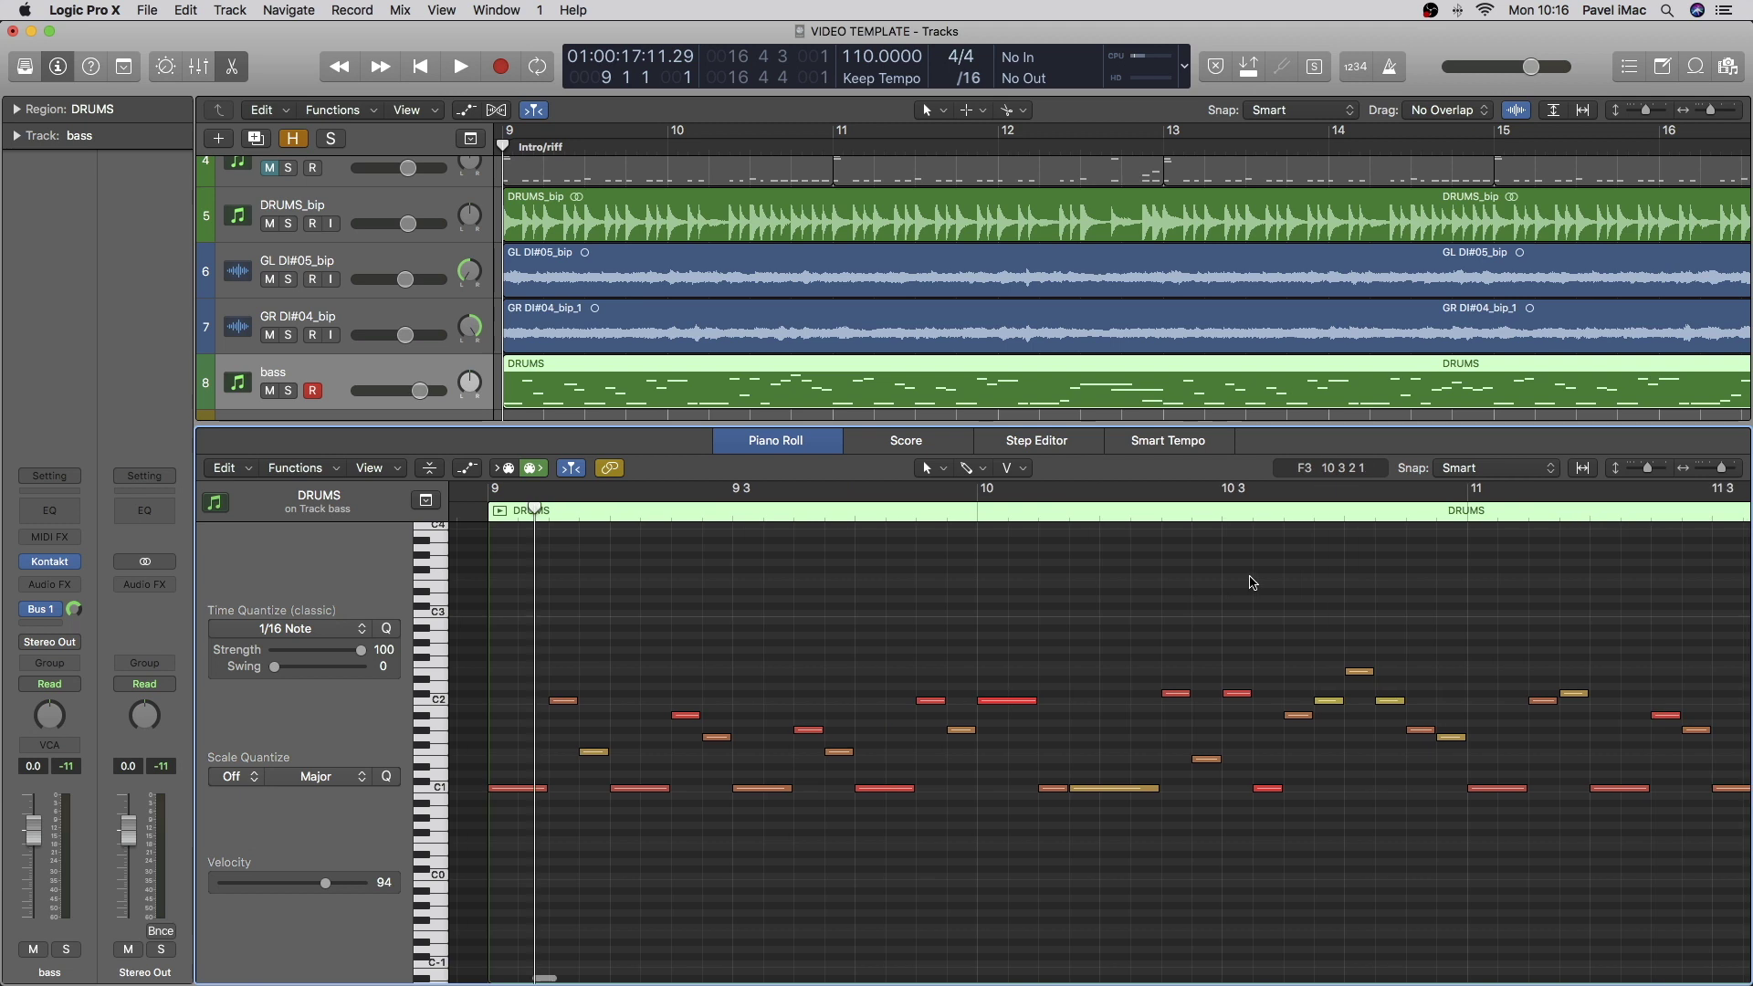
Step: Play back from around 10 3 with the bass track soloed, then release the solo
{"action": "double_click", "coordinate": [1057, 514]}
{"action": "left_click", "coordinate": [1059, 513]}
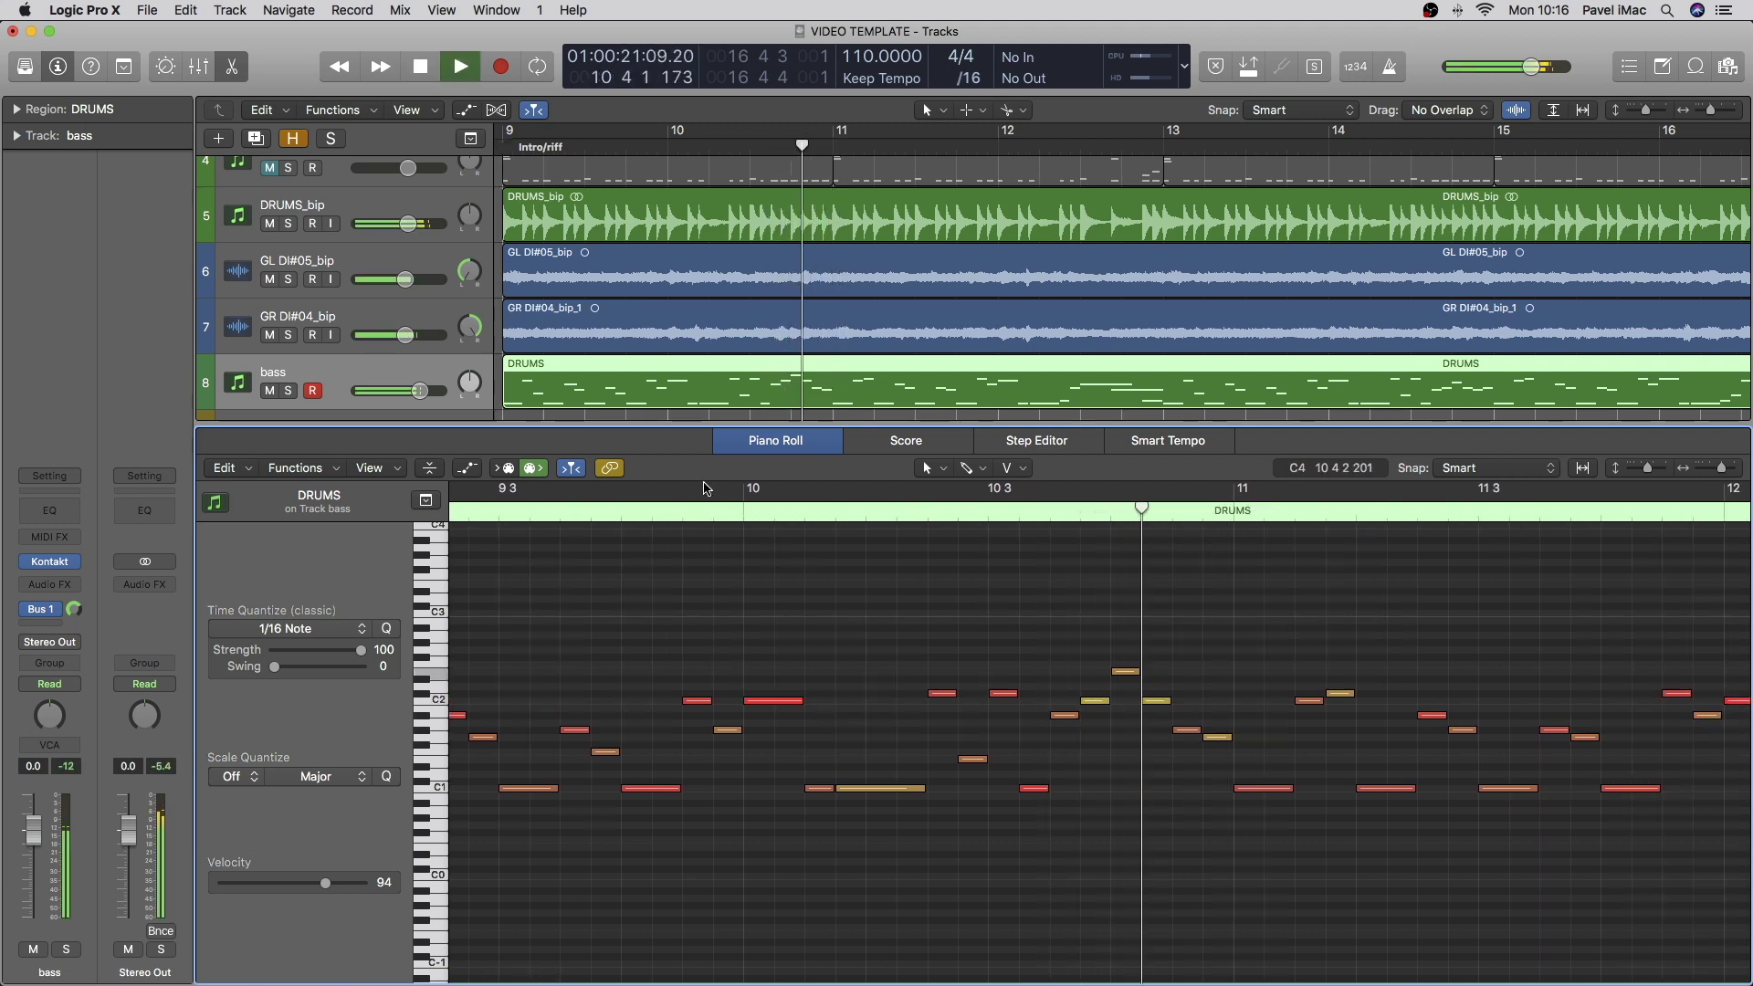
{"action": "key", "text": "s"}
{"action": "key", "text": "space"}
{"action": "double_click", "coordinate": [1053, 522]}
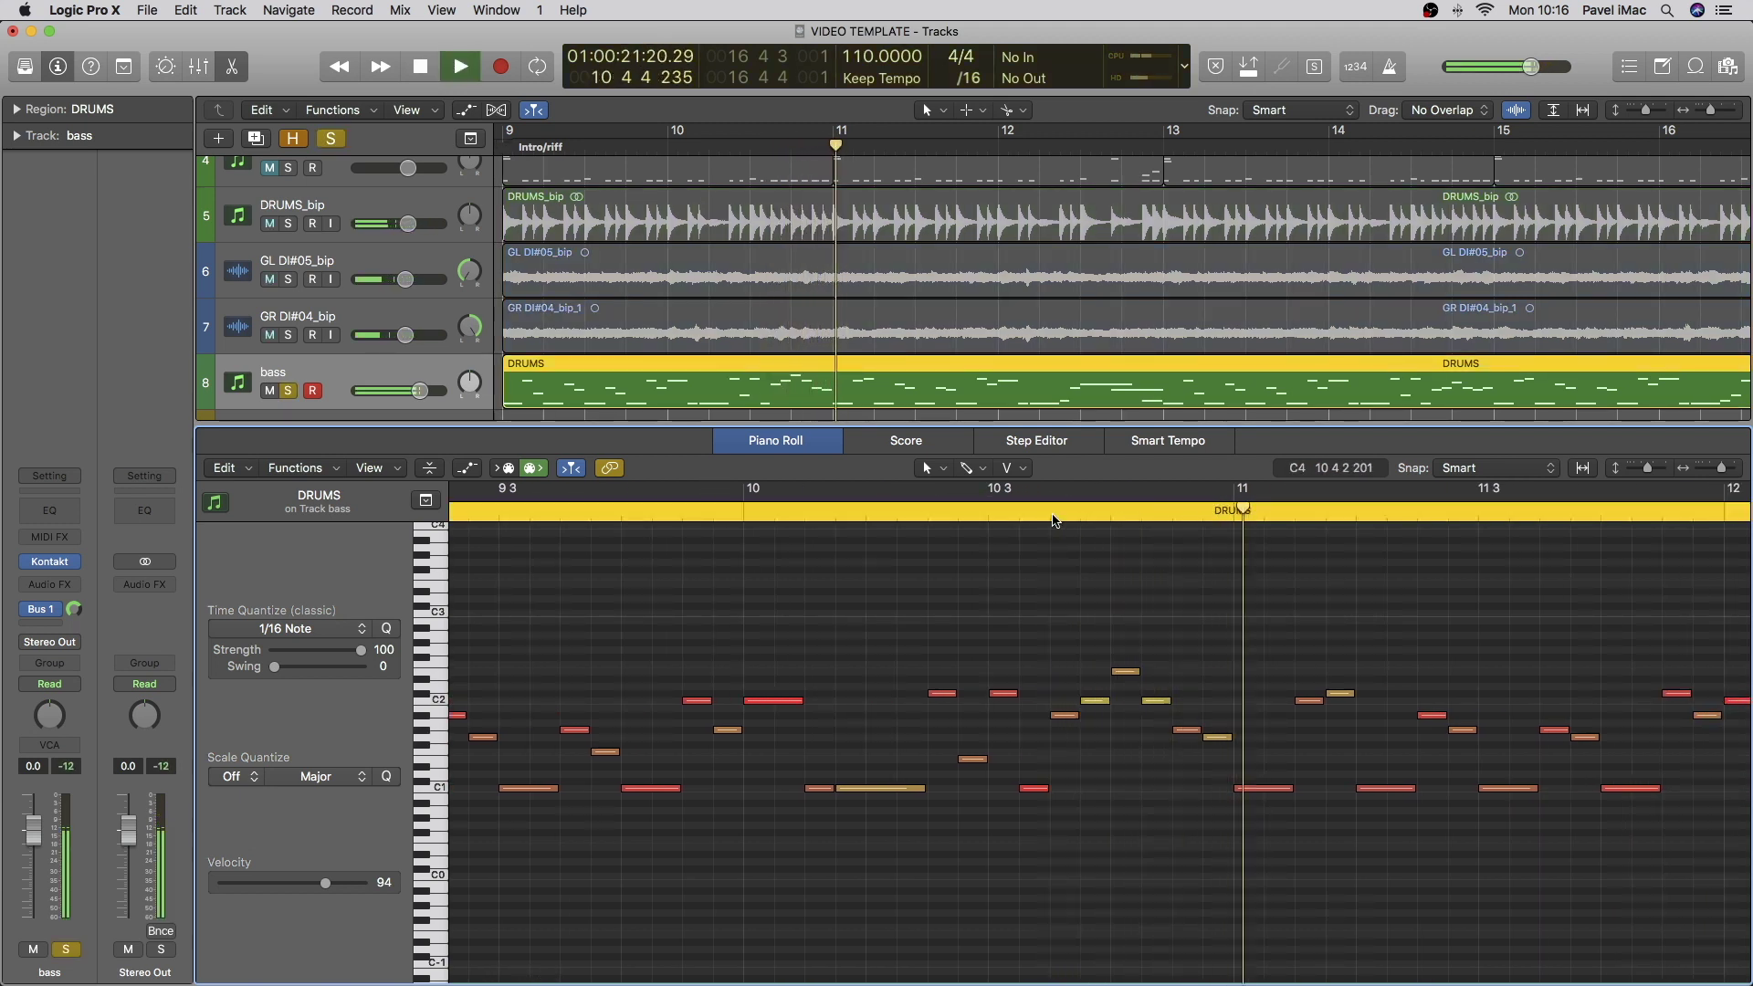
{"action": "key", "text": "space"}
{"action": "key", "text": "s"}
{"action": "scroll", "coordinate": [1226, 714], "scroll_direction": "right", "scroll_amount": 10}
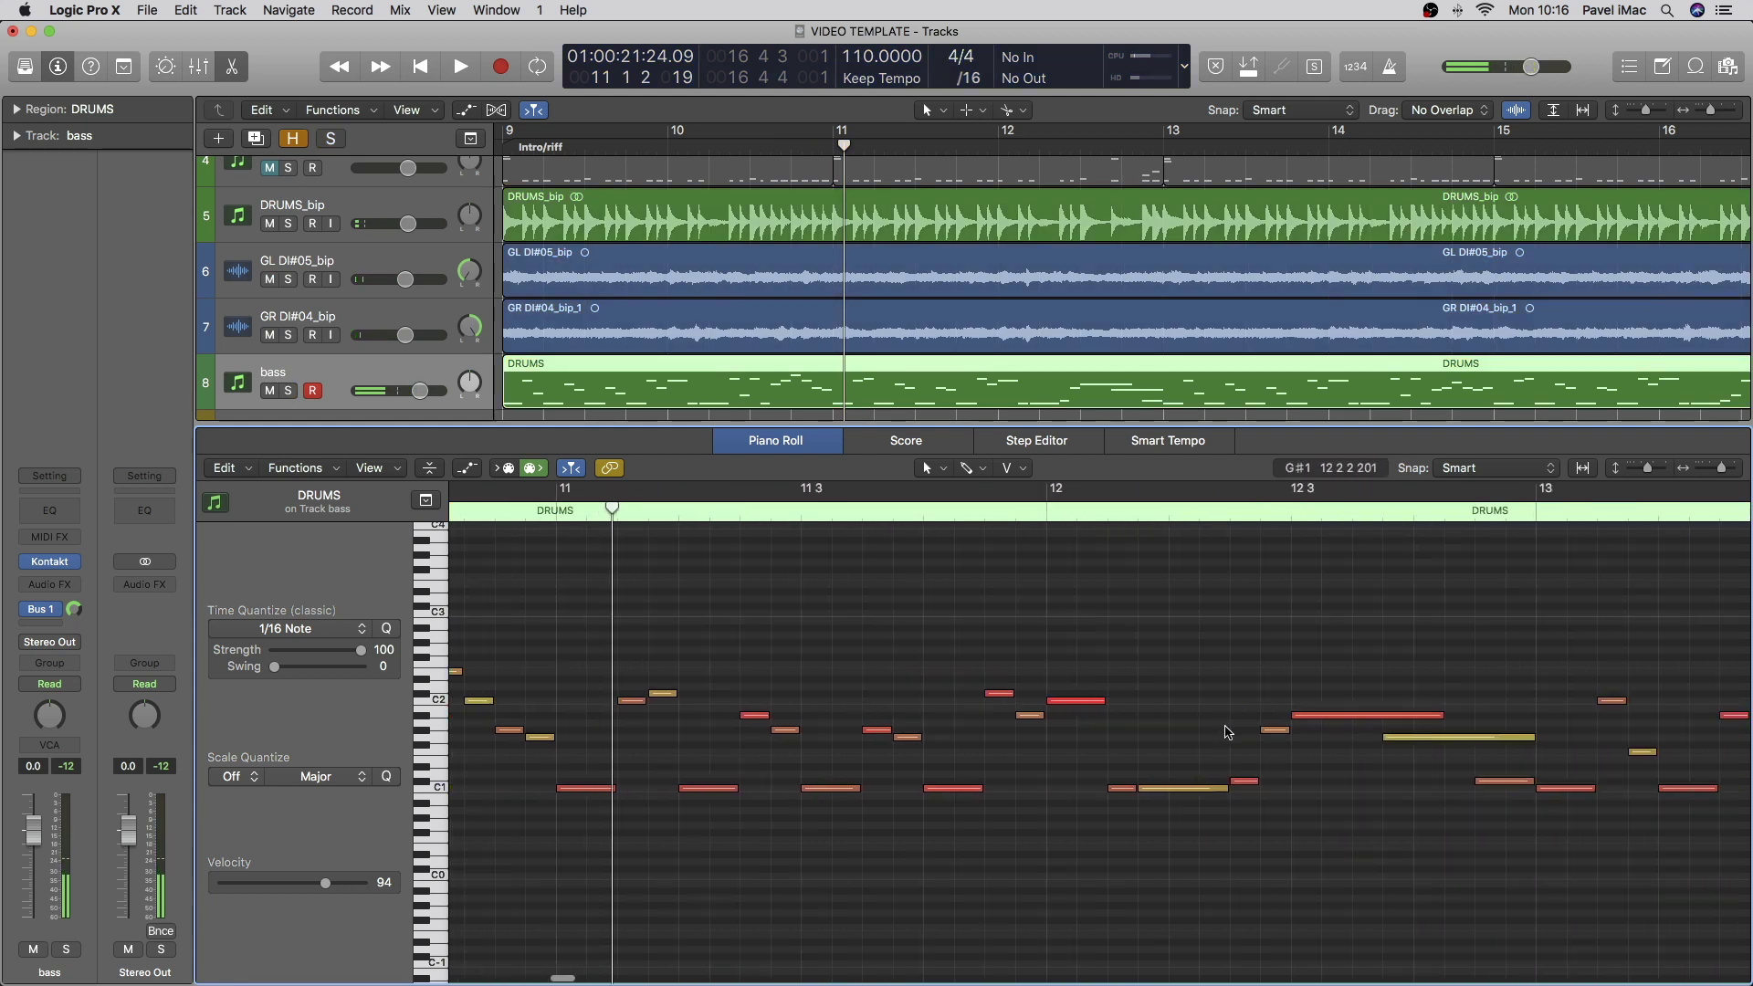
{"action": "scroll", "coordinate": [1223, 726], "scroll_direction": "left", "scroll_amount": 8}
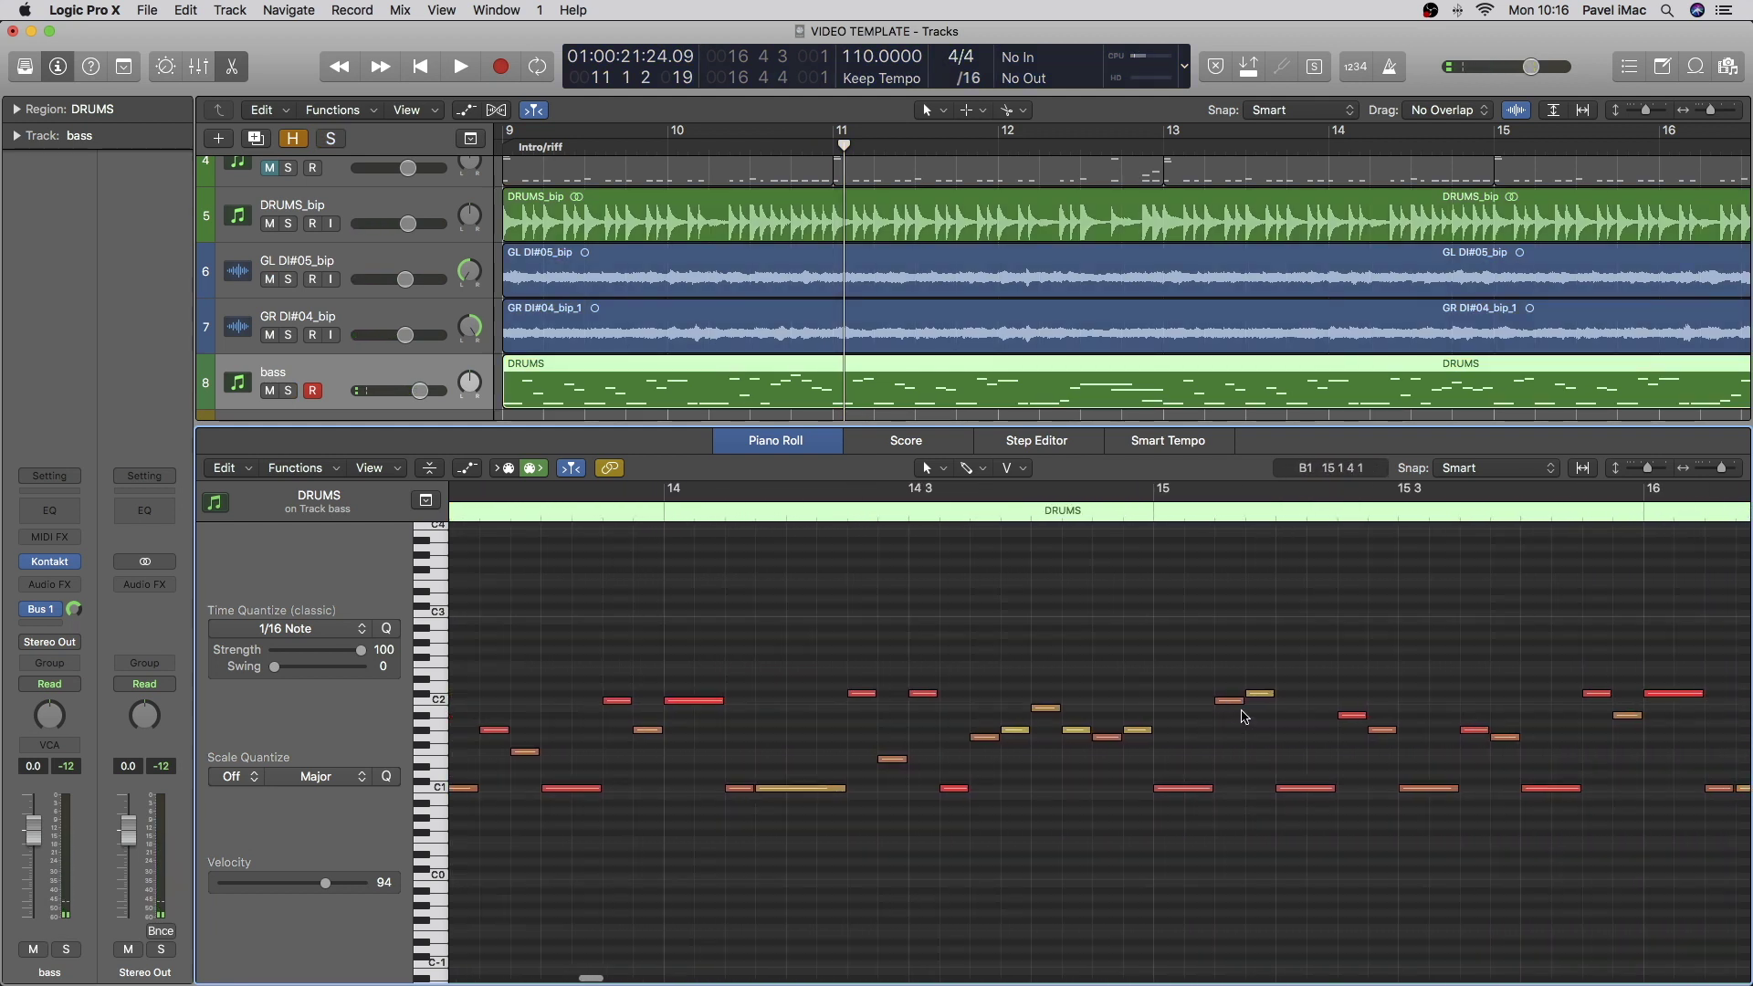
{"action": "scroll", "coordinate": [1254, 713], "scroll_direction": "left", "scroll_amount": 5}
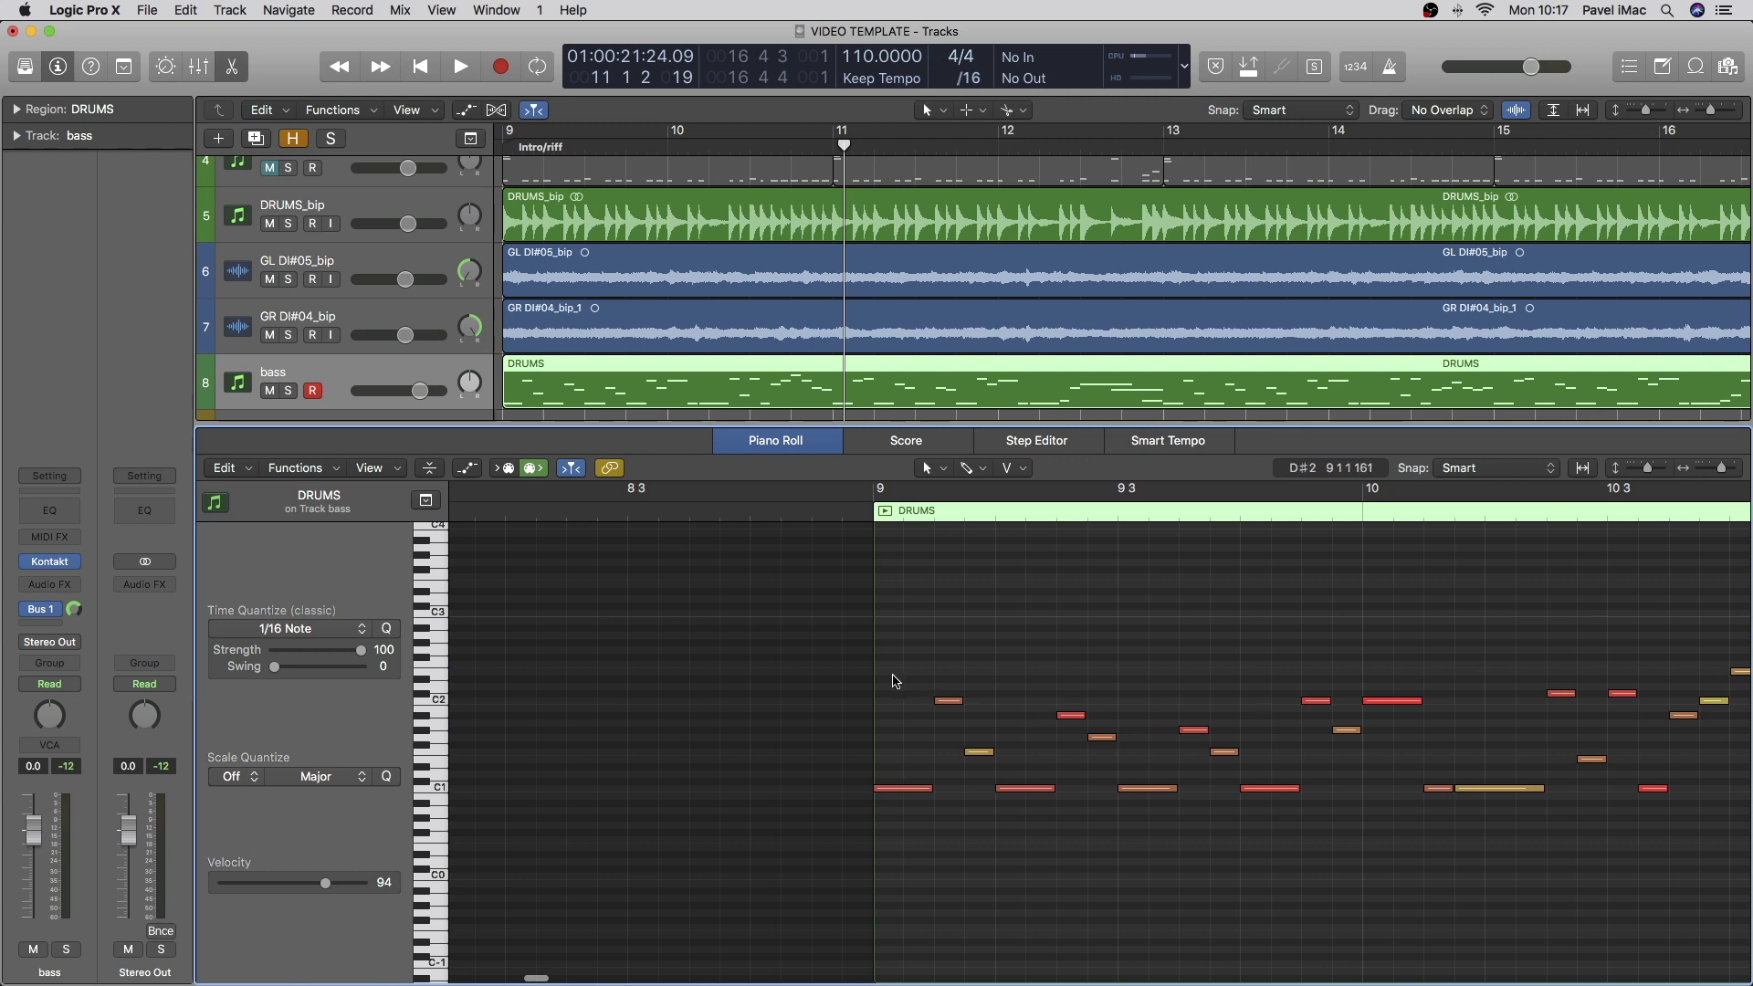
Step: Marquee-select the notes bar by bar across the region until all 49 are selected
{"action": "left_click_drag", "start_coordinate": [894, 681], "coordinate": [1349, 764]}
{"action": "scroll", "coordinate": [1109, 724], "scroll_direction": "right", "scroll_amount": 3}
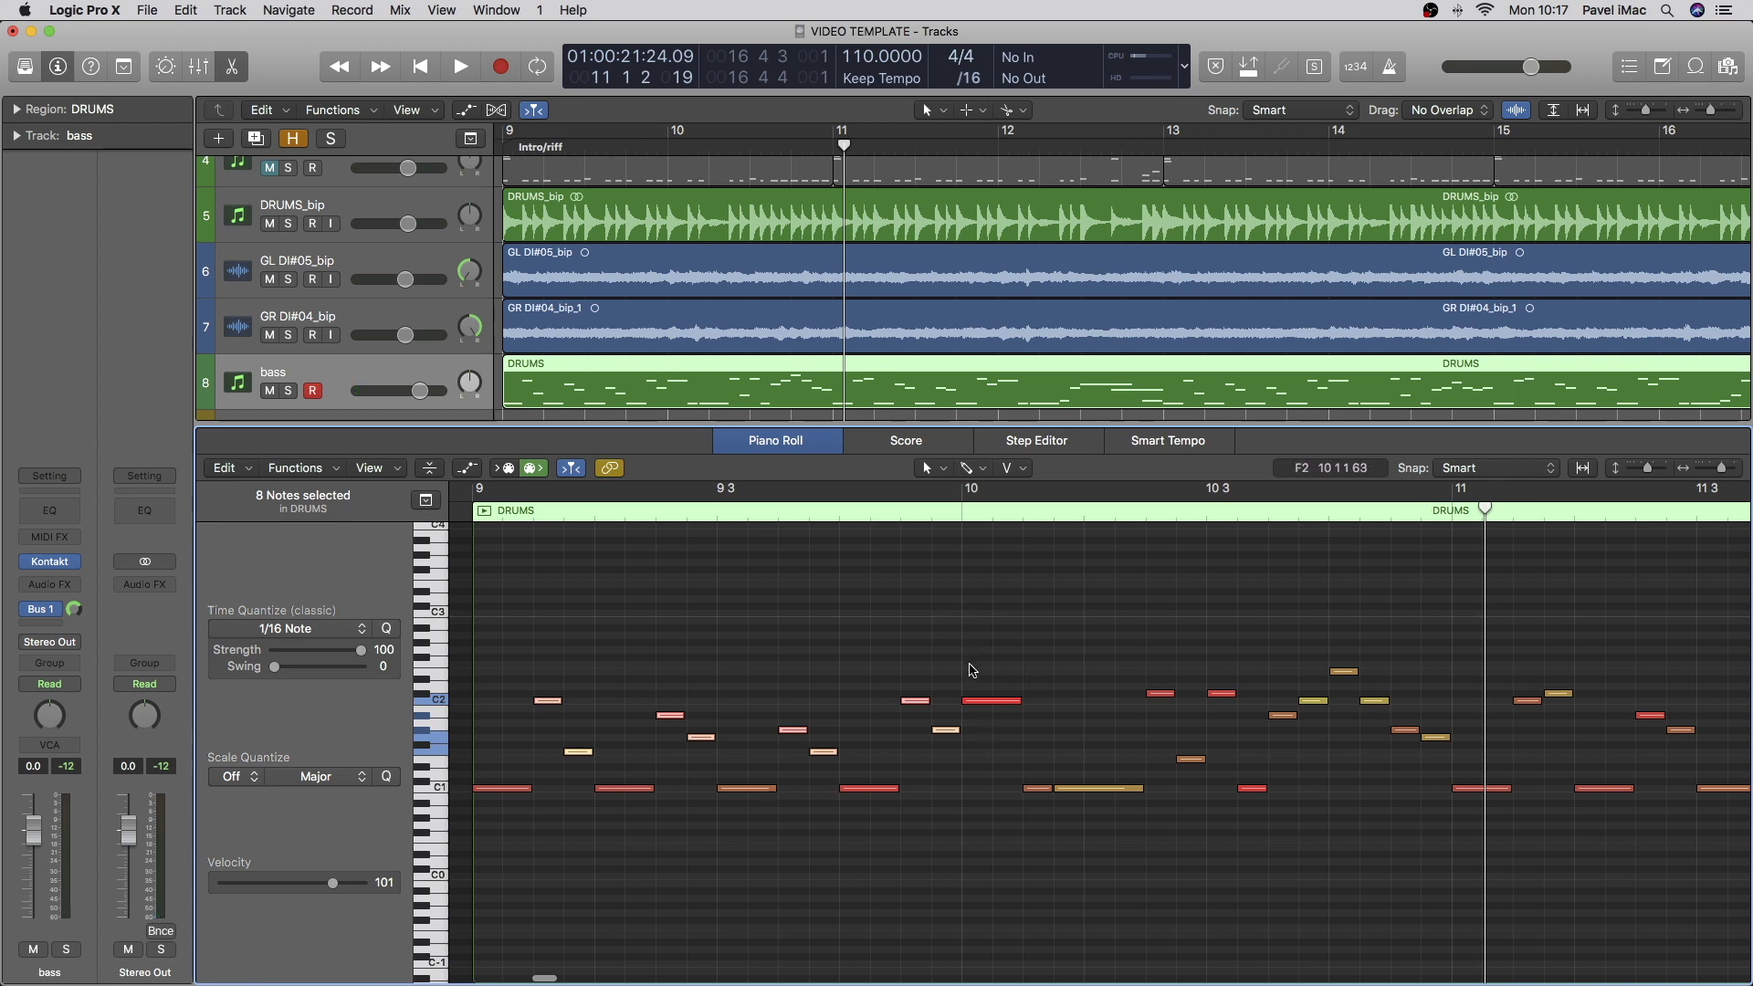
{"action": "scroll", "coordinate": [971, 670], "scroll_direction": "right", "scroll_amount": 2}
{"action": "left_click_drag", "start_coordinate": [920, 630], "coordinate": [1233, 758]}
{"action": "scroll", "coordinate": [898, 663], "scroll_direction": "right", "scroll_amount": 4}
{"action": "left_click_drag", "start_coordinate": [892, 651], "coordinate": [1315, 757]}
{"action": "scroll", "coordinate": [1195, 717], "scroll_direction": "right", "scroll_amount": 6}
{"action": "scroll", "coordinate": [1196, 718], "scroll_direction": "right", "scroll_amount": 1}
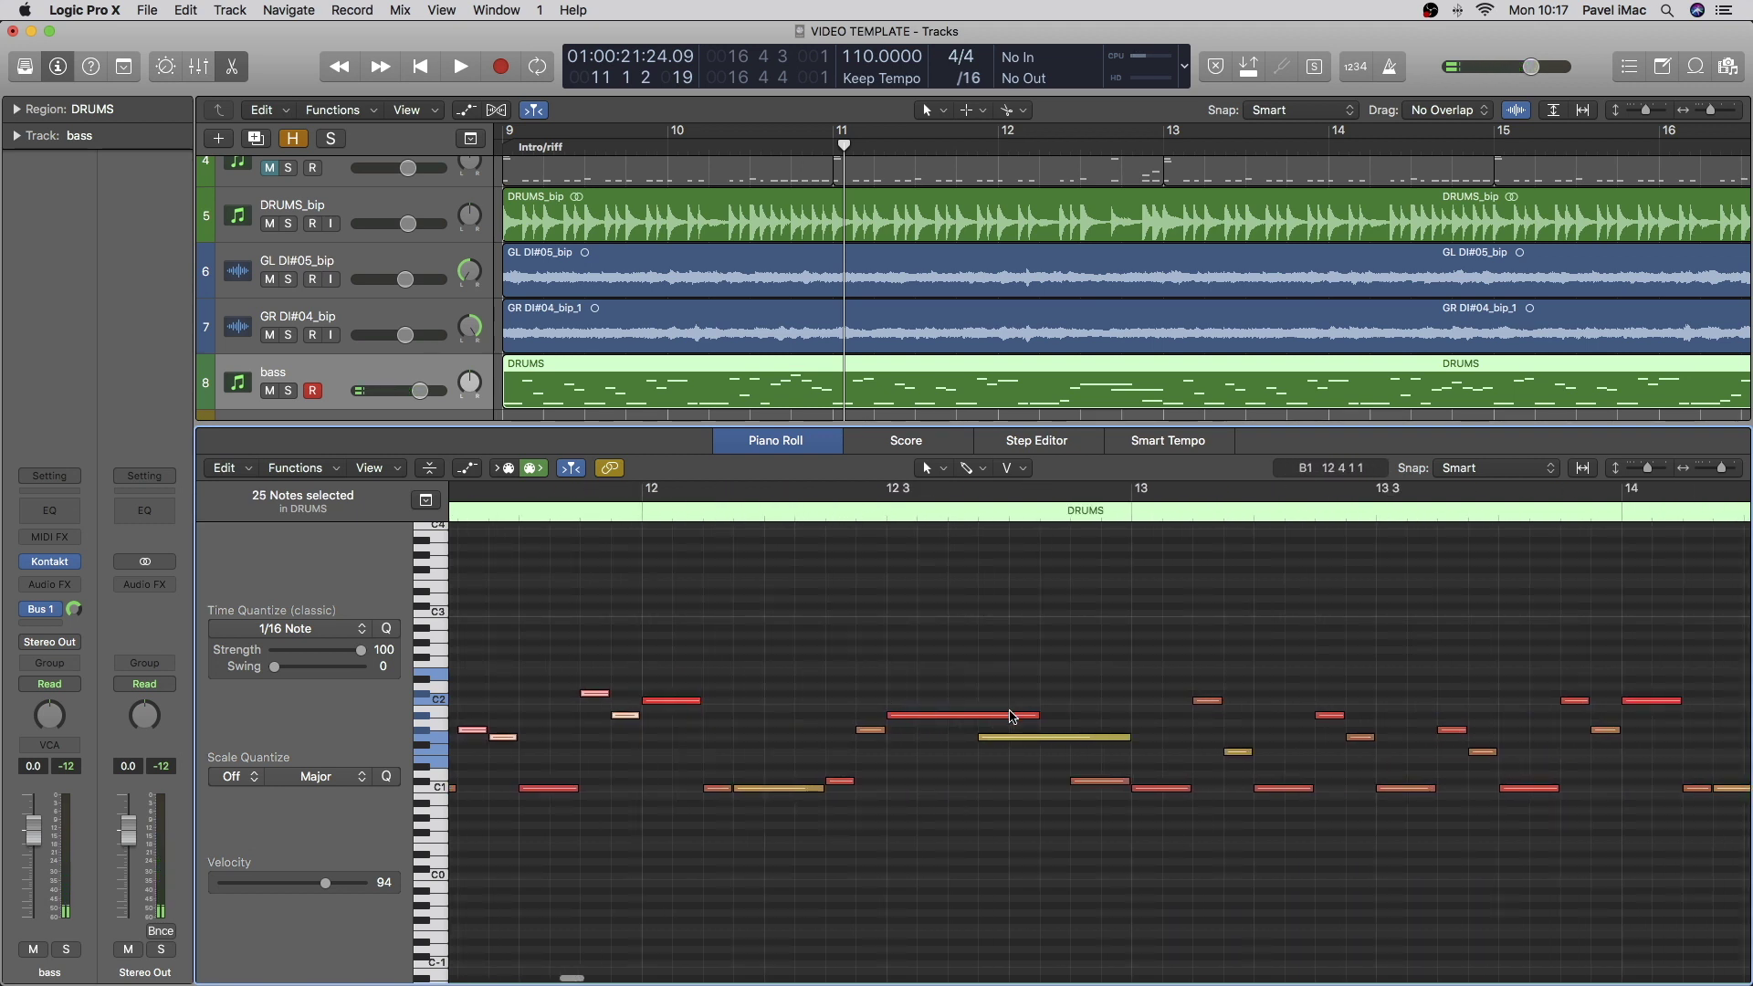
{"action": "scroll", "coordinate": [1114, 711], "scroll_direction": "right", "scroll_amount": 3}
{"action": "left_click_drag", "start_coordinate": [892, 656], "coordinate": [1283, 737]}
{"action": "left_click_drag", "start_coordinate": [912, 655], "coordinate": [1520, 770]}
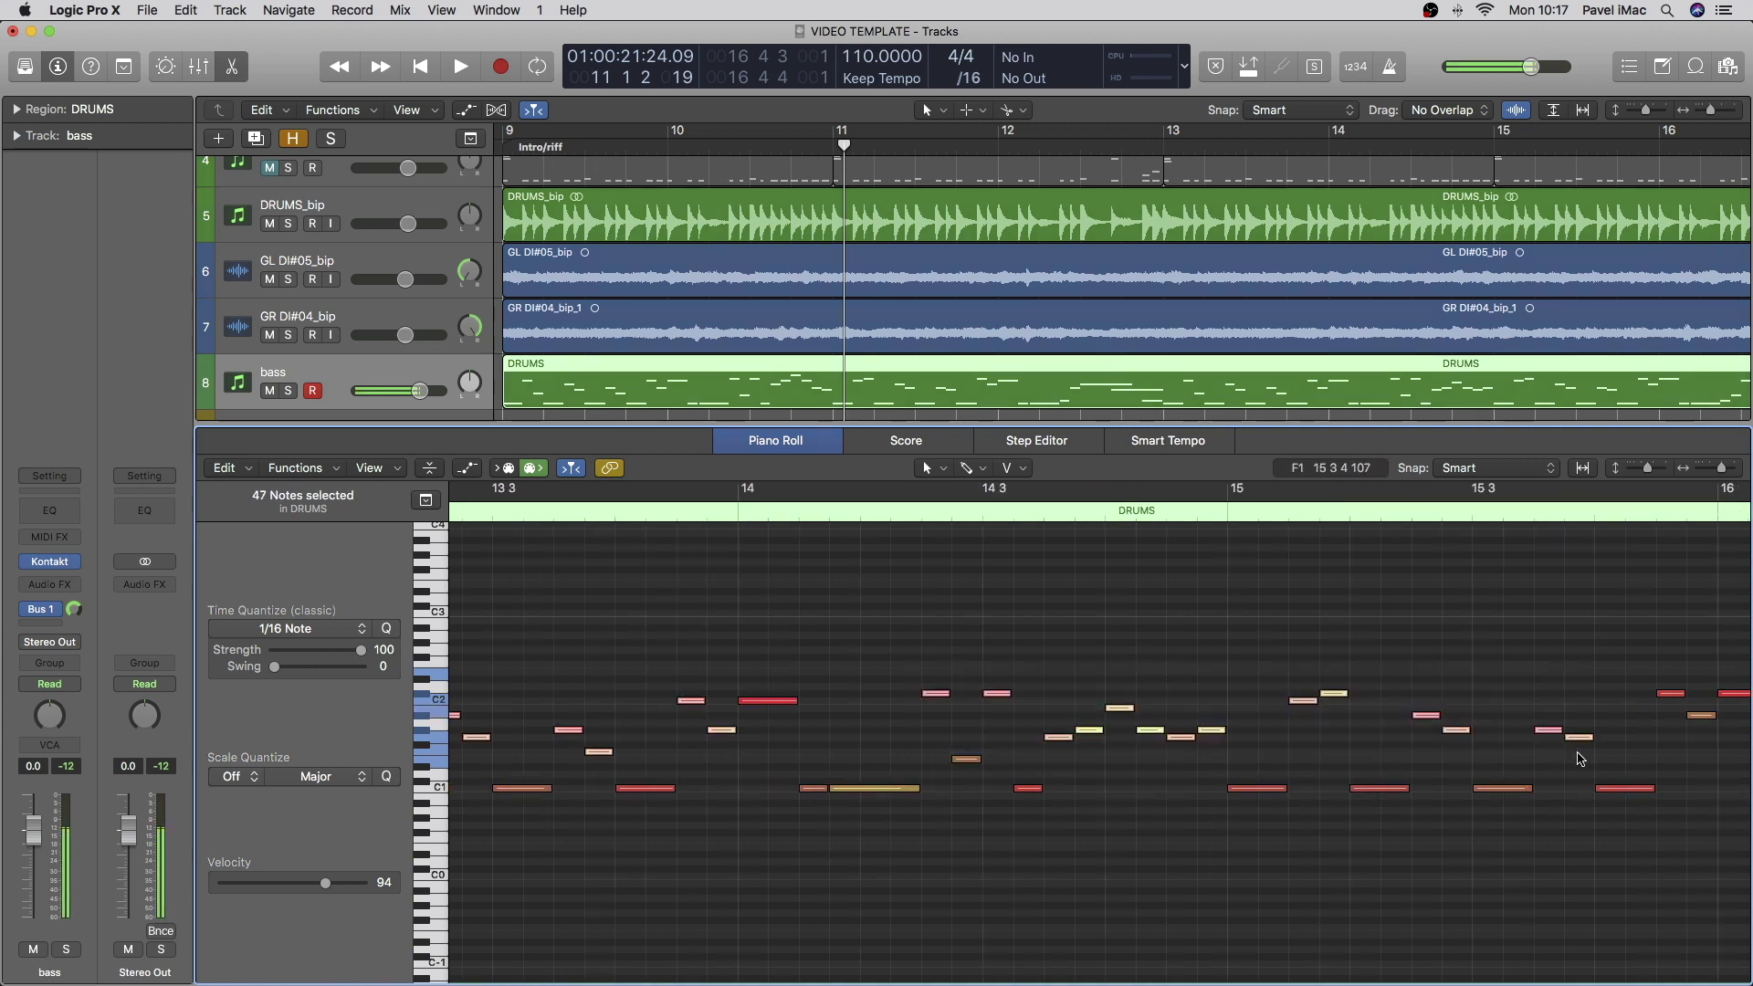
{"action": "scroll", "coordinate": [995, 658], "scroll_direction": "right", "scroll_amount": 12}
{"action": "scroll", "coordinate": [1065, 673], "scroll_direction": "left", "scroll_amount": 20}
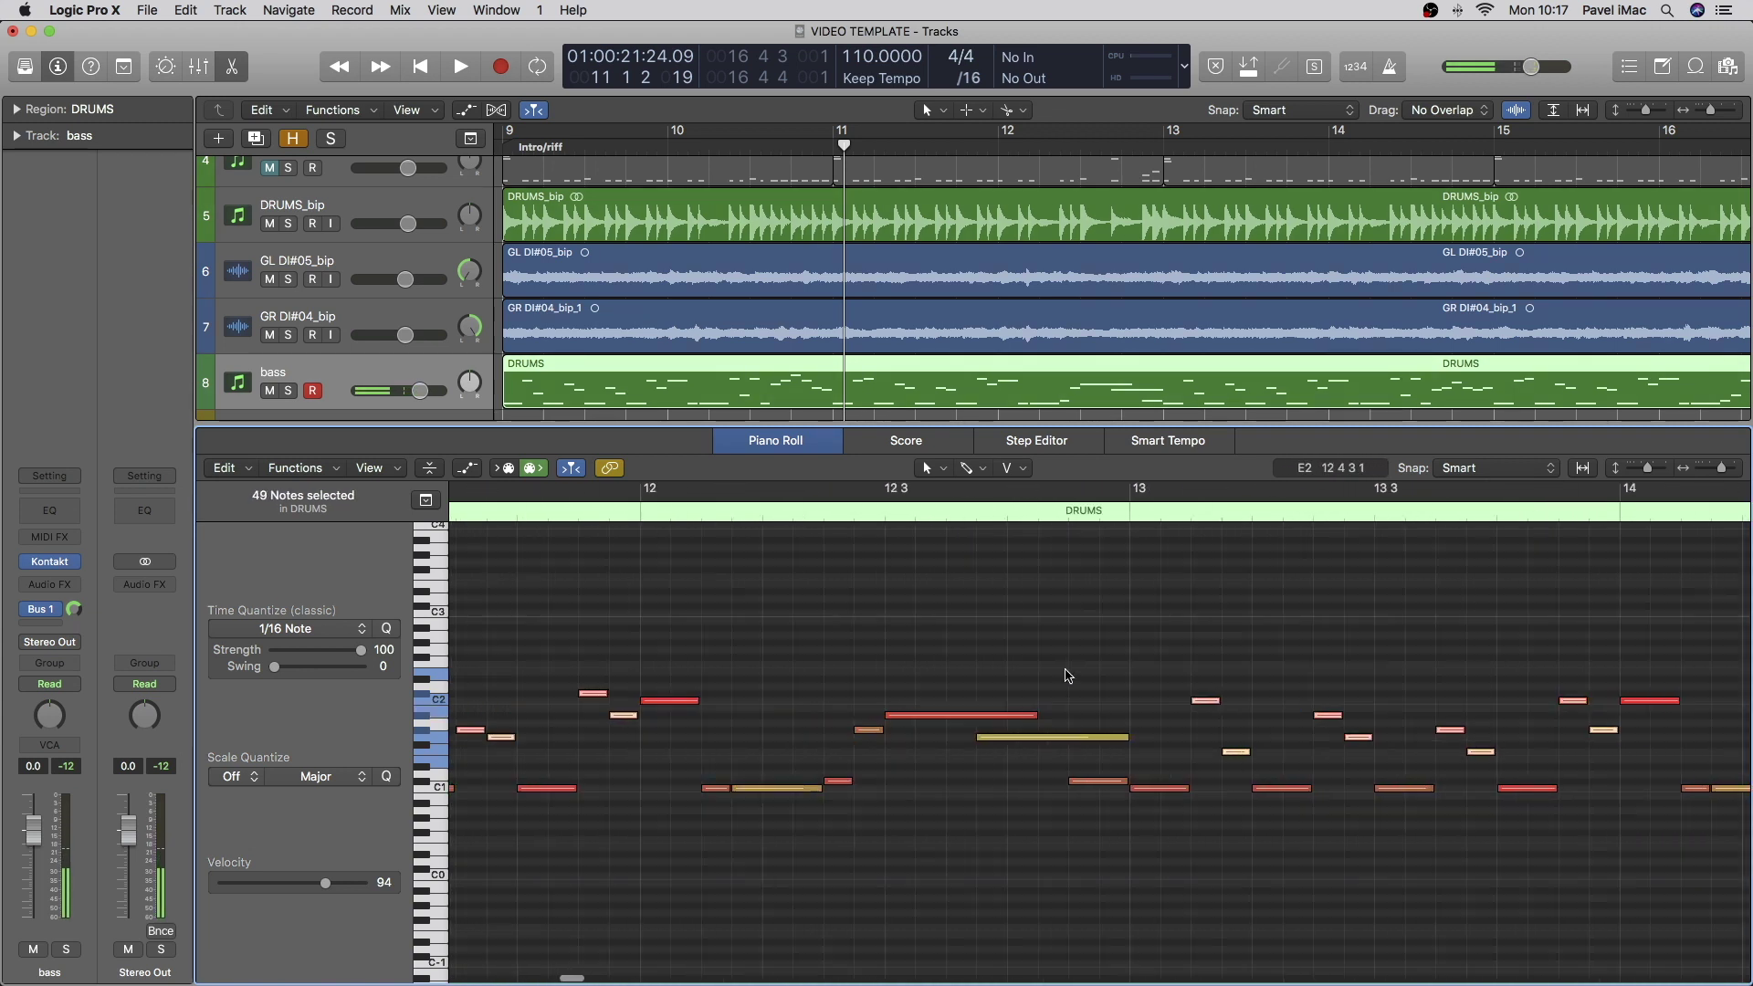
Step: Apply the Random Velocity transform with a 70–90 range to the selected bass notes
{"action": "left_click", "coordinate": [306, 469]}
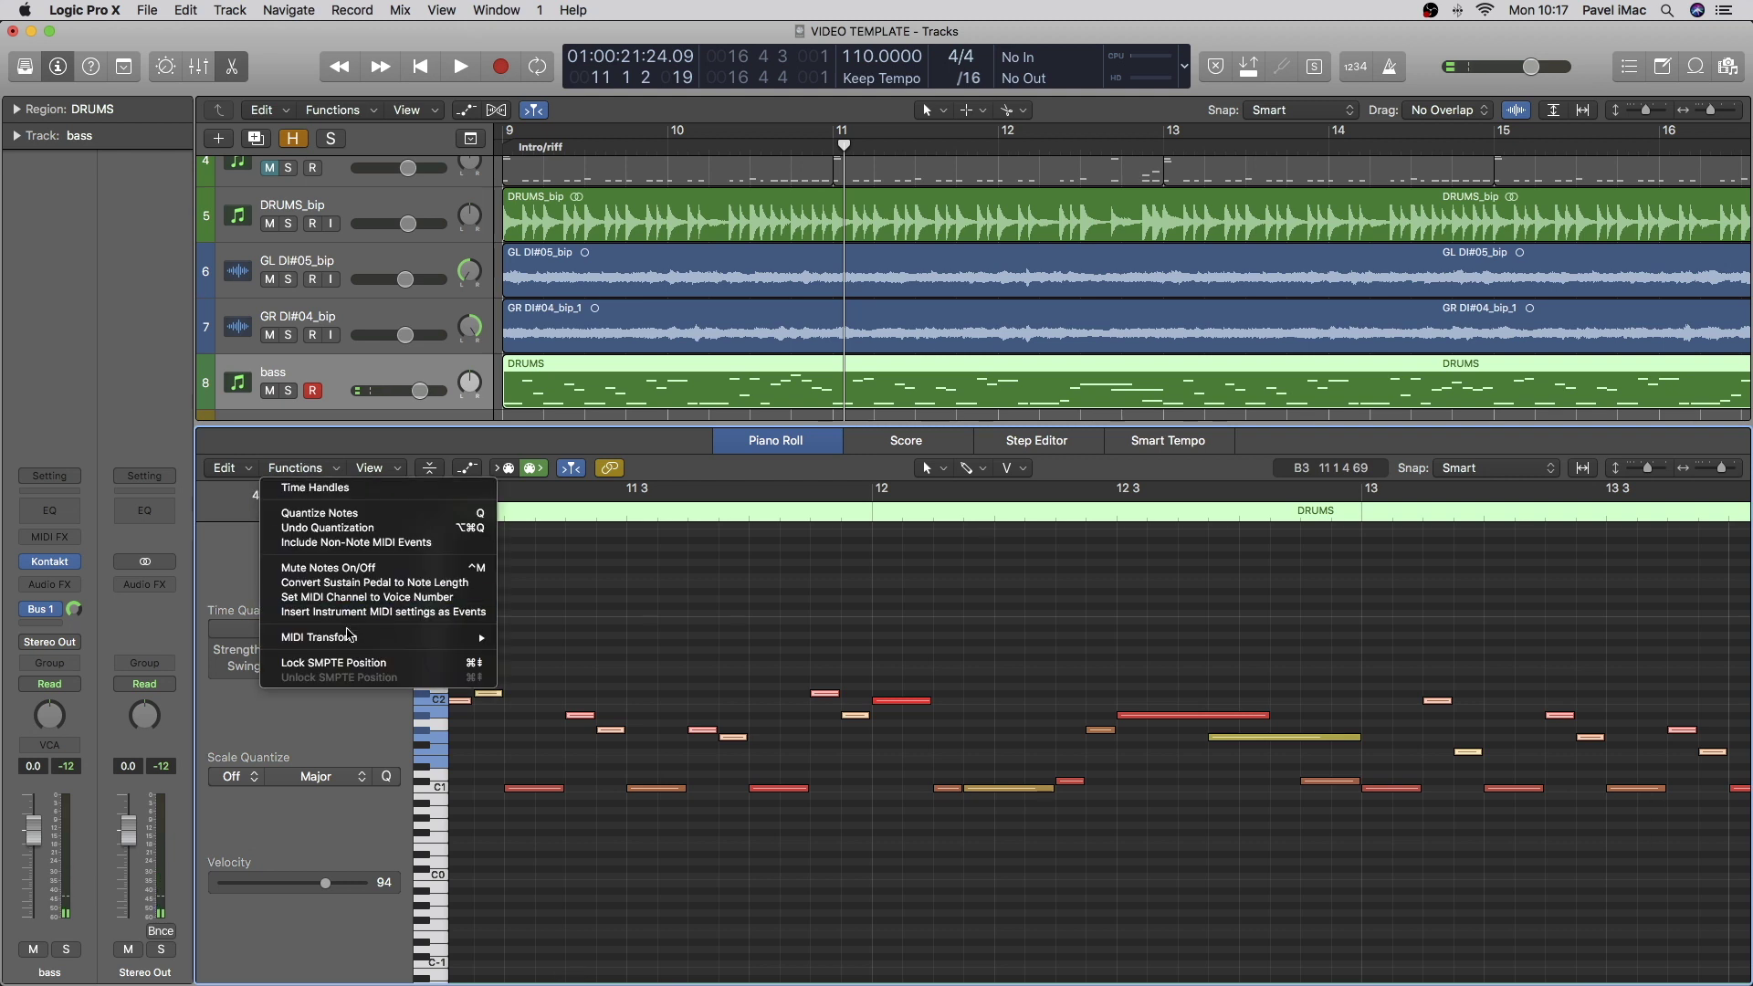
{"action": "mouse_move", "coordinate": [350, 639]}
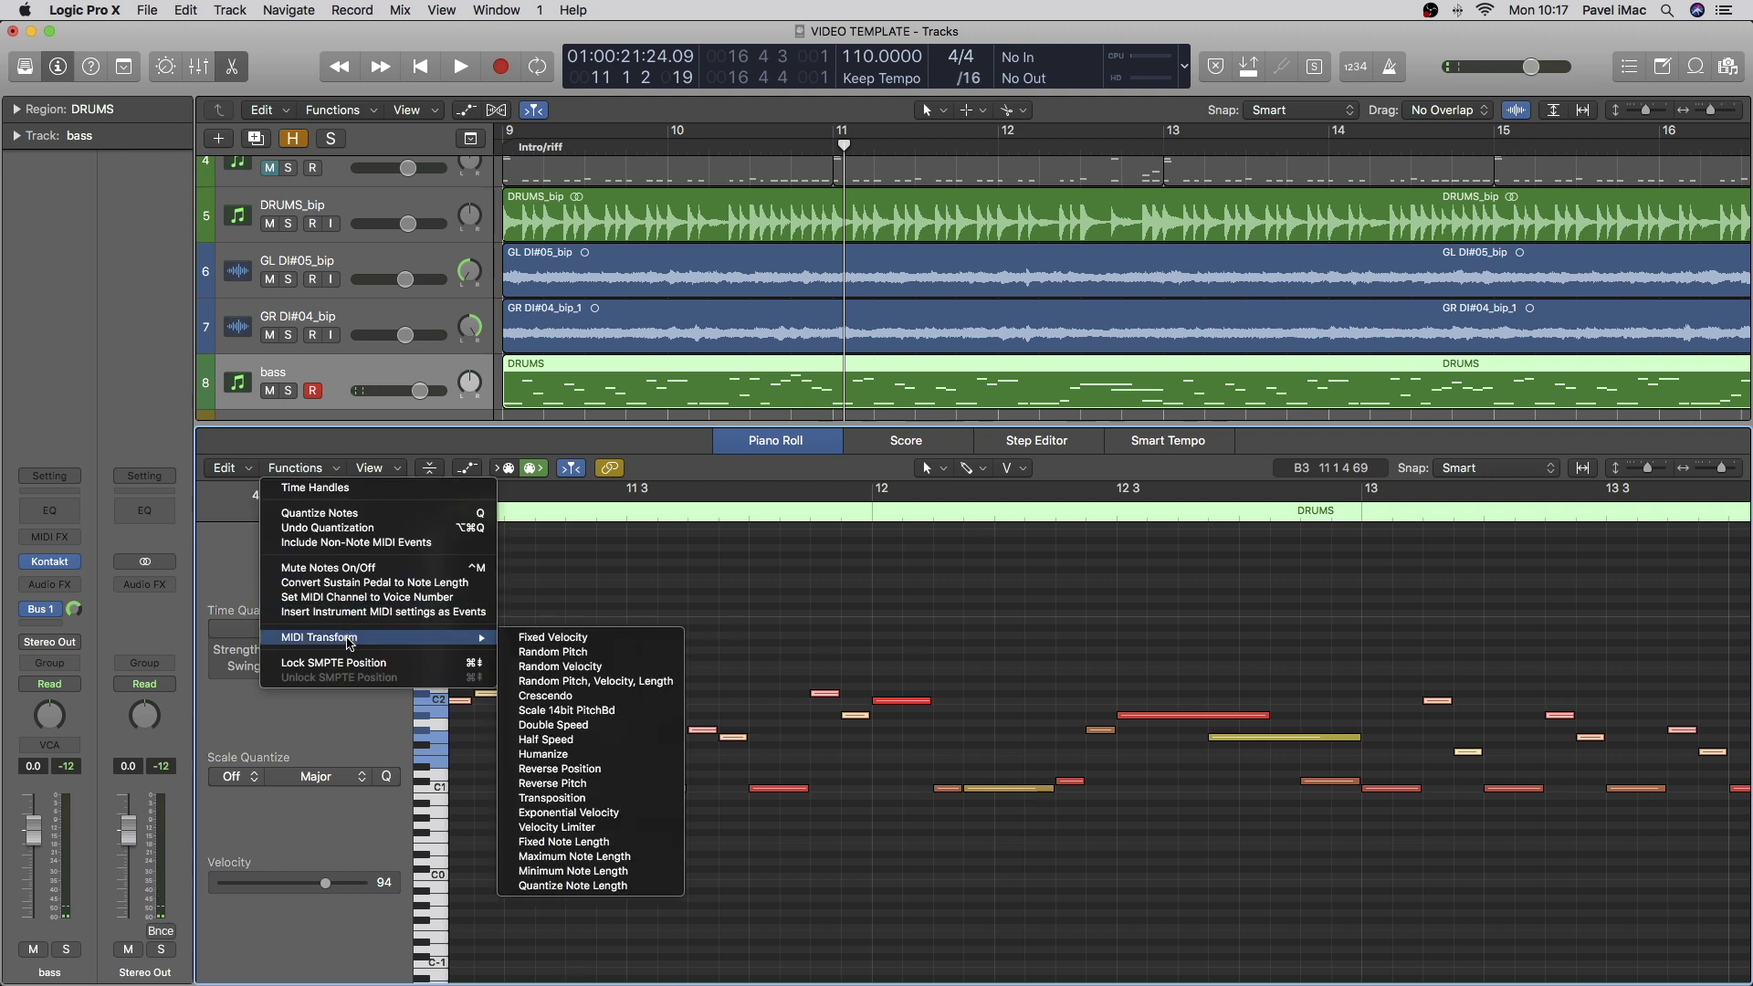
{"action": "left_click", "coordinate": [581, 676]}
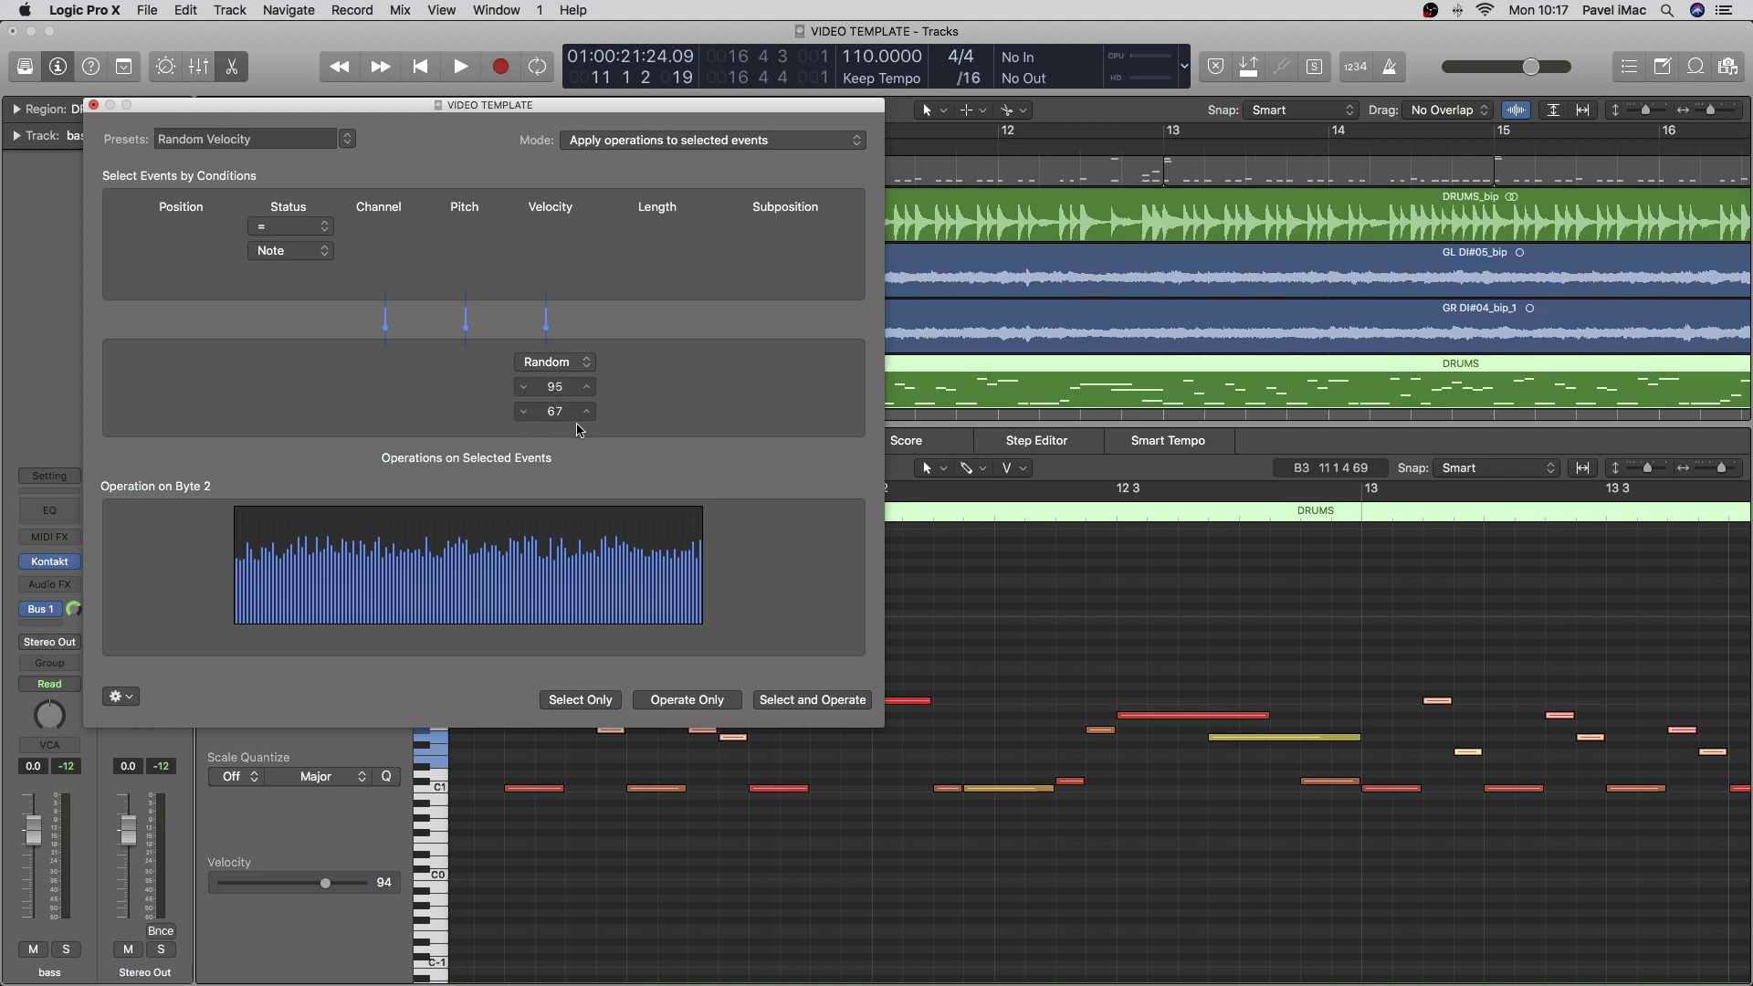
{"action": "scroll", "coordinate": [1166, 682], "scroll_direction": "left", "scroll_amount": 10}
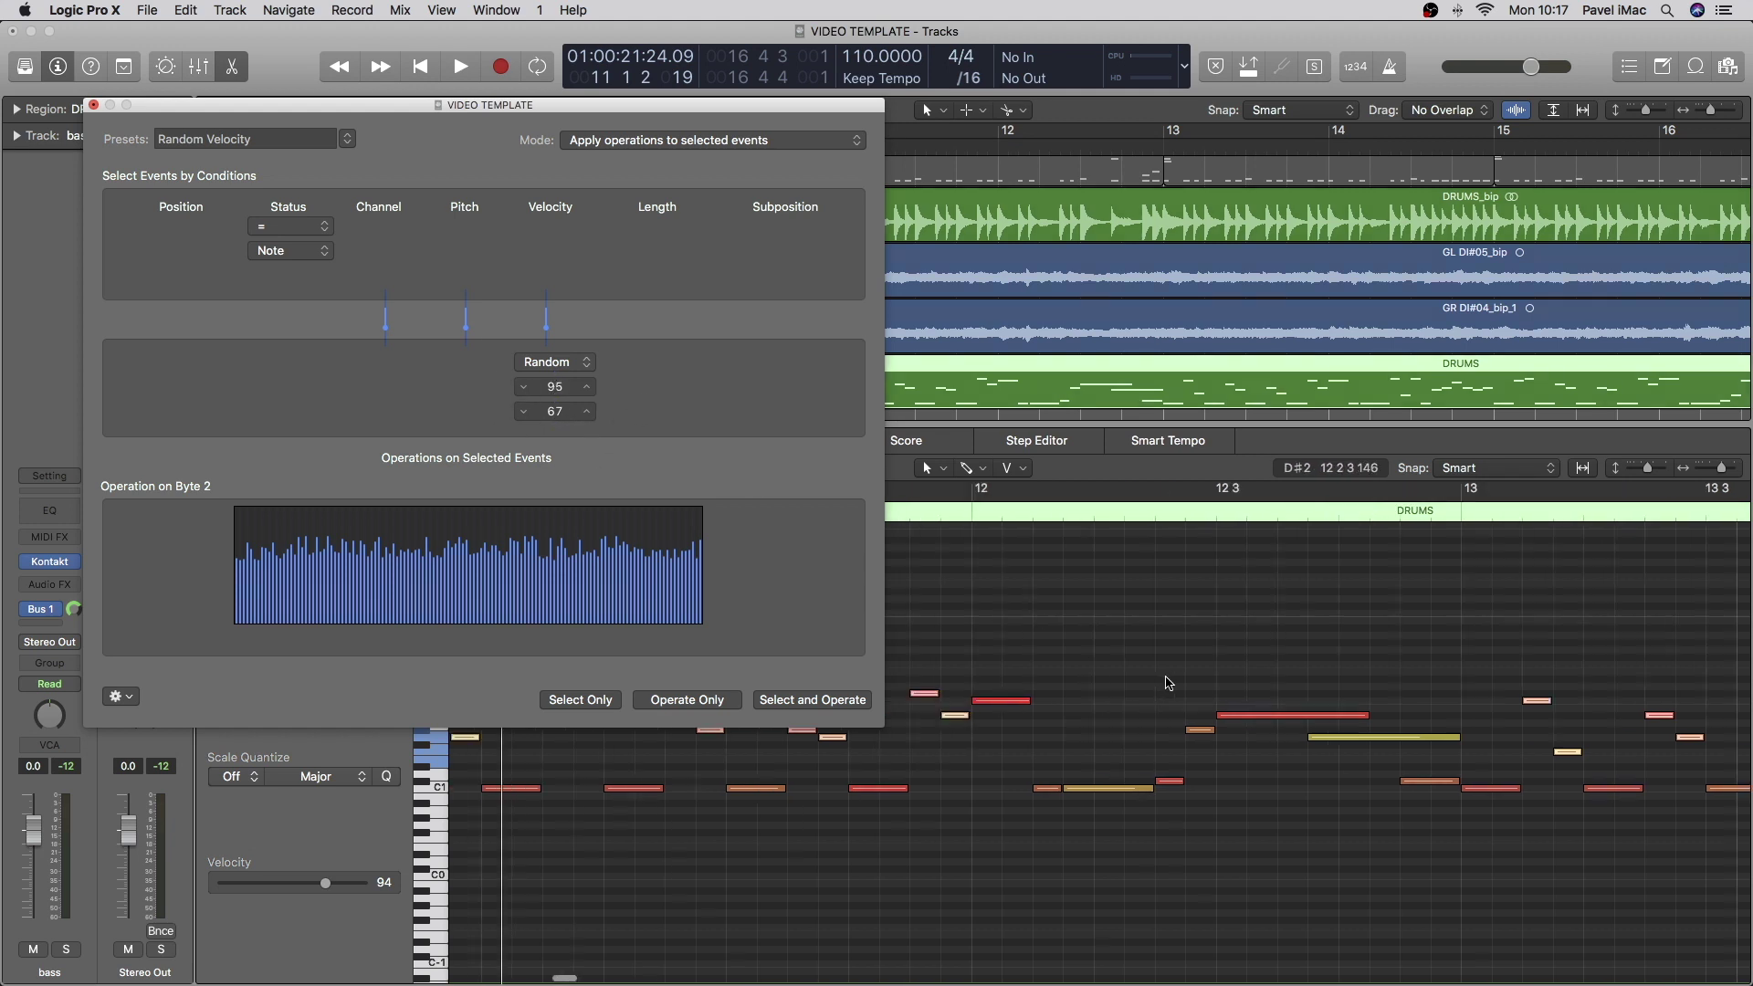
{"action": "left_click", "coordinate": [586, 413]}
{"action": "left_click", "coordinate": [586, 413]}
{"action": "left_click", "coordinate": [586, 412]}
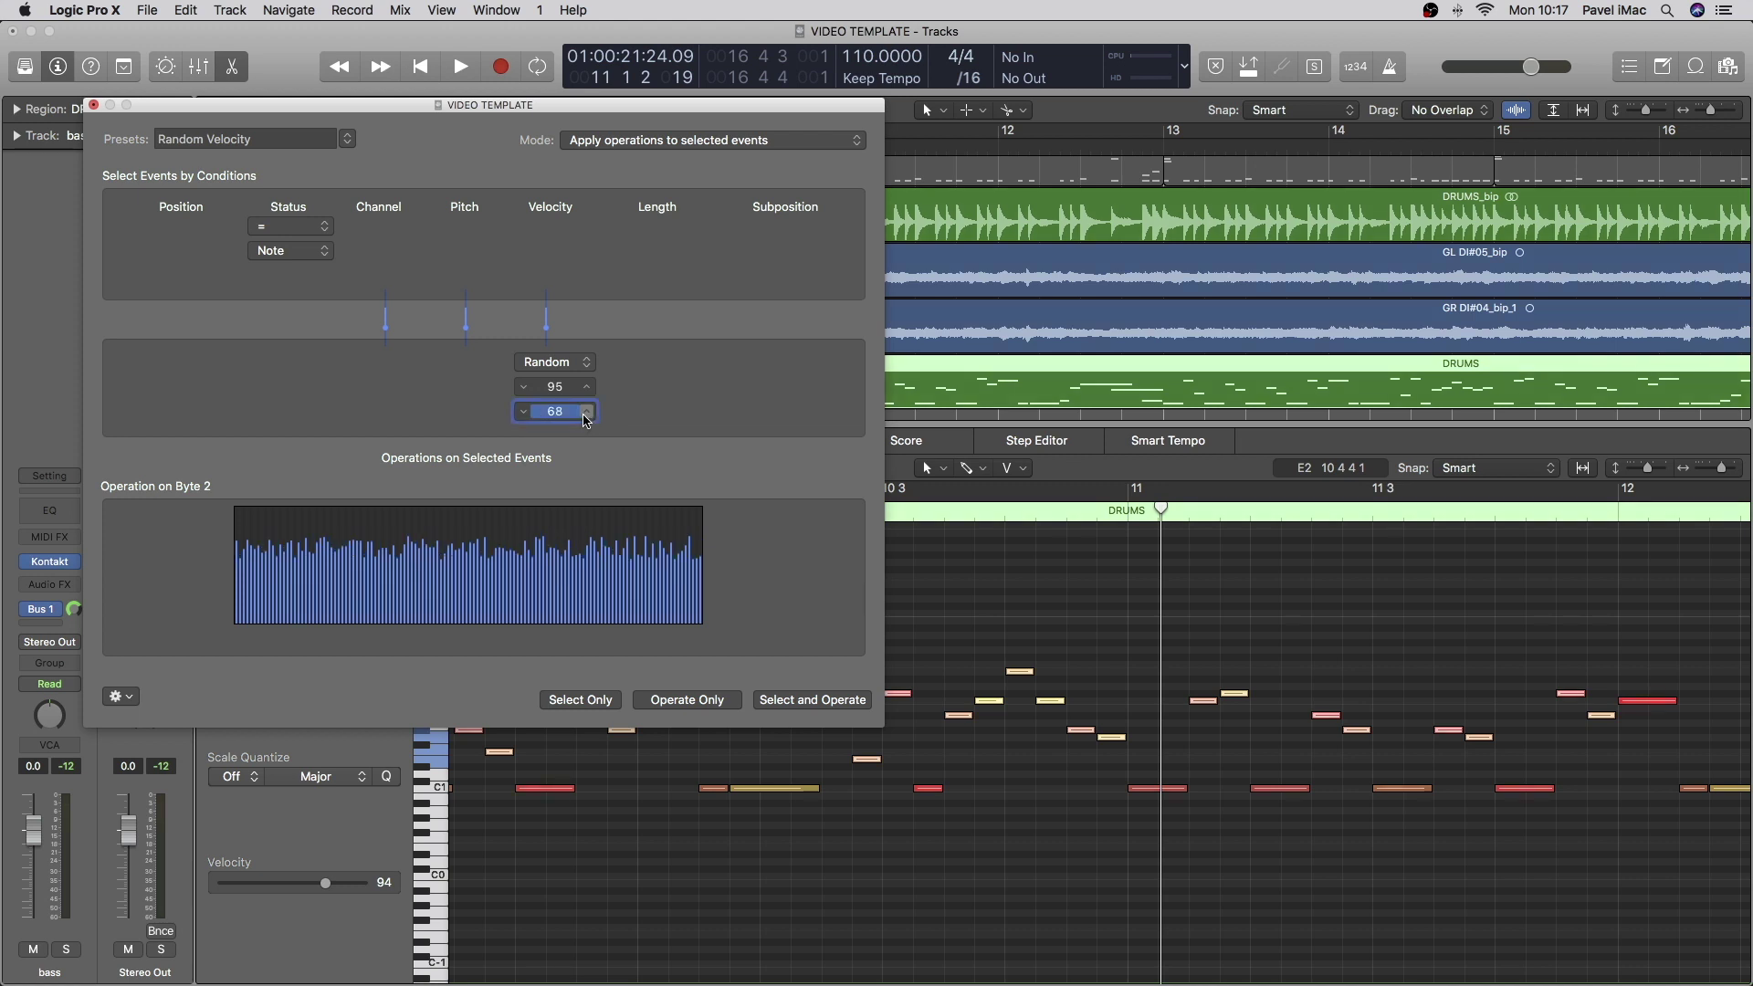
{"action": "left_click", "coordinate": [523, 387]}
{"action": "left_click", "coordinate": [523, 388]}
{"action": "left_click", "coordinate": [523, 388]}
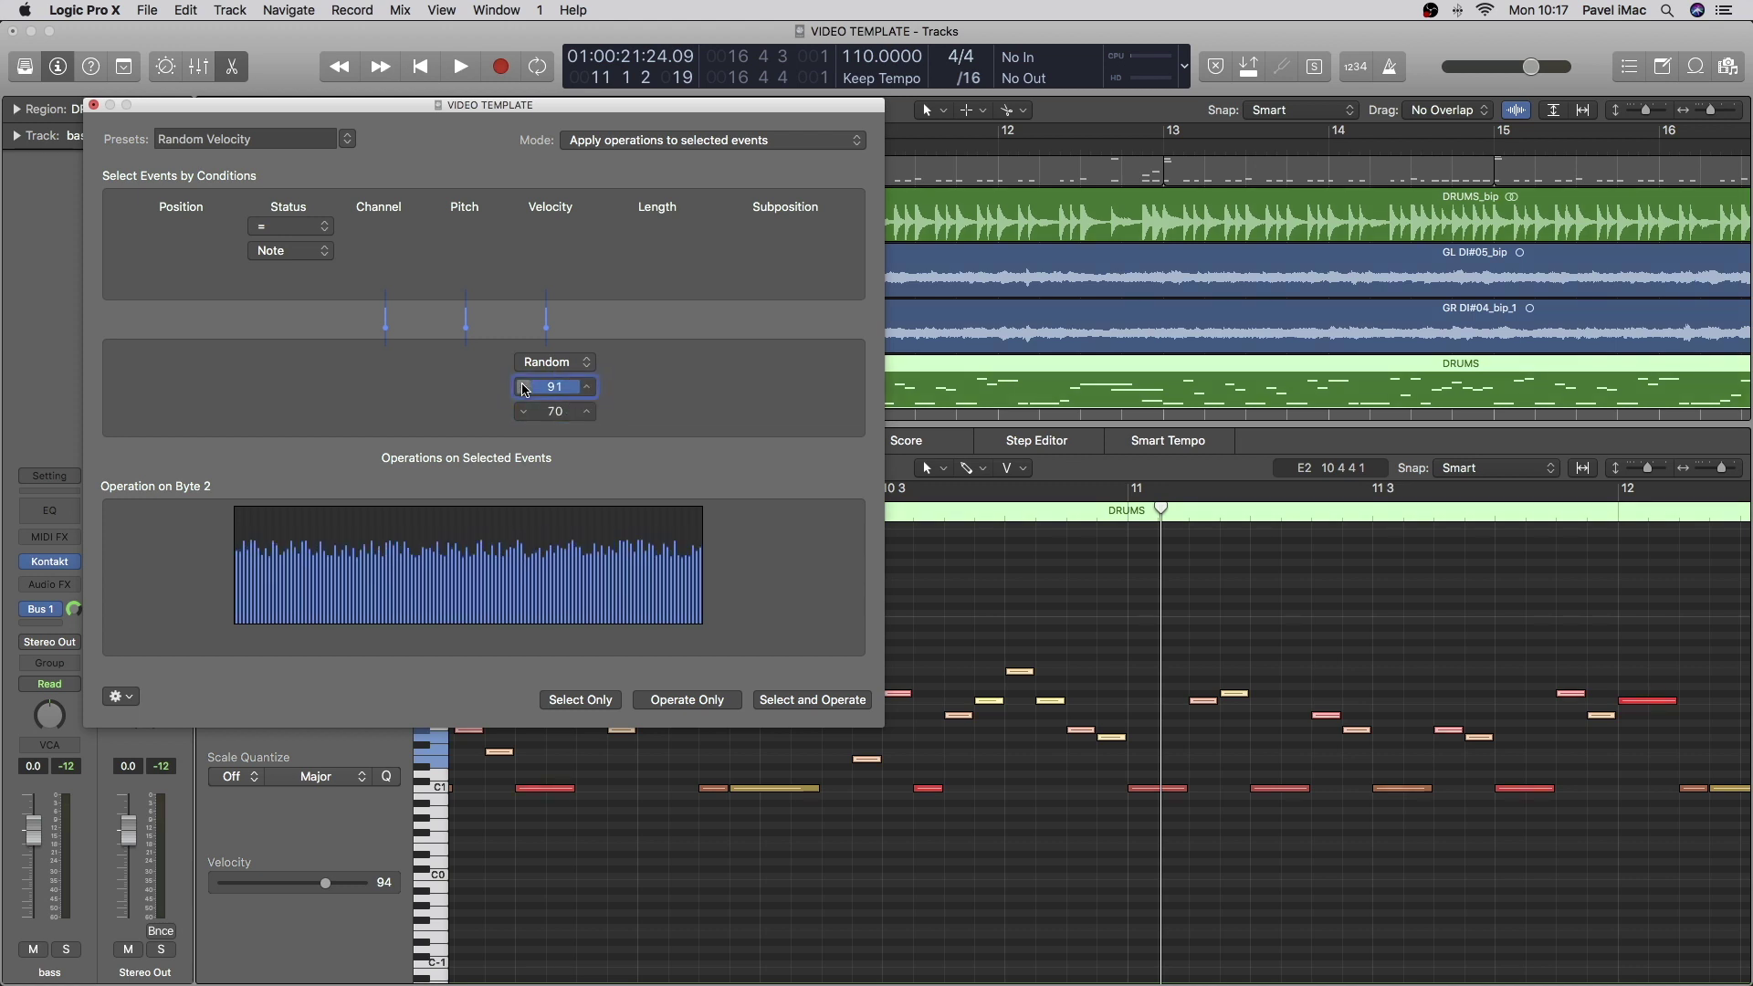
{"action": "left_click", "coordinate": [524, 387]}
{"action": "left_click", "coordinate": [524, 387]}
{"action": "scroll", "coordinate": [1110, 694], "scroll_direction": "left", "scroll_amount": 3}
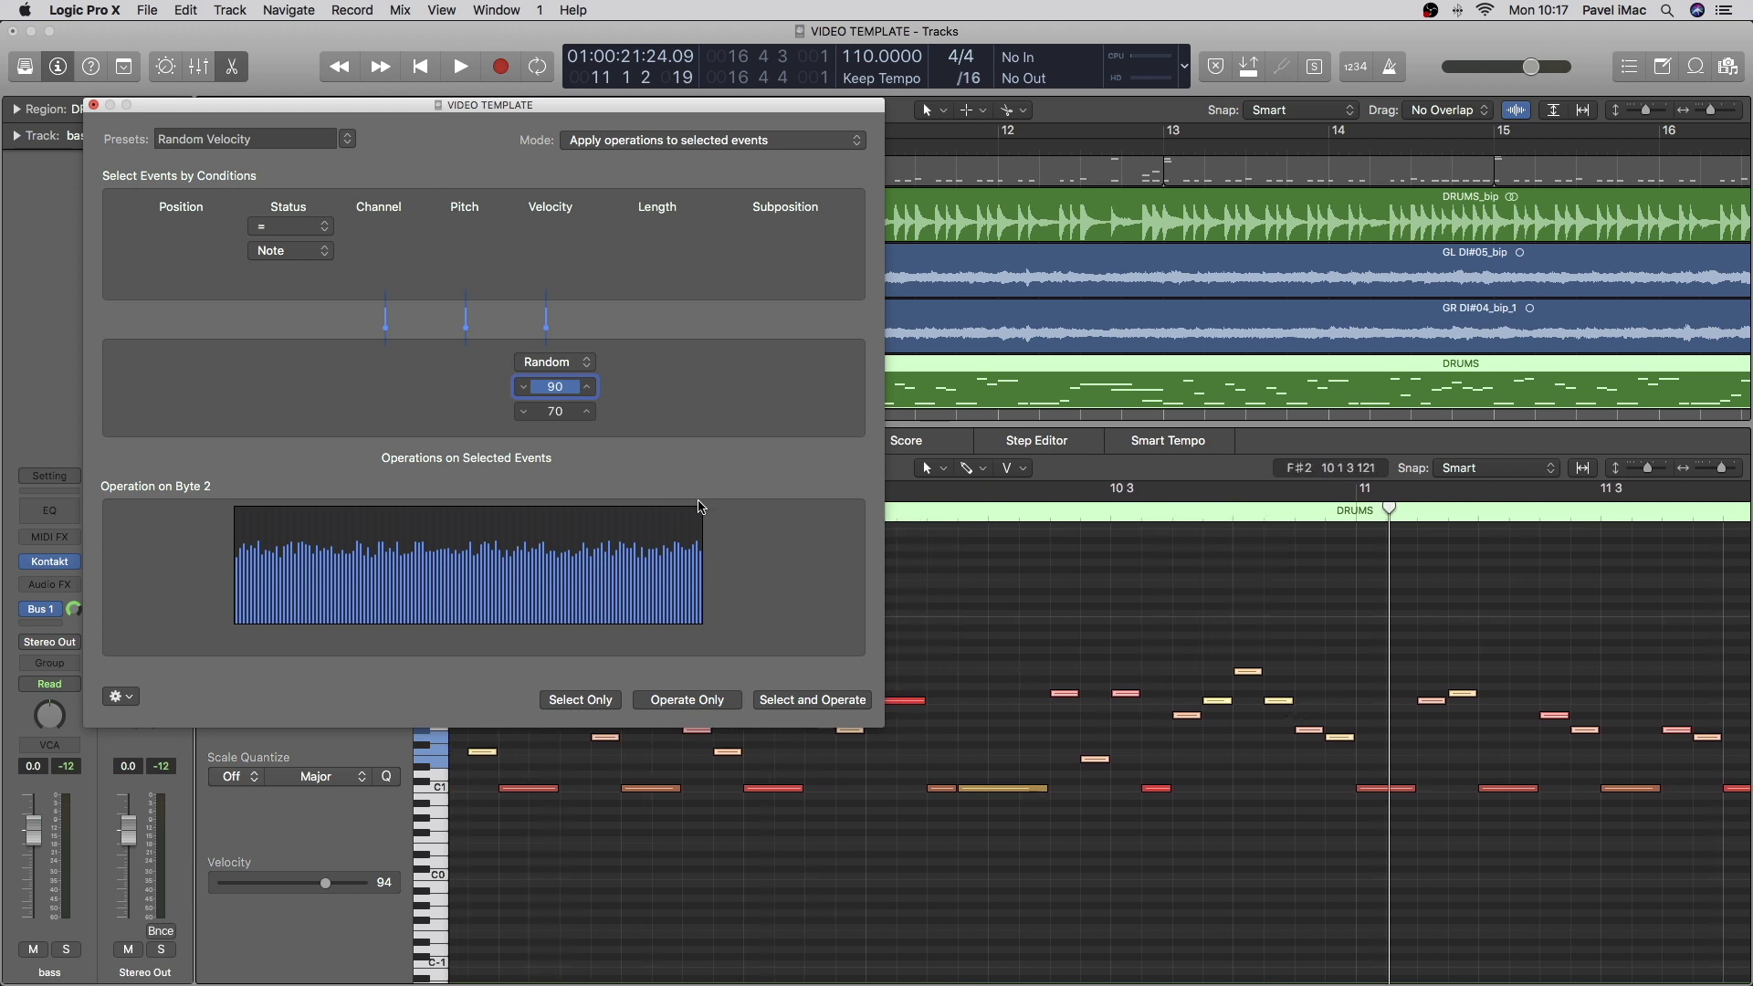
{"action": "scroll", "coordinate": [1238, 694], "scroll_direction": "left", "scroll_amount": 5}
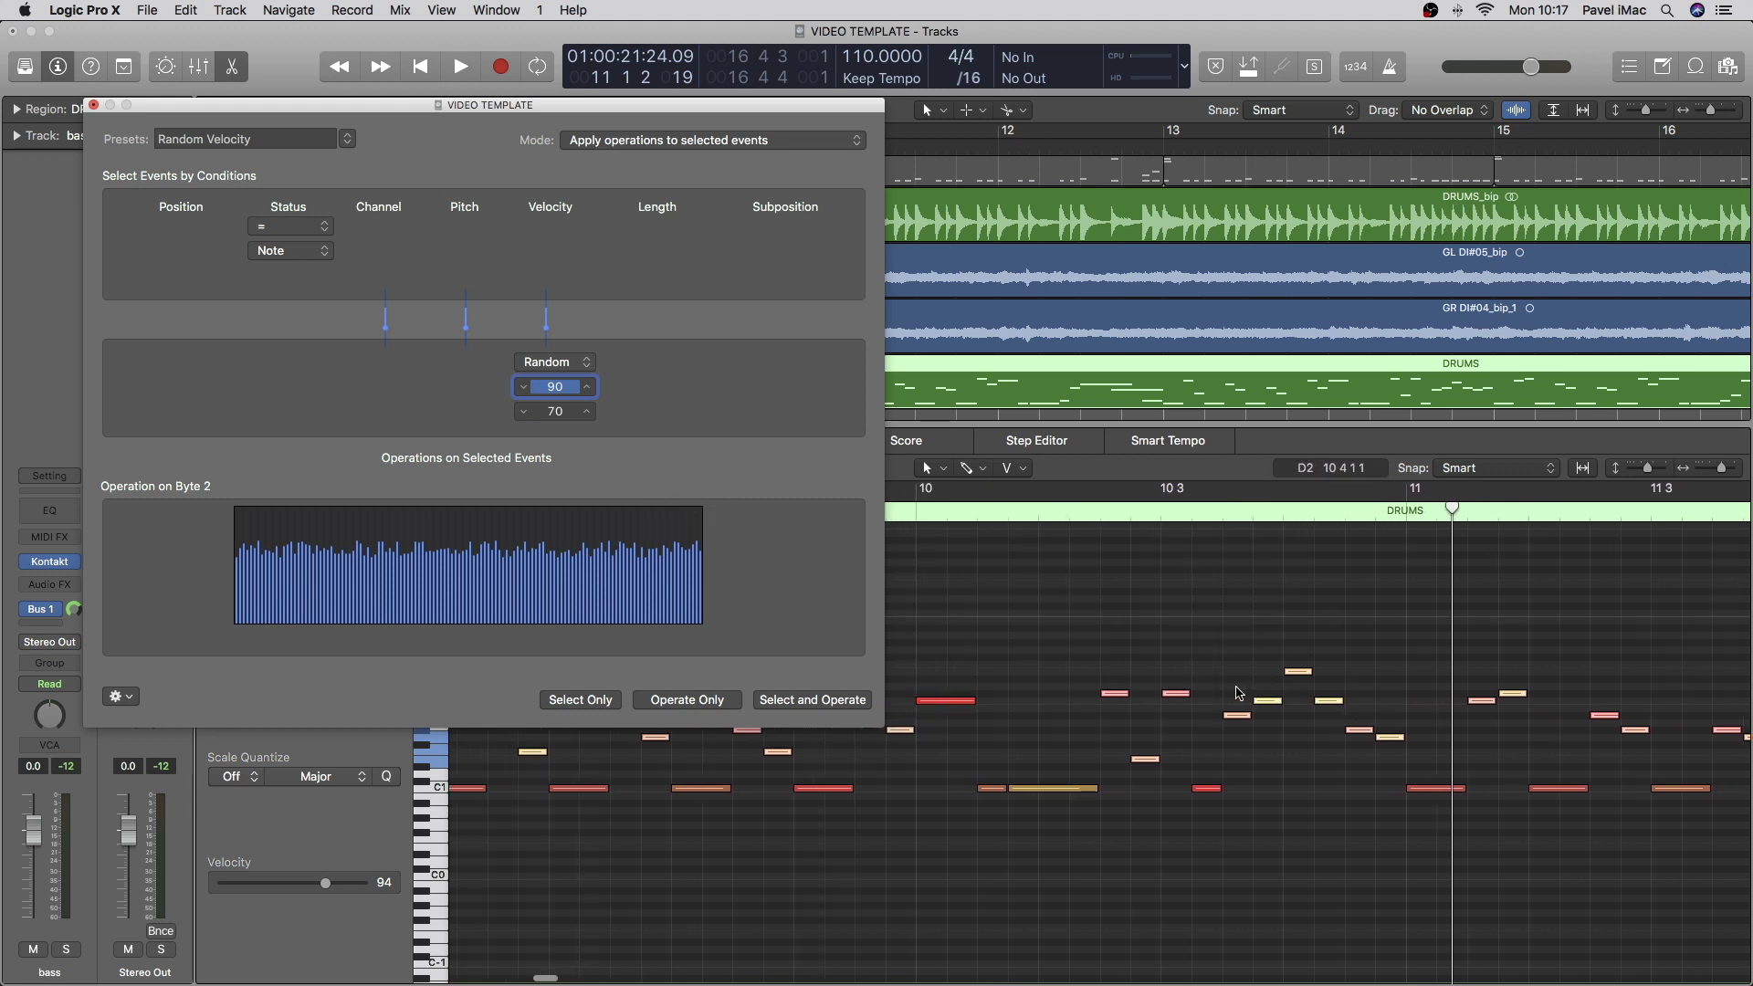
{"action": "left_click", "coordinate": [713, 709]}
Step: Play the bass part to hear the new randomized velocities
{"action": "scroll", "coordinate": [1460, 767], "scroll_direction": "right", "scroll_amount": 7}
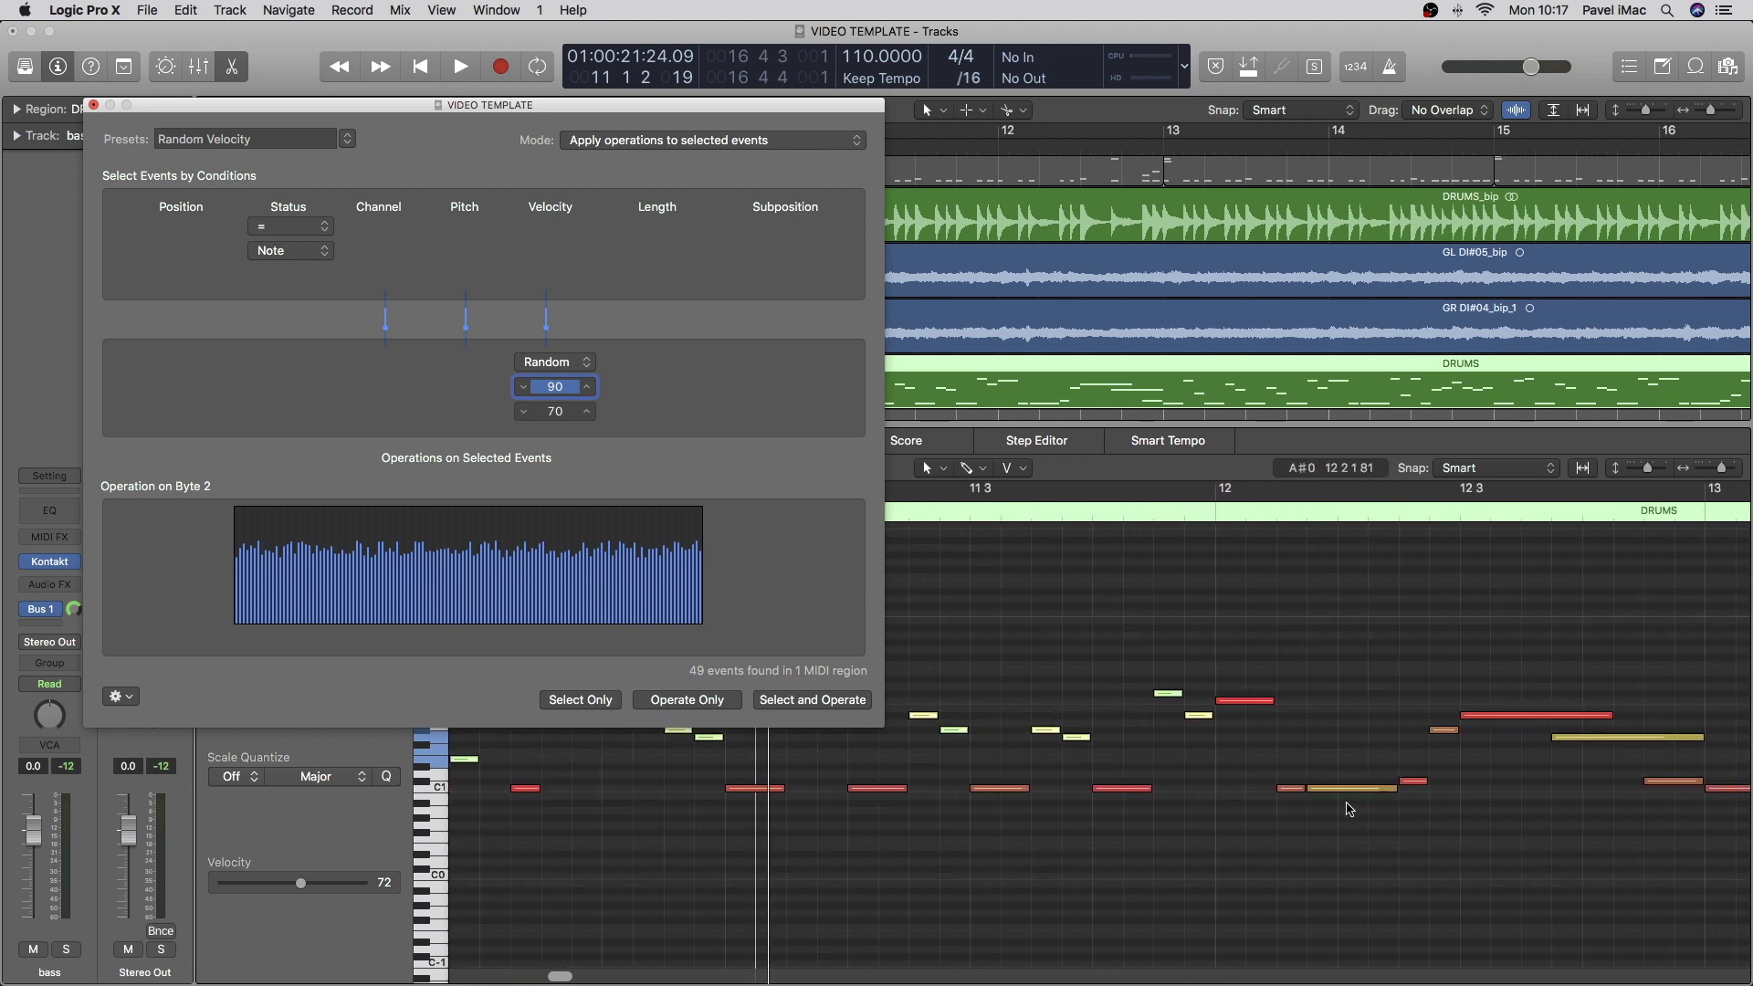
{"action": "scroll", "coordinate": [1350, 809], "scroll_direction": "left", "scroll_amount": 15}
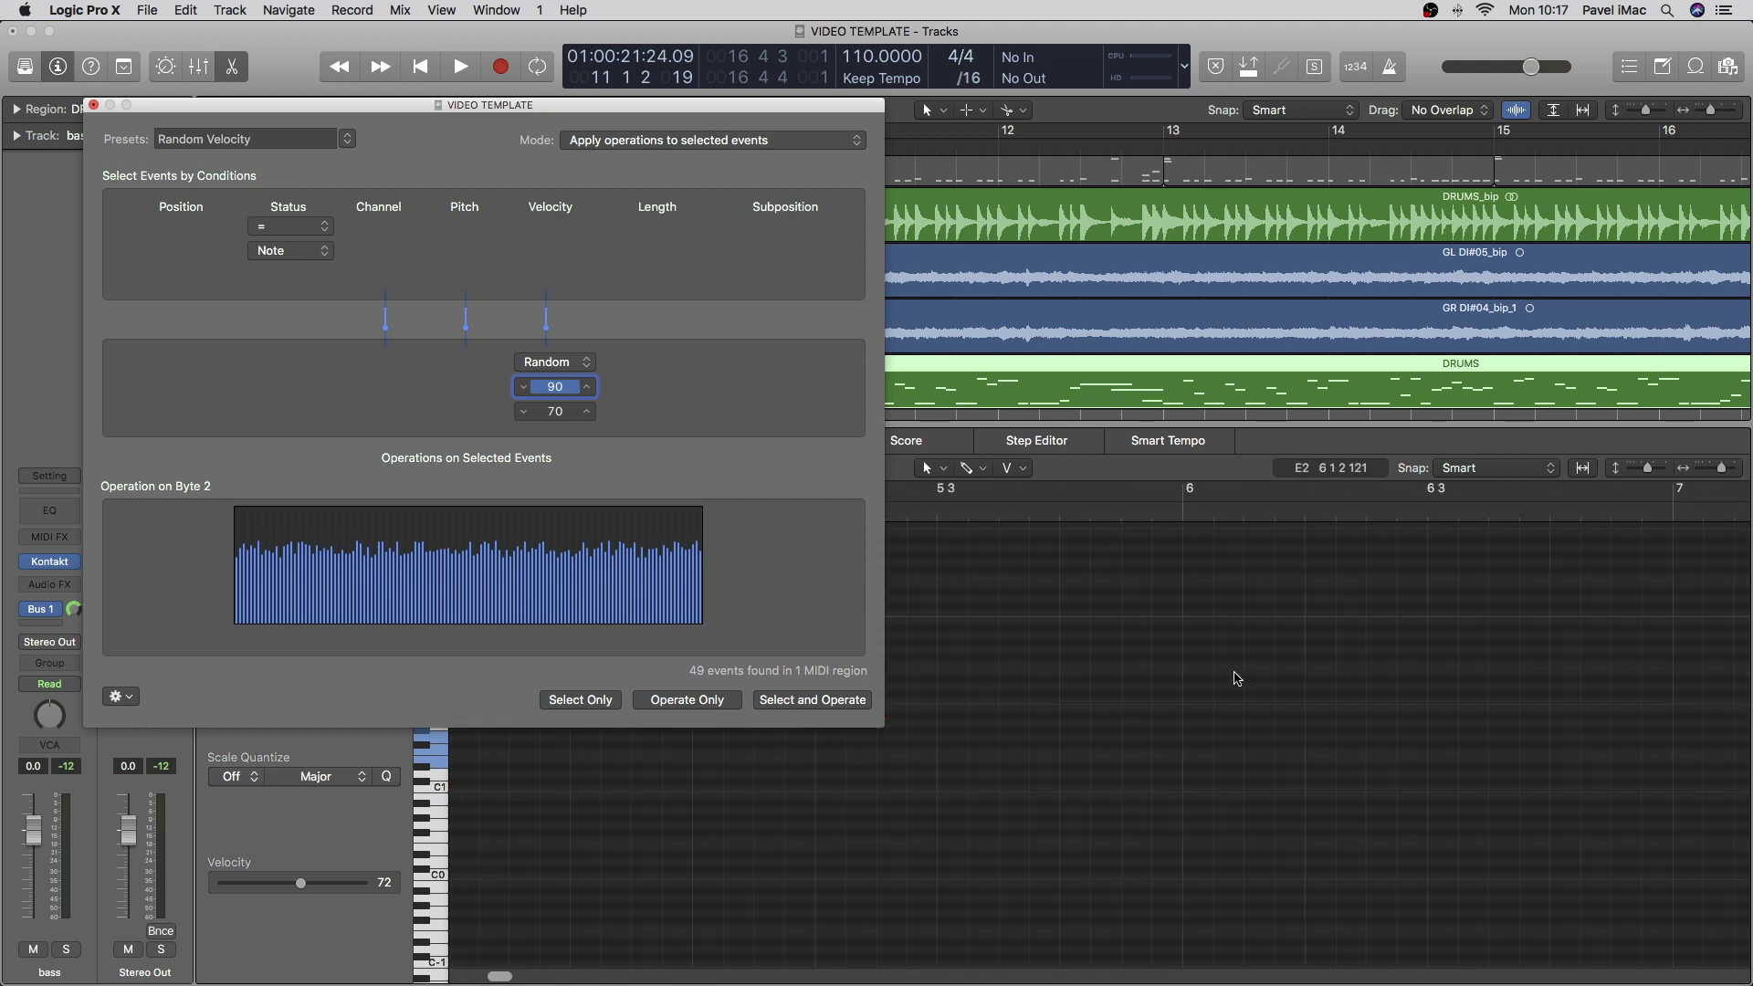
{"action": "scroll", "coordinate": [1220, 677], "scroll_direction": "right", "scroll_amount": 10}
{"action": "scroll", "coordinate": [1209, 680], "scroll_direction": "left", "scroll_amount": 4}
{"action": "scroll", "coordinate": [1092, 708], "scroll_direction": "right", "scroll_amount": 3}
{"action": "key", "text": "space"}
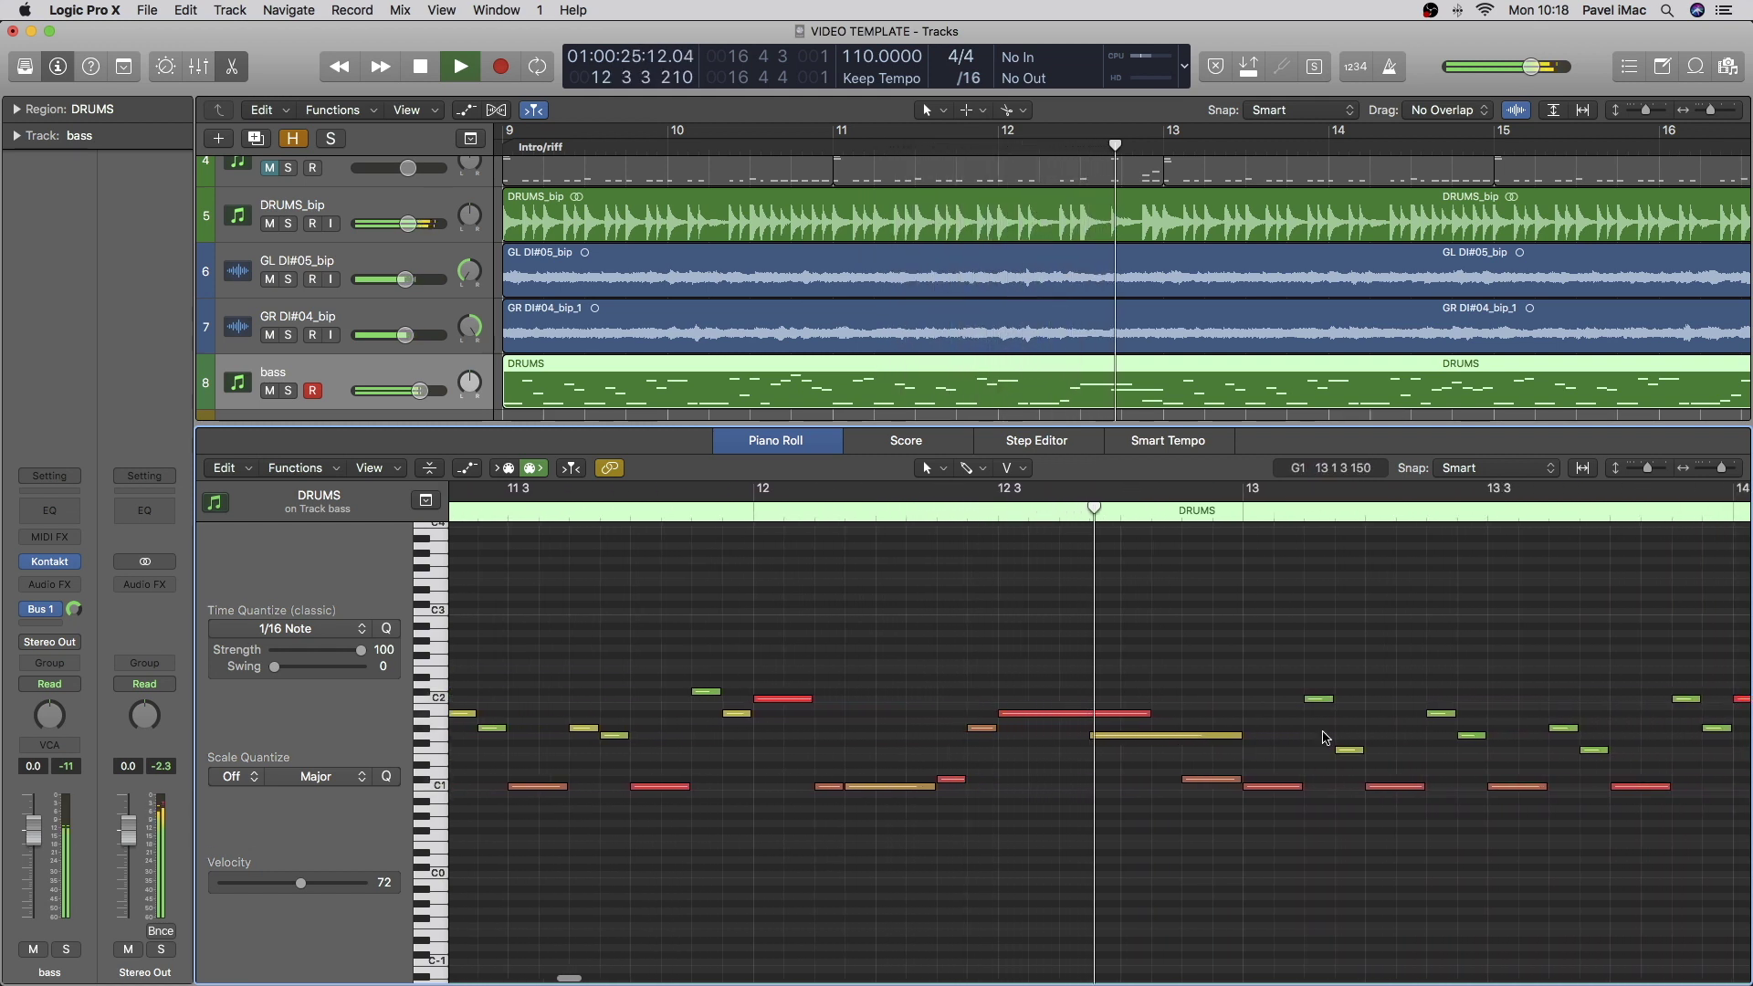
Step: Stop playback and select four C1 notes between bar 10 and bar 12
{"action": "key", "text": "space"}
{"action": "scroll", "coordinate": [1276, 757], "scroll_direction": "left", "scroll_amount": 15}
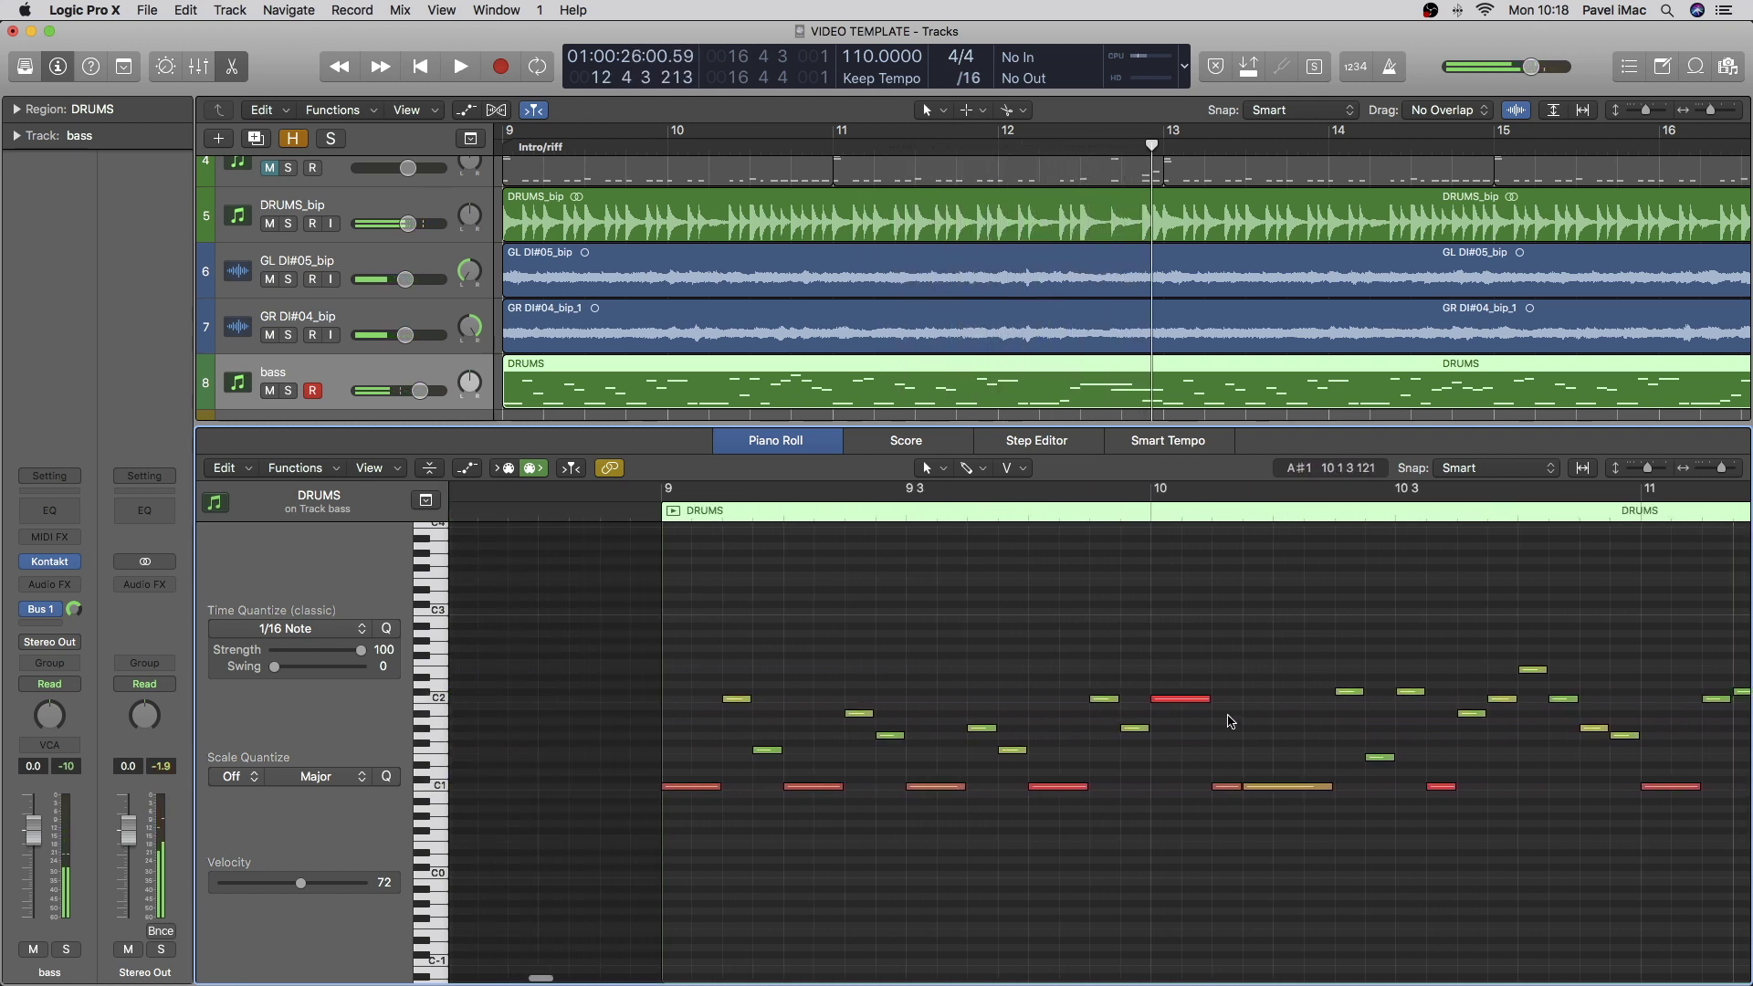
{"action": "scroll", "coordinate": [1221, 720], "scroll_direction": "right", "scroll_amount": 3}
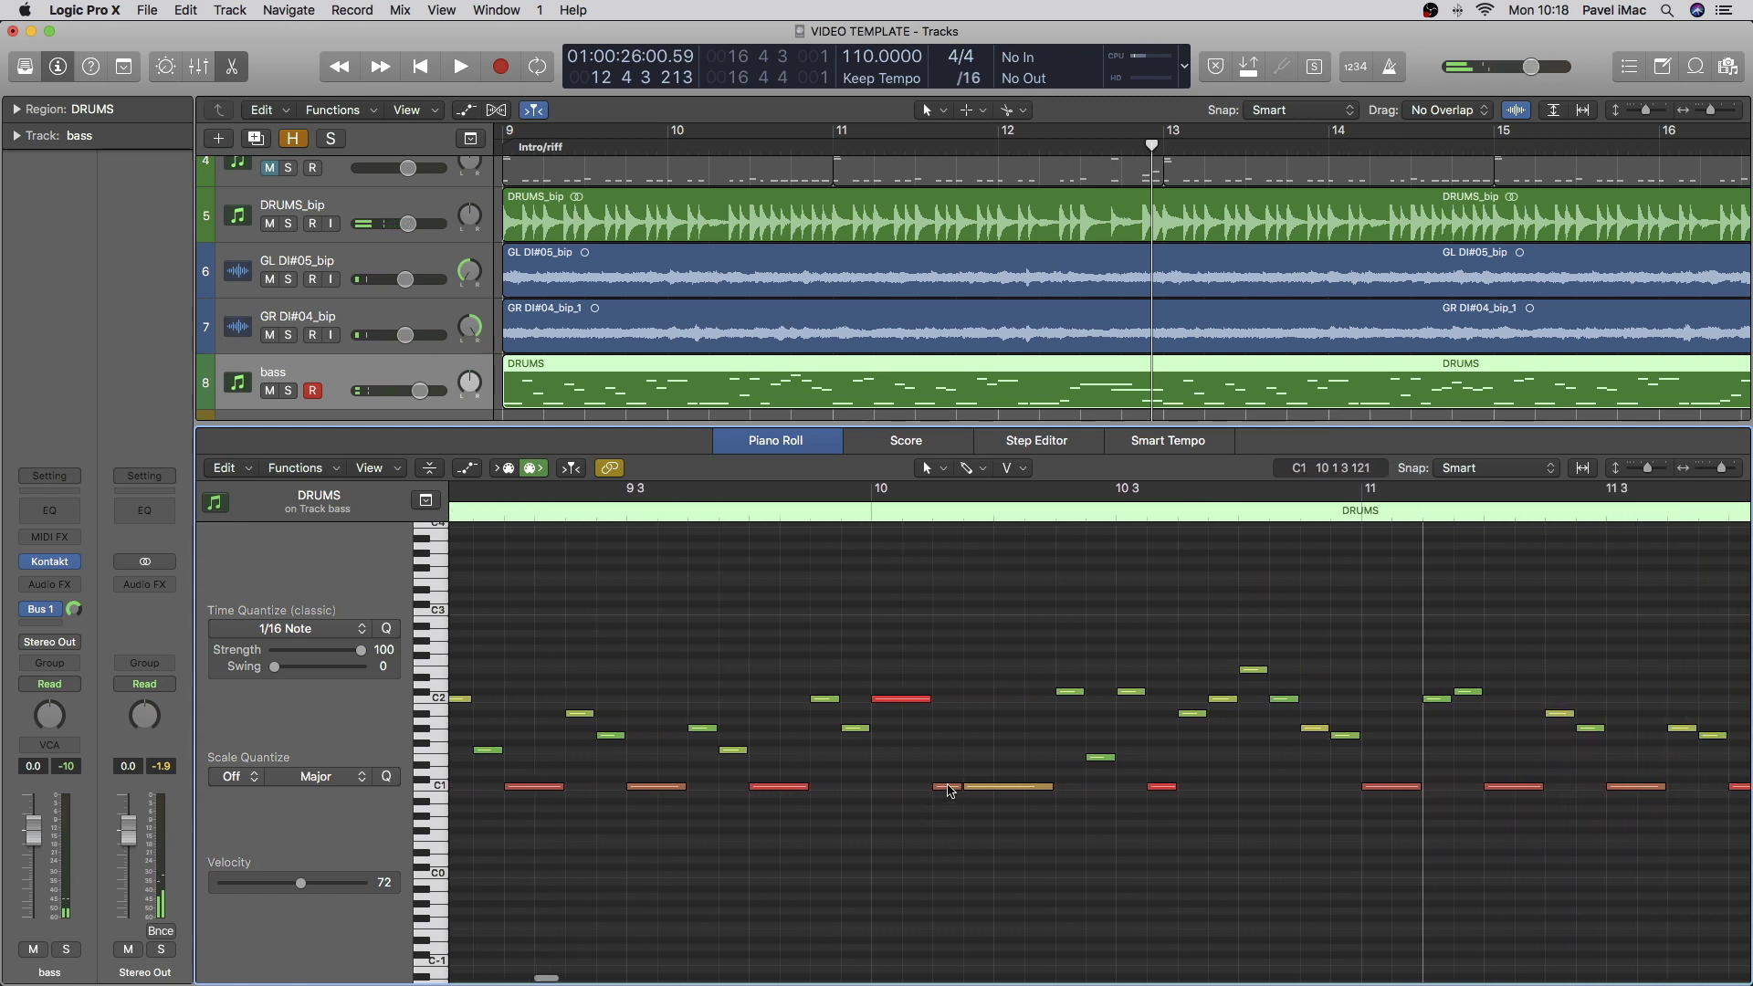
{"action": "left_click", "coordinate": [948, 787]}
{"action": "scroll", "coordinate": [1096, 803], "scroll_direction": "right", "scroll_amount": 3}
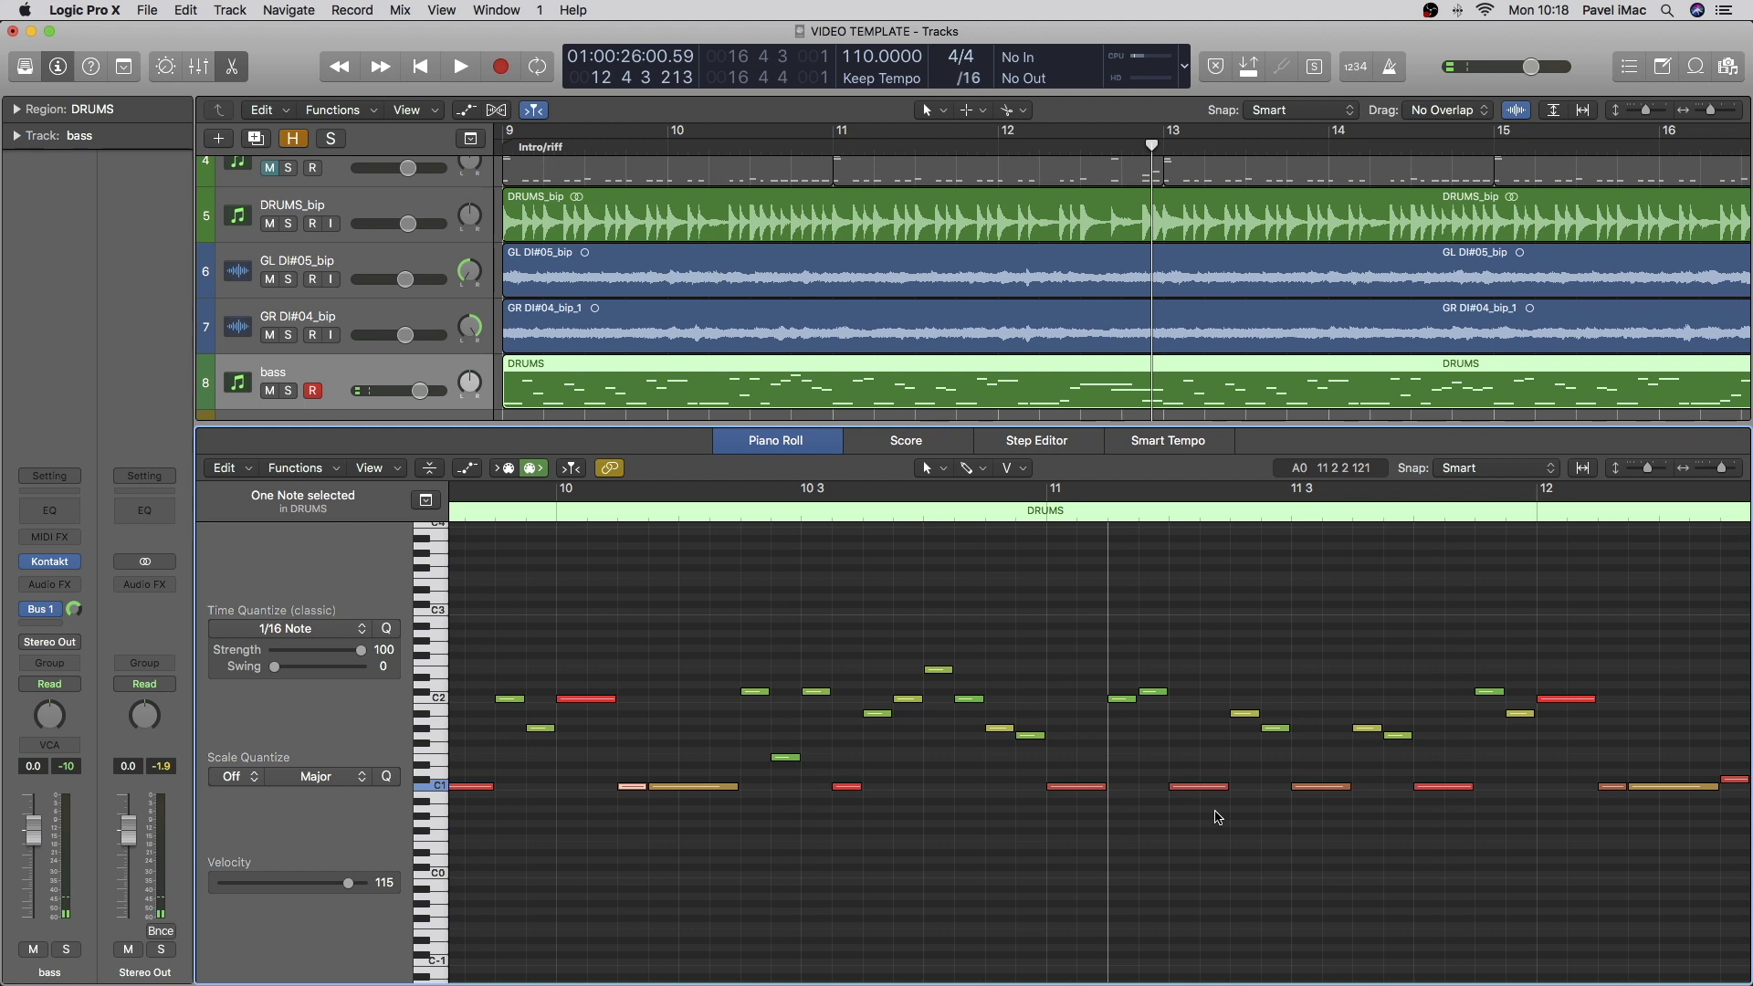
{"action": "scroll", "coordinate": [1506, 767], "scroll_direction": "right", "scroll_amount": 2}
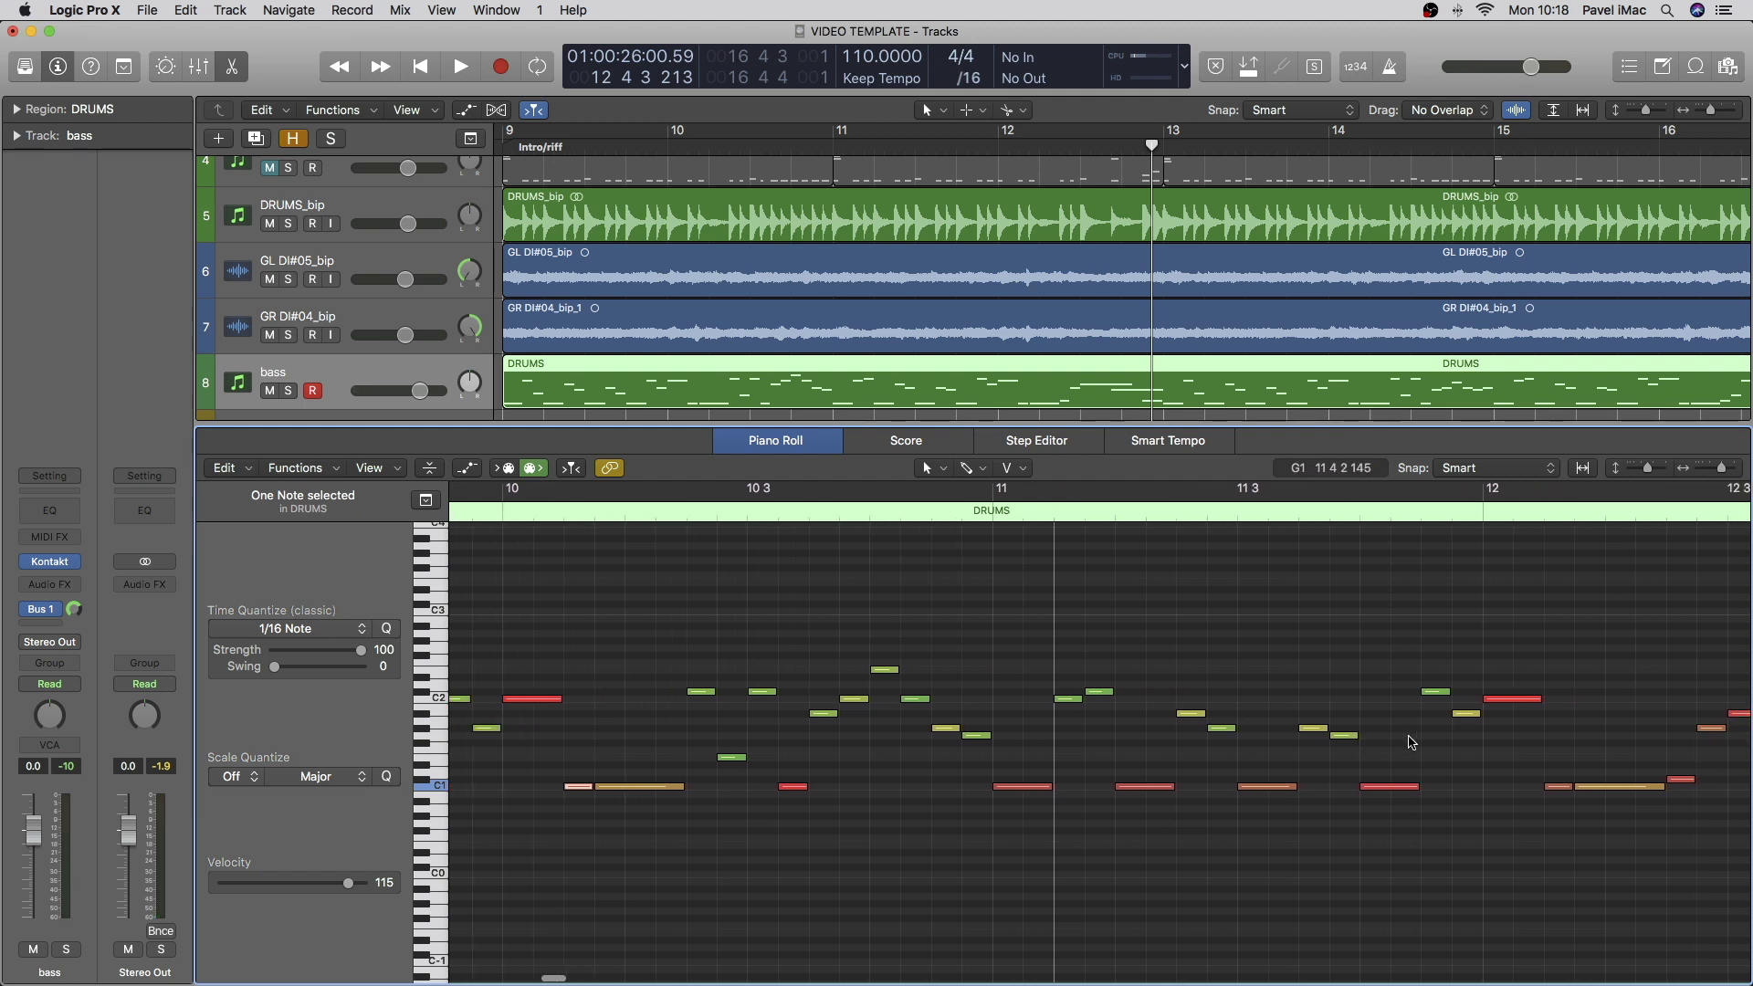
{"action": "left_click", "coordinate": [1569, 788], "text": "shift"}
{"action": "scroll", "coordinate": [1470, 735], "scroll_direction": "right", "scroll_amount": 10}
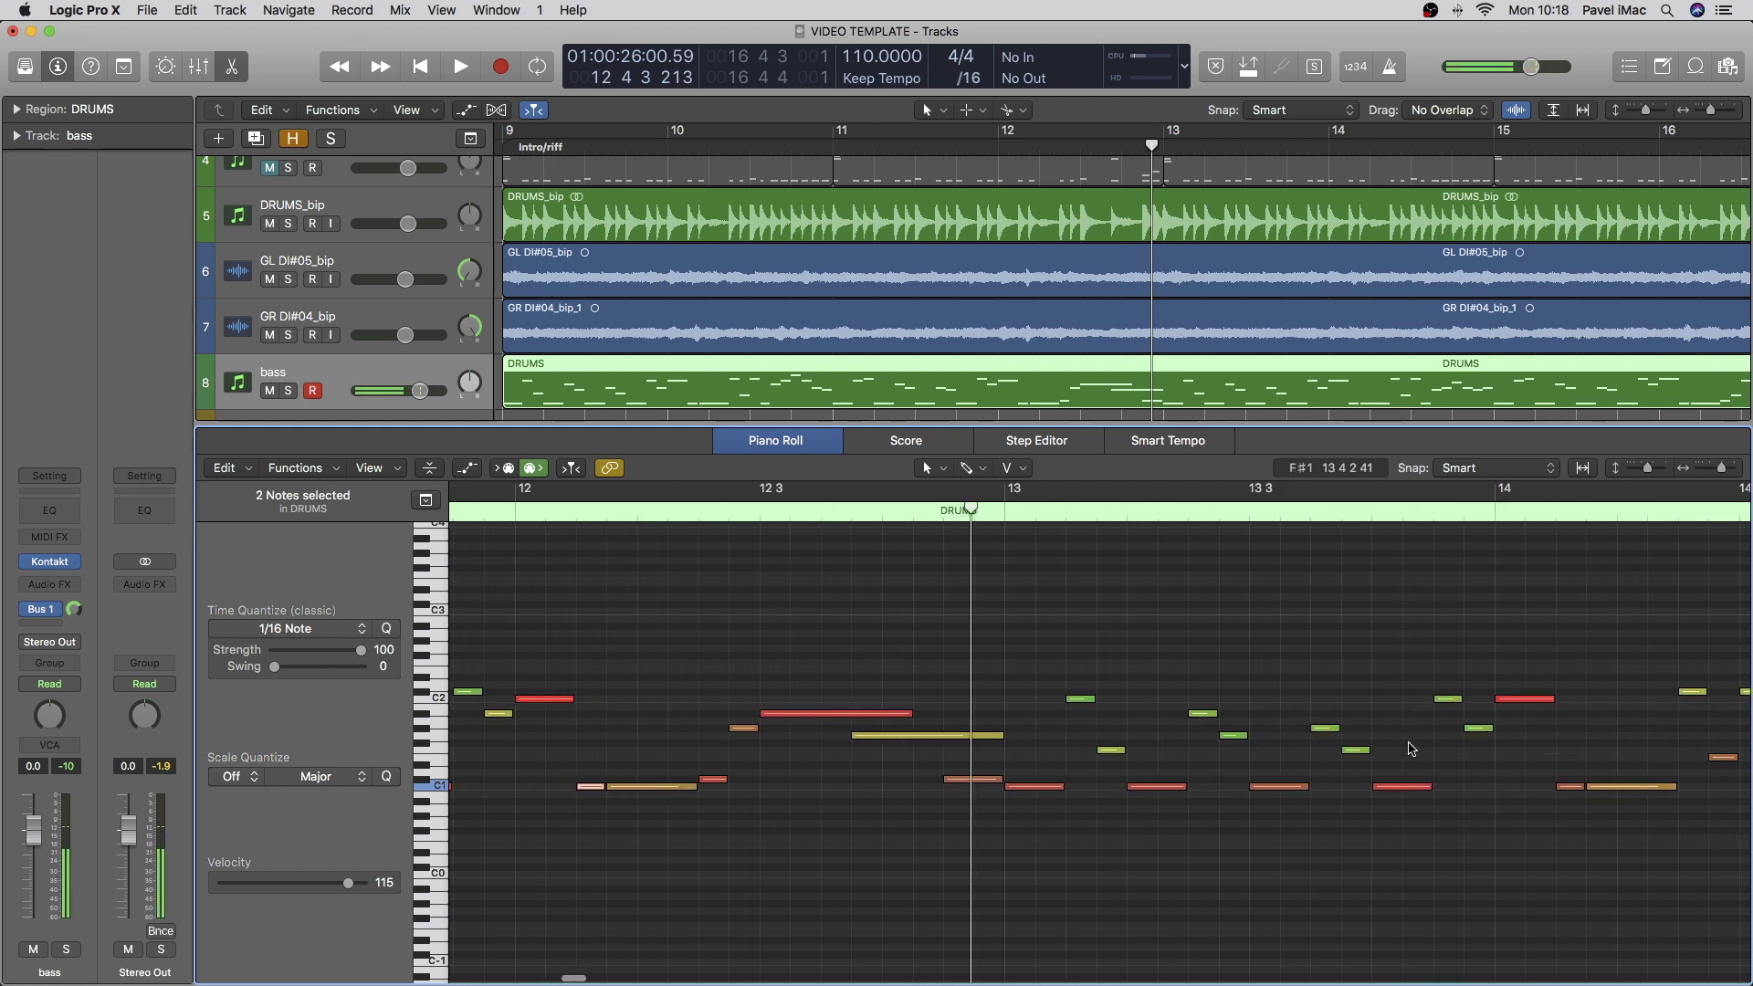
{"action": "left_click", "coordinate": [1431, 787], "text": "shift"}
{"action": "scroll", "coordinate": [1370, 795], "scroll_direction": "right", "scroll_amount": 12}
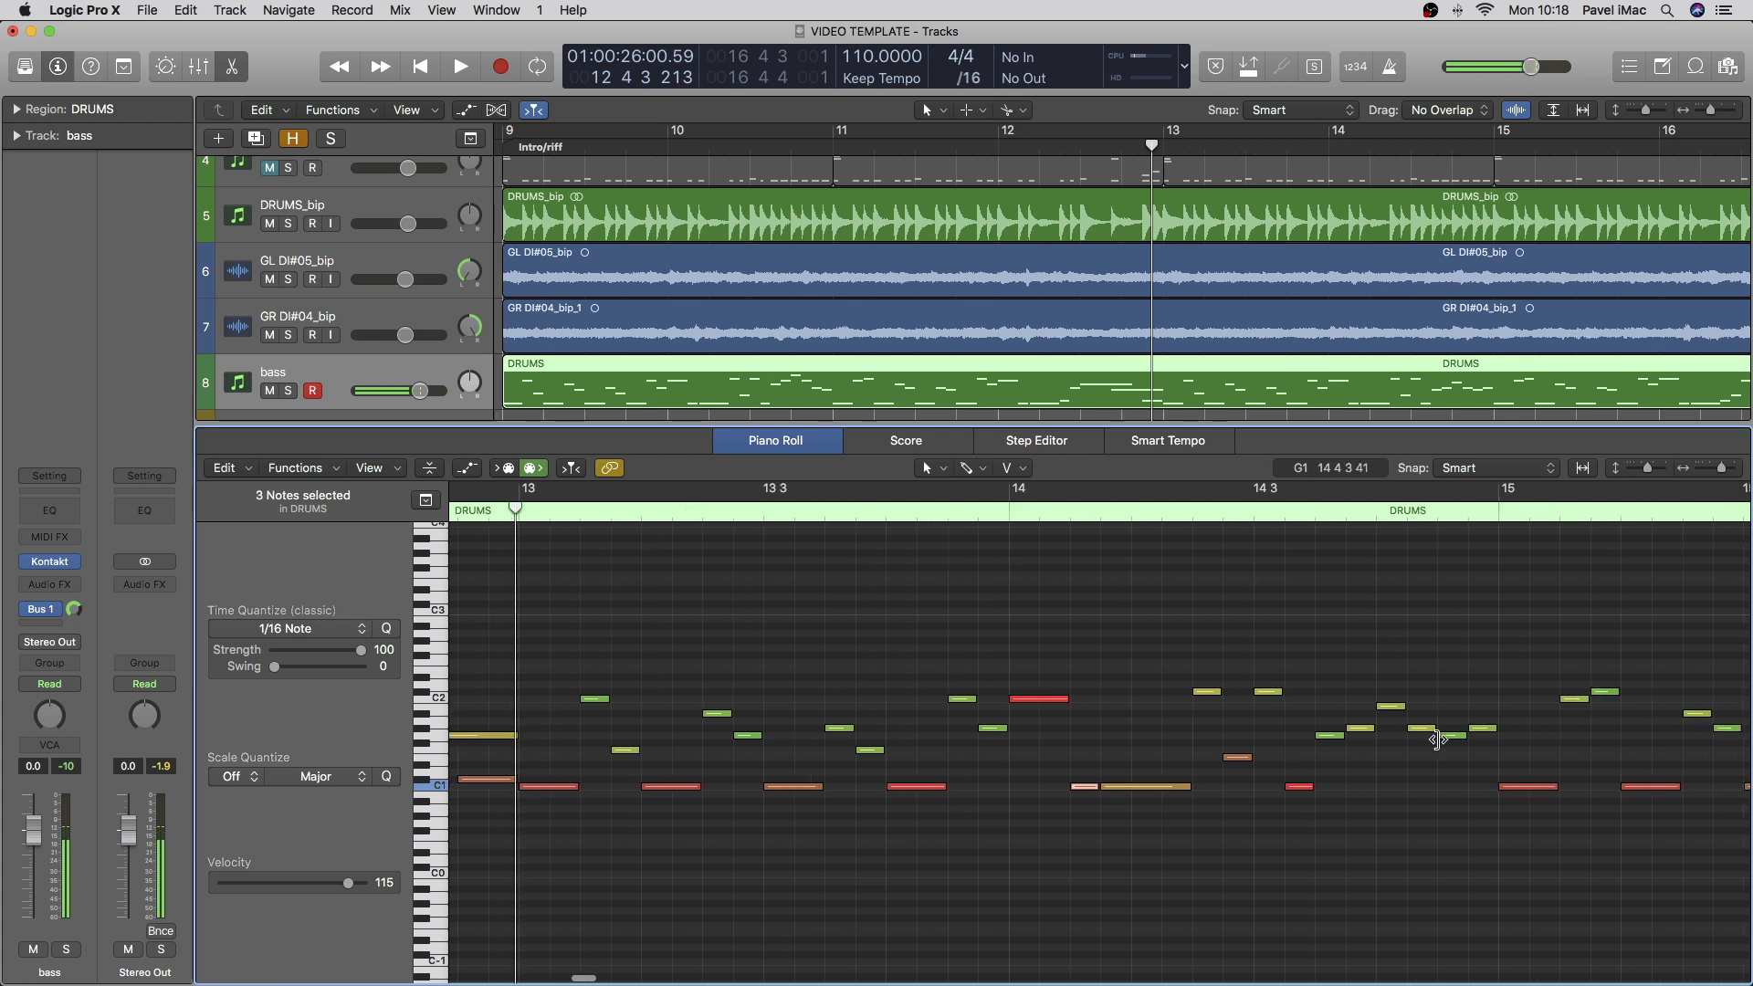
{"action": "left_click", "coordinate": [1300, 787], "text": "shift"}
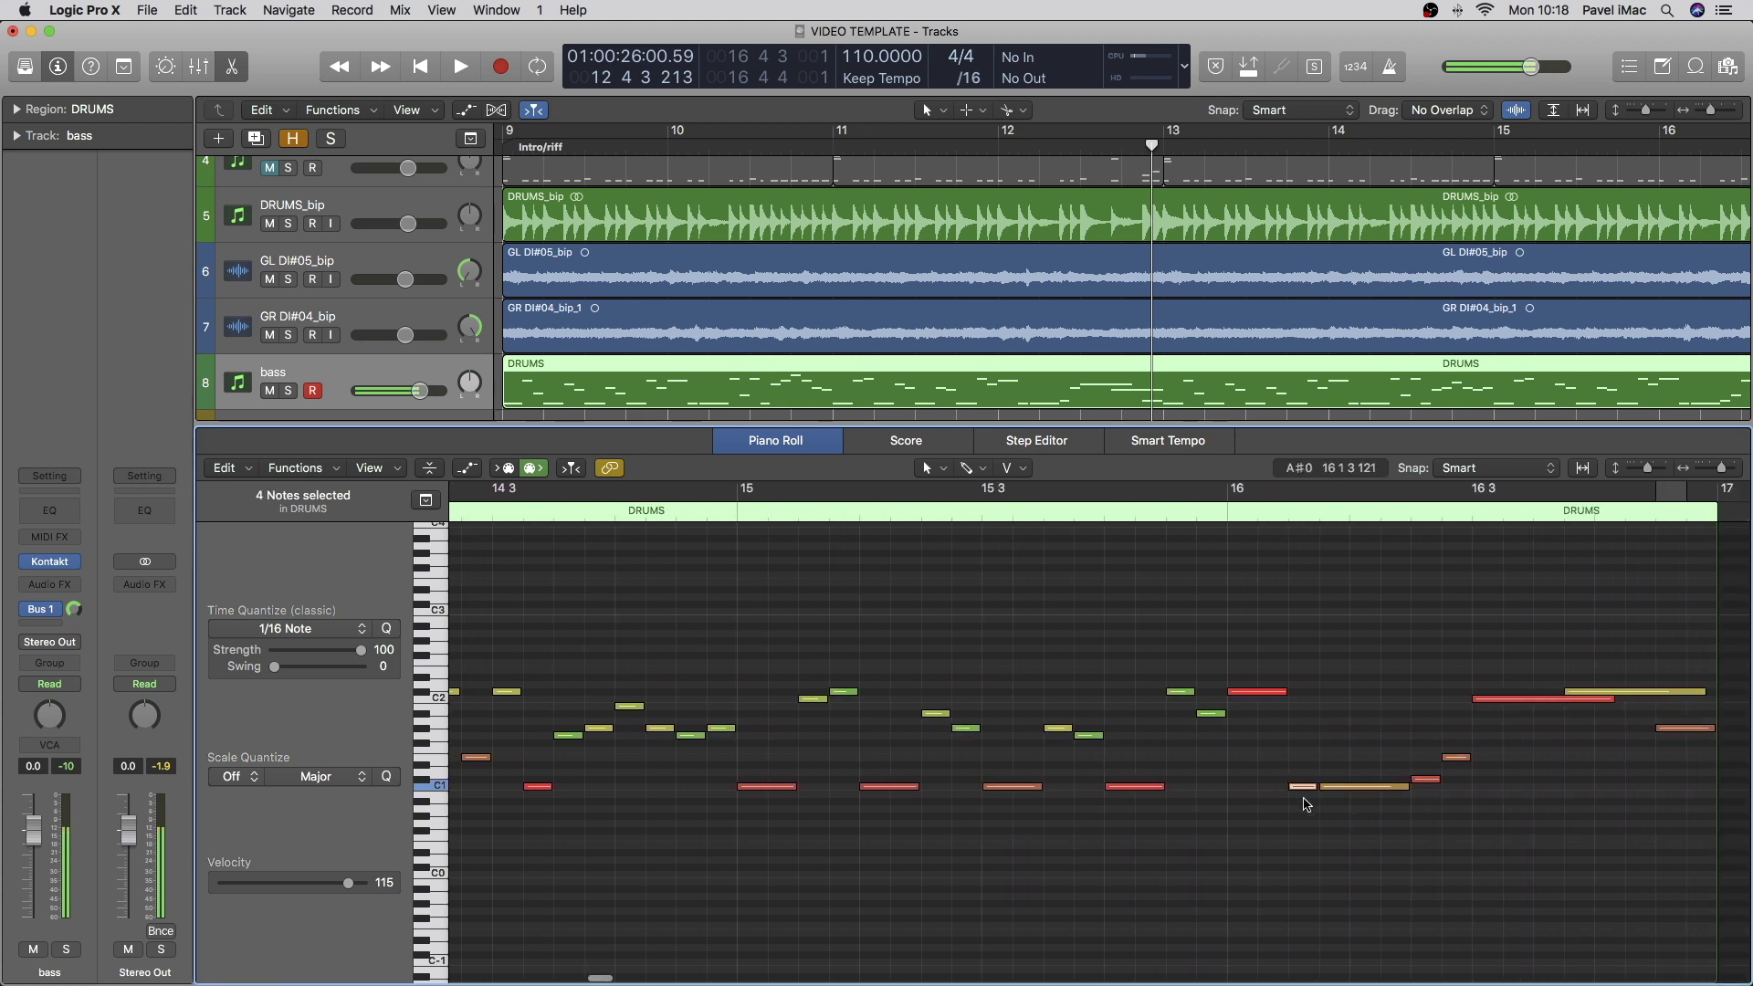
Step: Move the play position to just before bar 10
{"action": "scroll", "coordinate": [1302, 794], "scroll_direction": "left", "scroll_amount": 20}
{"action": "scroll", "coordinate": [1217, 822], "scroll_direction": "left", "scroll_amount": 10}
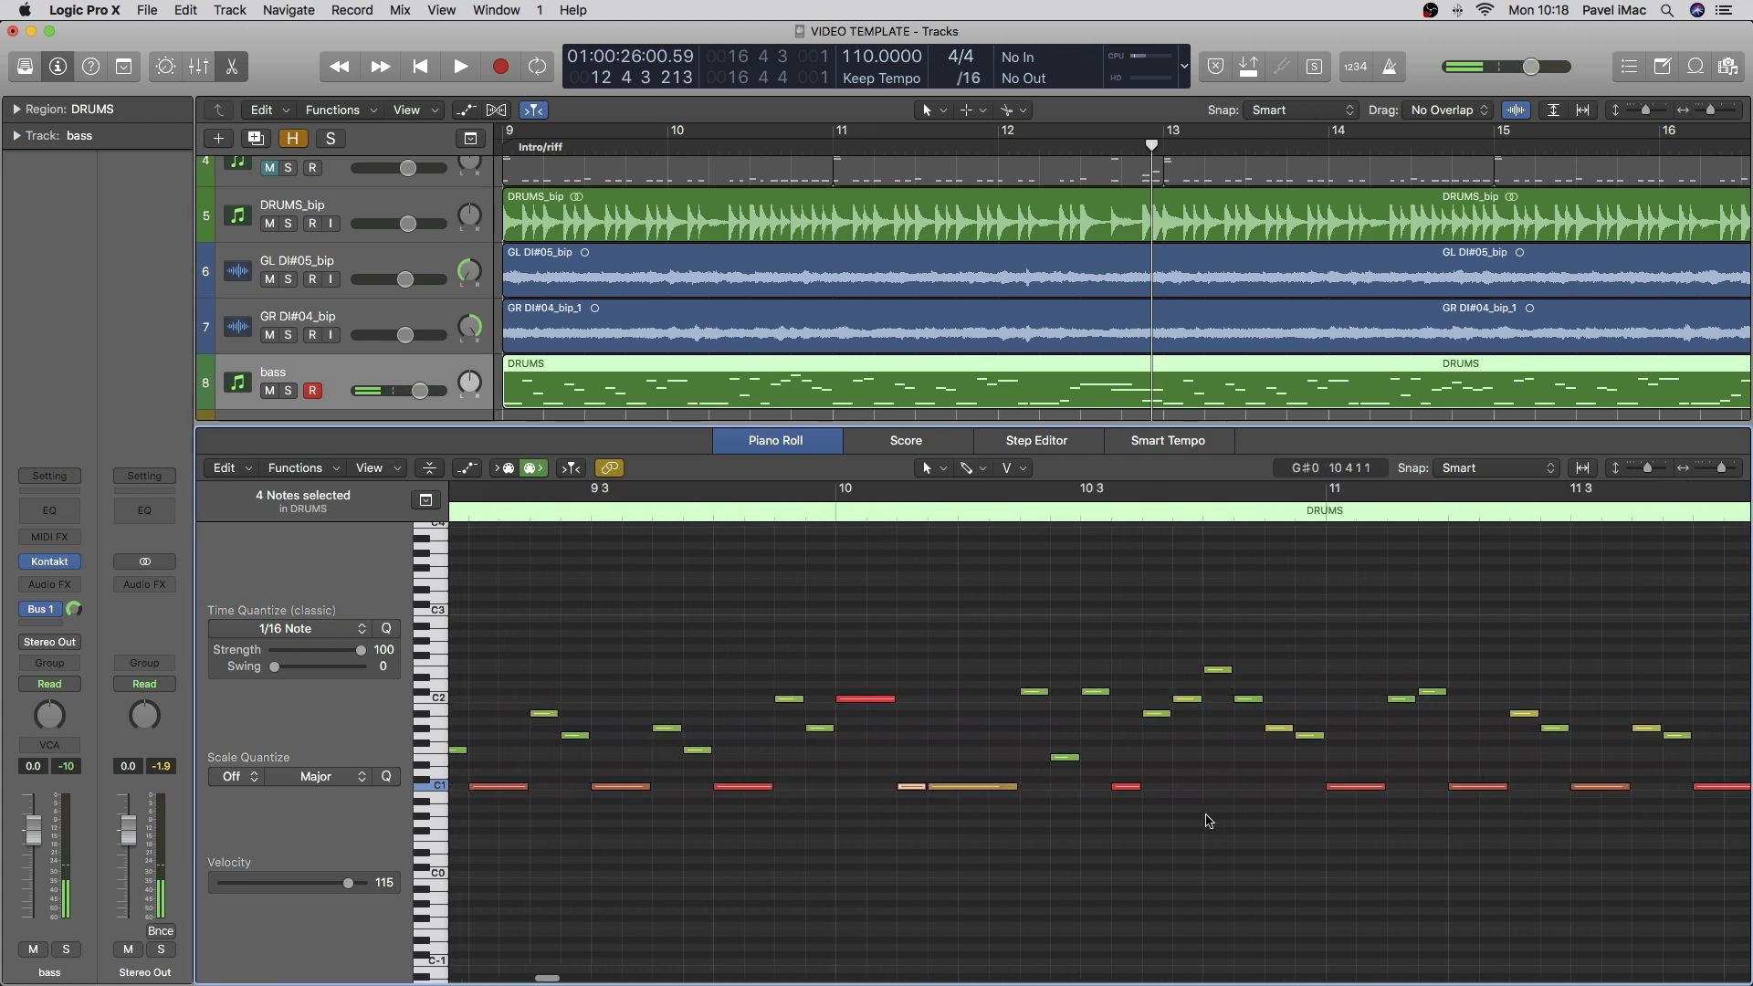
{"action": "scroll", "coordinate": [1140, 821], "scroll_direction": "left", "scroll_amount": 2}
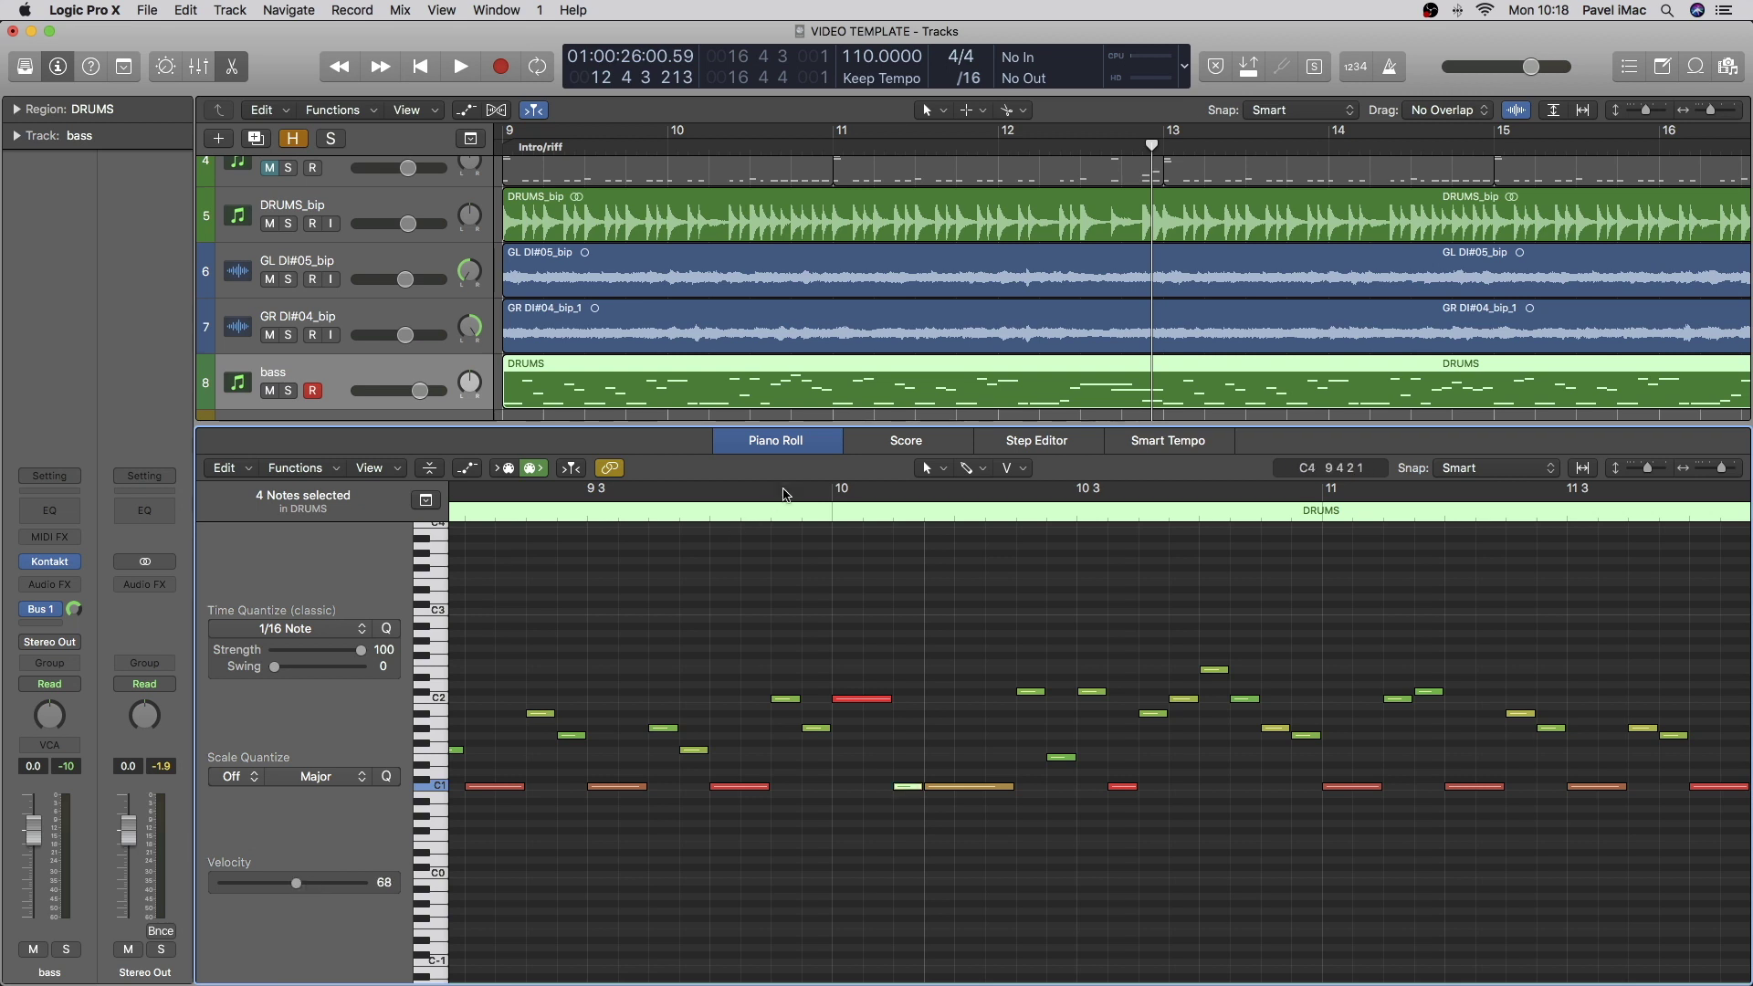
{"action": "left_click", "coordinate": [755, 514]}
Step: Audition the passage from just before bar 10 with the bass soloed, then unsolo it
{"action": "key", "text": "space"}
{"action": "key", "text": "space"}
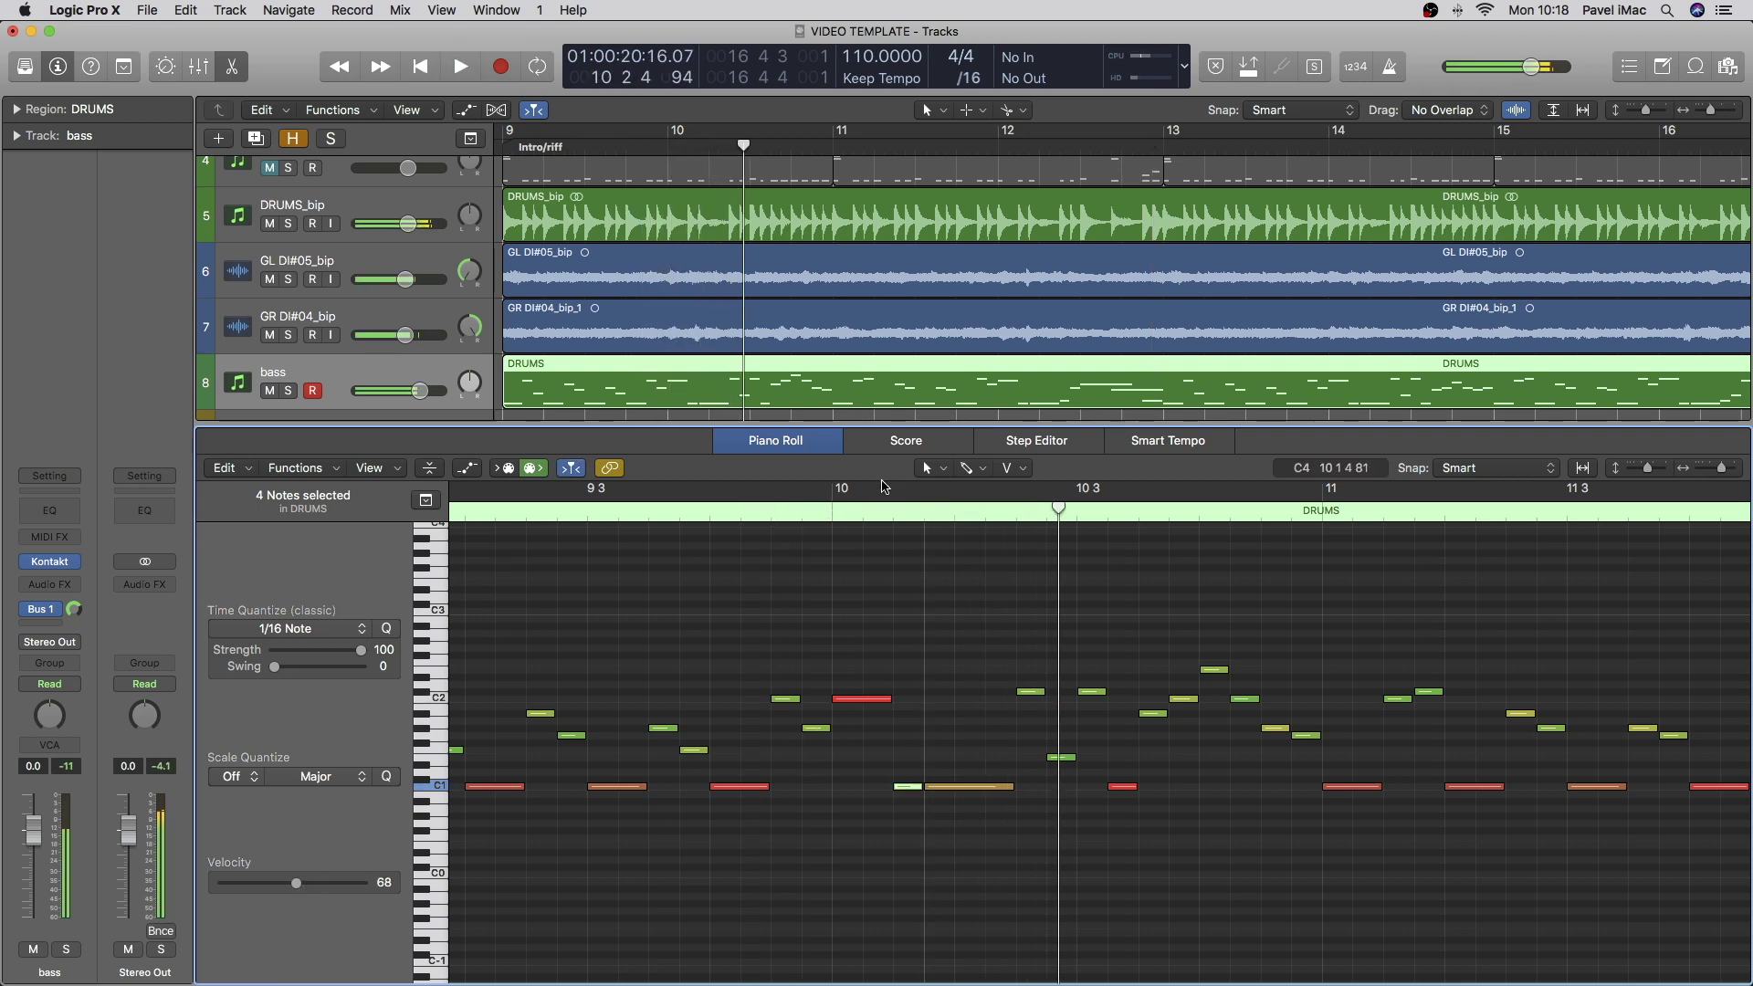
{"action": "key", "text": "s"}
{"action": "left_click", "coordinate": [872, 514]}
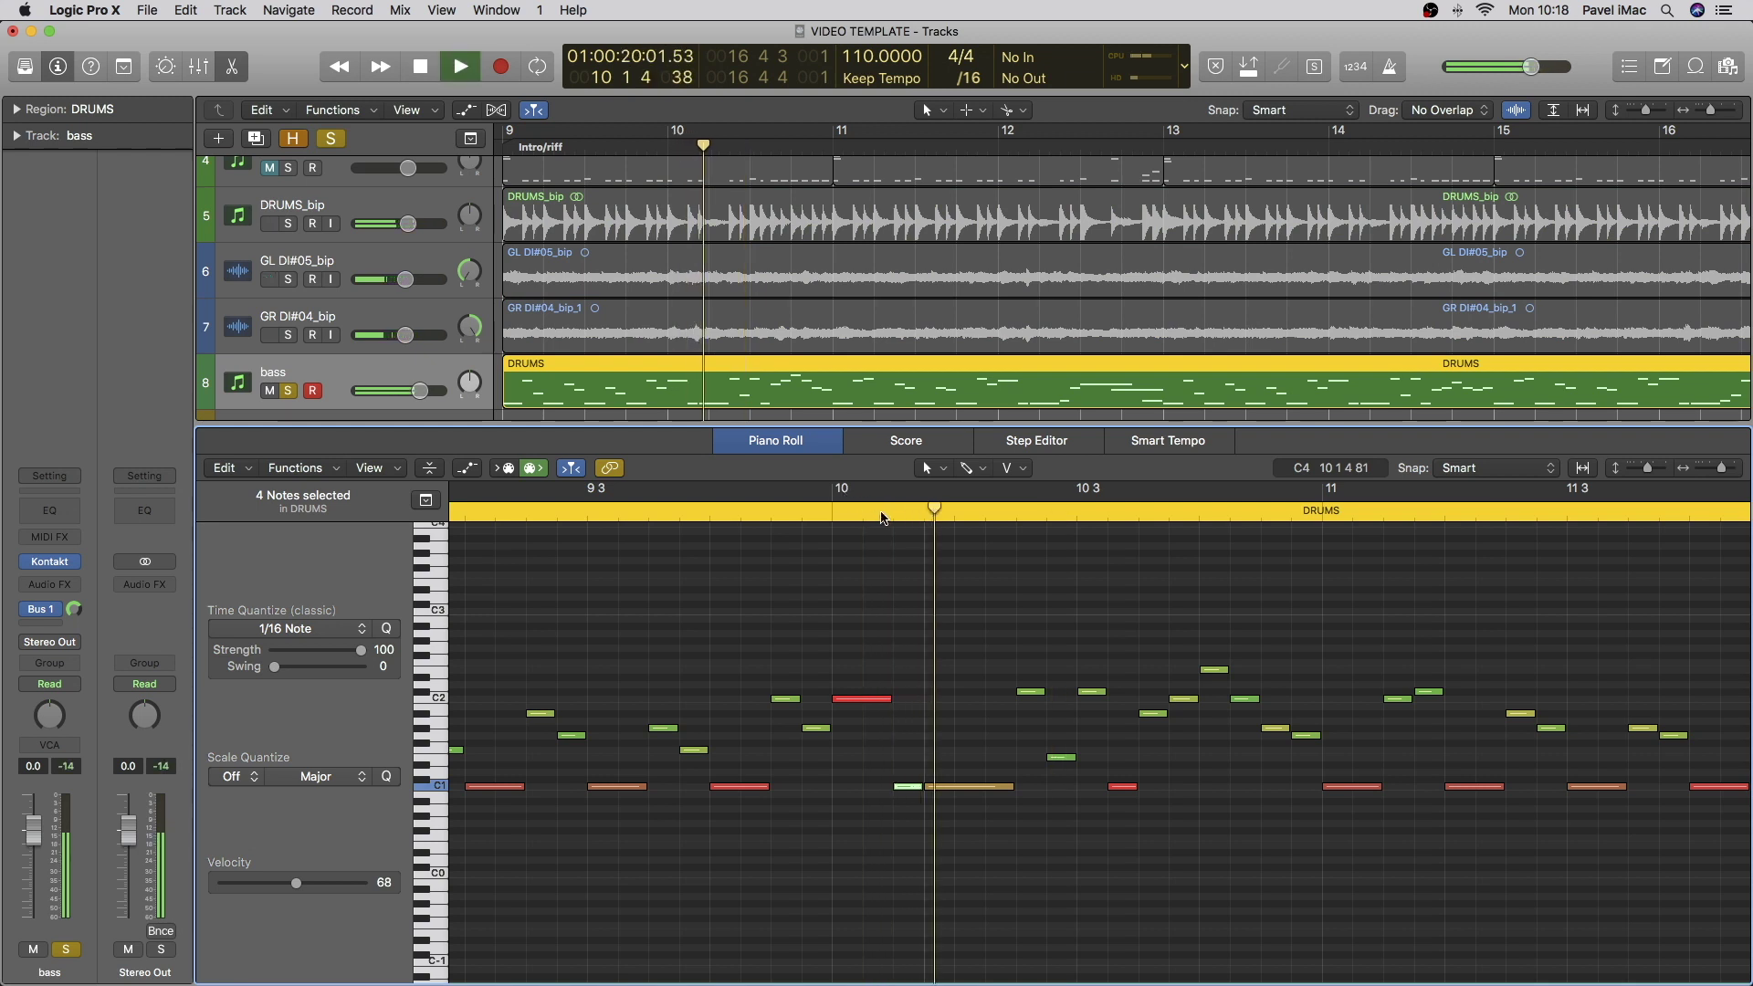
{"action": "left_click", "coordinate": [832, 514]}
{"action": "key", "text": "space"}
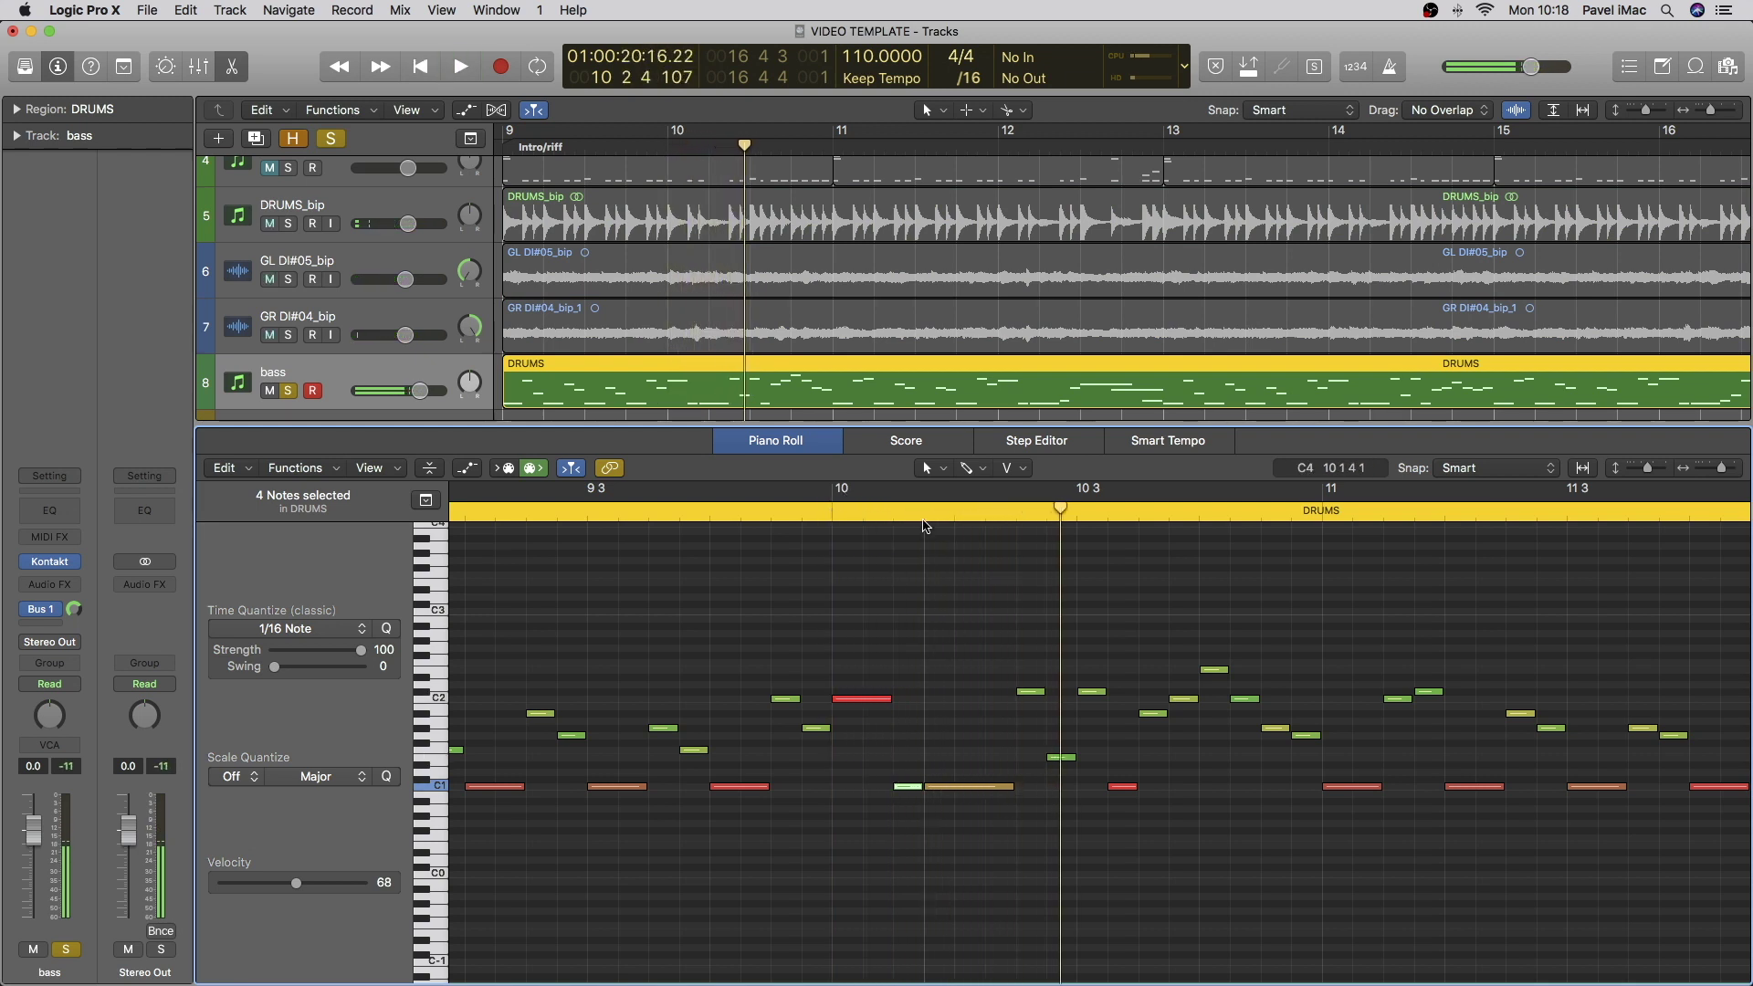
{"action": "left_click", "coordinate": [924, 515]}
{"action": "key", "text": "s"}
Step: Set the long C1 note after bar 10 and other chosen notes to velocity 116, then play
{"action": "key", "text": "super+Left"}
{"action": "key", "text": "super+Left"}
{"action": "left_click", "coordinate": [968, 786]}
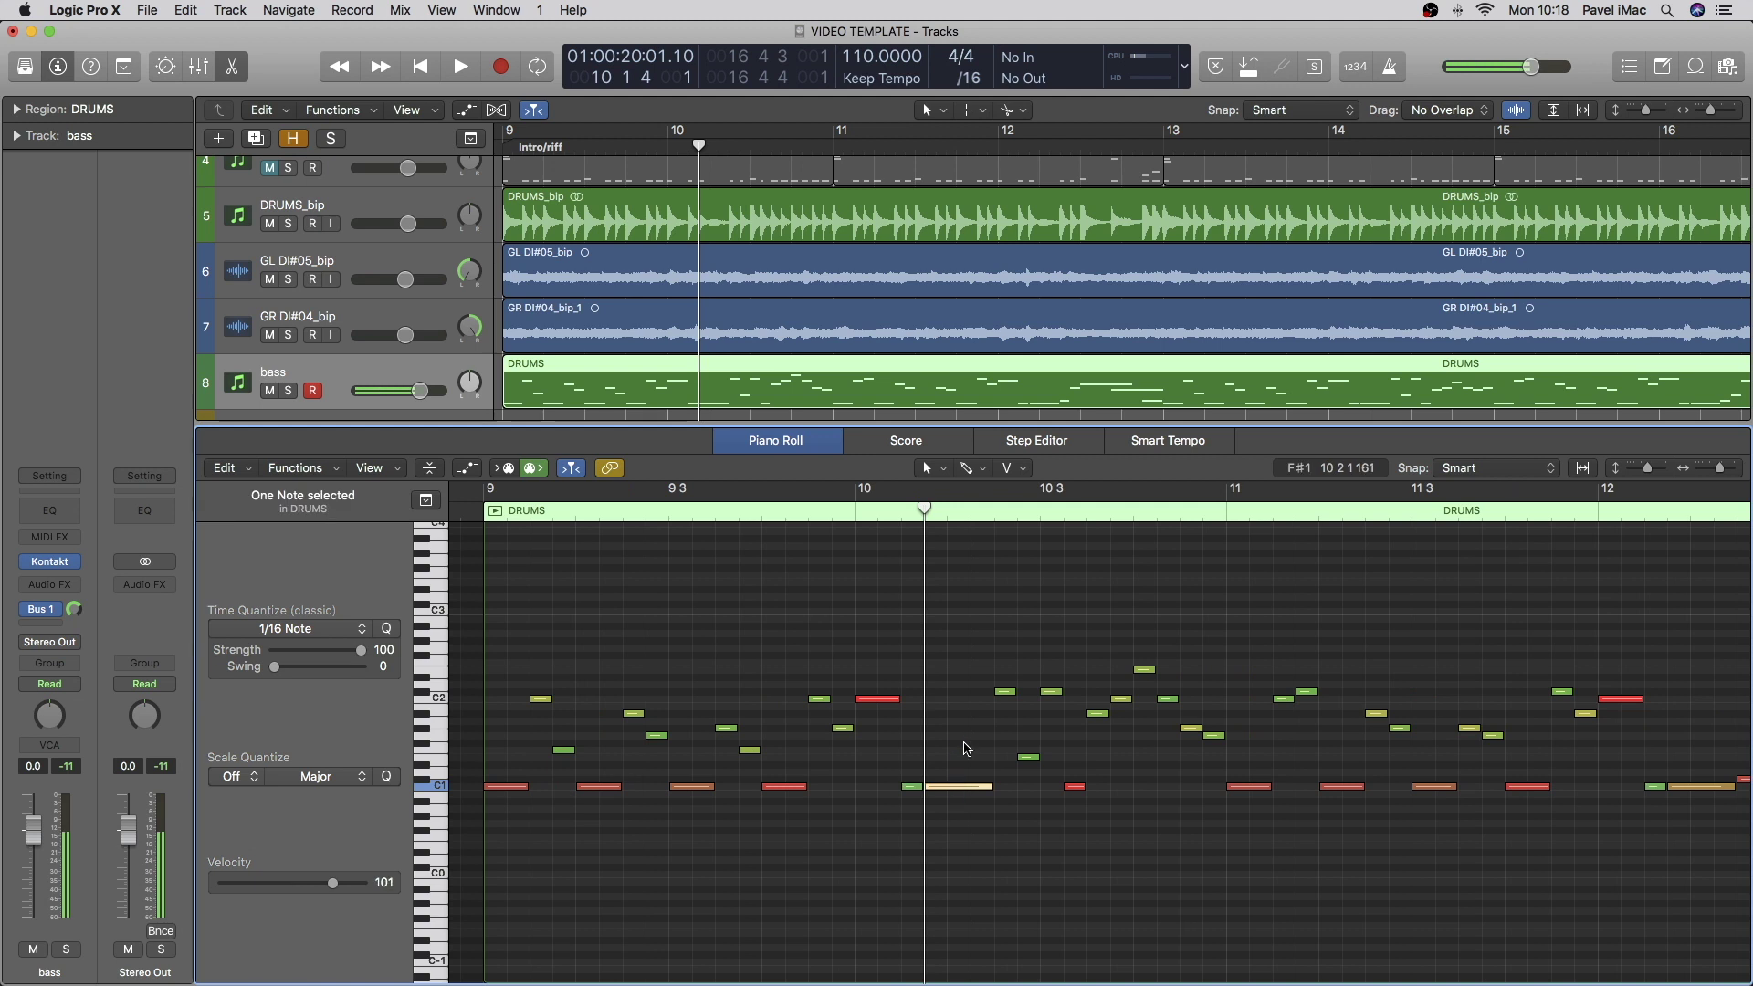
{"action": "scroll", "coordinate": [1050, 771], "scroll_direction": "right", "scroll_amount": 5}
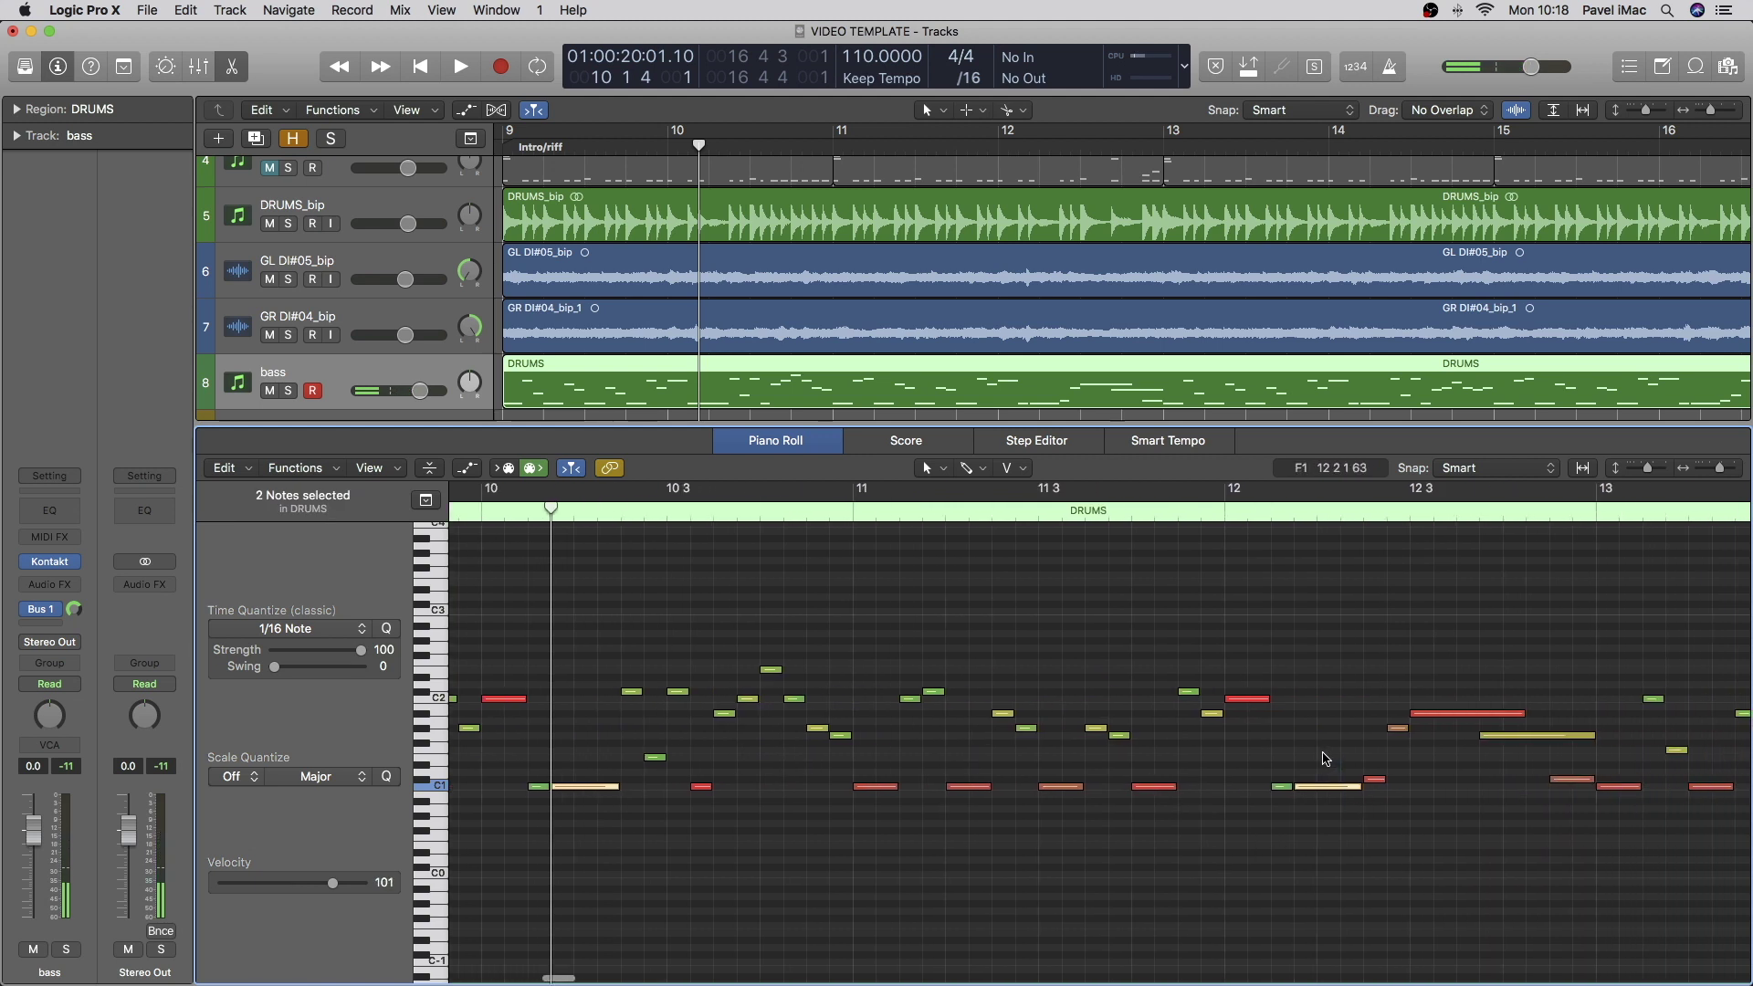
{"action": "scroll", "coordinate": [1326, 759], "scroll_direction": "right", "scroll_amount": 4}
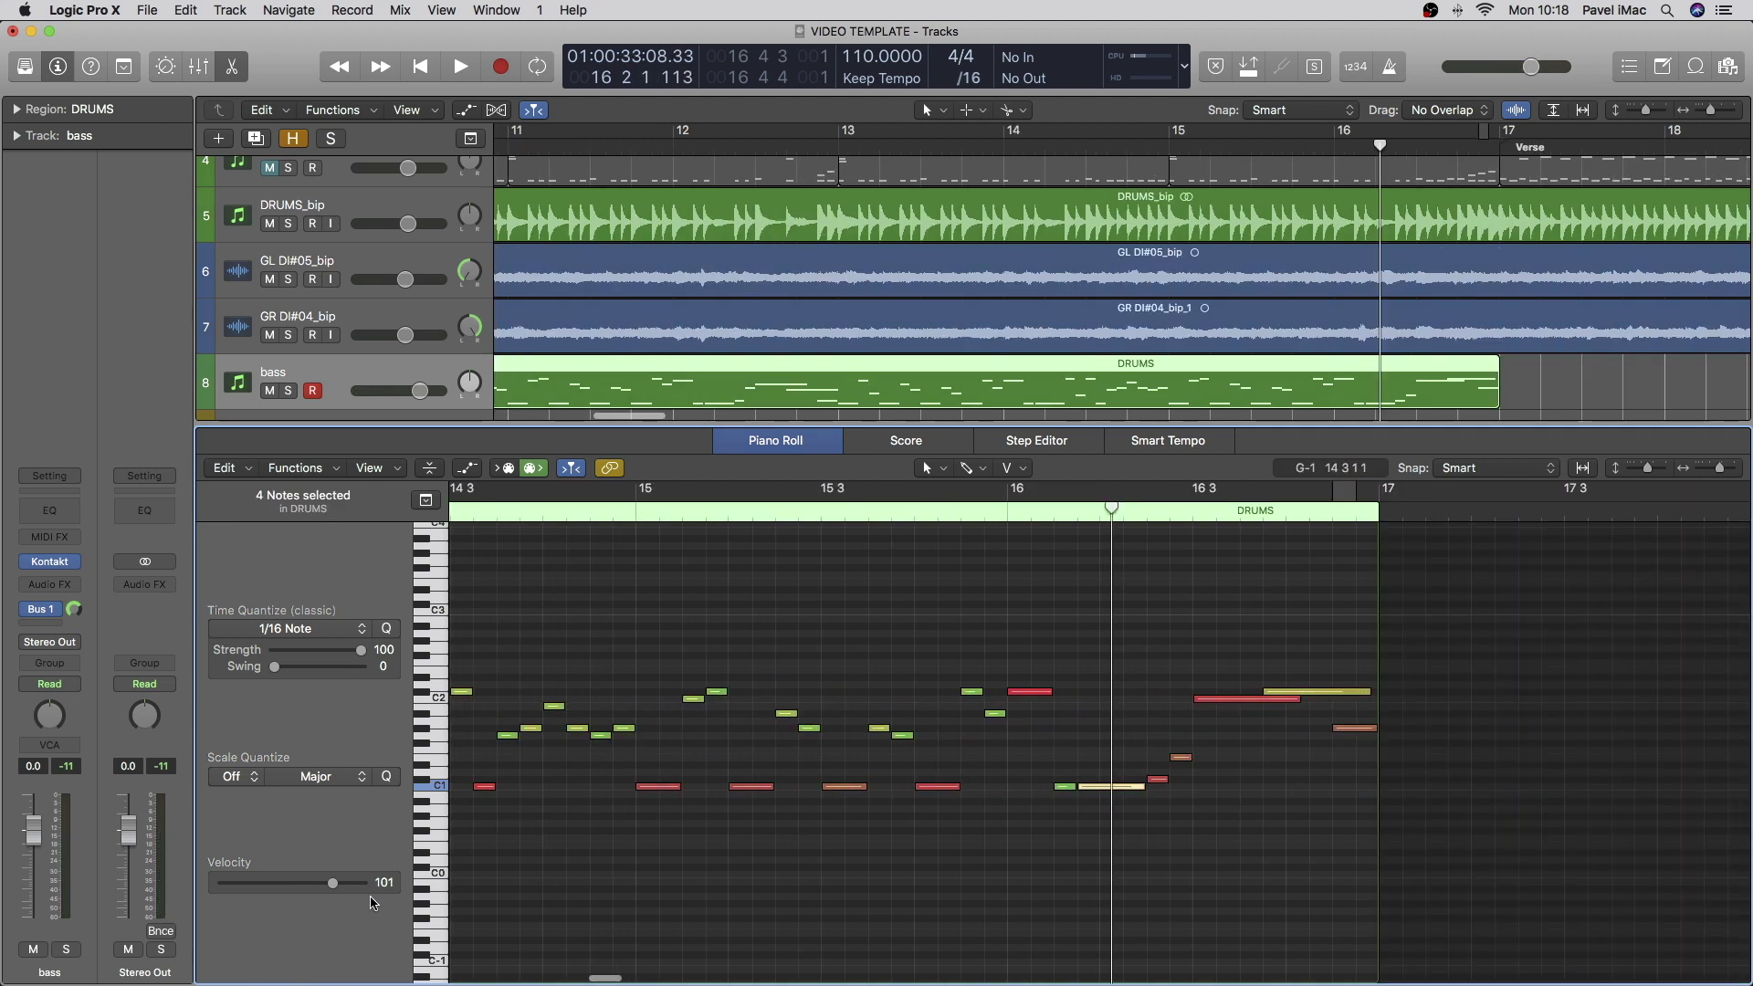
{"action": "left_click_drag", "start_coordinate": [351, 886], "coordinate": [354, 886]}
{"action": "scroll", "coordinate": [888, 694], "scroll_direction": "left", "scroll_amount": 15}
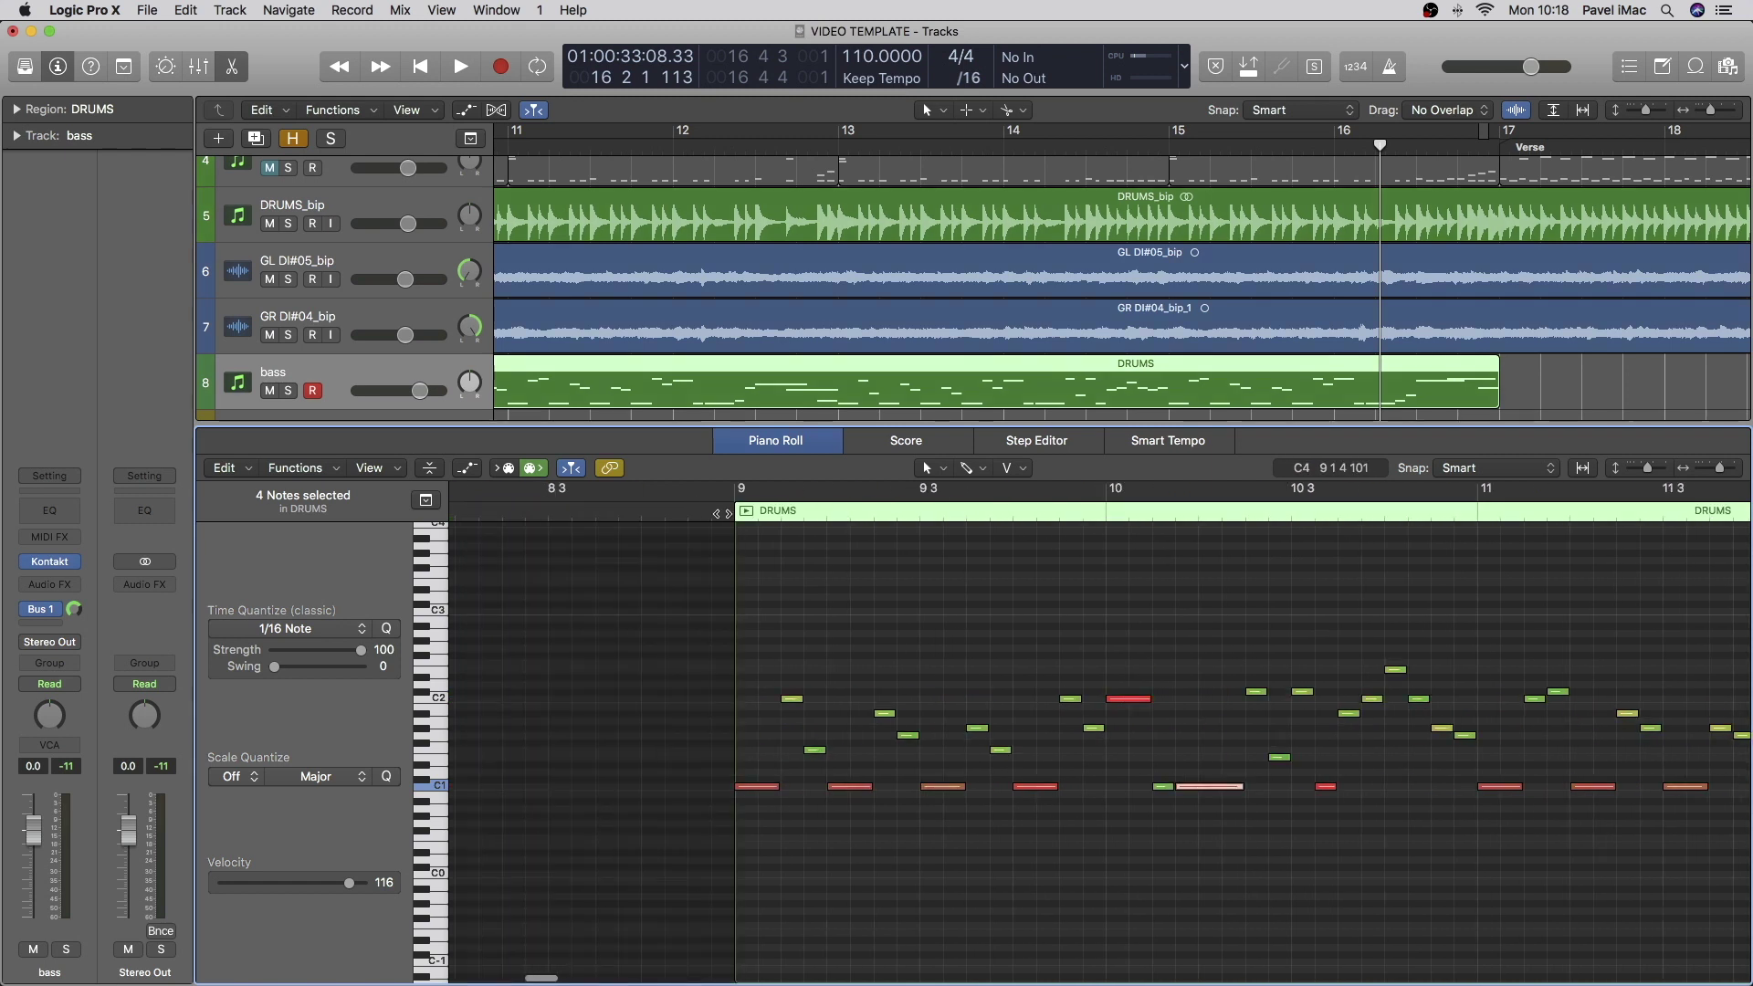
{"action": "left_click", "coordinate": [733, 498]}
{"action": "key", "text": "space"}
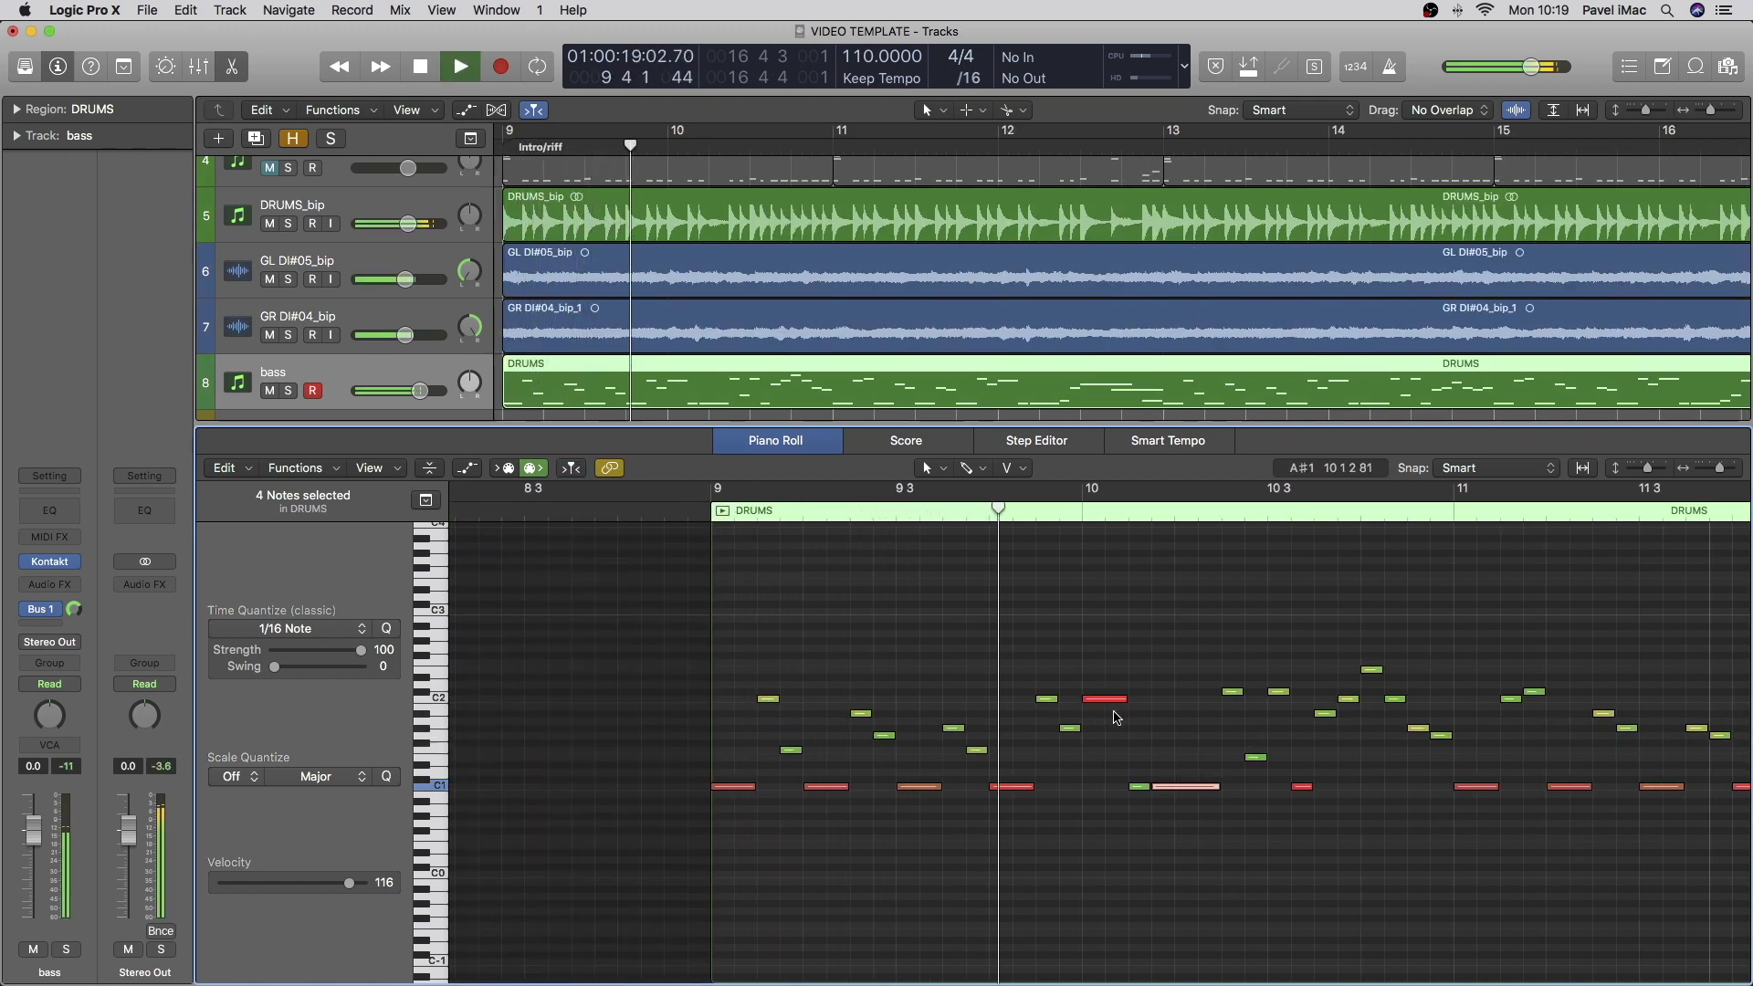
{"action": "scroll", "coordinate": [1123, 722], "scroll_direction": "right", "scroll_amount": 2}
{"action": "scroll", "coordinate": [1141, 736], "scroll_direction": "right", "scroll_amount": 6}
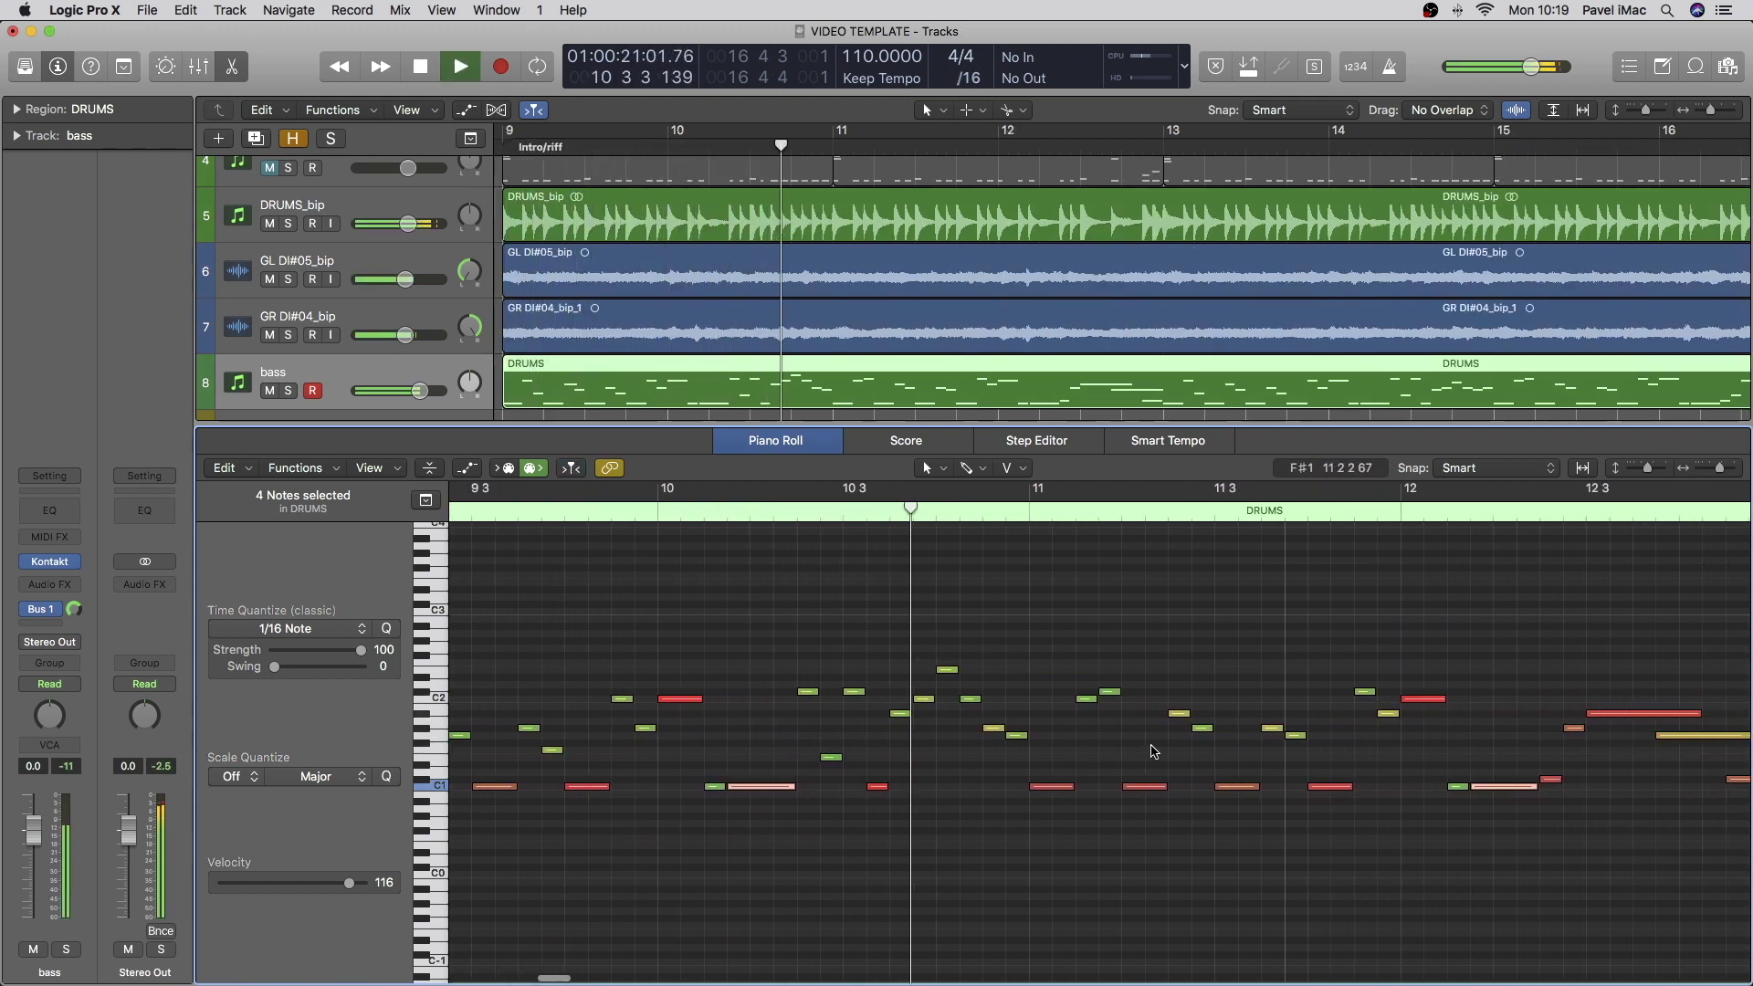
{"action": "scroll", "coordinate": [1159, 752], "scroll_direction": "right", "scroll_amount": 2}
{"action": "scroll", "coordinate": [1169, 750], "scroll_direction": "right", "scroll_amount": 3}
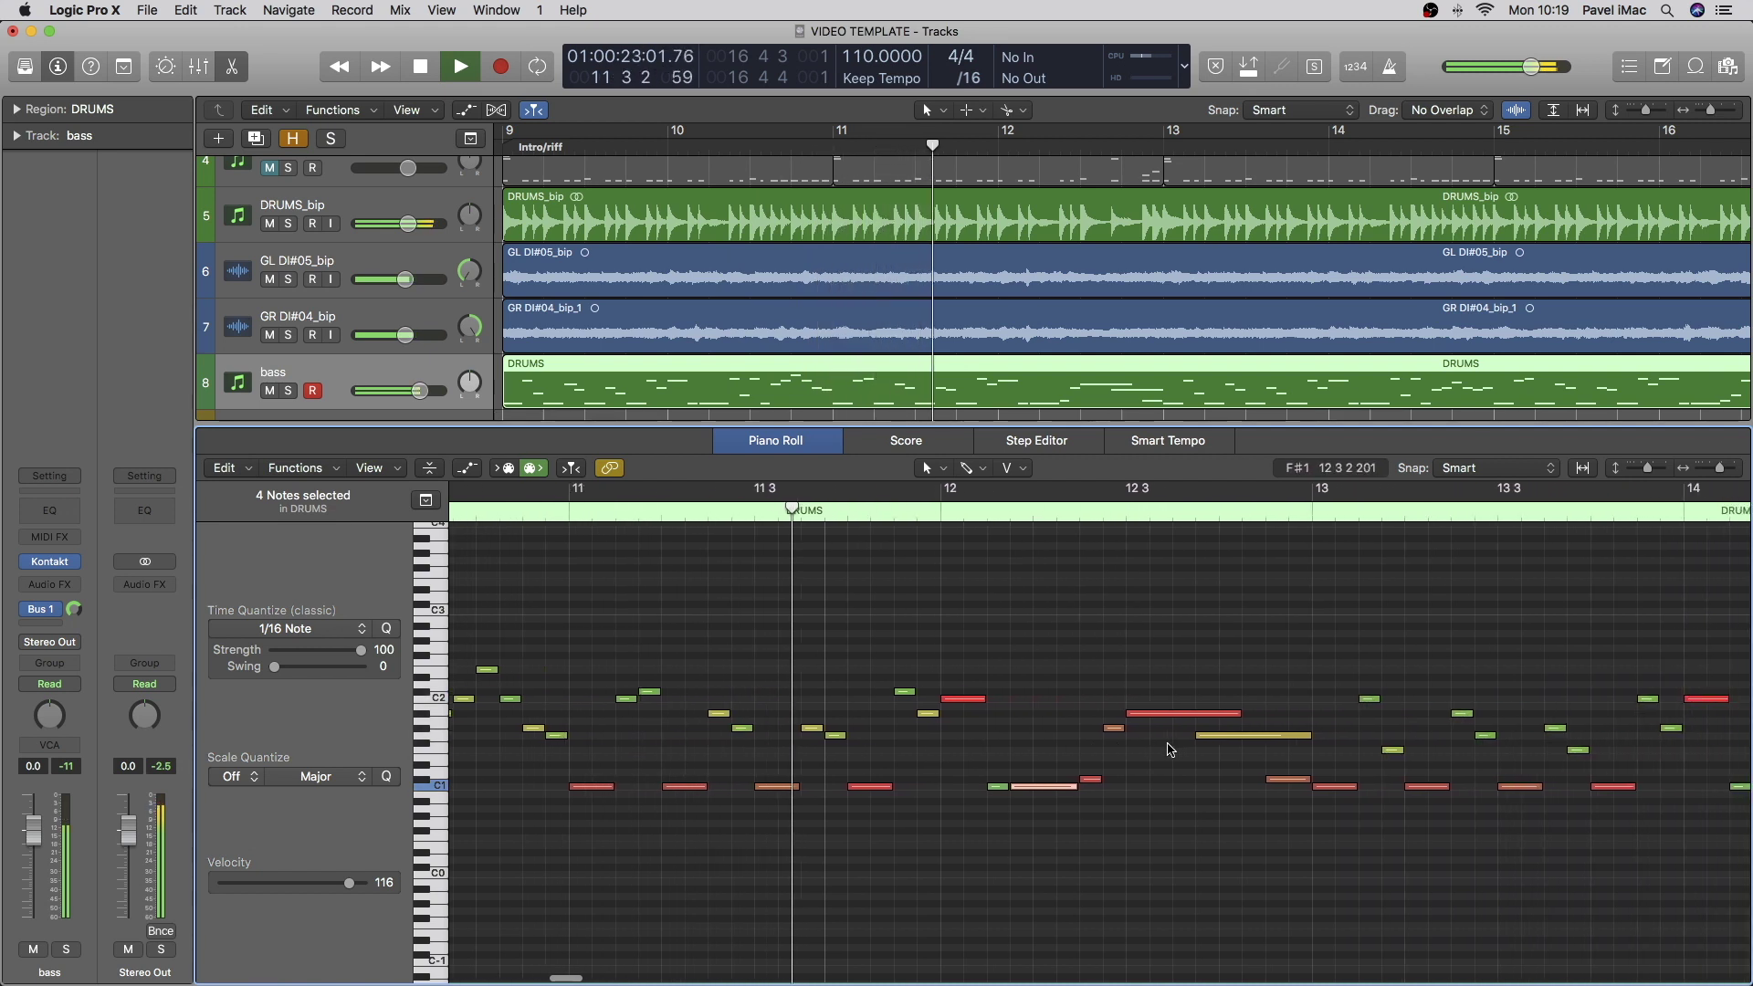
{"action": "scroll", "coordinate": [1182, 750], "scroll_direction": "right", "scroll_amount": 2}
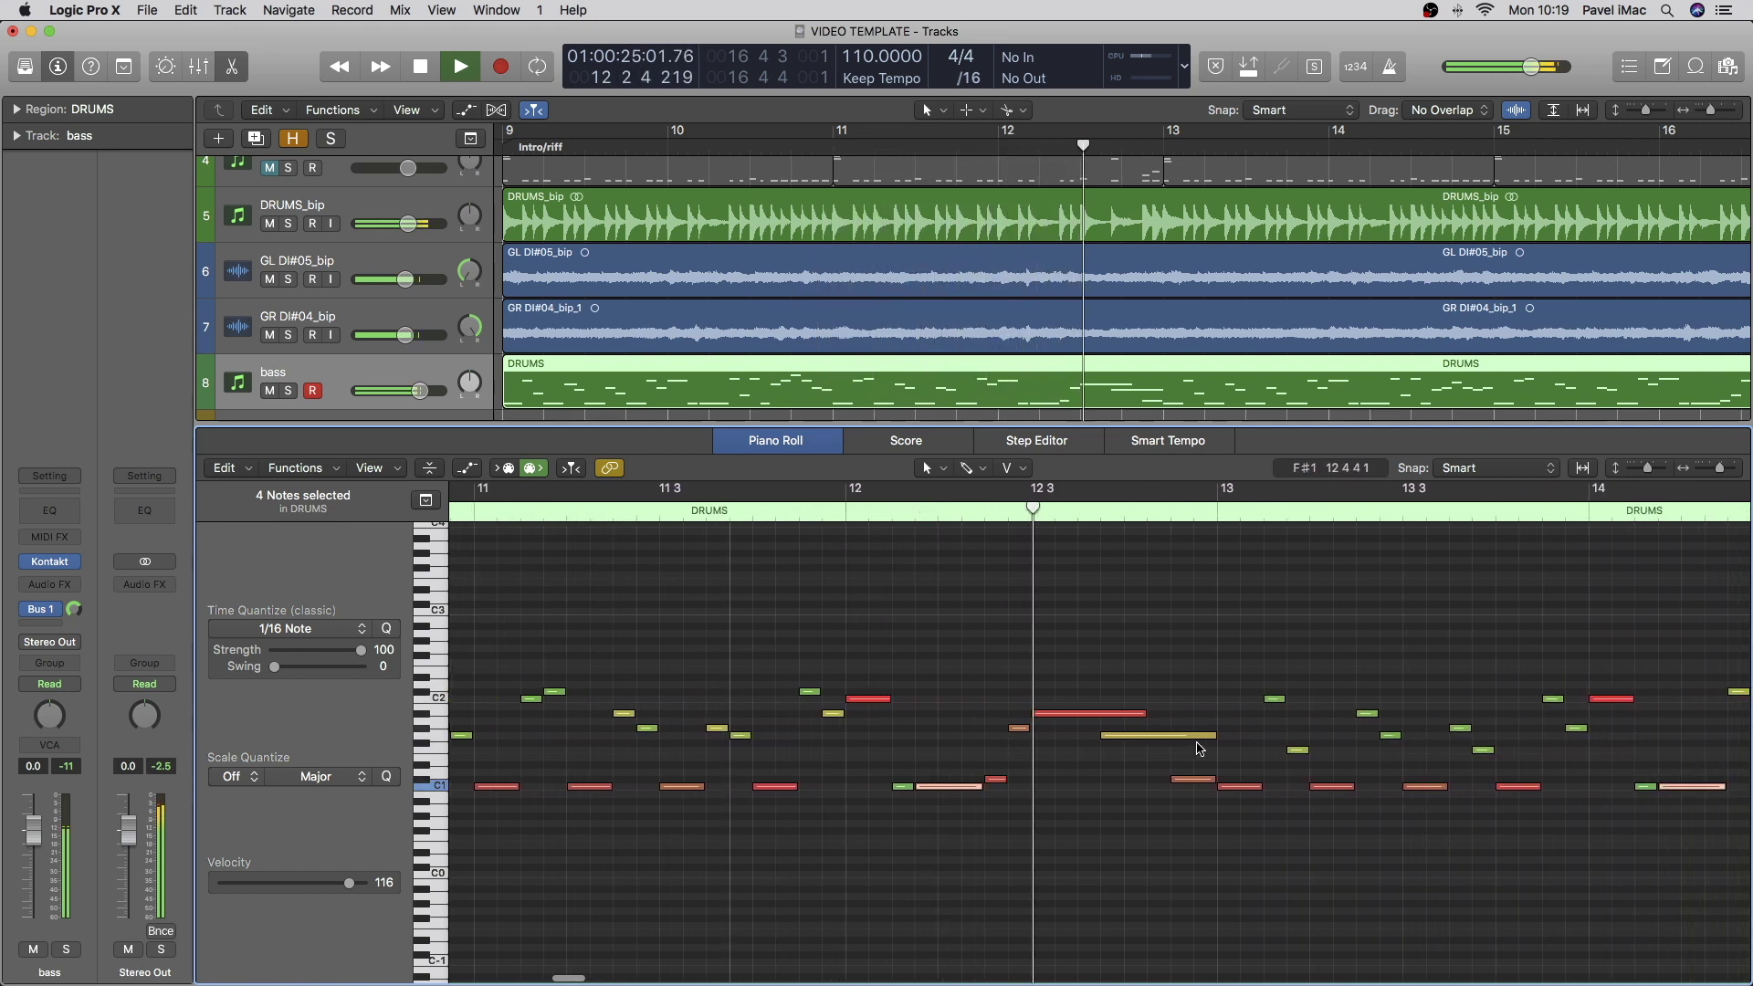
{"action": "scroll", "coordinate": [1201, 751], "scroll_direction": "right", "scroll_amount": 2}
{"action": "scroll", "coordinate": [1187, 767], "scroll_direction": "right", "scroll_amount": 6}
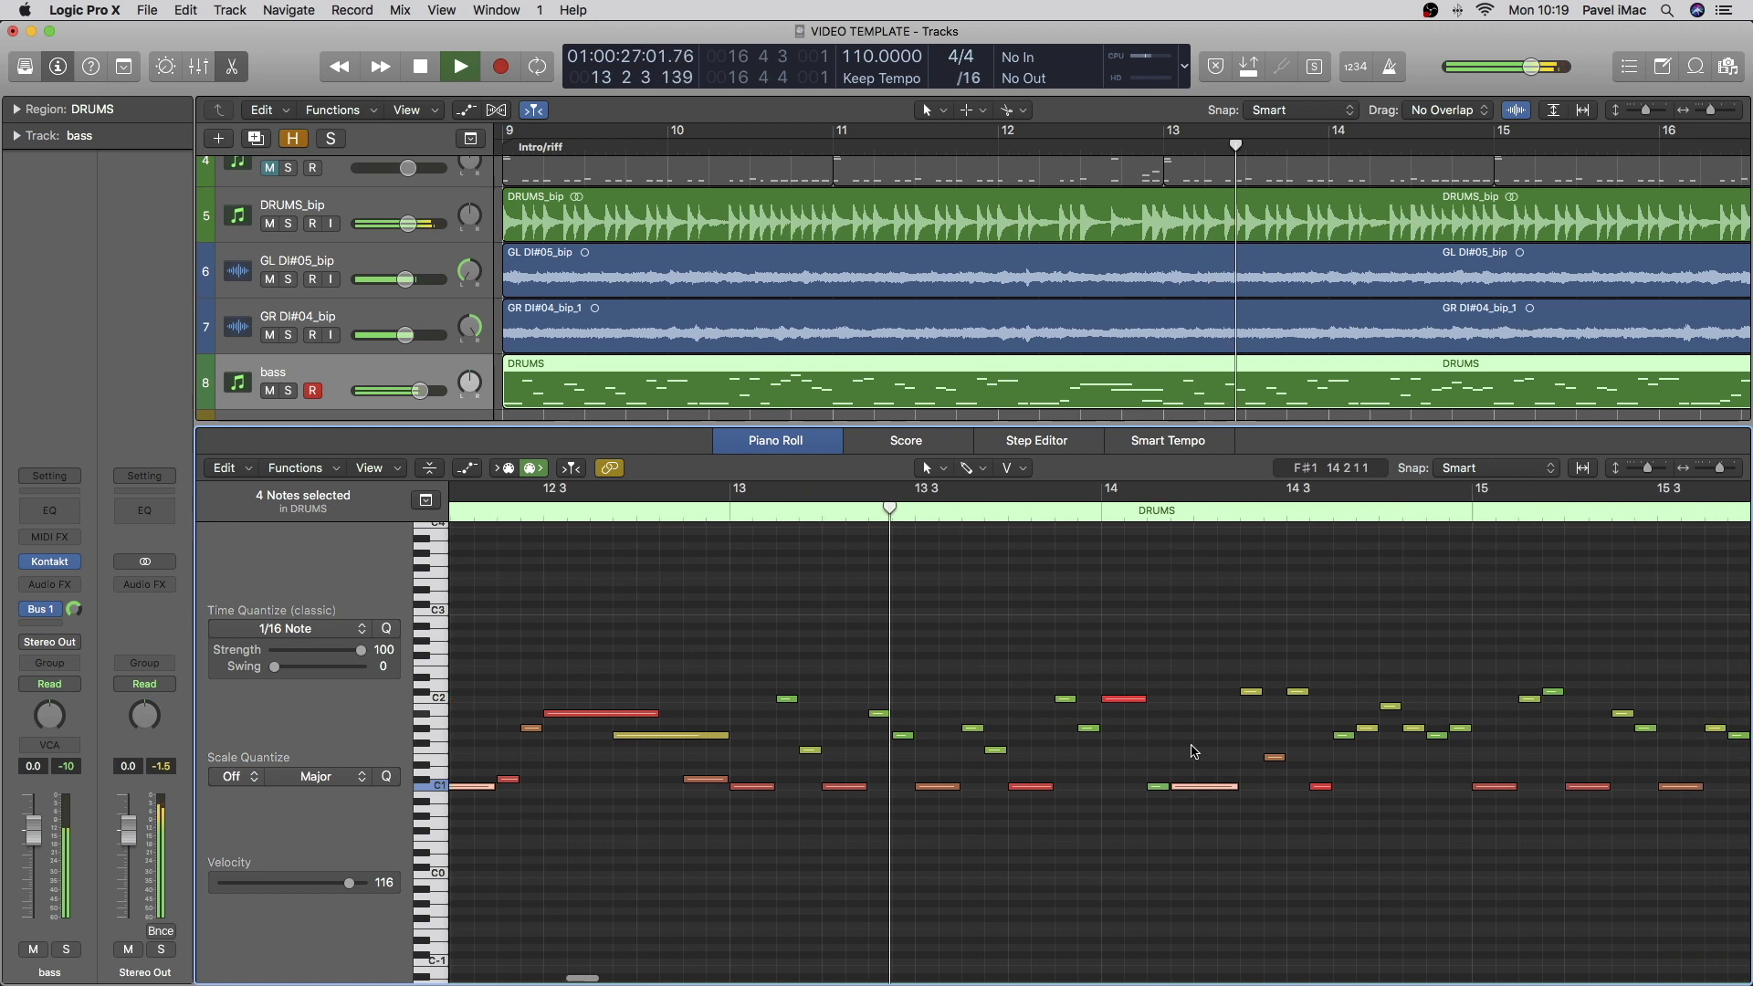
{"action": "scroll", "coordinate": [1100, 808], "scroll_direction": "right", "scroll_amount": 1}
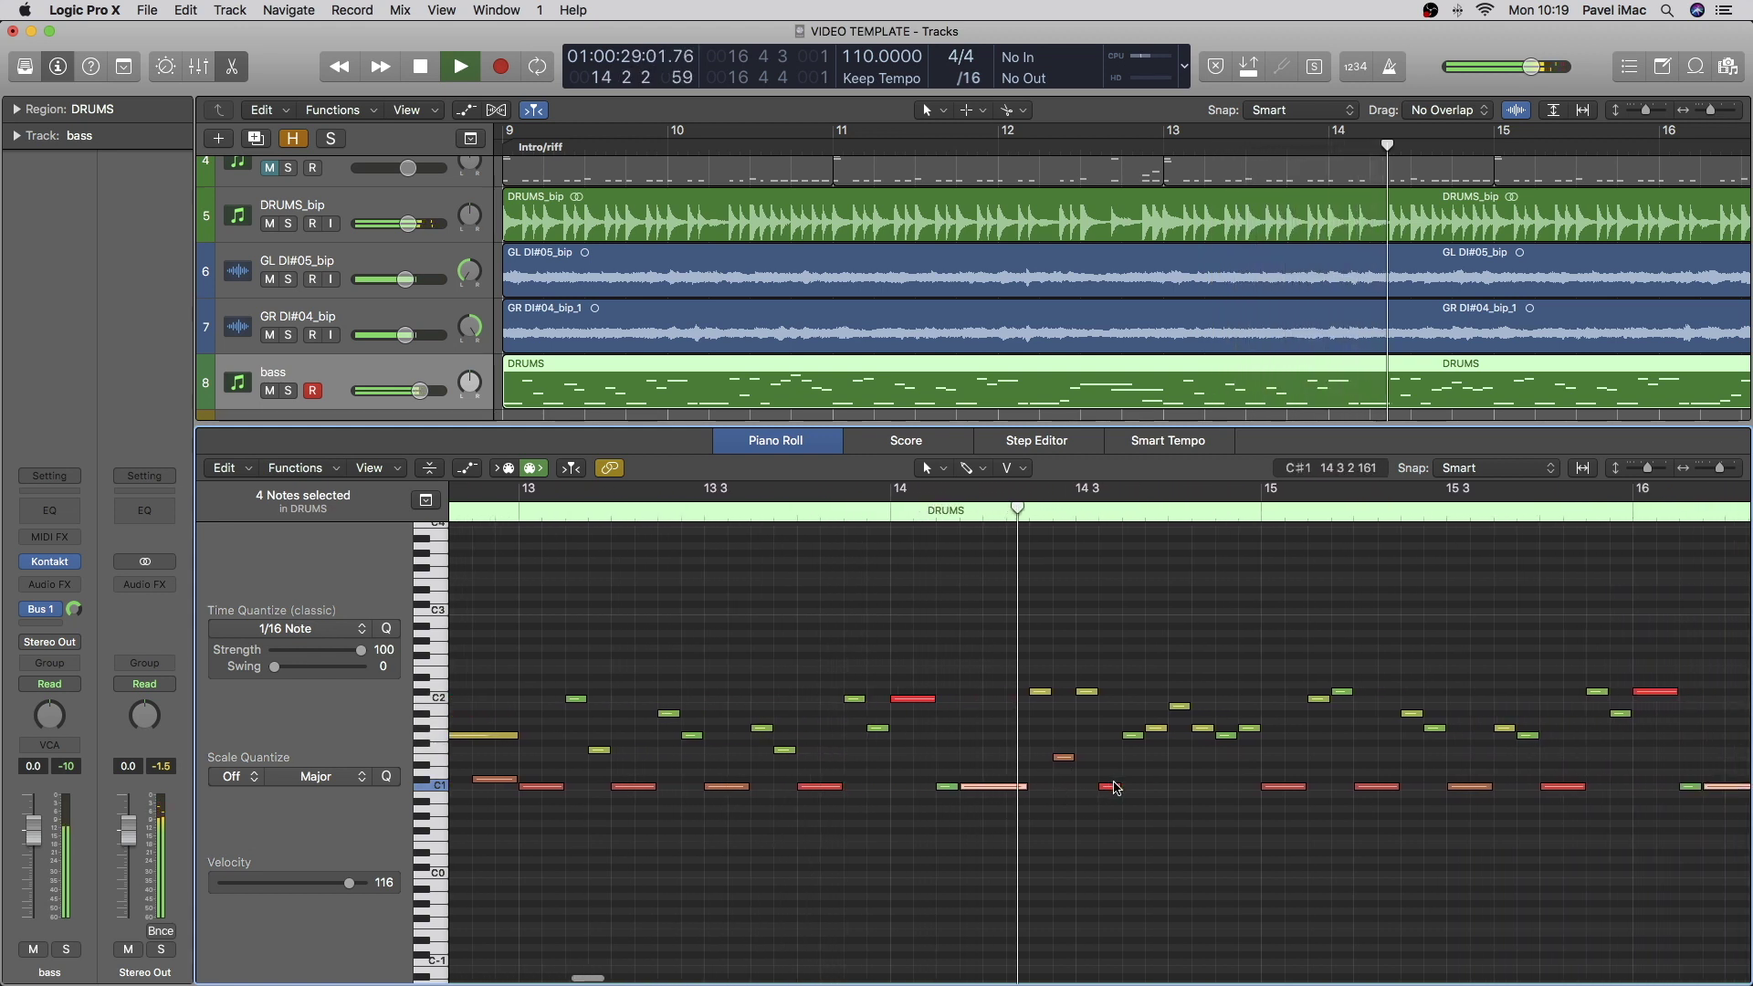
{"action": "scroll", "coordinate": [1119, 794], "scroll_direction": "right", "scroll_amount": 1}
{"action": "scroll", "coordinate": [1122, 791], "scroll_direction": "right", "scroll_amount": 2}
{"action": "scroll", "coordinate": [1147, 803], "scroll_direction": "right", "scroll_amount": 1}
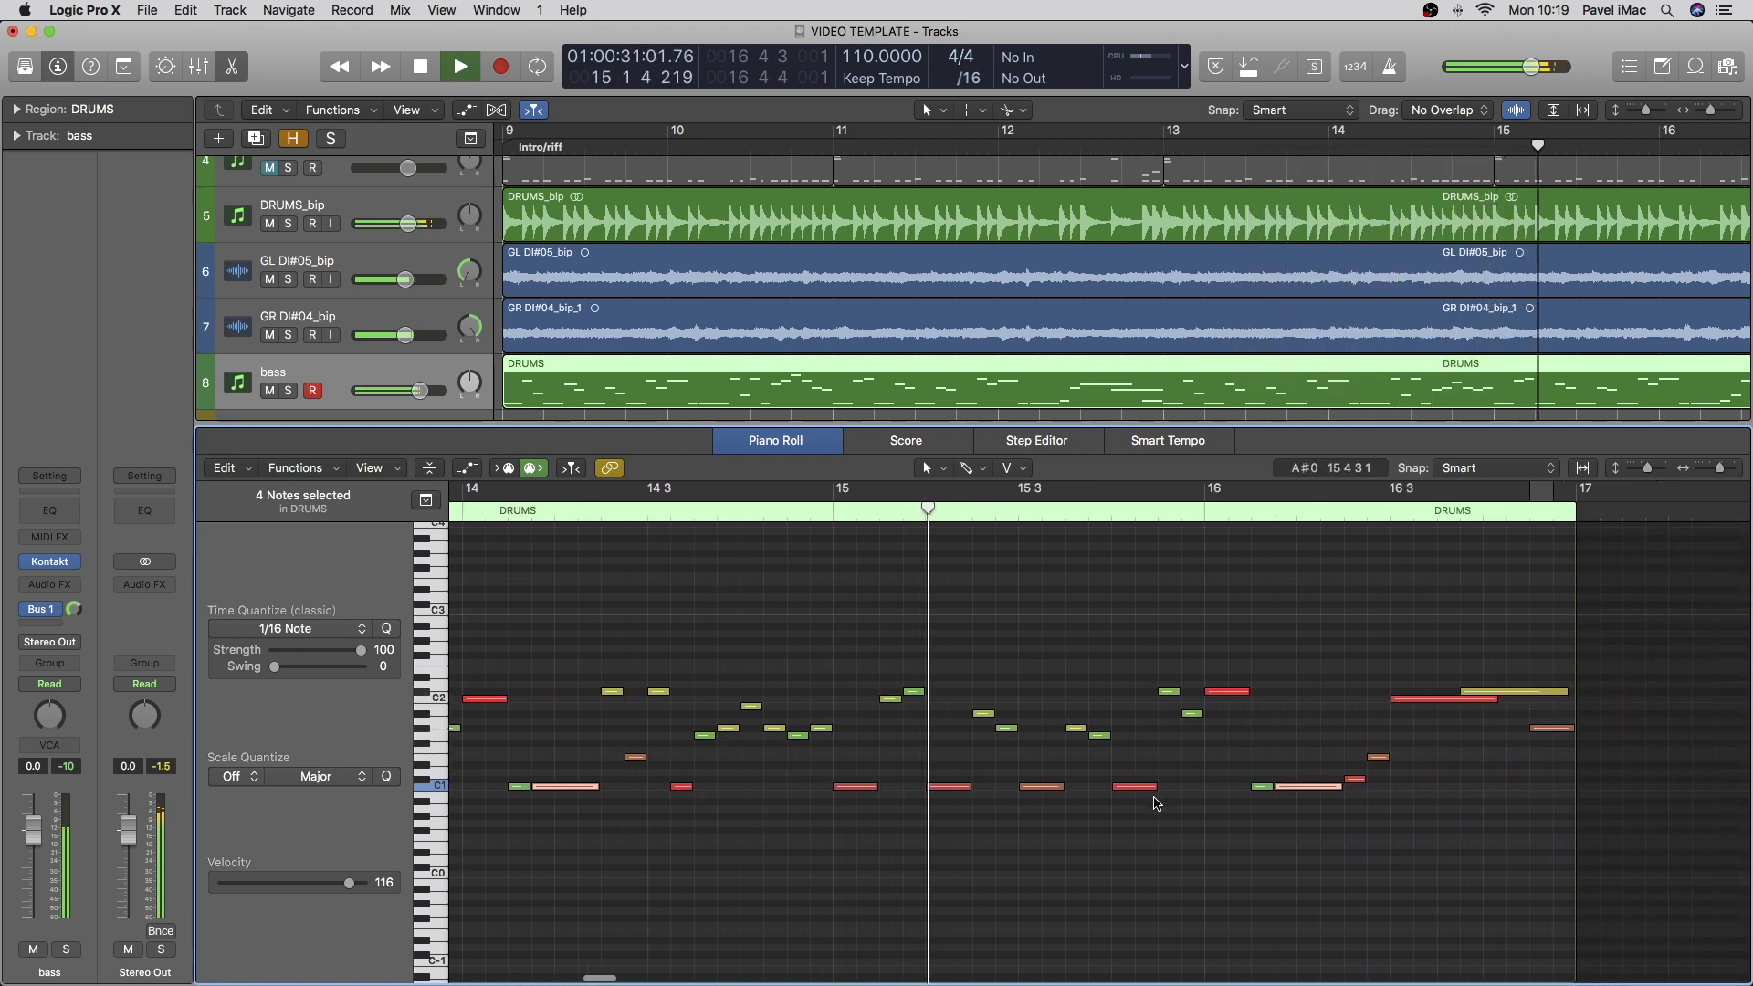
{"action": "scroll", "coordinate": [1192, 808], "scroll_direction": "right", "scroll_amount": 1}
{"action": "scroll", "coordinate": [1219, 808], "scroll_direction": "right", "scroll_amount": 2}
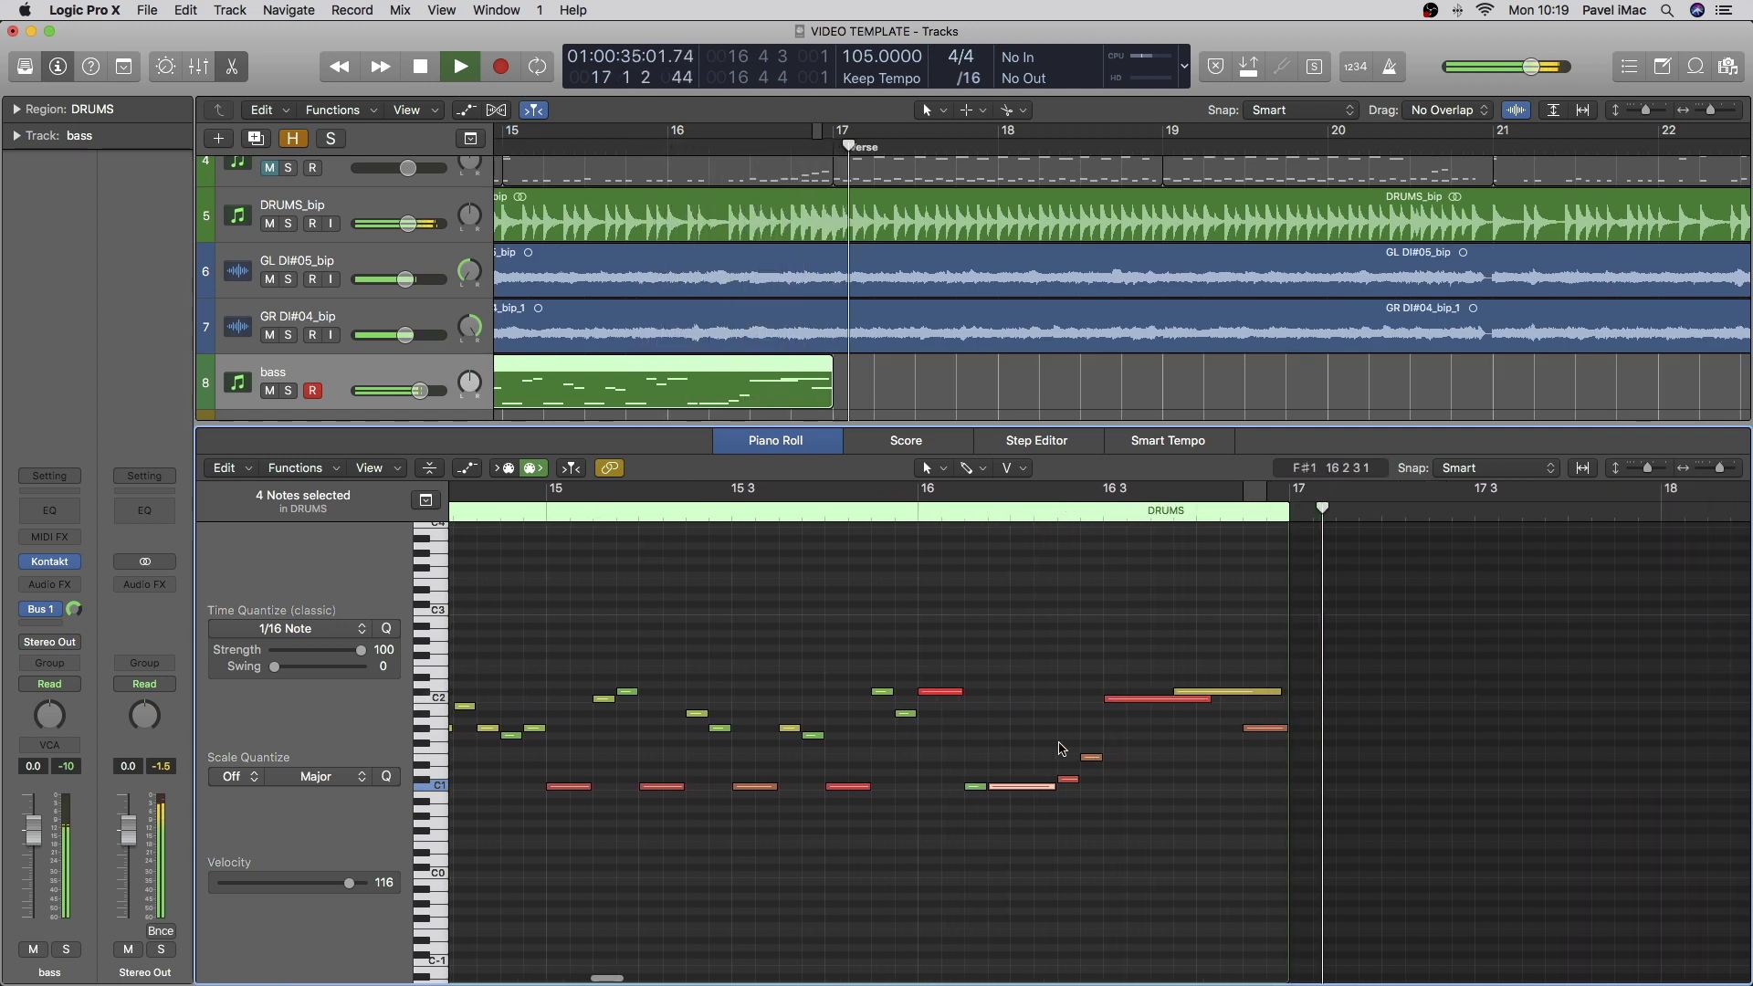
{"action": "key", "text": "space"}
{"action": "scroll", "coordinate": [1067, 728], "scroll_direction": "left", "scroll_amount": 7}
{"action": "key", "text": "super+Left"}
{"action": "key", "text": "super+Left"}
{"action": "scroll", "coordinate": [1074, 725], "scroll_direction": "left", "scroll_amount": 4}
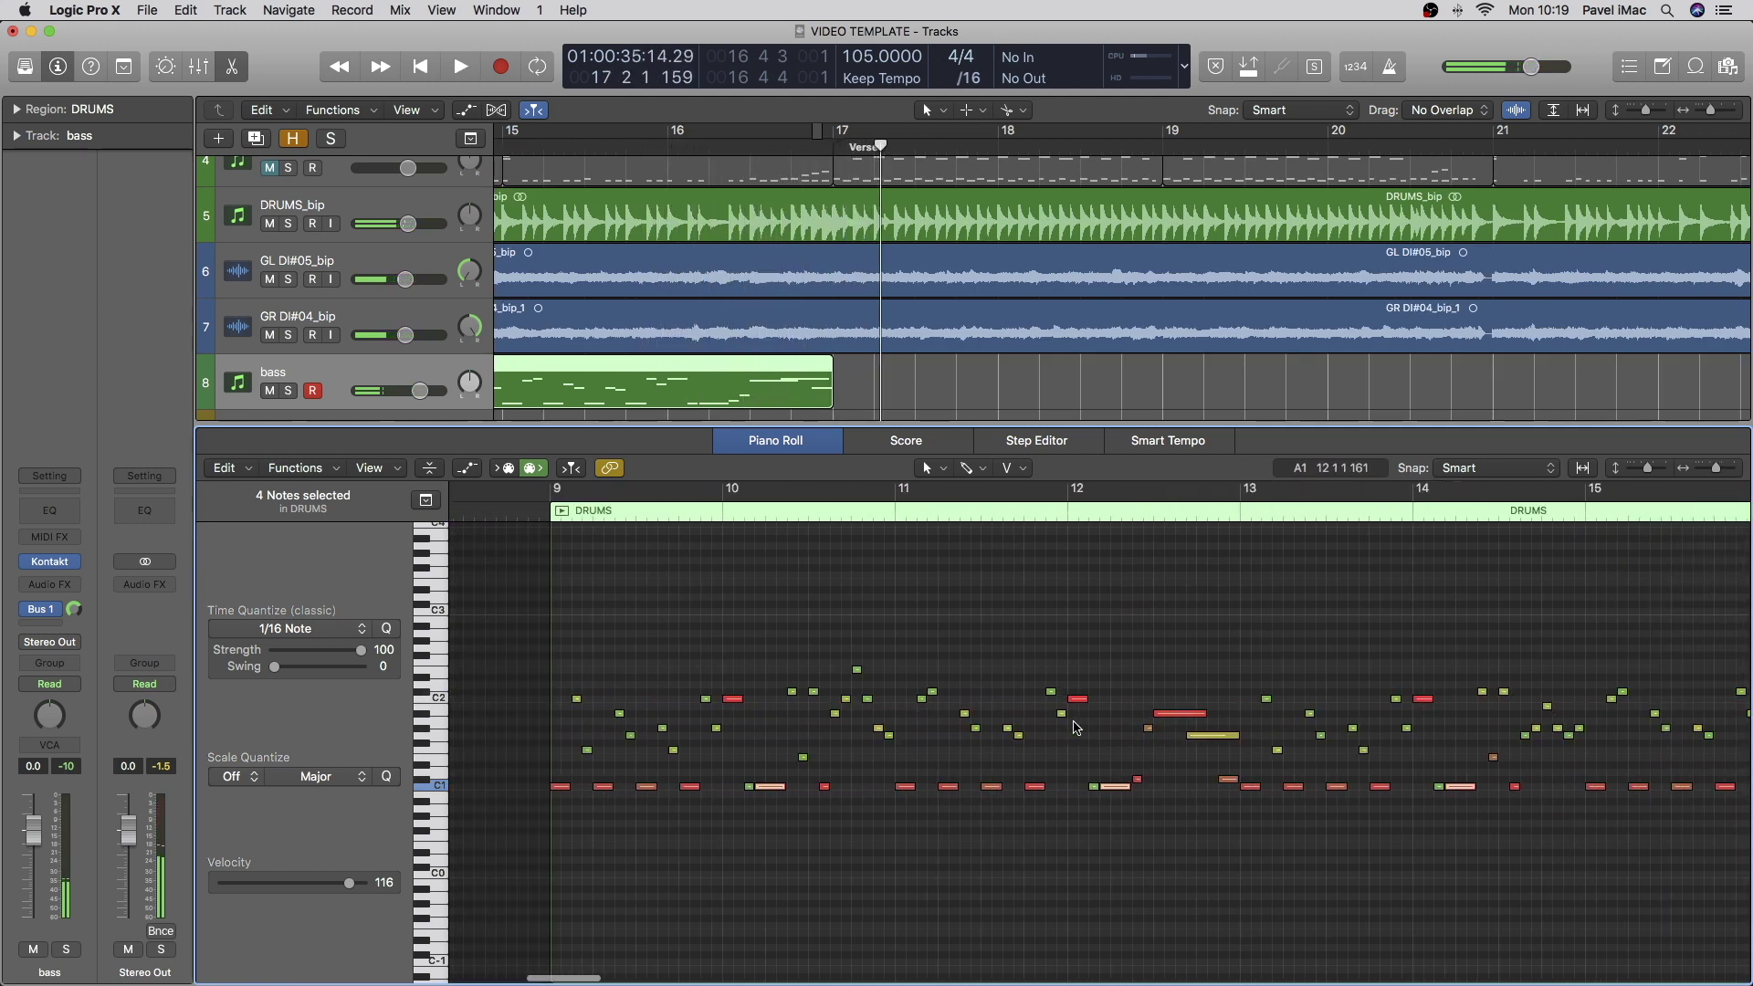
{"action": "scroll", "coordinate": [862, 646], "scroll_direction": "right", "scroll_amount": 2}
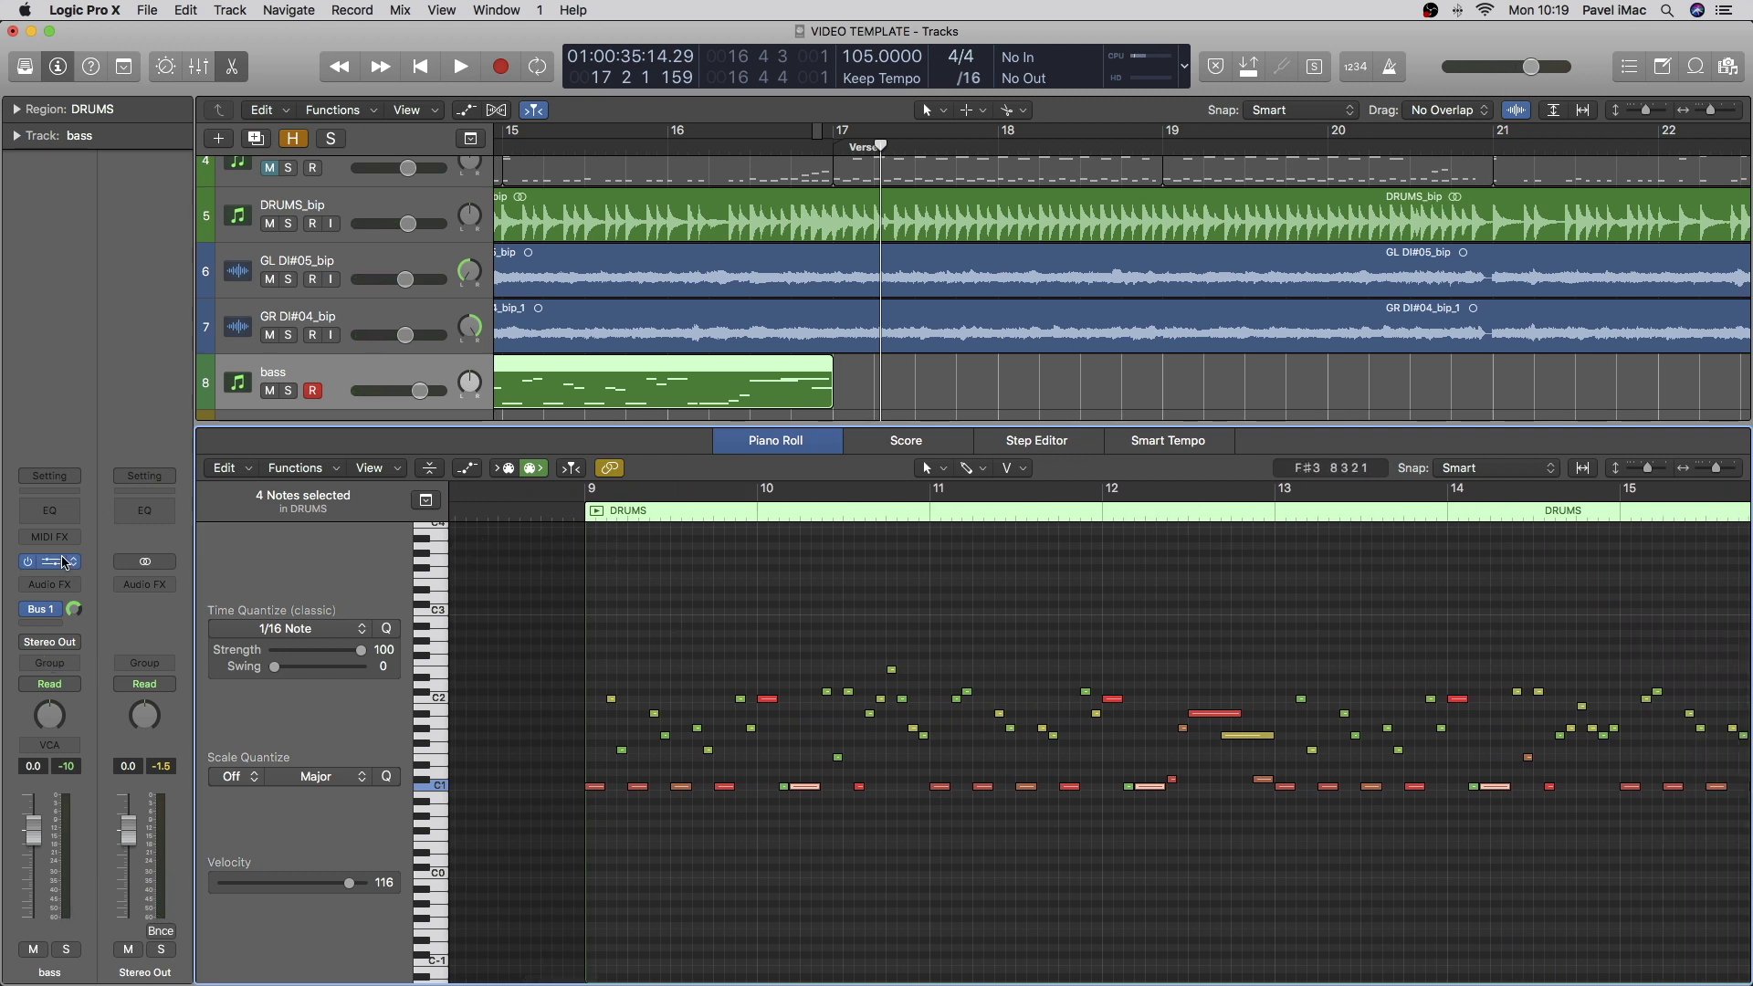
Step: Show the bass Kontakt instrument's EuroBass keyswitch chart beside the piano roll
{"action": "key", "text": "v"}
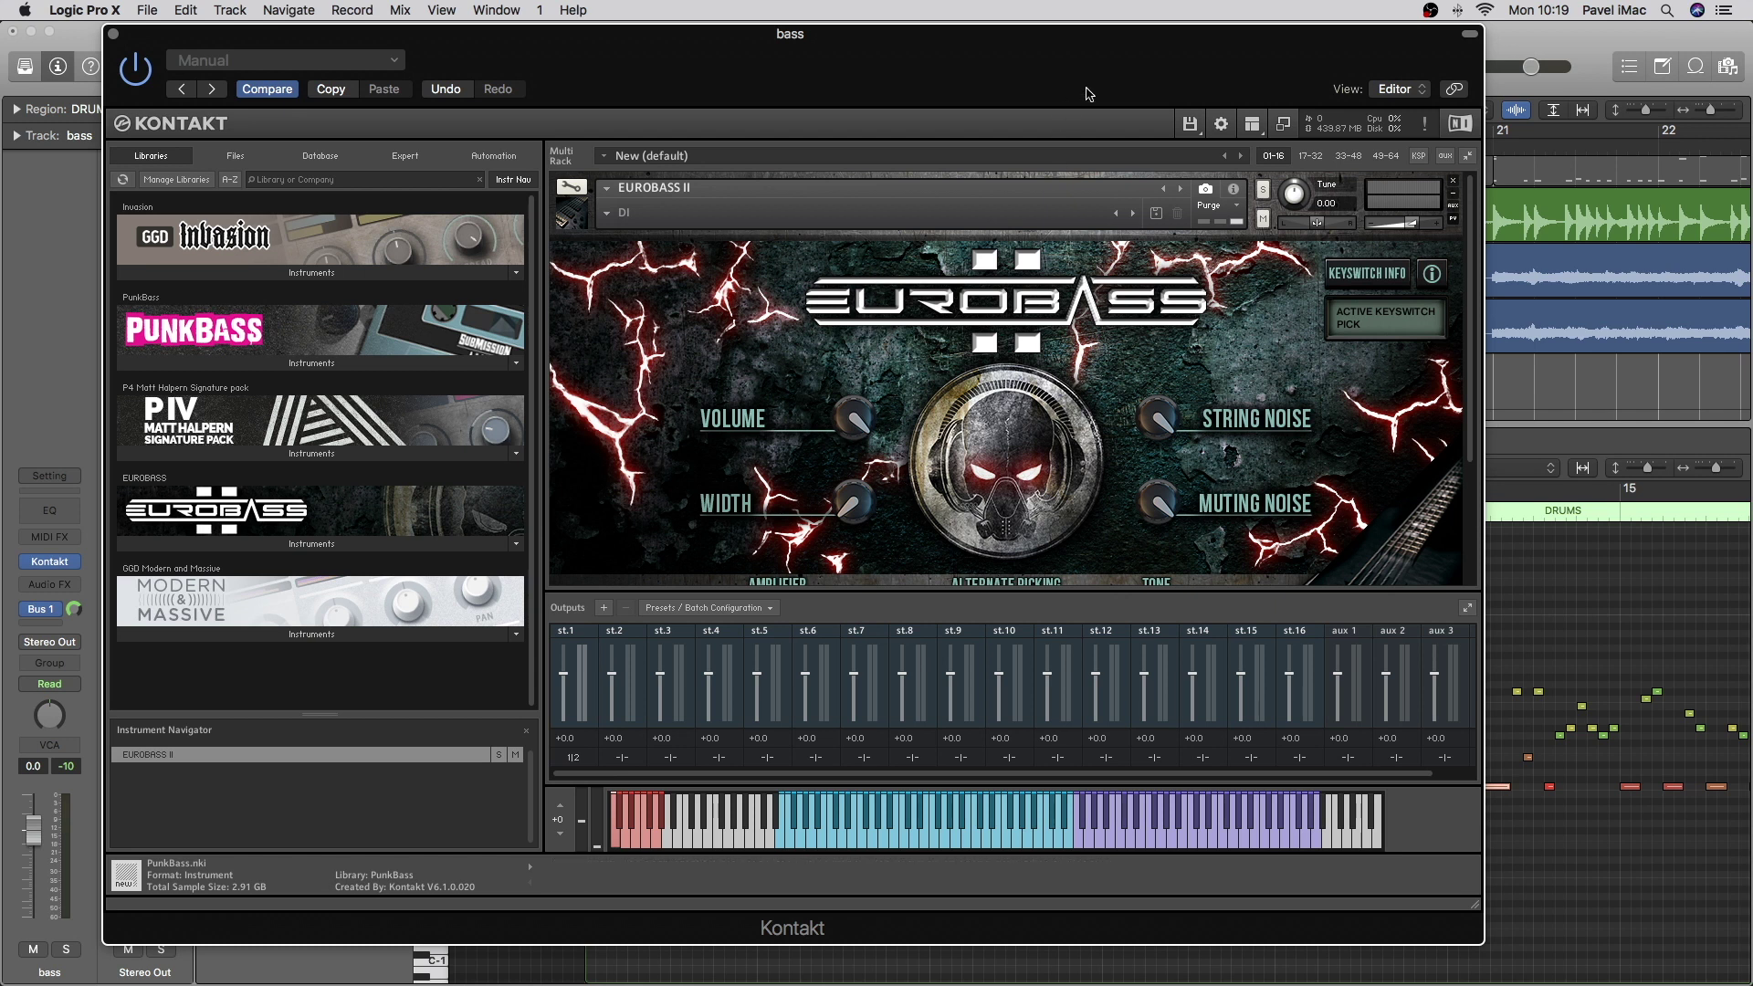
{"action": "left_click_drag", "start_coordinate": [1086, 94], "coordinate": [489, 94]}
{"action": "left_click", "coordinate": [1275, 292]}
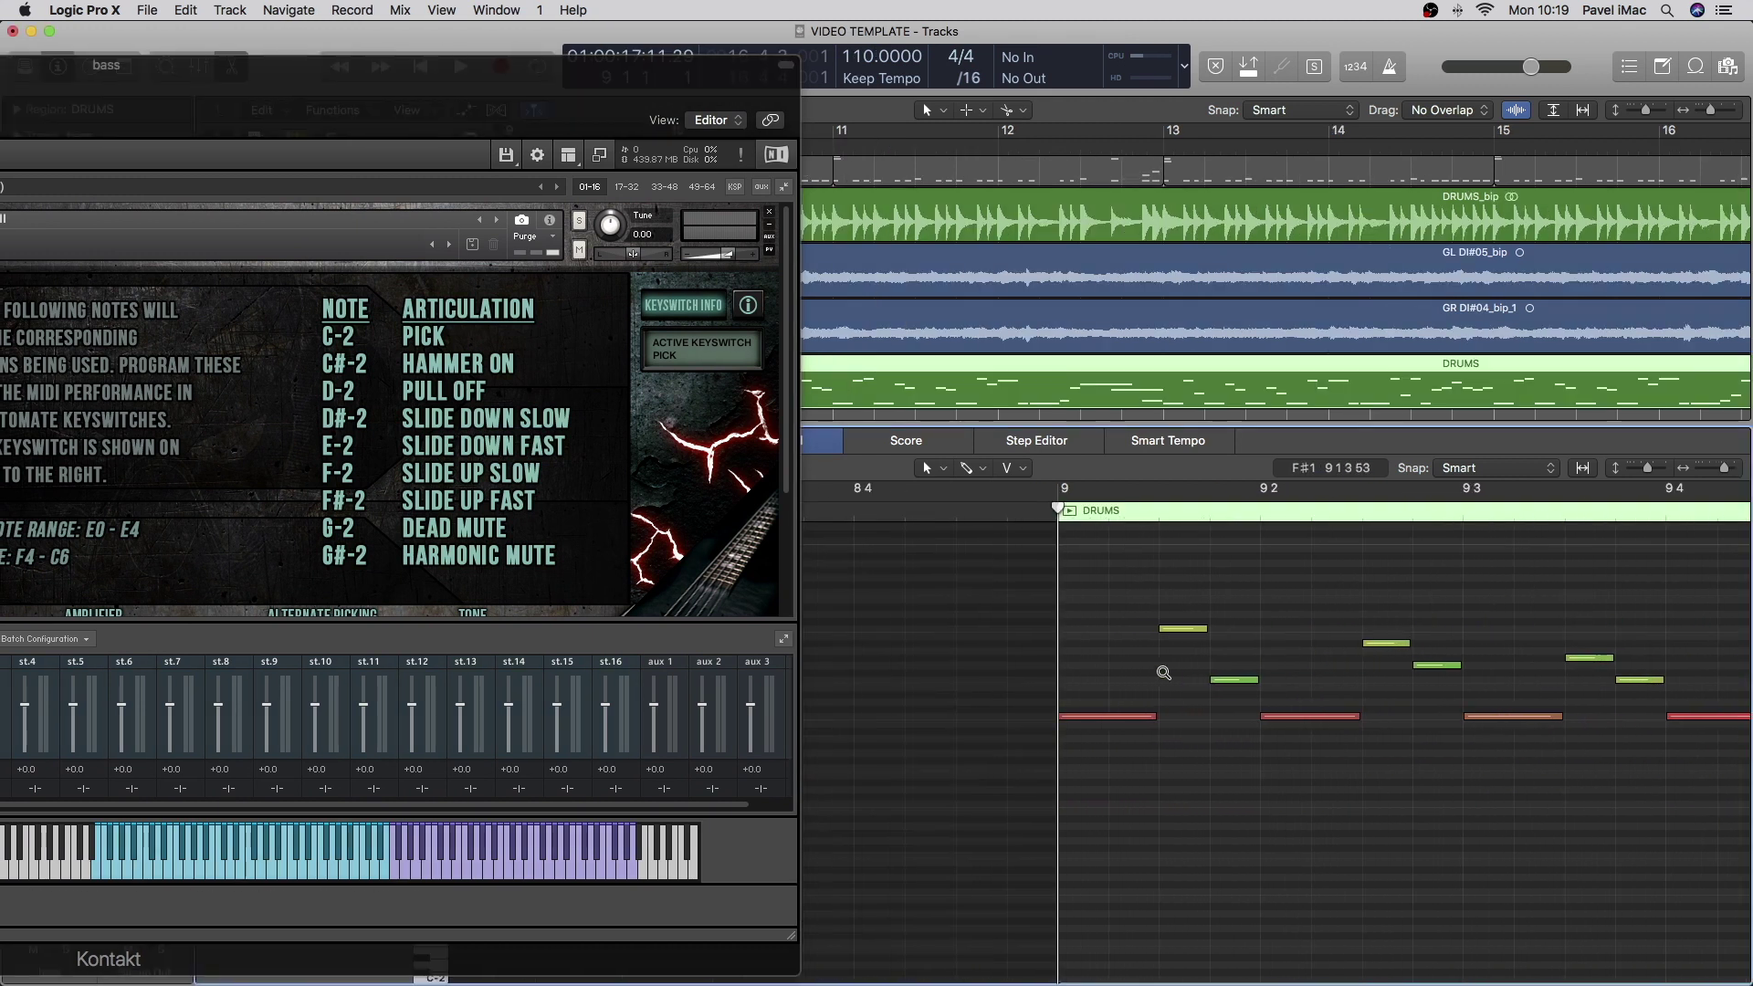
{"action": "scroll", "coordinate": [1163, 672], "scroll_direction": "right", "scroll_amount": 3}
{"action": "scroll", "coordinate": [1163, 673], "scroll_direction": "up", "scroll_amount": 2}
{"action": "scroll", "coordinate": [1163, 673], "scroll_direction": "down", "scroll_amount": 1}
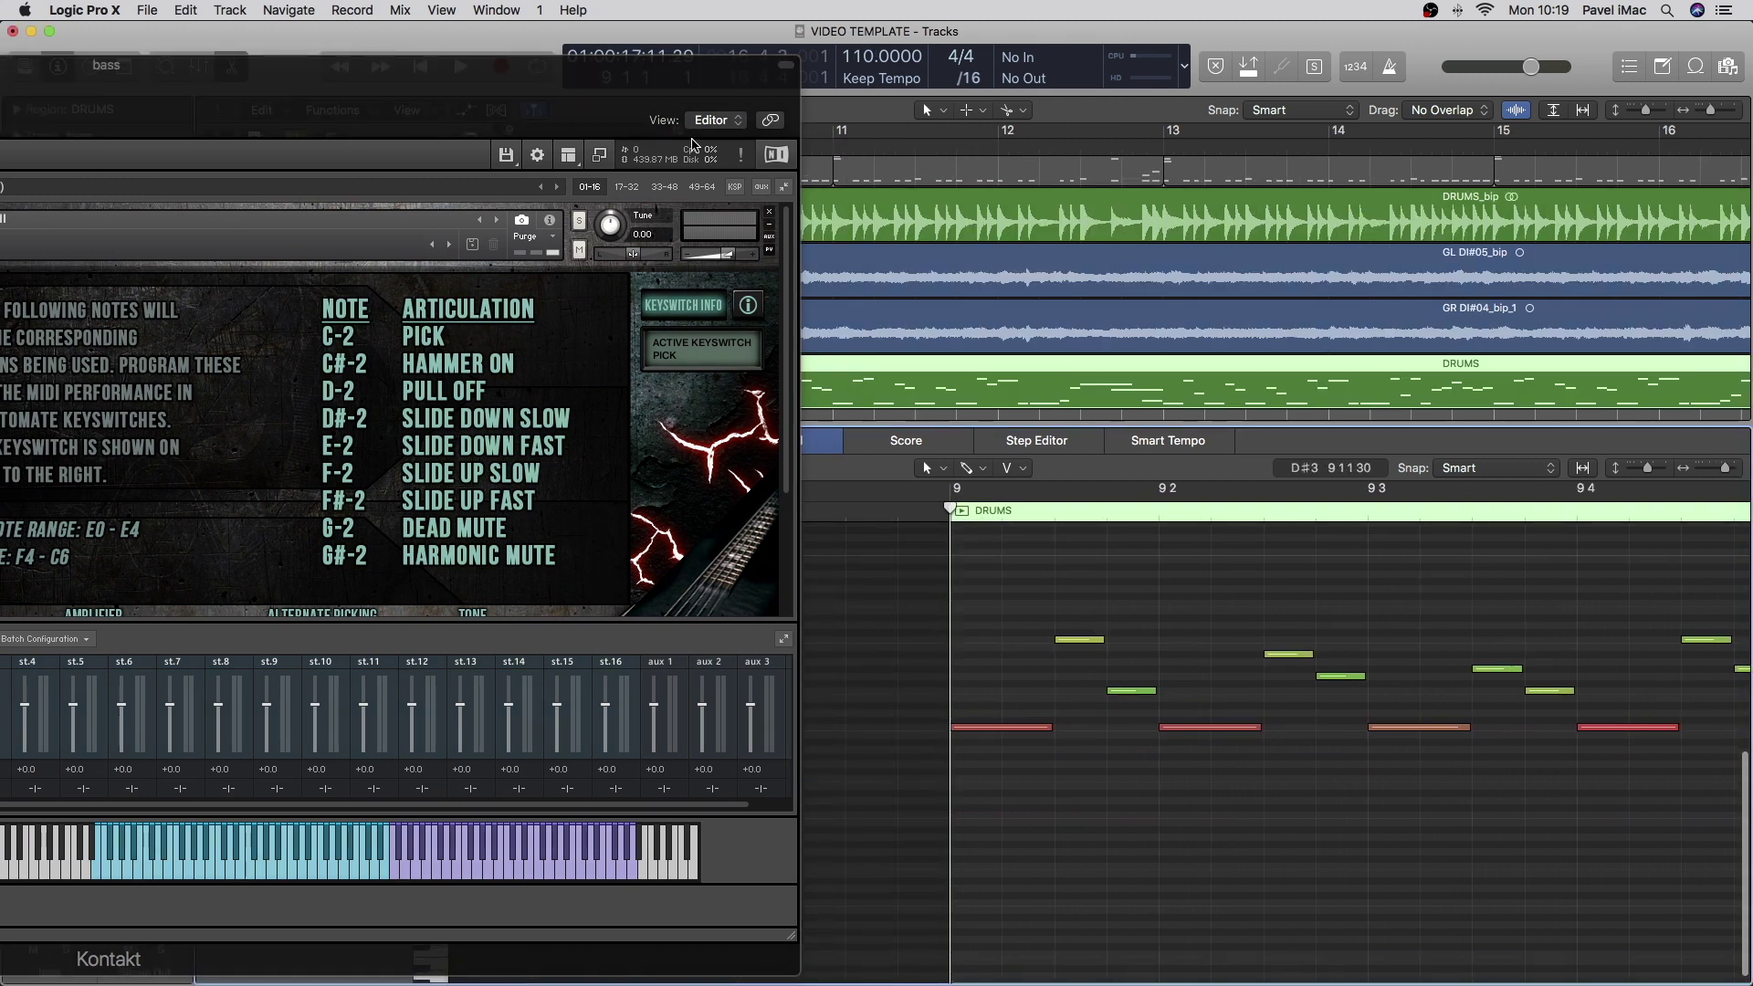
{"action": "left_click_drag", "start_coordinate": [579, 79], "coordinate": [599, 8]}
{"action": "scroll", "coordinate": [1066, 790], "scroll_direction": "down", "scroll_amount": 1}
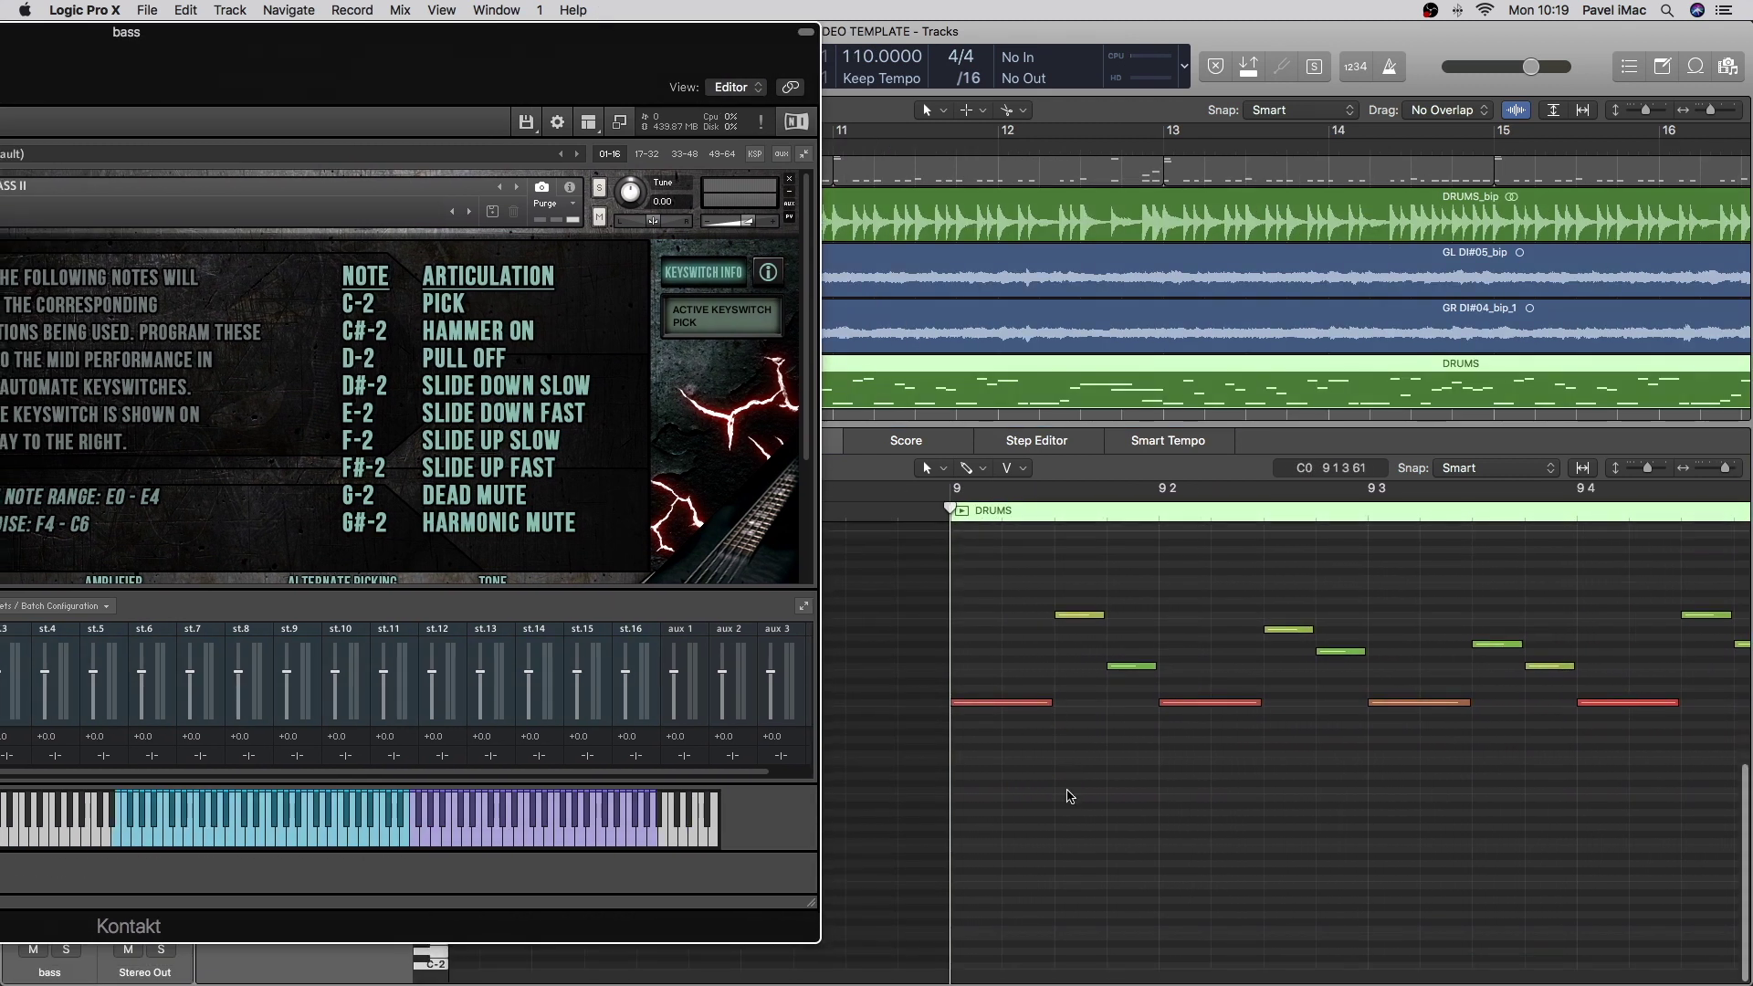
{"action": "scroll", "coordinate": [1070, 796], "scroll_direction": "up", "scroll_amount": 1}
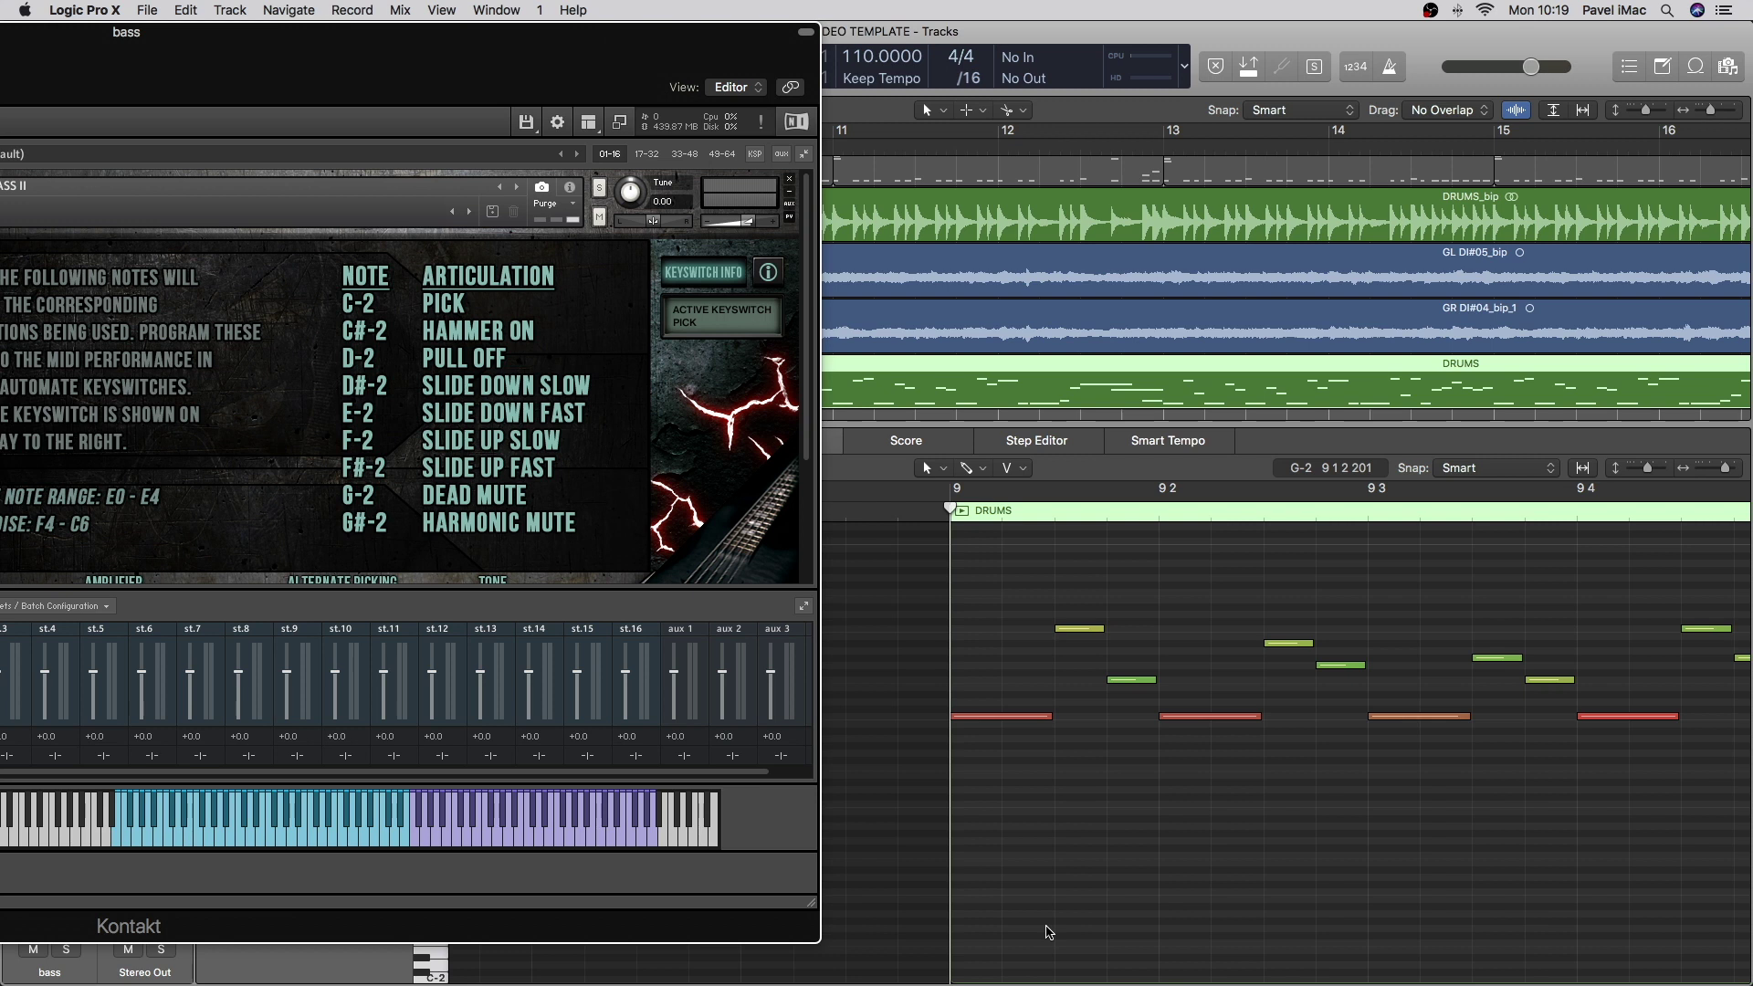
{"action": "scroll", "coordinate": [1088, 658], "scroll_direction": "right", "scroll_amount": 15}
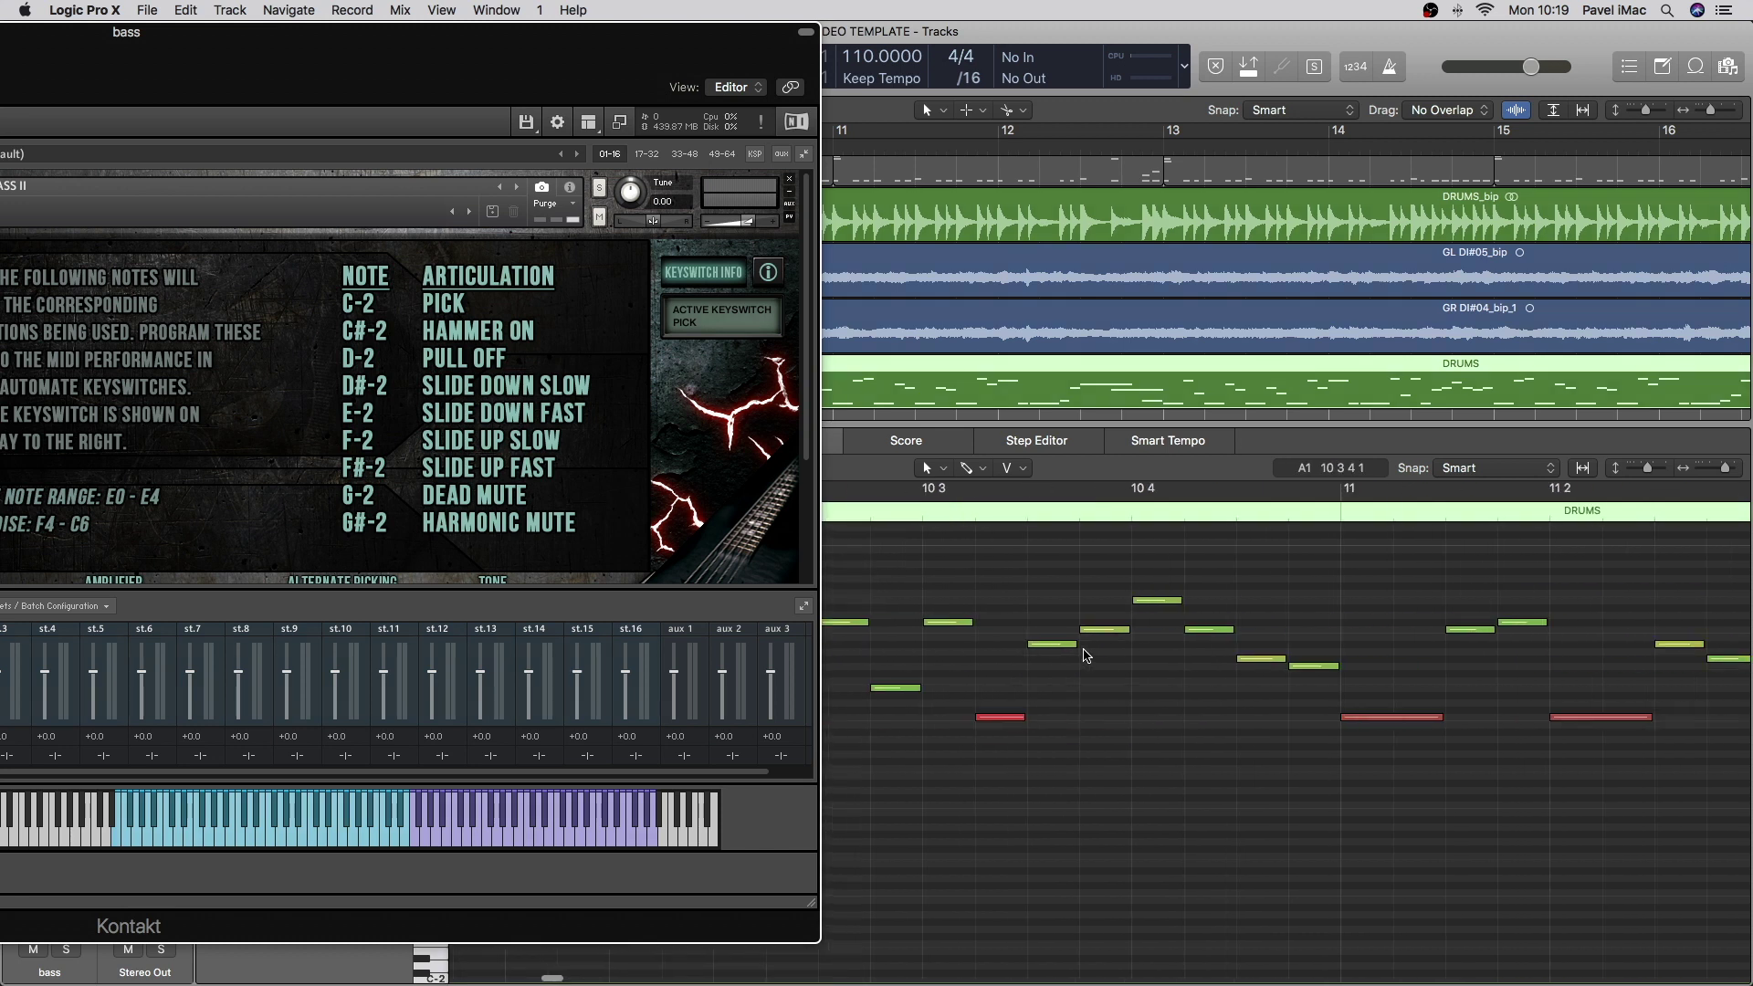
{"action": "scroll", "coordinate": [1086, 656], "scroll_direction": "left", "scroll_amount": 1}
{"action": "scroll", "coordinate": [1039, 533], "scroll_direction": "left", "scroll_amount": 3}
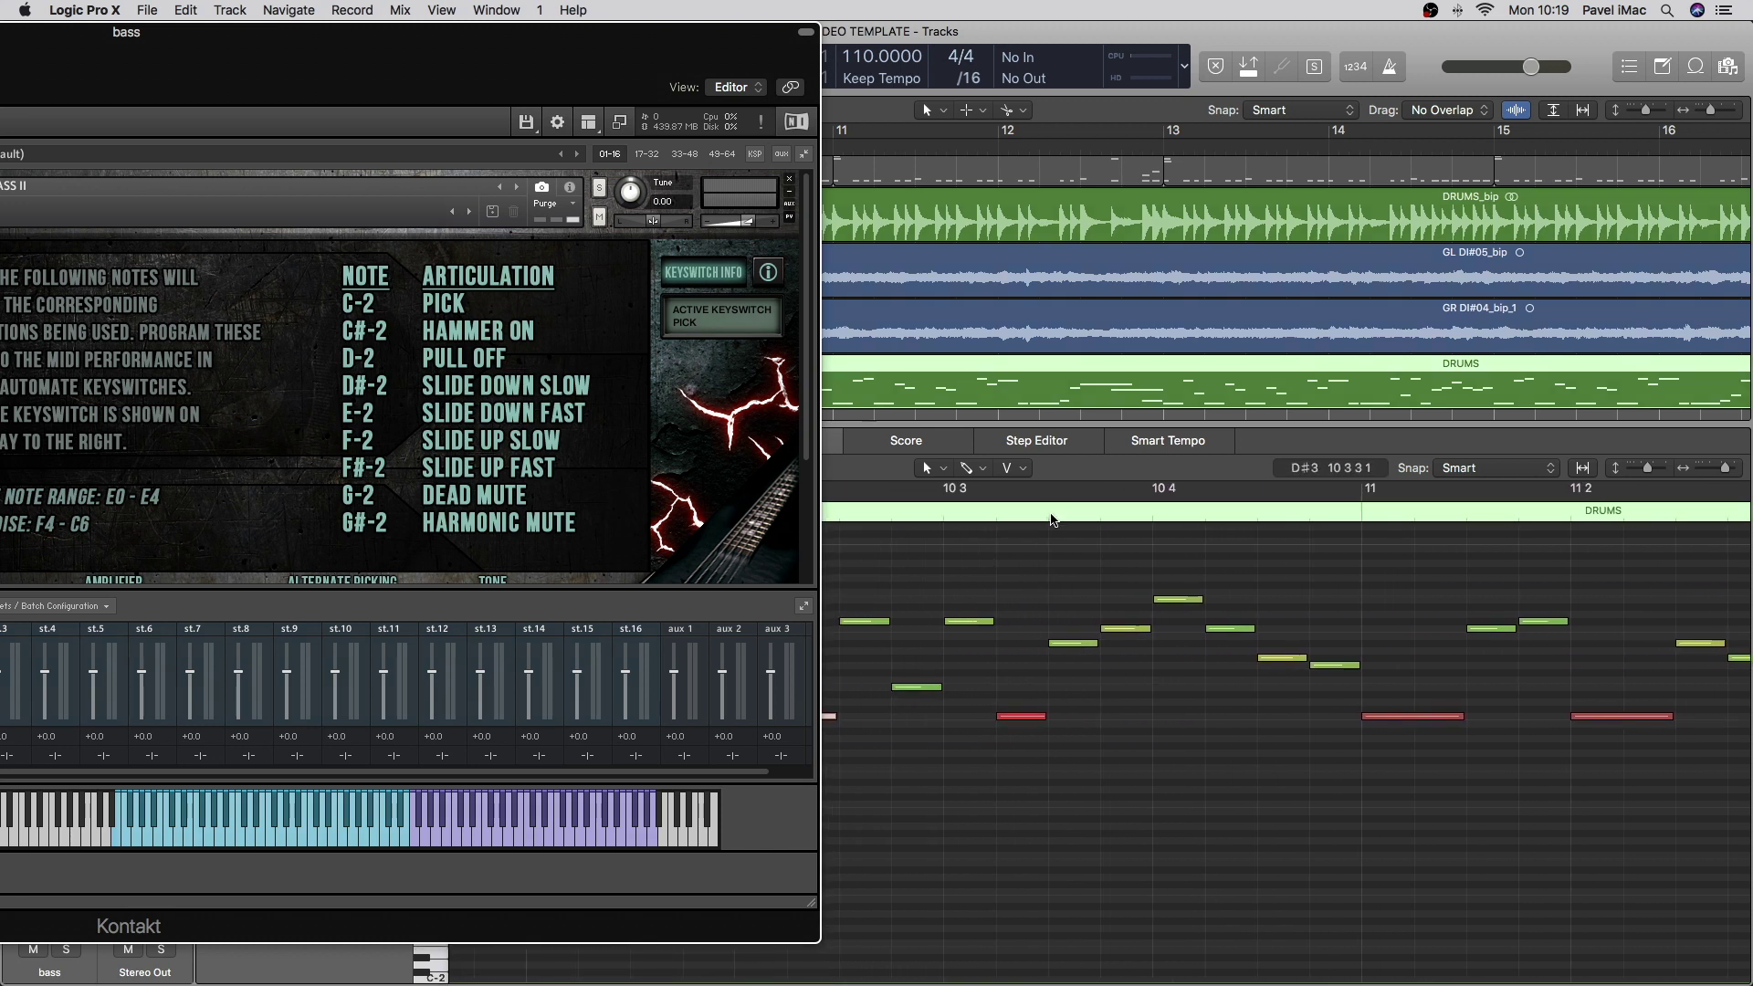
Step: Audition the run around bar 10 beat 3 several times
{"action": "key", "text": "space"}
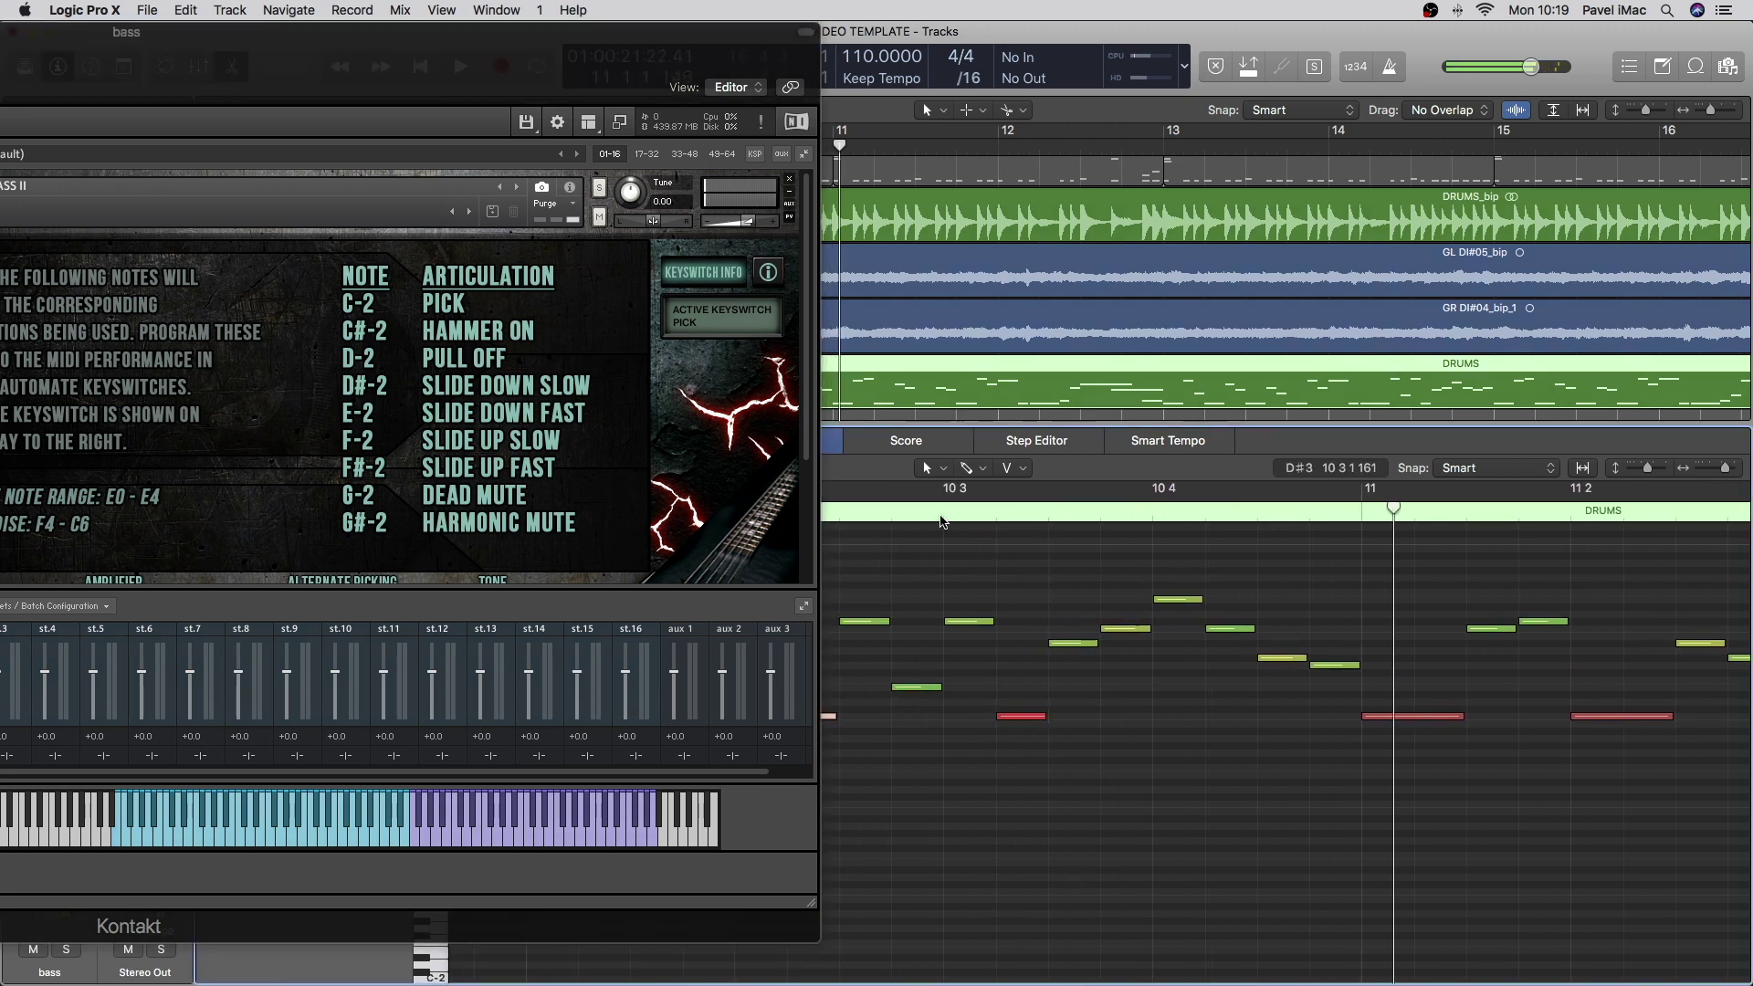
{"action": "key", "text": "space"}
{"action": "key", "text": "space"}
{"action": "key", "text": "space"}
{"action": "key", "text": "space"}
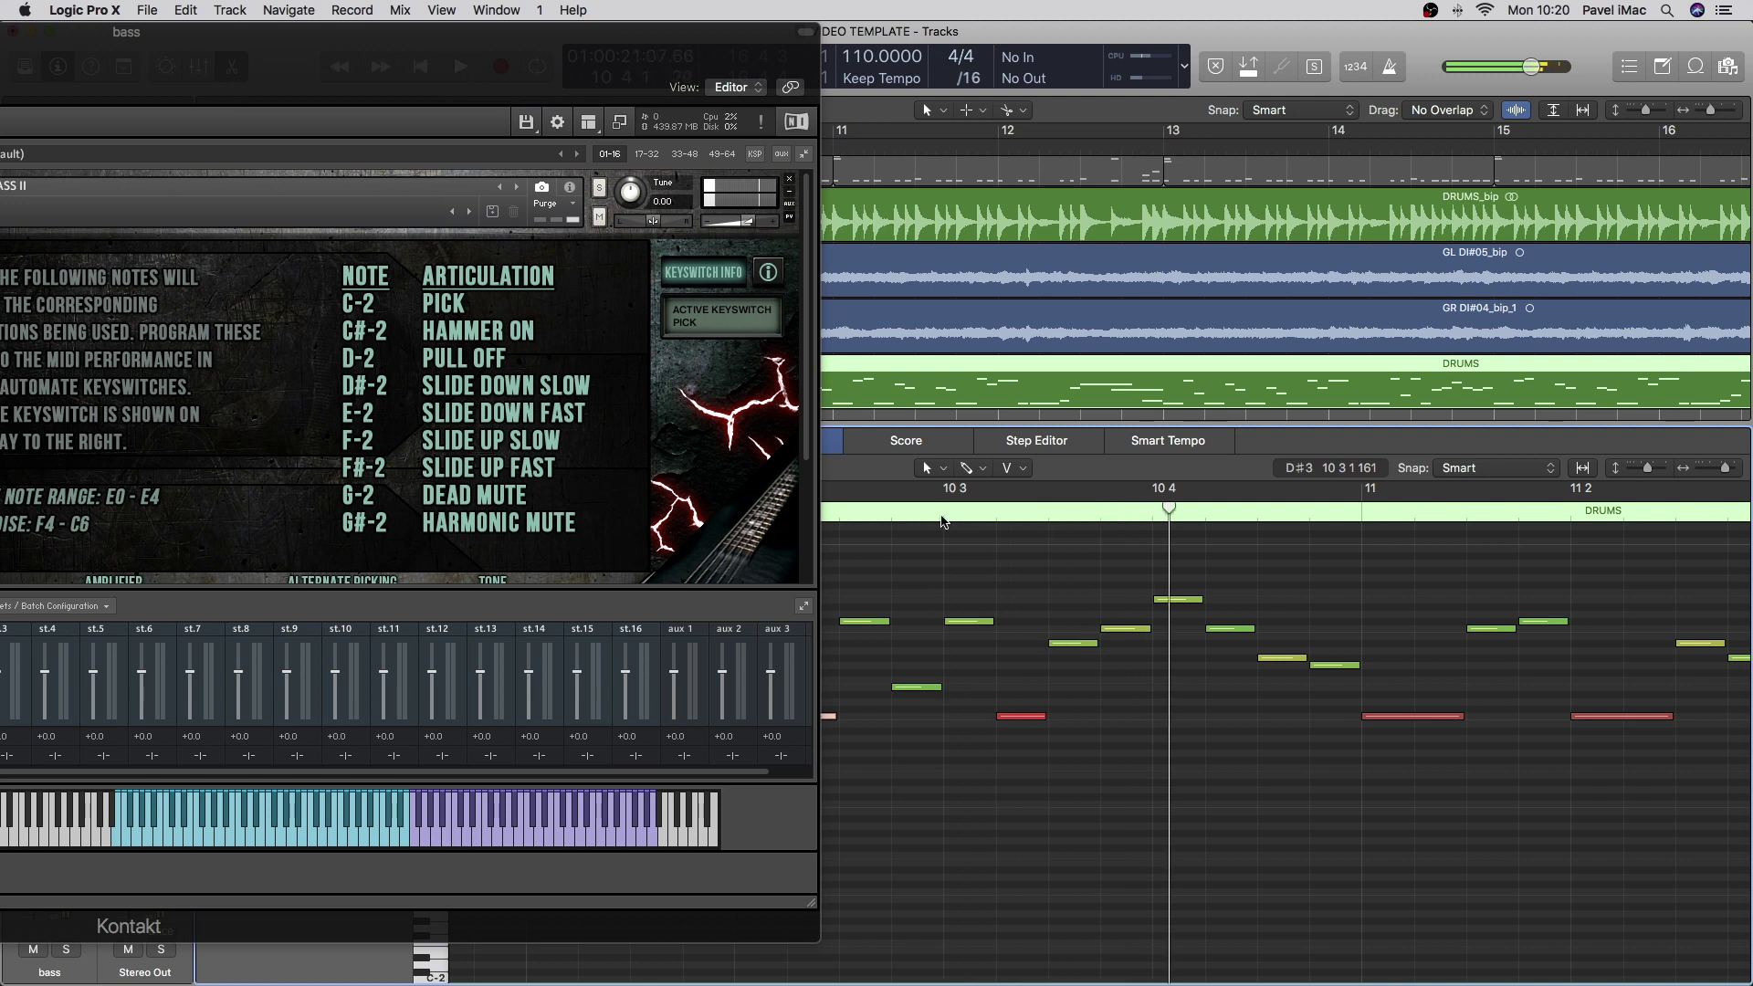
{"action": "key", "text": "space"}
{"action": "key", "text": "space"}
{"action": "key", "text": "space"}
{"action": "key", "text": "space"}
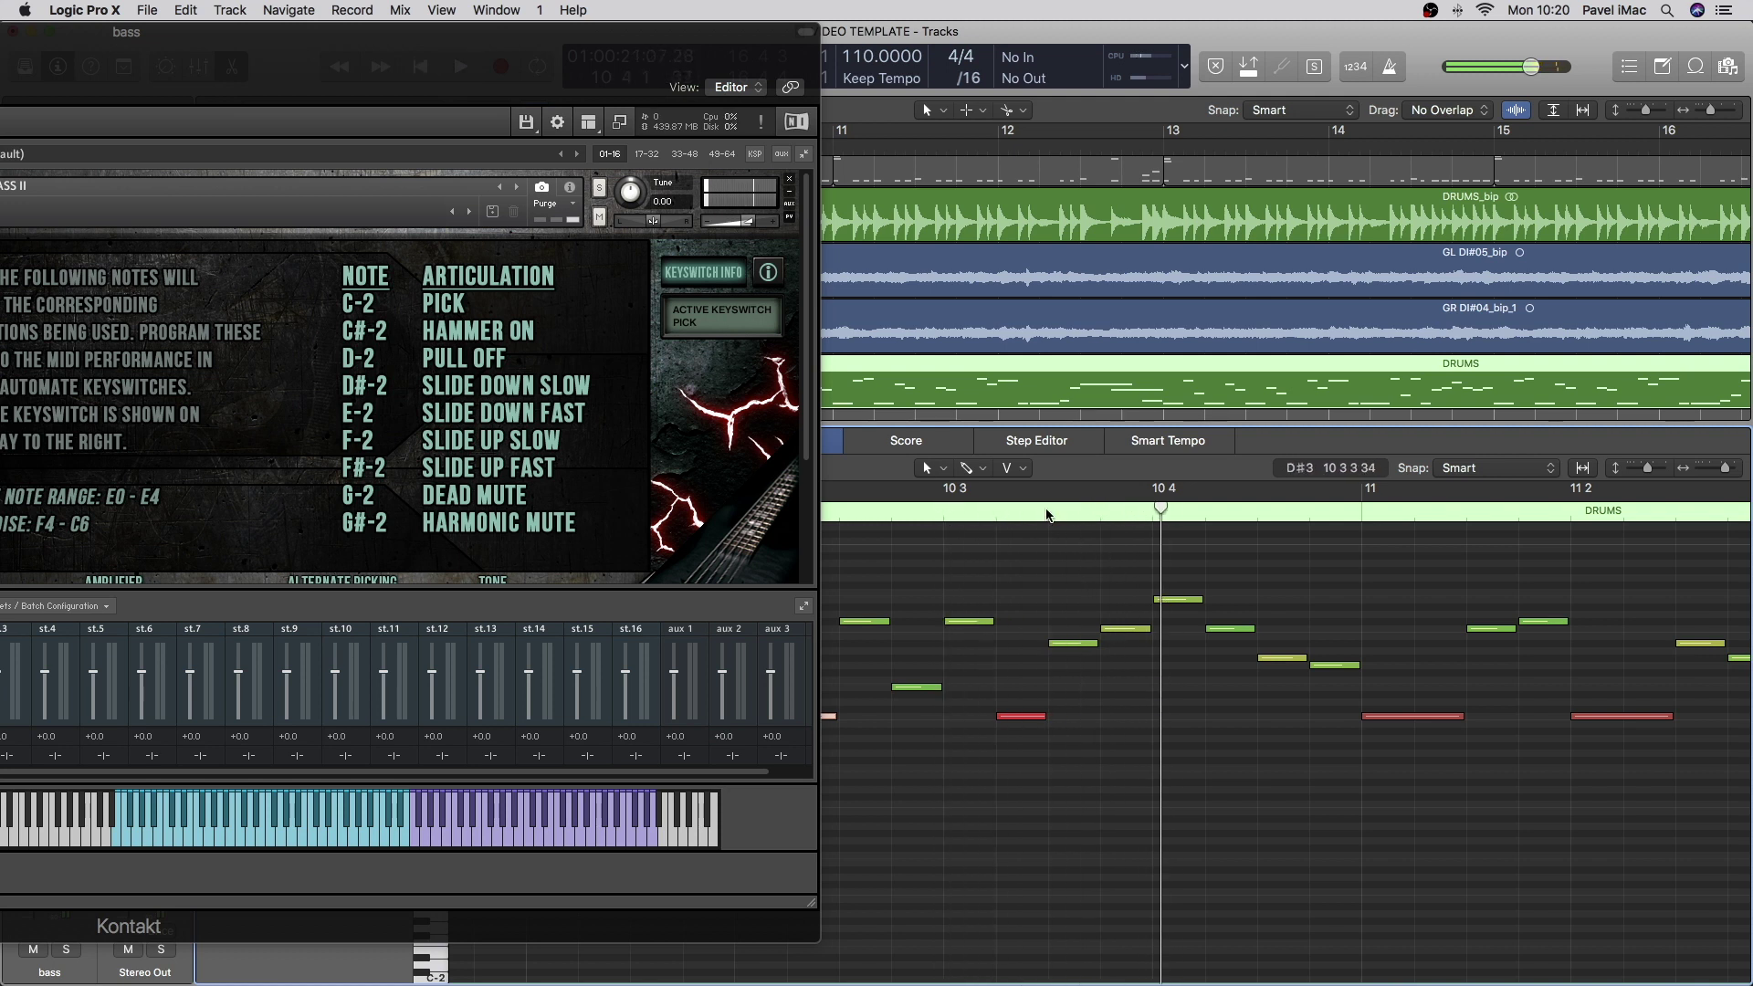
{"action": "left_click", "coordinate": [1046, 511]}
{"action": "scroll", "coordinate": [1191, 634], "scroll_direction": "right", "scroll_amount": 3}
{"action": "key", "text": "space"}
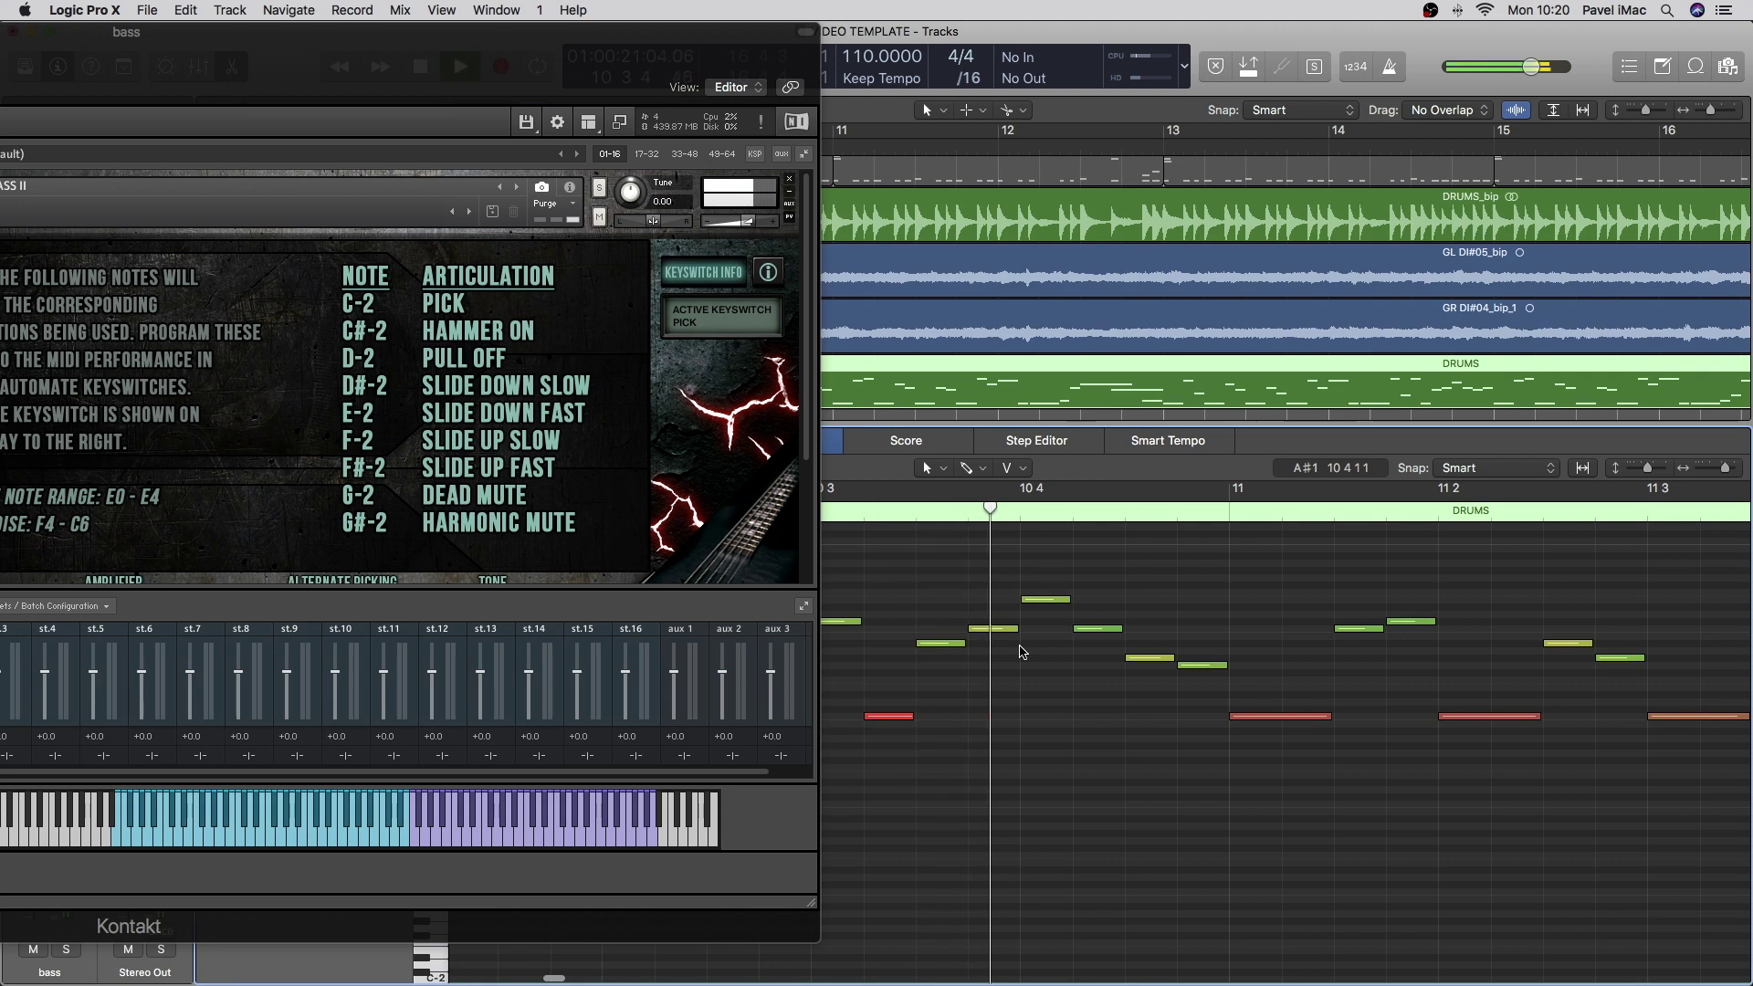
{"action": "left_click", "coordinate": [919, 517]}
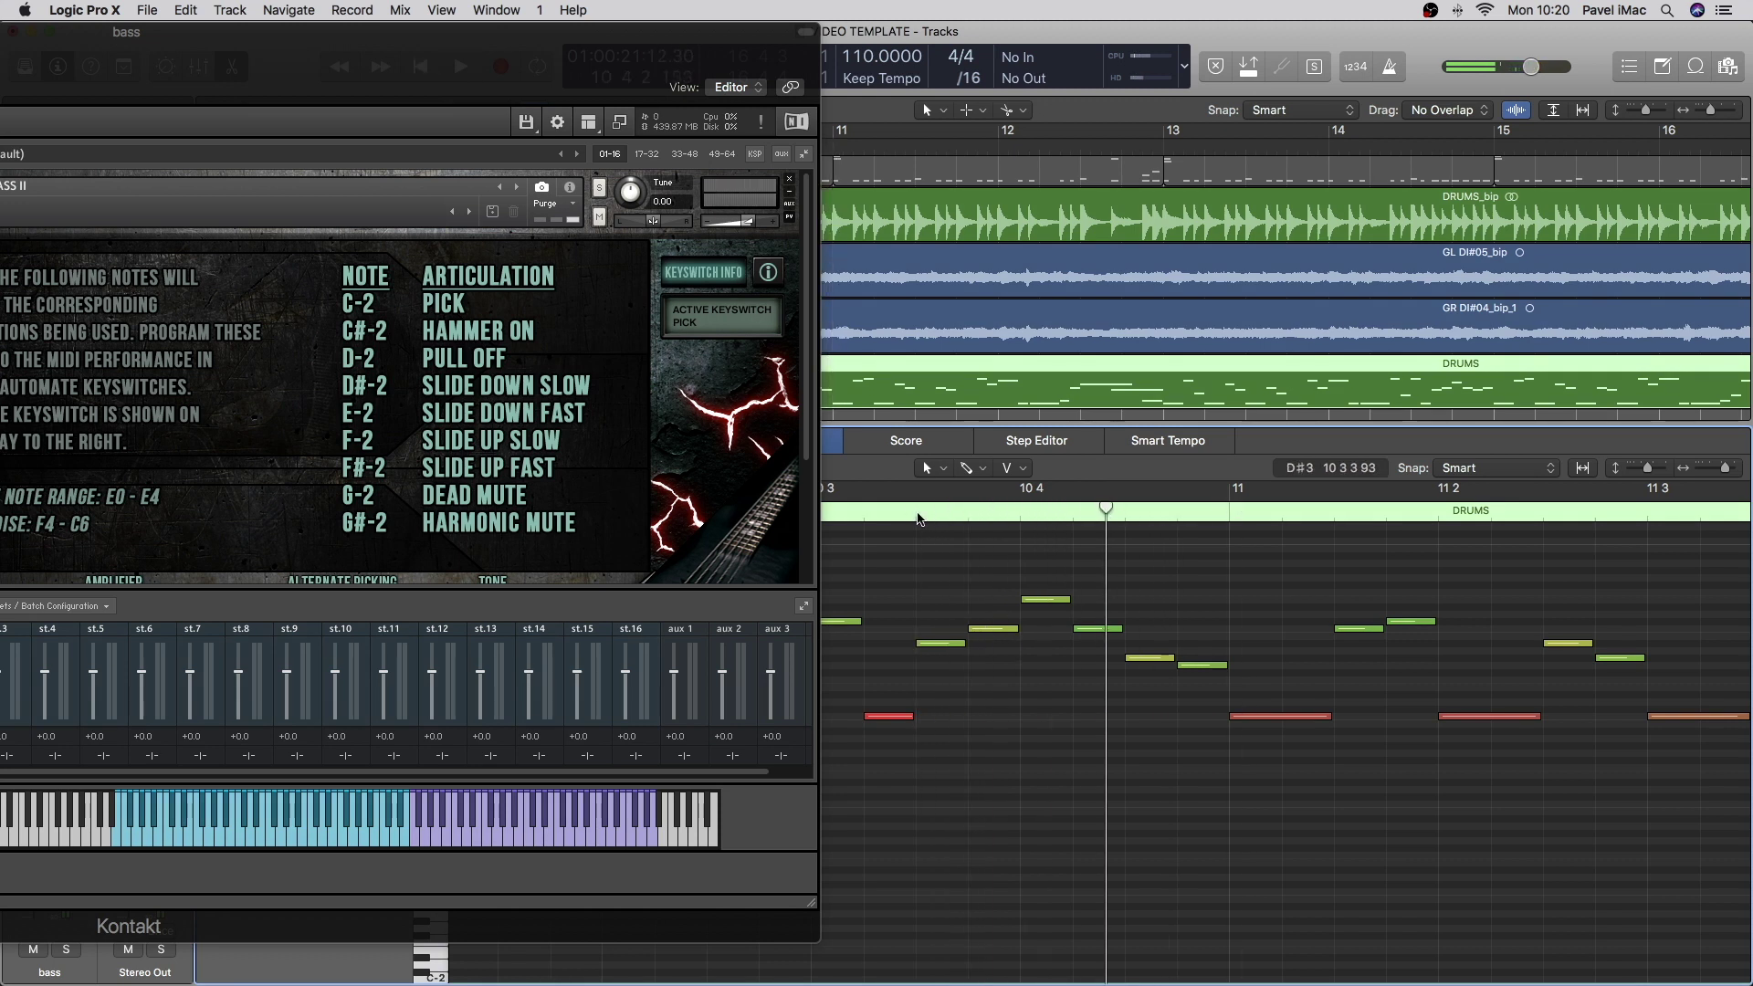
{"action": "left_click", "coordinate": [918, 517]}
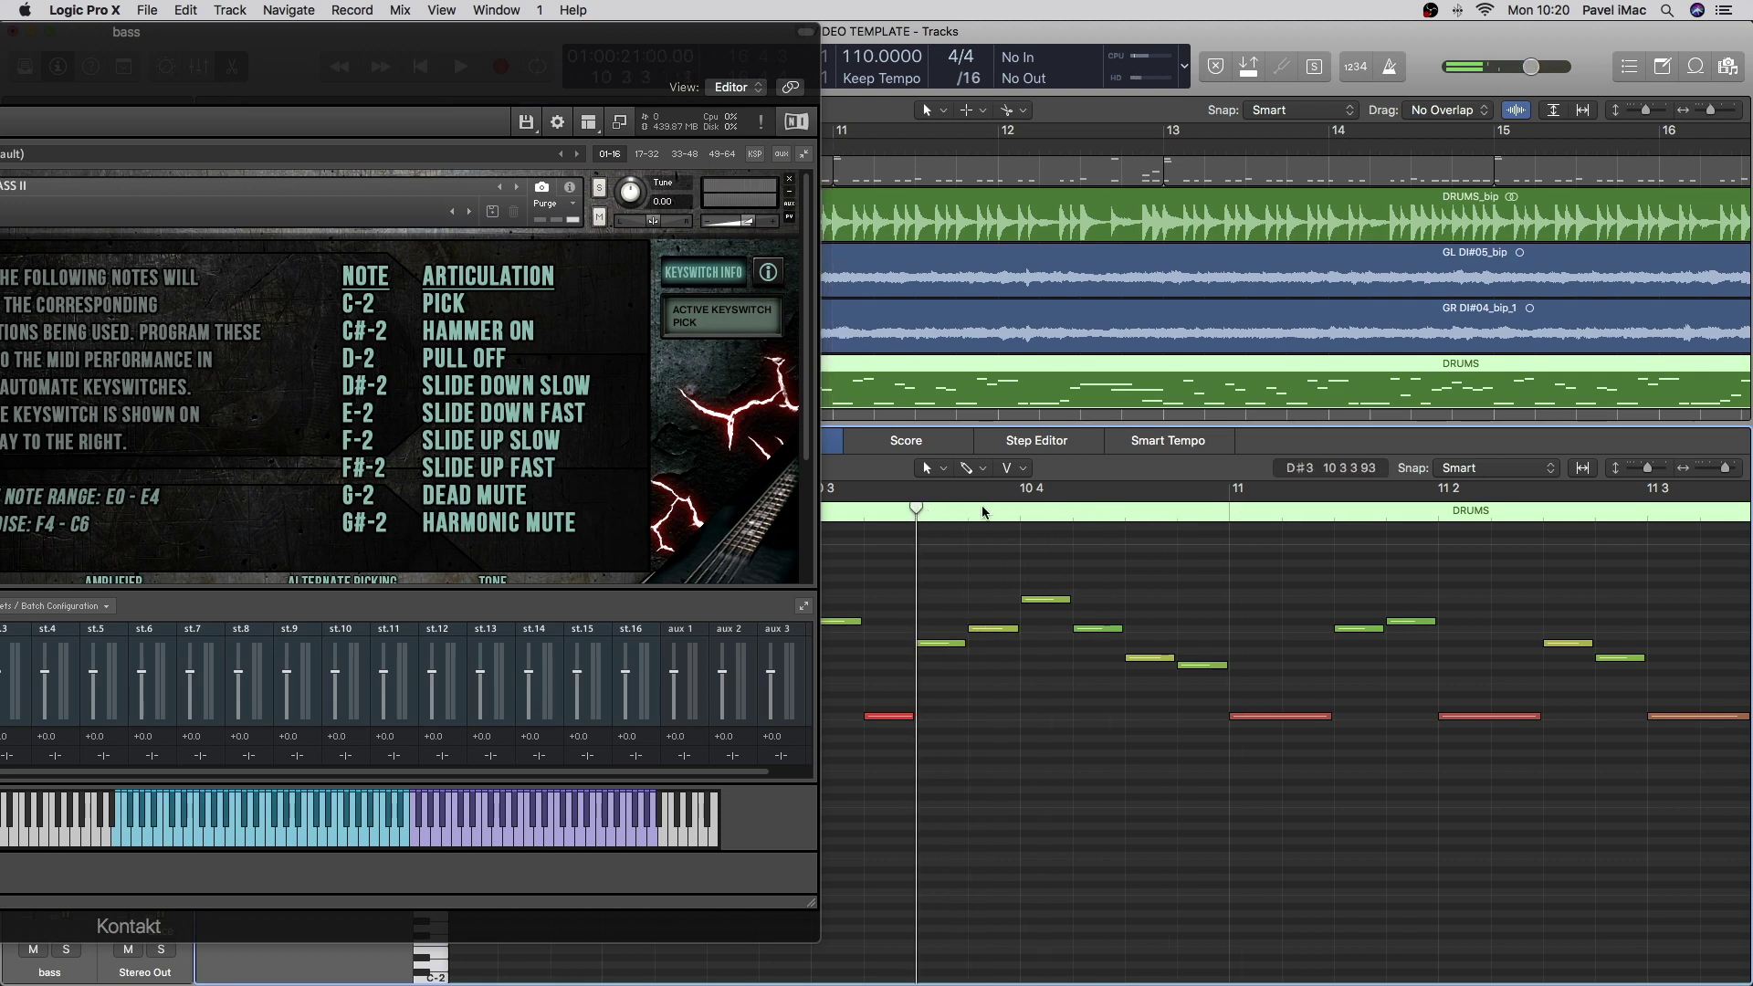
{"action": "left_click", "coordinate": [916, 517]}
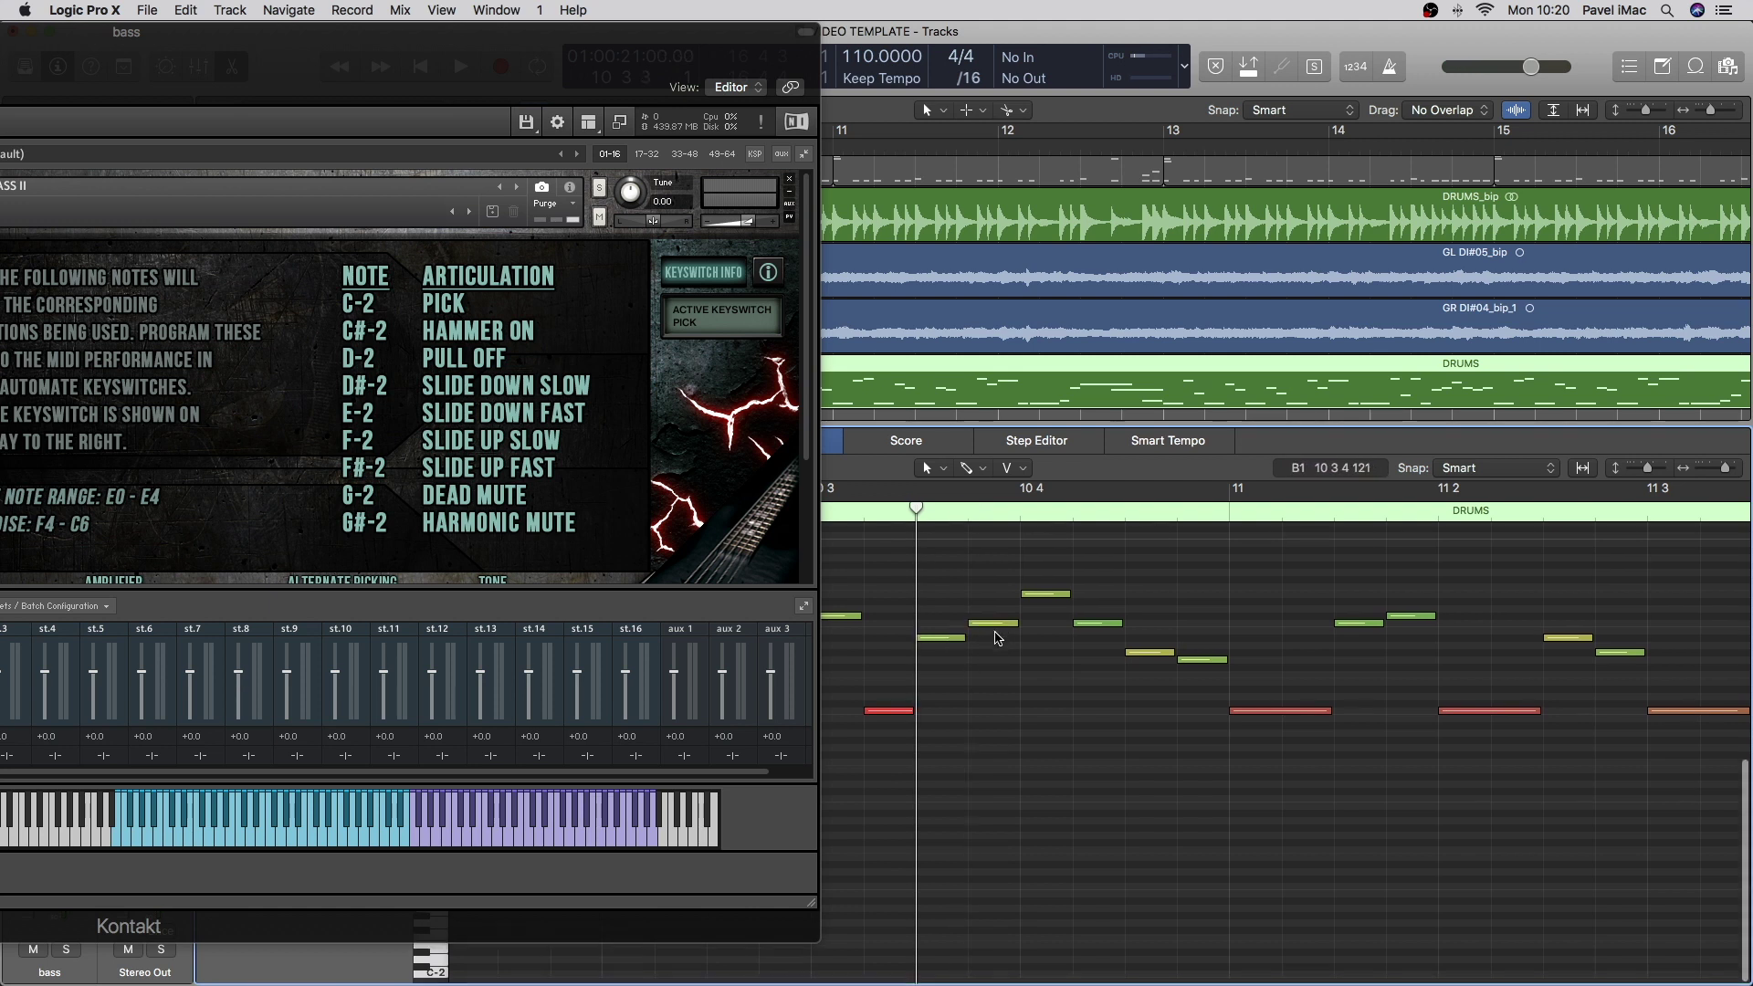
Step: Draw C-2 PICK and C#-2 HAMMER ON keyswitch notes under the run and audition them
{"action": "mouse_move", "coordinate": [931, 982]}
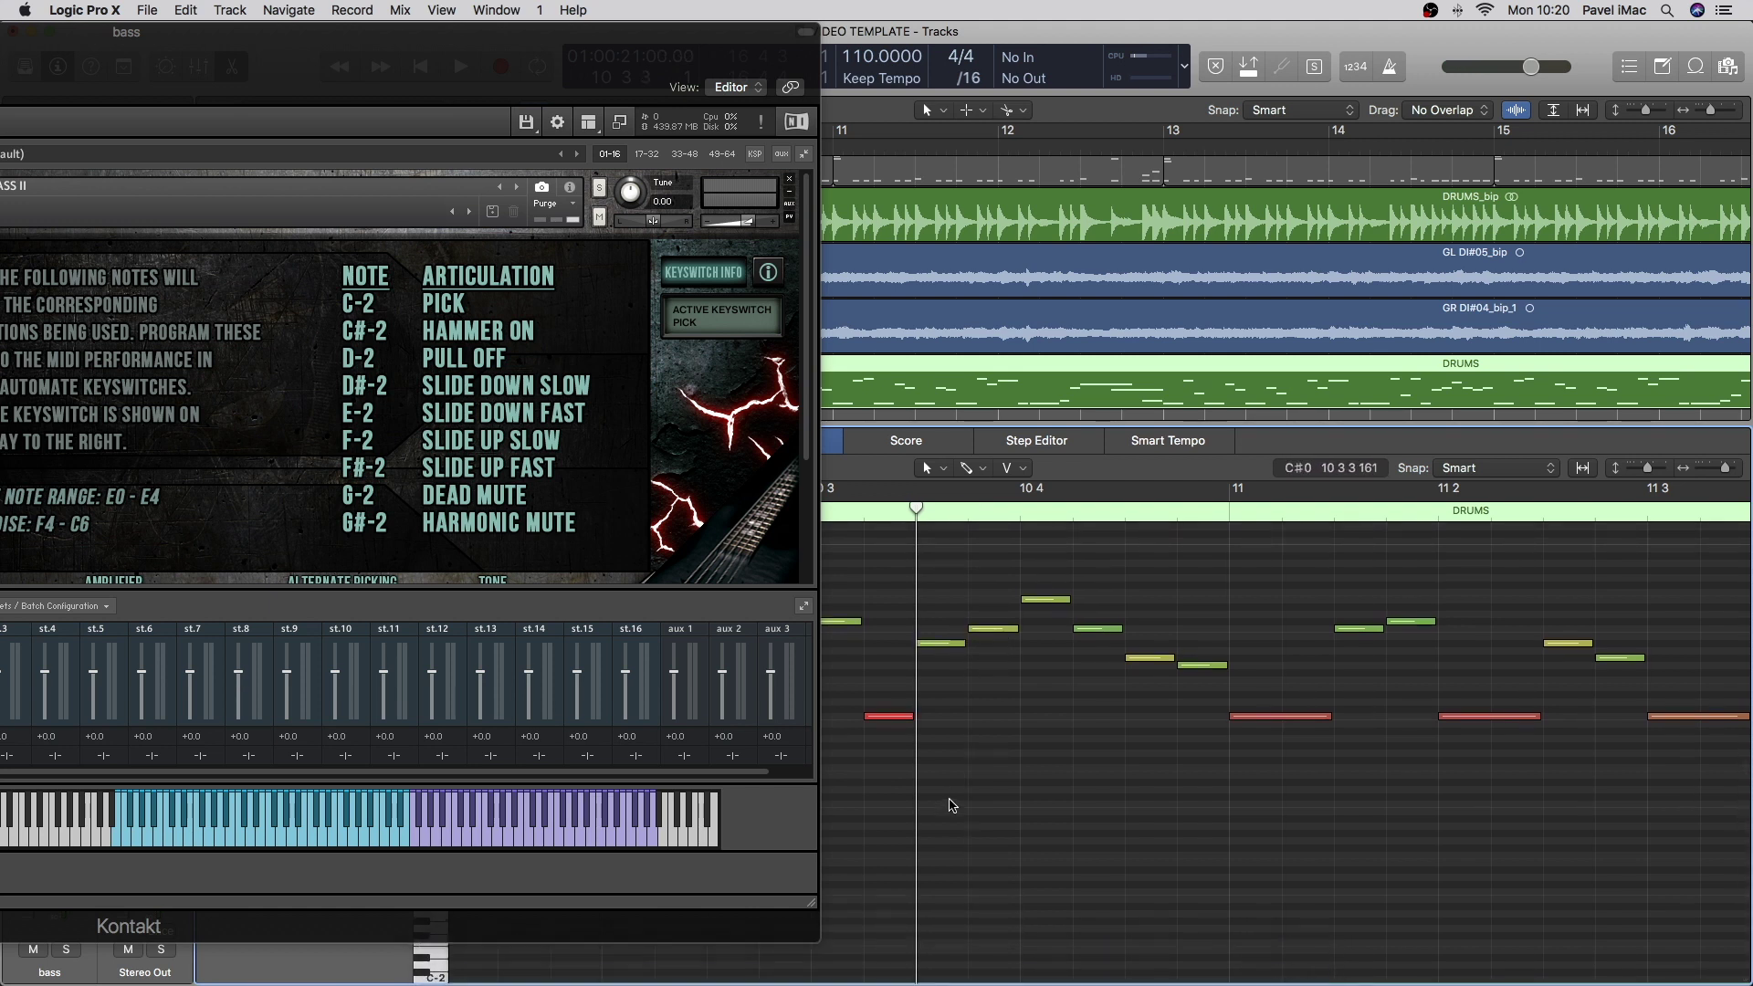
{"action": "left_click", "coordinate": [922, 979], "text": "super"}
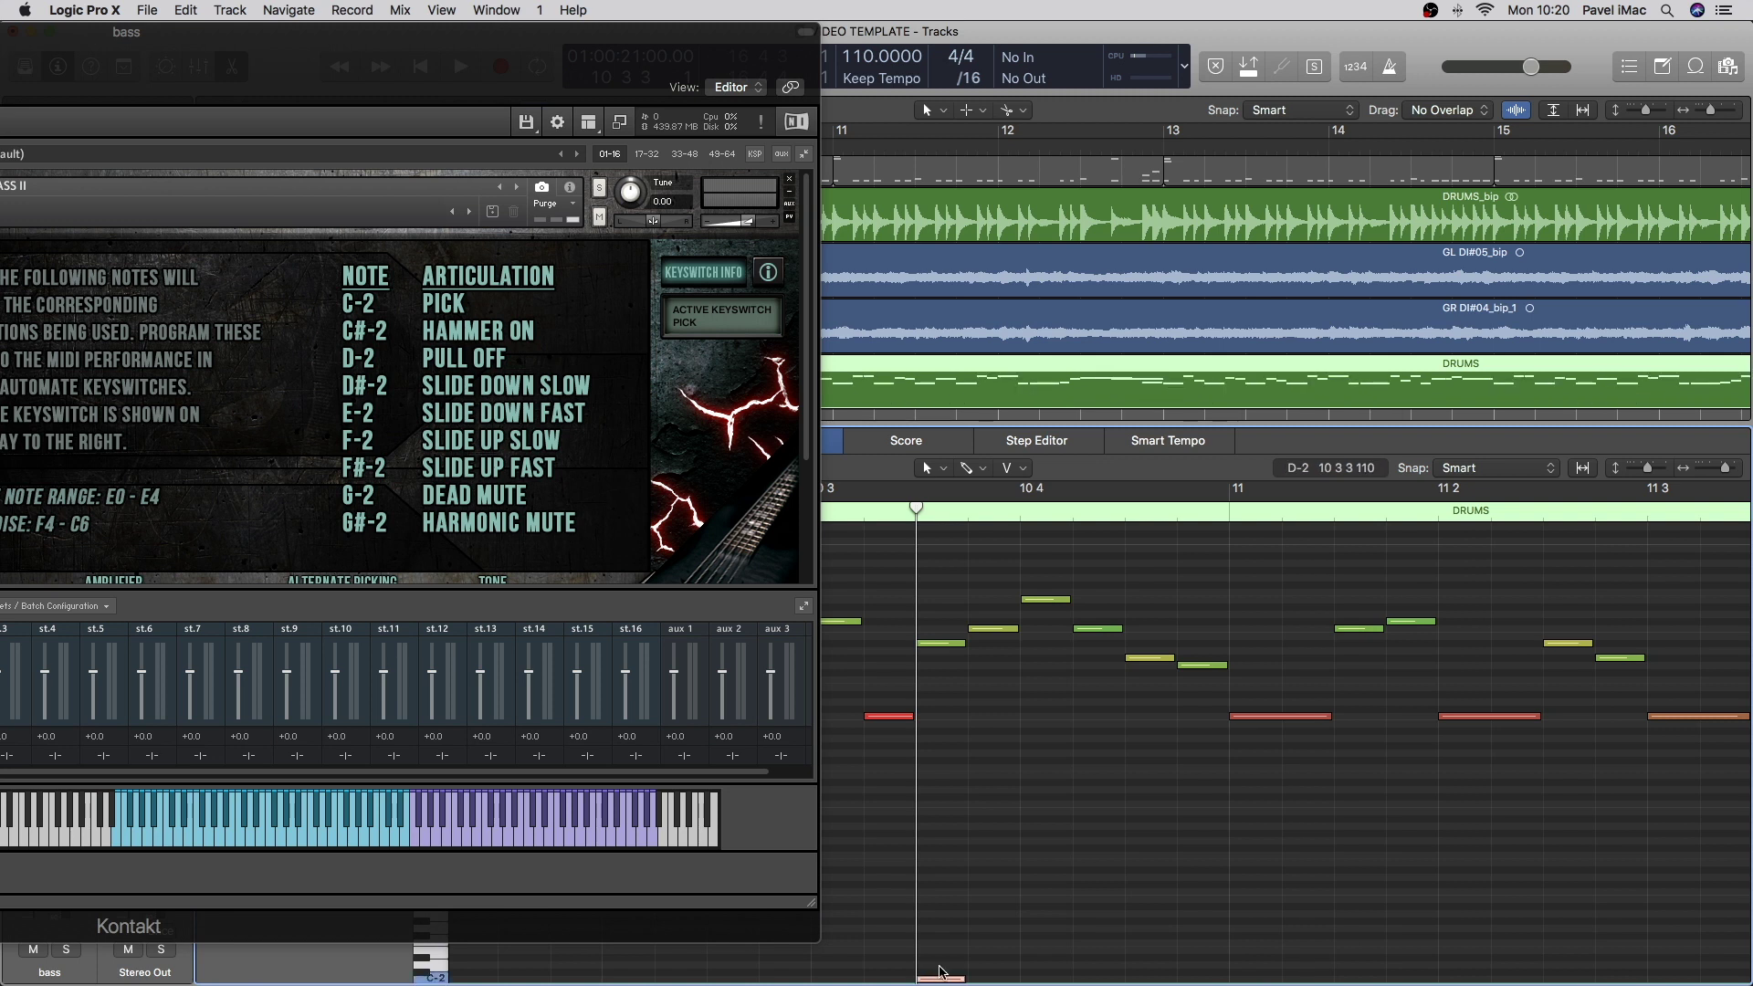
{"action": "left_click", "coordinate": [990, 973], "text": "super"}
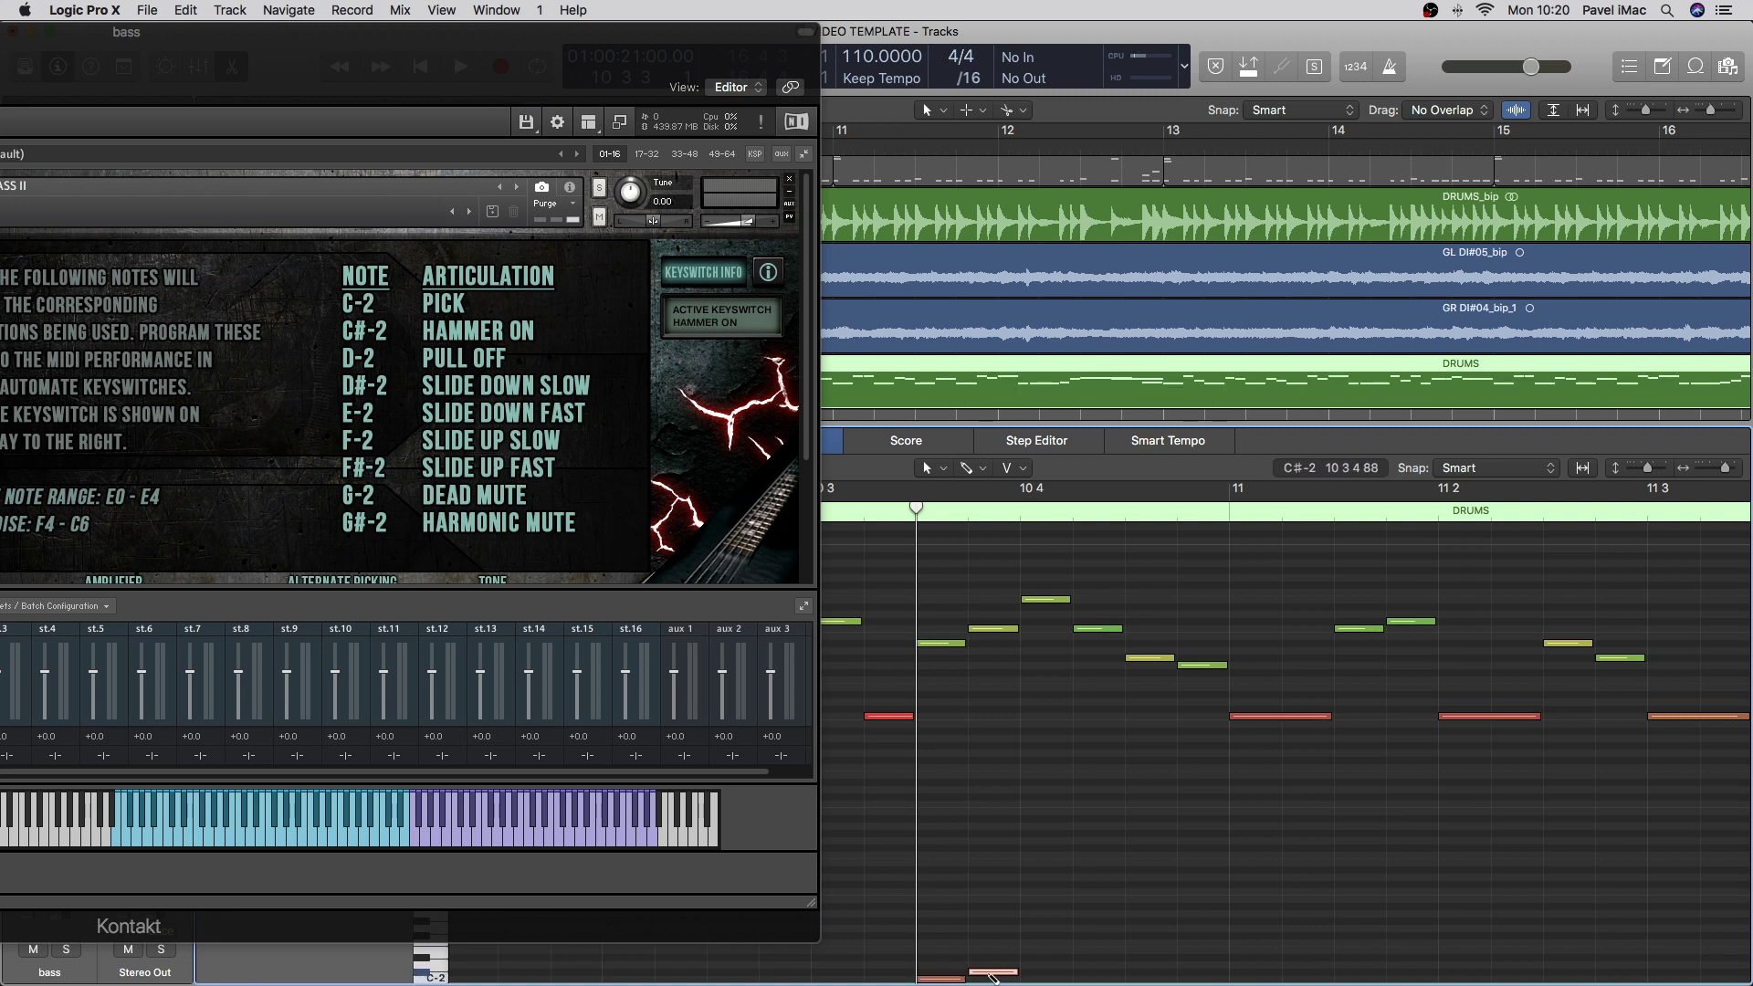
{"action": "key", "text": "space"}
{"action": "key", "text": "space"}
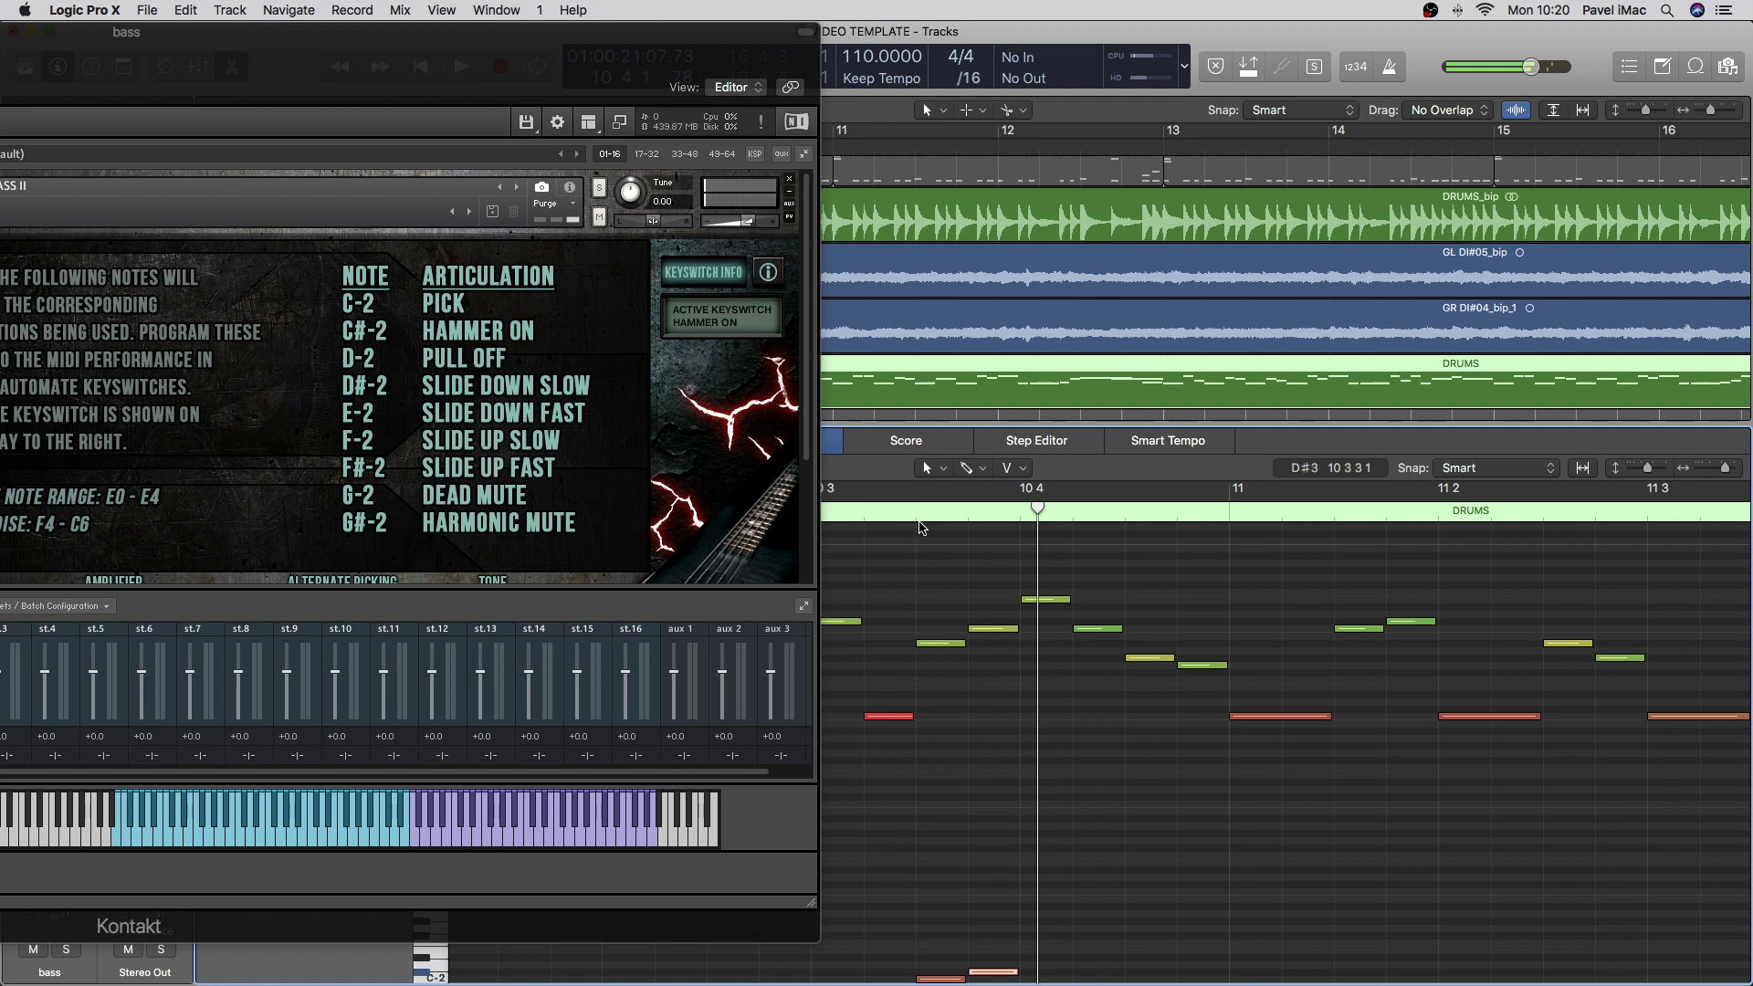
Step: Add D-2 PULL OFF, C-2 PICK and C#-2 HAMMER ON keyswitch notes from bar 10 beat 4
{"action": "left_click_drag", "start_coordinate": [1019, 522], "coordinate": [1020, 523]}
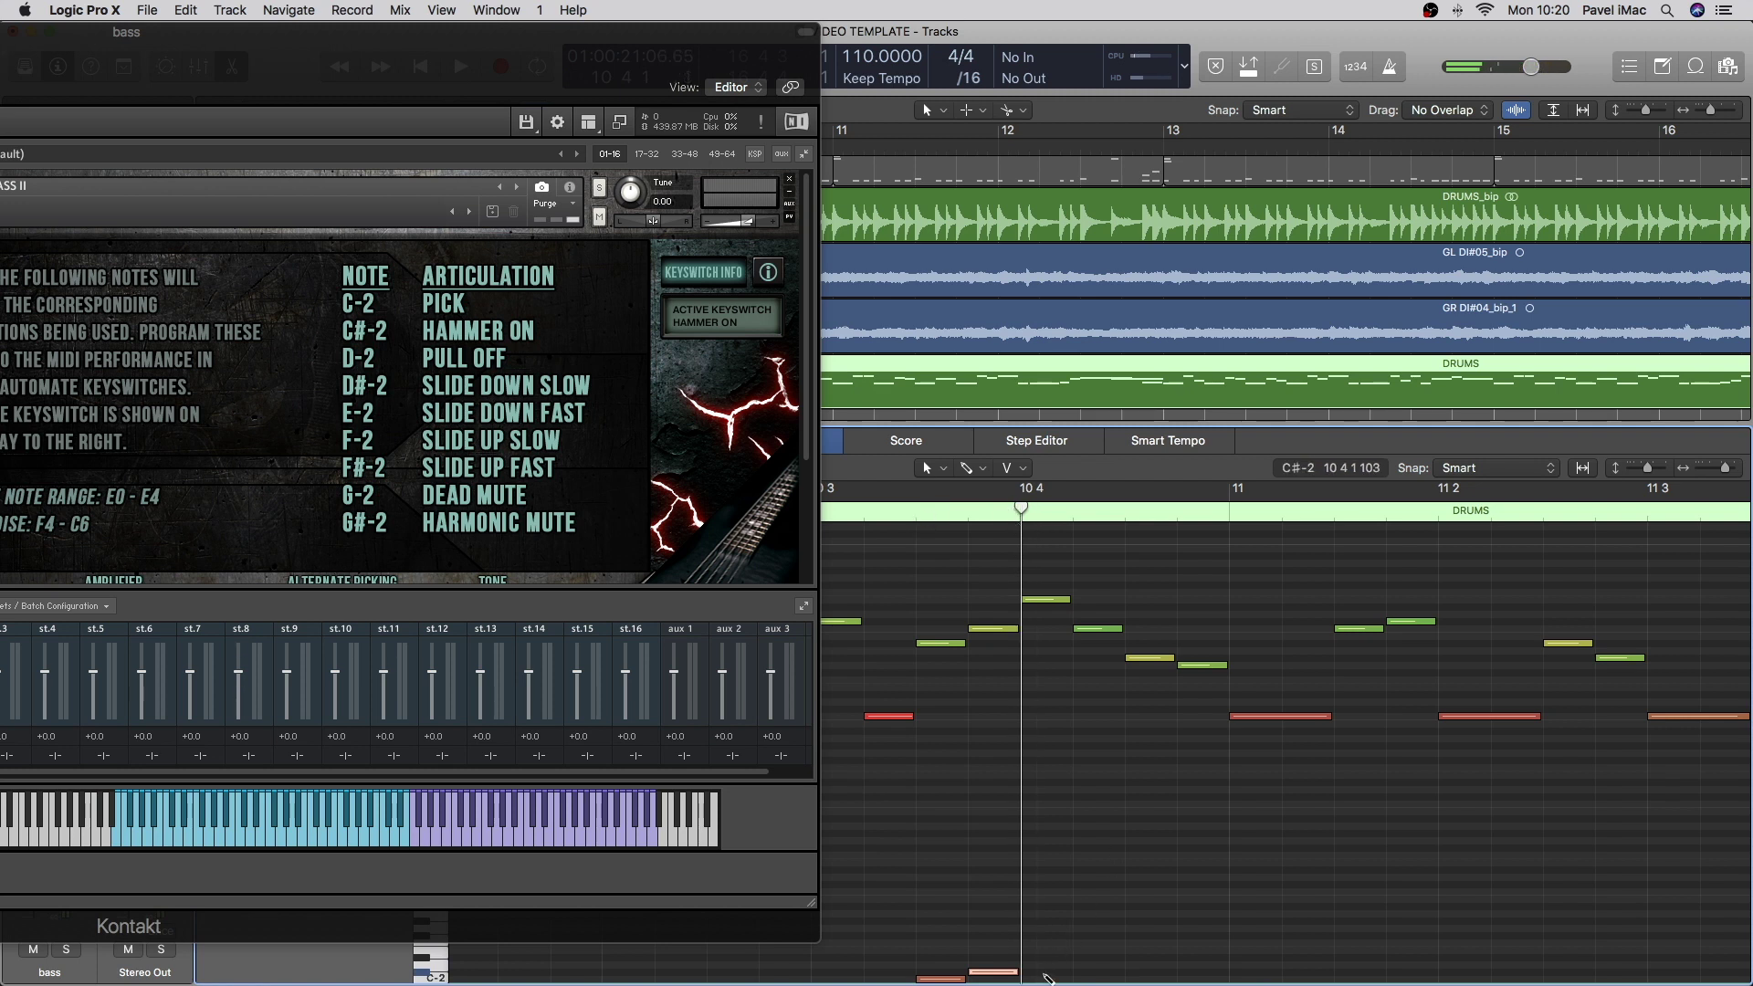
{"action": "left_click", "coordinate": [920, 519]}
{"action": "left_click", "coordinate": [973, 519]}
{"action": "left_click", "coordinate": [1022, 520]}
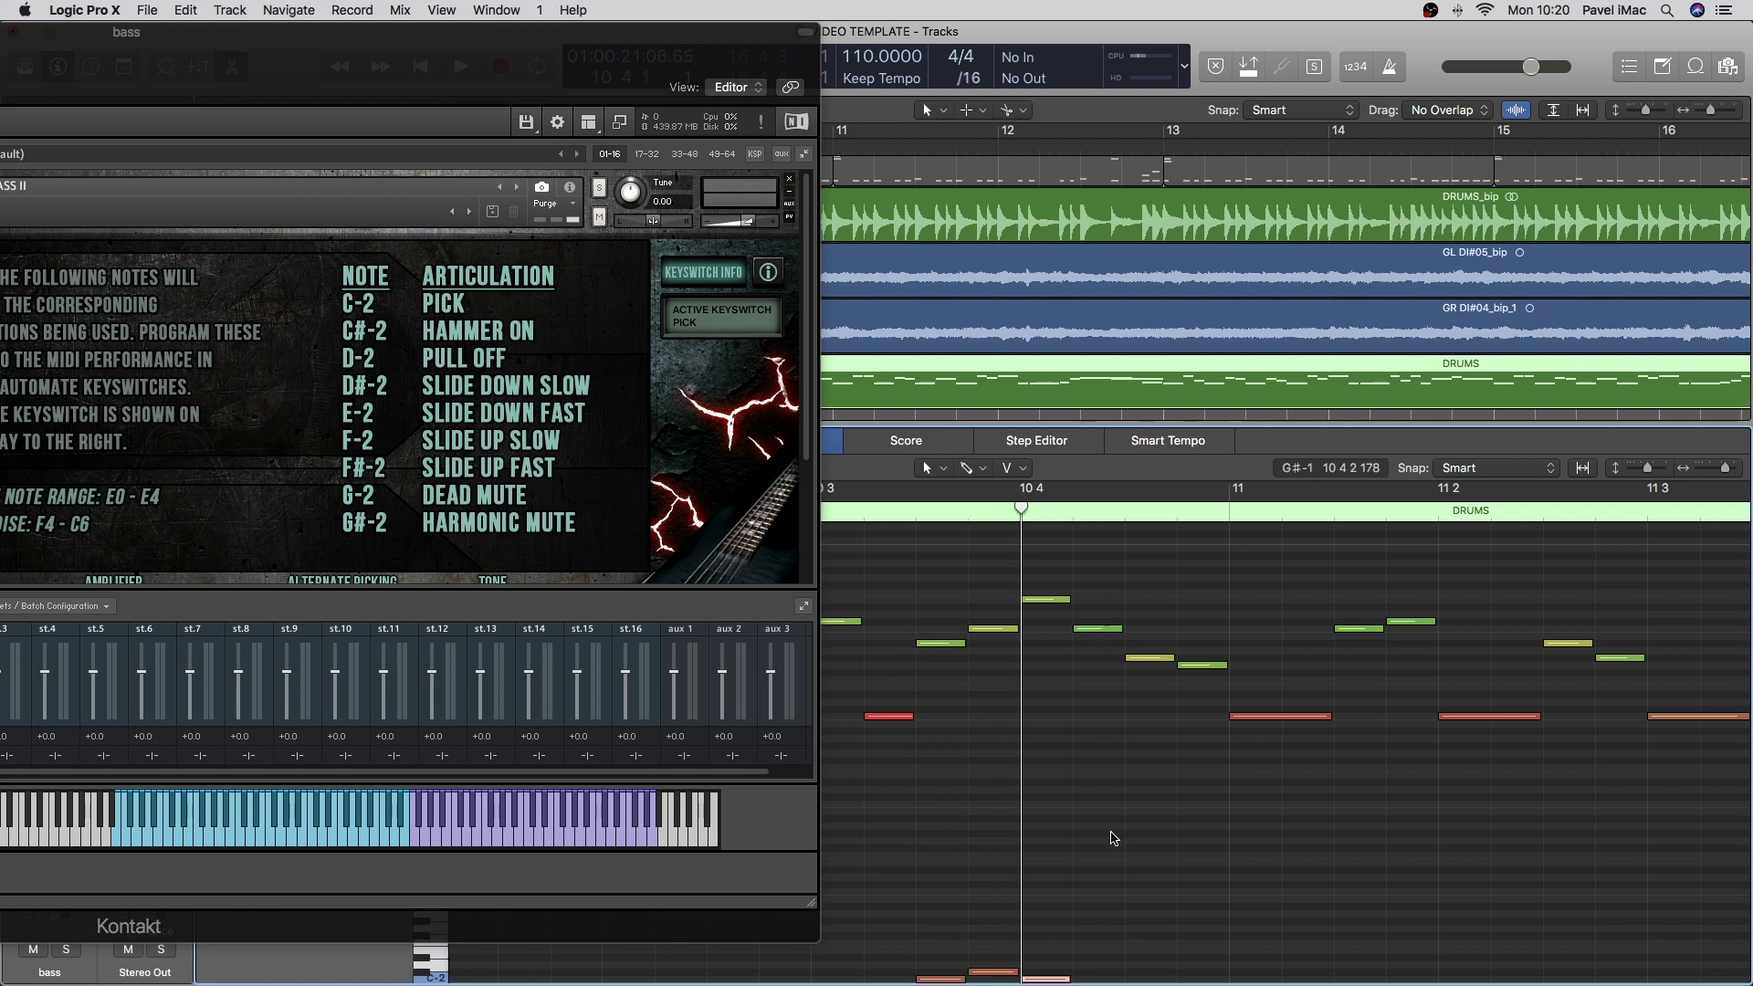
{"action": "left_click", "coordinate": [1090, 965]}
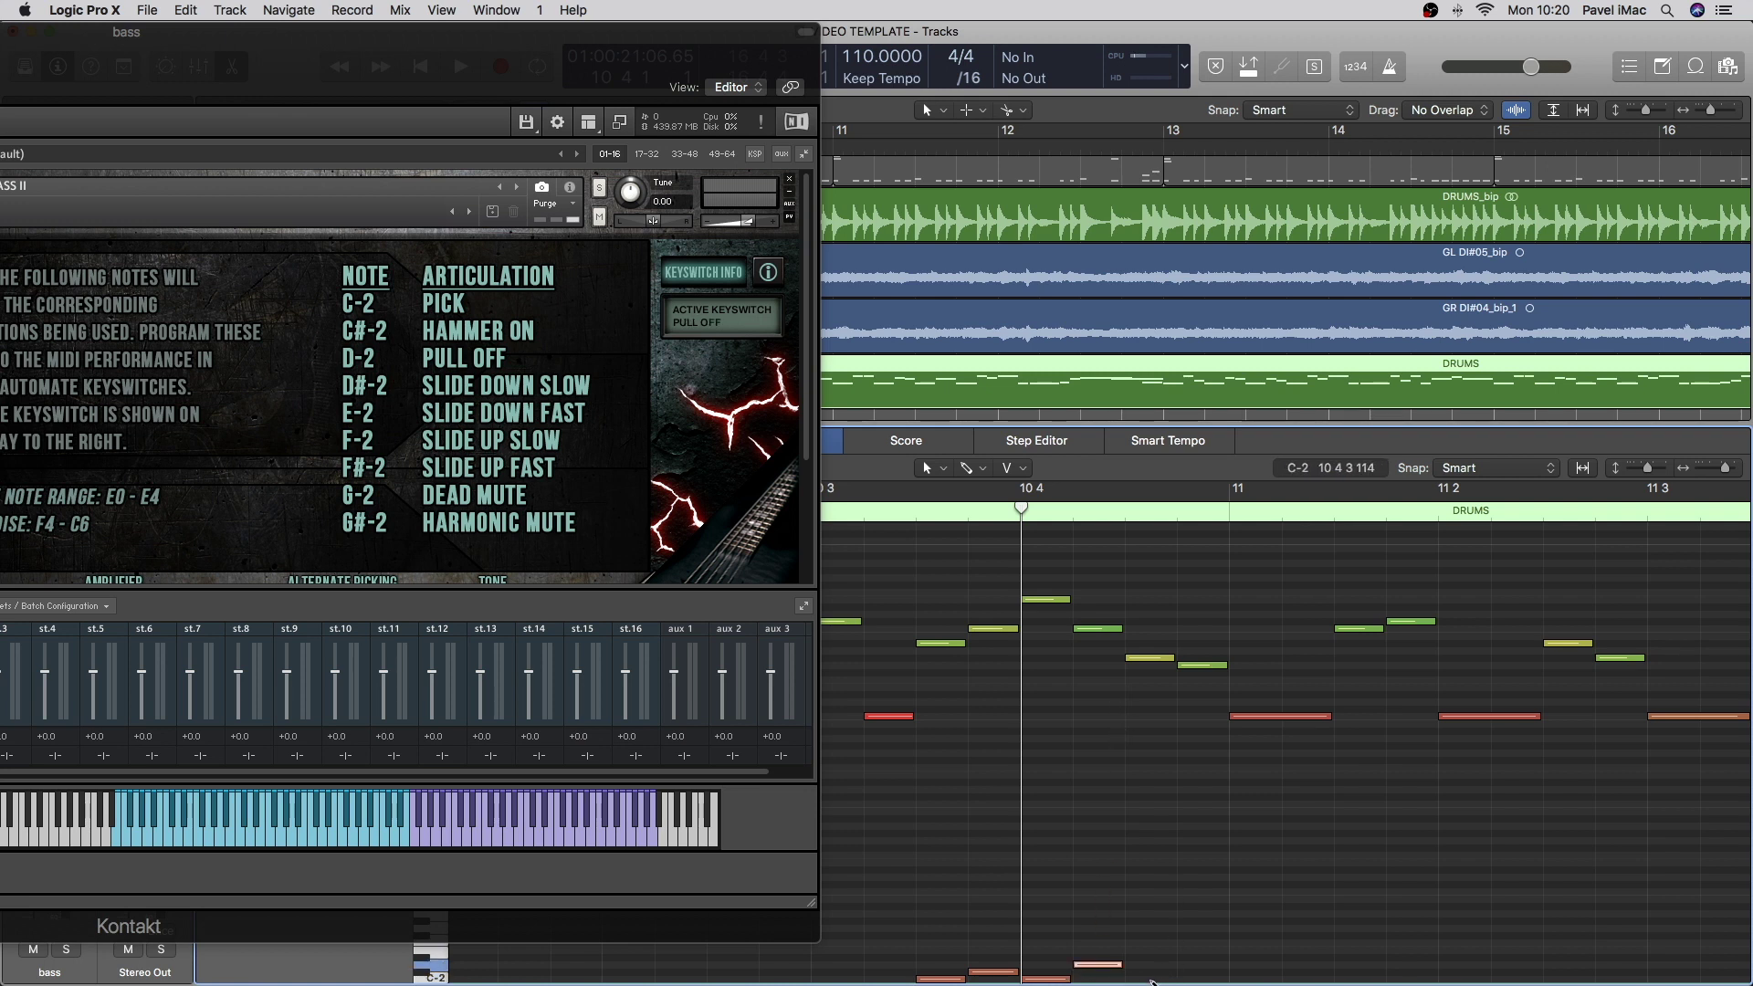
{"action": "left_click", "coordinate": [1151, 979]}
{"action": "left_click", "coordinate": [1204, 972]}
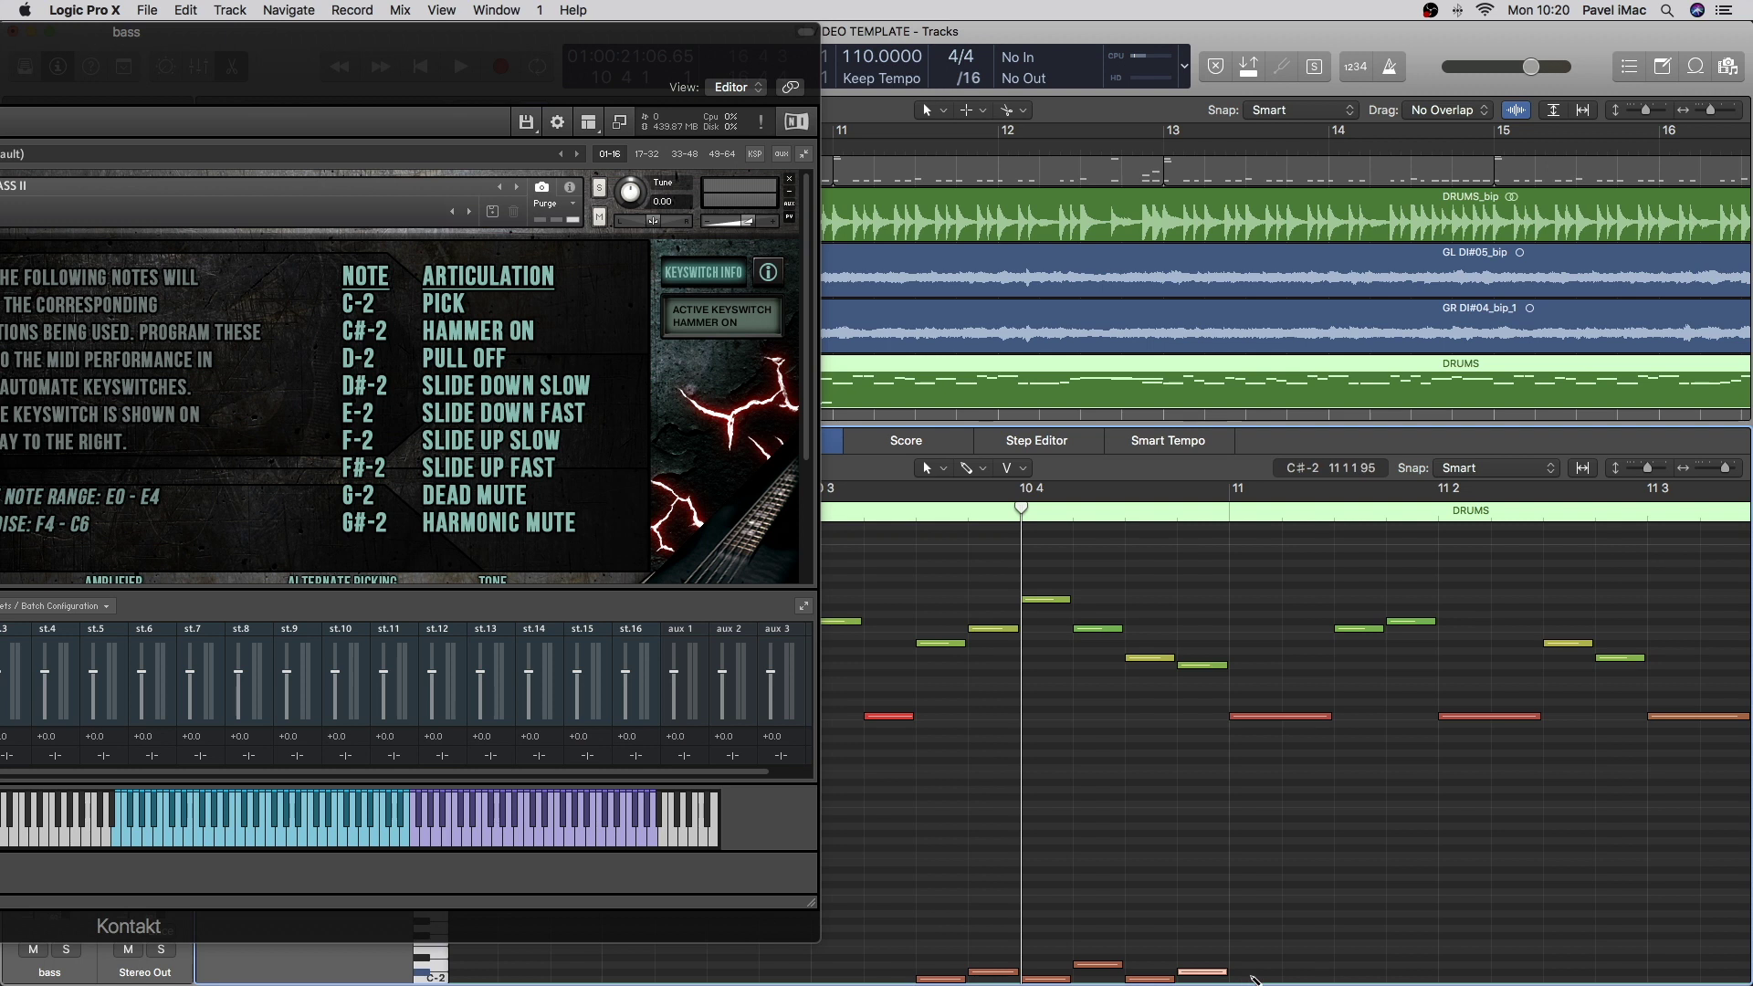
{"action": "scroll", "coordinate": [1332, 785], "scroll_direction": "down", "scroll_amount": 1}
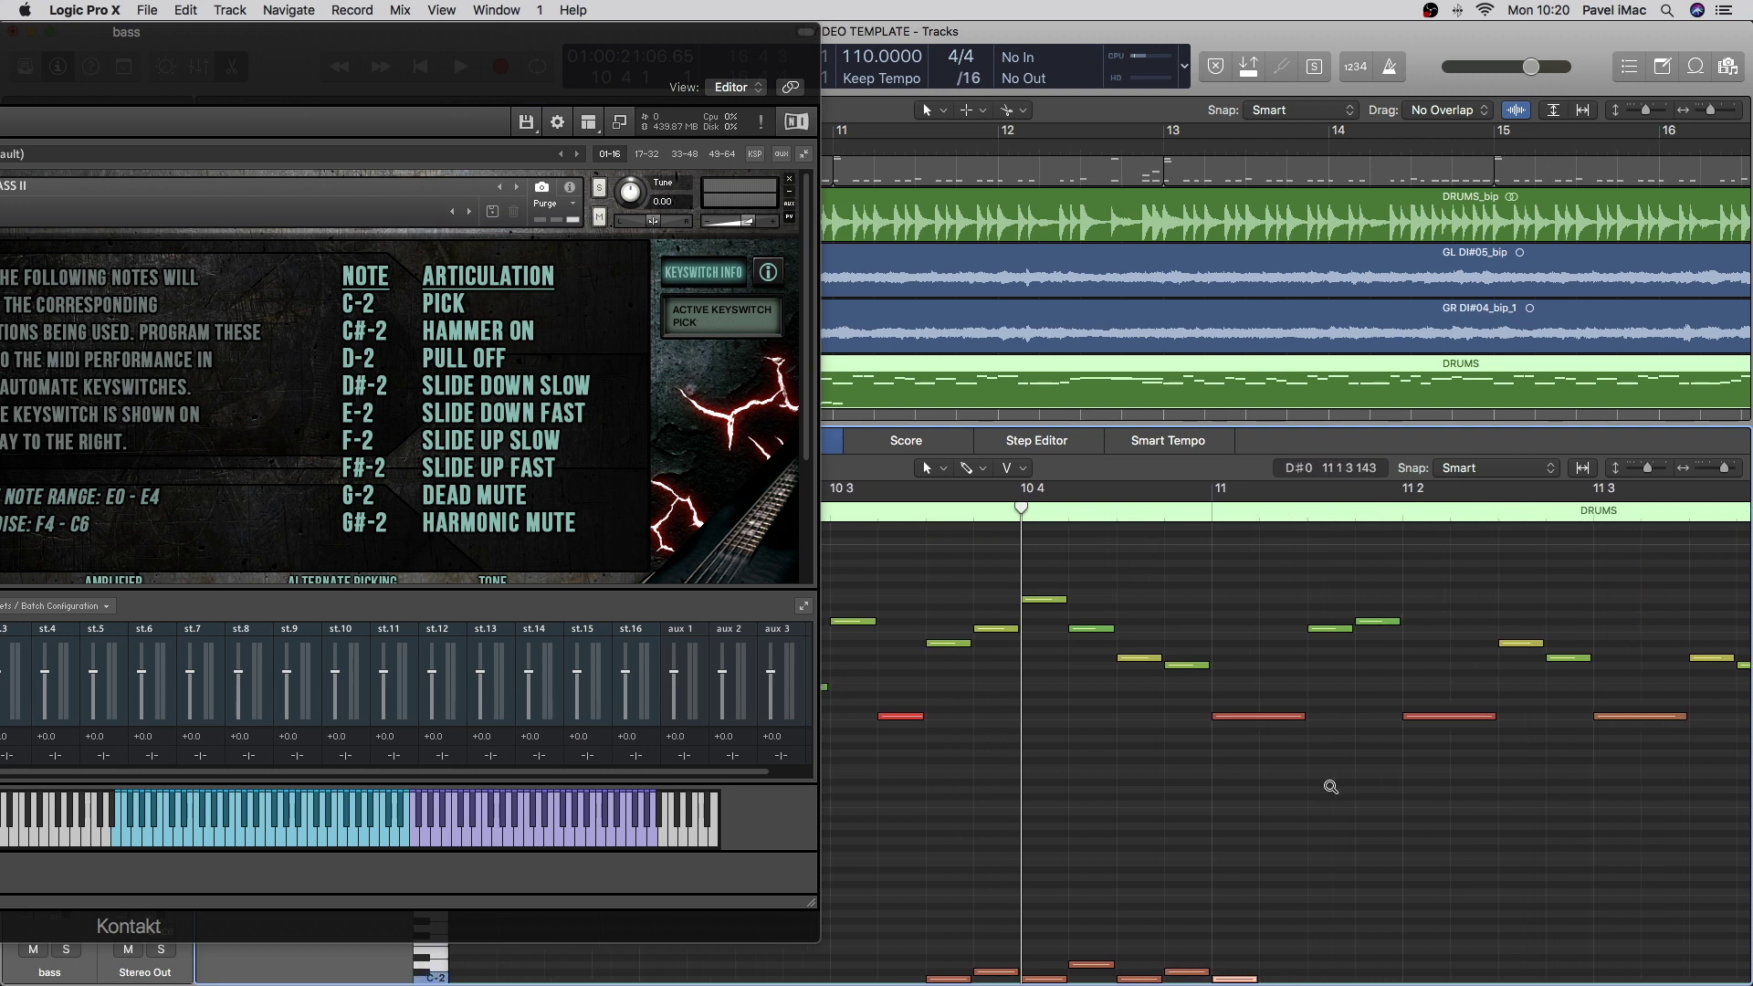
{"action": "scroll", "coordinate": [1331, 785], "scroll_direction": "up", "scroll_amount": 2}
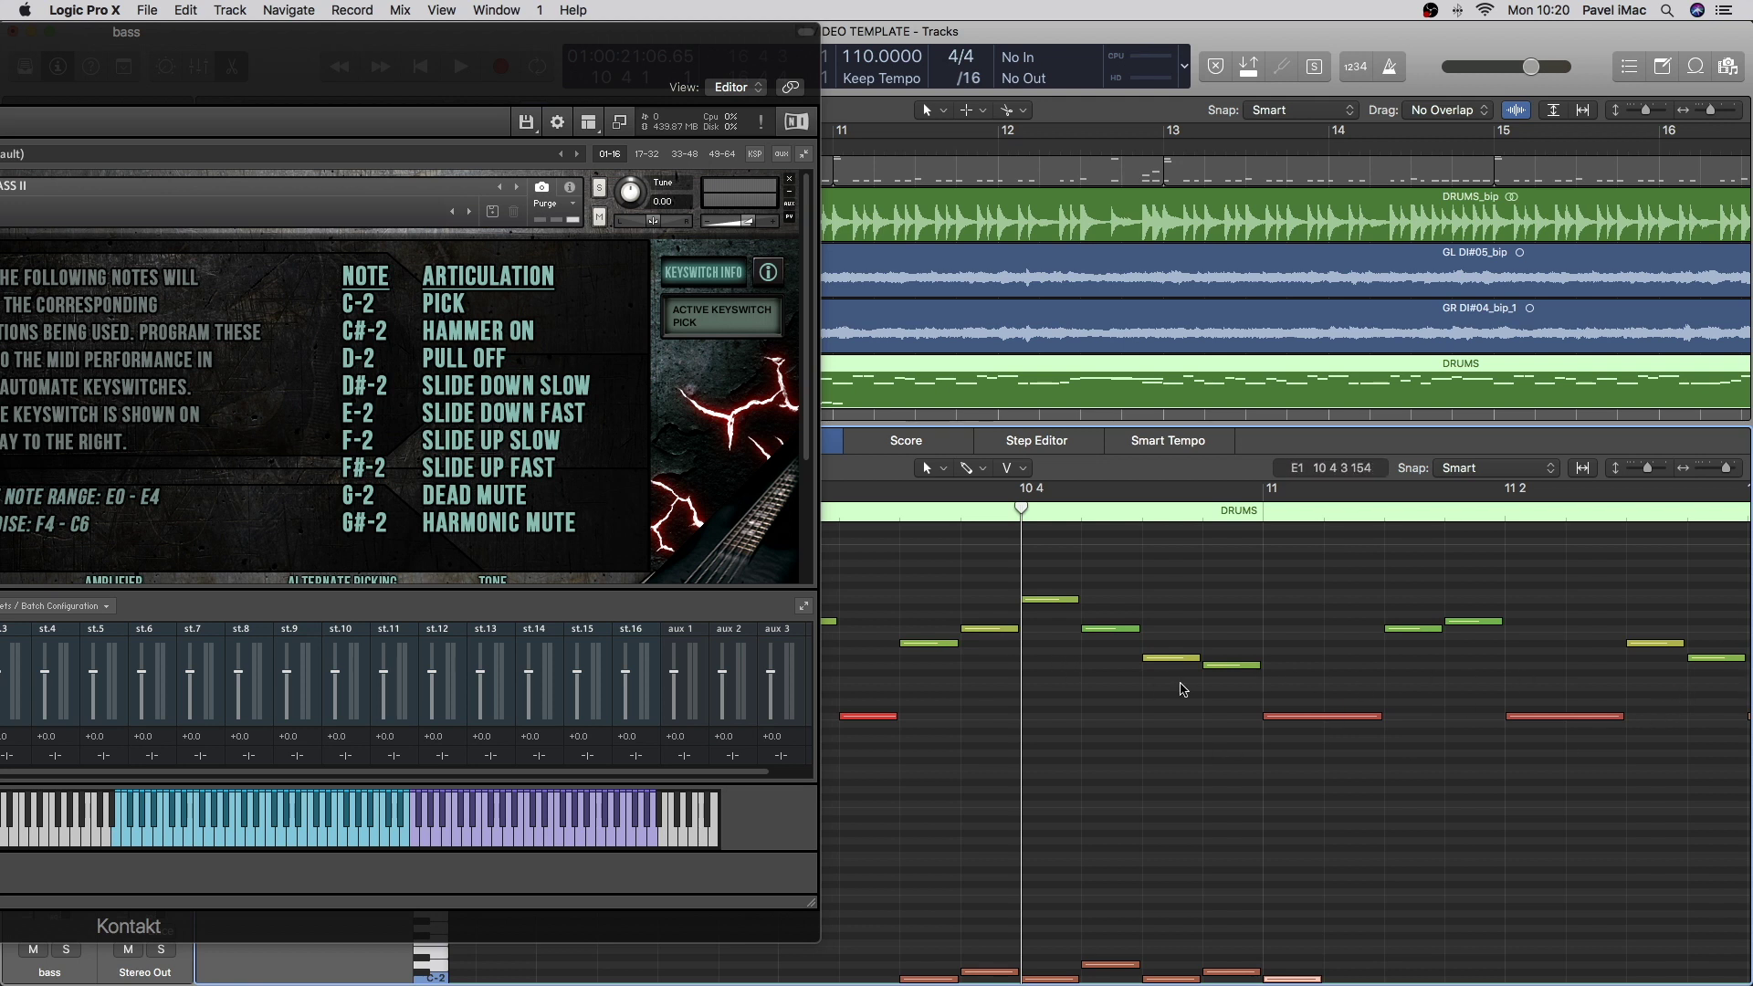
{"action": "key", "text": "super+Left"}
{"action": "left_click_drag", "start_coordinate": [63, 40], "coordinate": [340, 38]}
Step: Close the Kontakt window and audition the soloed bass run around bar 10 beat 3
{"action": "key", "text": "super+w"}
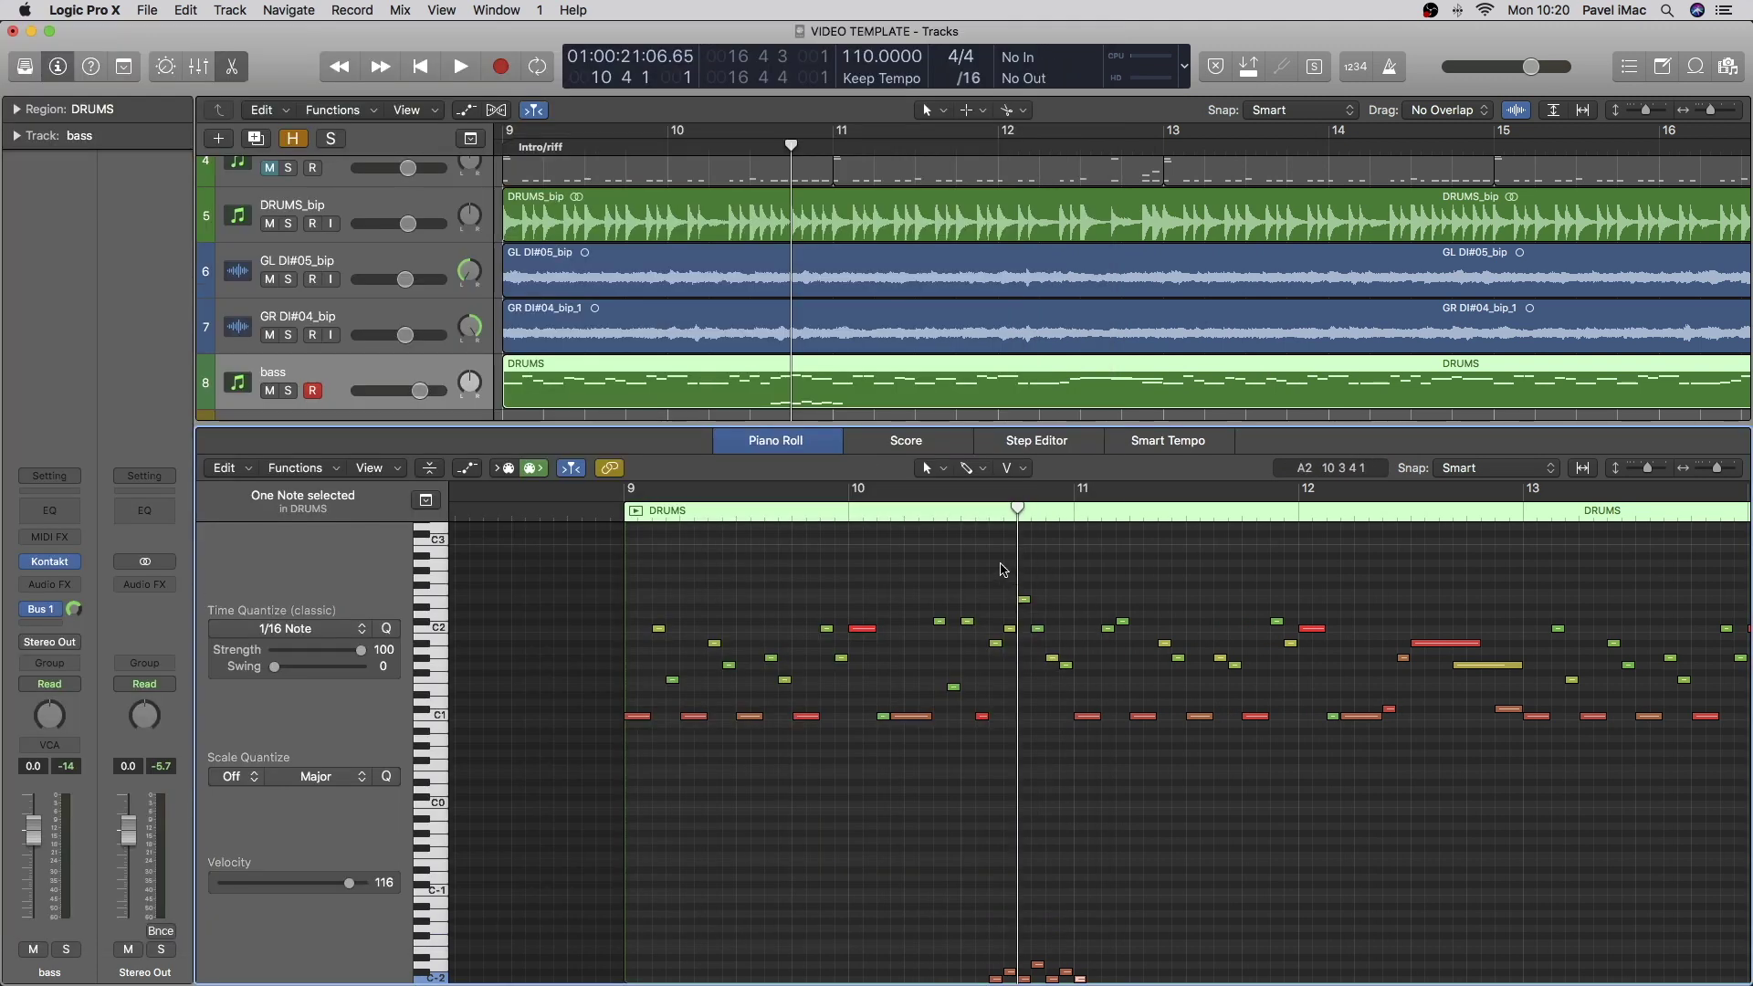
{"action": "key", "text": "s"}
{"action": "double_click", "coordinate": [842, 514]}
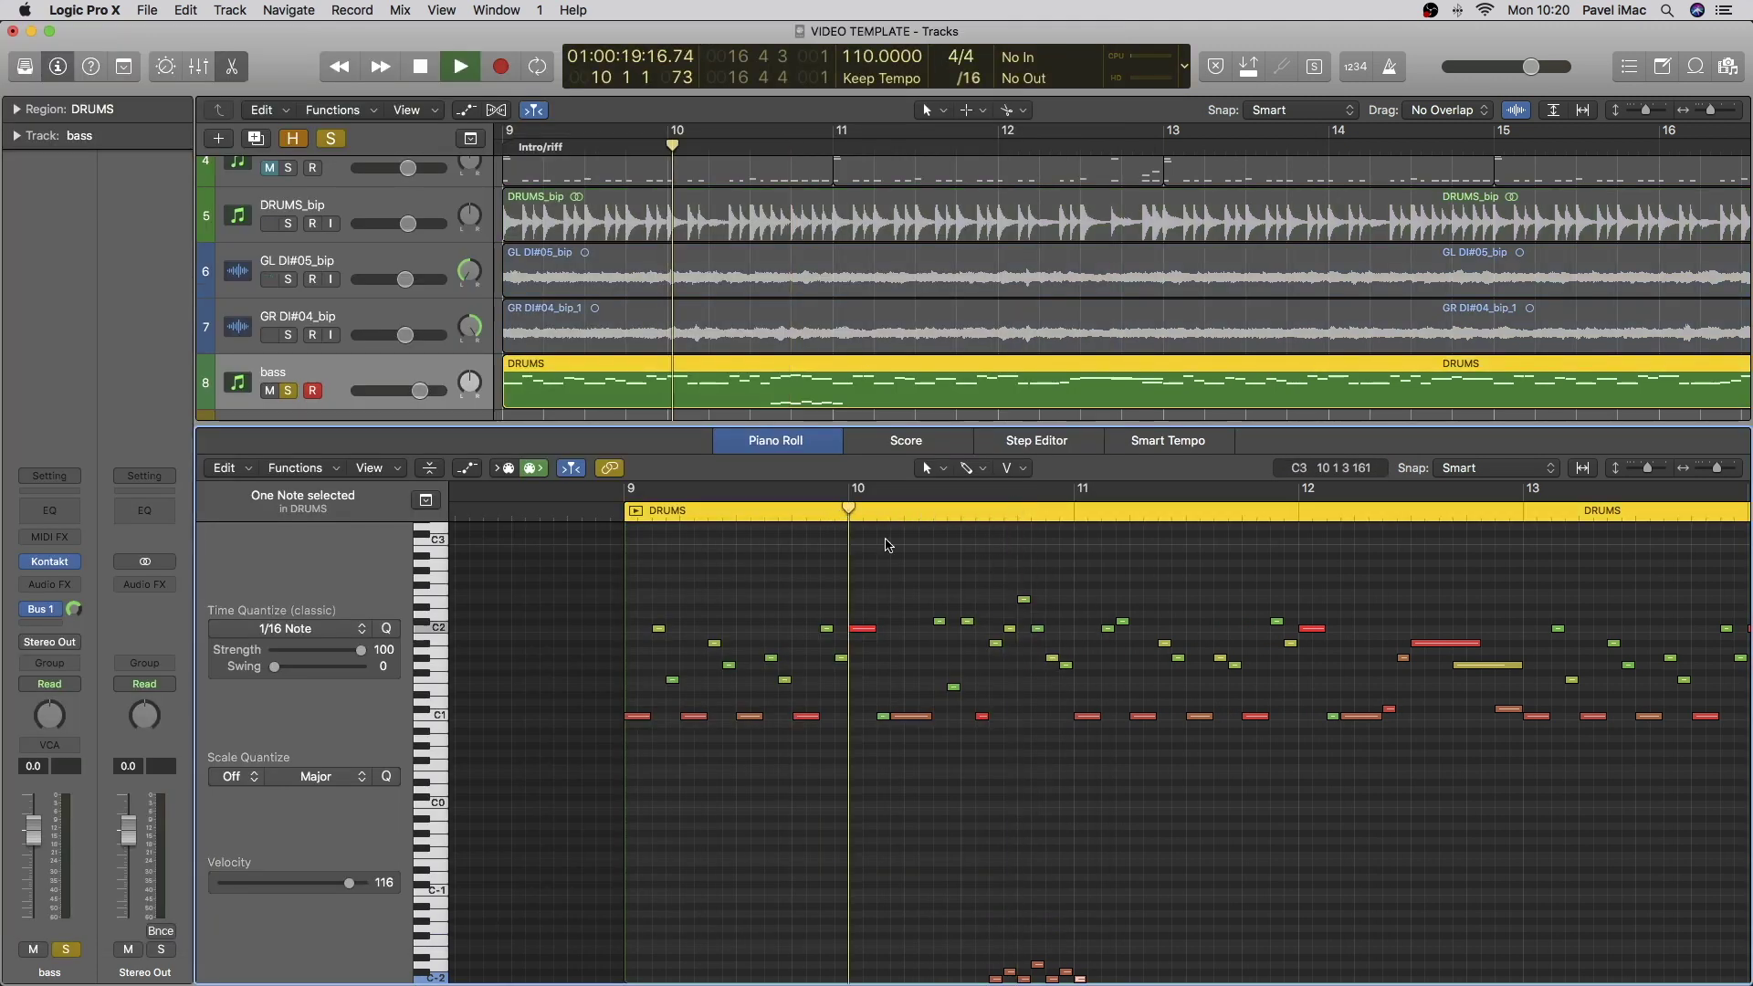
{"action": "key", "text": "super+Right"}
{"action": "key", "text": "super+Right"}
{"action": "key", "text": "super+Right"}
{"action": "key", "text": "super+Right"}
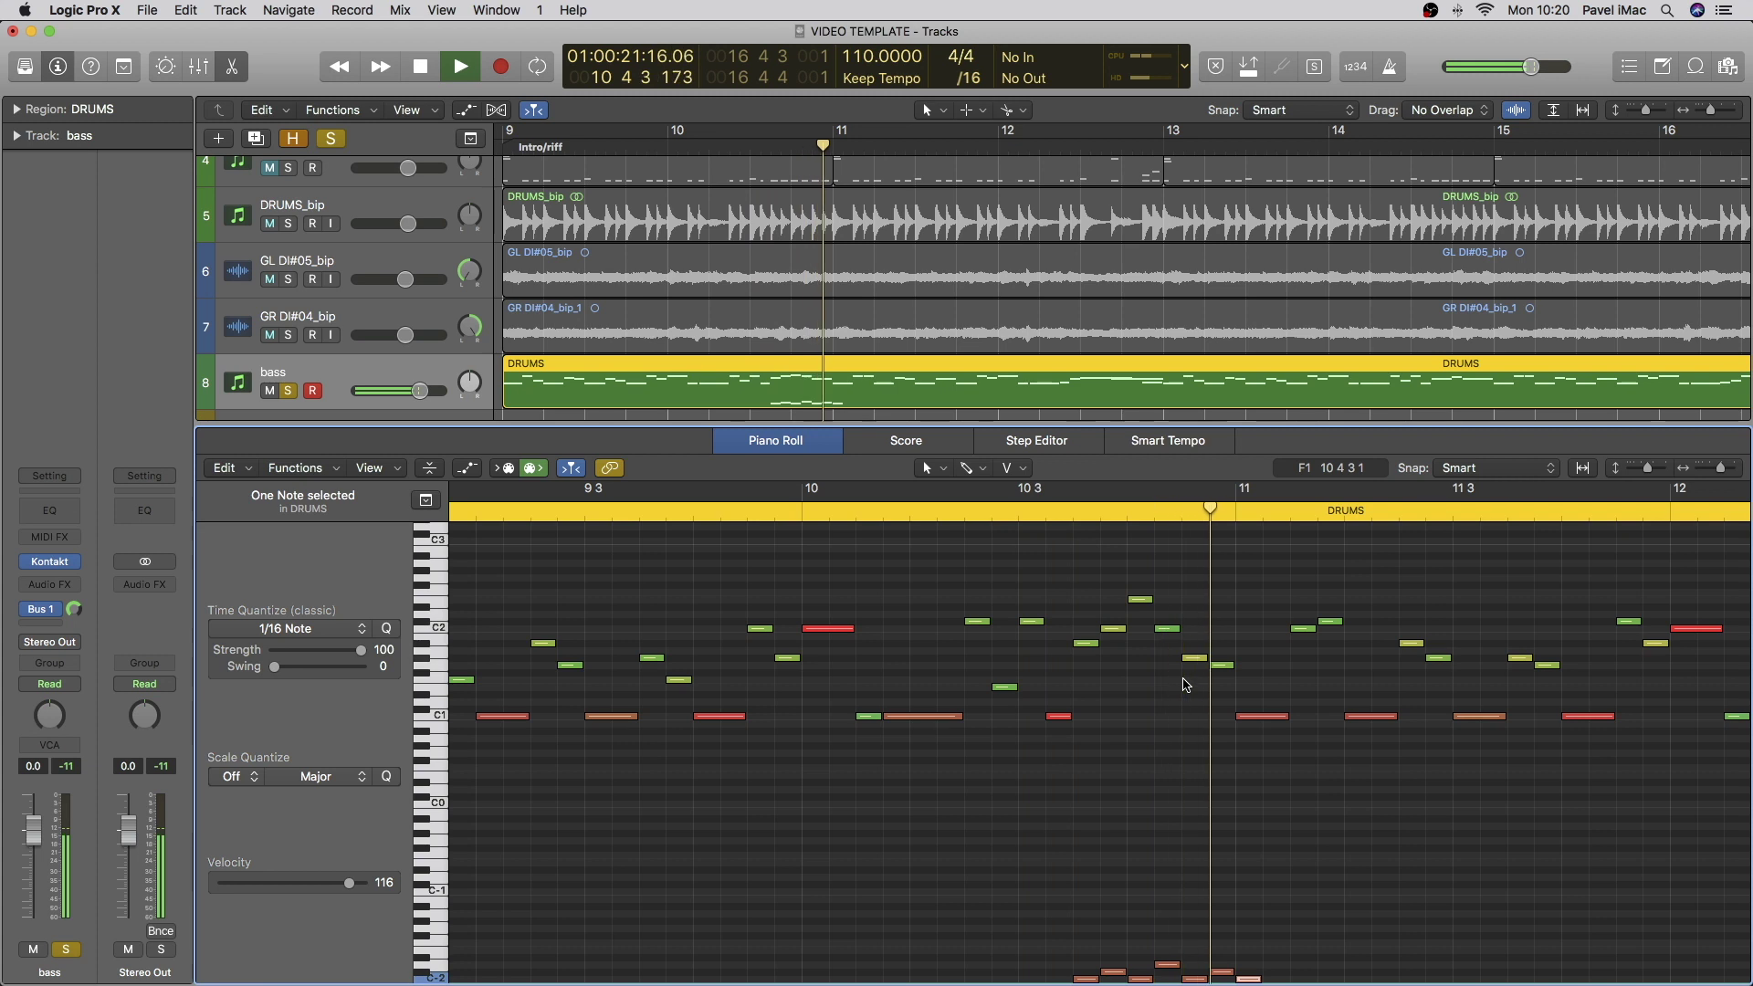
{"action": "left_click", "coordinate": [1089, 516]}
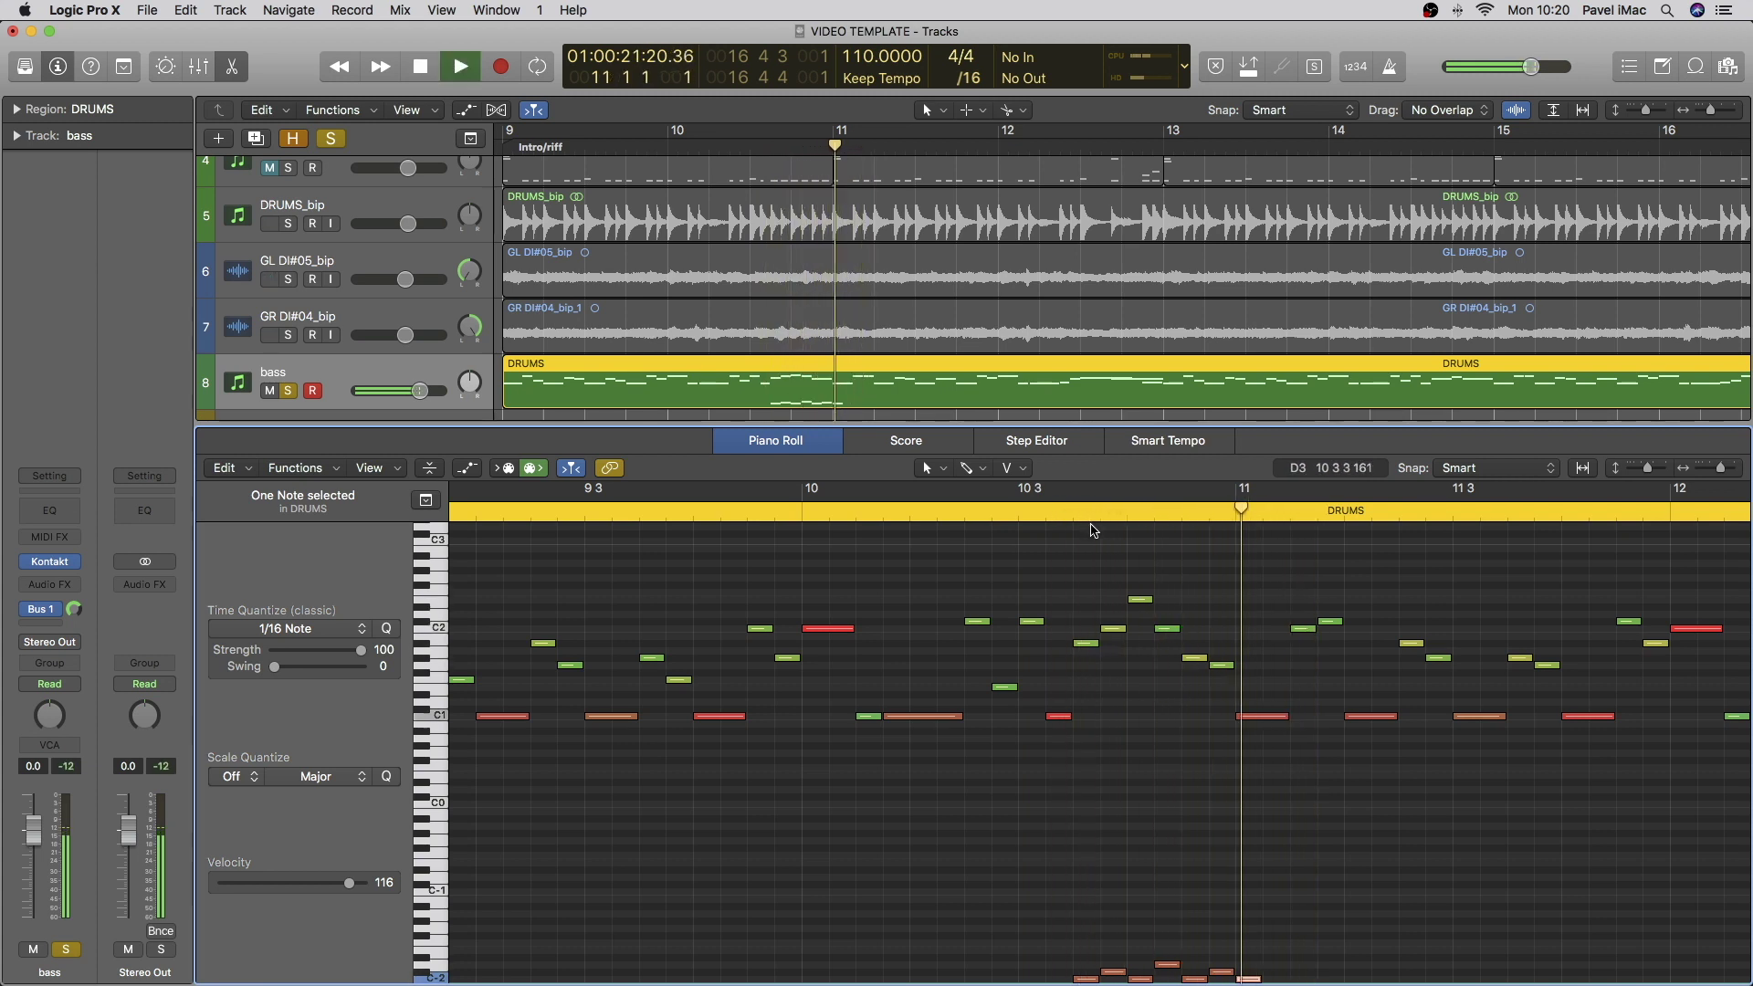
{"action": "left_click", "coordinate": [1068, 517]}
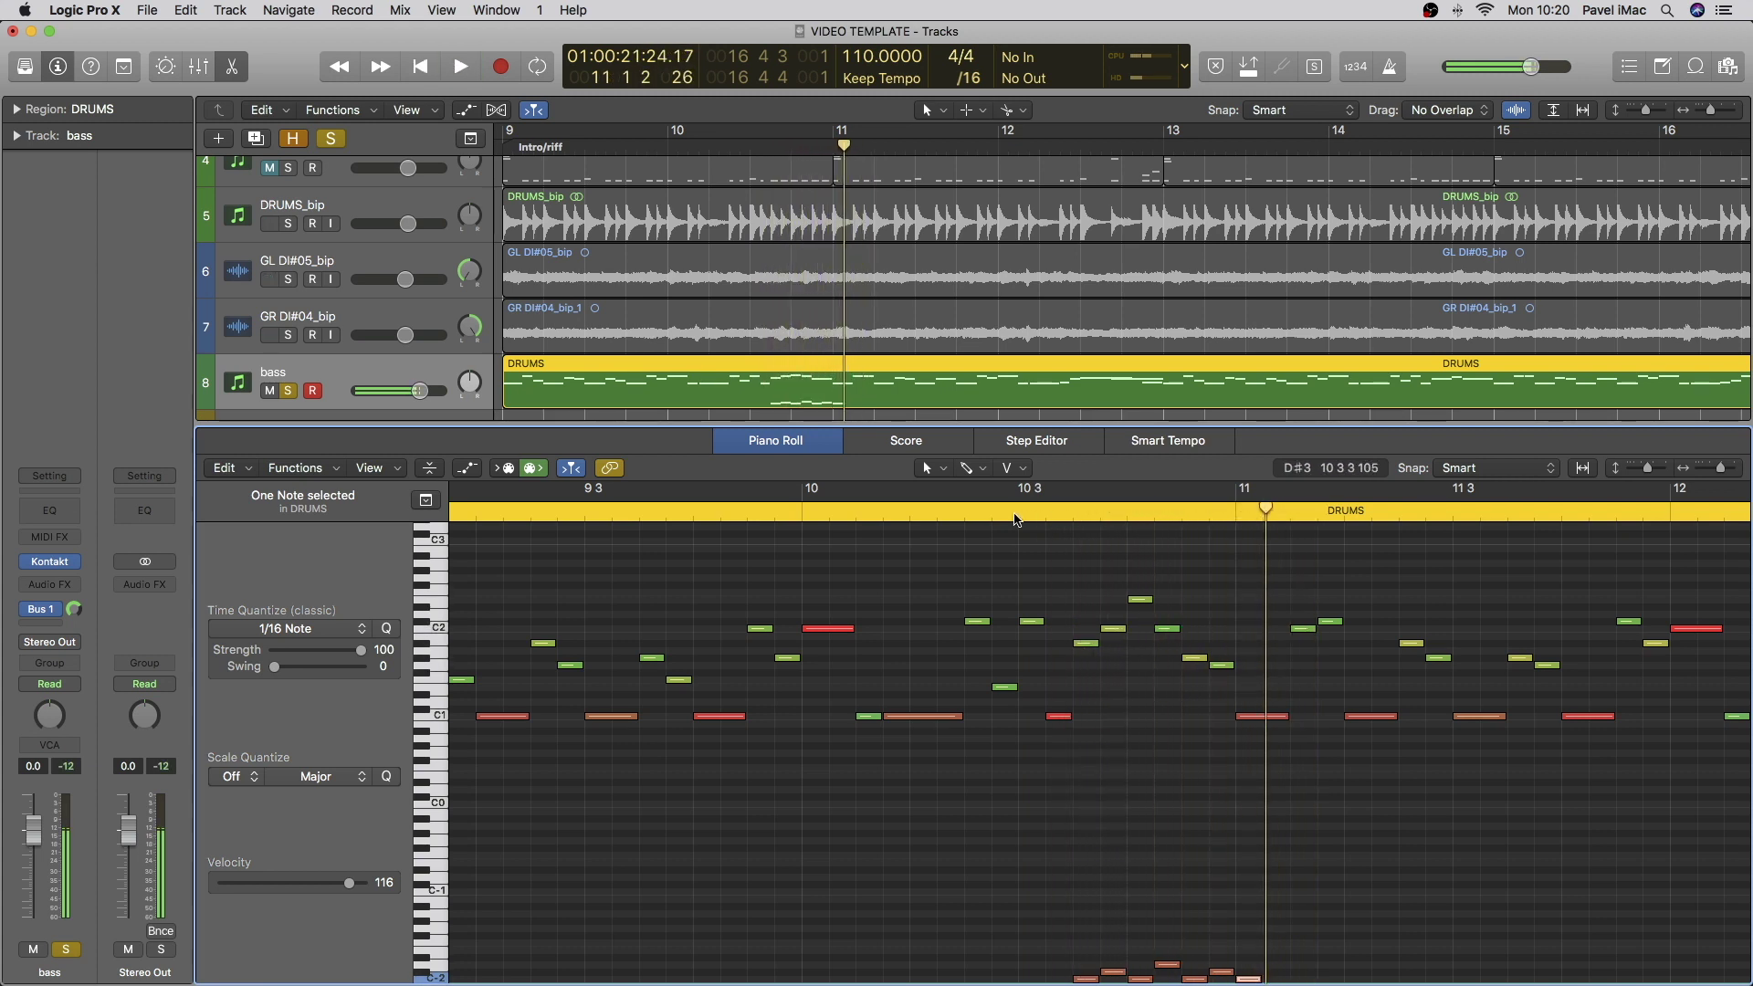
{"action": "left_click", "coordinate": [1023, 520]}
{"action": "key", "text": "space"}
{"action": "left_click", "coordinate": [1022, 521]}
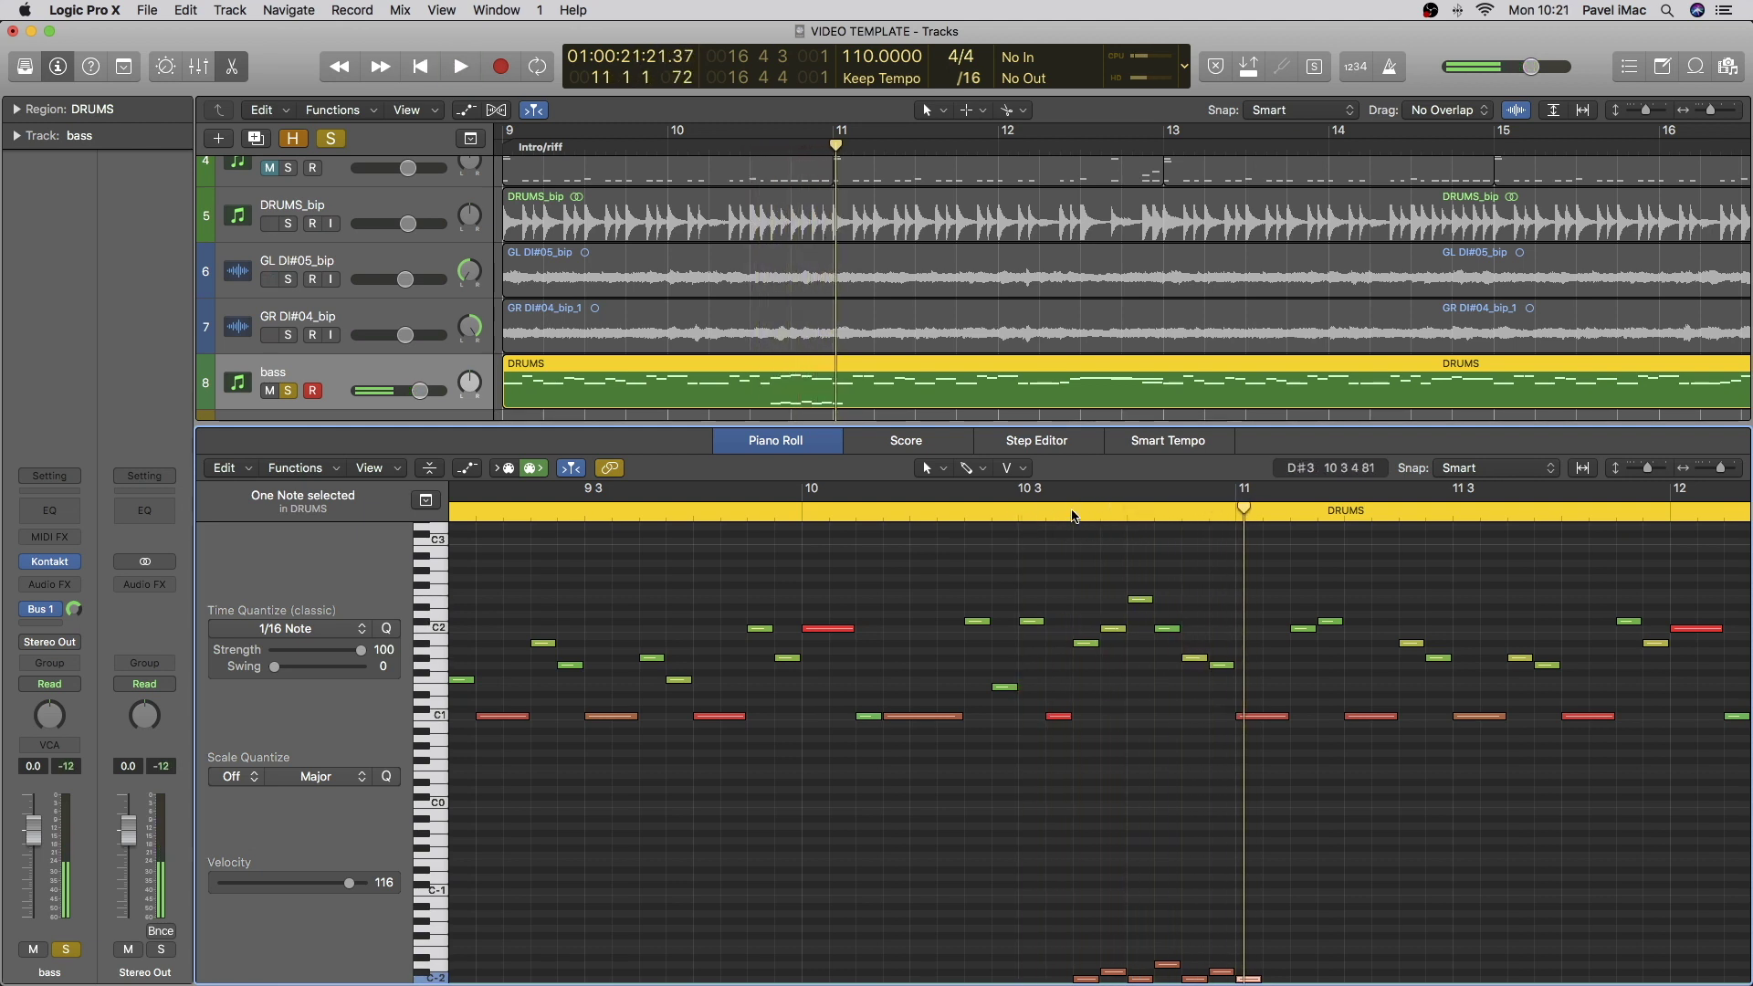
{"action": "left_click", "coordinate": [1075, 514]}
{"action": "key", "text": "space"}
{"action": "scroll", "coordinate": [1187, 628], "scroll_direction": "right", "scroll_amount": 4}
{"action": "key", "text": "space"}
Step: Set a cycle from 10 3 3 to 11 1 1, select the six keyswitch notes, and loop playback
{"action": "left_click_drag", "start_coordinate": [902, 491], "coordinate": [1062, 499]}
{"action": "key", "text": "space"}
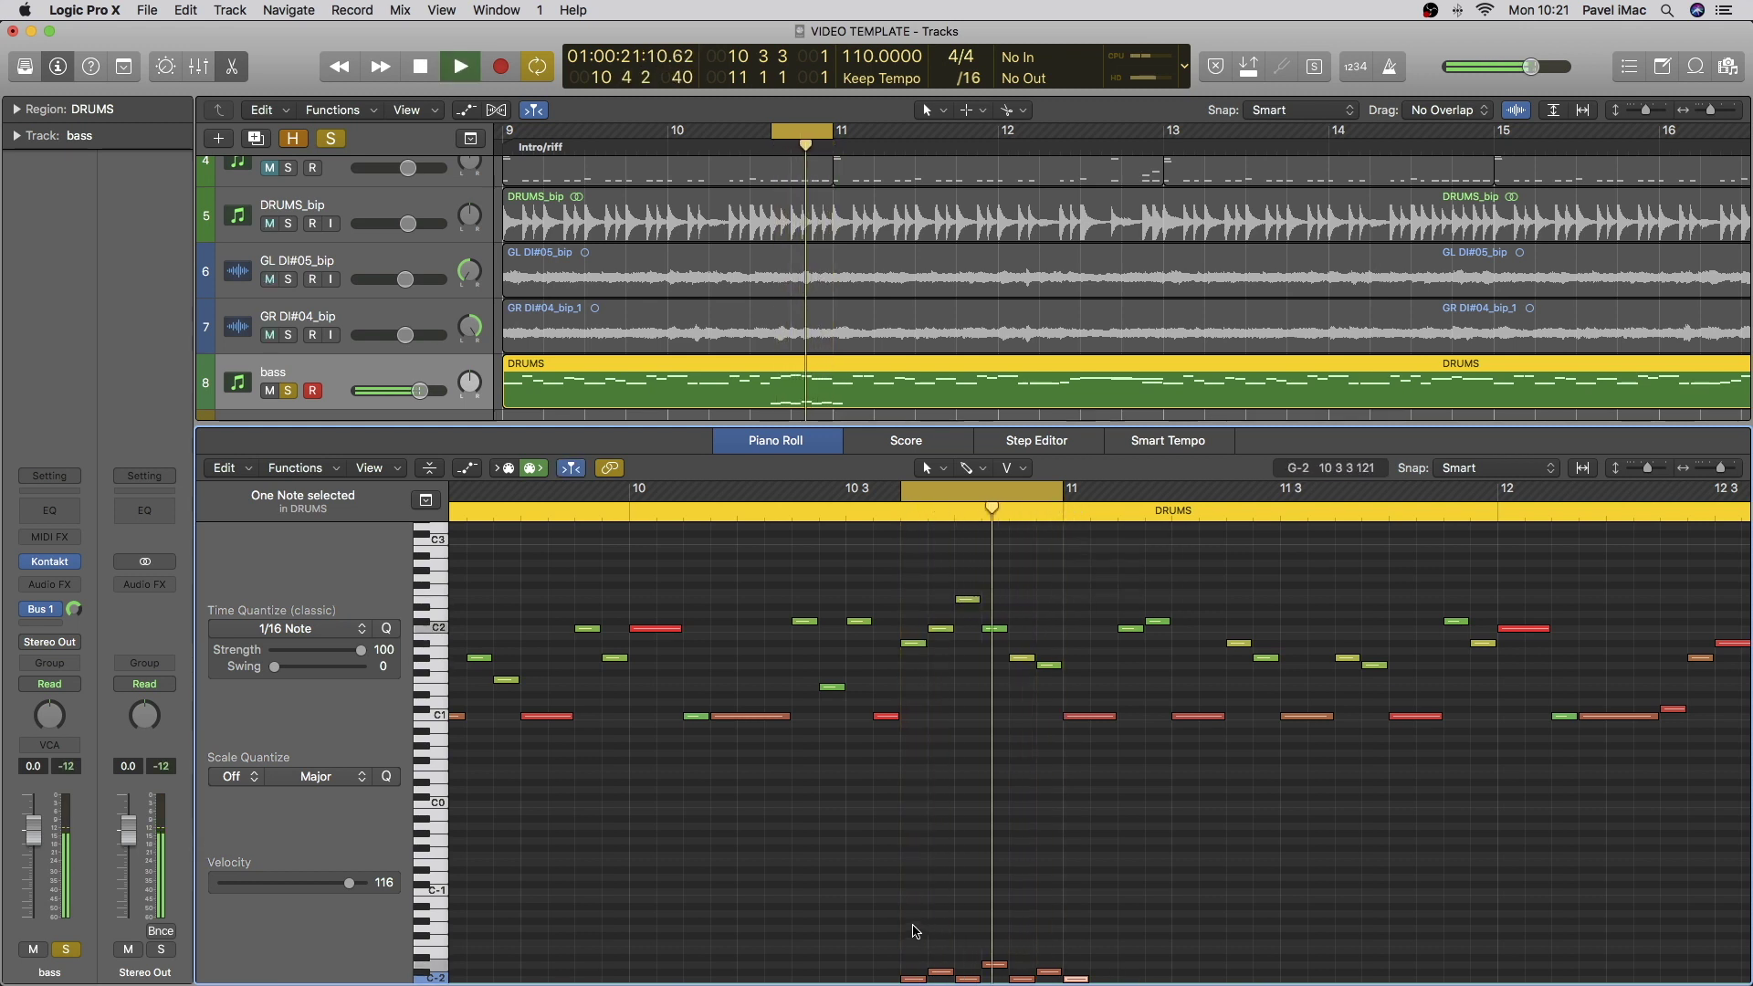
{"action": "key", "text": "space"}
{"action": "left_click_drag", "start_coordinate": [906, 939], "coordinate": [1059, 983]}
{"action": "key", "text": "s"}
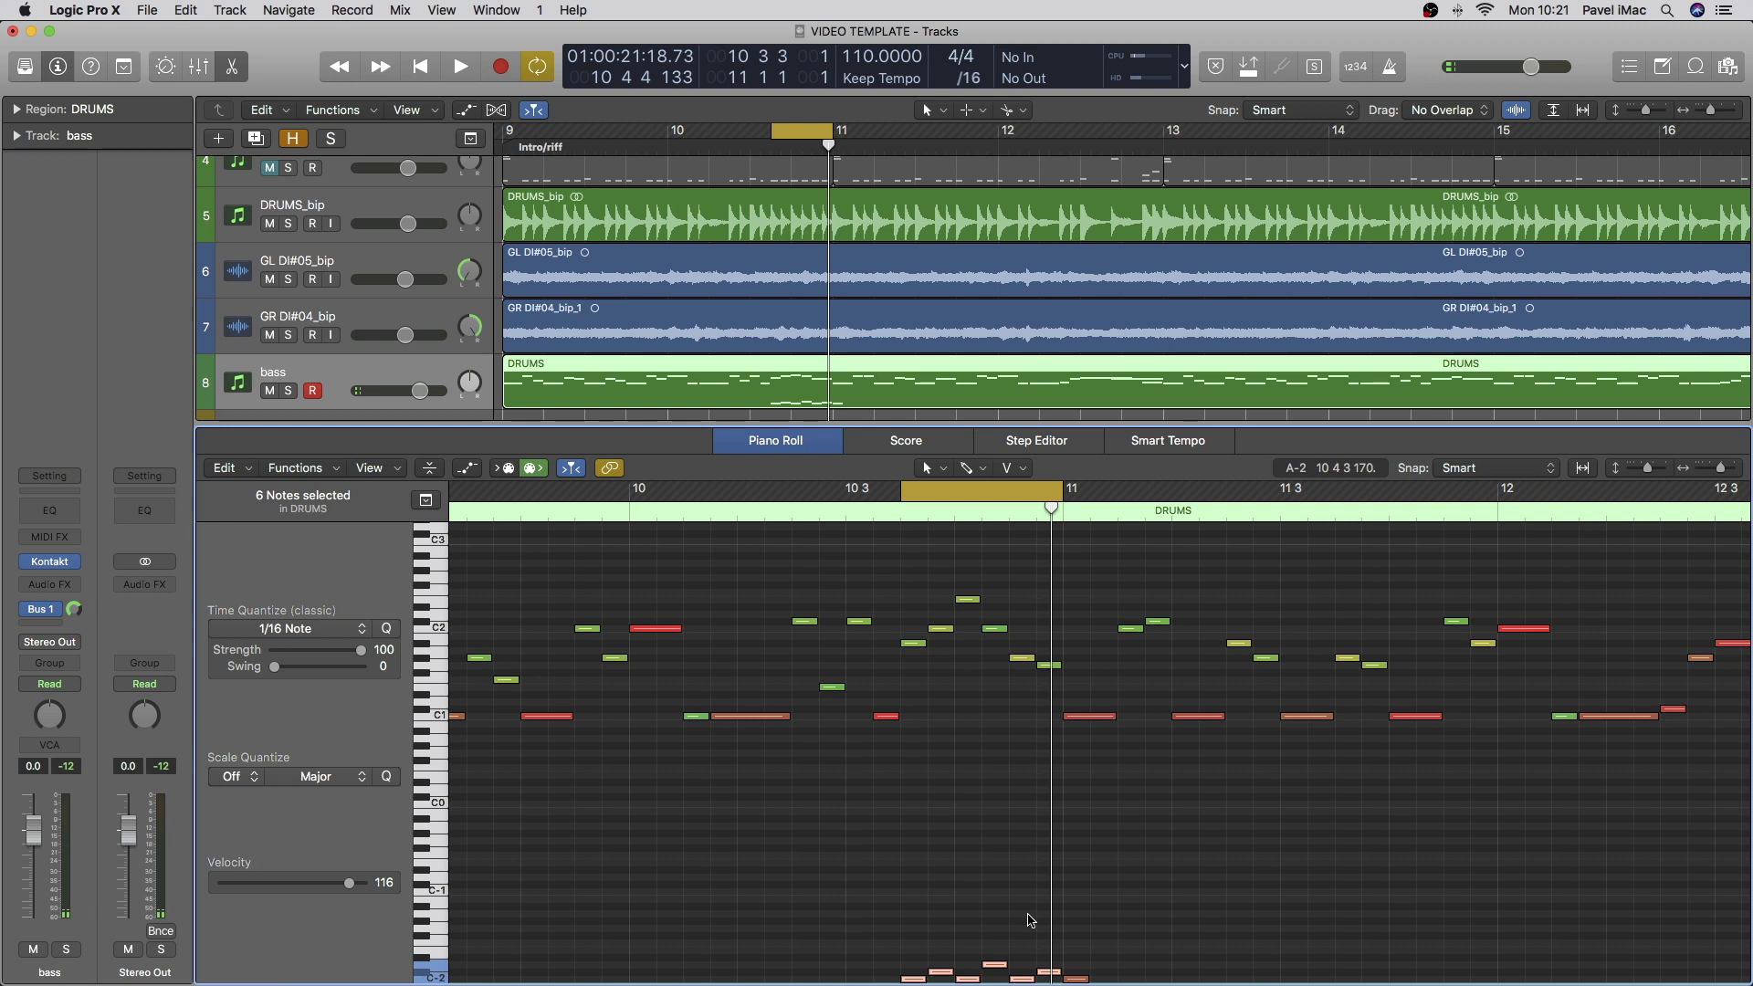
{"action": "key", "text": "s"}
{"action": "key", "text": "space"}
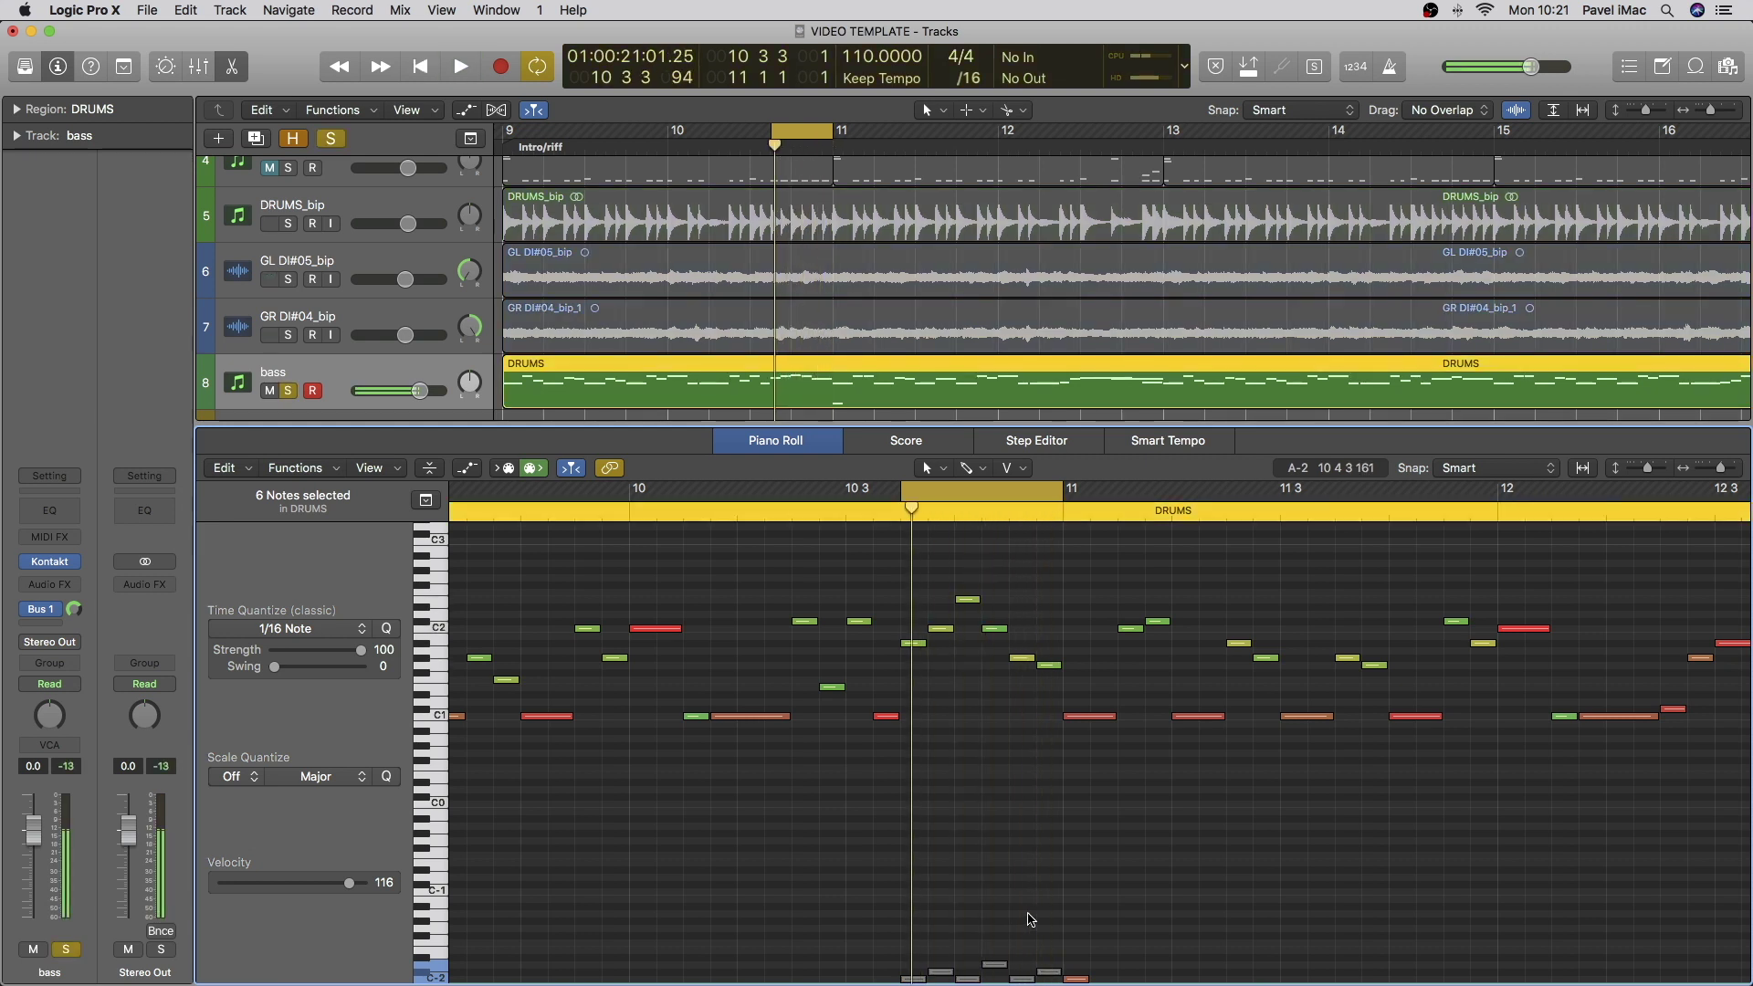
{"action": "key", "text": "space"}
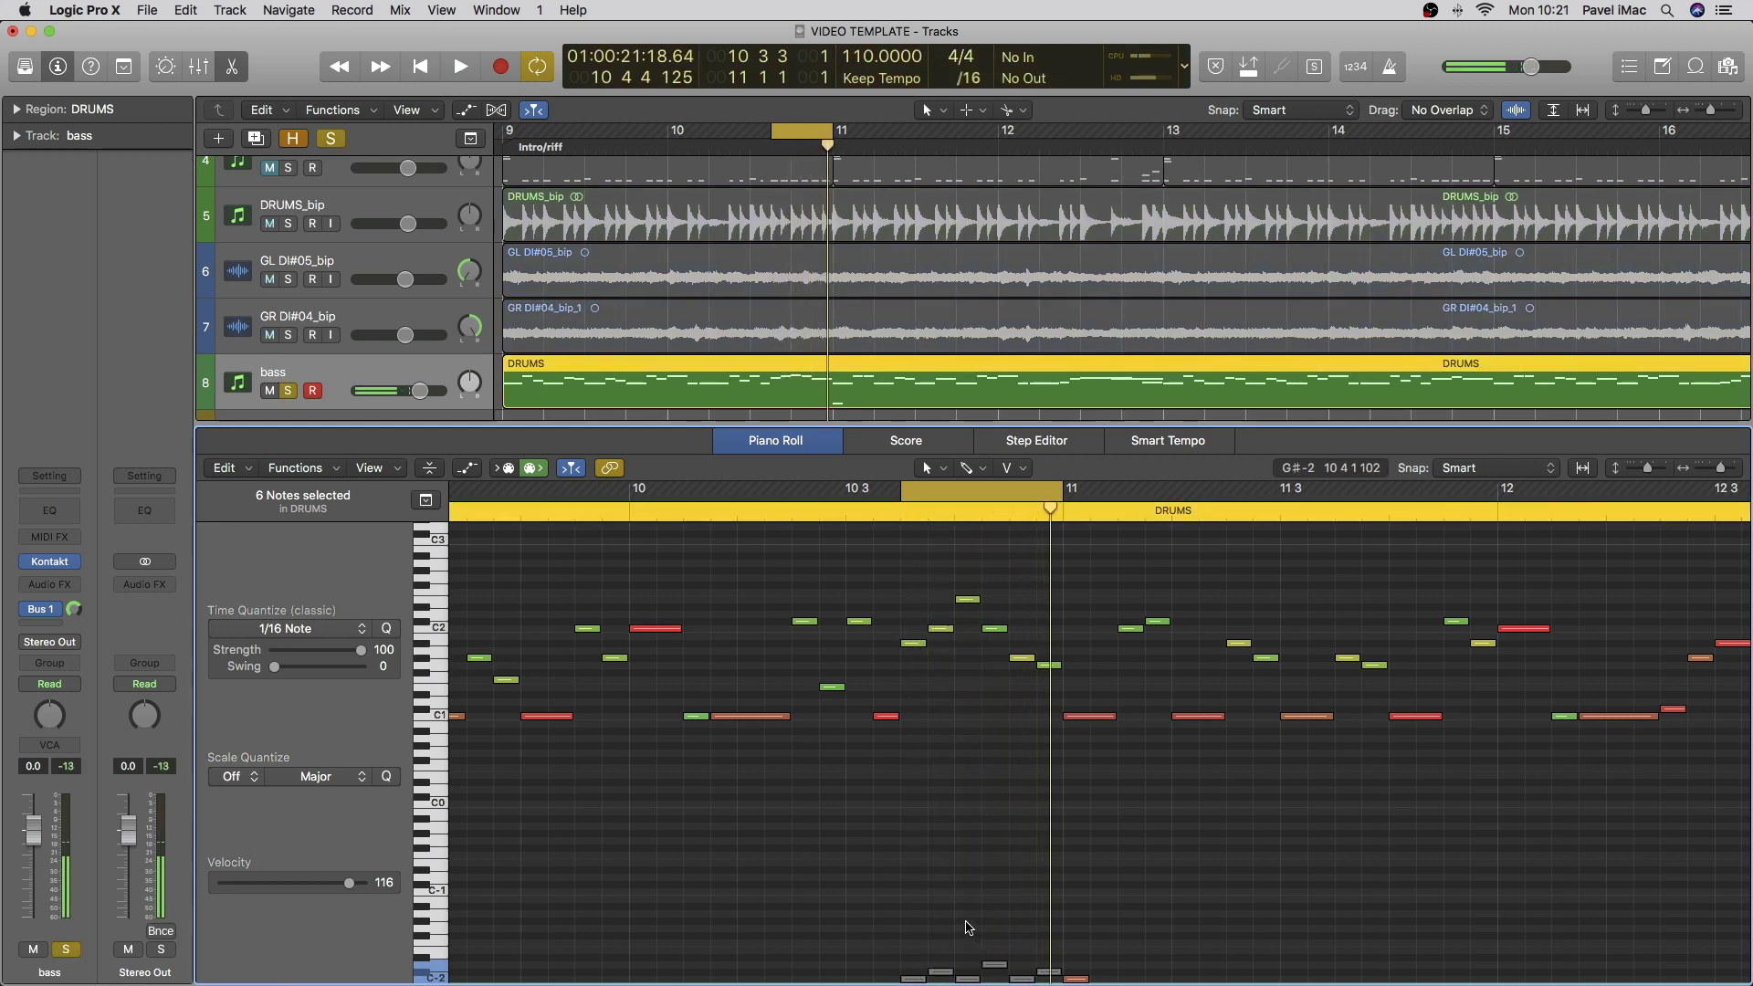
{"action": "key", "text": "s"}
Step: Reselect the six keyswitch notes, loop the soloed run again, then turn off solo and cycle
{"action": "left_click_drag", "start_coordinate": [902, 933], "coordinate": [1059, 980]}
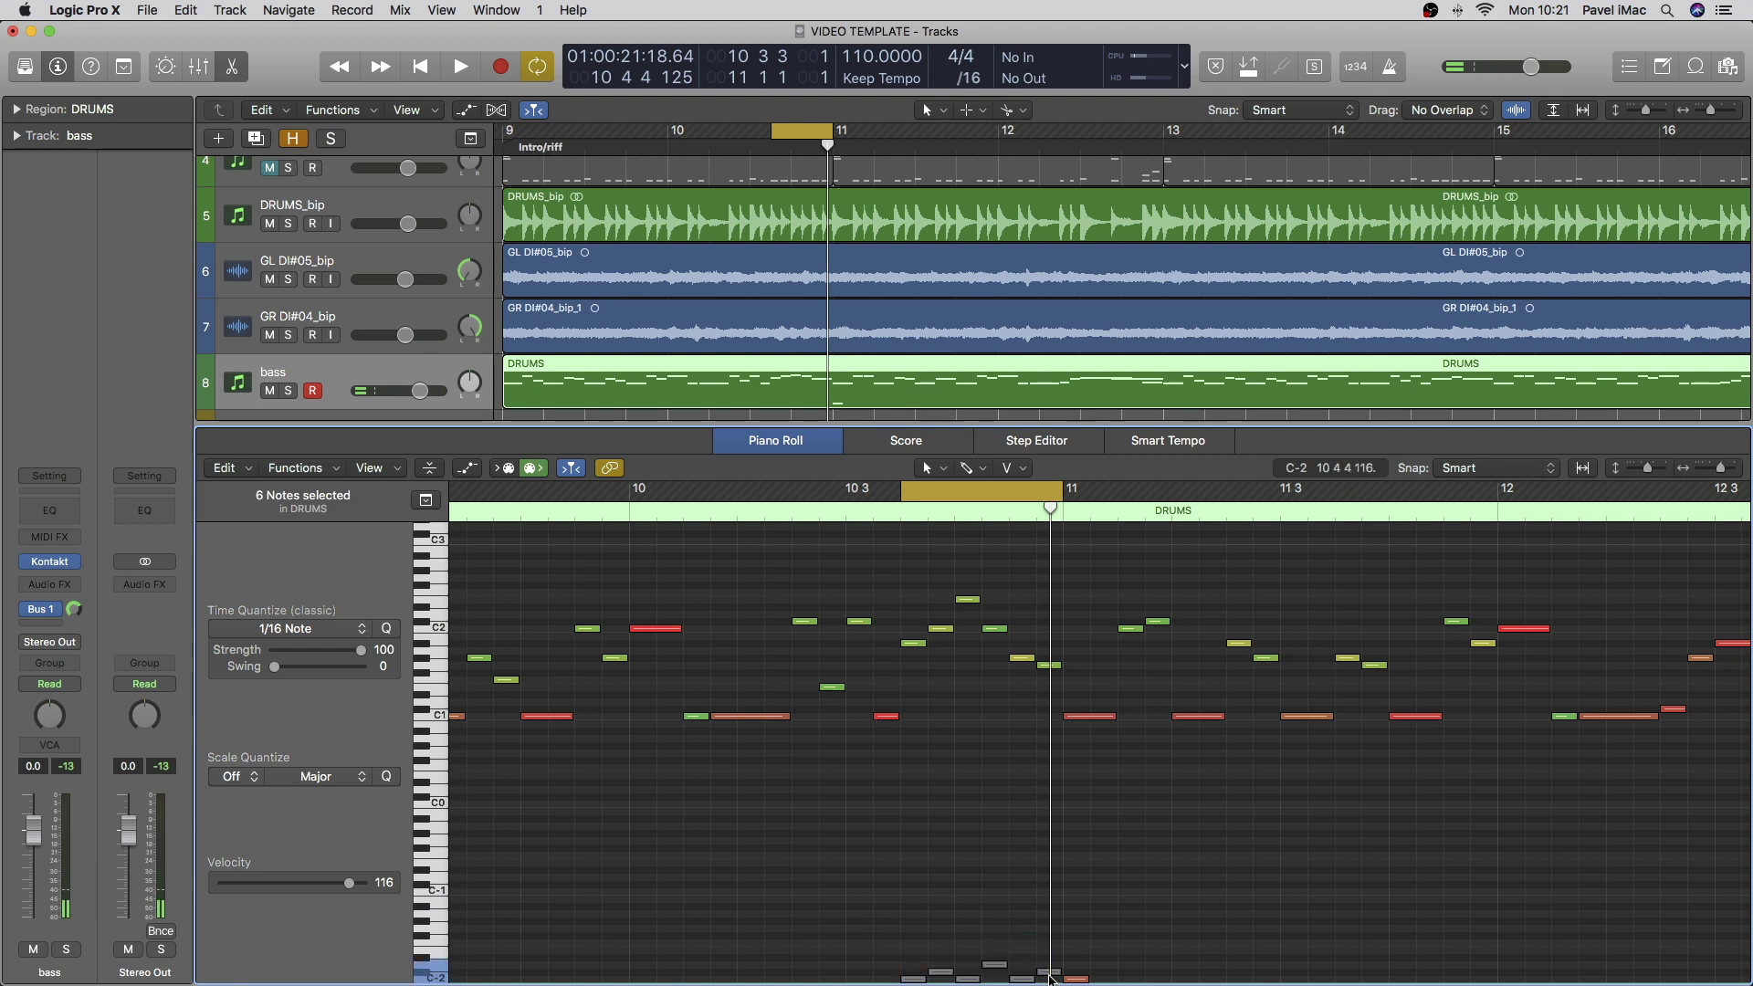
{"action": "key", "text": "s"}
{"action": "key", "text": "space"}
{"action": "key", "text": "space"}
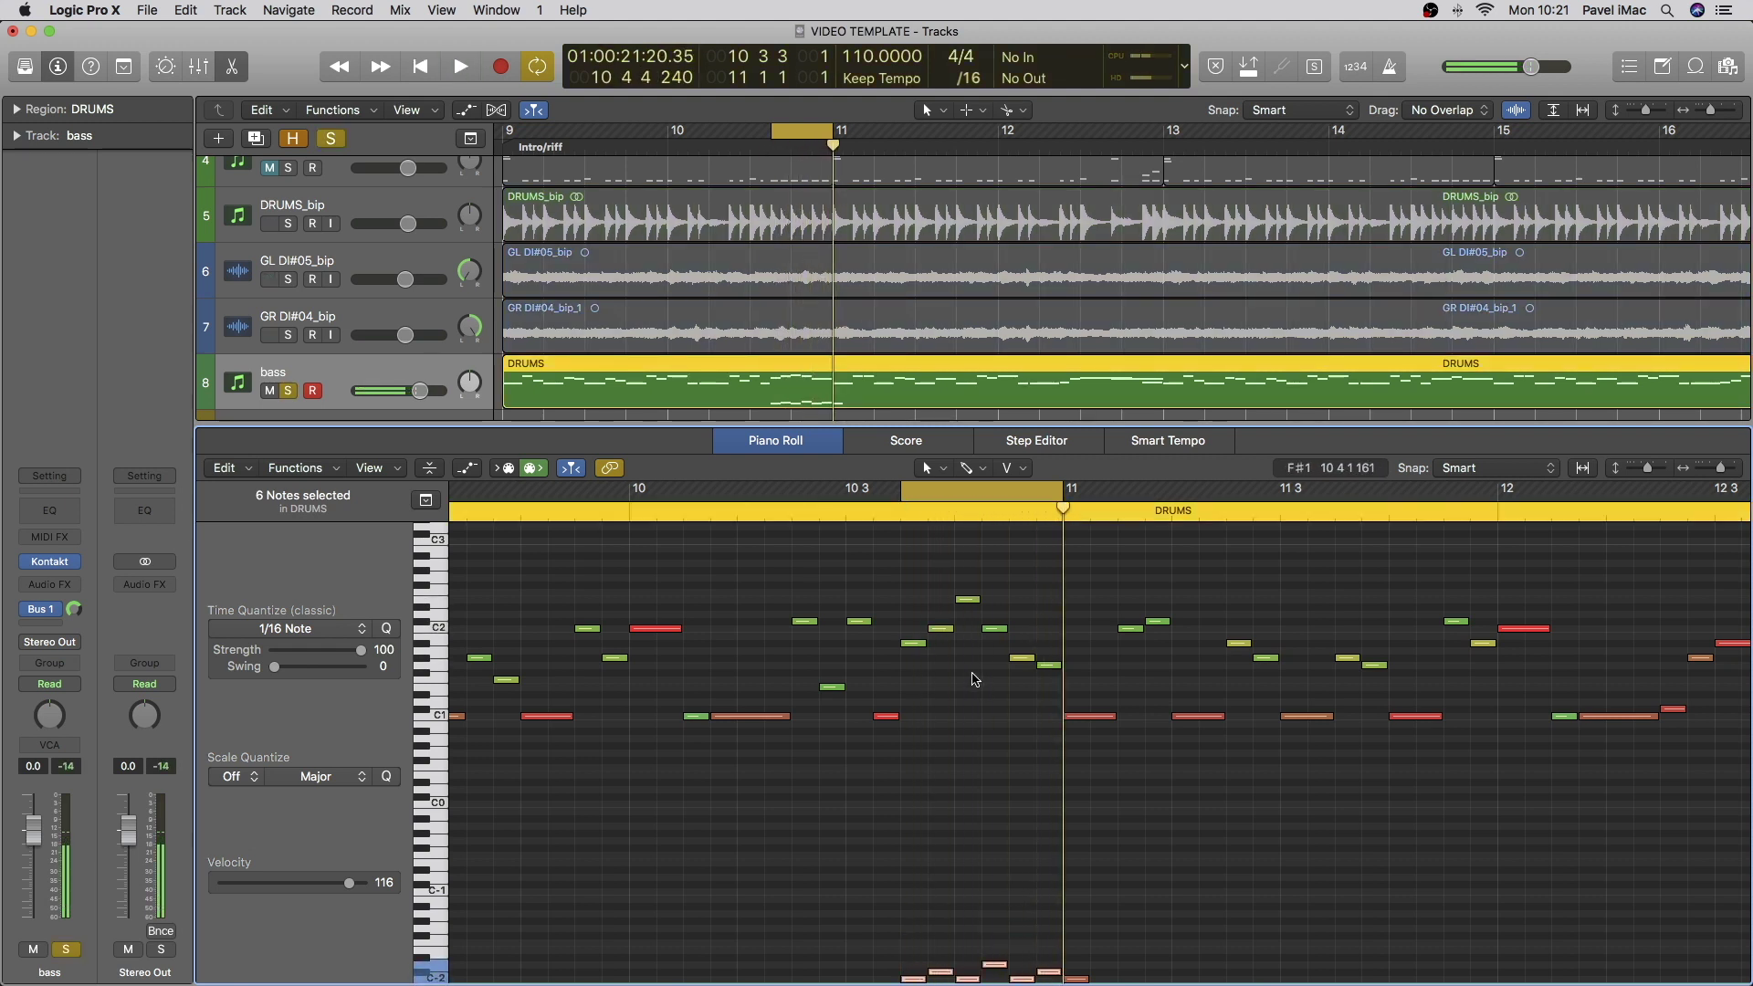
{"action": "key", "text": "s"}
{"action": "key", "text": "c"}
{"action": "key", "text": "super+Left"}
{"action": "key", "text": "super+Left"}
{"action": "key", "text": "super+Left"}
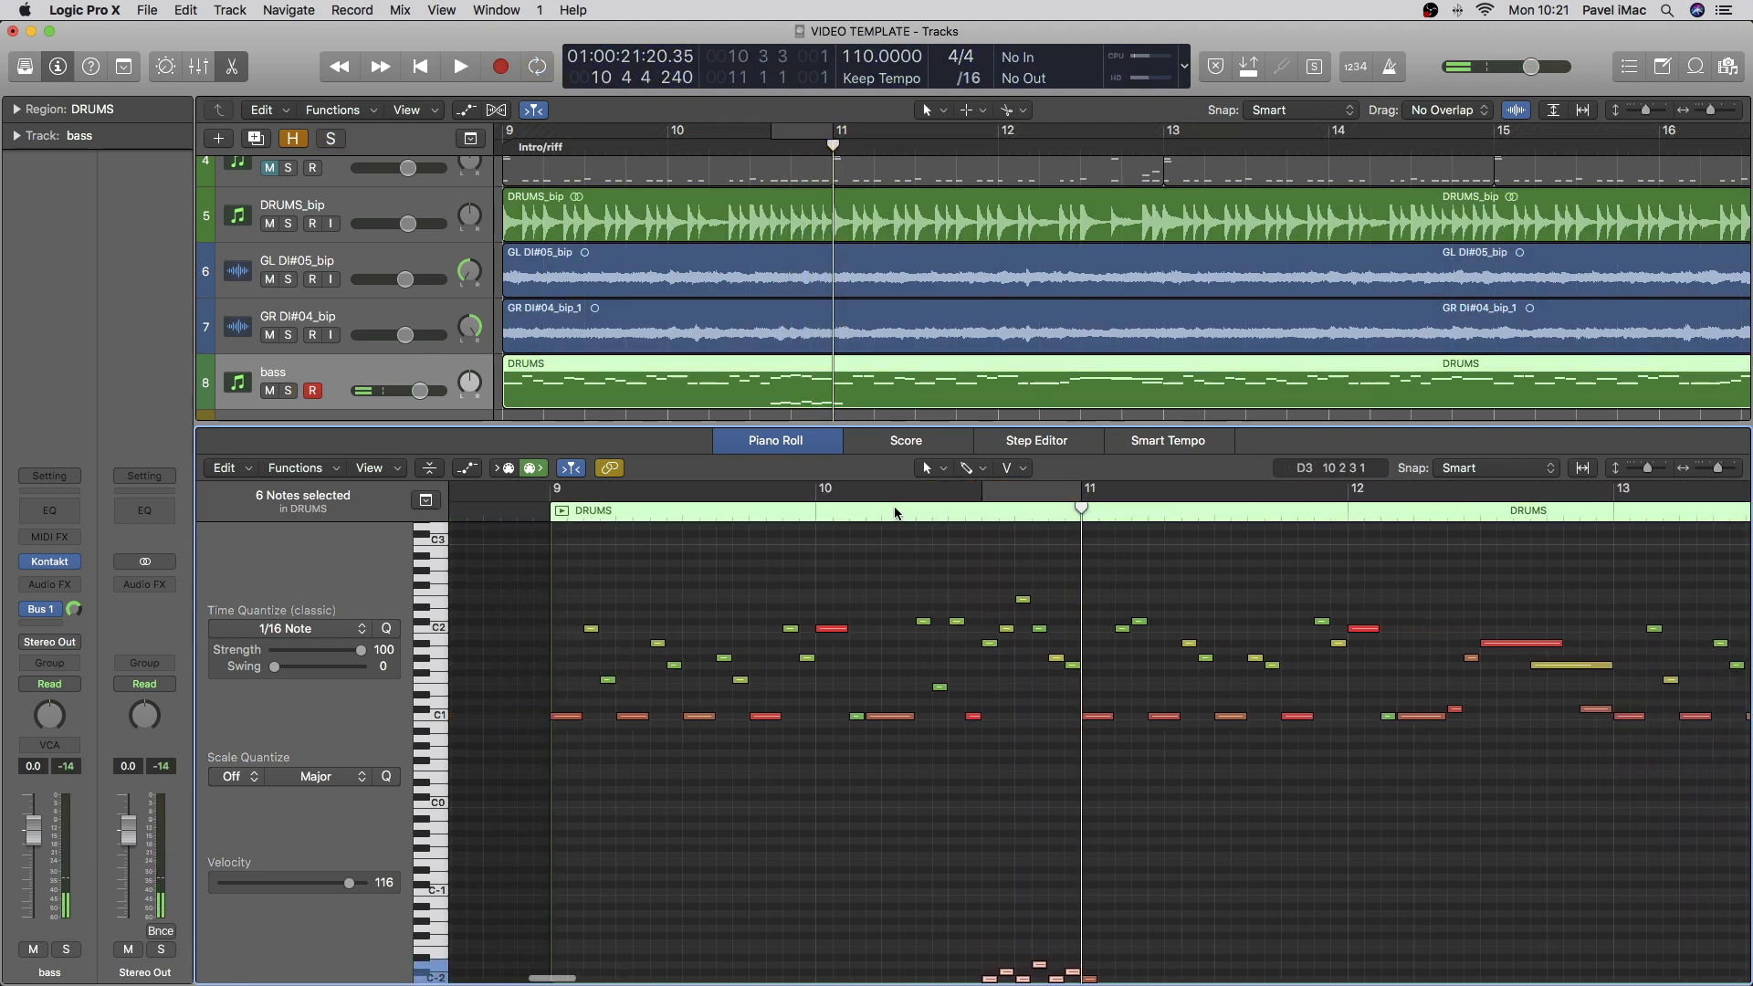
{"action": "scroll", "coordinate": [976, 555], "scroll_direction": "right", "scroll_amount": 4}
Step: Select the seven low keyswitch notes and paste them at bar 14 3 3
{"action": "scroll", "coordinate": [1256, 861], "scroll_direction": "right", "scroll_amount": 2}
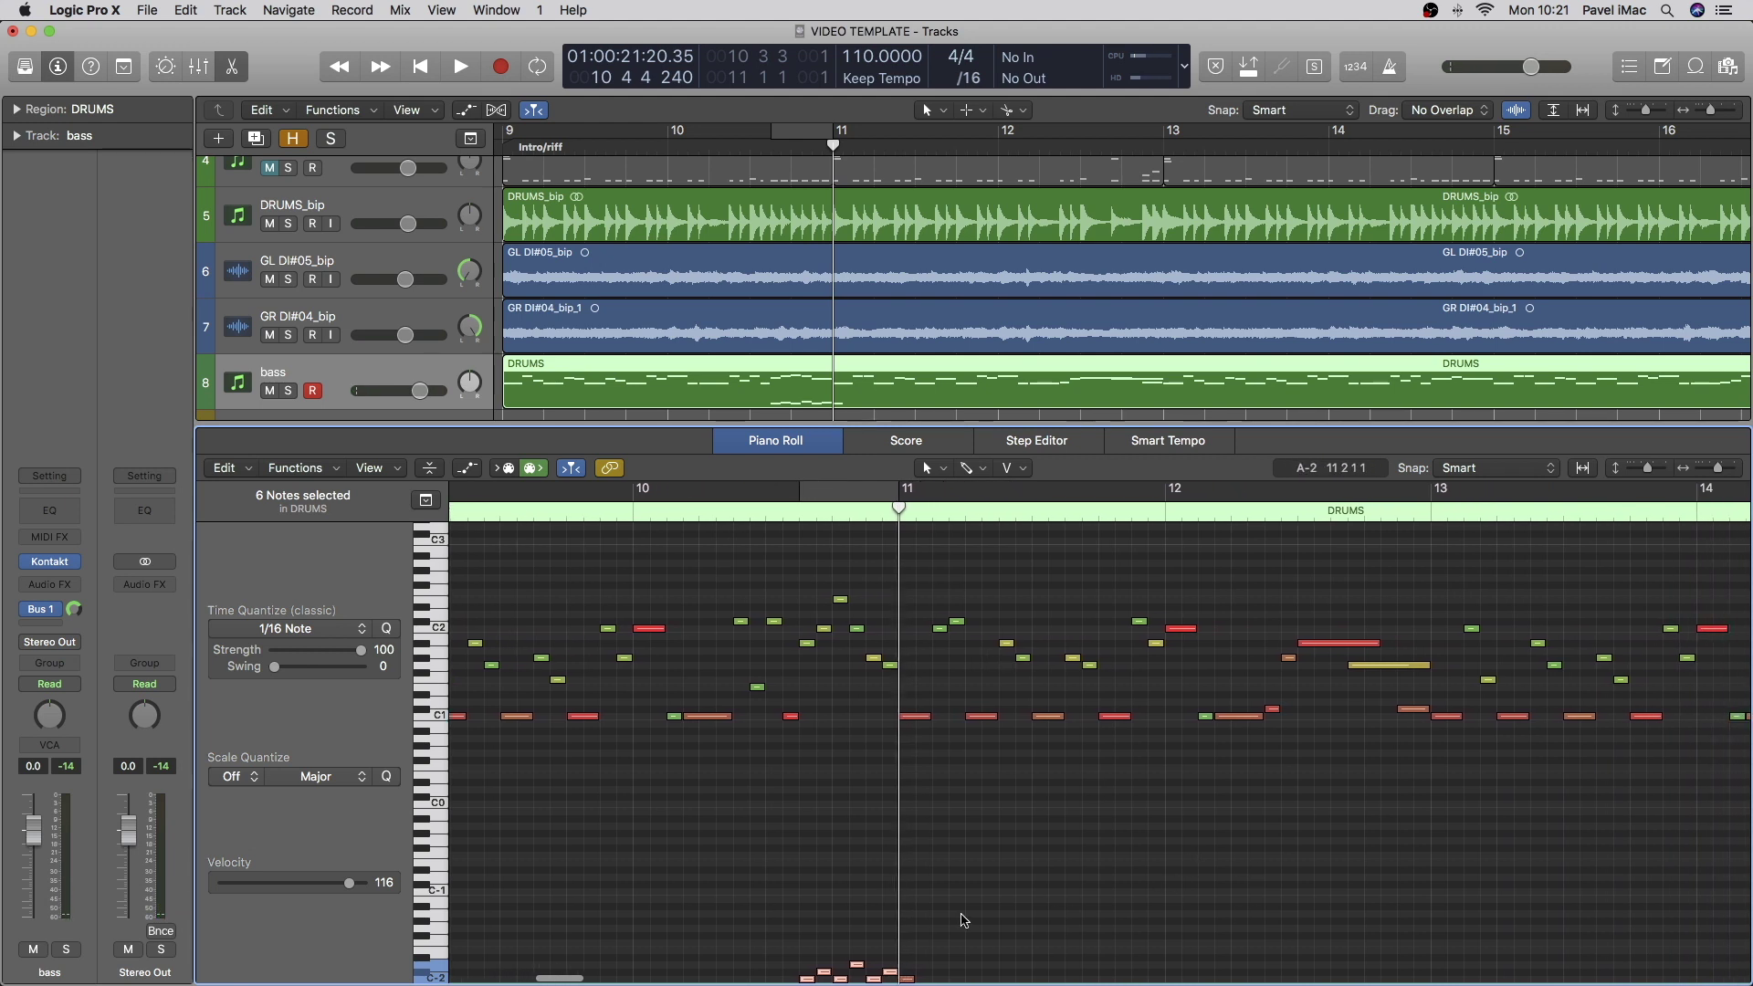
{"action": "left_click_drag", "start_coordinate": [961, 915], "coordinate": [809, 980]}
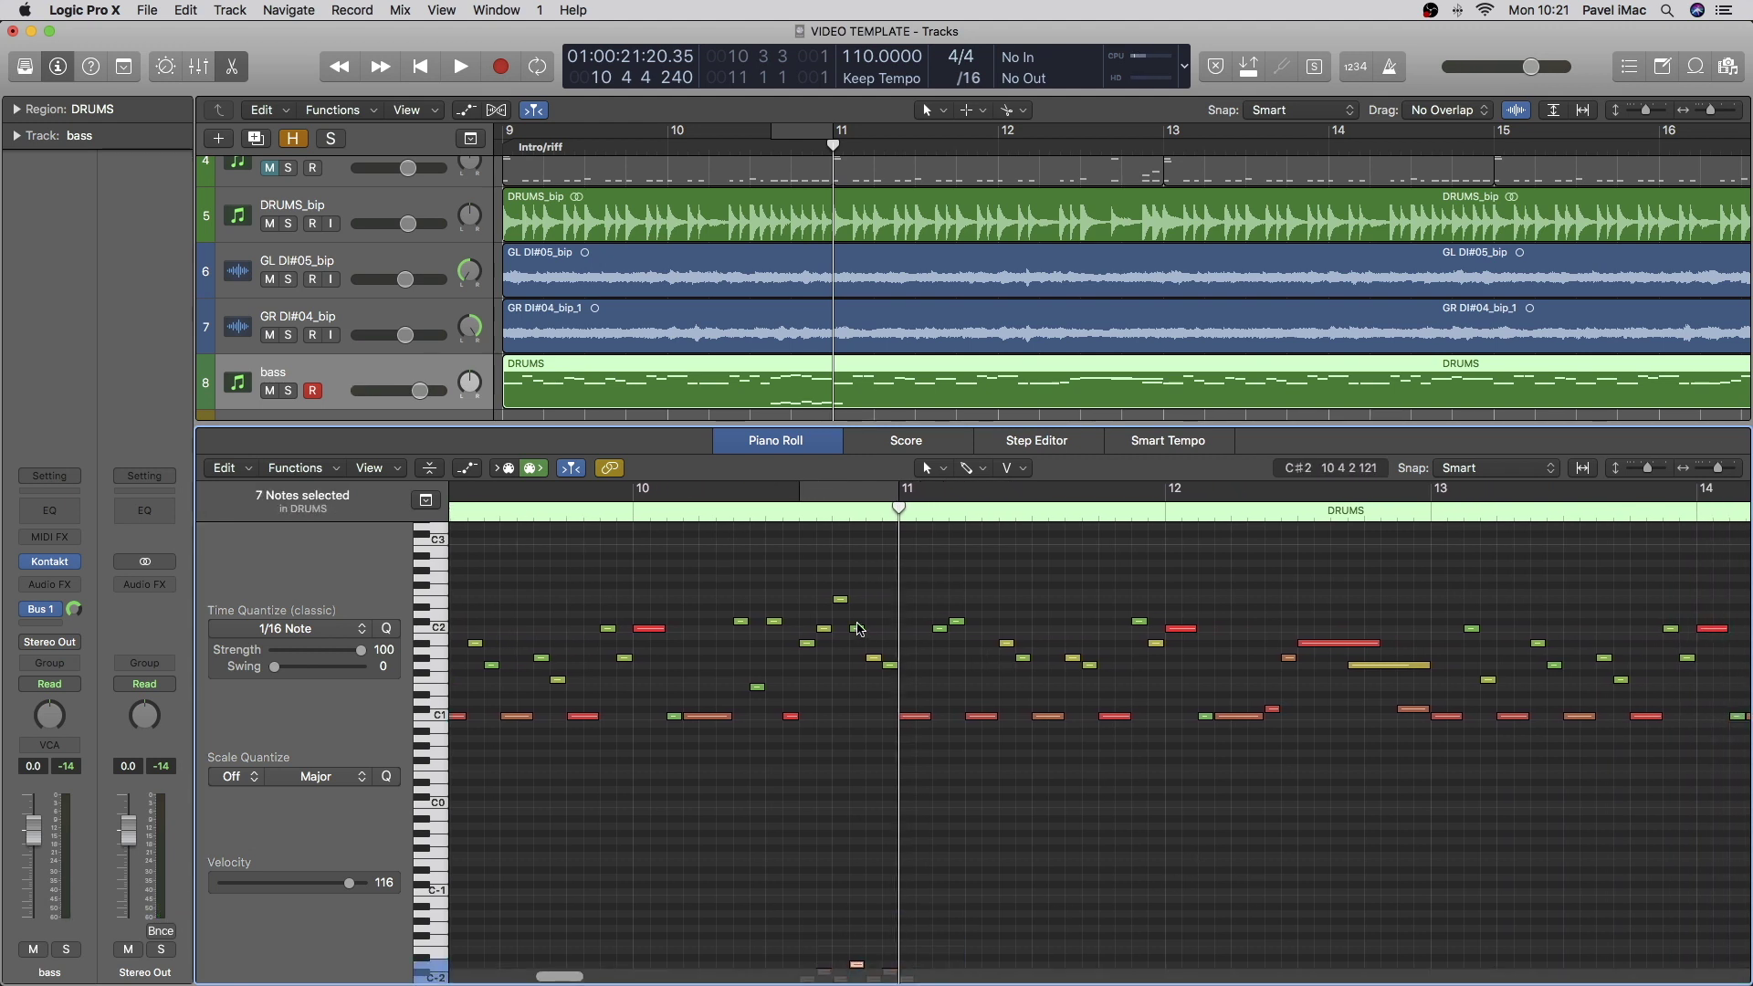
{"action": "scroll", "coordinate": [1196, 681], "scroll_direction": "right", "scroll_amount": 6}
{"action": "scroll", "coordinate": [1196, 678], "scroll_direction": "right", "scroll_amount": 1}
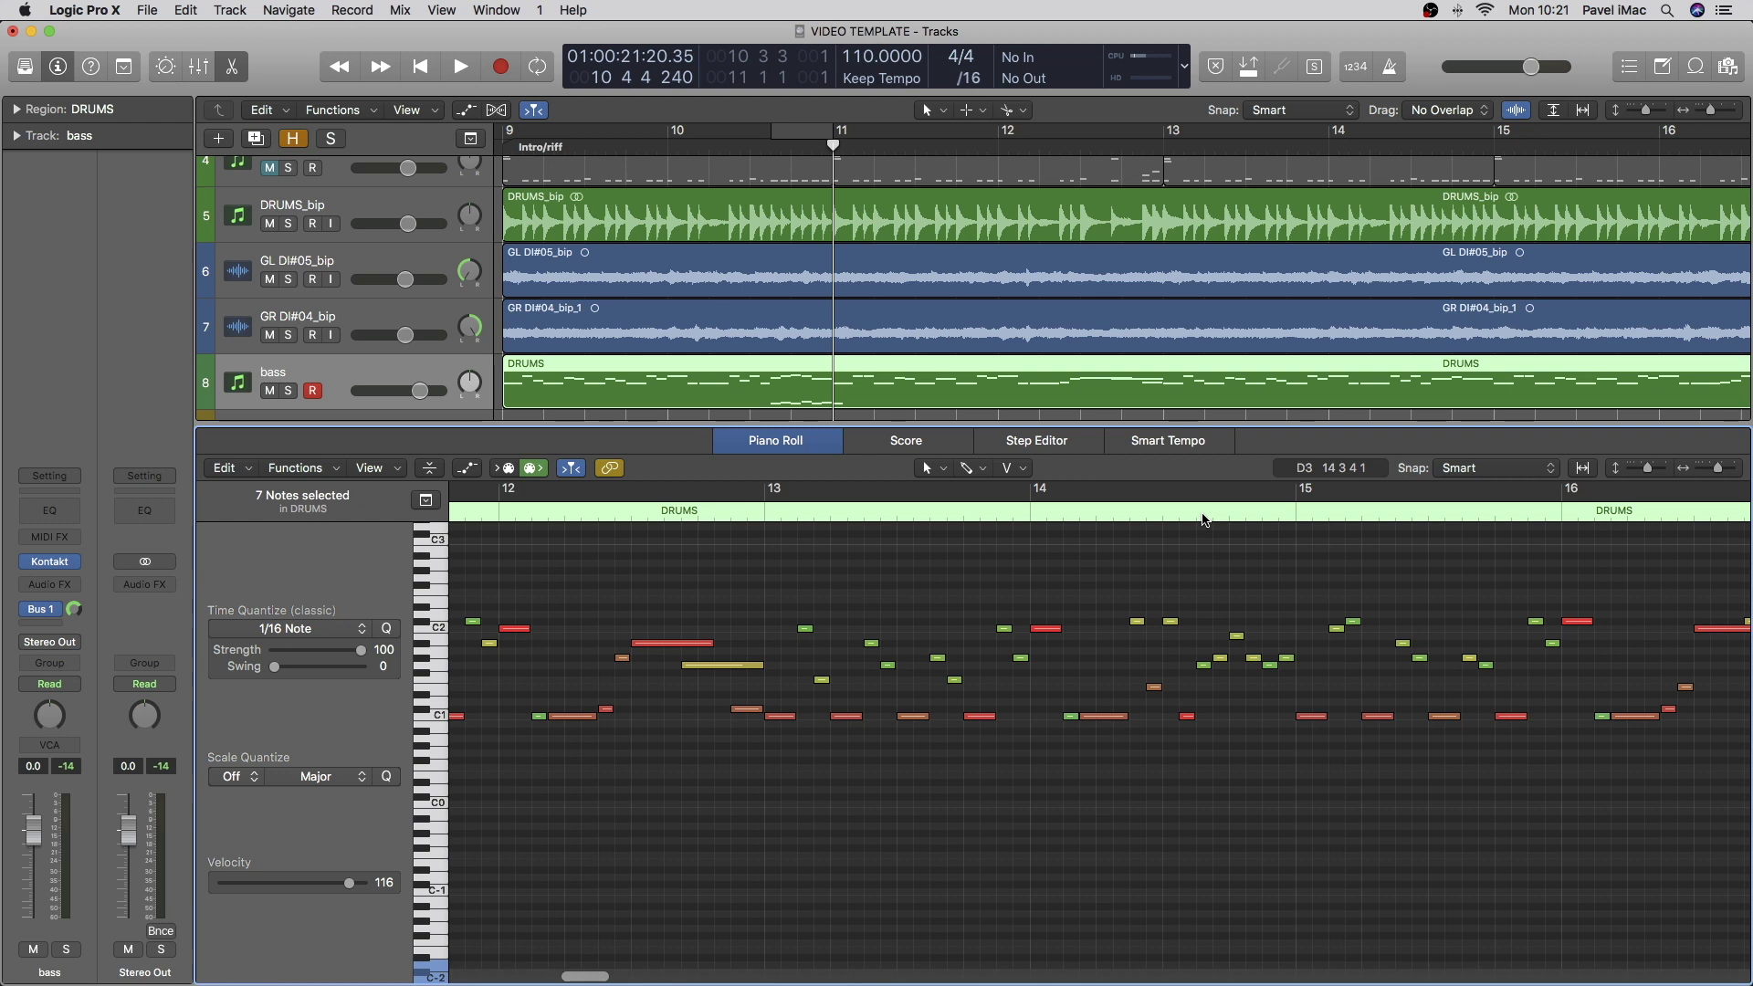
{"action": "left_click", "coordinate": [1199, 514]}
{"action": "key", "text": "super+v"}
Step: Play back the pasted keyswitch notes under the bar 14 run, then stop
{"action": "scroll", "coordinate": [1378, 861], "scroll_direction": "right", "scroll_amount": 5}
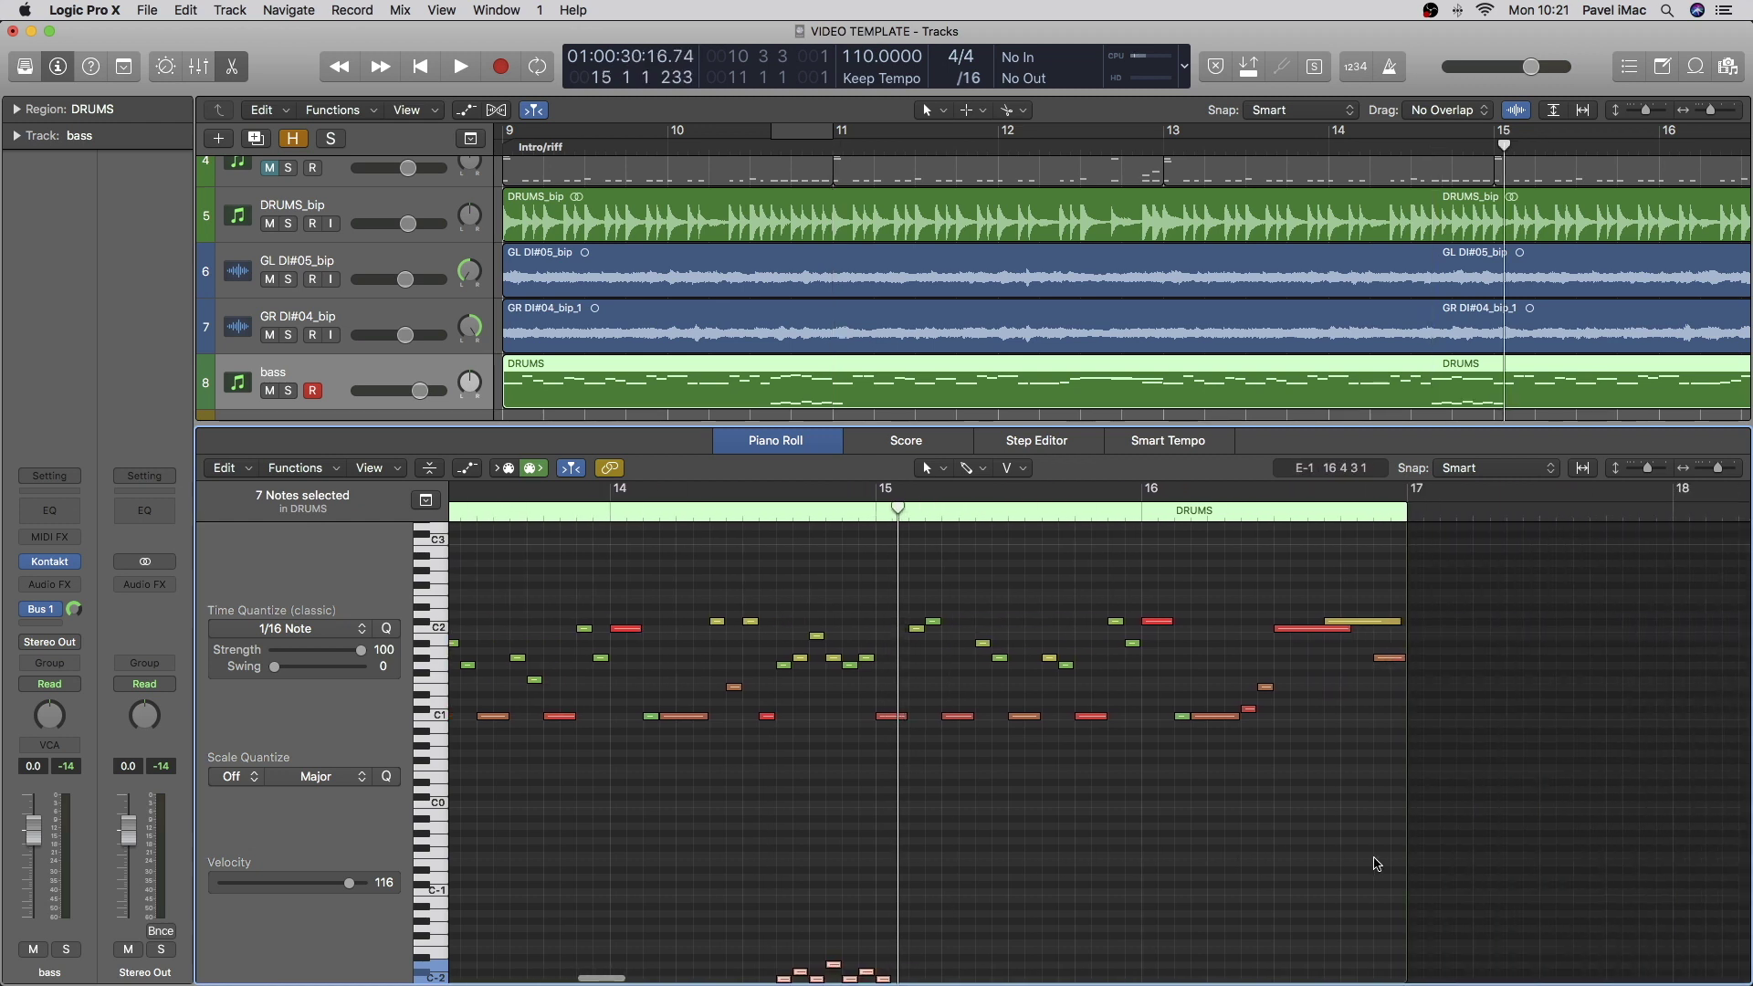
{"action": "scroll", "coordinate": [1220, 751], "scroll_direction": "right", "scroll_amount": 5}
{"action": "scroll", "coordinate": [1219, 751], "scroll_direction": "down", "scroll_amount": 4}
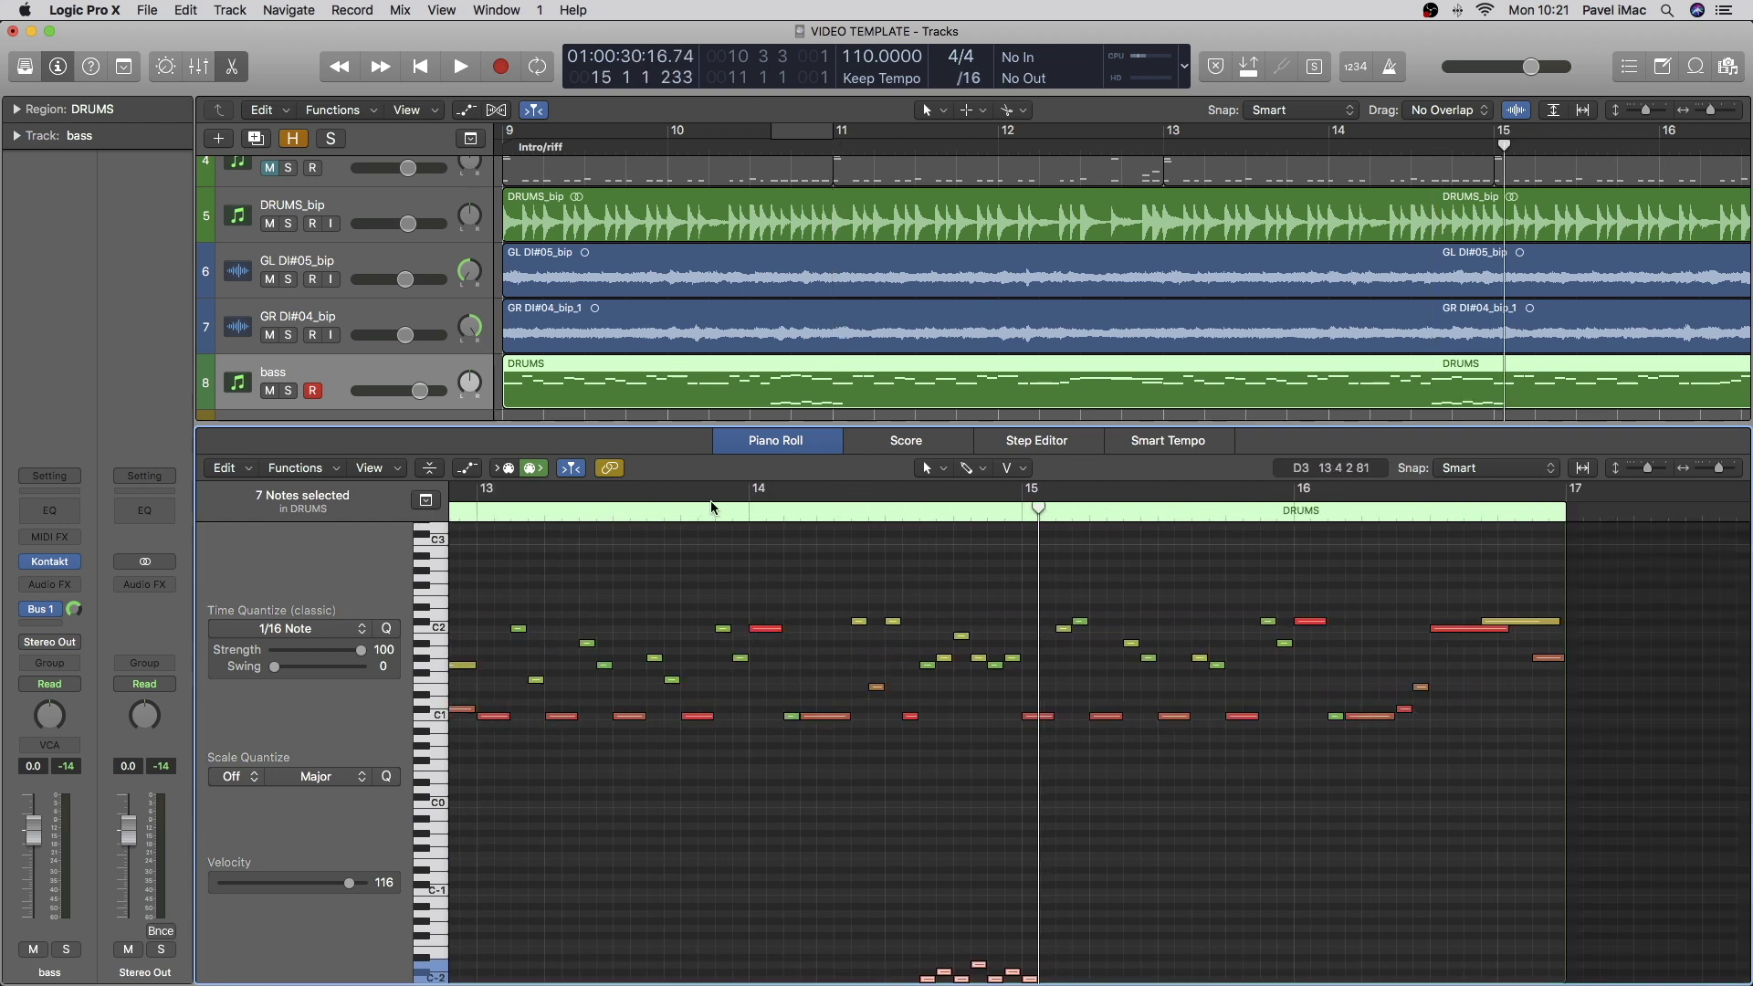
{"action": "key", "text": "shift+Return"}
{"action": "scroll", "coordinate": [1159, 735], "scroll_direction": "up", "scroll_amount": 4}
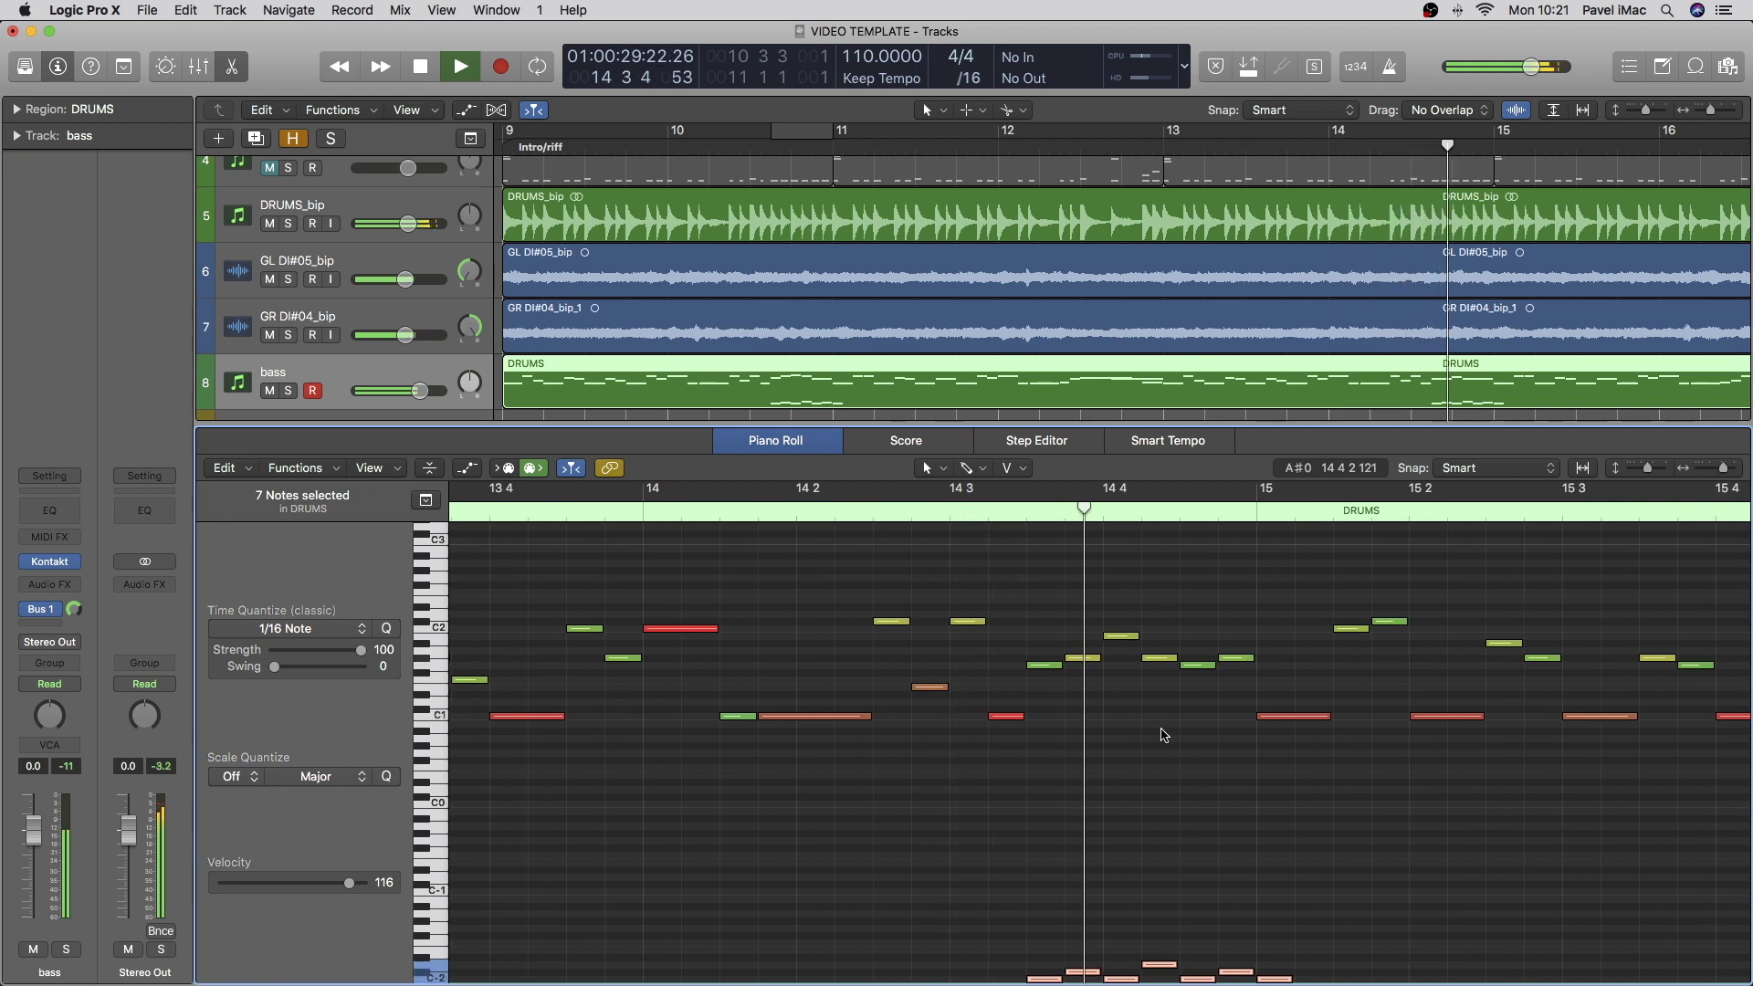
{"action": "scroll", "coordinate": [1160, 741], "scroll_direction": "down", "scroll_amount": 4}
{"action": "key", "text": "space"}
{"action": "scroll", "coordinate": [1152, 744], "scroll_direction": "left", "scroll_amount": 10}
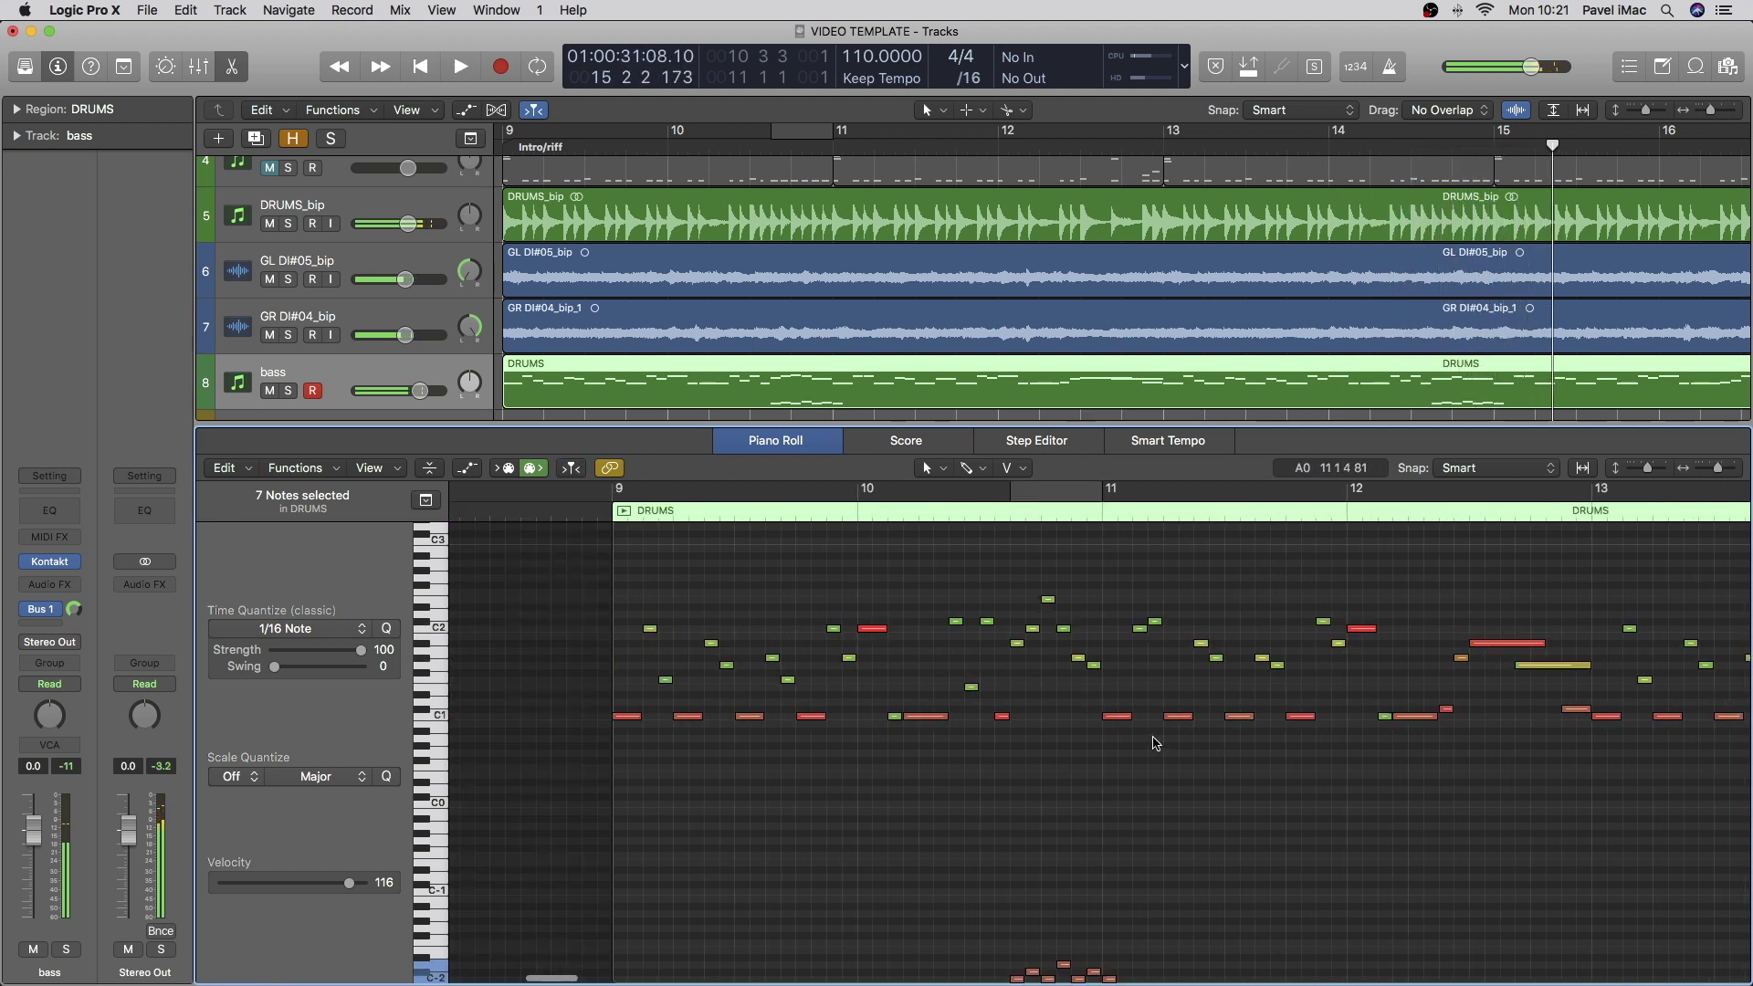
{"action": "scroll", "coordinate": [1143, 750], "scroll_direction": "right", "scroll_amount": 5}
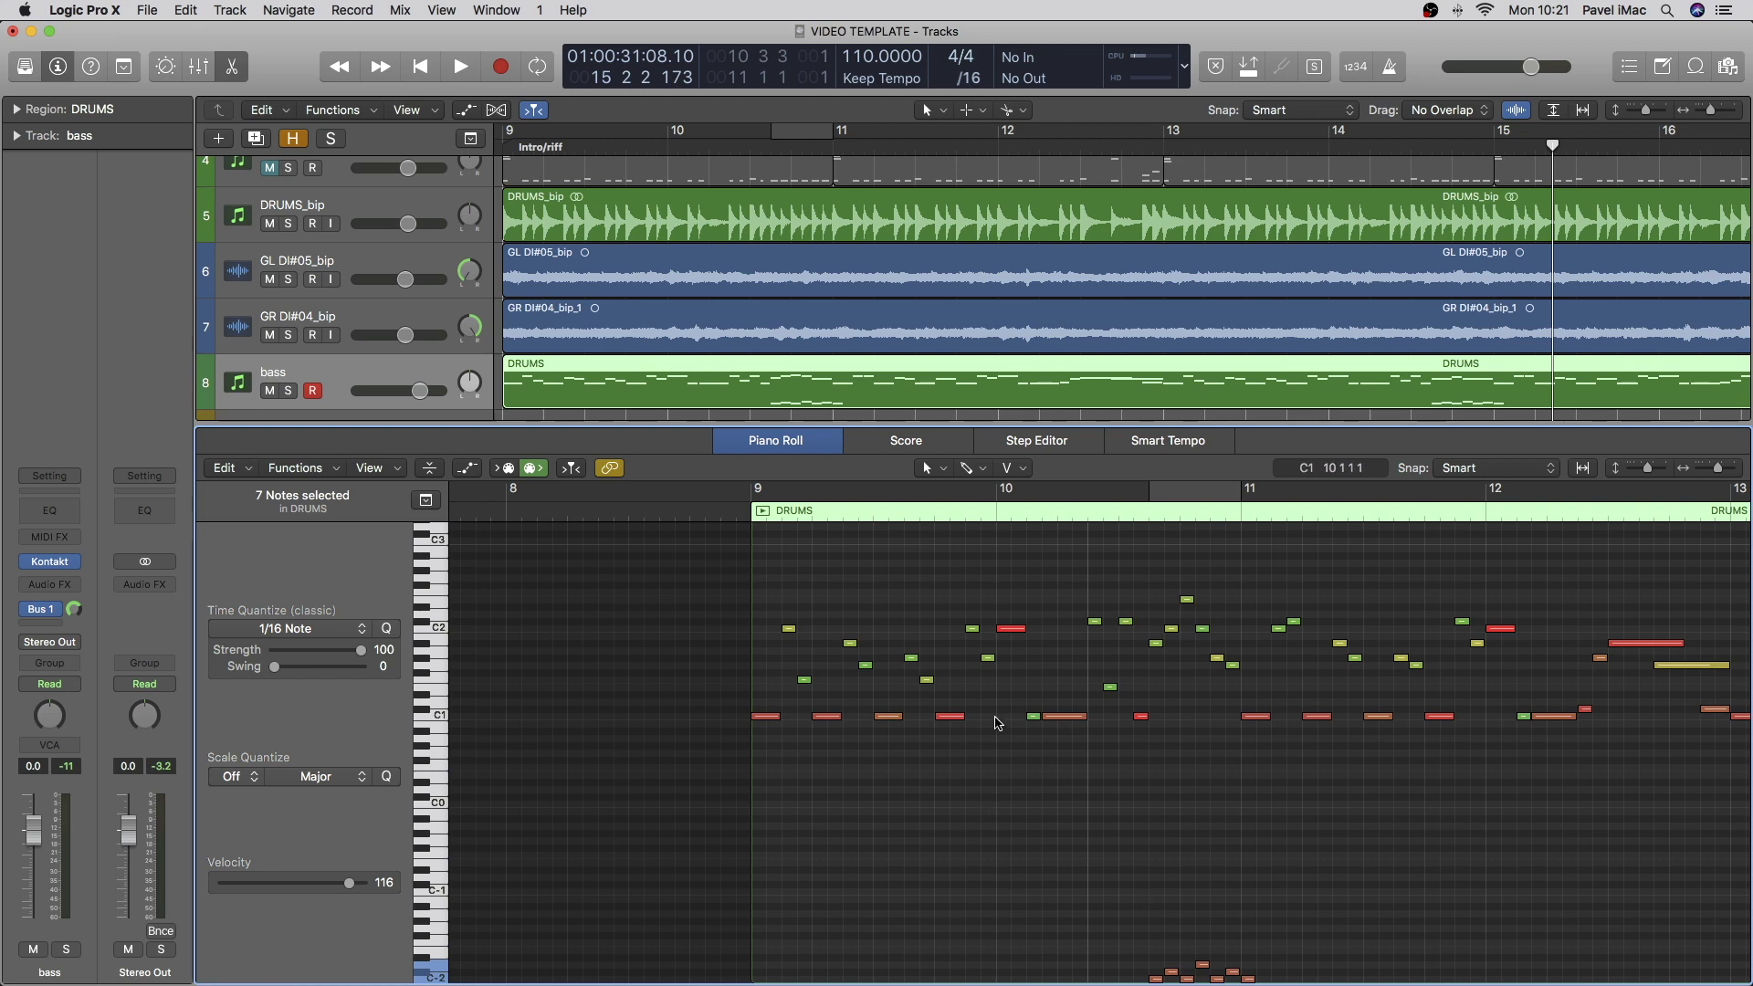
{"action": "scroll", "coordinate": [1005, 730], "scroll_direction": "left", "scroll_amount": 5}
{"action": "left_click", "coordinate": [53, 562]}
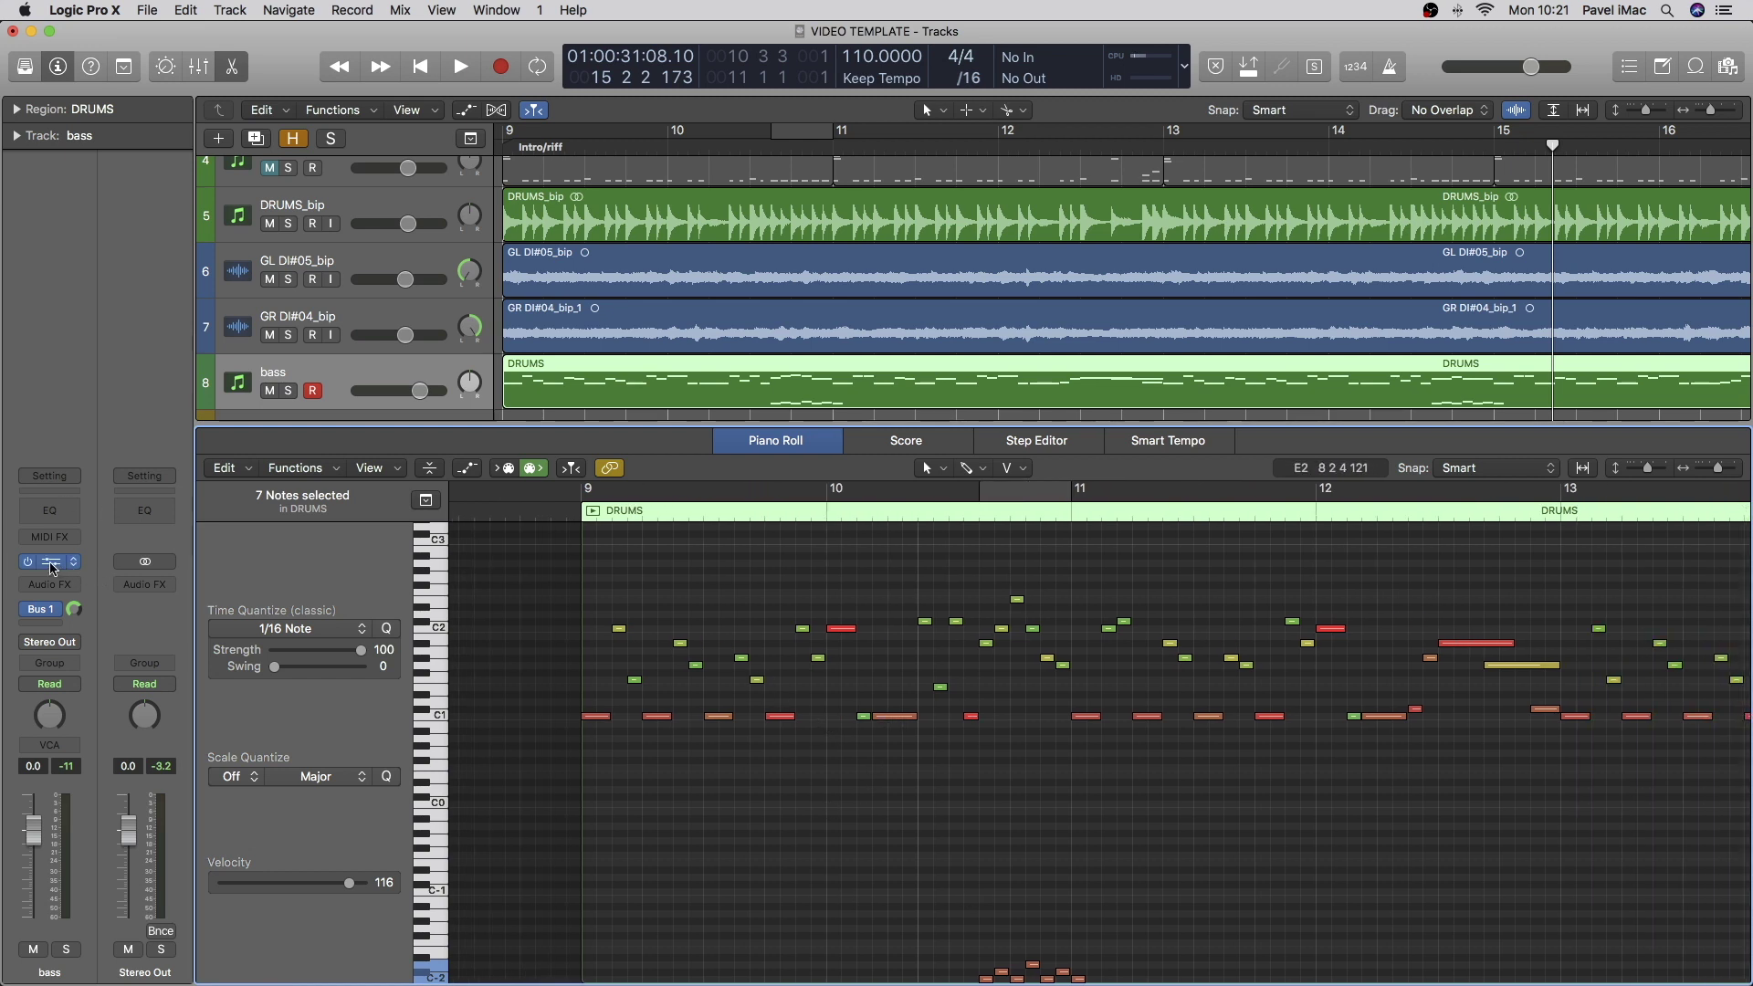
{"action": "scroll", "coordinate": [619, 474], "scroll_direction": "down", "scroll_amount": 1}
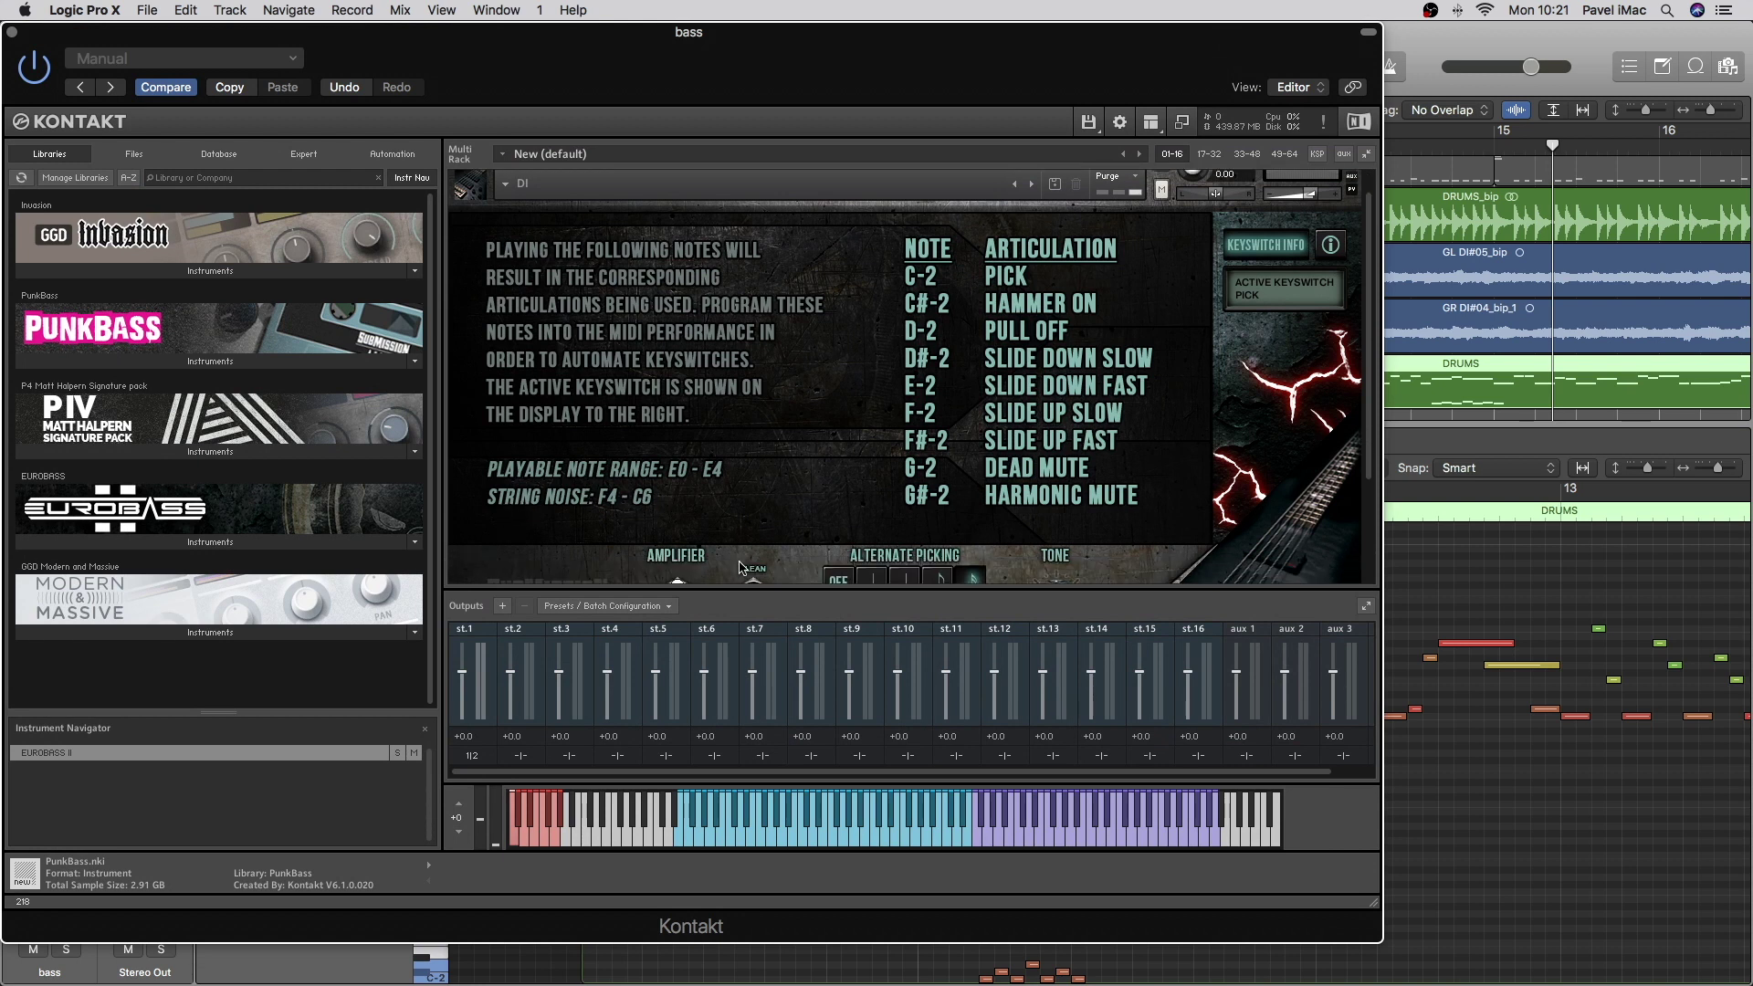
{"action": "left_click", "coordinate": [977, 838]}
{"action": "left_click", "coordinate": [977, 838]}
{"action": "left_click", "coordinate": [1052, 839]}
{"action": "left_click", "coordinate": [1091, 837]}
{"action": "left_click", "coordinate": [1114, 837]}
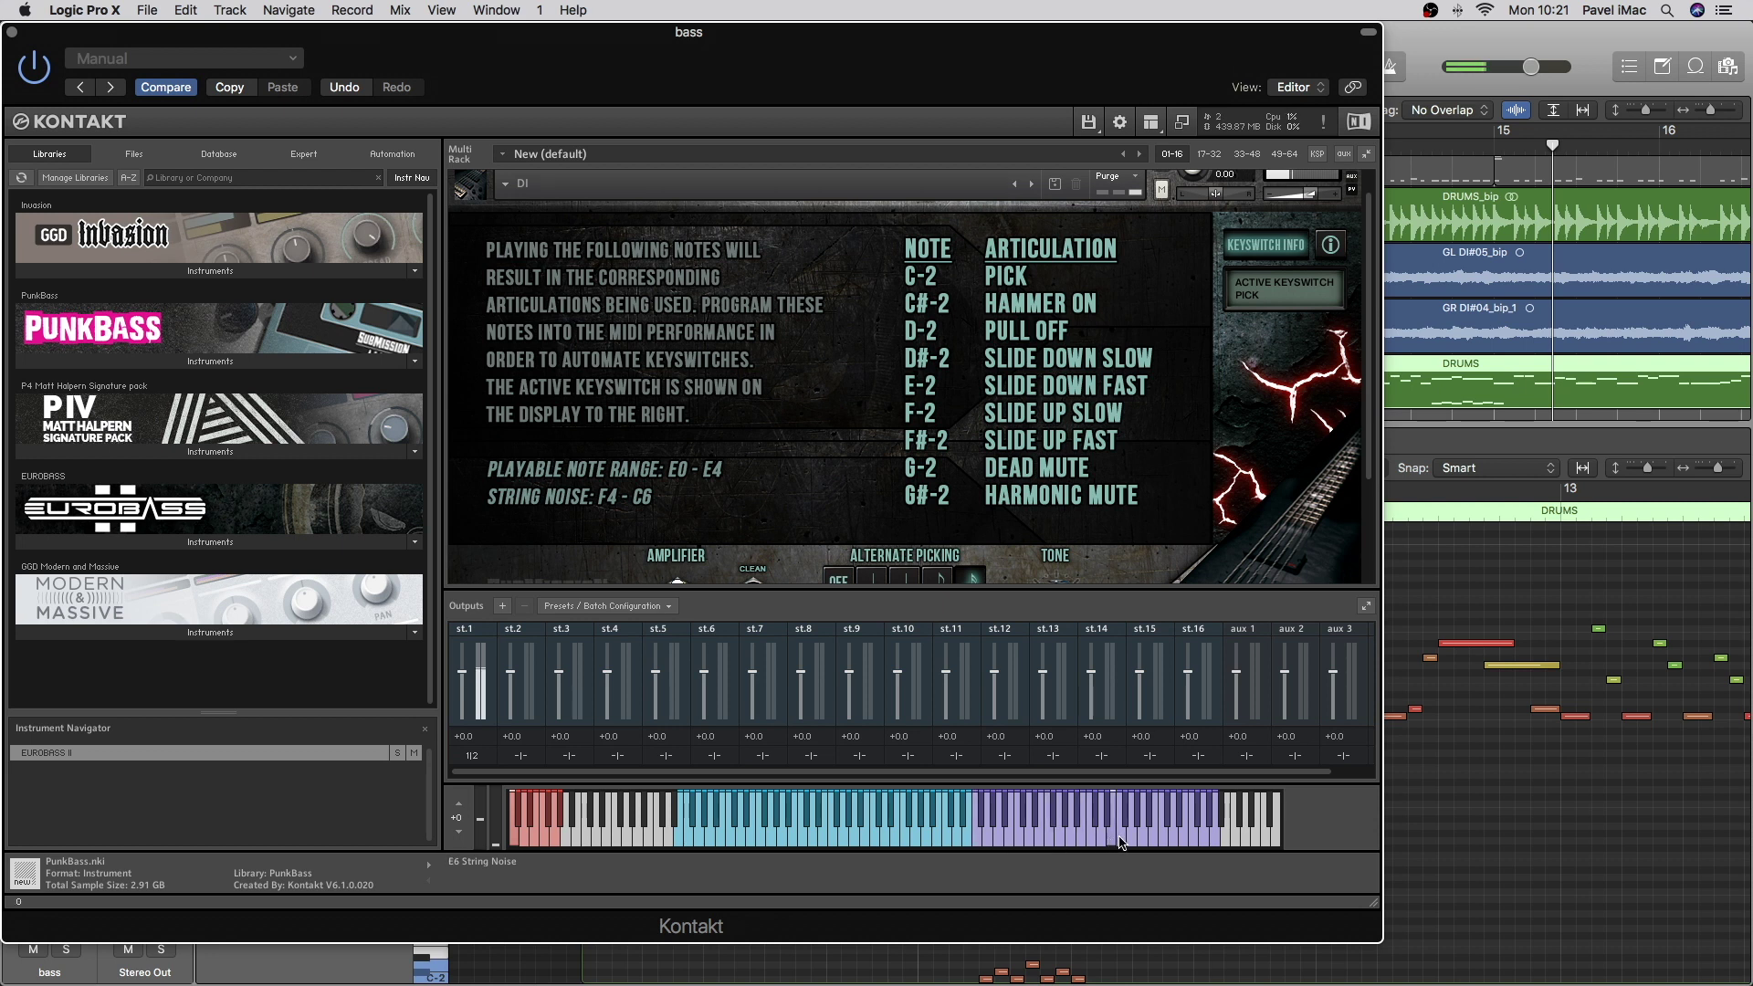
{"action": "left_click", "coordinate": [1143, 836]}
{"action": "left_click", "coordinate": [1199, 832]}
{"action": "left_click", "coordinate": [1203, 838]}
{"action": "left_click", "coordinate": [1164, 840]}
{"action": "left_click", "coordinate": [1149, 842]}
{"action": "left_click", "coordinate": [1121, 841]}
{"action": "left_click", "coordinate": [1096, 841]}
{"action": "left_click", "coordinate": [1060, 842]}
{"action": "left_click", "coordinate": [1022, 841]}
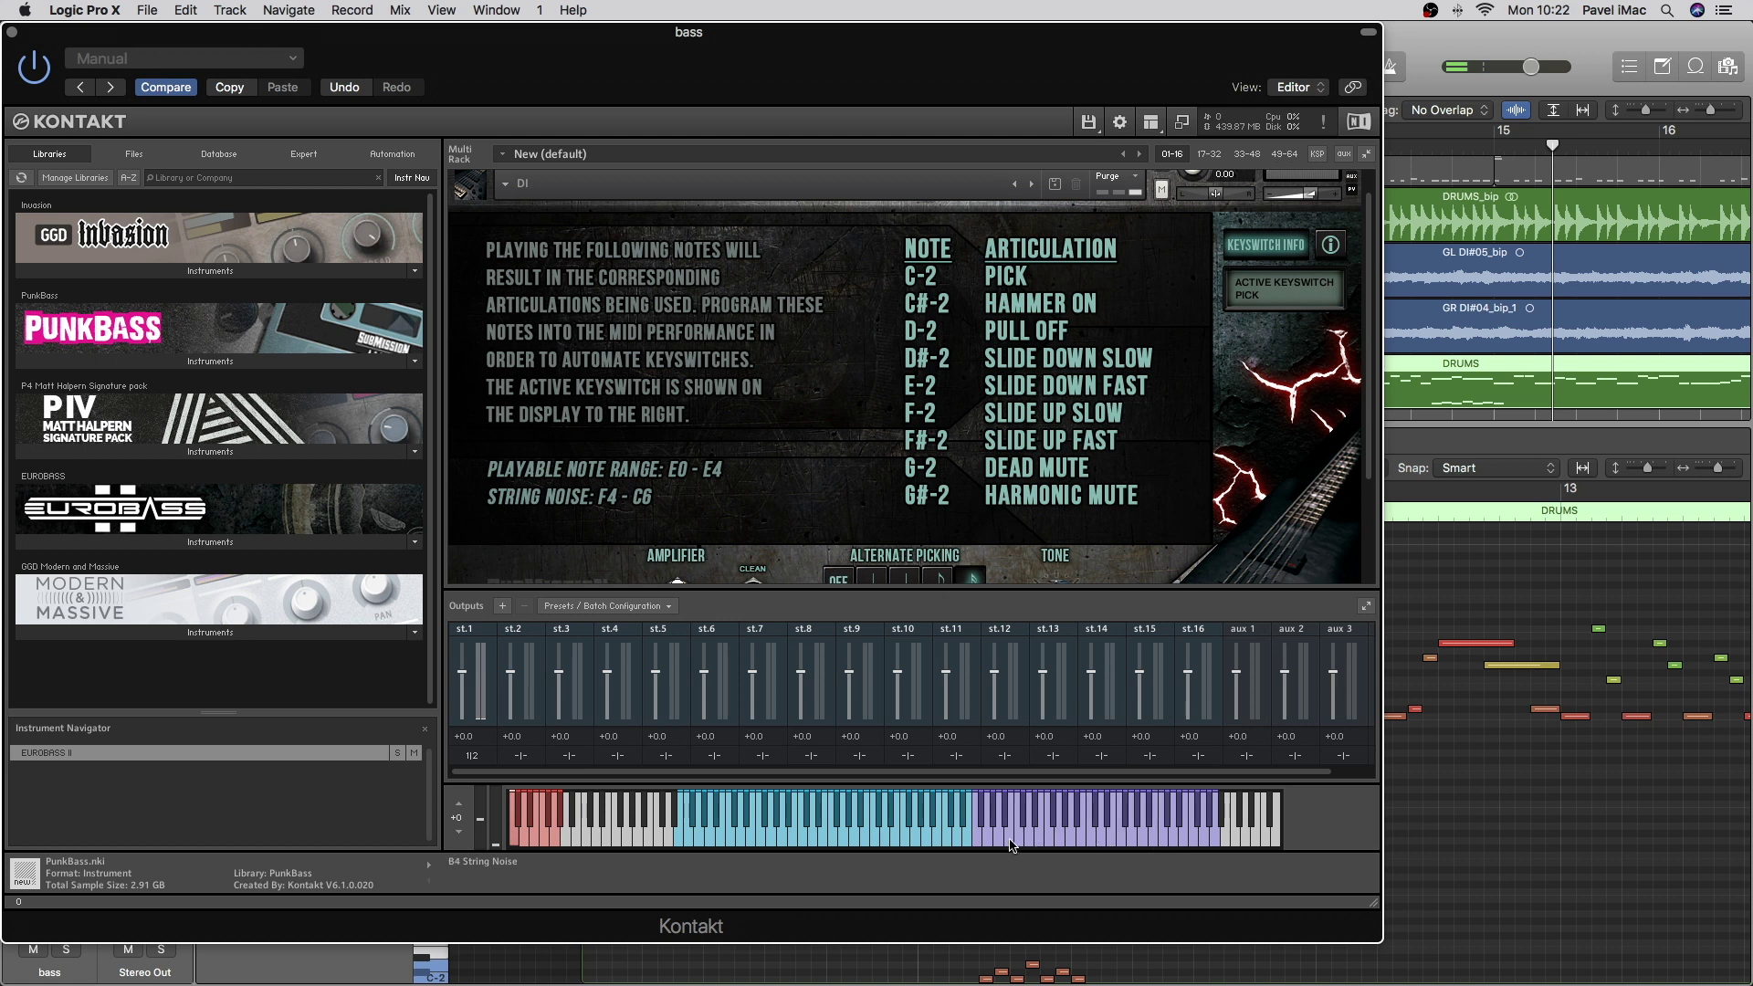
{"action": "key", "text": "super+w"}
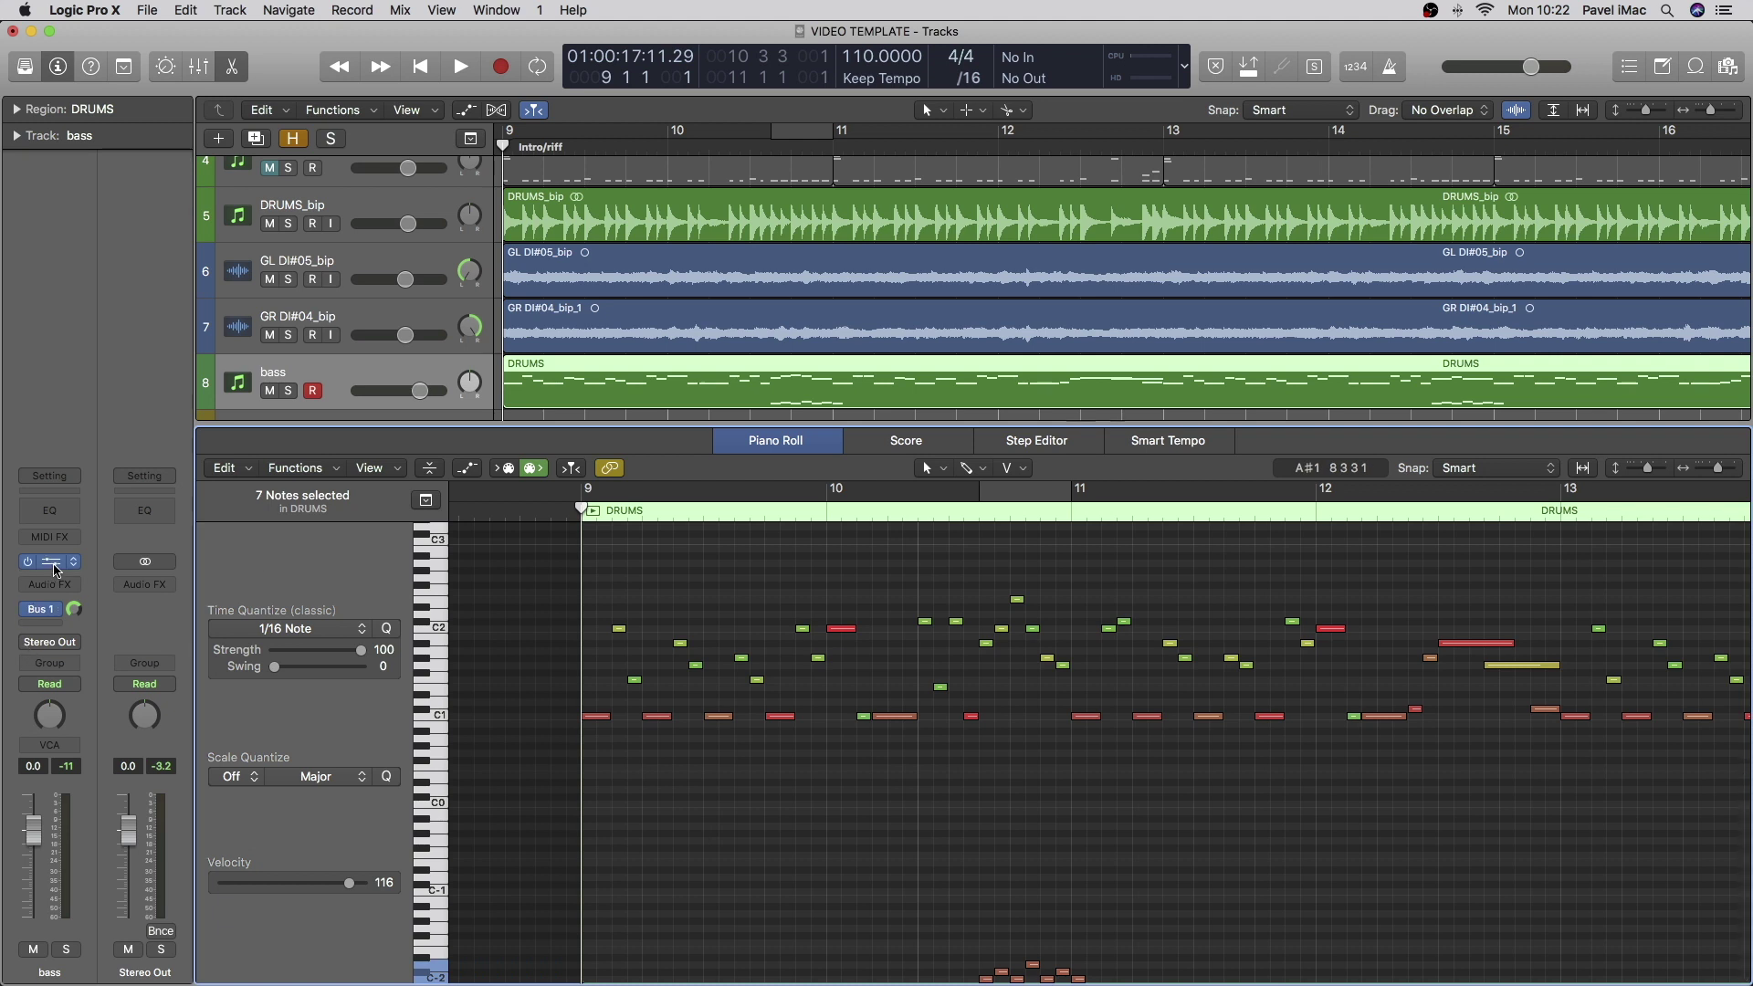
Step: Reopen the bass track's Kontakt EuroBass II instrument from its channel strip slot
{"action": "left_click", "coordinate": [49, 561]}
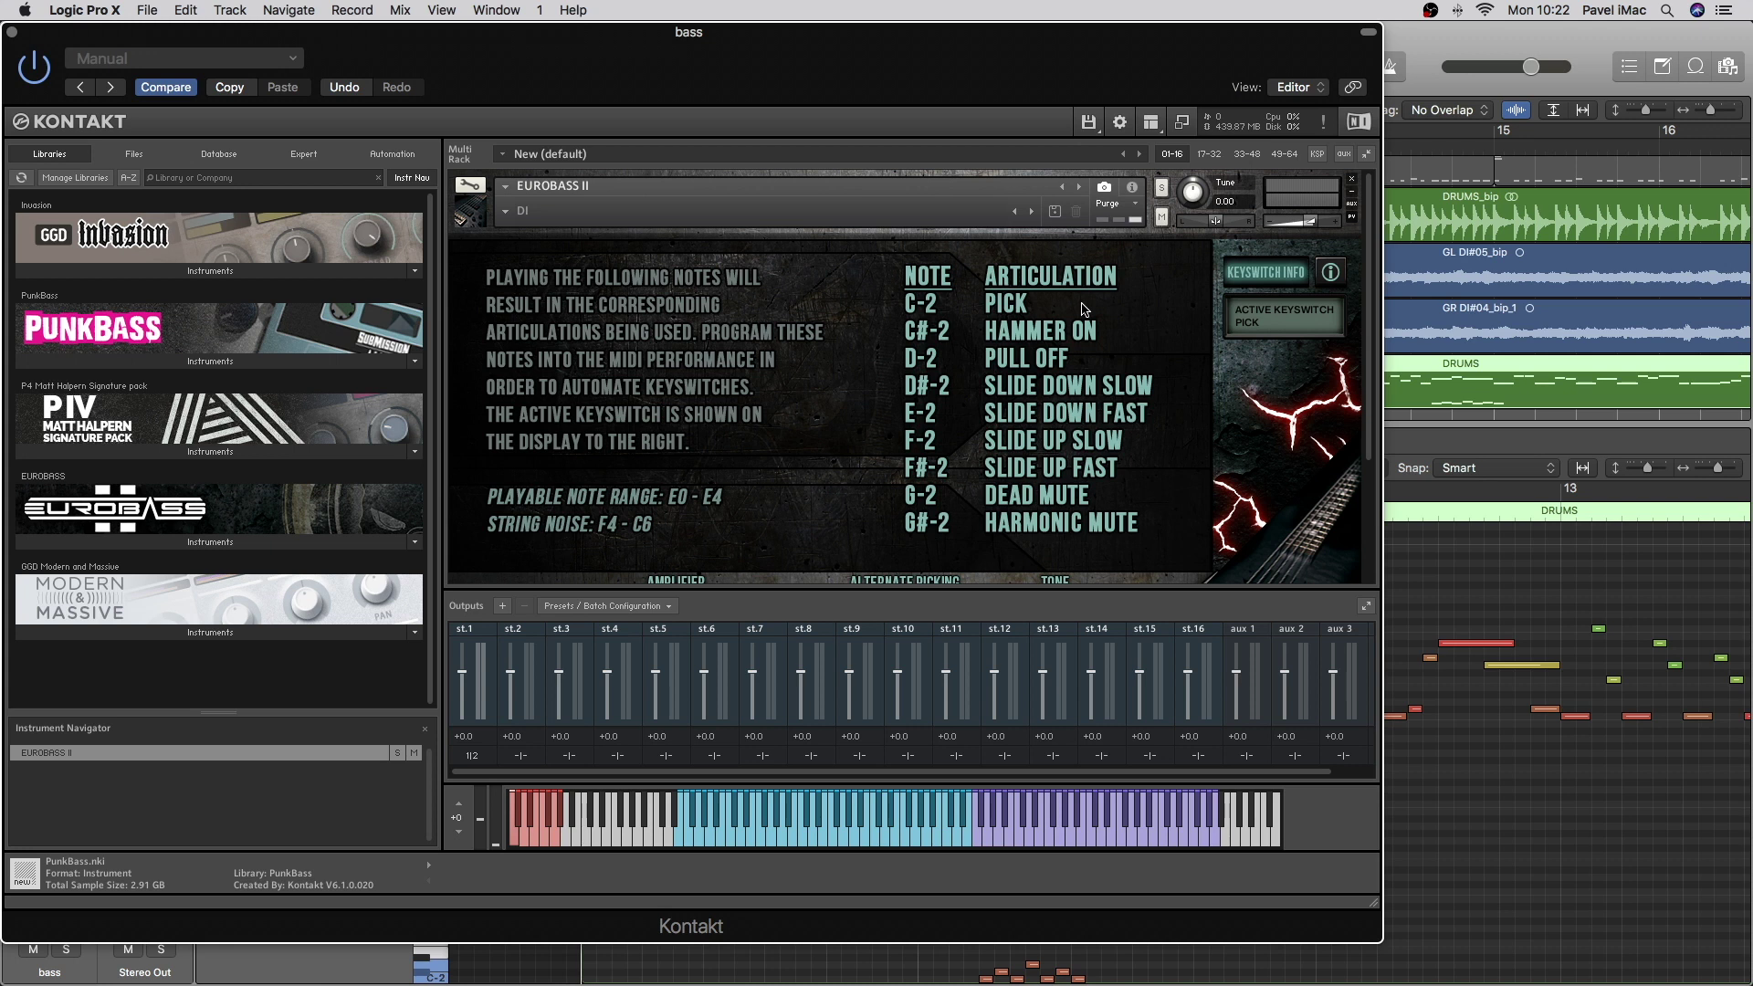
Step: Switch from the keyswitch chart back to the main EuroBass panel and close Kontakt
{"action": "left_click", "coordinate": [1263, 276]}
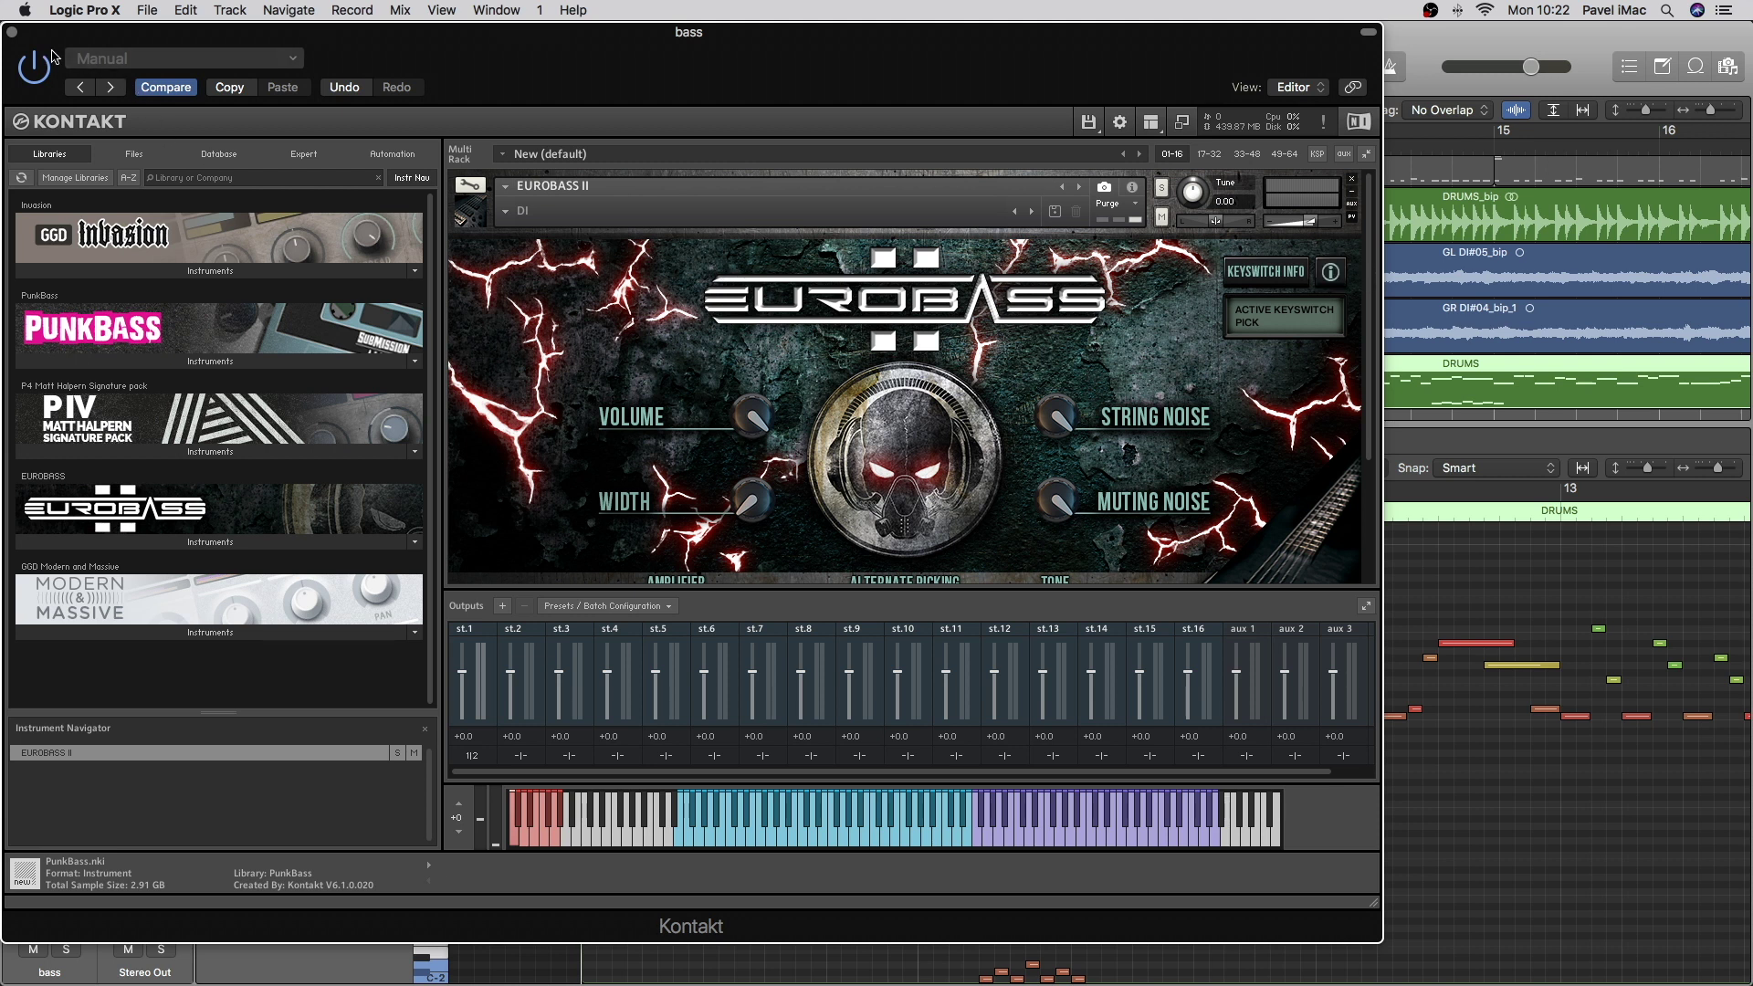
{"action": "key", "text": "super+w"}
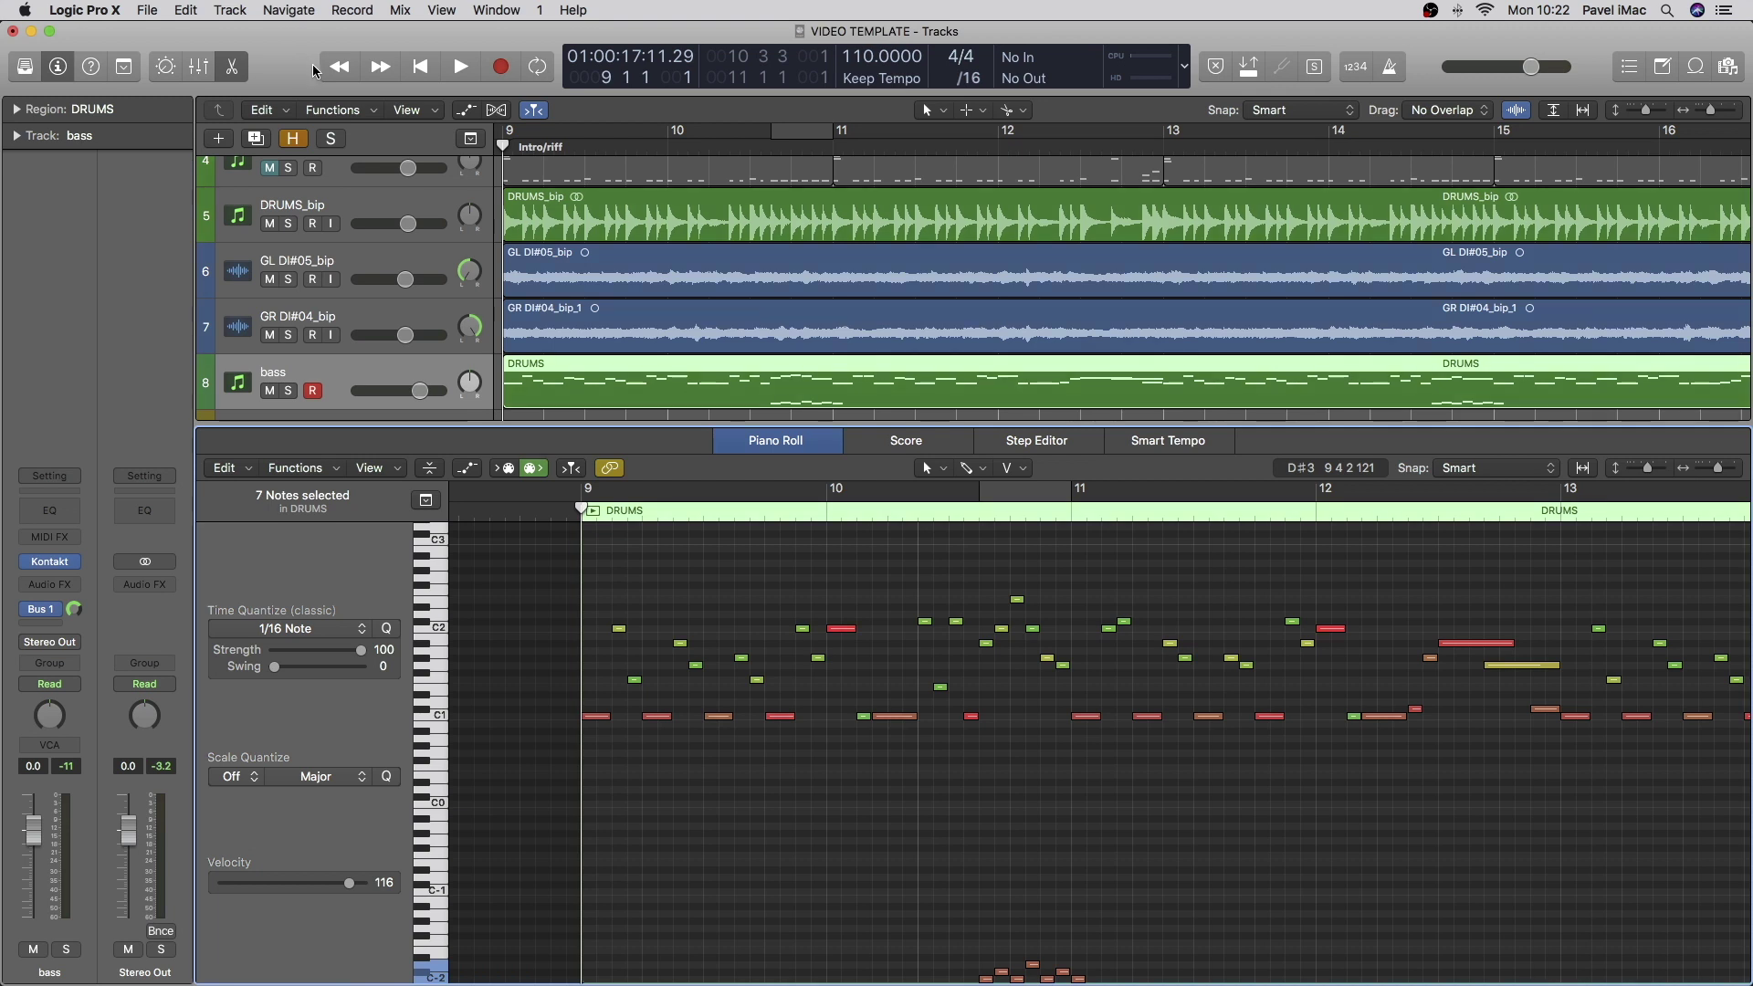